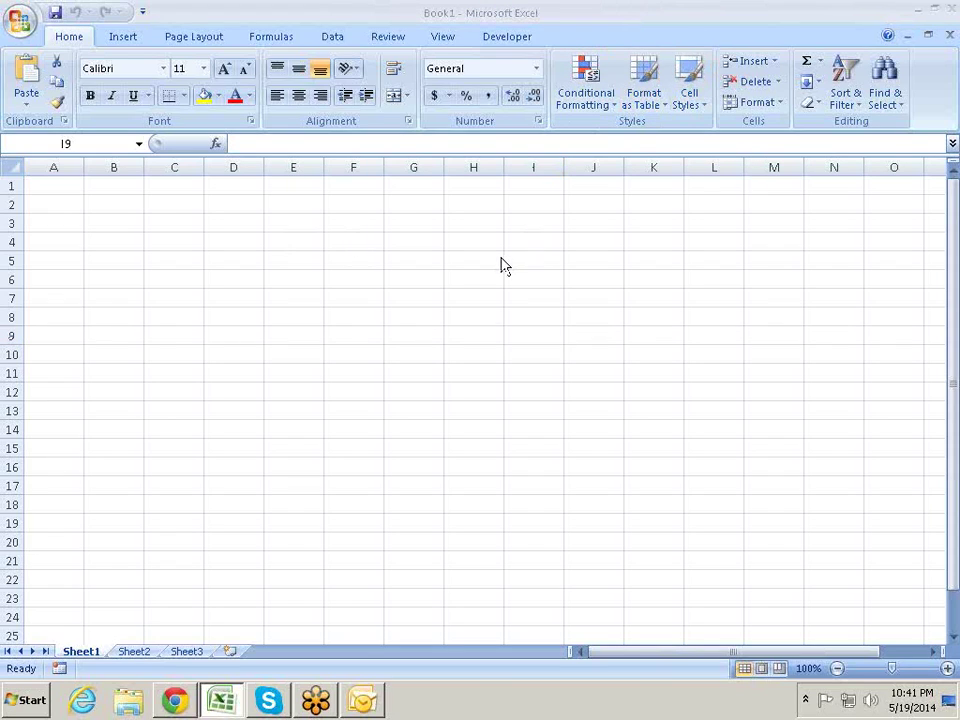
# Step: Select assorted cells around the sheet, then bring up the Outlook inbox
pyautogui.moveTo(490, 222); pyautogui.dragTo(531, 223)
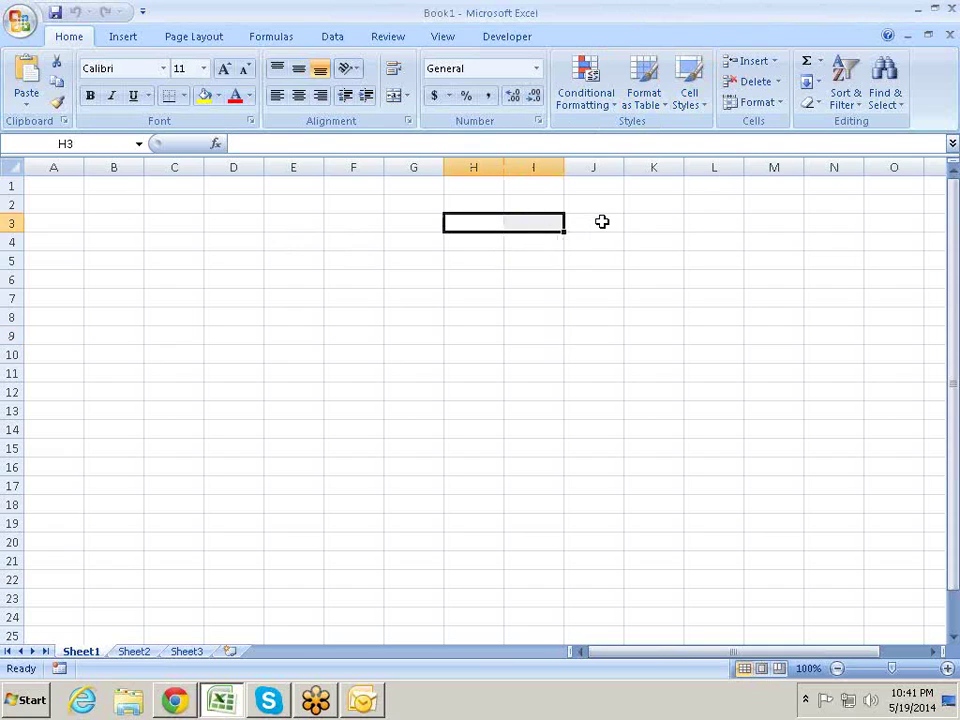
pyautogui.click(654, 222)
pyautogui.click(465, 278)
pyautogui.click(258, 242)
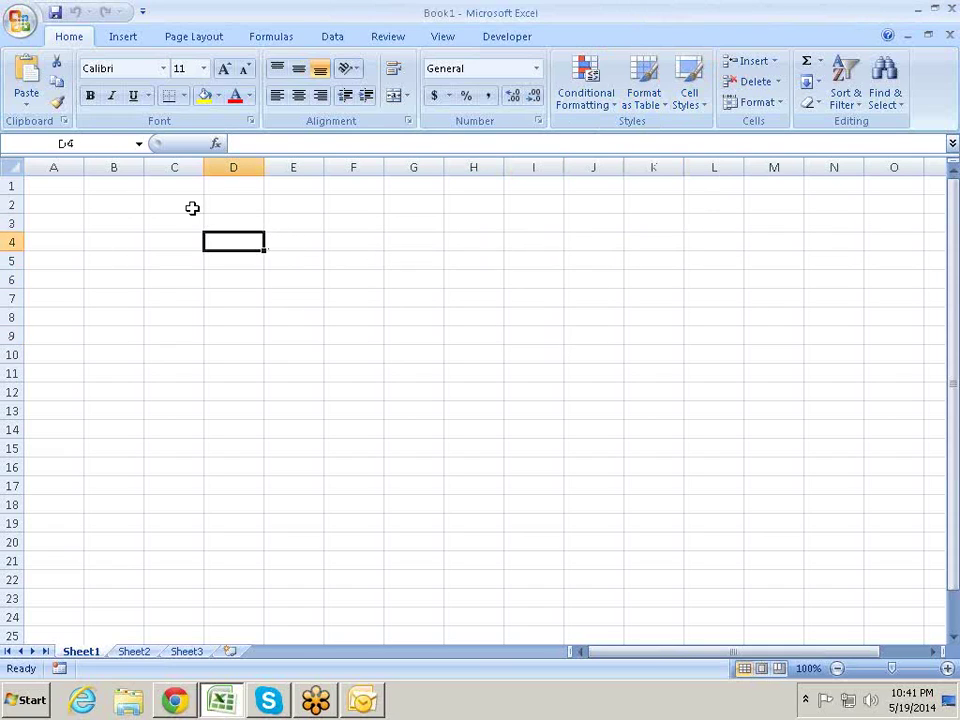
pyautogui.click(90, 203)
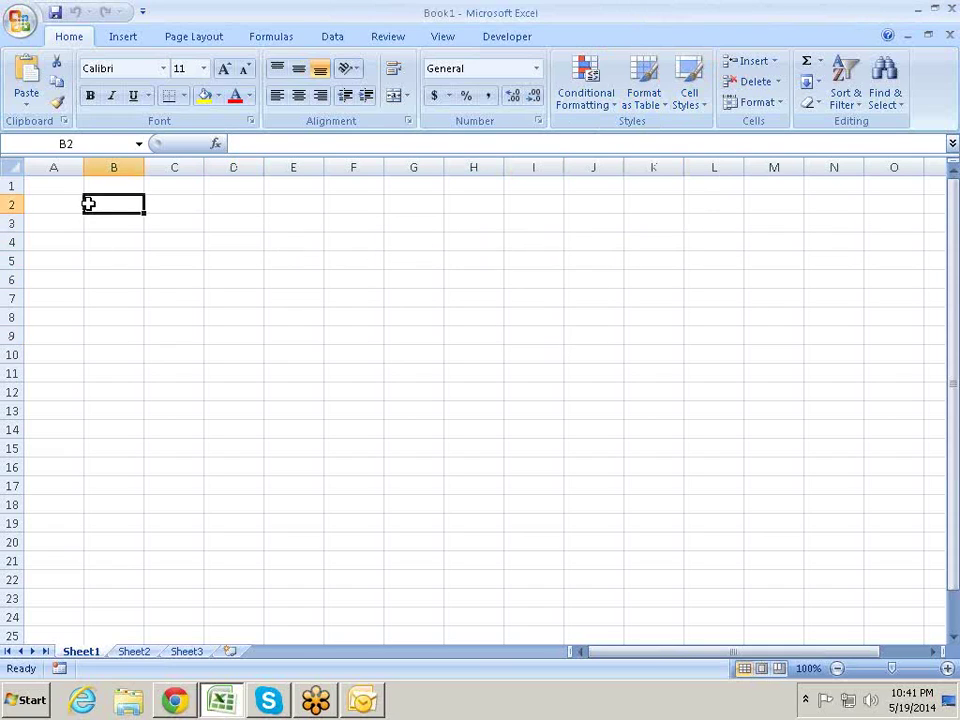
pyautogui.click(366, 700)
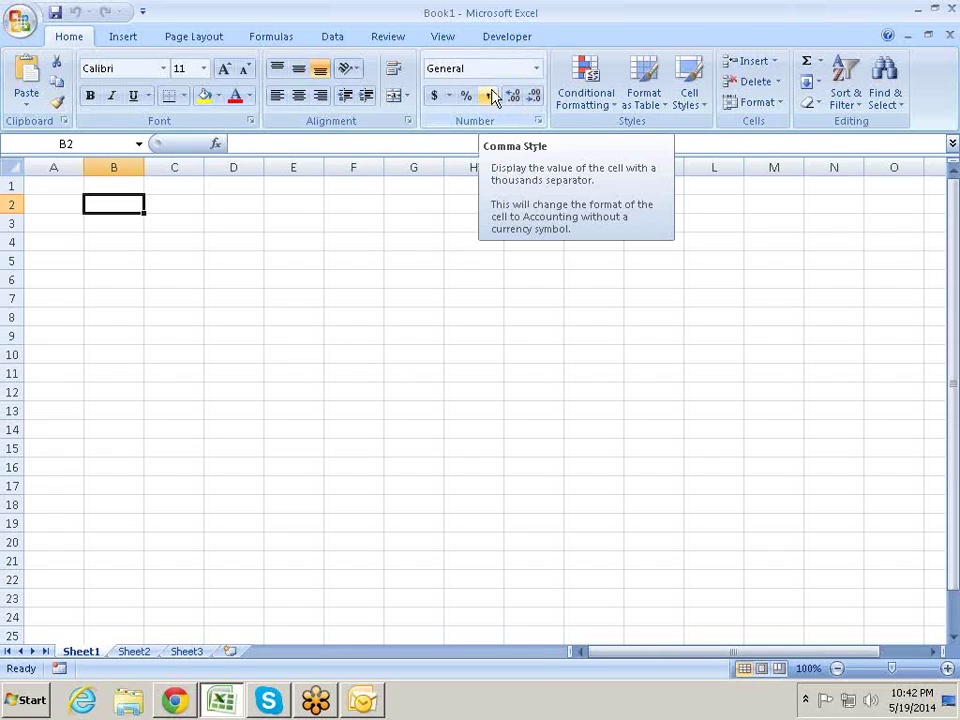
# Step: Select various cells and blocks across columns C to I of the sheet
pyautogui.click(490, 298)
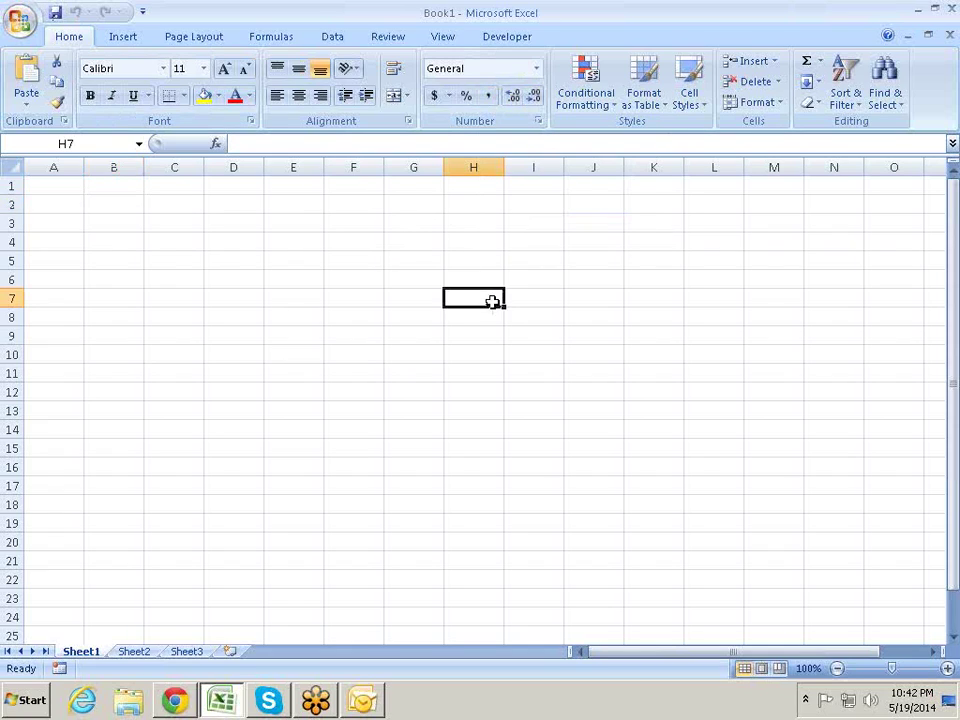
pyautogui.moveTo(326, 221); pyautogui.dragTo(407, 326)
pyautogui.click(523, 311)
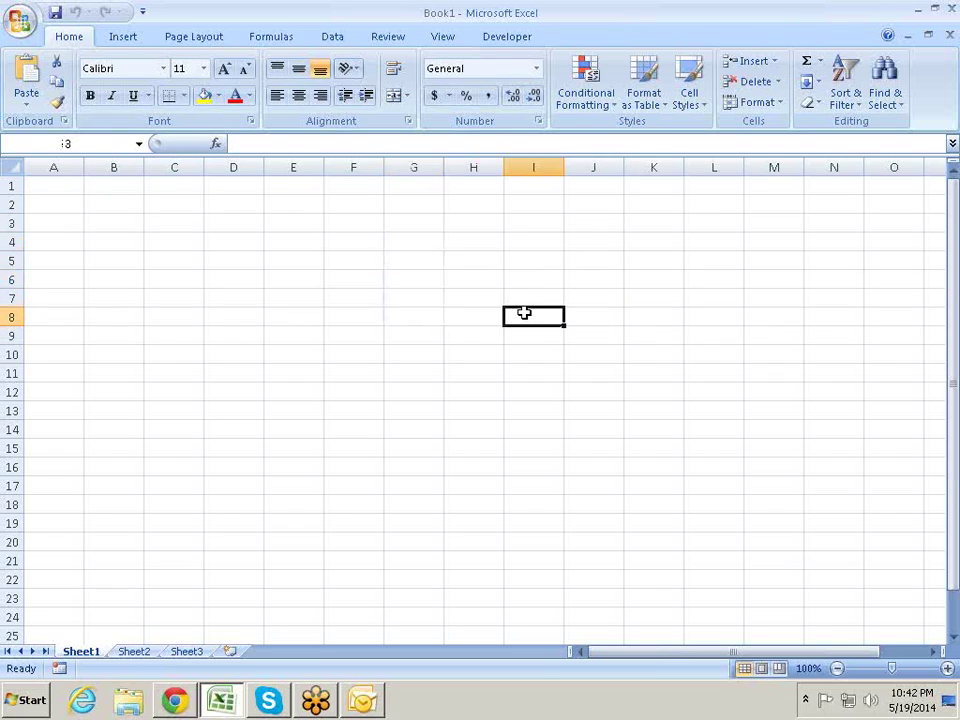
pyautogui.moveTo(360, 256); pyautogui.dragTo(470, 332)
pyautogui.click(548, 317)
pyautogui.moveTo(196, 235); pyautogui.dragTo(407, 304)
pyautogui.click(446, 368)
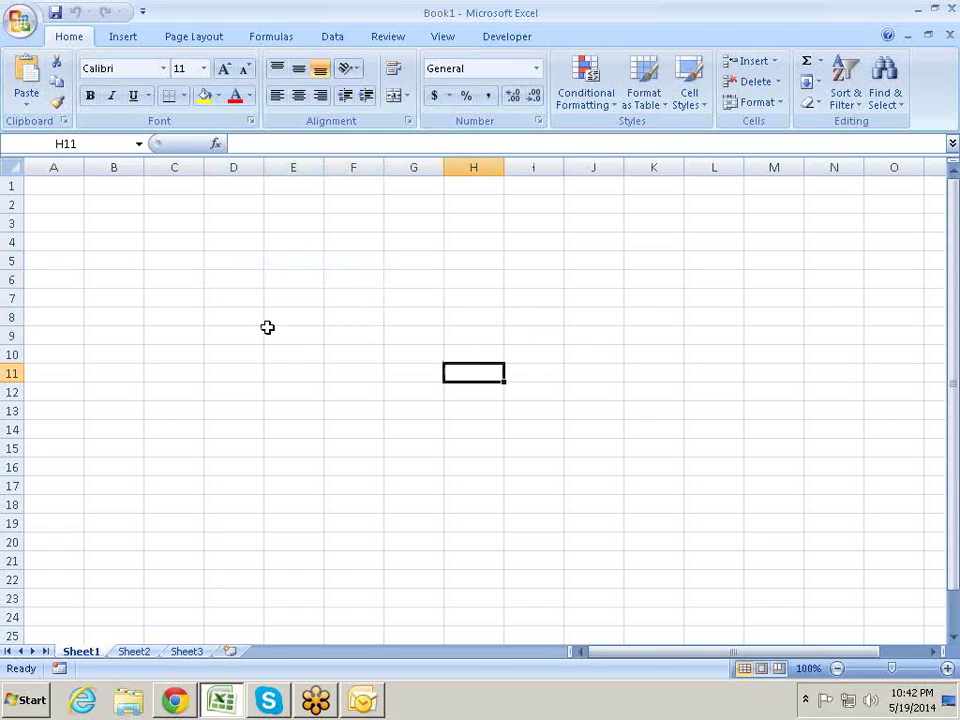
pyautogui.moveTo(269, 318); pyautogui.dragTo(274, 331)
pyautogui.moveTo(336, 207); pyautogui.dragTo(460, 316)
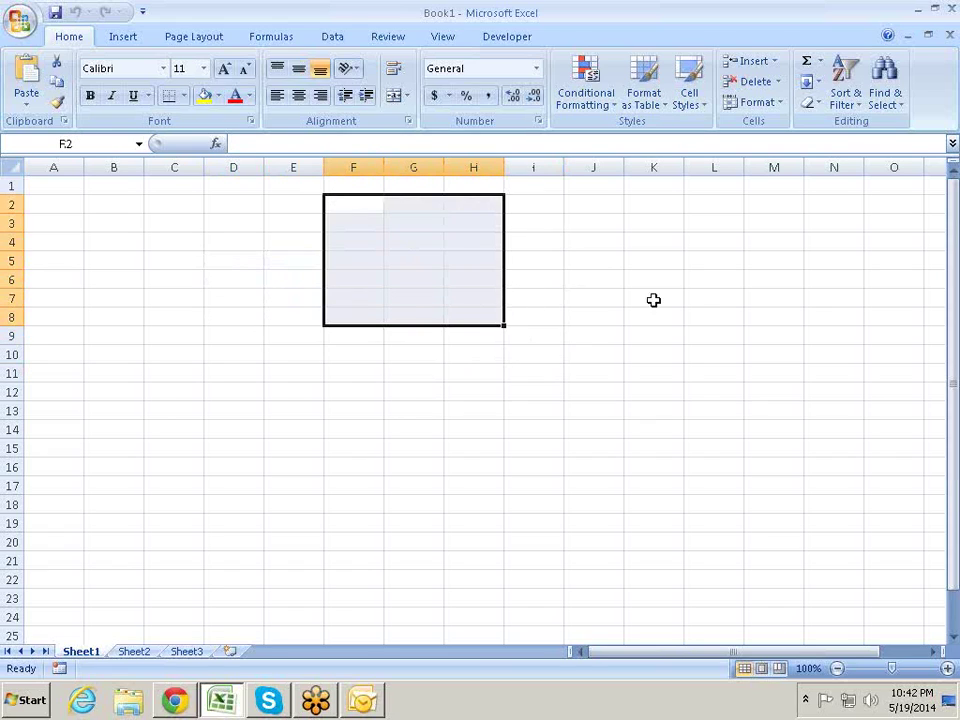
pyautogui.click(283, 322)
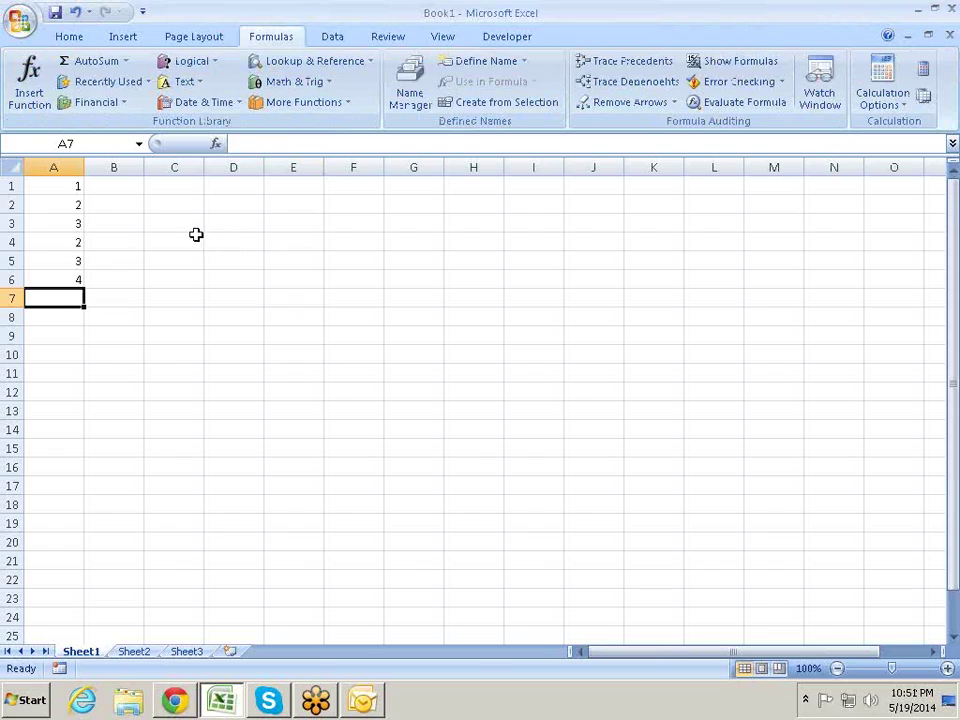
# Step: Enter 'sandeep' in B1 and fill the names list down to B13
pyautogui.click(118, 240)
pyautogui.click(123, 185)
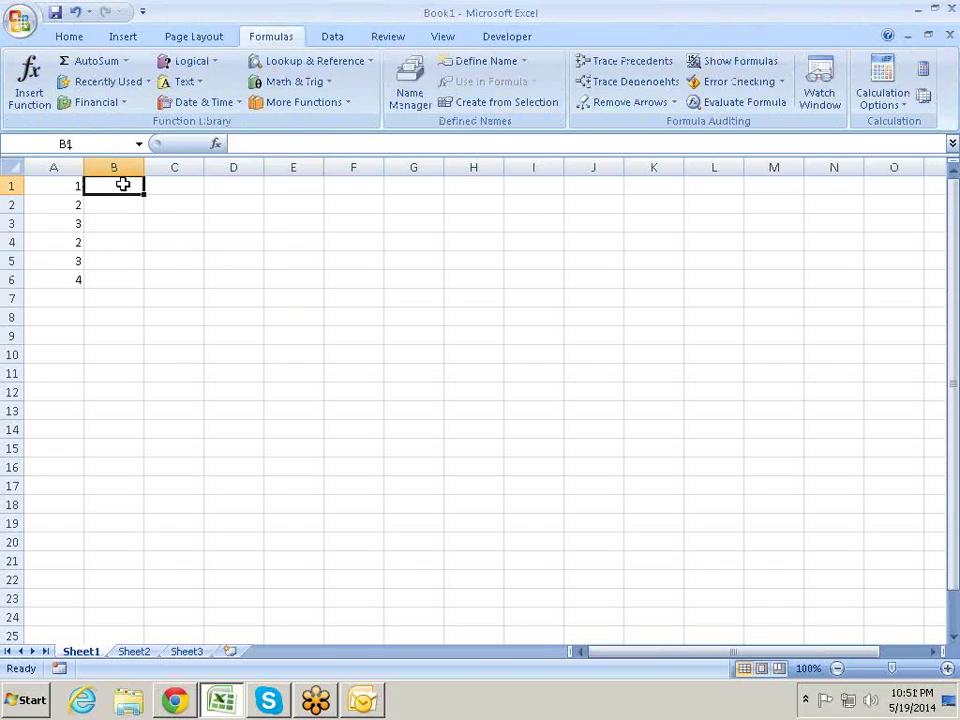
pyautogui.write('sandeep')
pyautogui.press('Return')
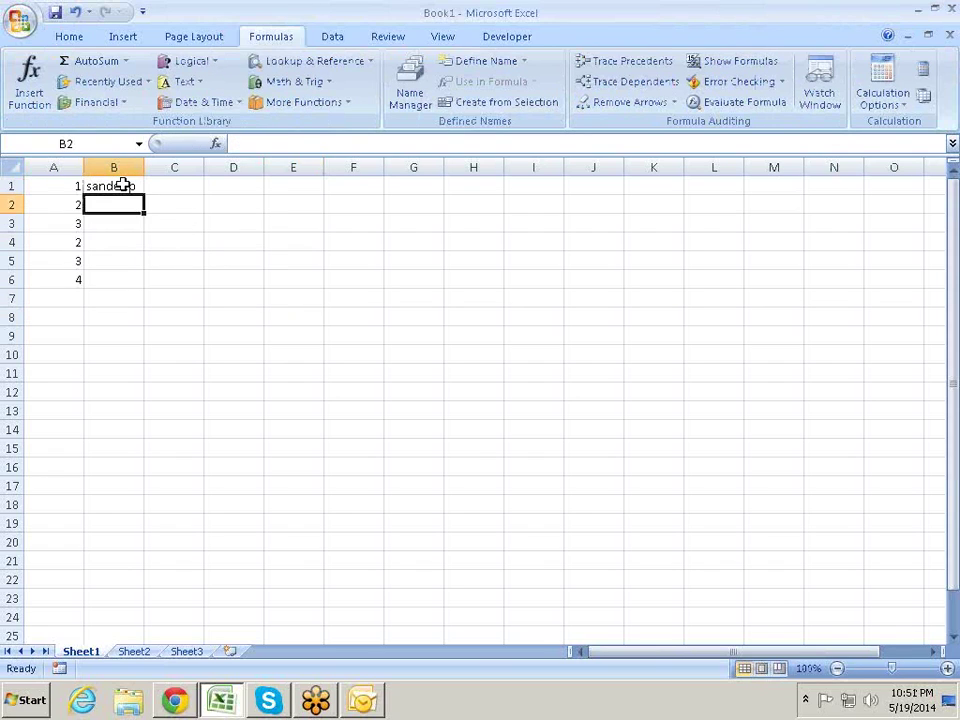
pyautogui.click(122, 185)
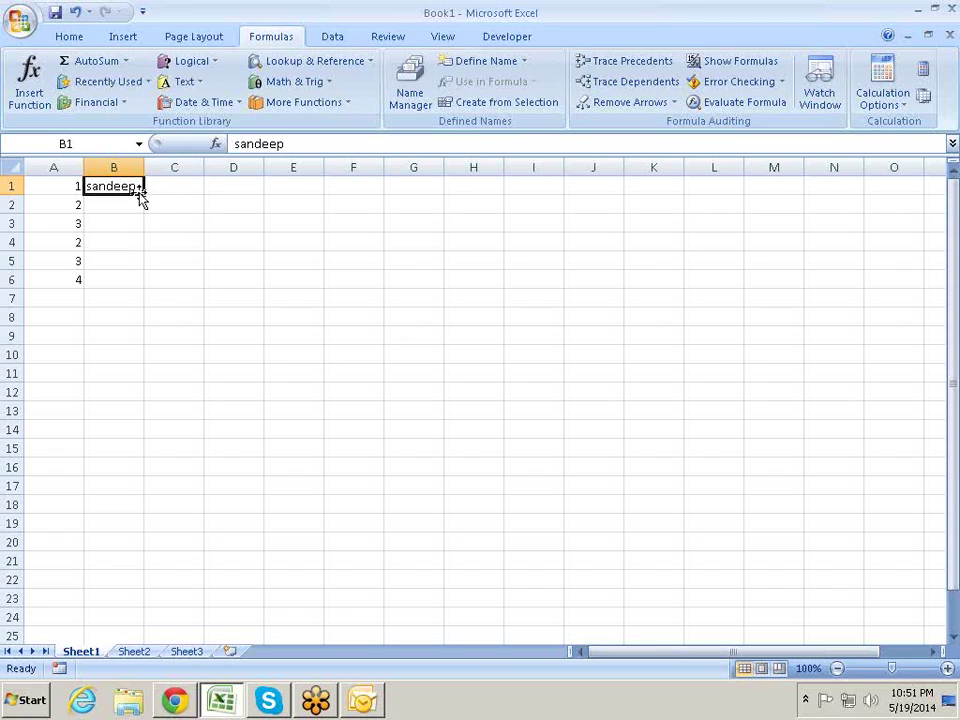
pyautogui.moveTo(143, 193); pyautogui.dragTo(145, 411)
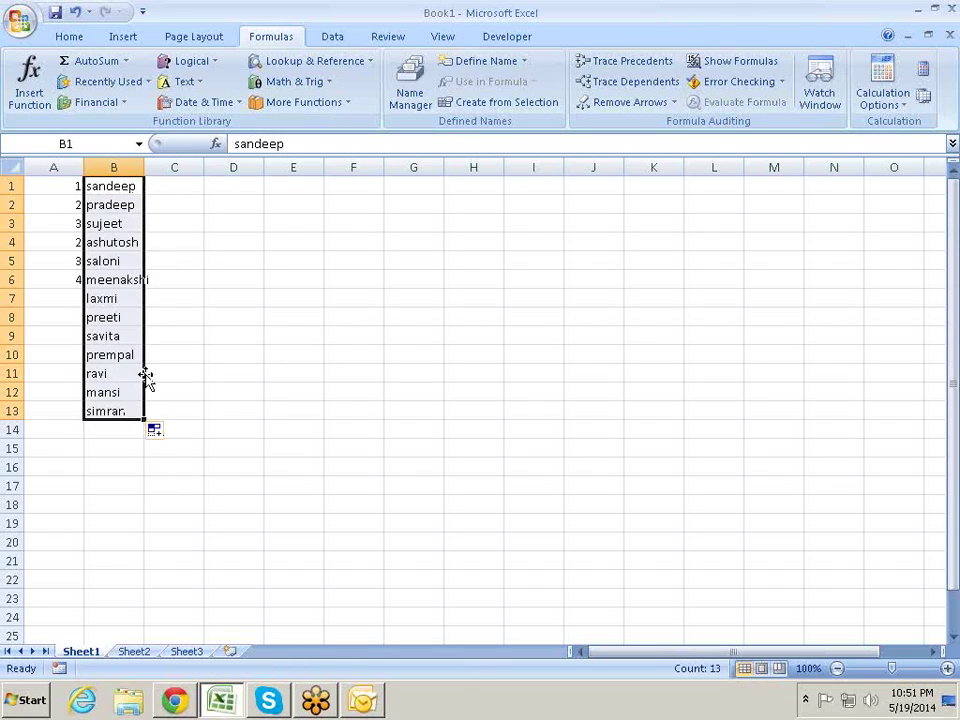
# Step: Number A1:A13 as 1 to 13 by extending the 1, 2 series
pyautogui.click(66, 280)
pyautogui.moveTo(71, 255); pyautogui.dragTo(75, 274)
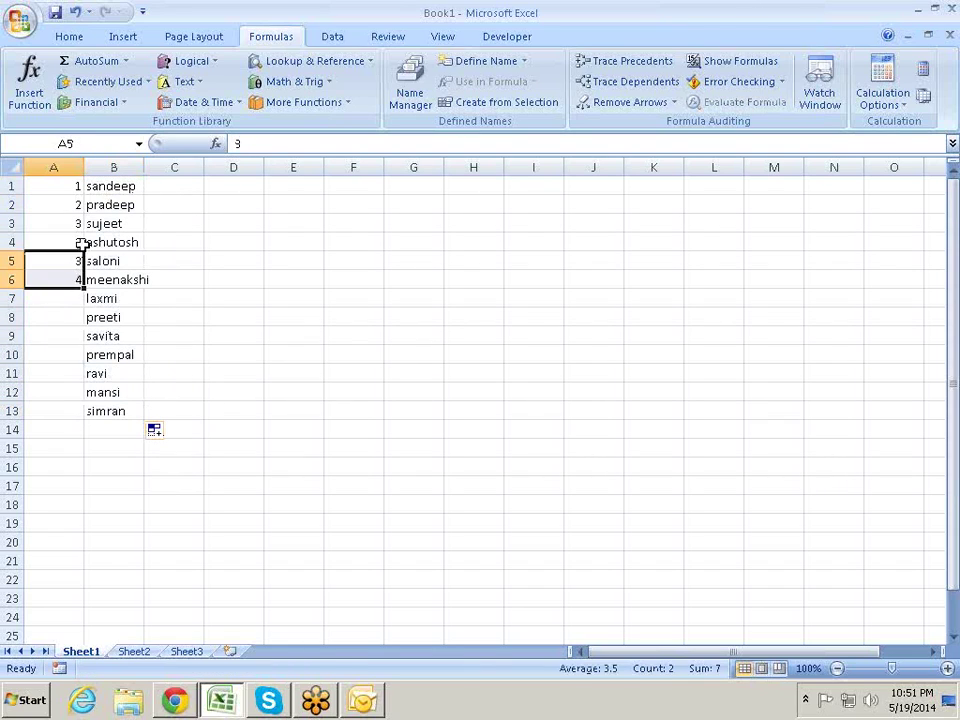
pyautogui.moveTo(72, 189); pyautogui.dragTo(79, 205)
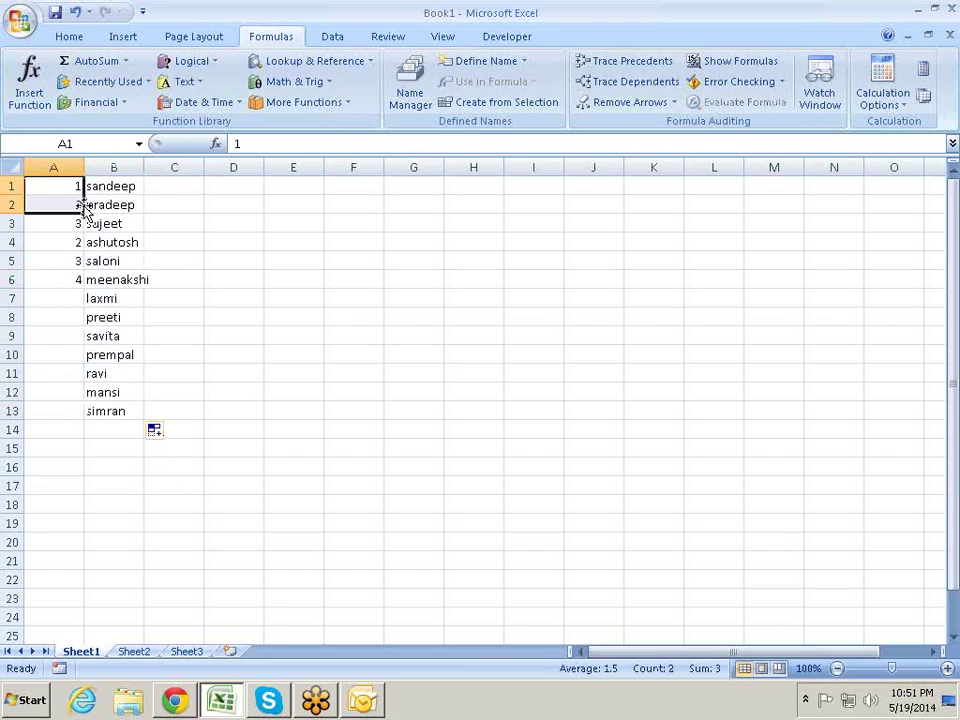
pyautogui.moveTo(82, 208); pyautogui.dragTo(81, 281)
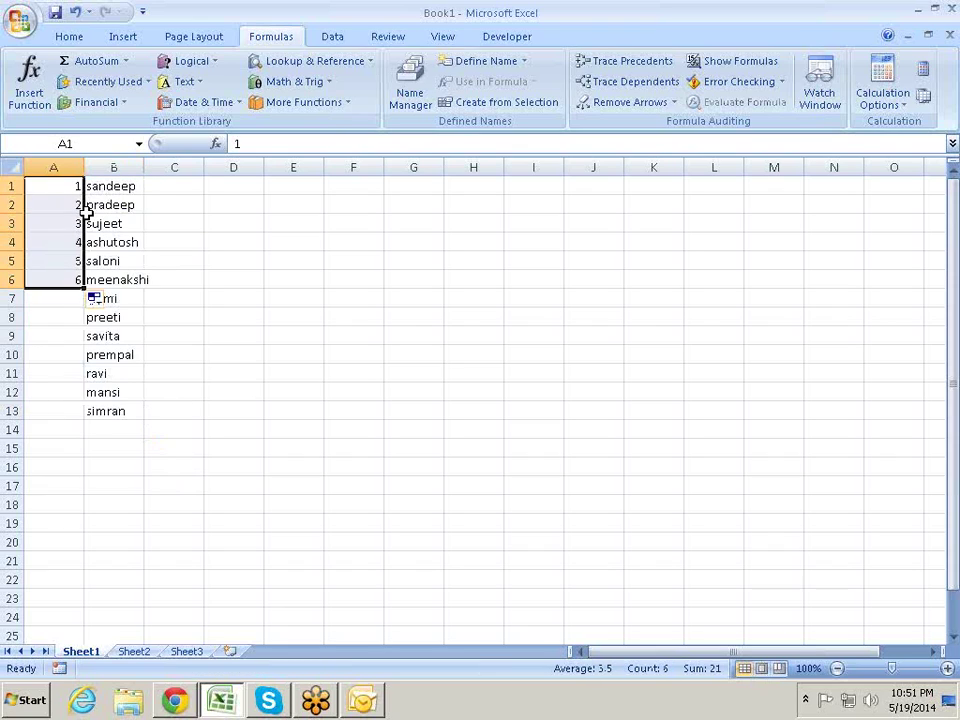
pyautogui.doubleClick(83, 288)
pyautogui.click(148, 274)
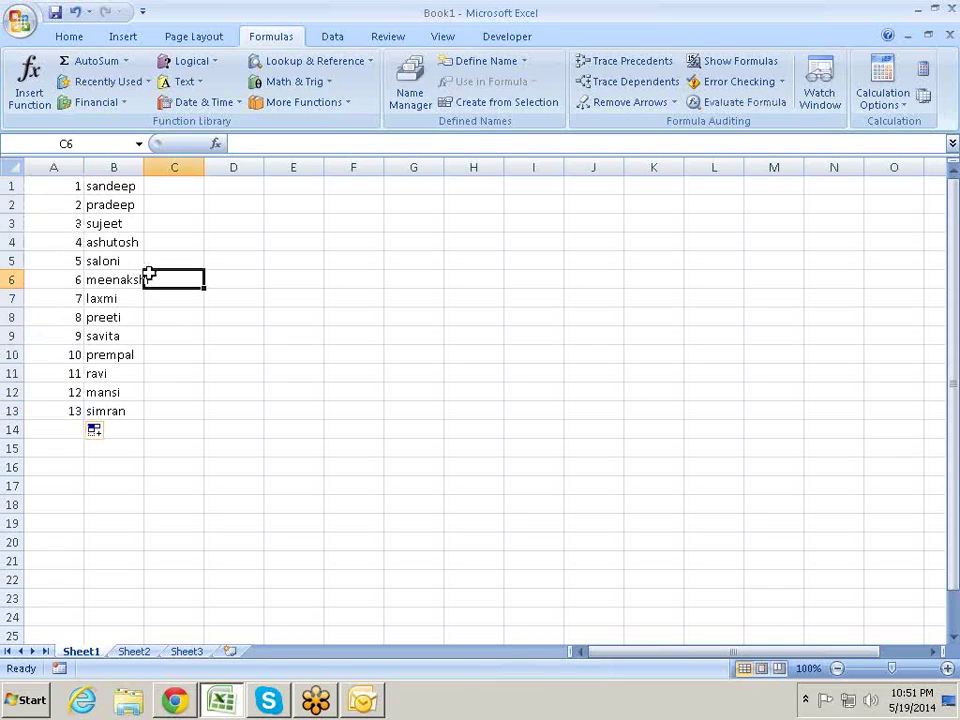
# Step: Delete rows 4 and 8 from the list, undoing an accidental blank-row insert first
pyautogui.rightClick(9, 261)
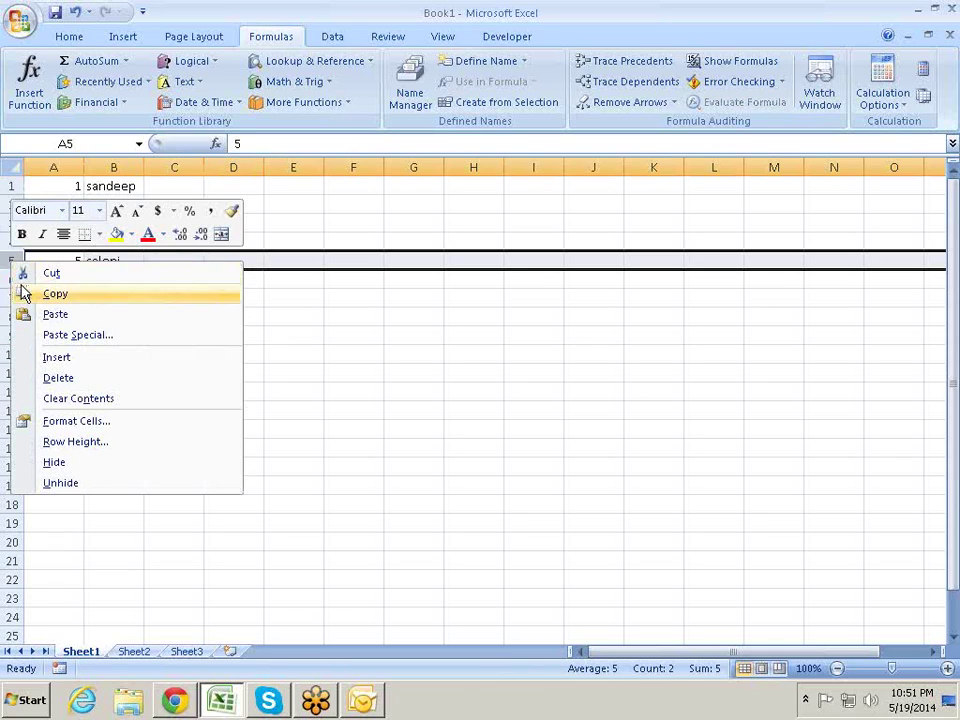
pyautogui.click(91, 358)
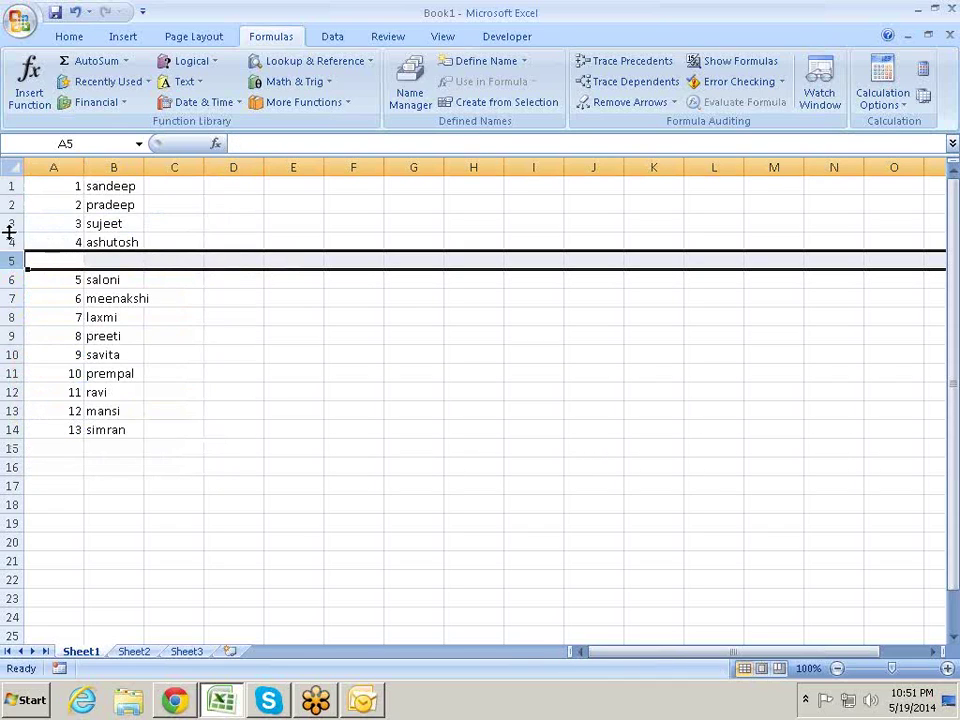
pyautogui.hotkey('ctrl', 'z')
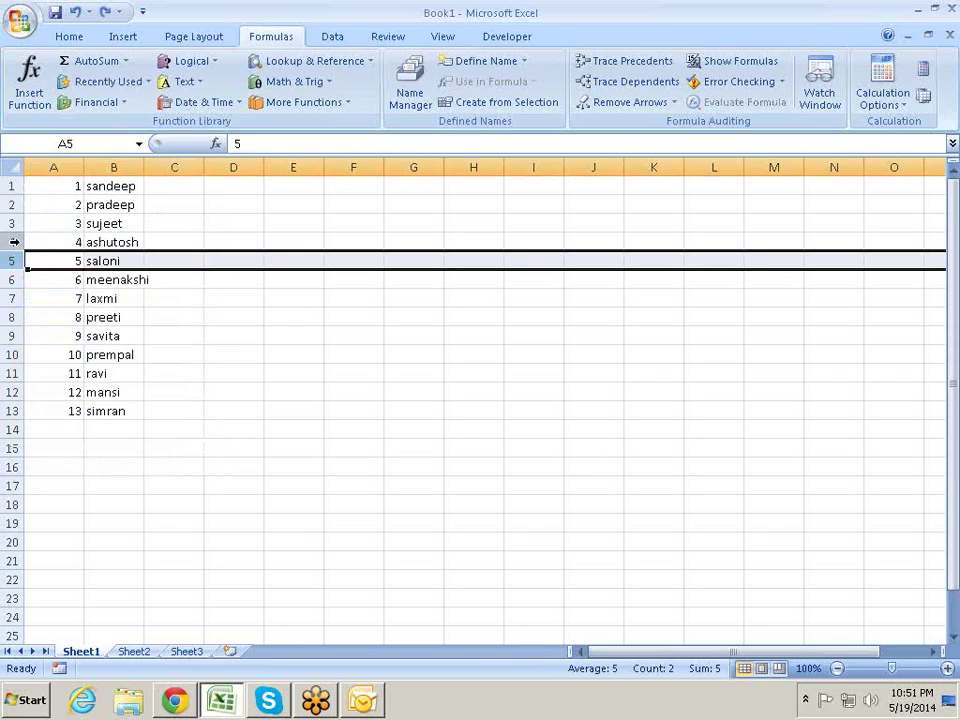
pyautogui.rightClick(20, 243)
pyautogui.click(60, 358)
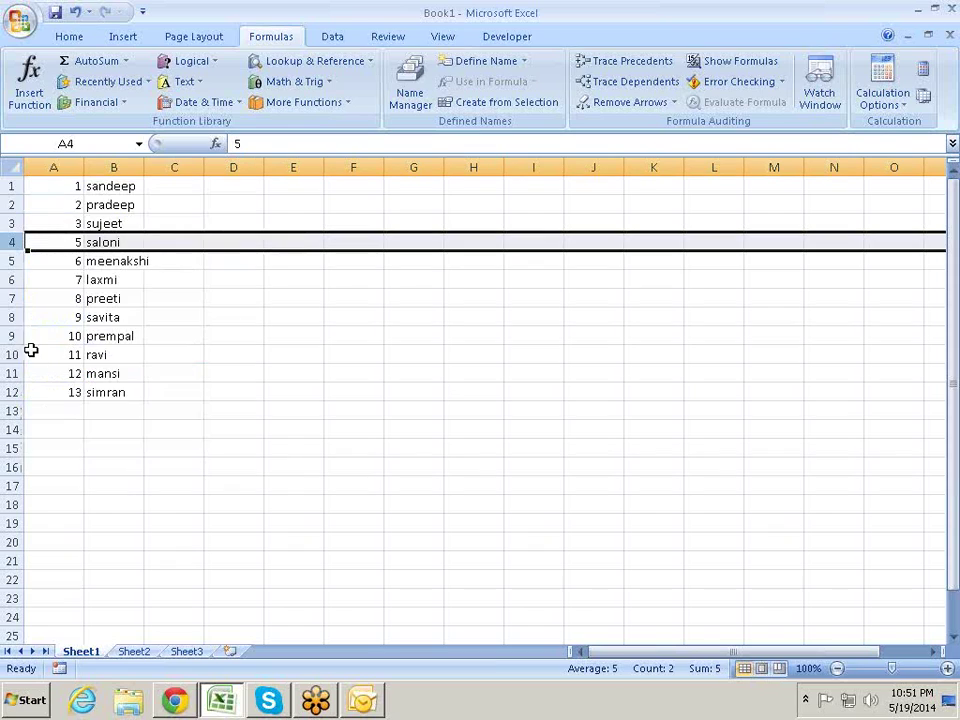
pyautogui.rightClick(12, 317)
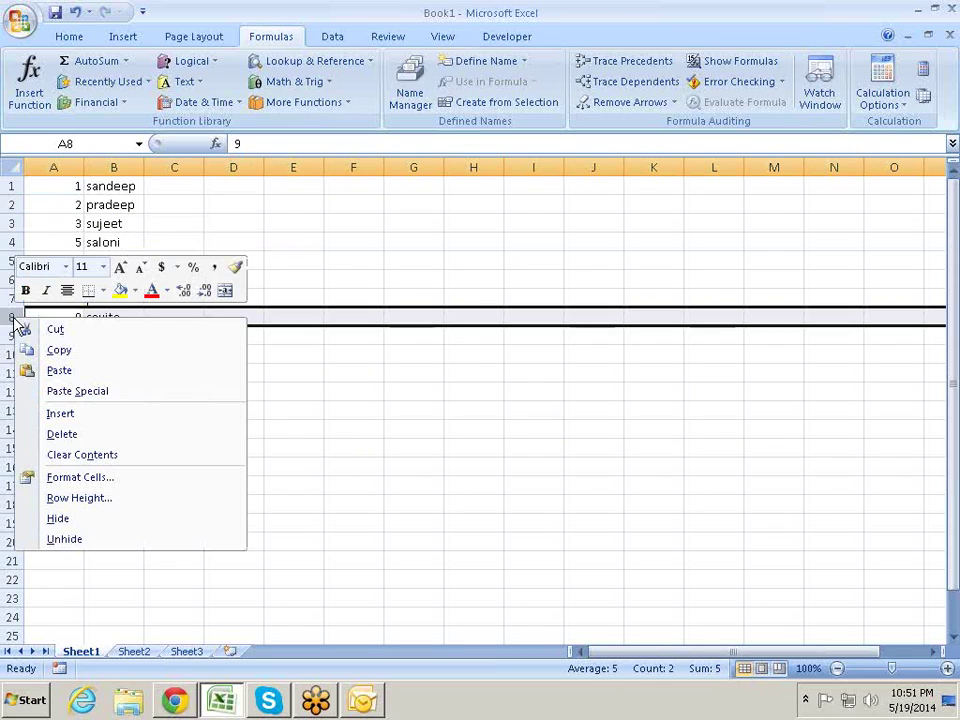
pyautogui.click(81, 431)
# Step: Renumber A1:A11 as 1 to 11 and AutoFit column B to the longest name
pyautogui.click(159, 413)
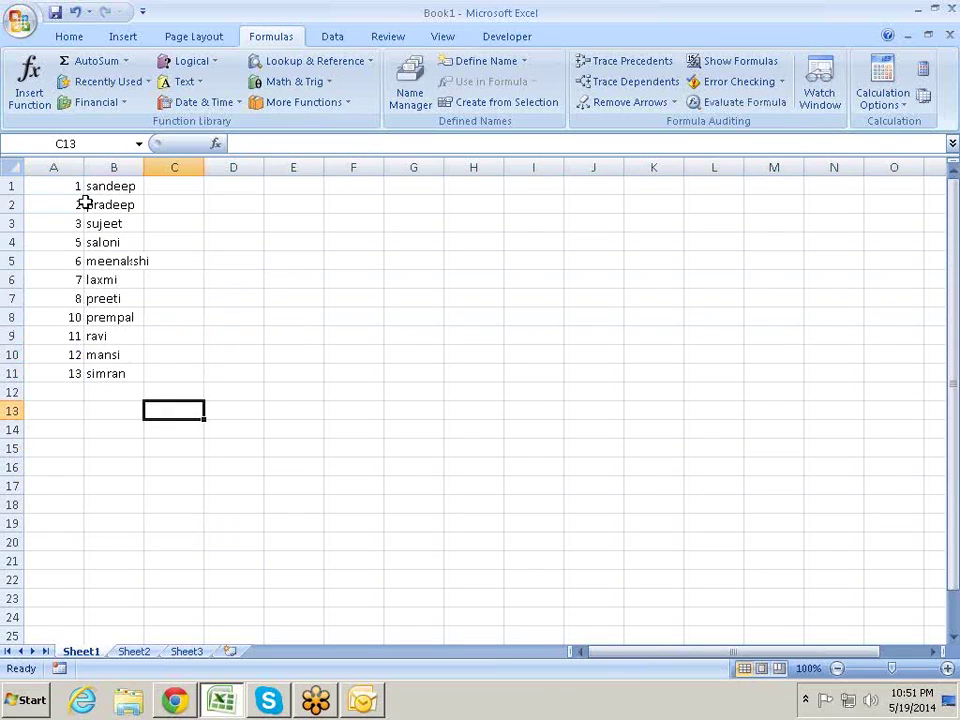
pyautogui.moveTo(49, 184); pyautogui.dragTo(68, 221)
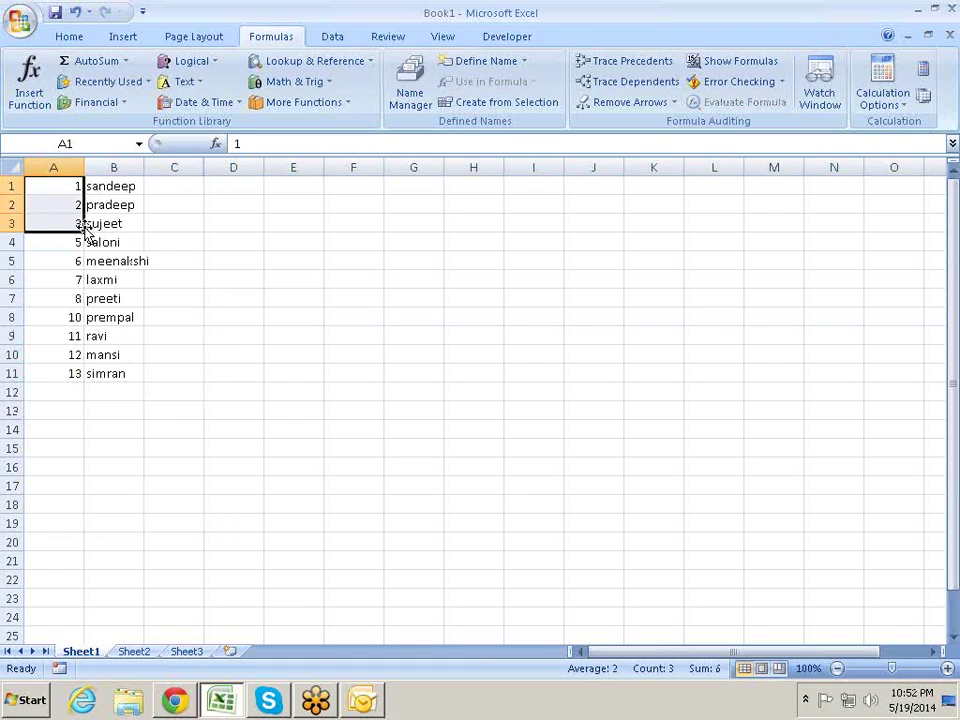
pyautogui.doubleClick(85, 231)
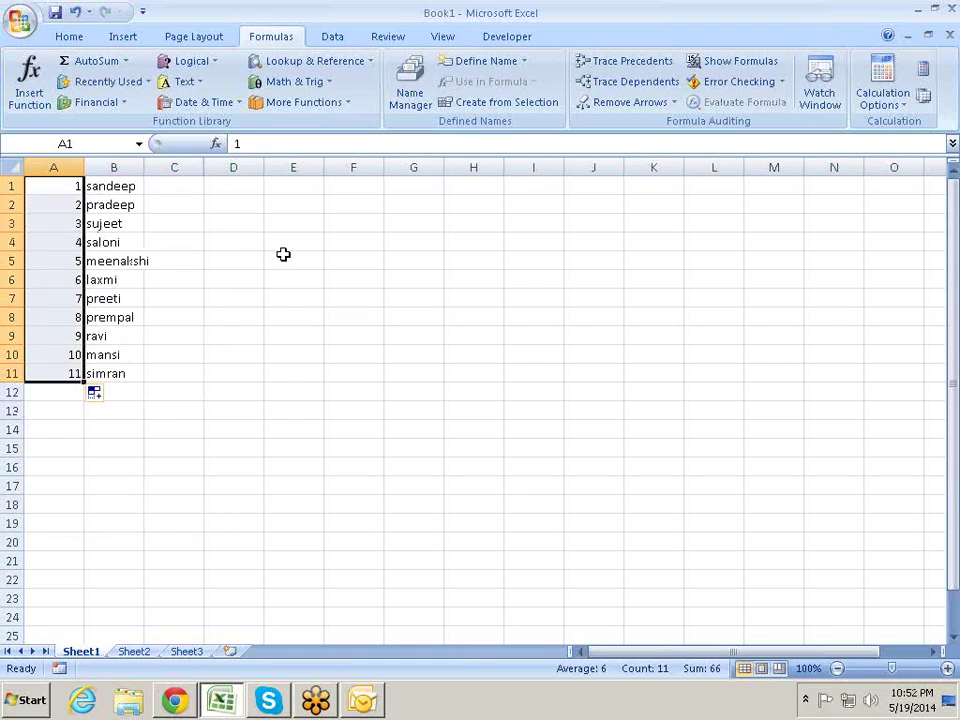
pyautogui.moveTo(219, 280); pyautogui.dragTo(196, 283)
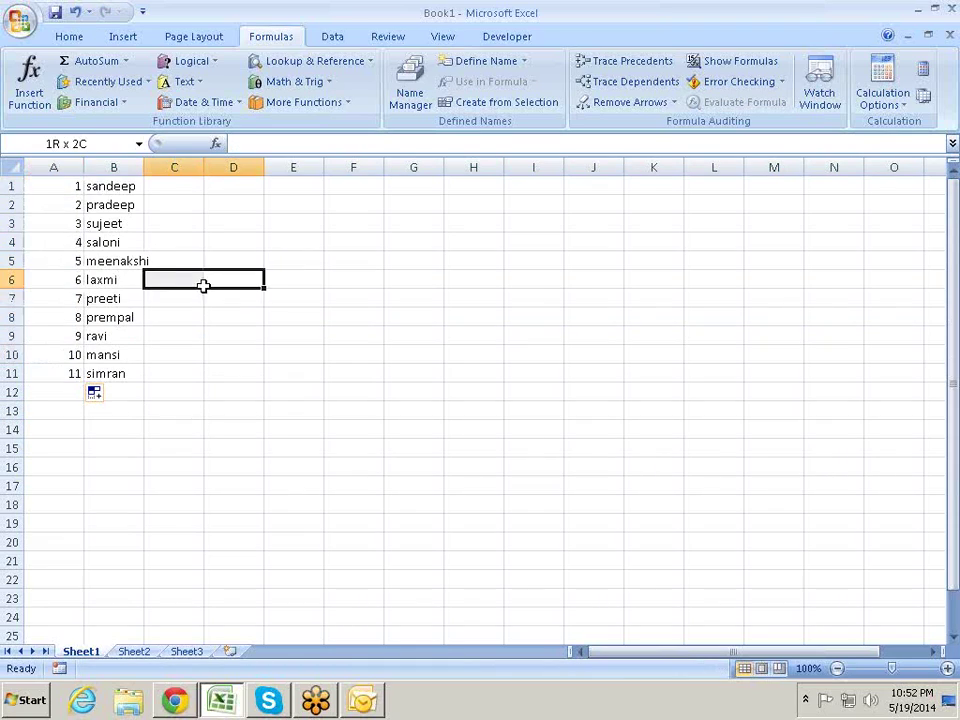
pyautogui.doubleClick(145, 167)
pyautogui.click(170, 243)
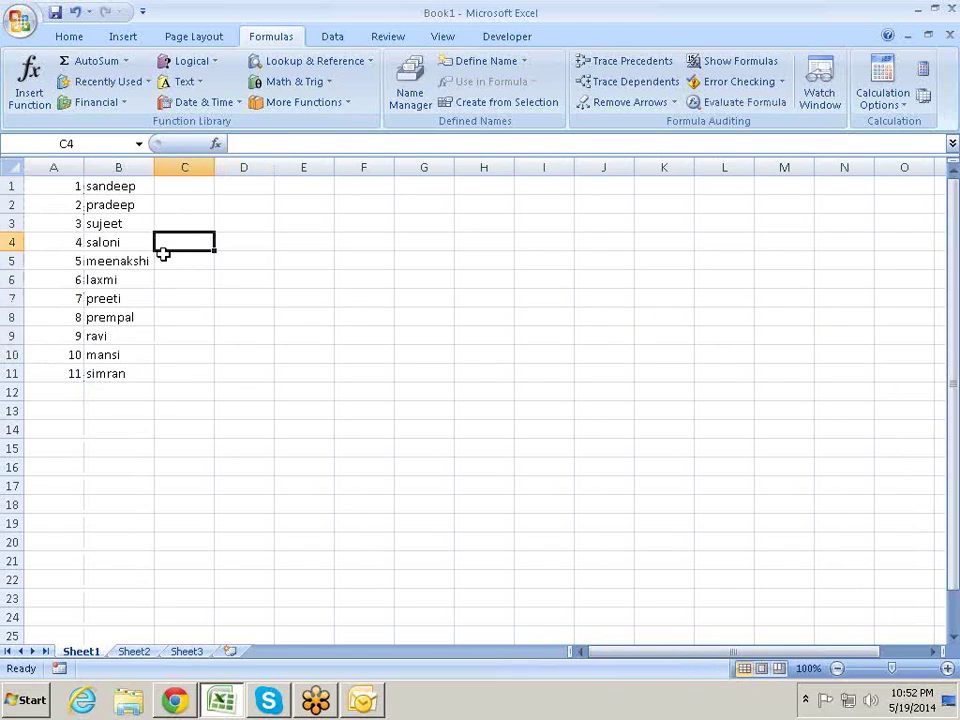
# Step: Clear the hand-typed serial numbers from A1:A11
pyautogui.click(78, 246)
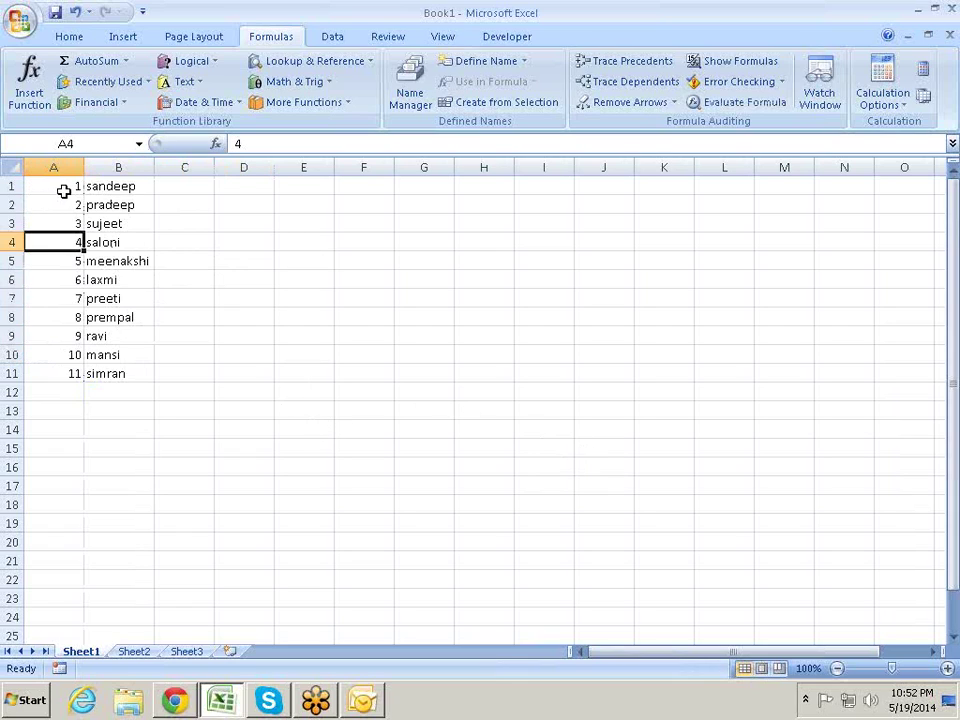
pyautogui.moveTo(64, 189); pyautogui.dragTo(116, 373)
pyautogui.click(295, 318)
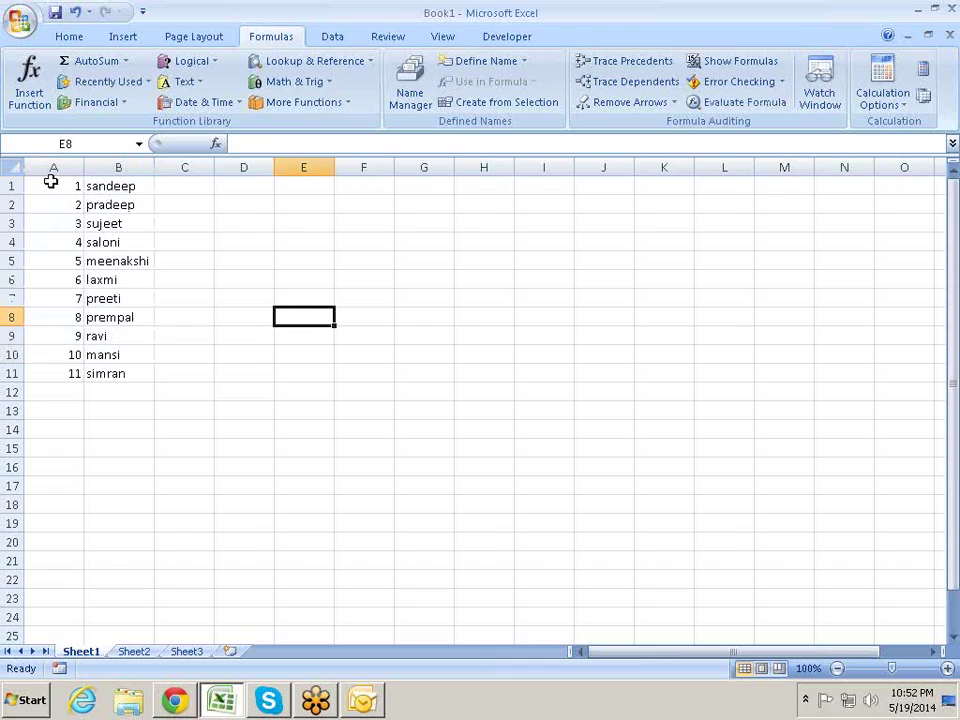
pyautogui.moveTo(50, 182); pyautogui.dragTo(78, 390)
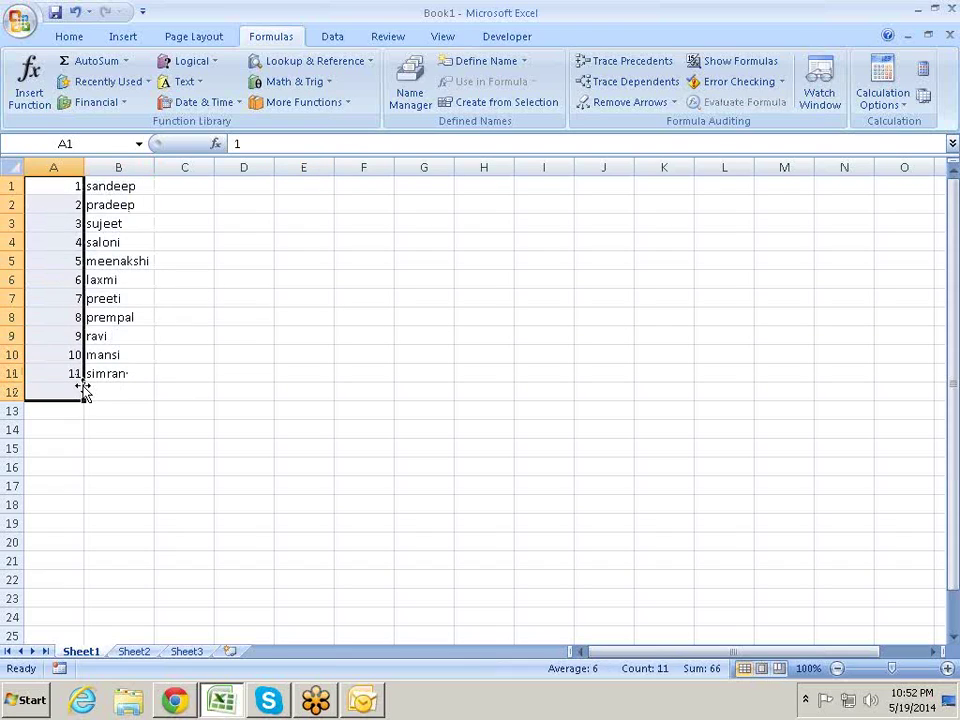
pyautogui.press('Delete')
# Step: Enter =ROW() in A1 and fill it down to A11
pyautogui.hotkey('ctrl', 'Home')
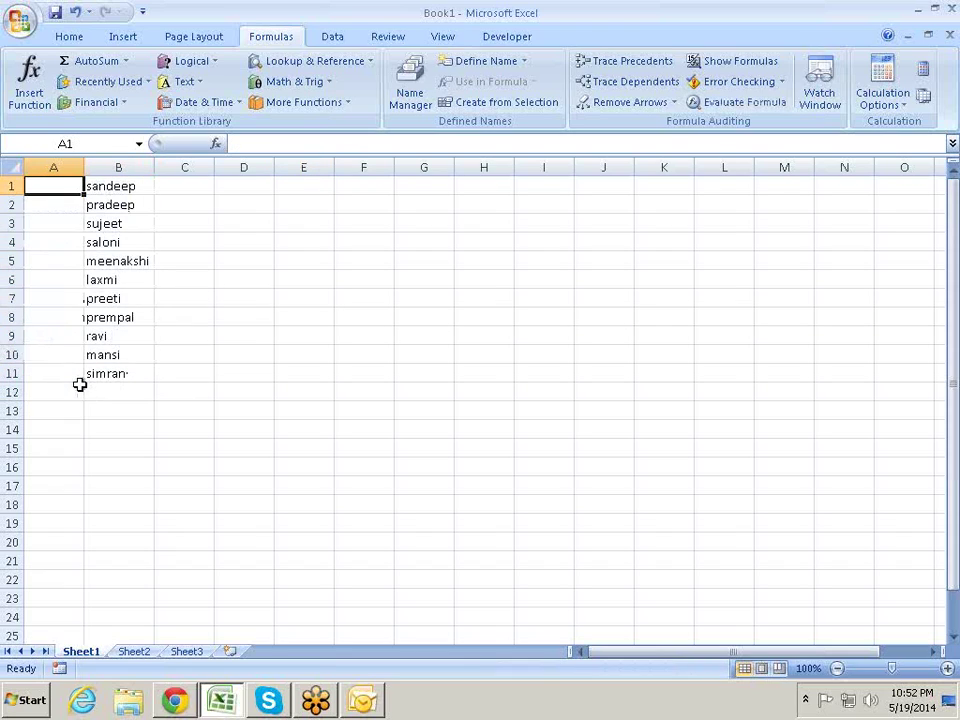
pyautogui.write('=r')
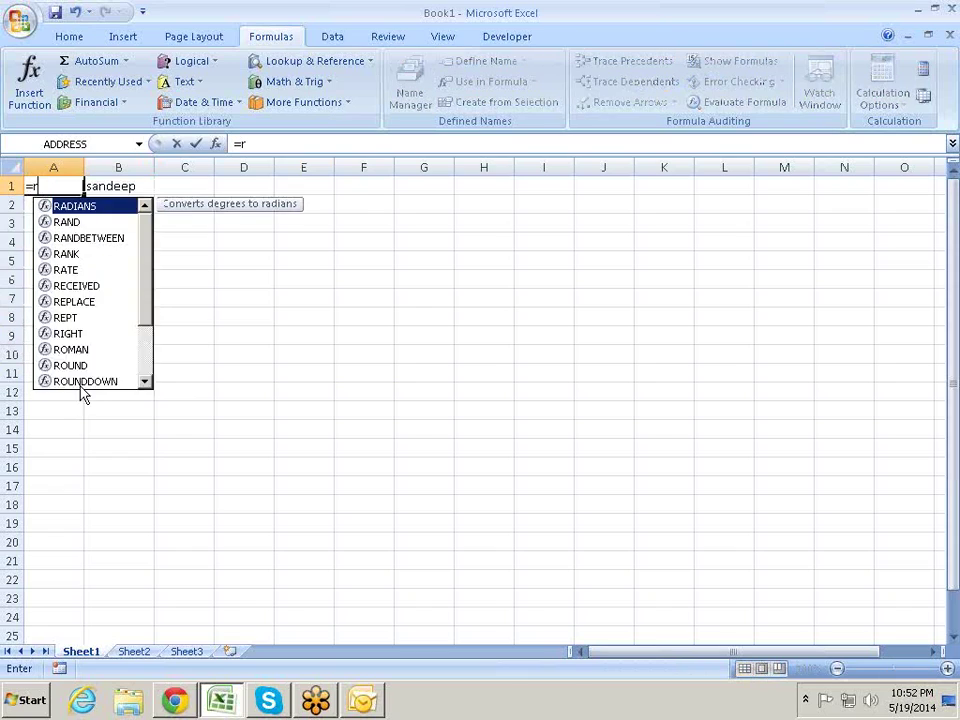
pyautogui.write('ow')
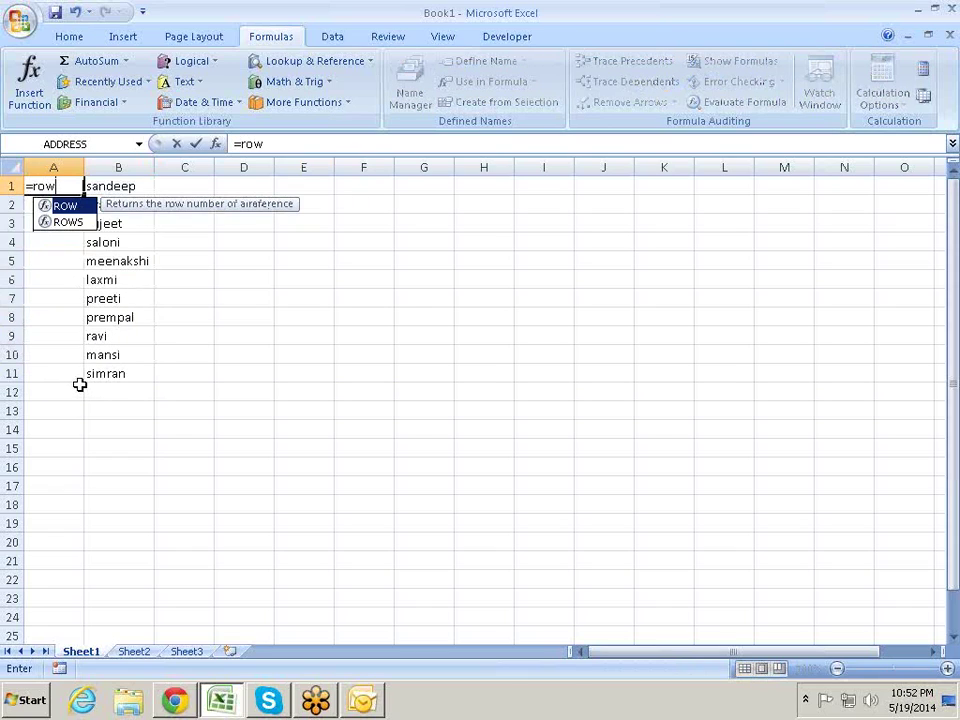
pyautogui.press('Tab')
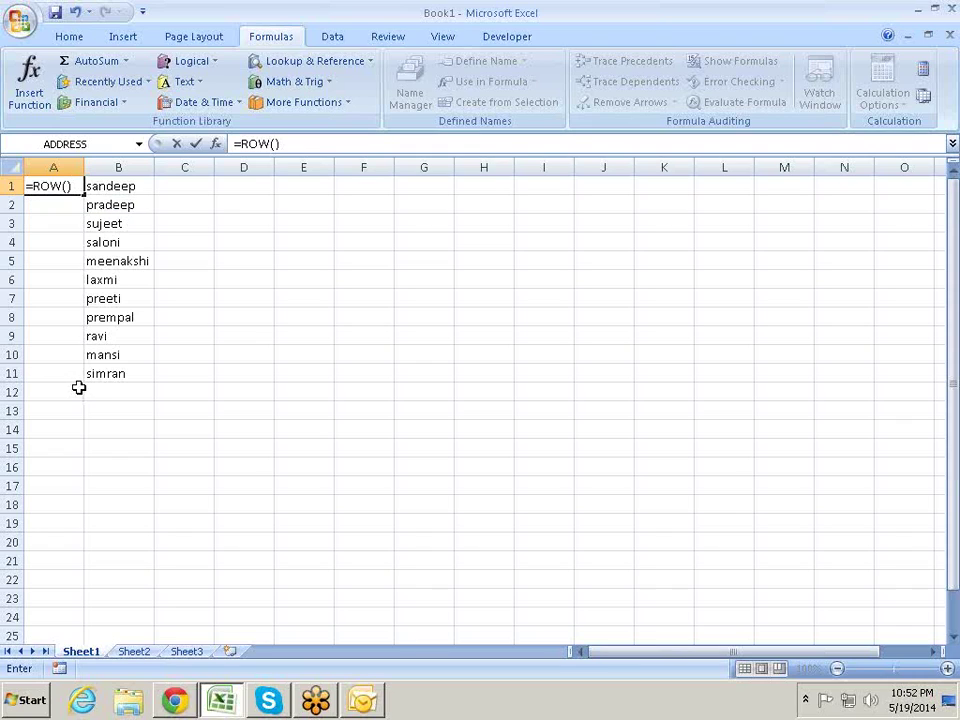
pyautogui.press('Return')
pyautogui.press('Up')
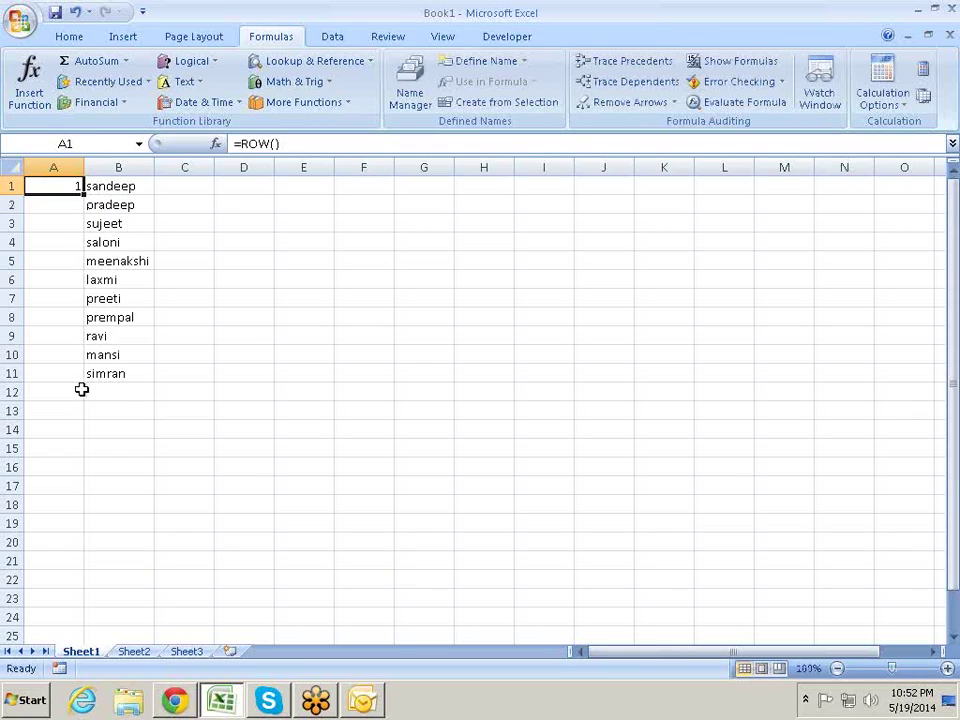
pyautogui.moveTo(84, 192)
pyautogui.mouseDown()
pyautogui.moveTo(81, 203)
pyautogui.moveTo(86, 189)
pyautogui.mouseUp()
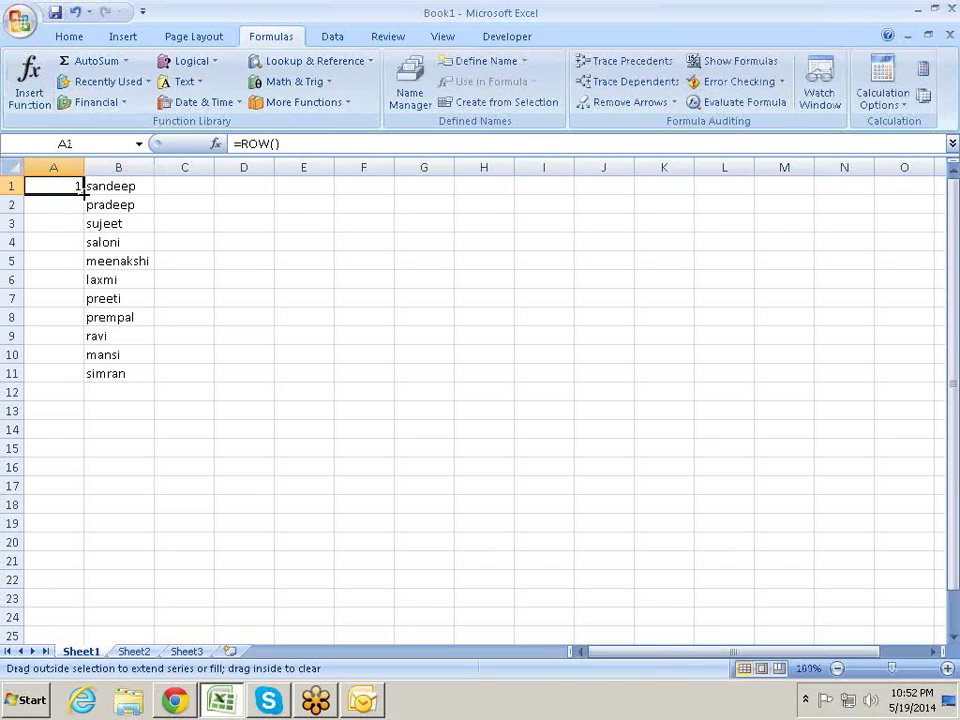
pyautogui.doubleClick(86, 193)
pyautogui.click(281, 246)
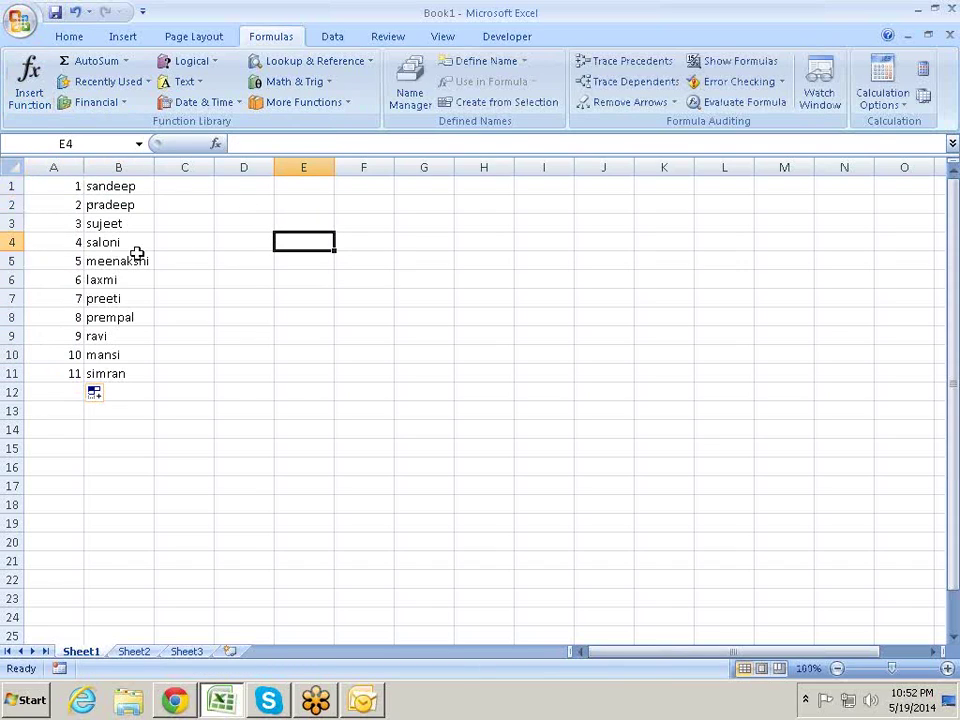
pyautogui.click(73, 246)
pyautogui.click(236, 238)
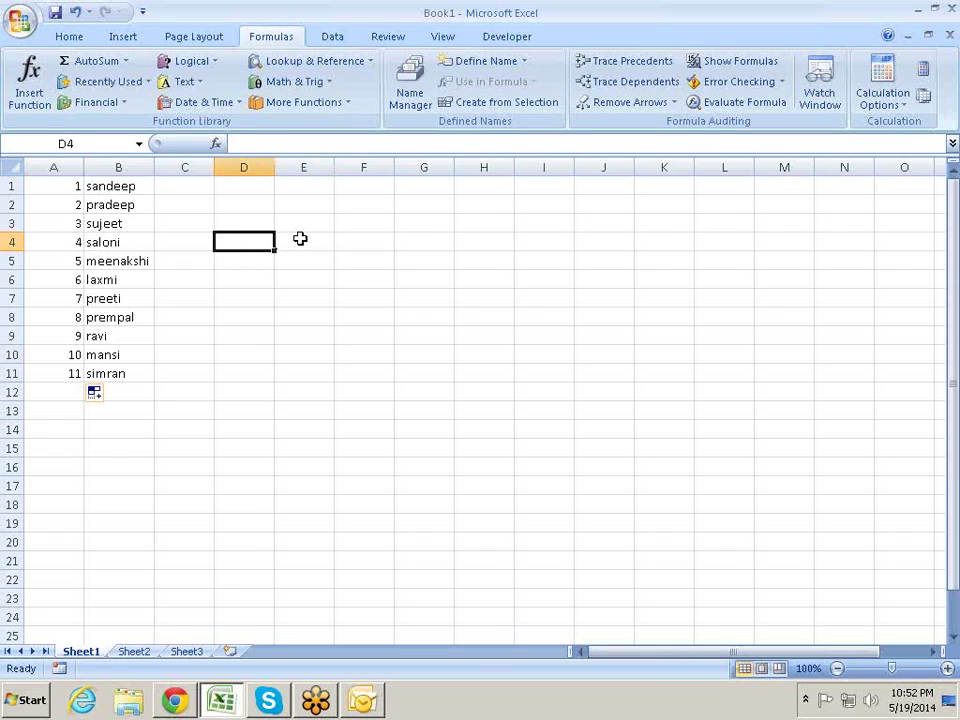
pyautogui.write('=ro')
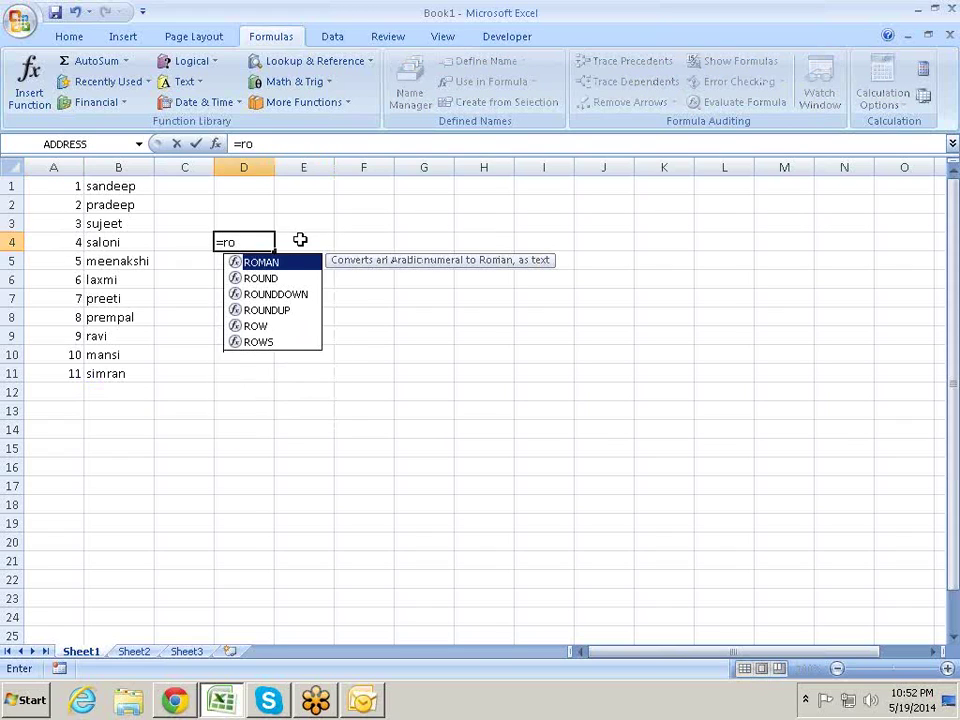
pyautogui.press('Down')
pyautogui.press('Down')
pyautogui.press('Down')
pyautogui.press('Down')
pyautogui.press('Tab')
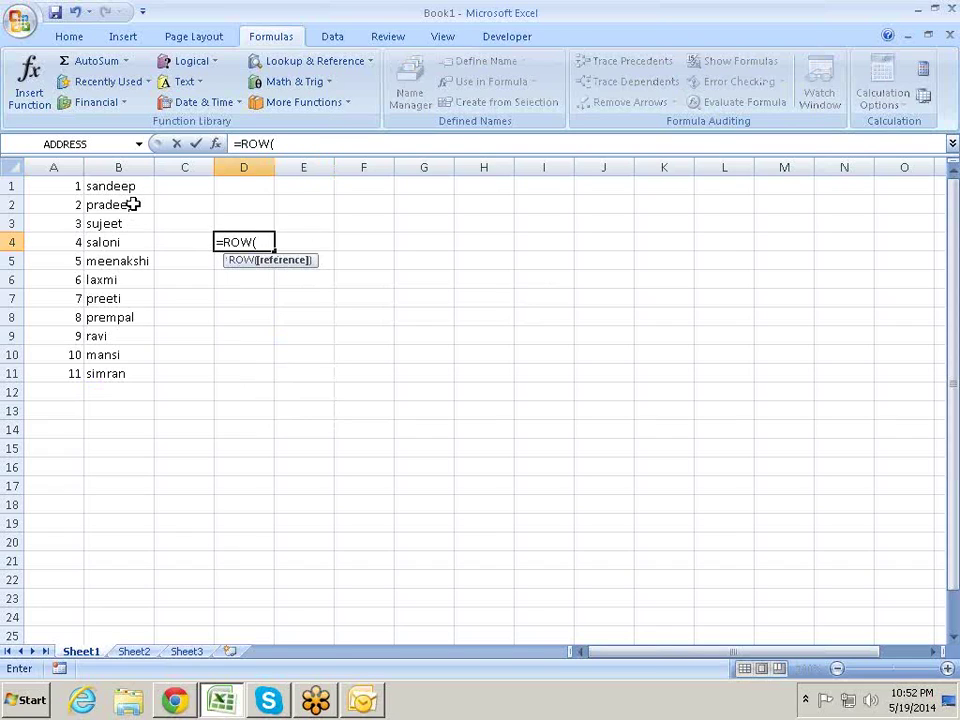
pyautogui.moveTo(133, 204); pyautogui.dragTo(132, 208)
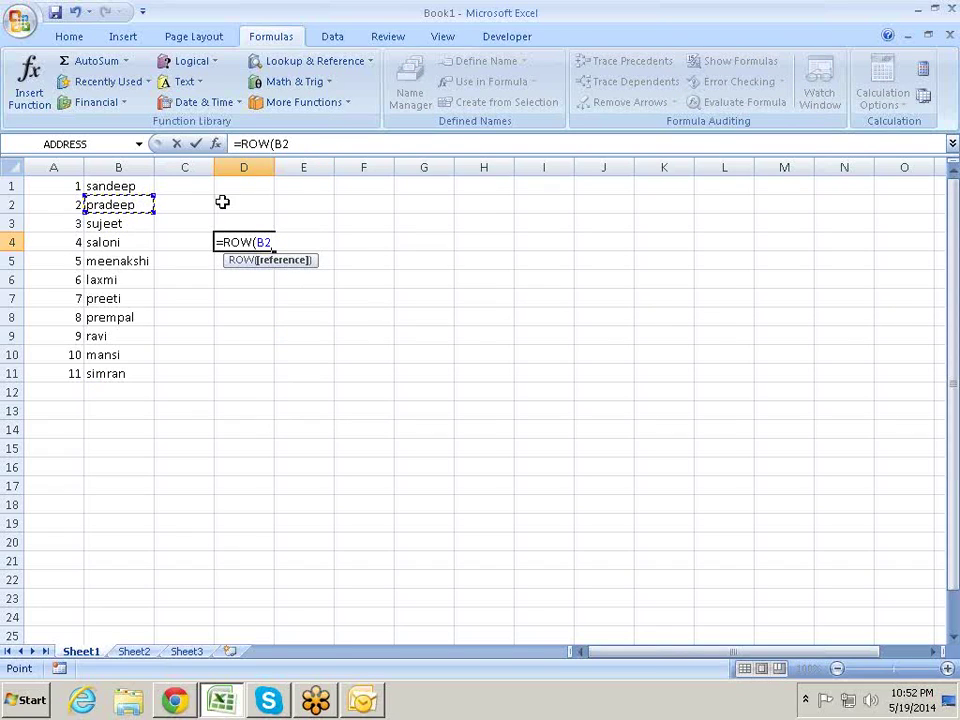
pyautogui.press('Return')
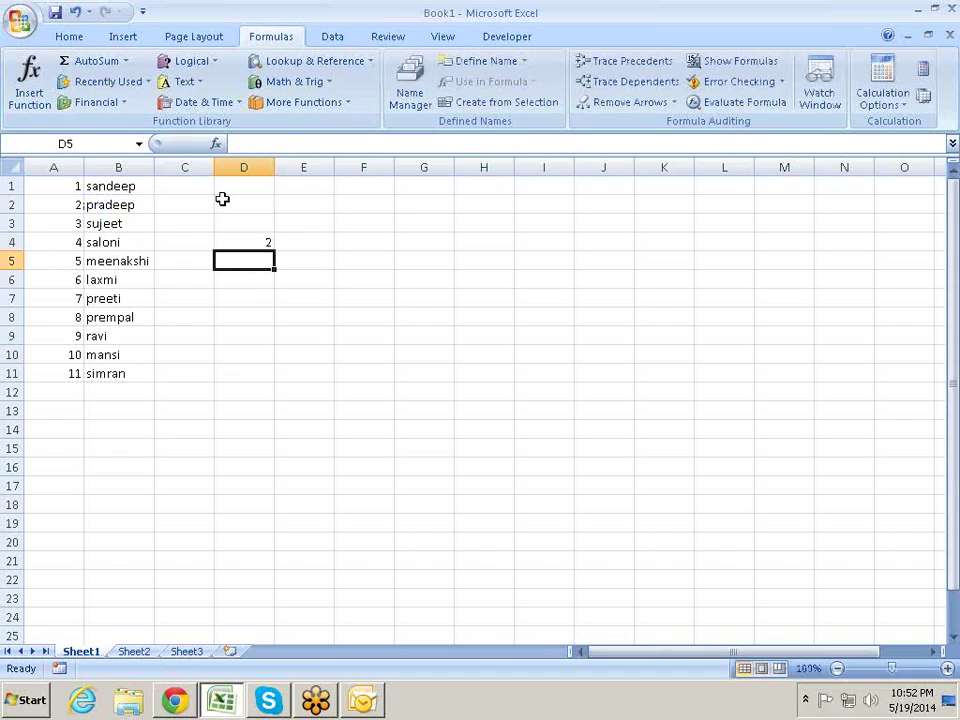
pyautogui.press('Up')
pyautogui.press('F2')
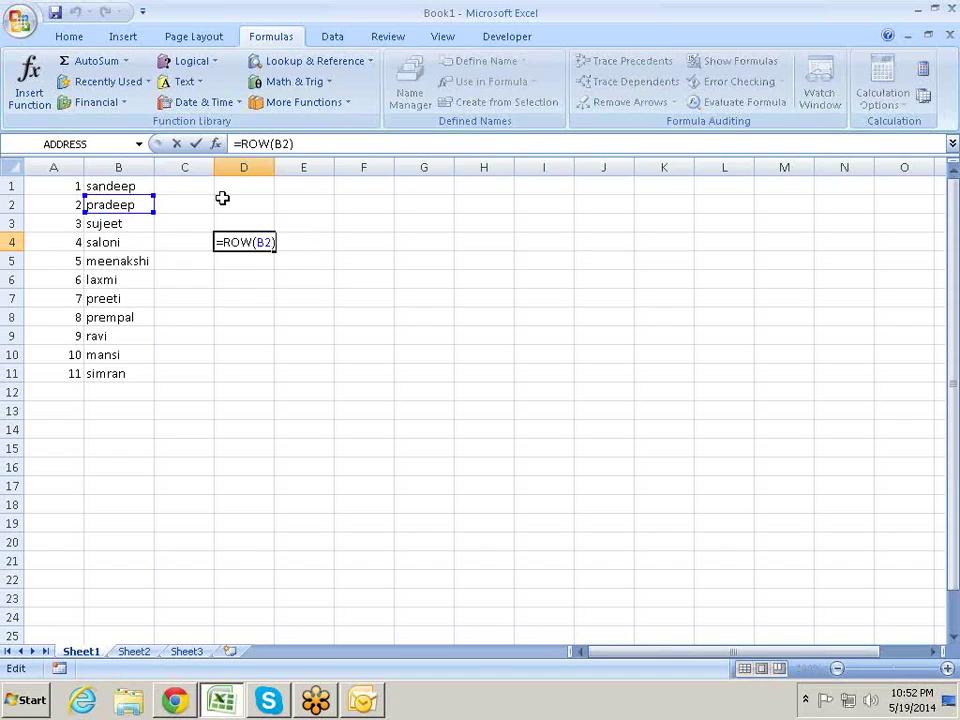
pyautogui.press('Return')
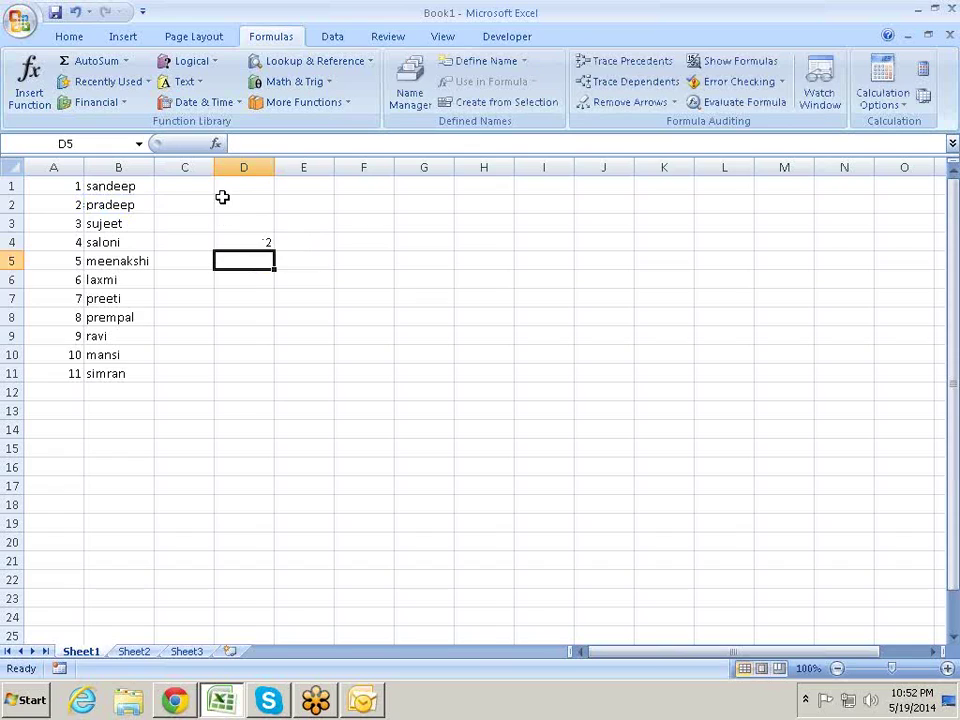
pyautogui.press('Up')
pyautogui.press('Delete')
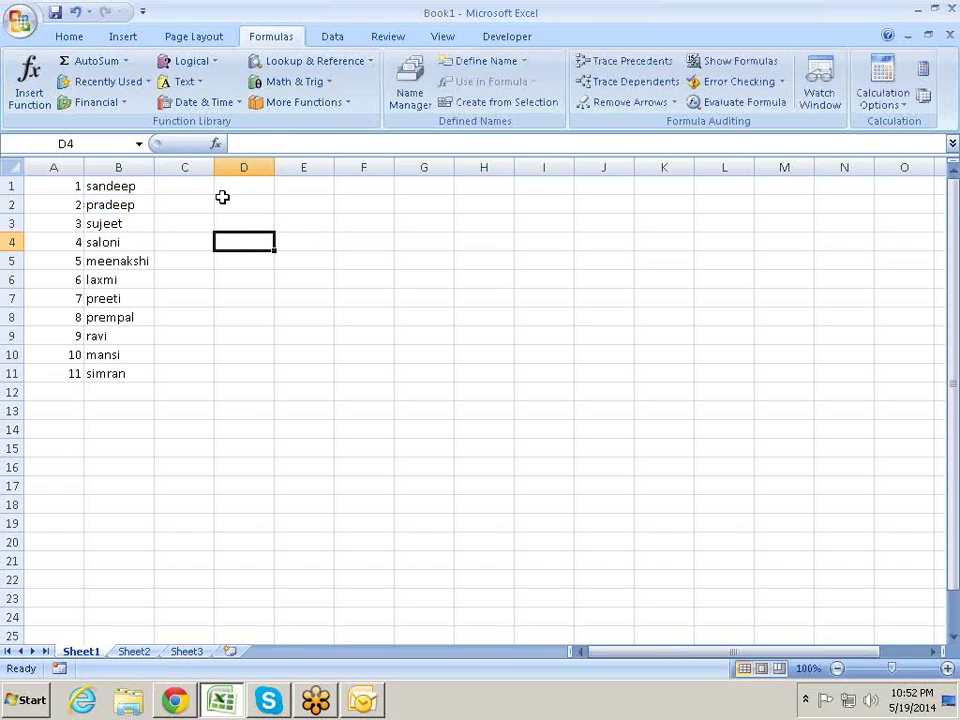
pyautogui.press('Home')
pyautogui.press('Up')
pyautogui.press('Up')
pyautogui.press('Down')
pyautogui.press('Down')
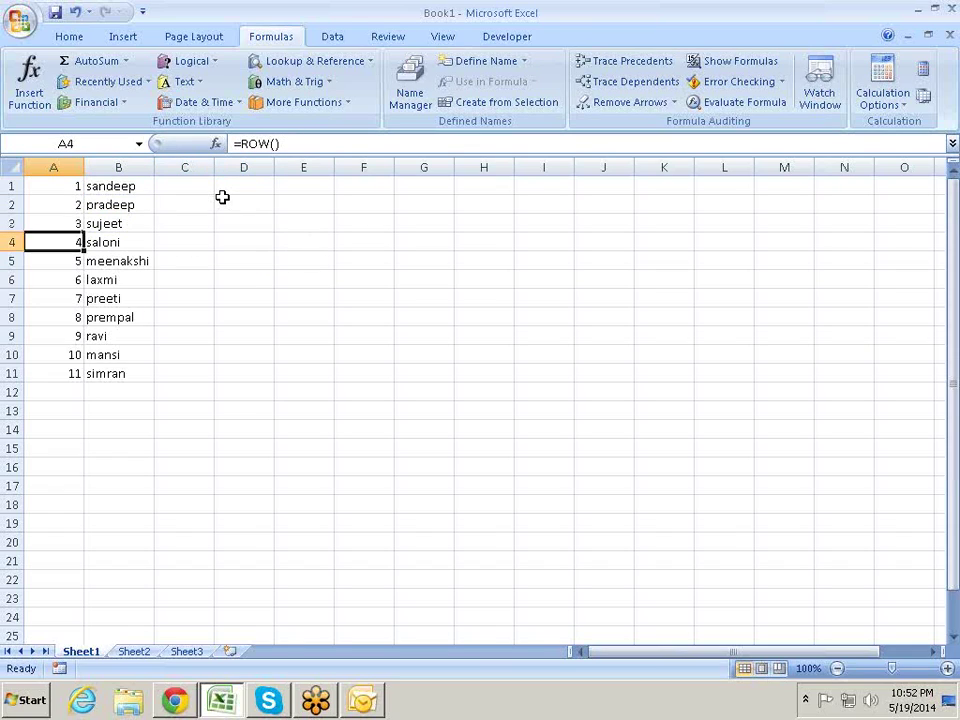
pyautogui.press('Down')
pyautogui.press('Down')
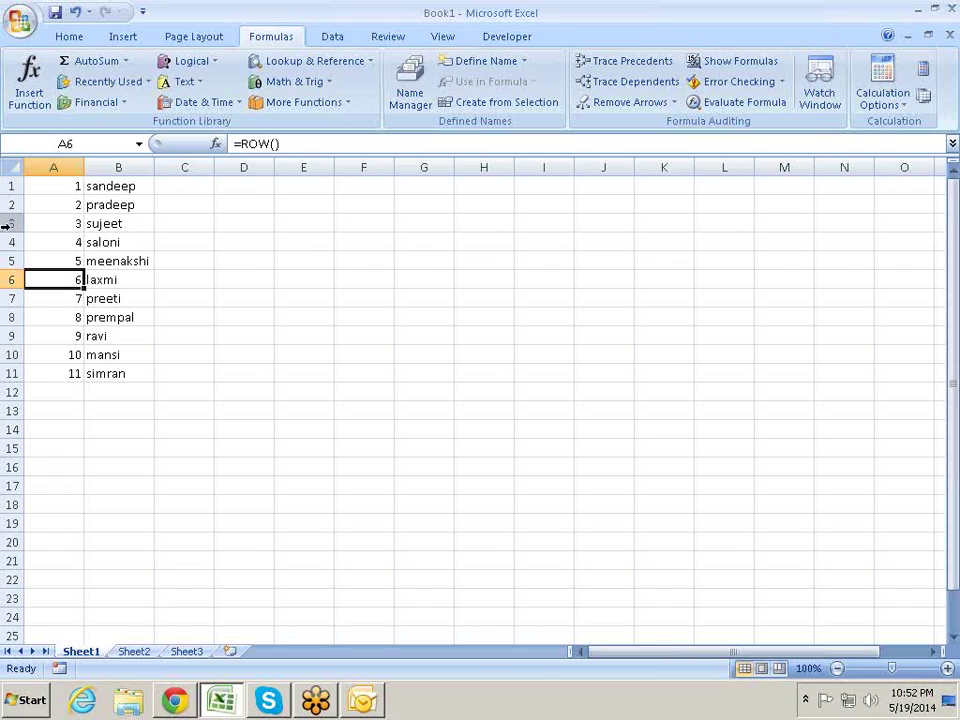
# Step: Delete the saloni row at row 4
pyautogui.rightClick(10, 242)
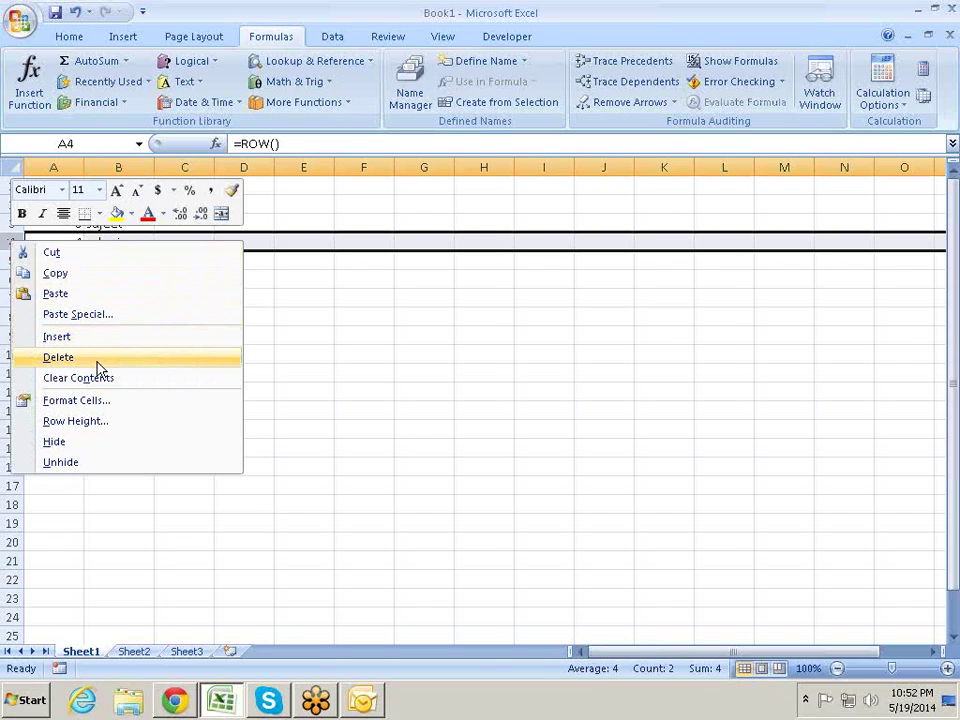
pyautogui.press('Escape')
pyautogui.click(300, 370)
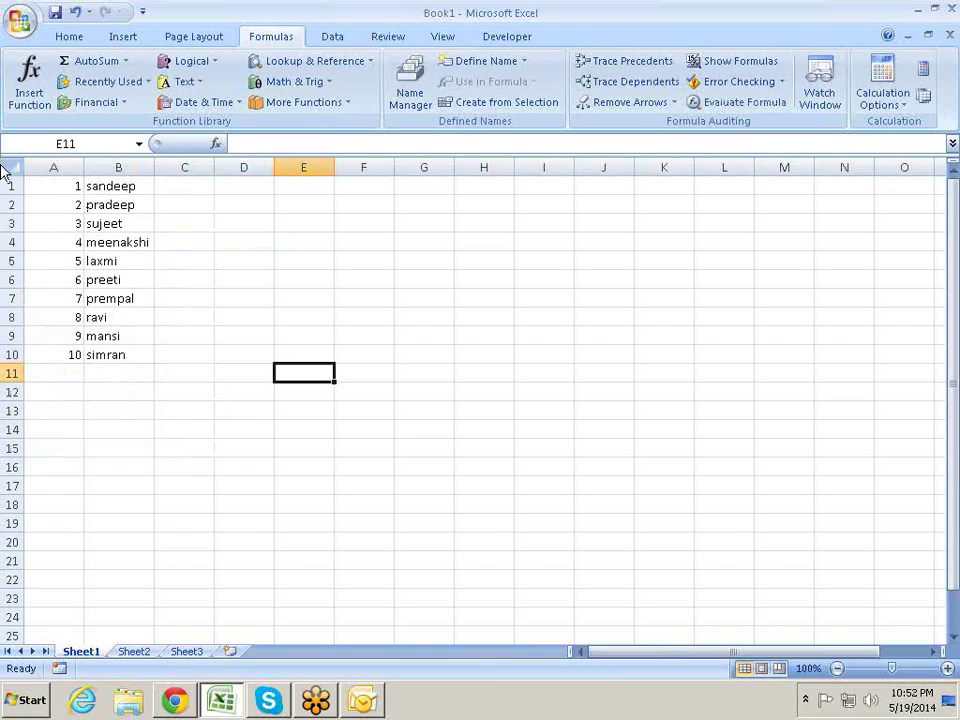
# Step: Check that the =ROW() serials in column A now read 1 to 10
pyautogui.moveTo(70, 205)
pyautogui.mouseDown()
pyautogui.moveTo(53, 323)
pyautogui.moveTo(58, 360)
pyautogui.mouseUp()
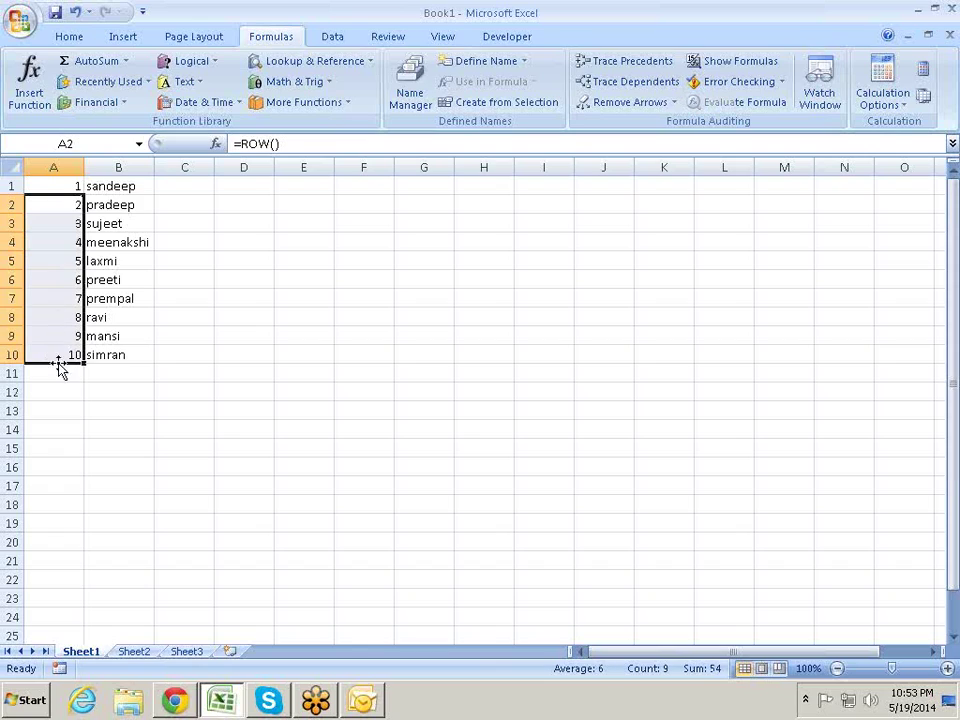
pyautogui.click(70, 224)
pyautogui.click(66, 261)
pyautogui.click(64, 298)
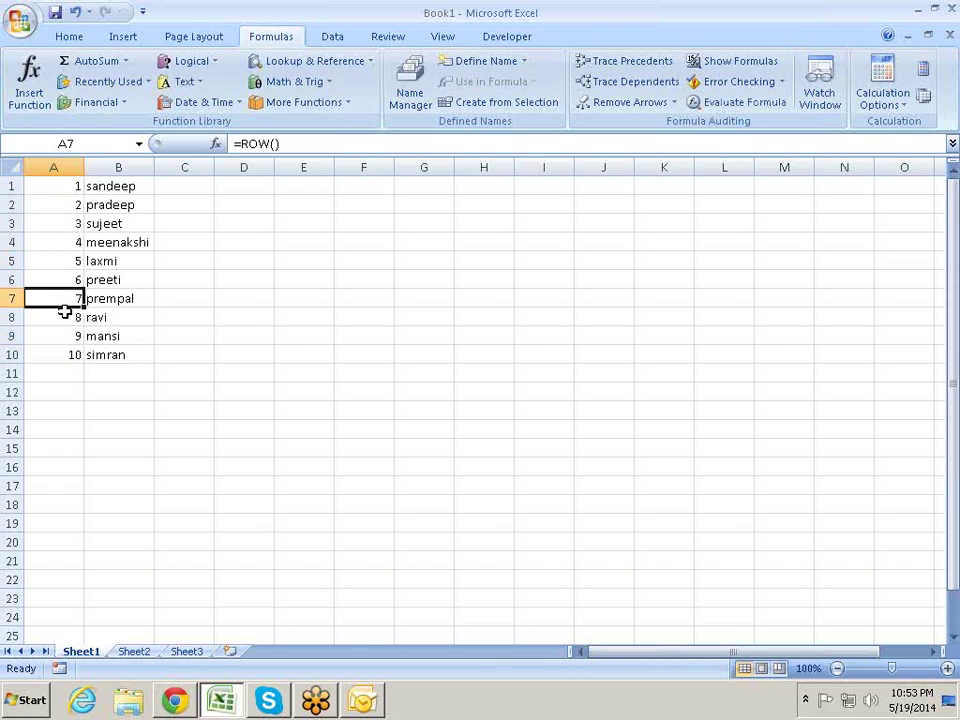
pyautogui.click(64, 336)
pyautogui.click(61, 258)
pyautogui.click(62, 205)
pyautogui.click(72, 187)
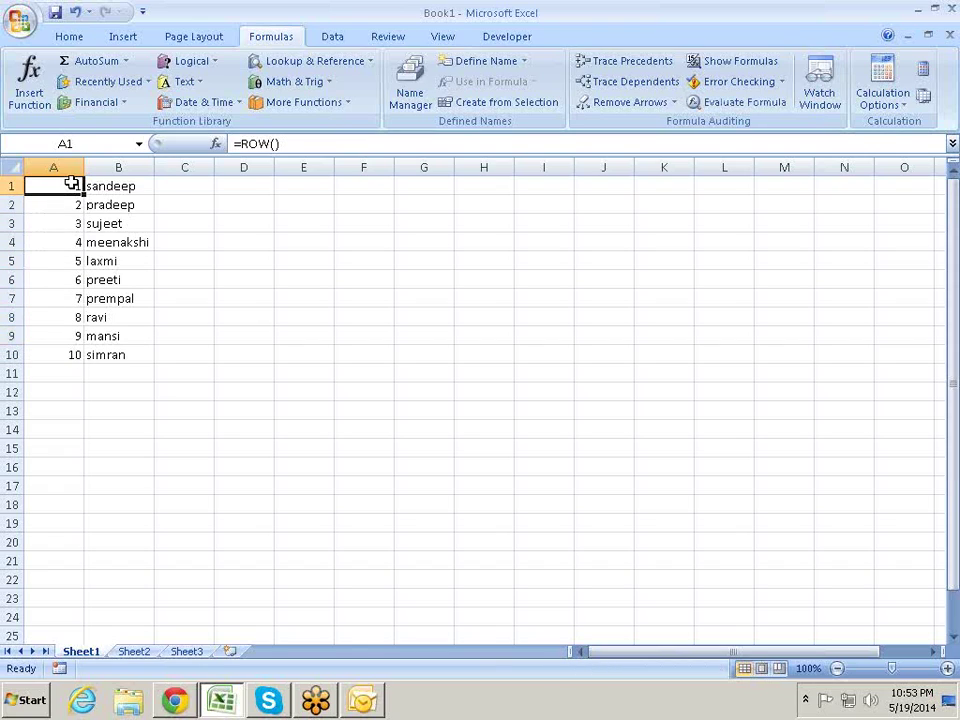
pyautogui.click(64, 241)
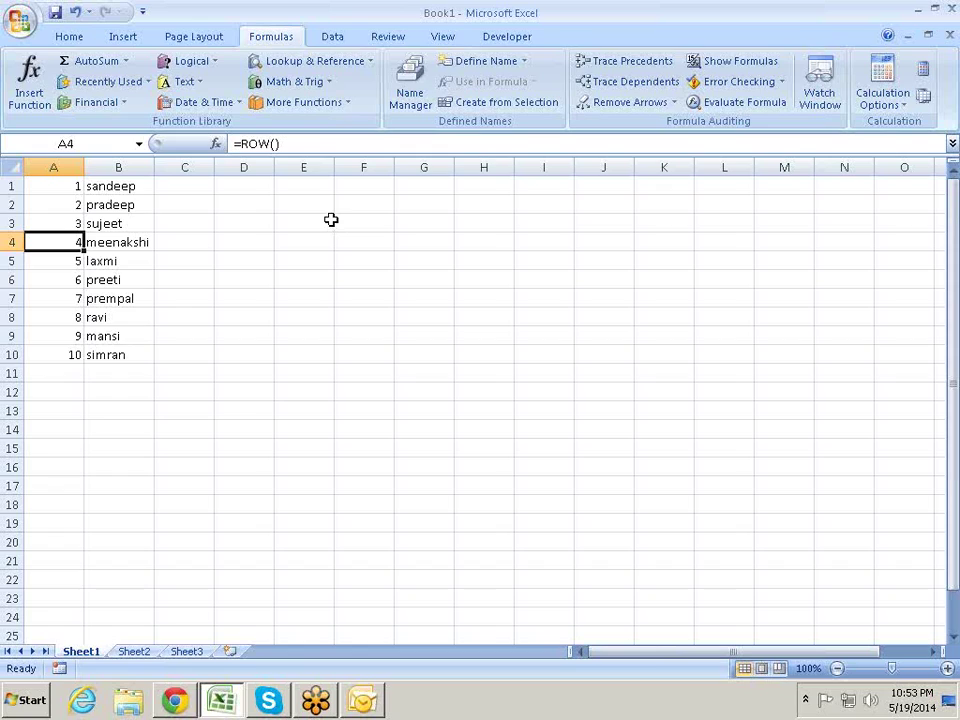
pyautogui.click(74, 279)
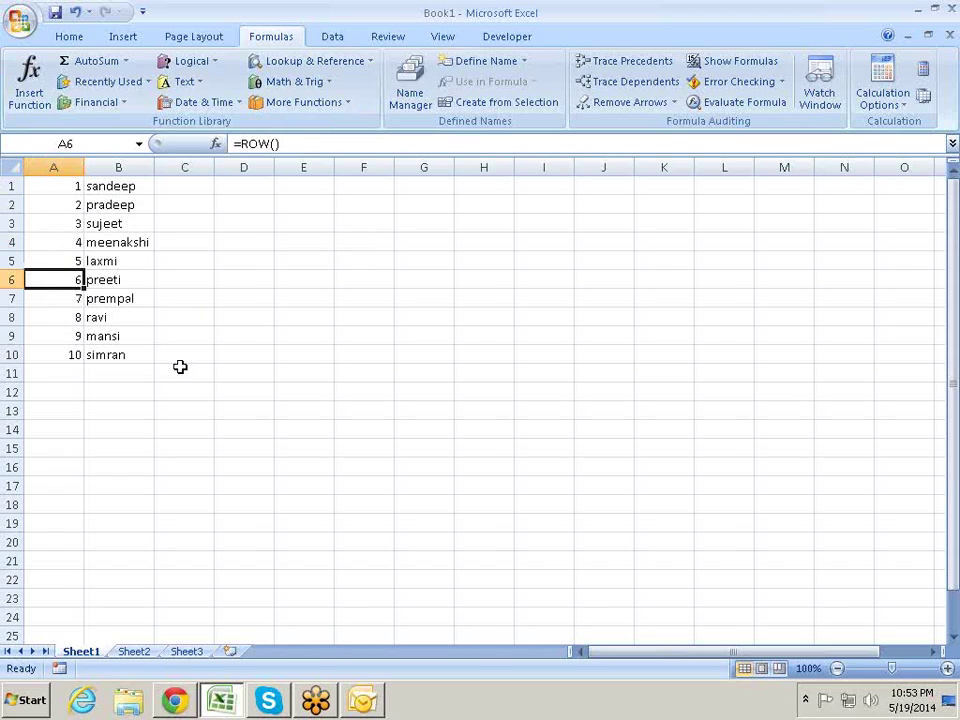
# Step: Change A6 to =ROW()-5 and fill it down to A22, numbering 1 to 17
pyautogui.press('F2')
pyautogui.write('-5')
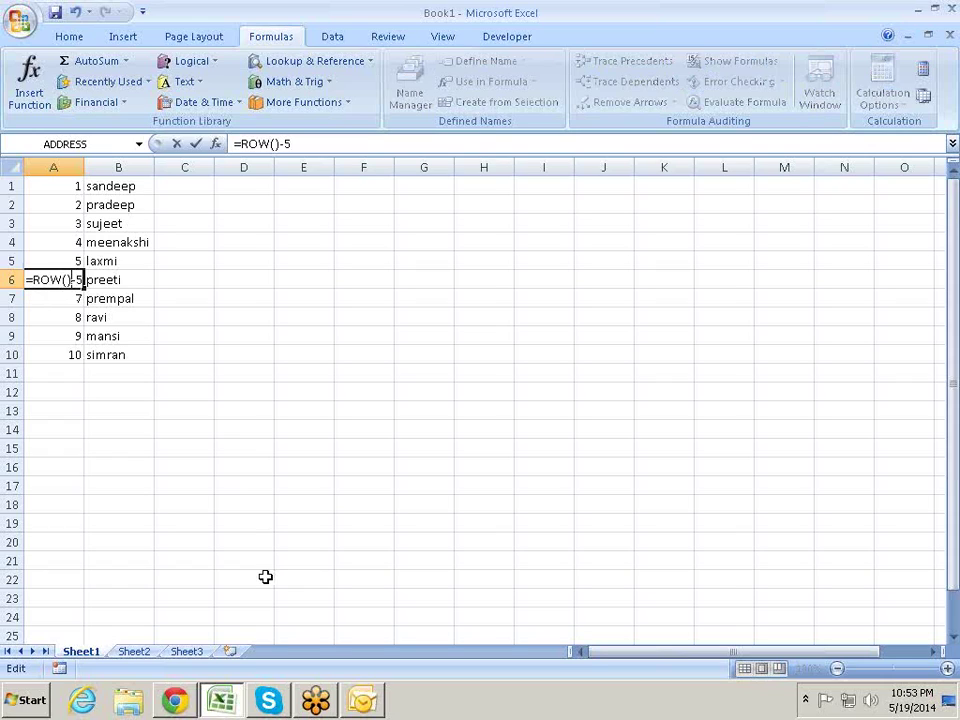
pyautogui.press('Return')
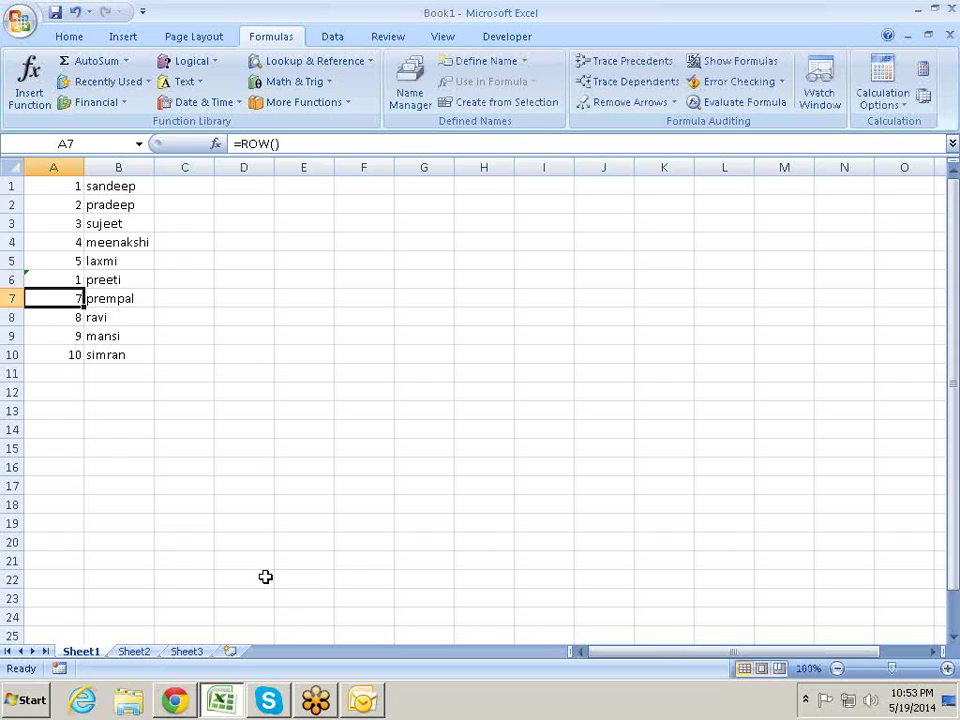
pyautogui.click(80, 281)
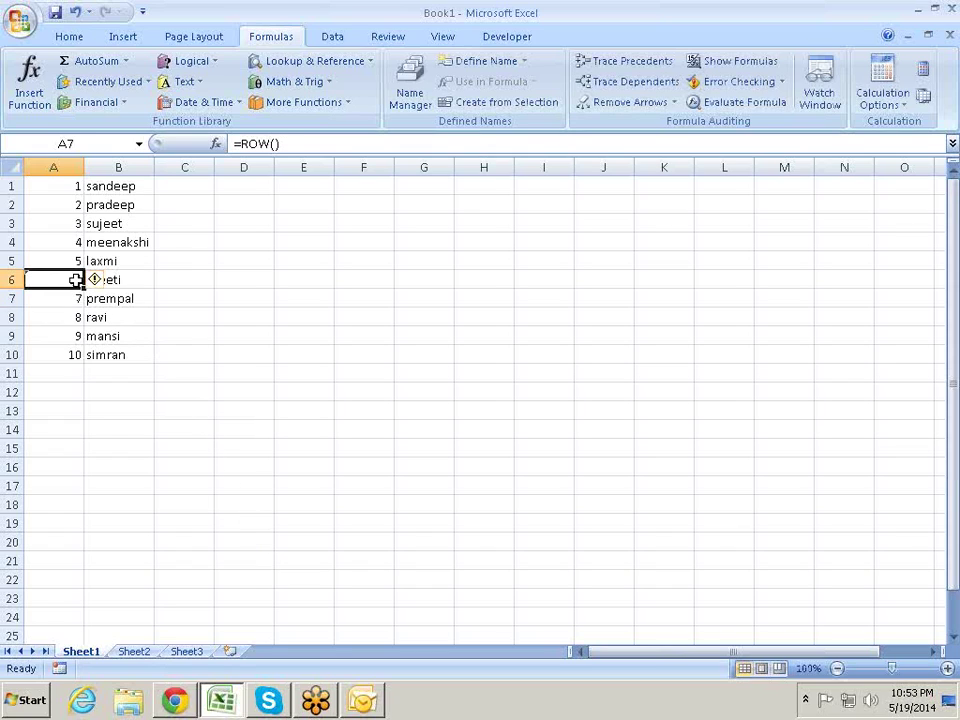
pyautogui.moveTo(85, 288); pyautogui.dragTo(85, 585)
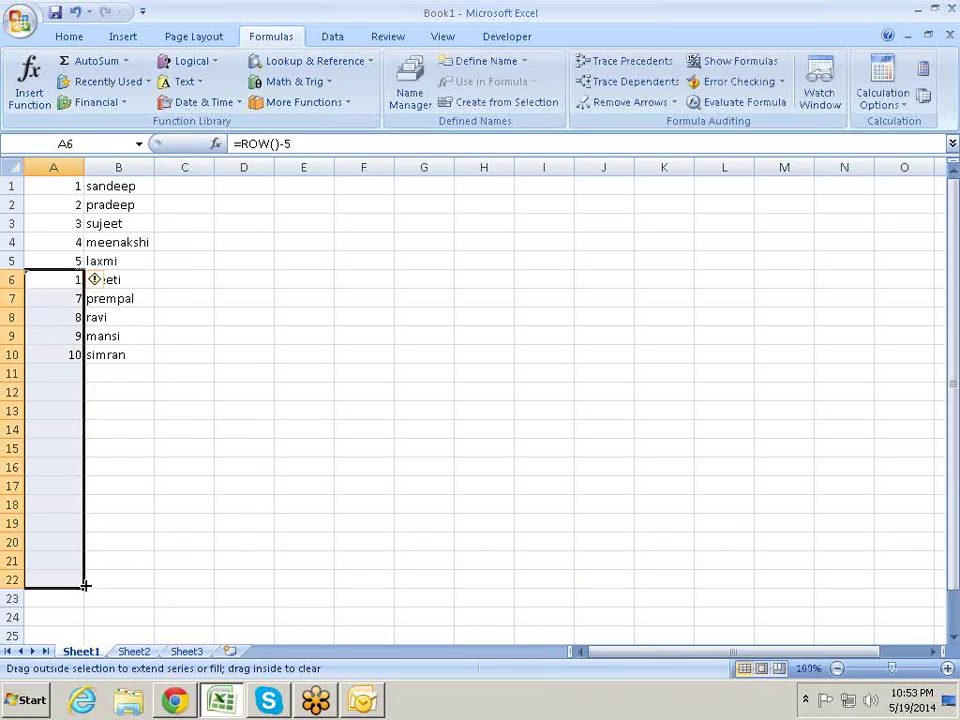
pyautogui.click(126, 416)
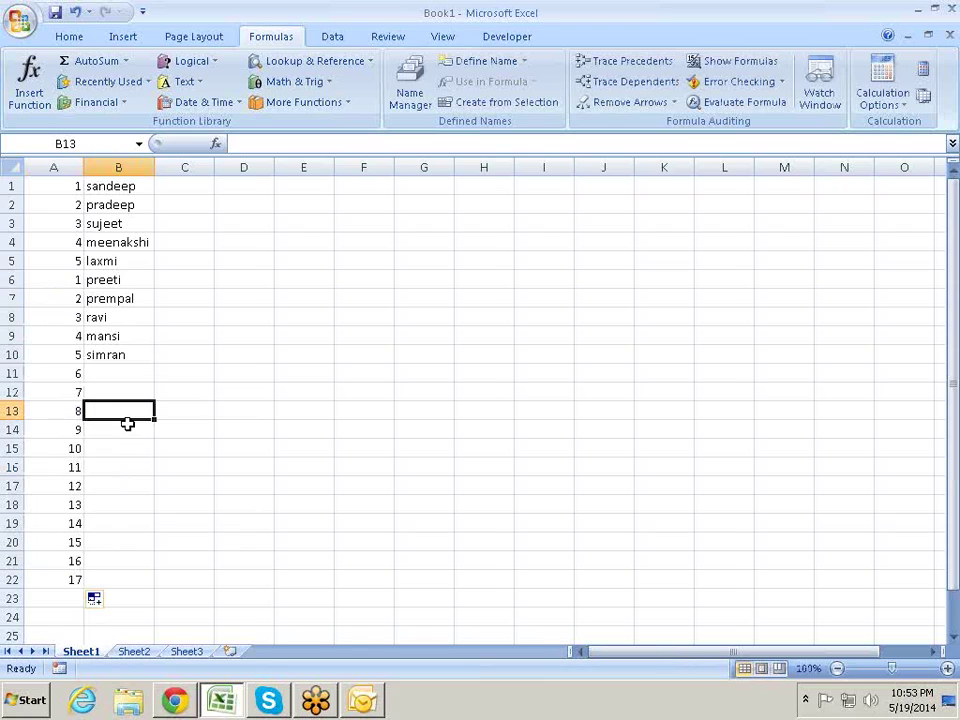
pyautogui.click(70, 261)
# Step: Clear the numbers and names in rows 1–5 (A1:B5)
pyautogui.hotkey('ctrl', 'shift', 'Up')
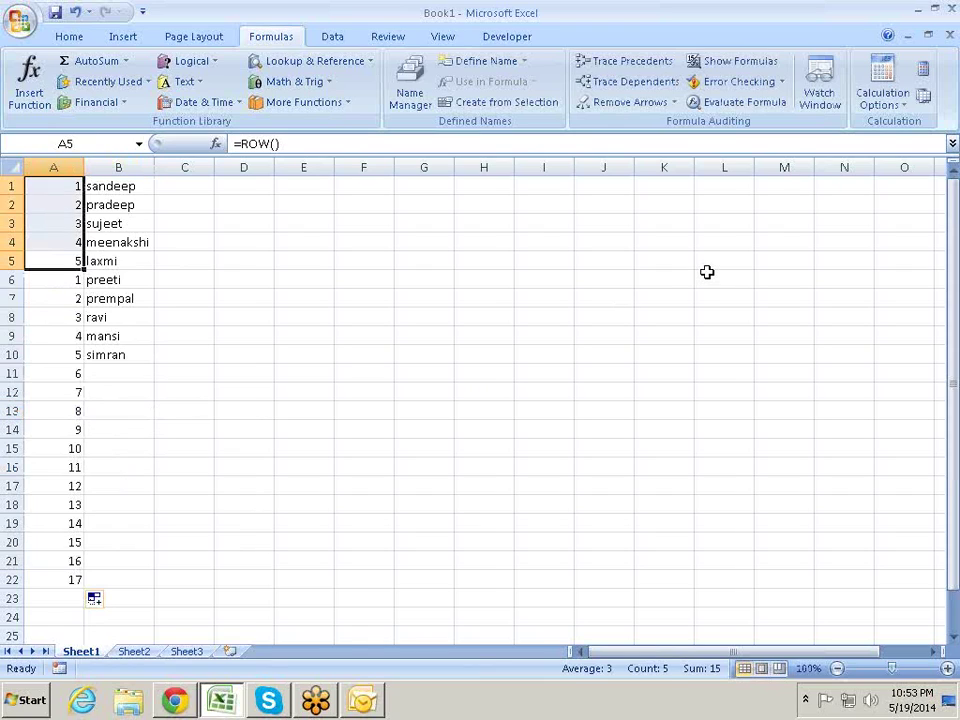
pyautogui.hotkey('ctrl', 'shift', 'Right')
pyautogui.press('Return')
pyautogui.press('Delete')
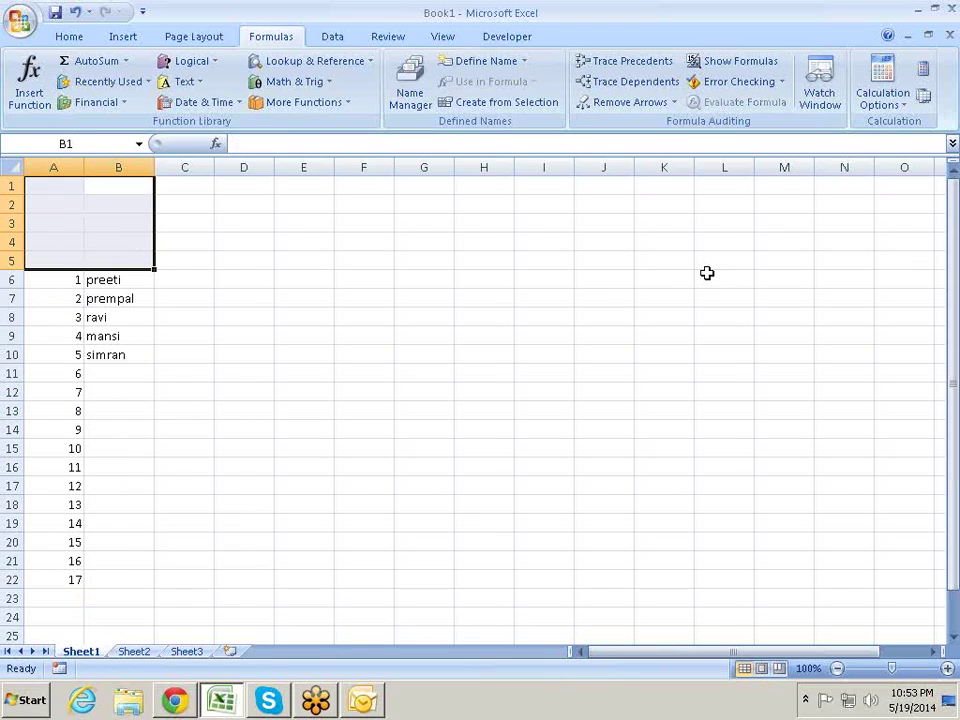
pyautogui.press('Down')
pyautogui.press('Down')
pyautogui.press('Down')
pyautogui.press('Down')
pyautogui.press('Down')
pyautogui.press('Down')
pyautogui.press('Down')
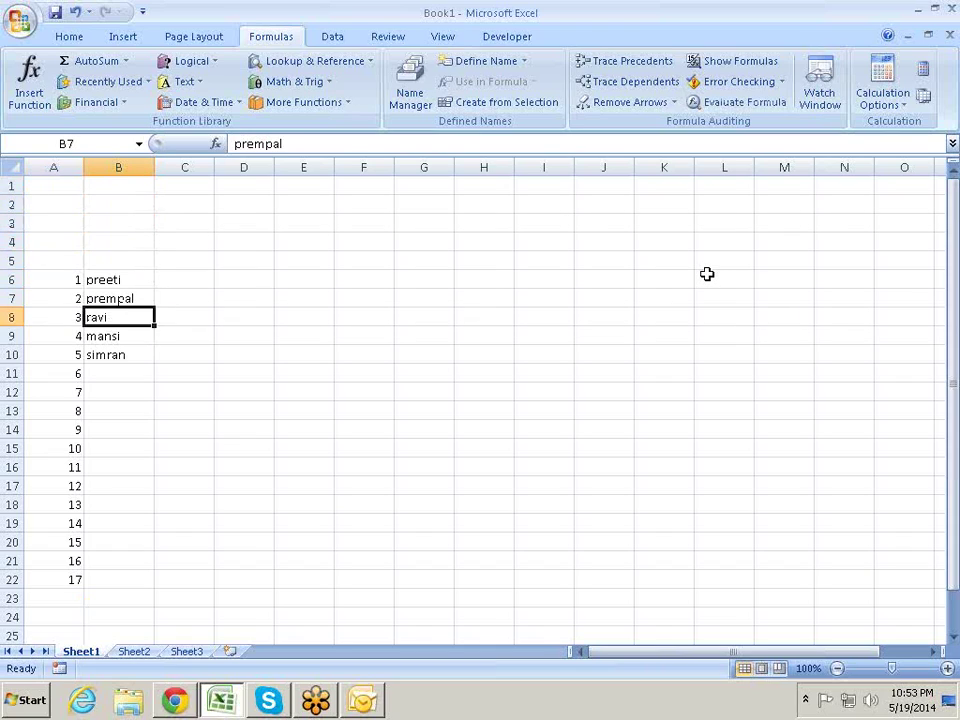
pyautogui.press('Down')
pyautogui.press('Down')
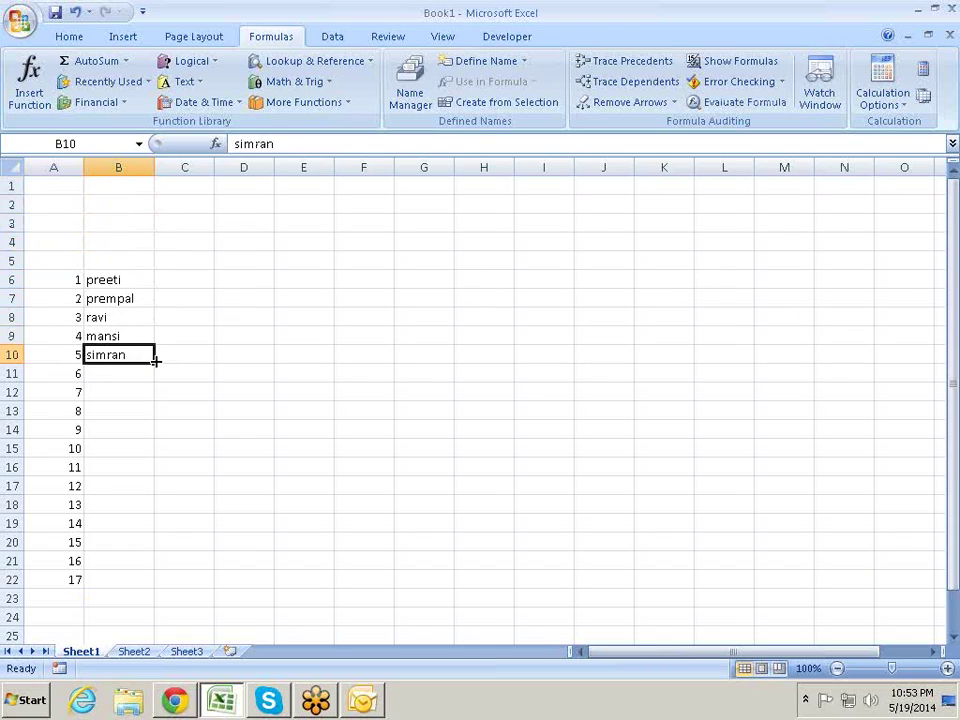
# Step: Fill more names down column B to row 22
pyautogui.moveTo(155, 362); pyautogui.dragTo(155, 529)
pyautogui.moveTo(142, 580); pyautogui.dragTo(140, 581)
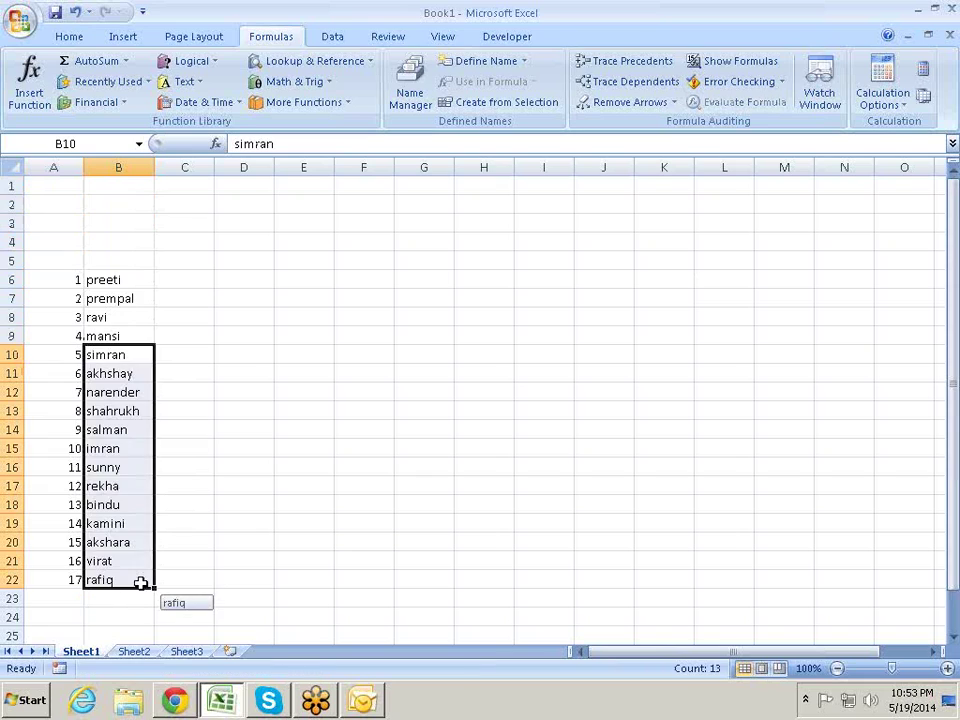
pyautogui.click(234, 465)
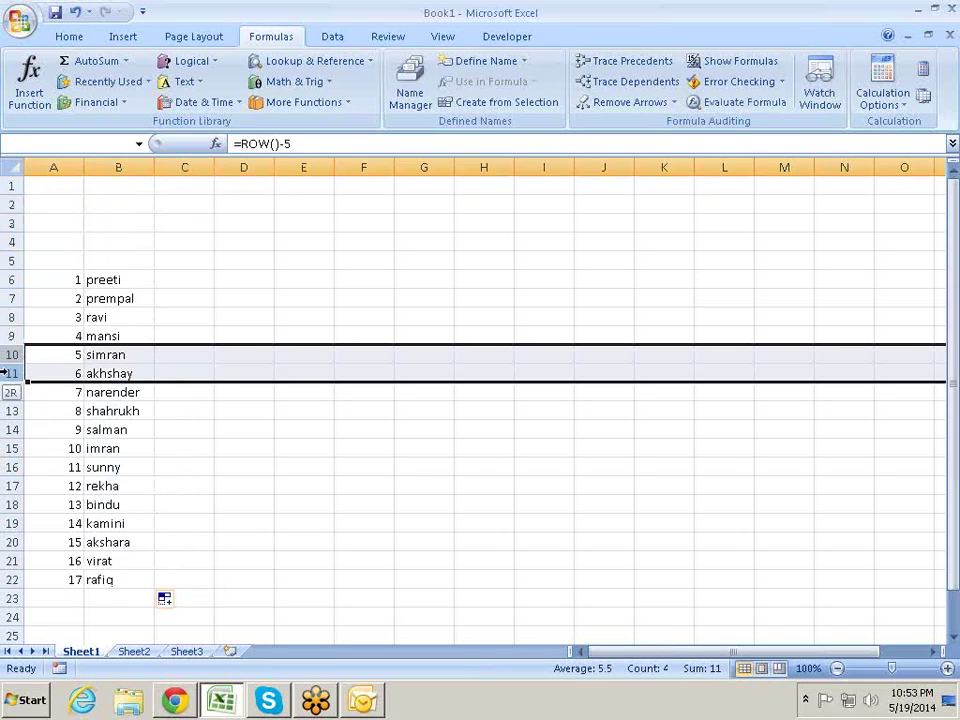
# Step: Delete rows 10 to 12 so column A renumbers to 1–14
pyautogui.moveTo(10, 354); pyautogui.dragTo(10, 392)
pyautogui.rightClick(10, 358)
pyautogui.click(100, 484)
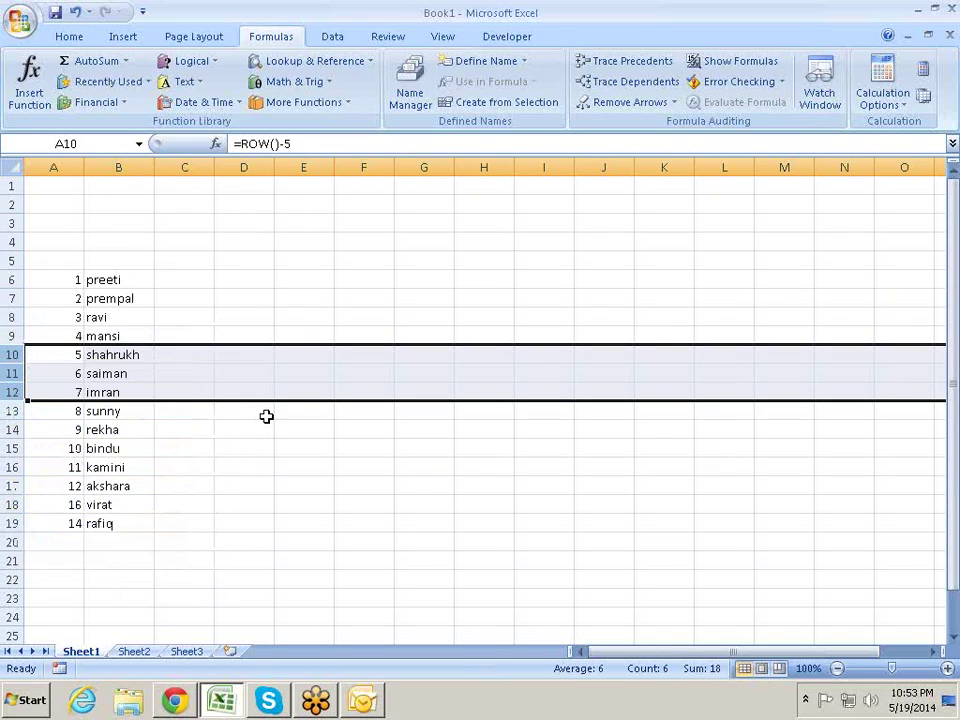
pyautogui.click(285, 407)
pyautogui.moveTo(75, 300); pyautogui.dragTo(69, 404)
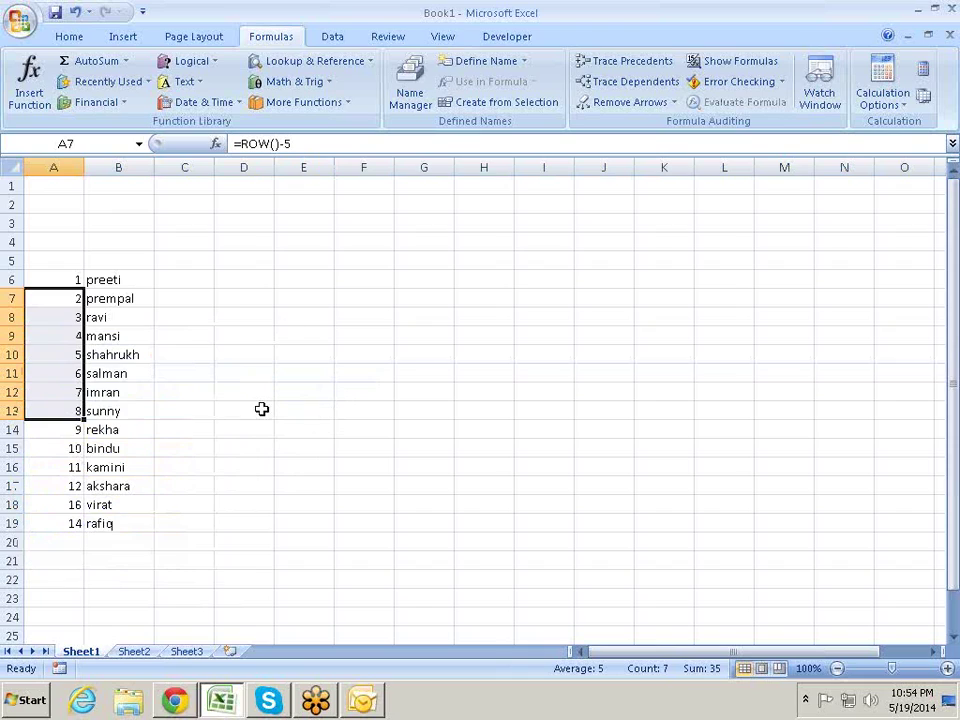
pyautogui.click(124, 358)
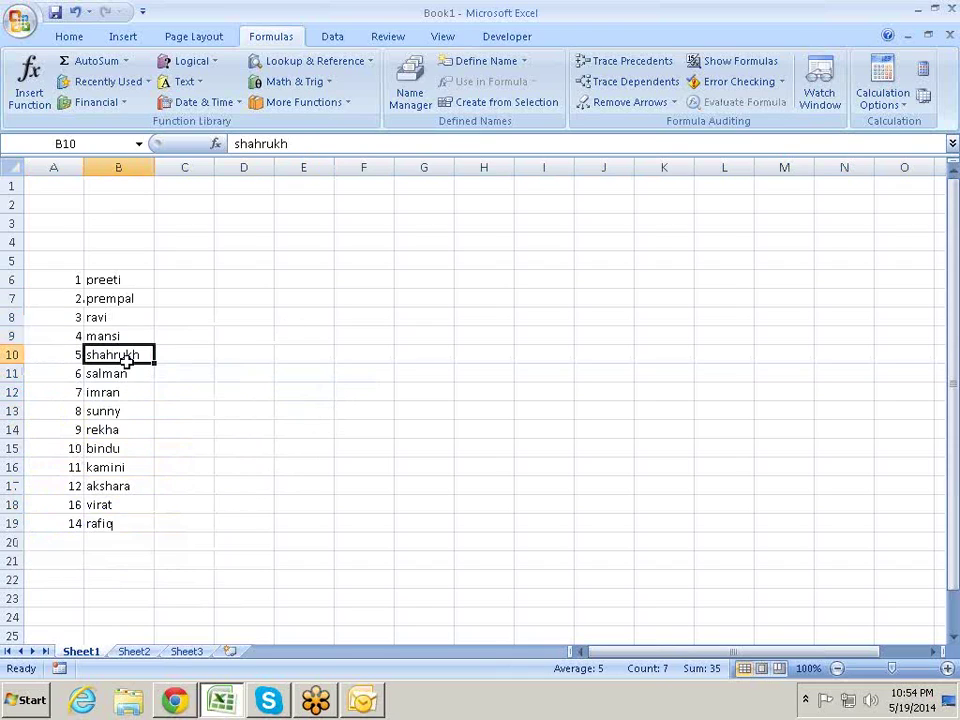
pyautogui.click(135, 297)
# Step: Clear all names below preeti in column B
pyautogui.hotkey('ctrl', 'shift', 'Down')
pyautogui.press('Delete')
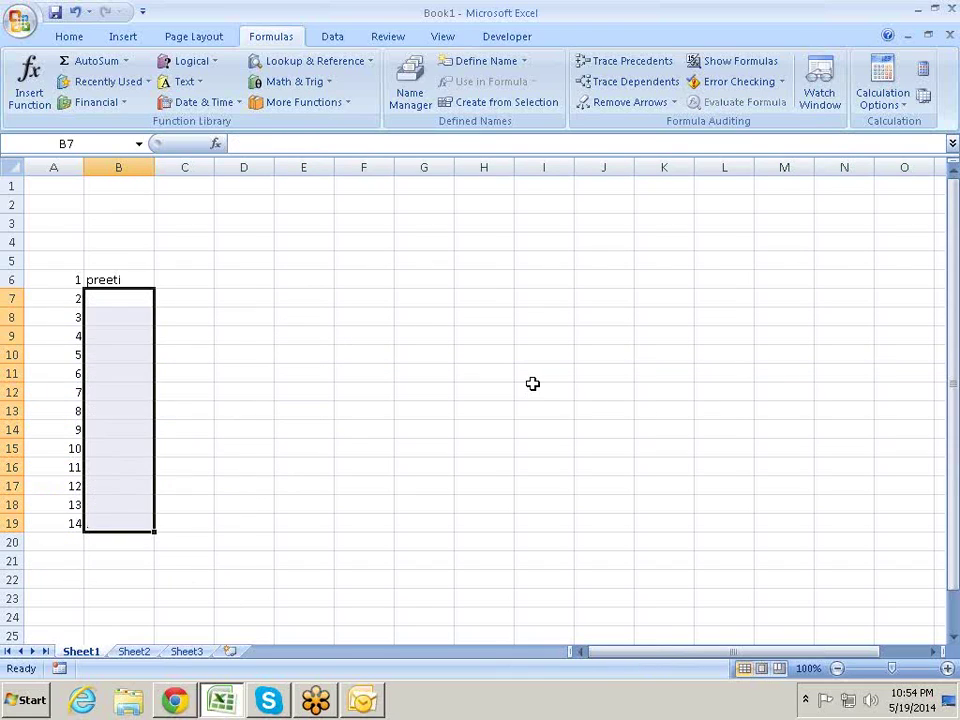
pyautogui.press('Up')
pyautogui.press('Left')
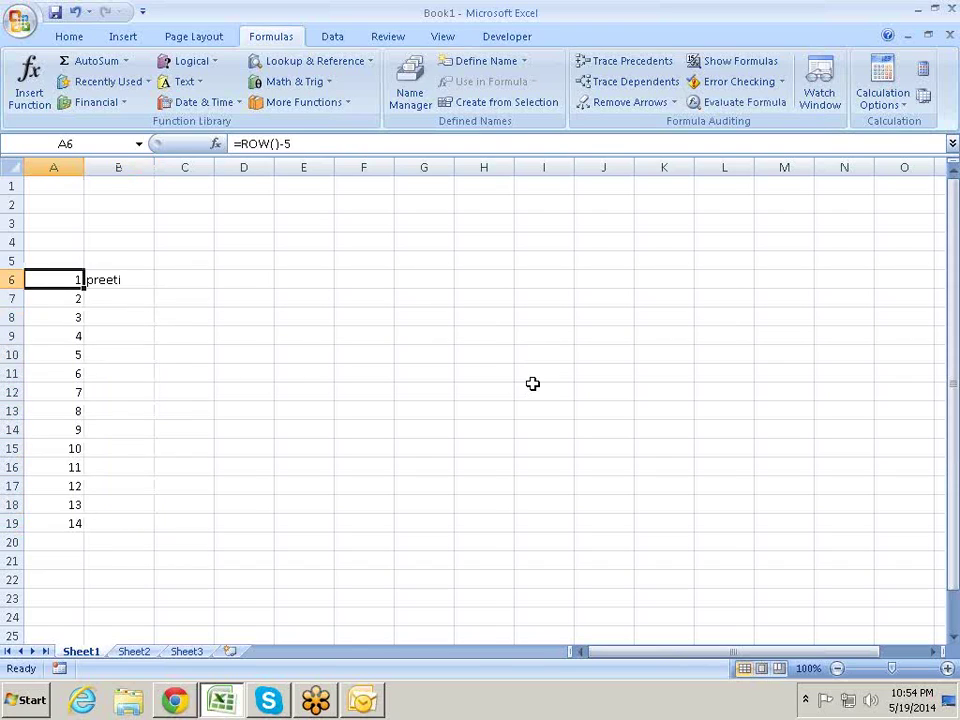
# Step: Start wrapping A6's formula in IF, with B6 as the condition's cell
pyautogui.press('F2')
pyautogui.press('Left')
pyautogui.press('Left')
pyautogui.press('Left')
pyautogui.press('Left')
pyautogui.press('Left')
pyautogui.press('Left')
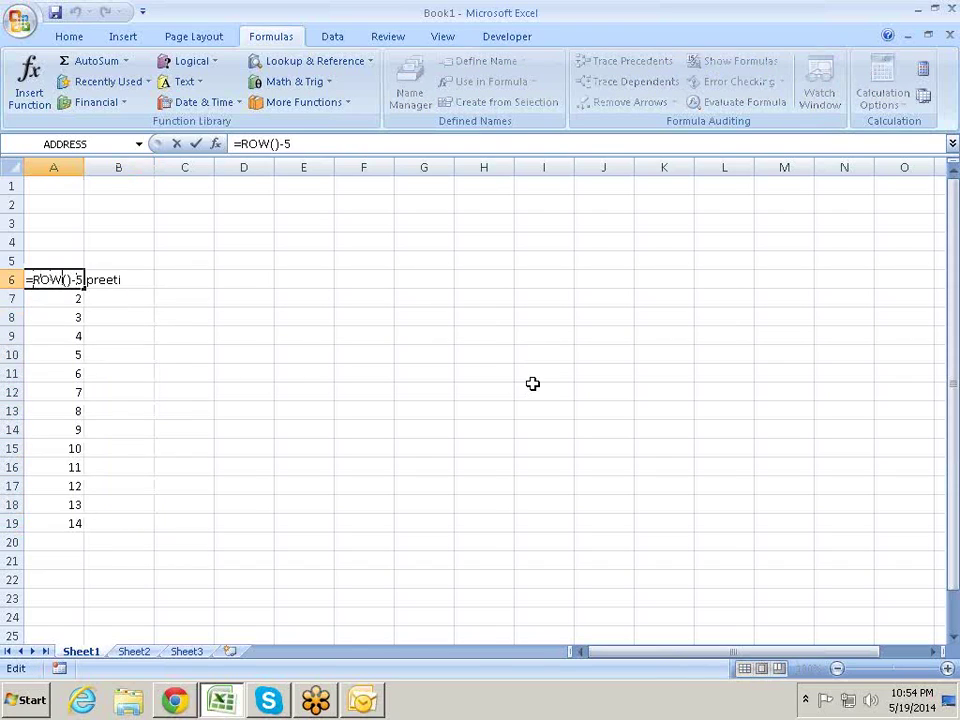
pyautogui.write('I')
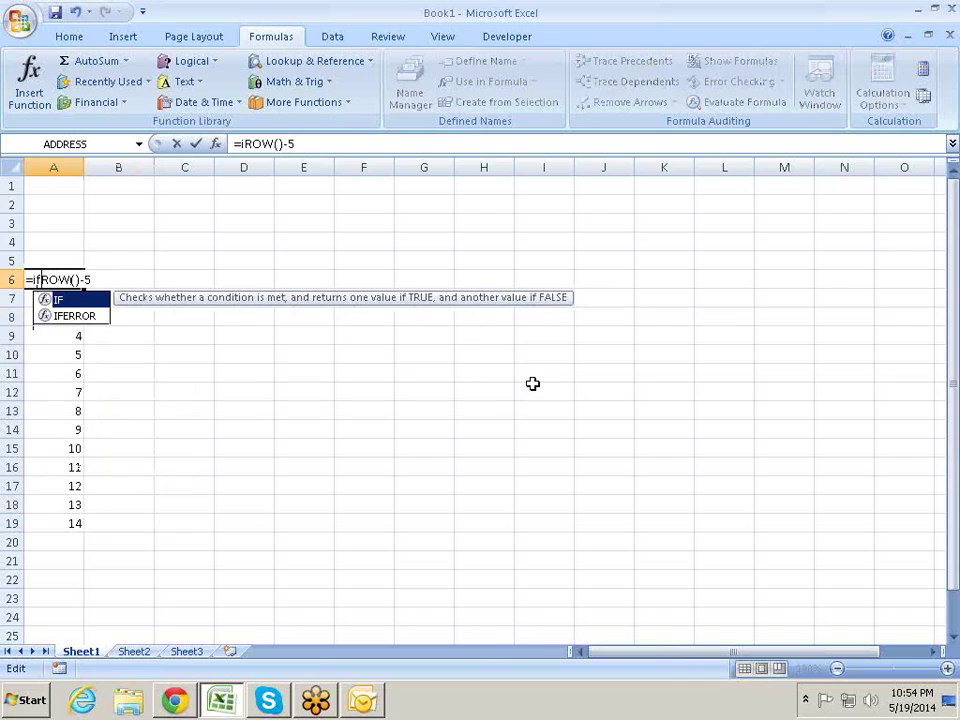
pyautogui.write('F(')
pyautogui.press('Right')
pyautogui.press('Right')
pyautogui.press('Right')
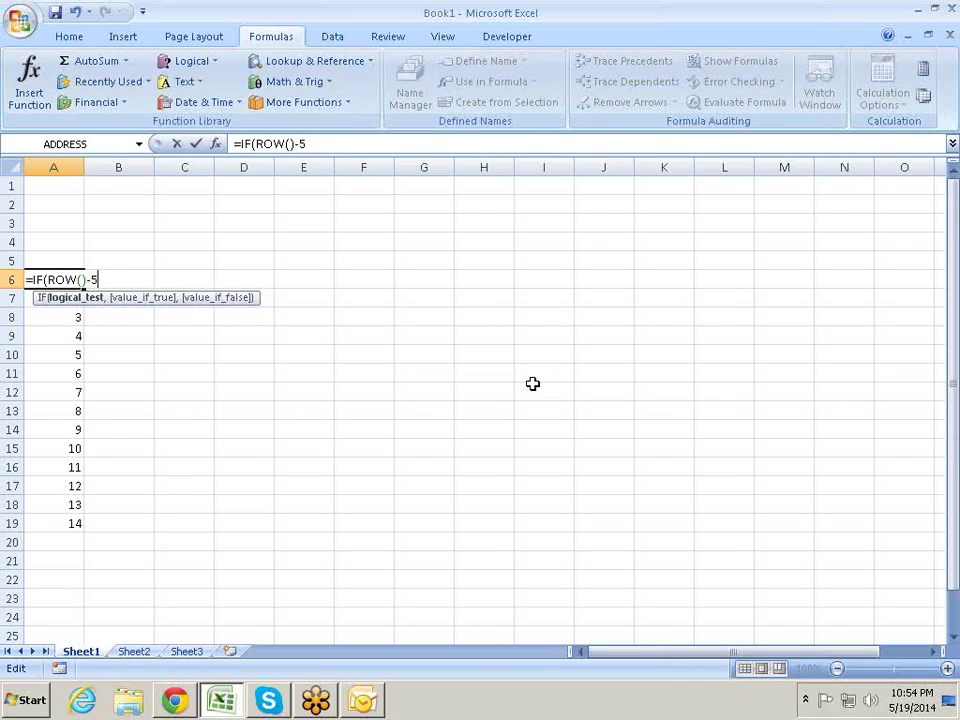
pyautogui.press('Left')
pyautogui.press('Left')
pyautogui.press('Left')
pyautogui.press('Left')
pyautogui.press('Left')
pyautogui.click(171, 266)
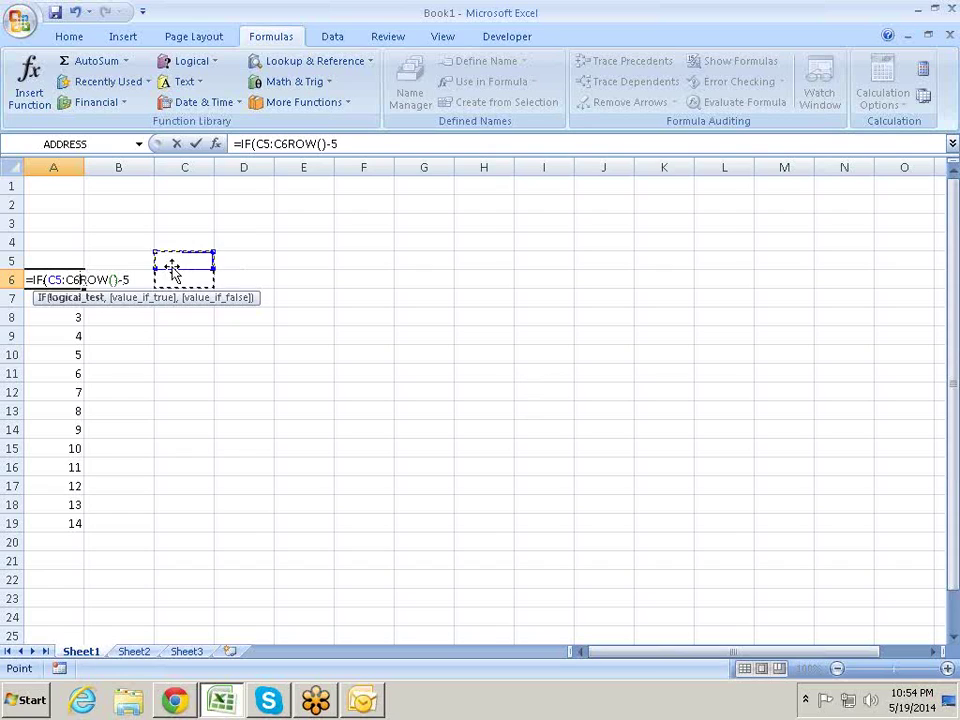
pyautogui.press('Down')
pyautogui.press('Down')
pyautogui.press('Up')
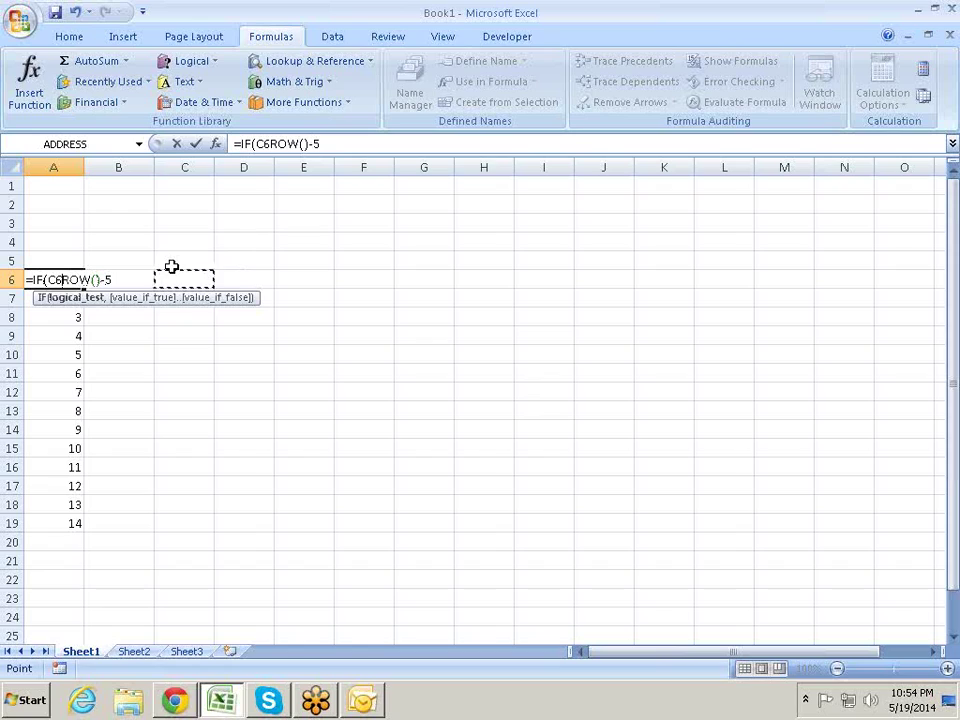
pyautogui.press('Left')
# Step: Complete A6 as =IF(B6<>"",ROW()-5,"") and enter it
pyautogui.write('<>"')
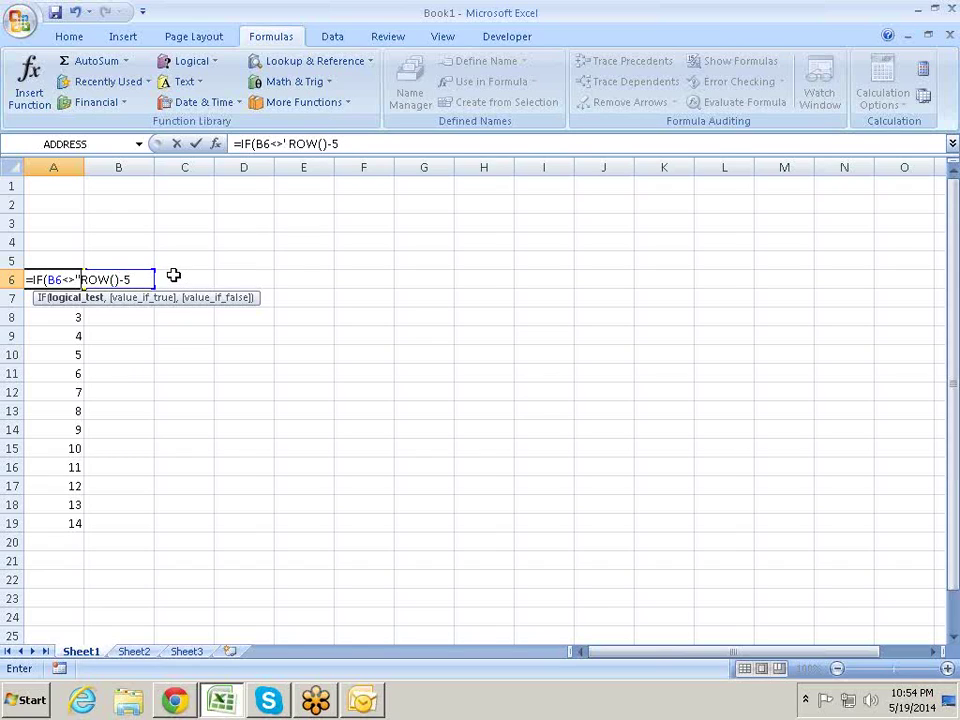
pyautogui.write('"')
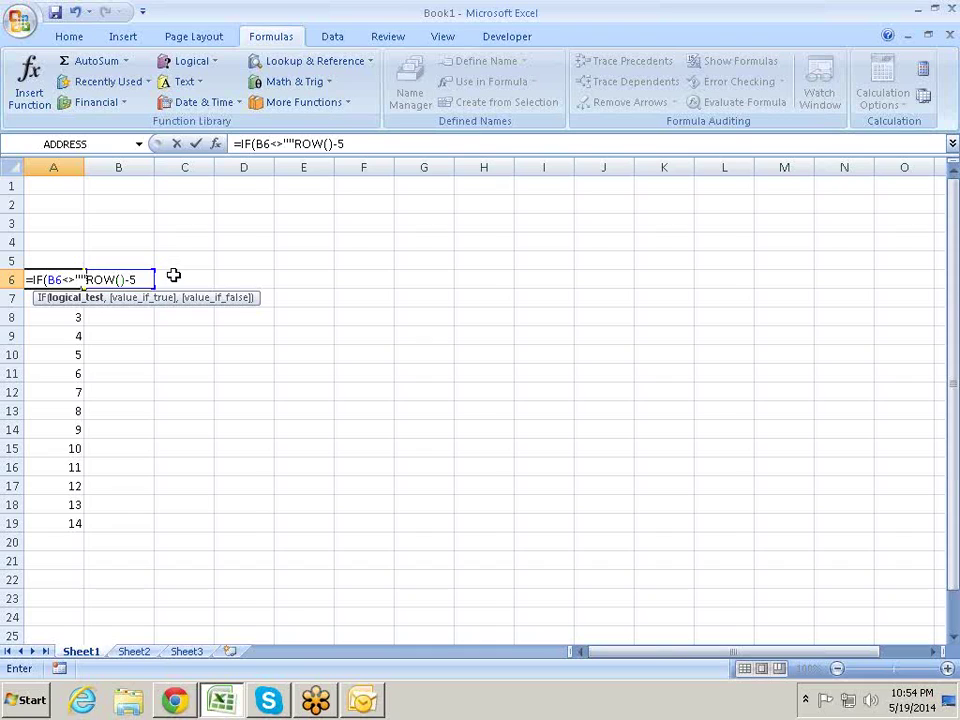
pyautogui.write(',')
pyautogui.press('Right')
pyautogui.press('Right')
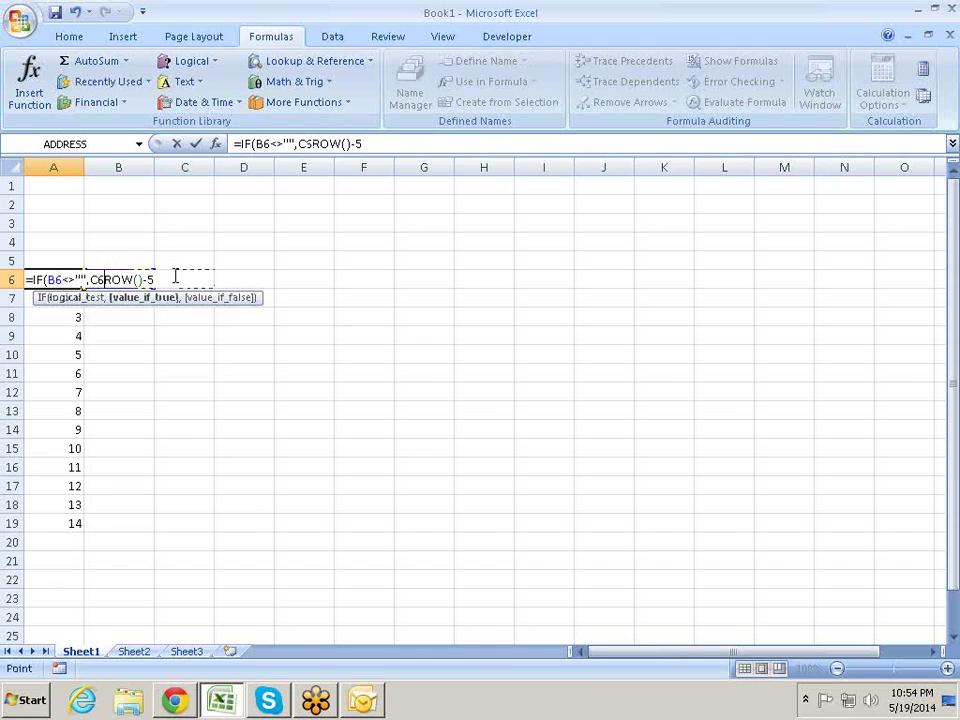
pyautogui.press('BackSpace')
pyautogui.press('BackSpace')
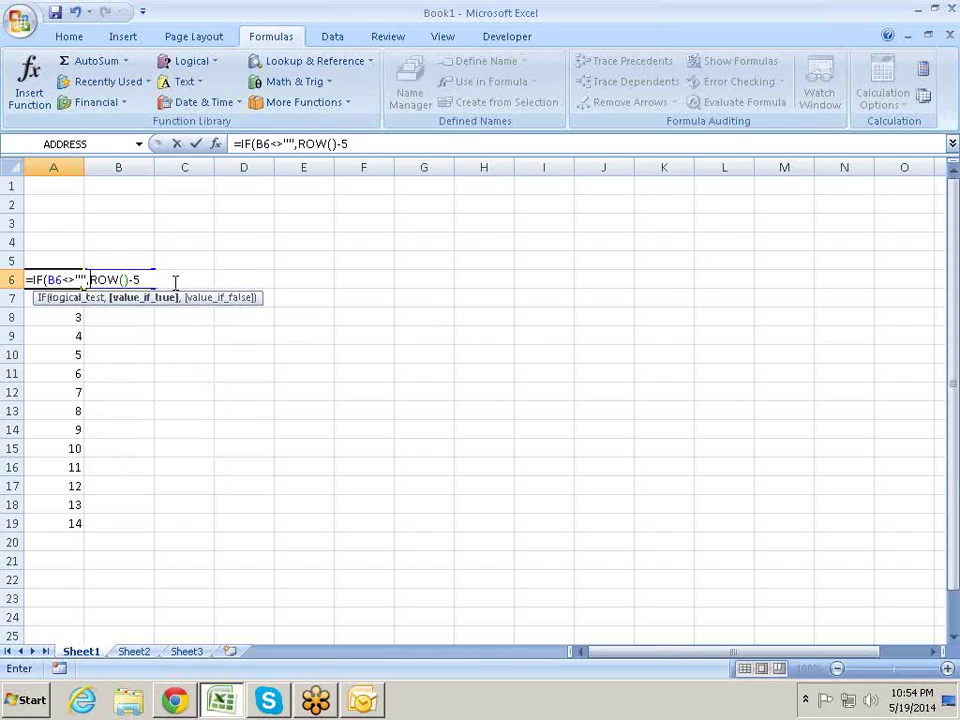
pyautogui.click(155, 276)
pyautogui.write(',')
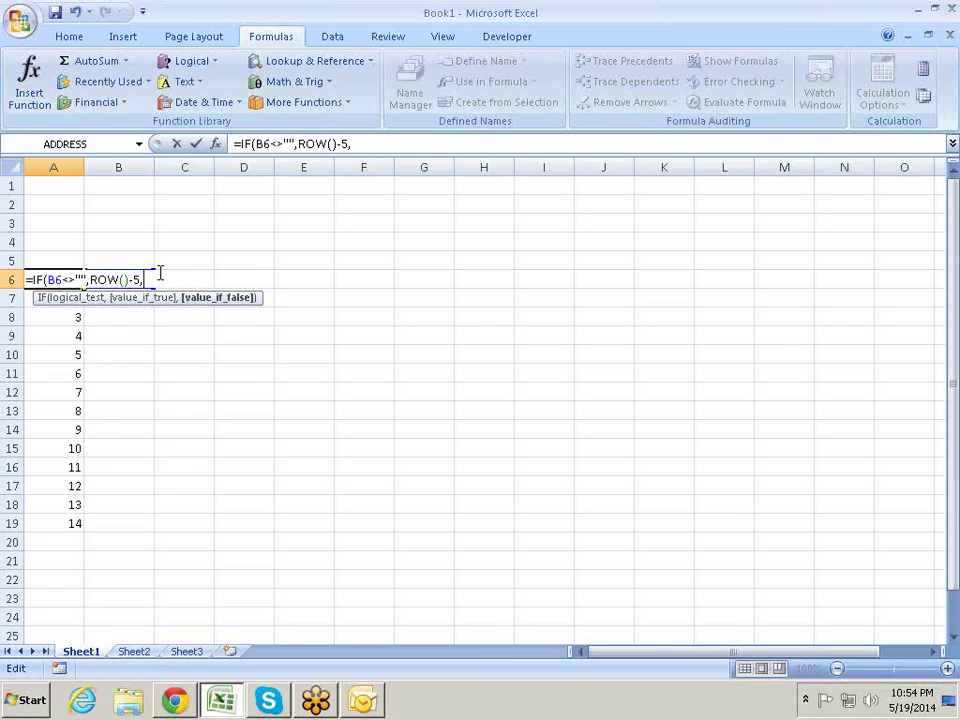
pyautogui.write('"")')
pyautogui.press('Return')
# Step: Copy A6's IF formula down column A to A24
pyautogui.click(78, 279)
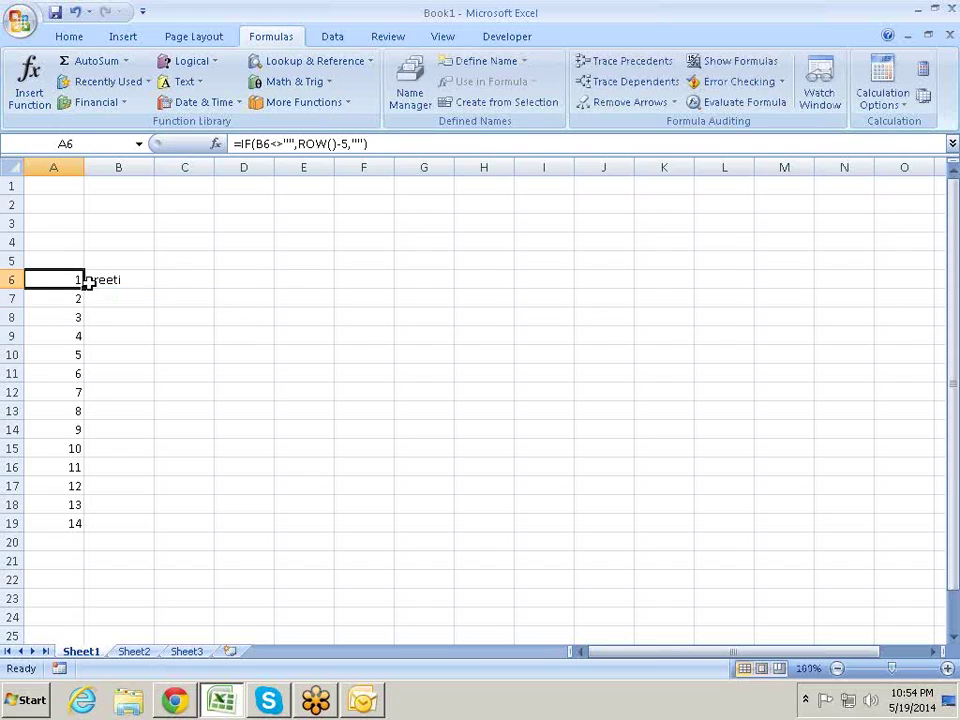
pyautogui.moveTo(84, 288); pyautogui.dragTo(103, 630)
pyautogui.moveTo(304, 448); pyautogui.dragTo(304, 433)
# Step: Enter test entries 'sdf df df df df' and 'df' below preeti, then check their numbering
pyautogui.click(152, 292)
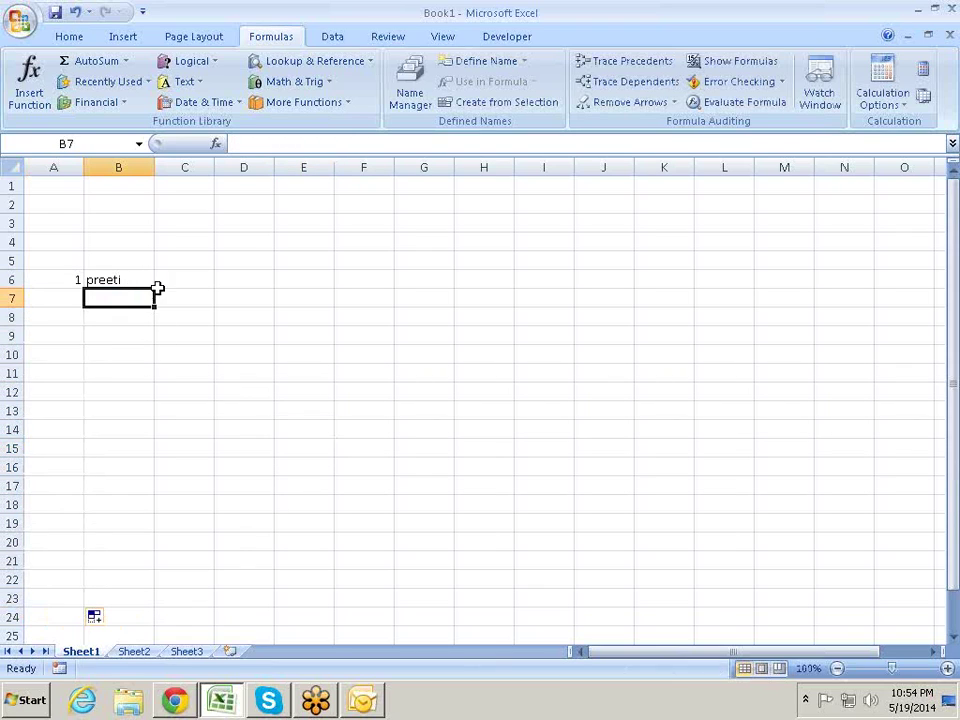
pyautogui.write('sdf df df')
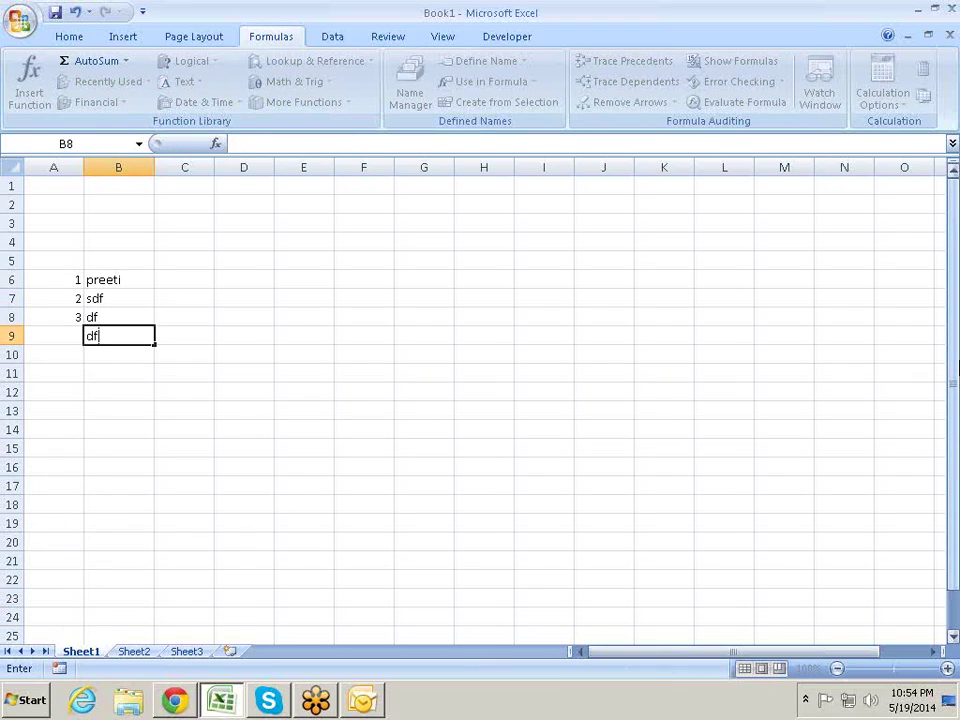
pyautogui.write(' df df')
pyautogui.press('Return')
pyautogui.write('df df')
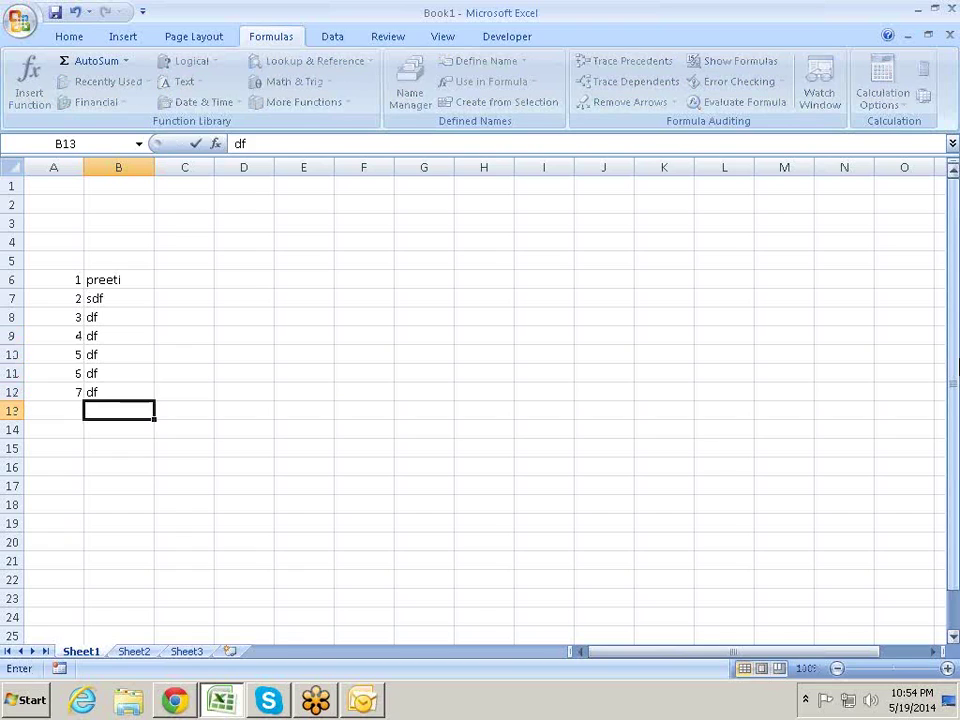
pyautogui.press('Escape')
pyautogui.write('df')
pyautogui.press('Return')
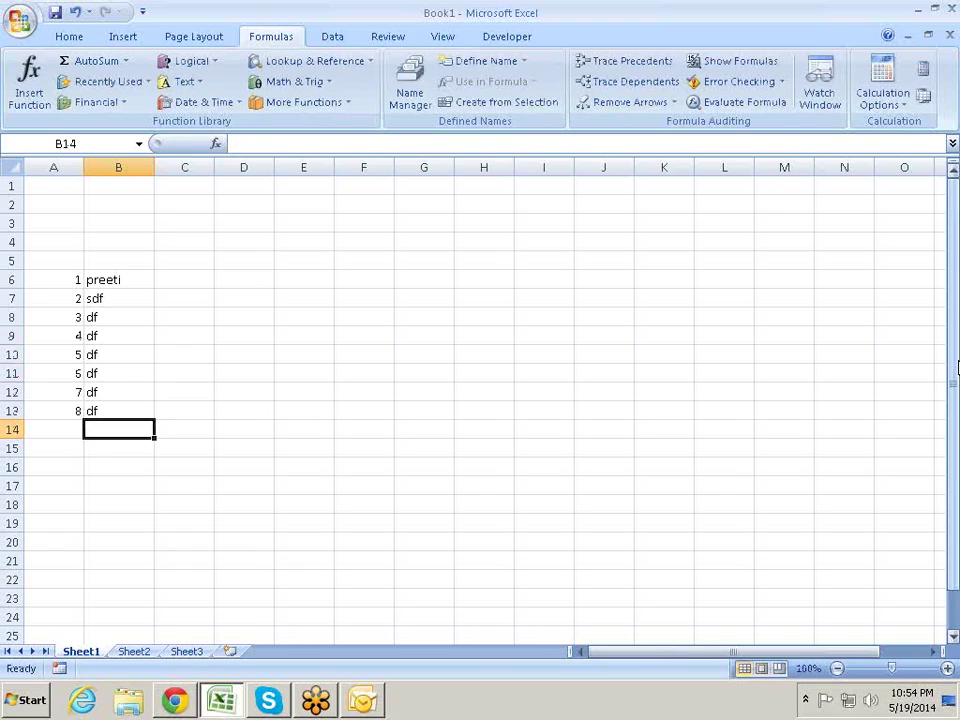
pyautogui.write('df')
pyautogui.press('Return')
pyautogui.press('Up')
pyautogui.press('Left')
pyautogui.press('Up')
pyautogui.press('Up')
# Step: Inspect A15's formula =IF(B15<>"",ROW()-5,""), which stays blank beside empty B15
pyautogui.press('Up')
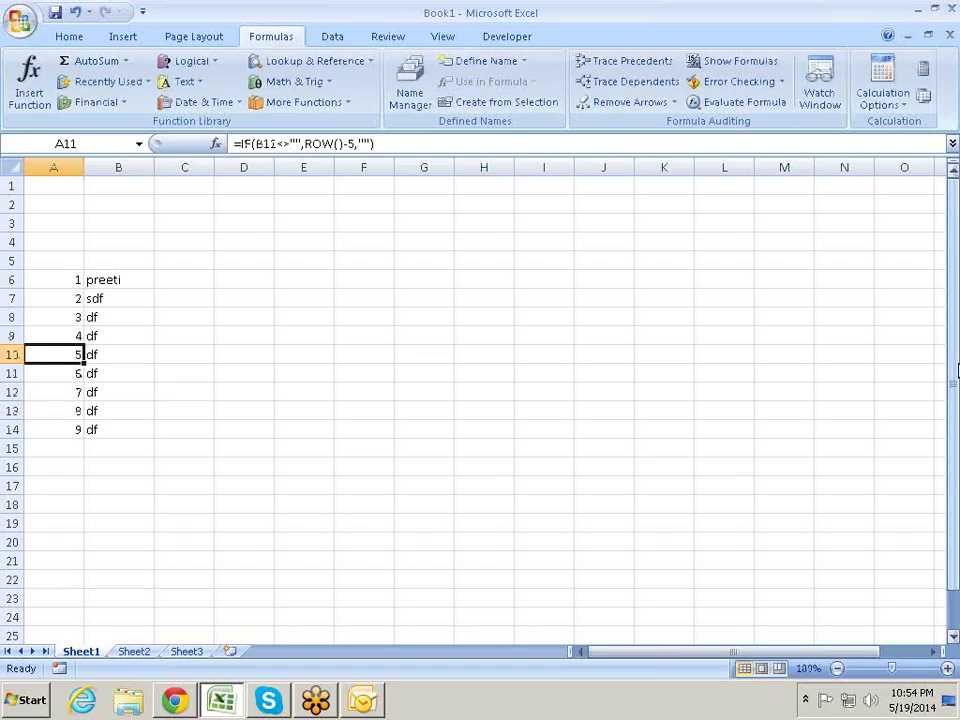
pyautogui.press('Up')
pyautogui.press('Up')
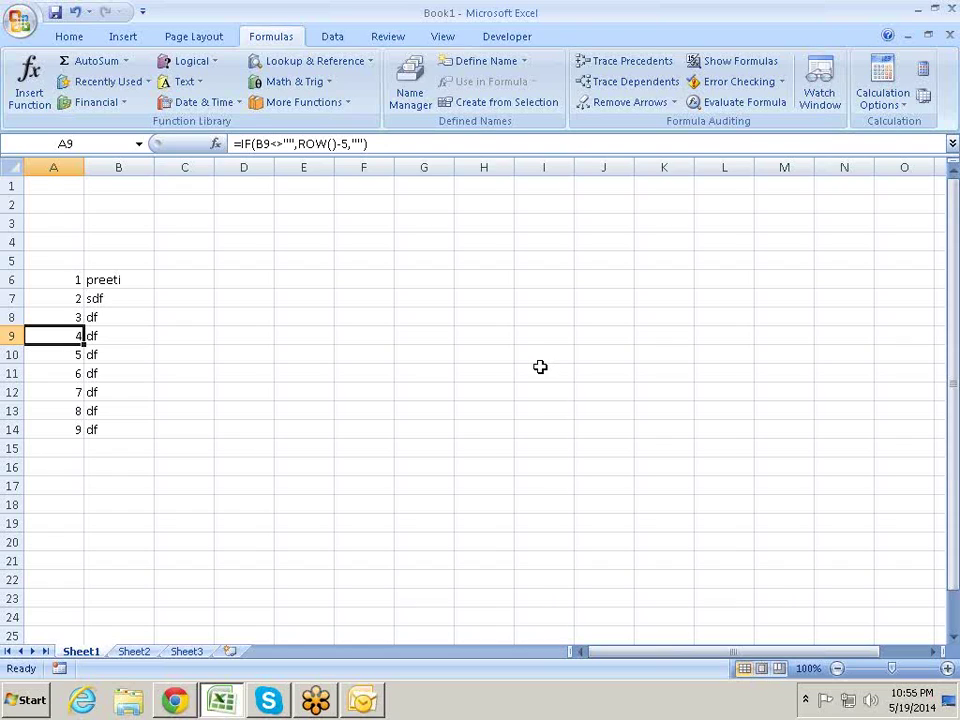
pyautogui.click(71, 455)
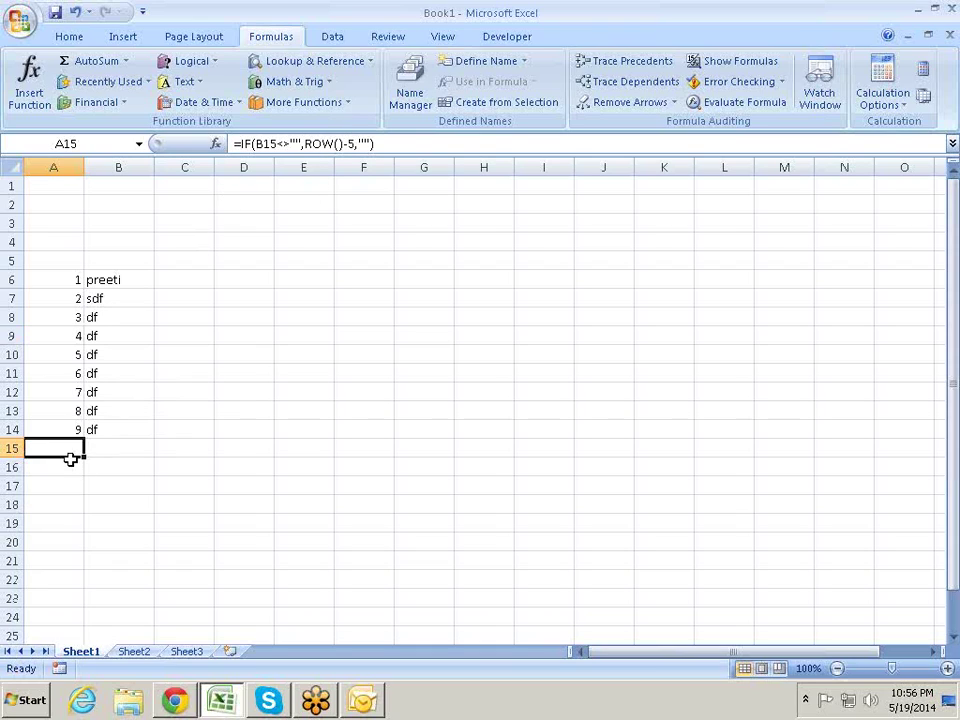
# Step: Enter 'sdf' in B15 so A15 automatically numbers it 10
pyautogui.press('Right')
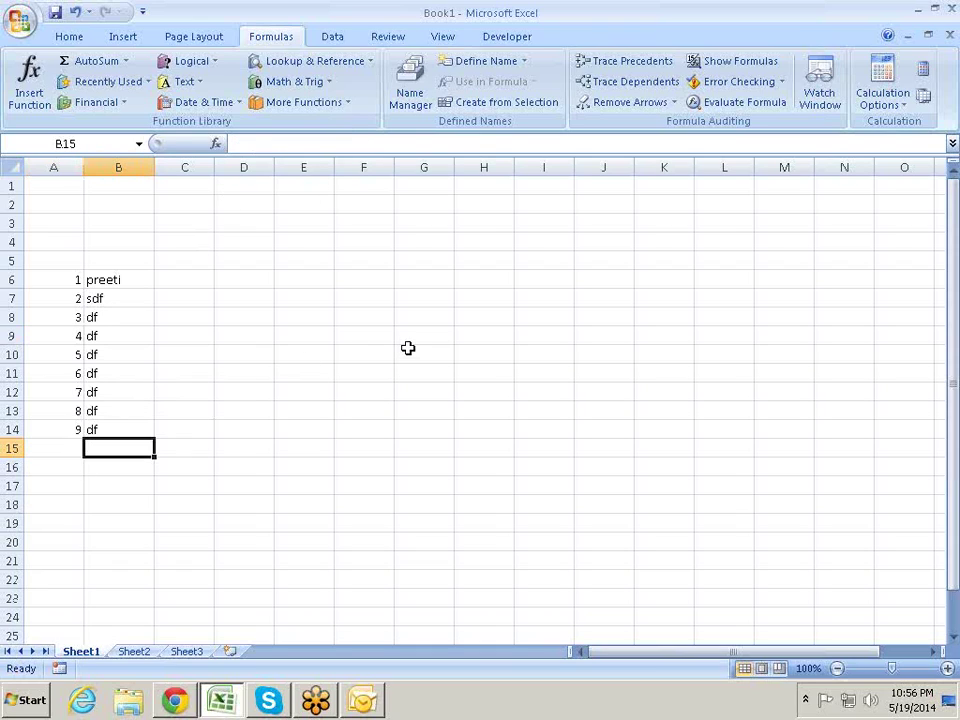
pyautogui.write('sdf')
pyautogui.press('Return')
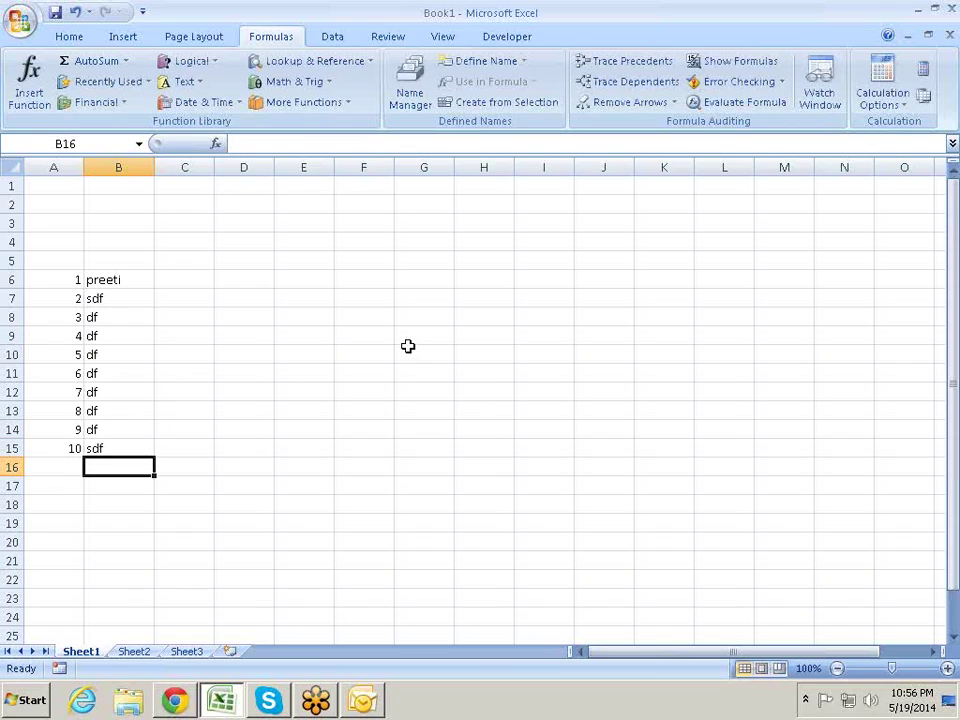
pyautogui.press('Up')
pyautogui.press('Up')
pyautogui.press('Up')
pyautogui.press('Up')
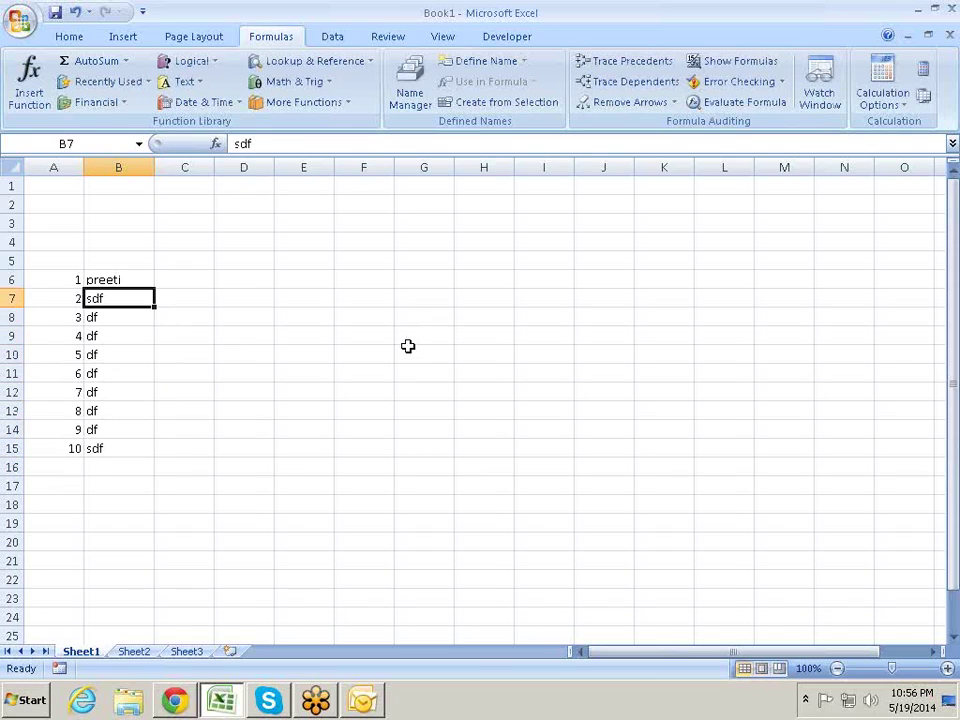
pyautogui.press('Up')
pyautogui.press('Up')
pyautogui.press('Up')
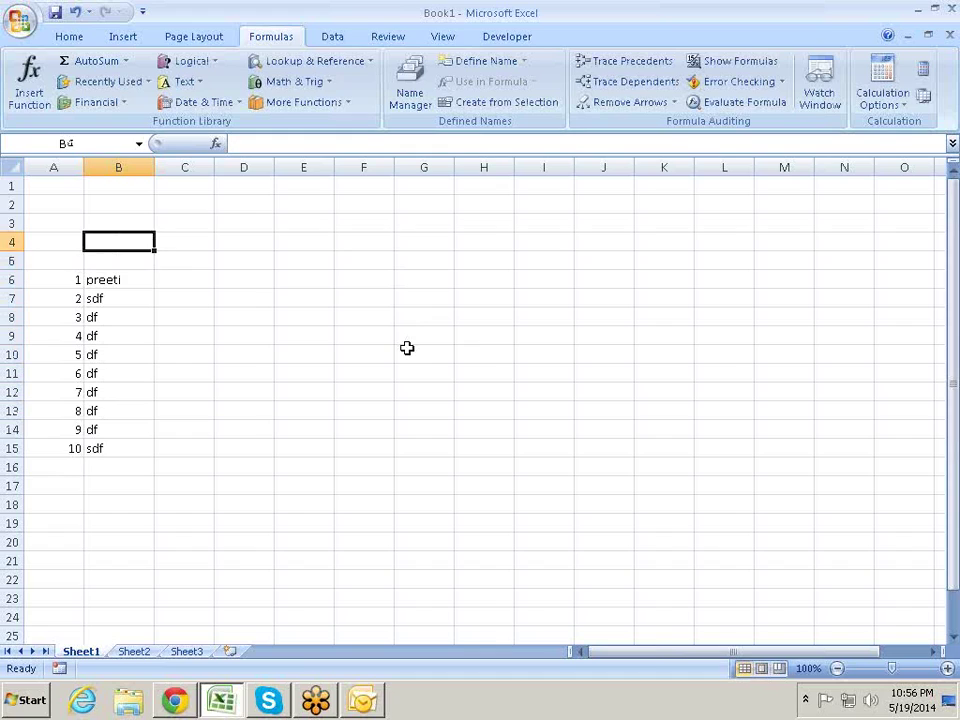
pyautogui.press('Right')
pyautogui.write('=')
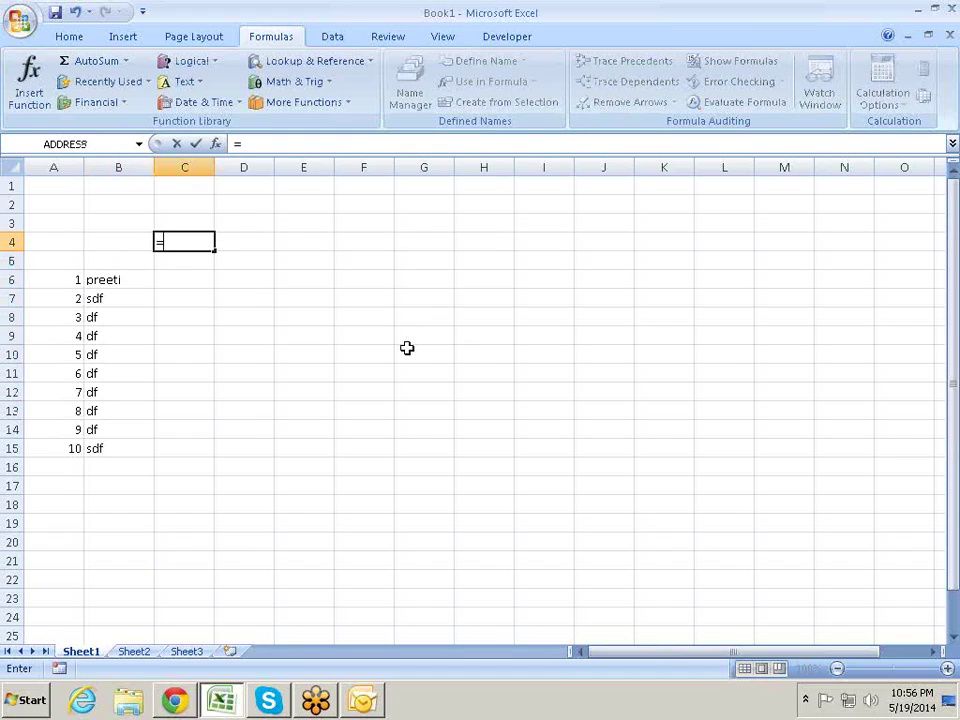
pyautogui.write('col')
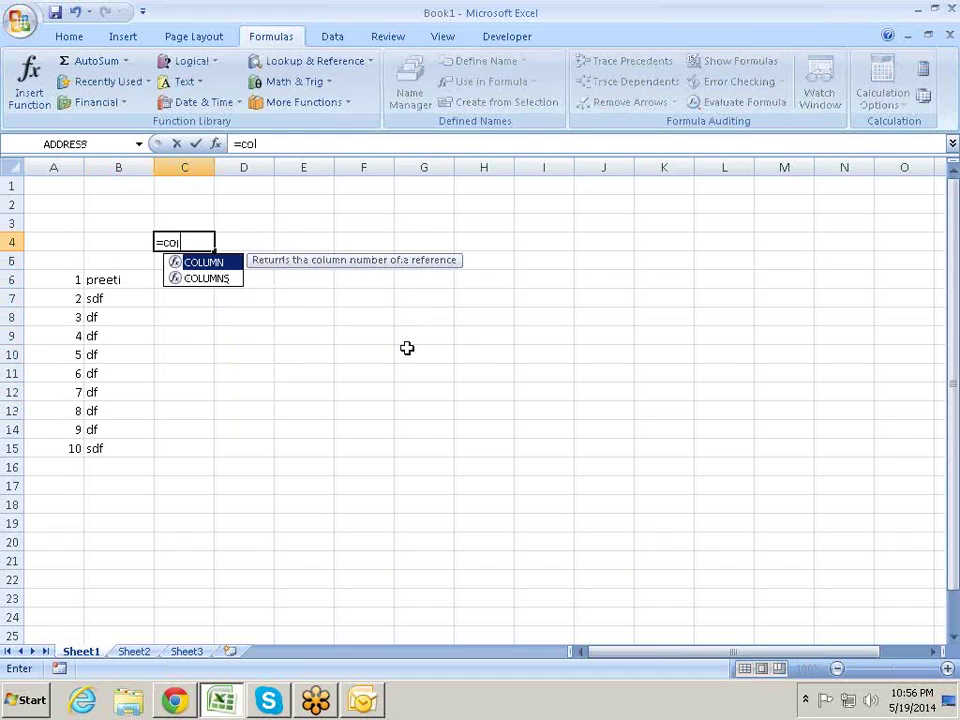
pyautogui.press('Tab')
pyautogui.press('Return')
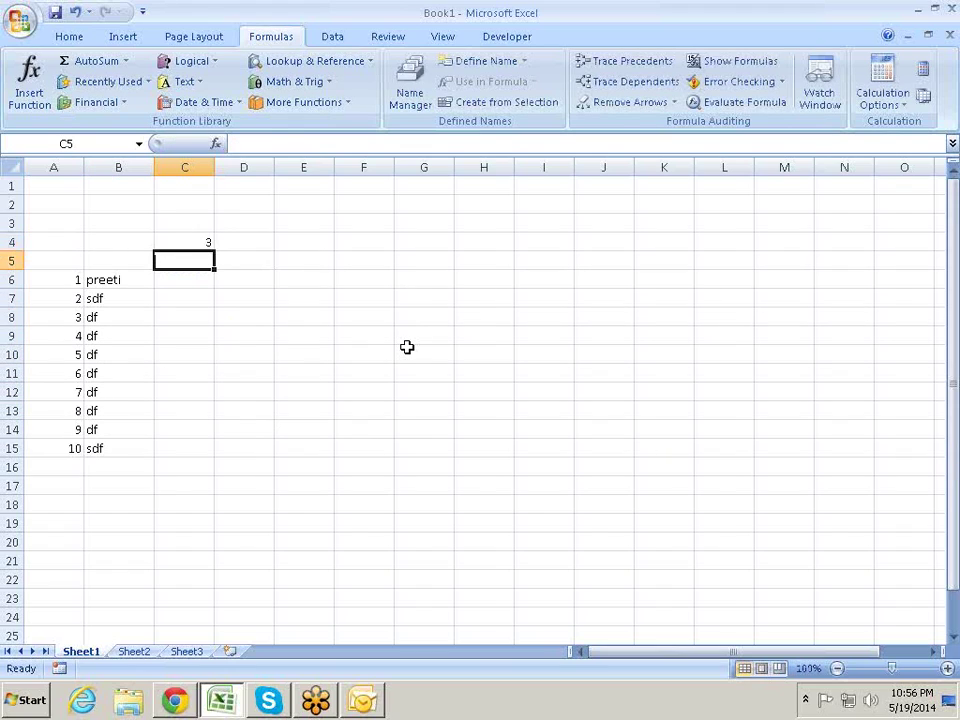
pyautogui.press('Up')
pyautogui.moveTo(217, 252); pyautogui.dragTo(315, 245)
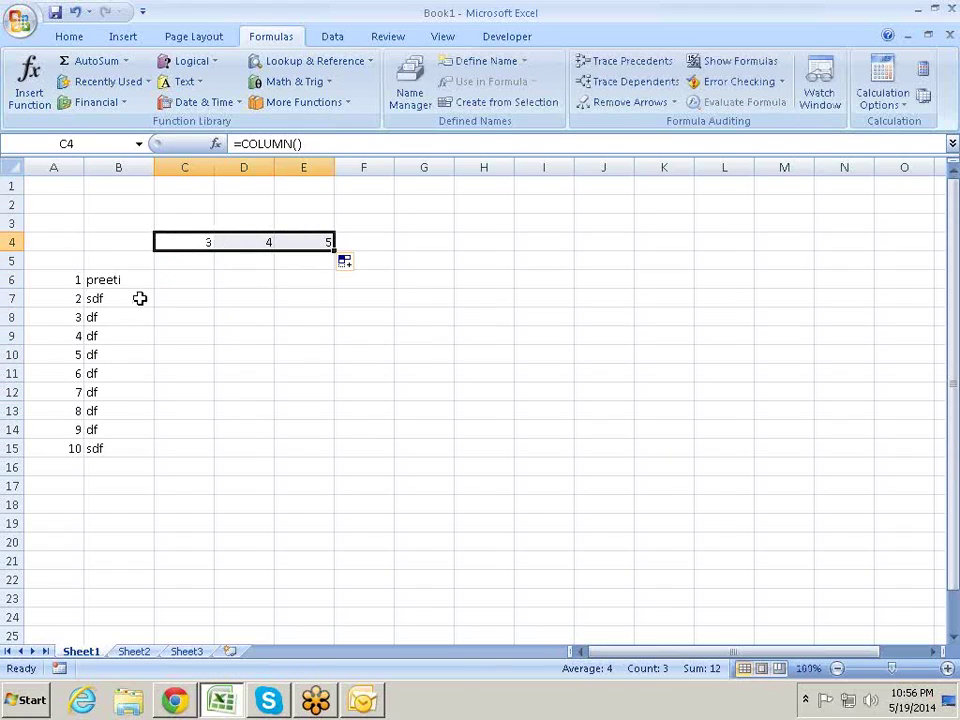
pyautogui.click(298, 296)
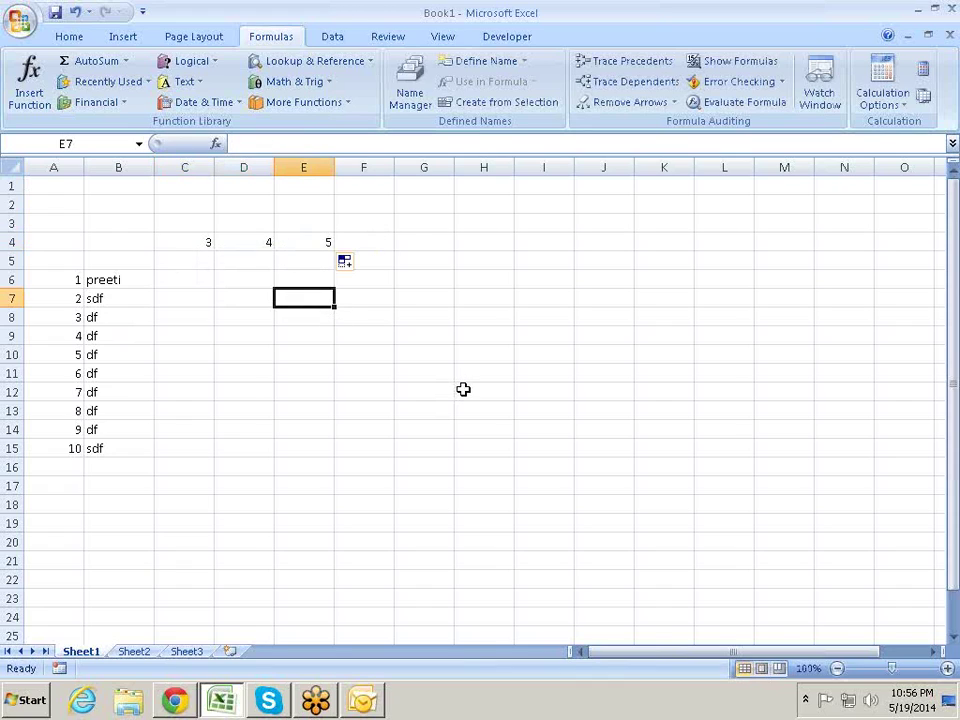
pyautogui.write('=col')
pyautogui.press('Tab')
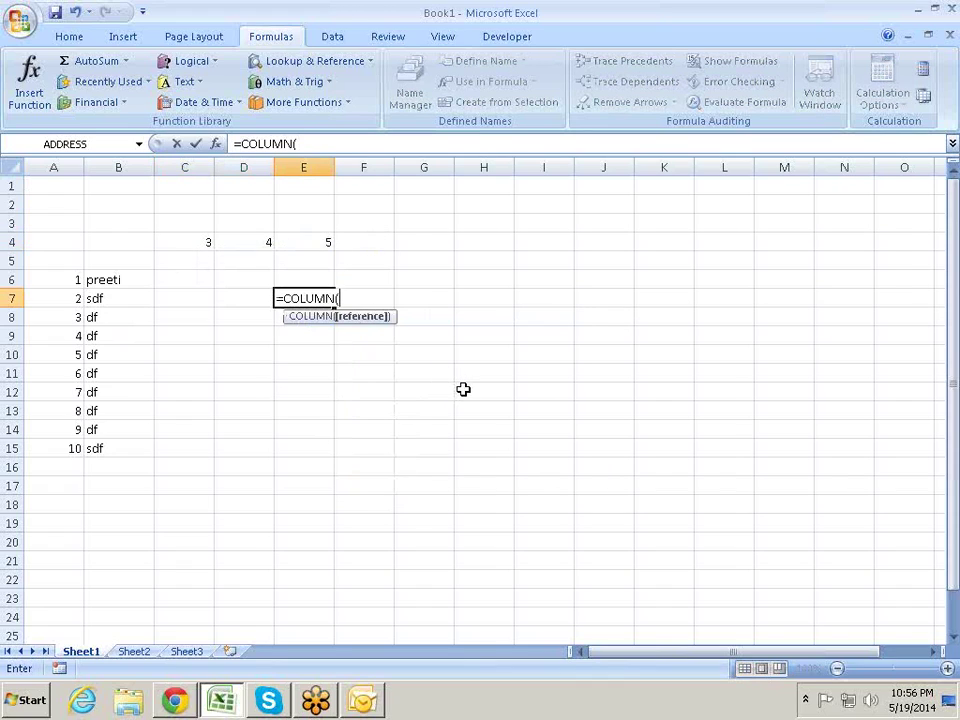
pyautogui.click(78, 205)
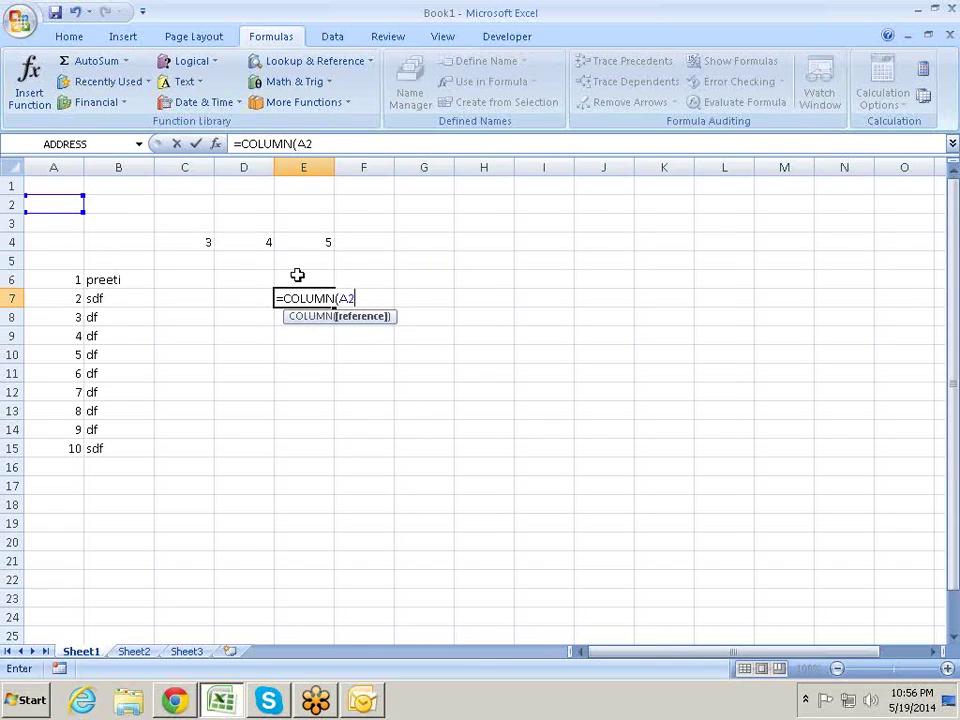
pyautogui.press('Return')
pyautogui.press('Up')
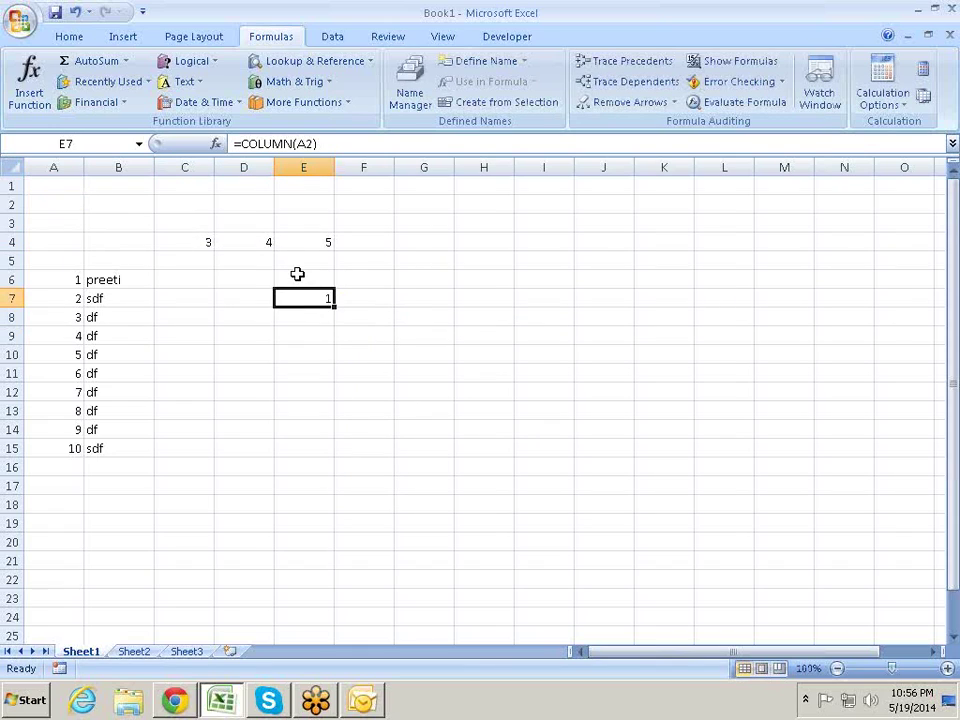
pyautogui.press('Up')
pyautogui.press('Up')
pyautogui.press('Up')
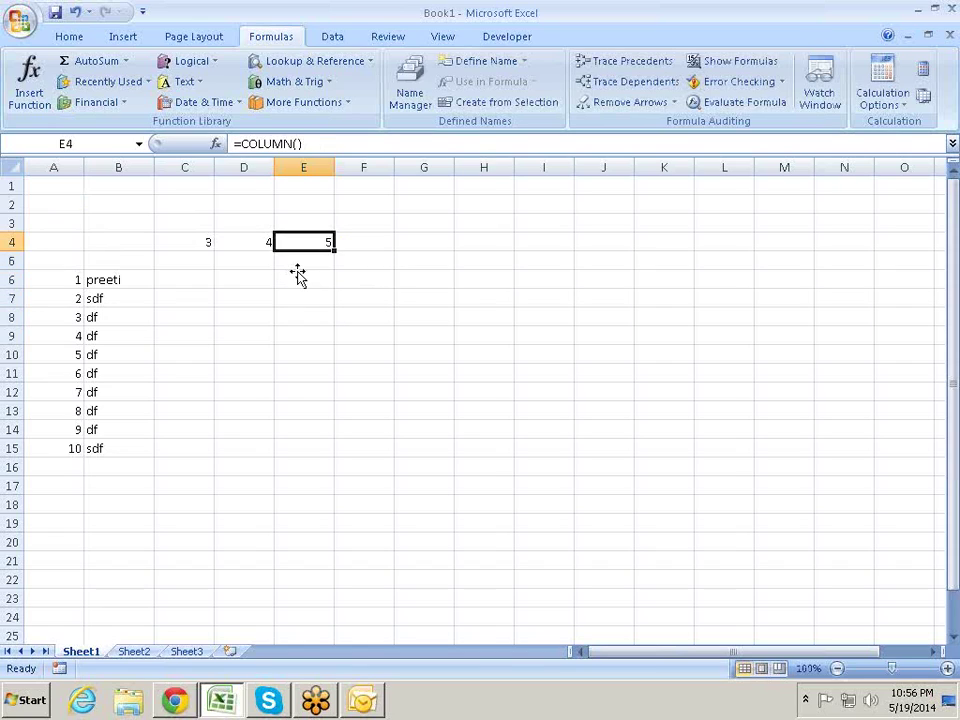
pyautogui.press('Left')
pyautogui.press('Left')
pyautogui.hotkey('shift', 'Right')
pyautogui.hotkey('shift', 'Right')
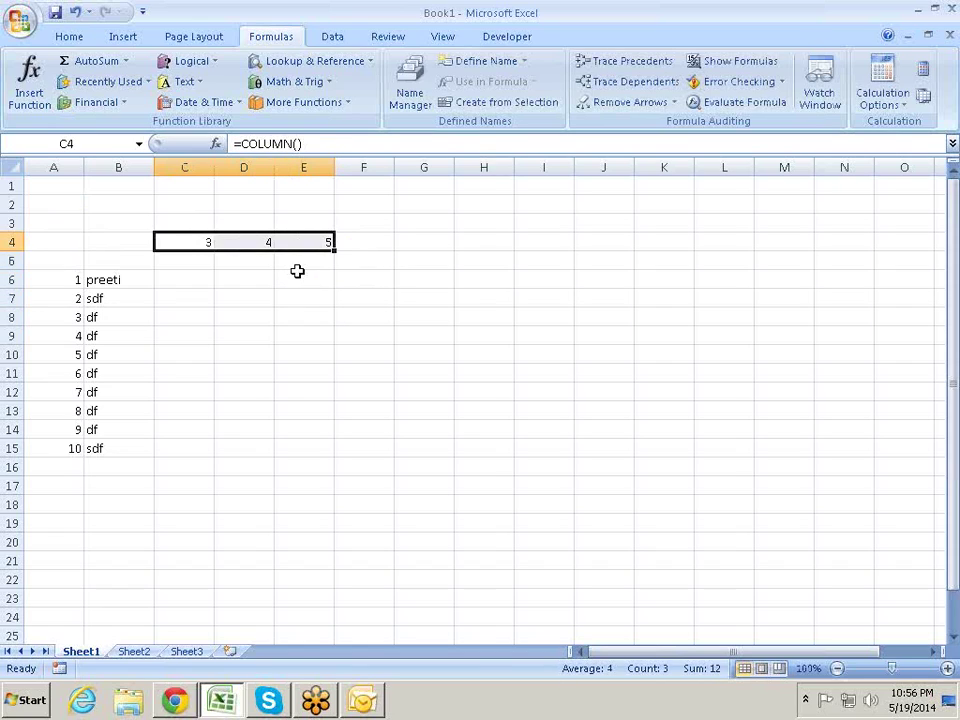
pyautogui.press('Delete')
pyautogui.press('Left')
pyautogui.press('Left')
pyautogui.press('Right')
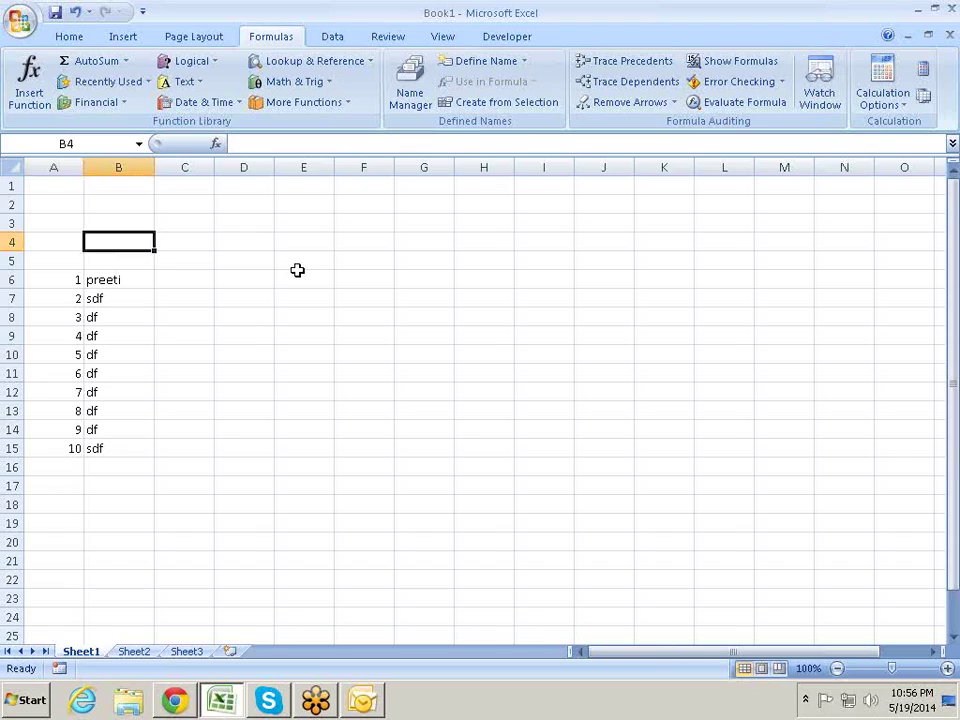
pyautogui.press('Right')
pyautogui.press('Left')
pyautogui.press('Down')
pyautogui.press('Down')
pyautogui.press('Down')
pyautogui.press('Up')
pyautogui.press('Left')
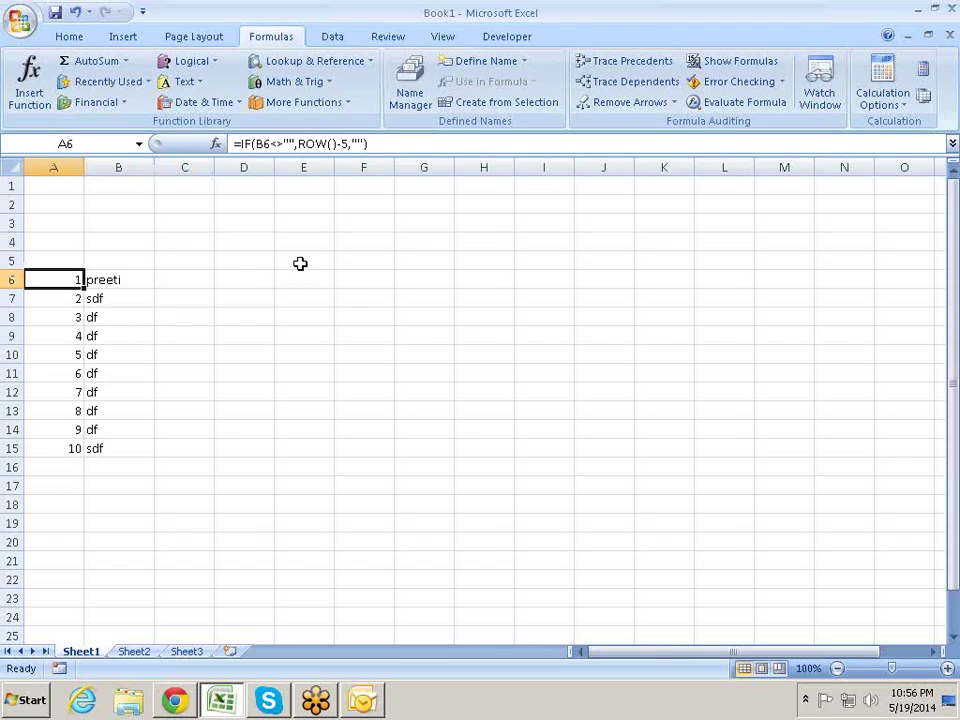
pyautogui.press('Down')
pyautogui.press('Down')
pyautogui.press('Down')
pyautogui.press('Down')
pyautogui.press('Down')
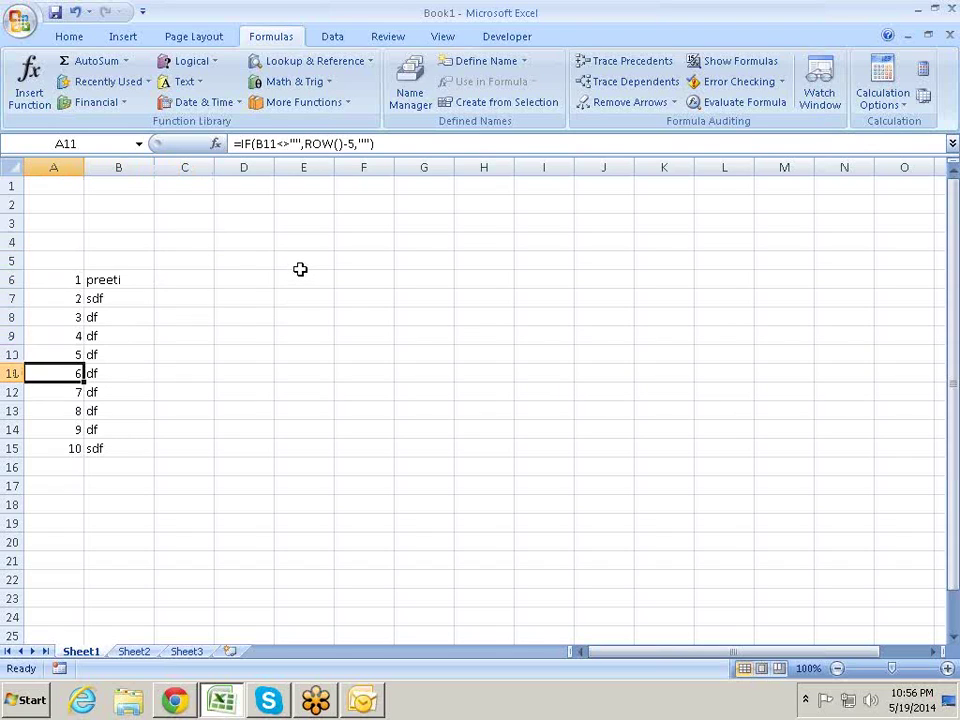
pyautogui.press('Up')
pyautogui.press('Up')
pyautogui.press('Up')
pyautogui.press('Up')
pyautogui.press('Right')
pyautogui.press('Right')
pyautogui.press('Right')
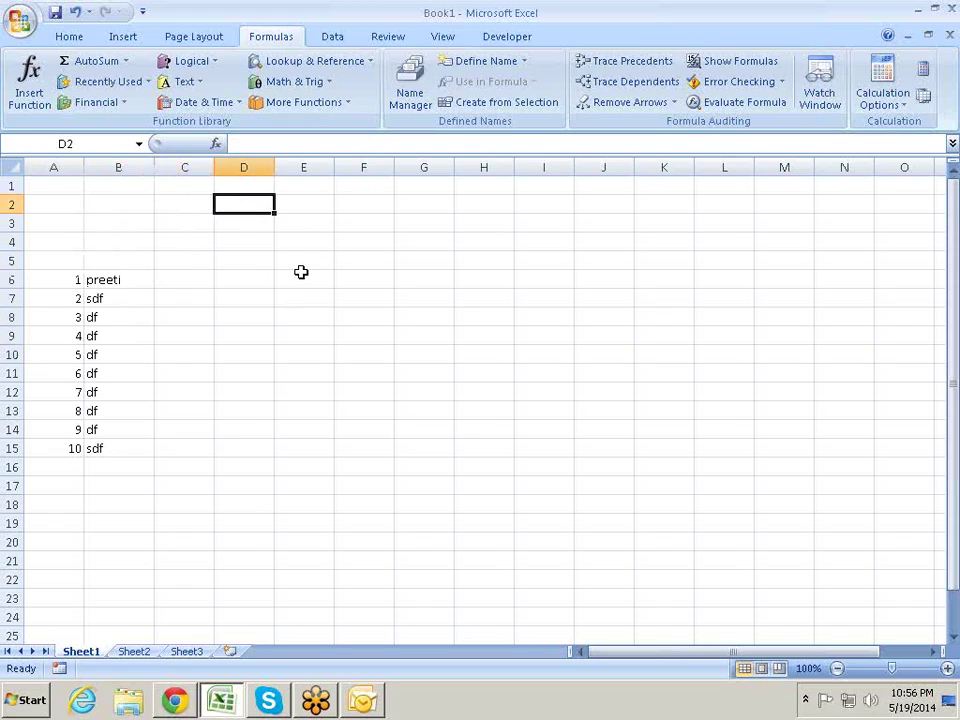
# Step: Enter =COLUMNS(G3:K4) in D2 so it returns 5
pyautogui.write('=')
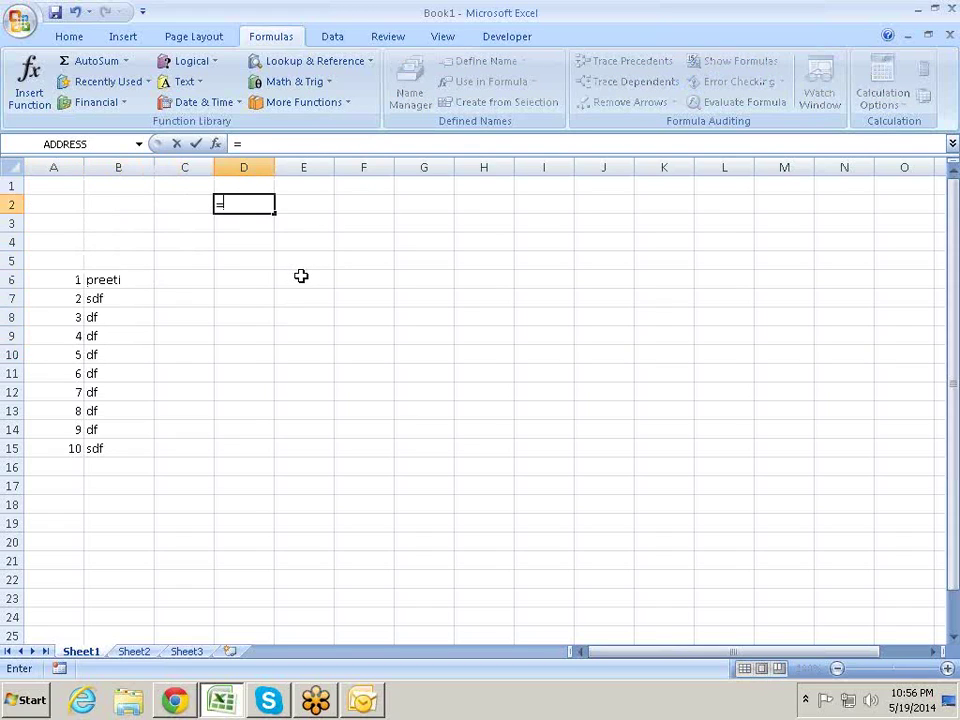
pyautogui.write('col')
pyautogui.press('Tab')
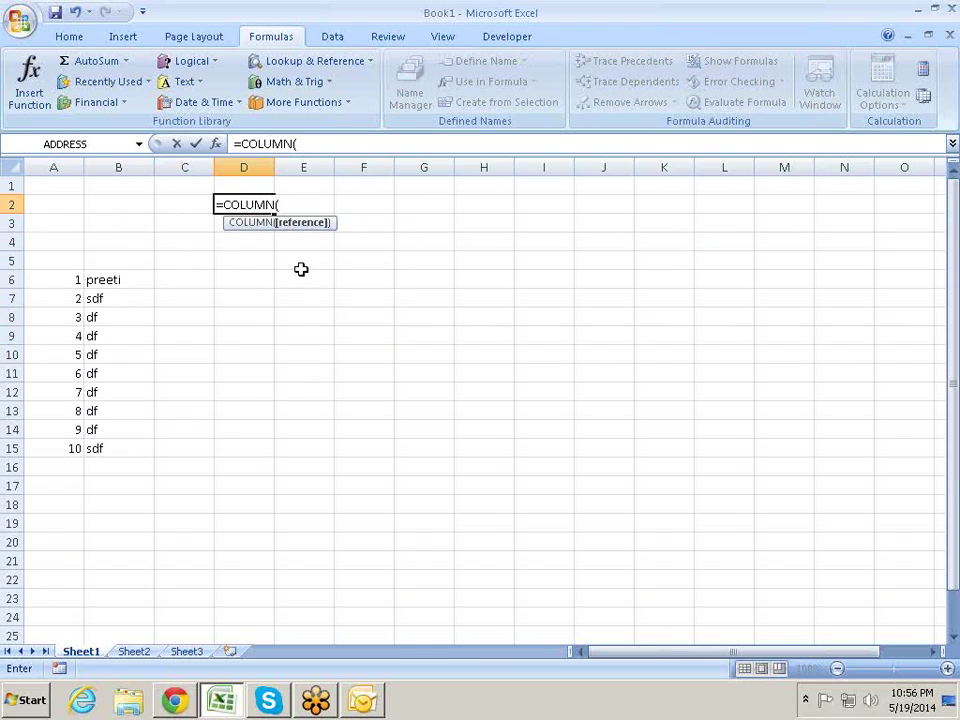
pyautogui.press('BackSpace')
pyautogui.press('Down')
pyautogui.press('Tab')
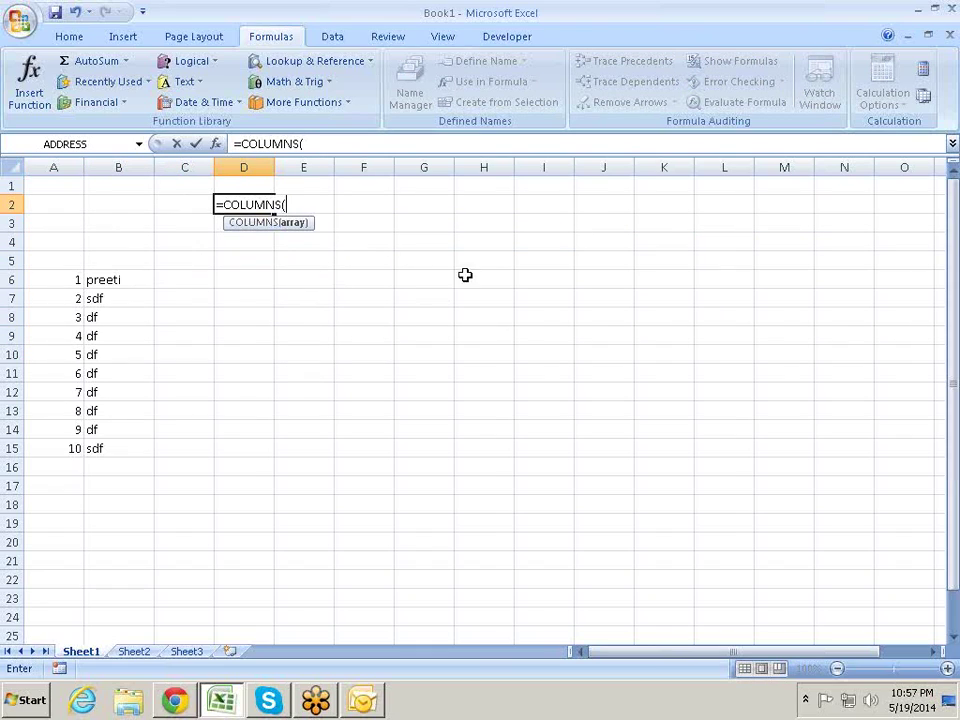
pyautogui.moveTo(426, 222); pyautogui.dragTo(658, 238)
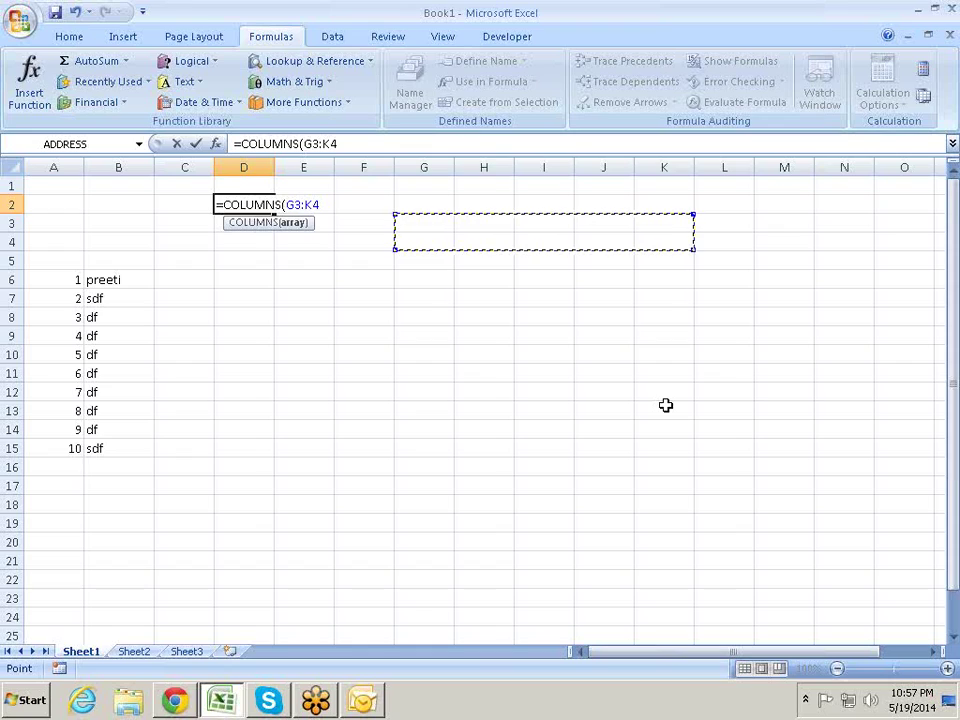
pyautogui.write(')')
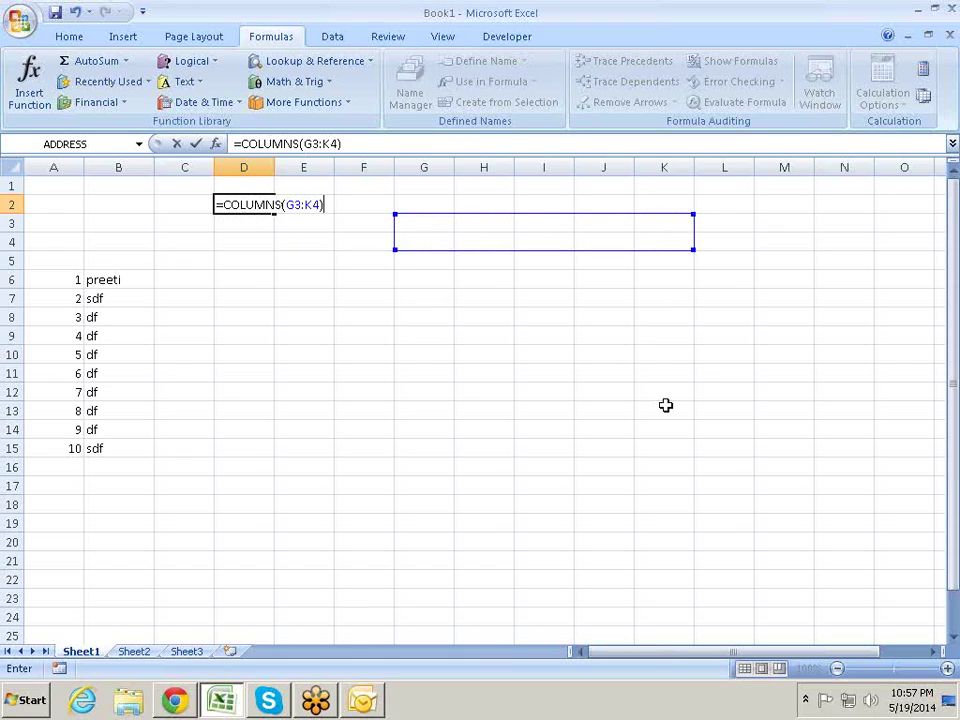
pyautogui.press('Return')
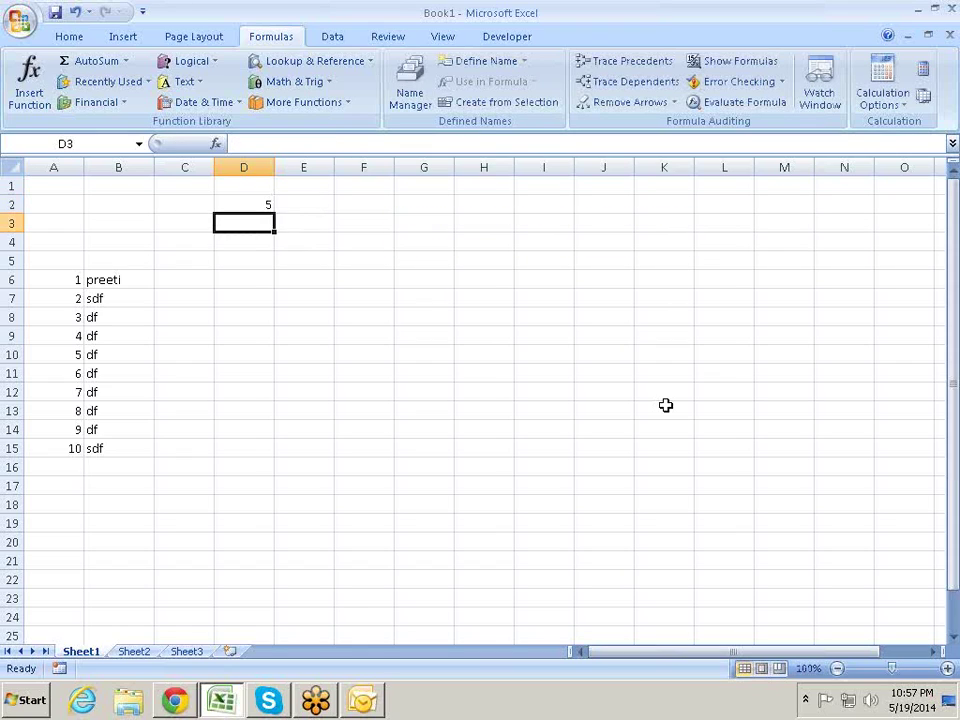
# Step: Recommit D2's COLUMNS formula and begin a =ROWS formula in D3
pyautogui.press('Up')
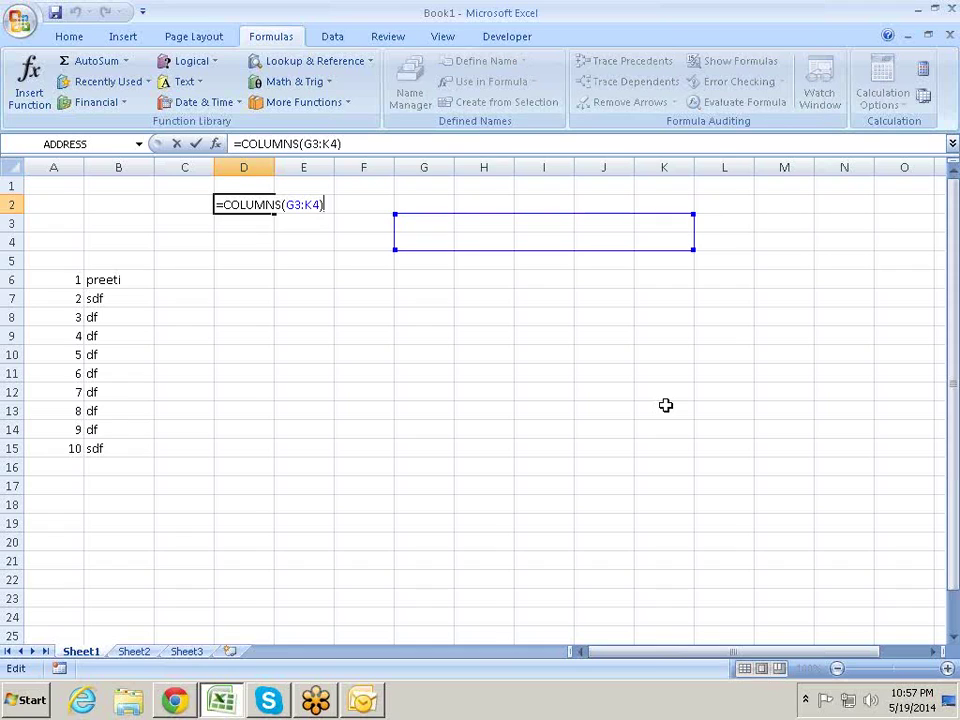
pyautogui.press('Return')
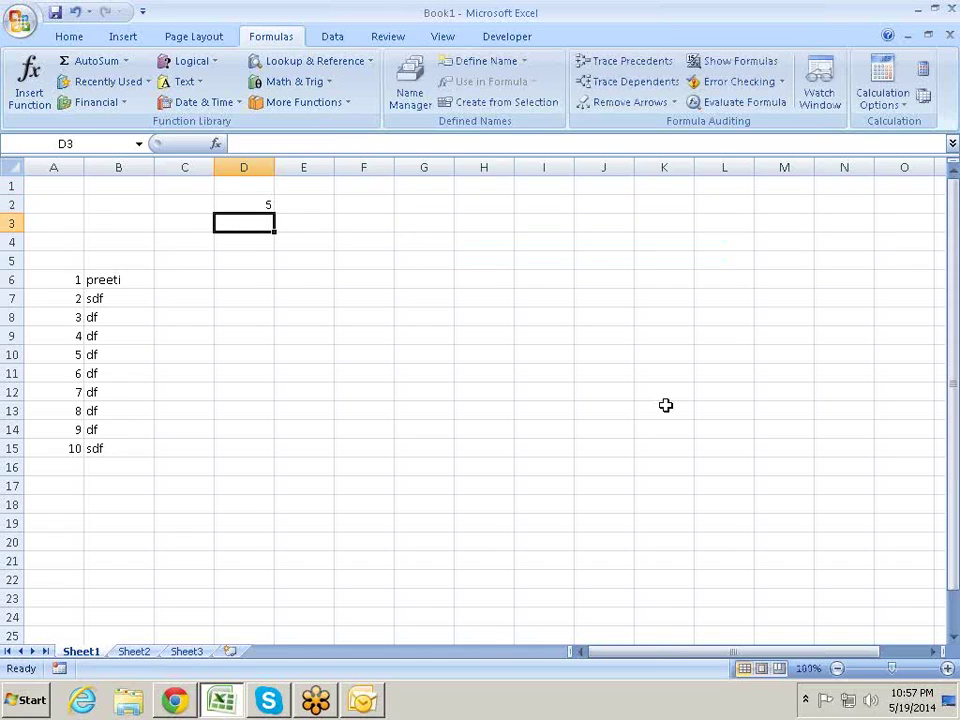
pyautogui.write('=')
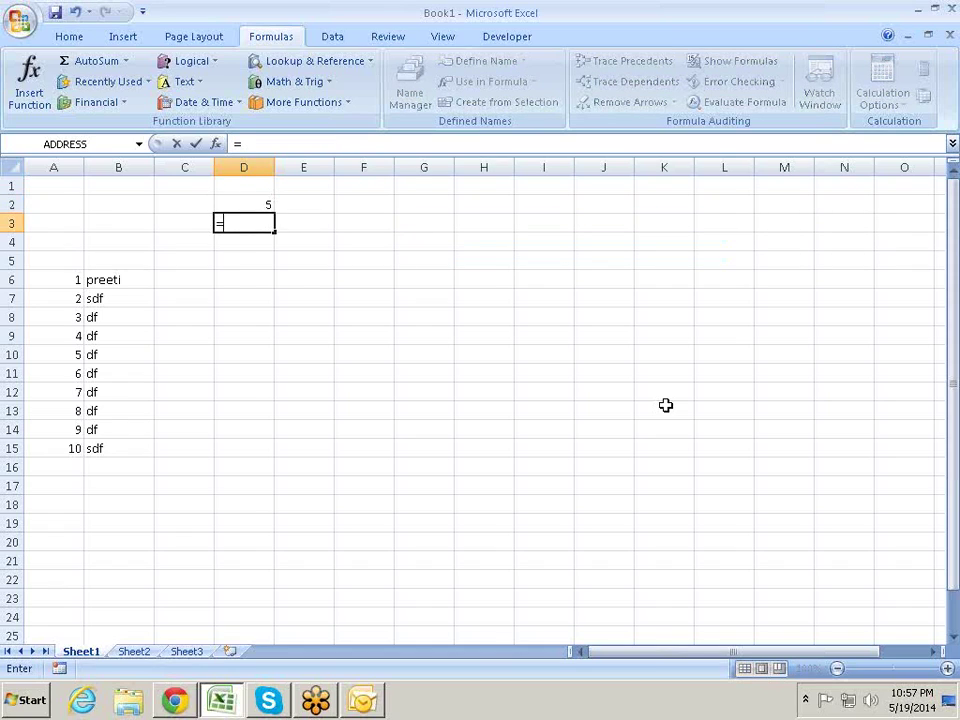
pyautogui.write('rows')
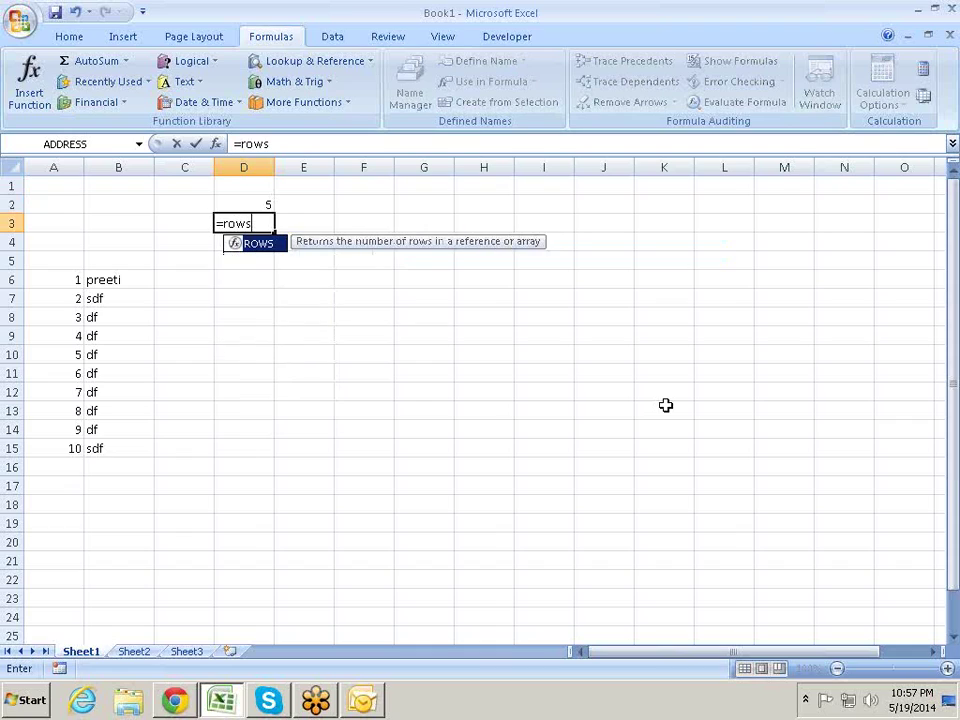
# Step: Complete =ROWS(F5:H10) in D3 so it returns 6
pyautogui.press('Tab')
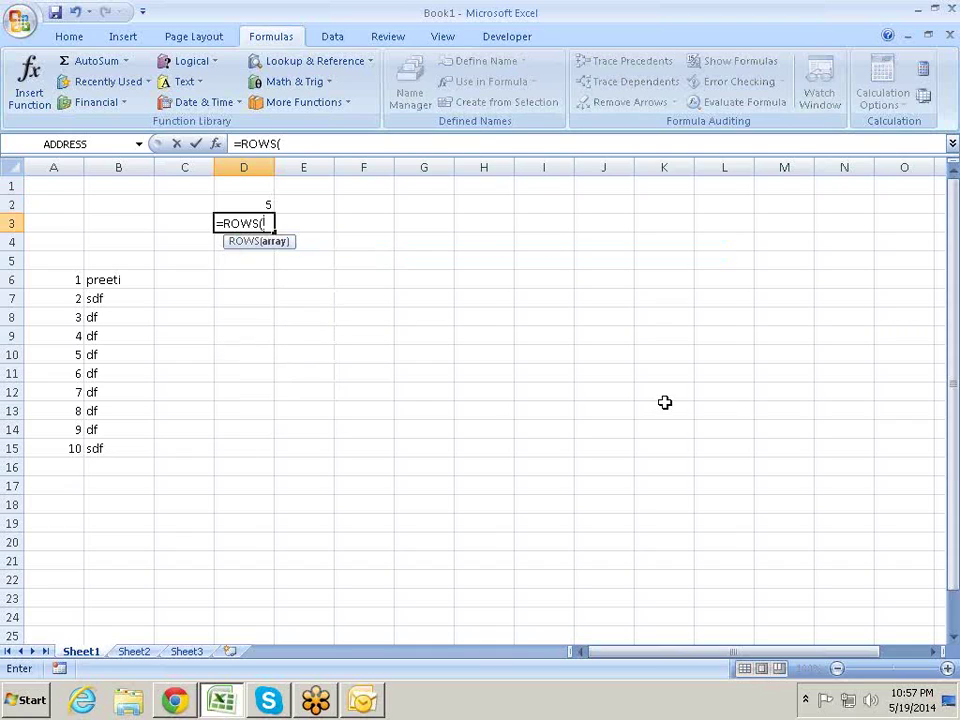
pyautogui.moveTo(375, 261); pyautogui.dragTo(511, 363)
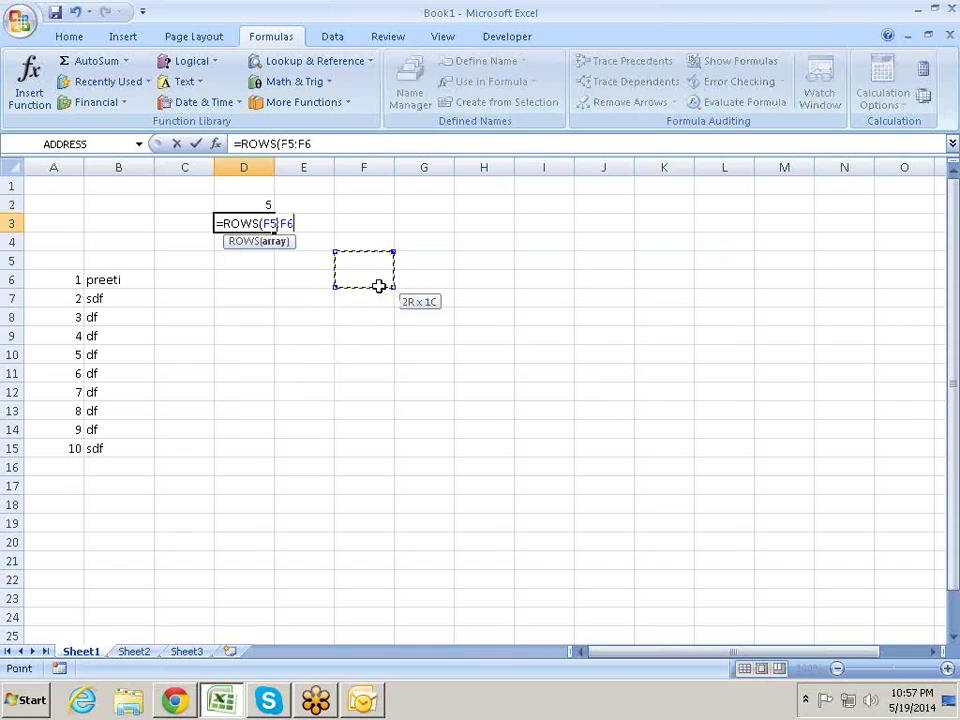
pyautogui.write(')')
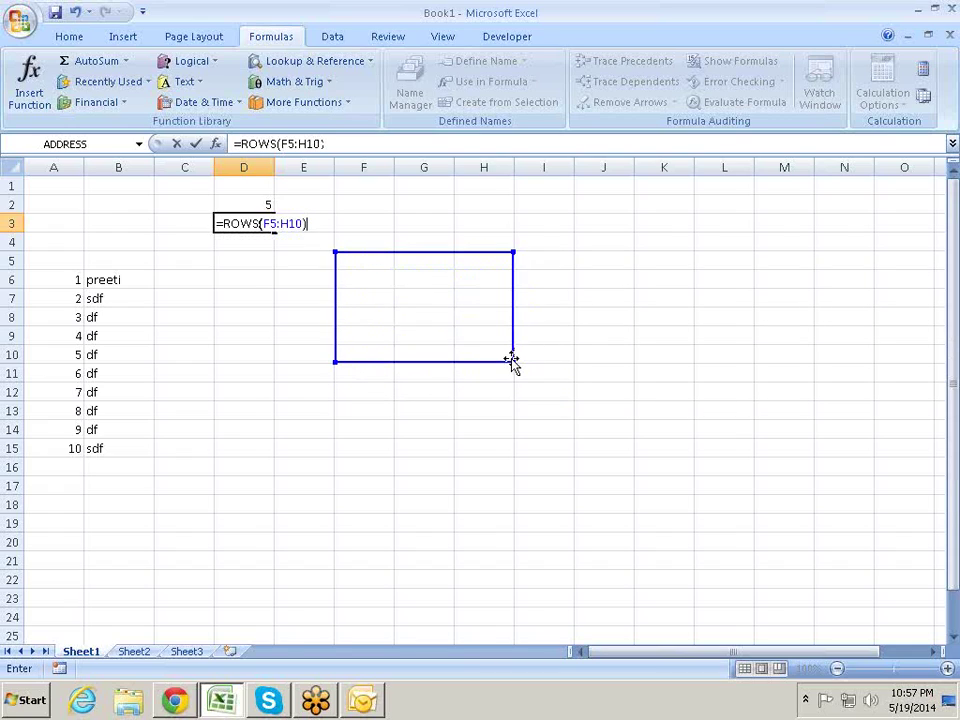
pyautogui.press('Return')
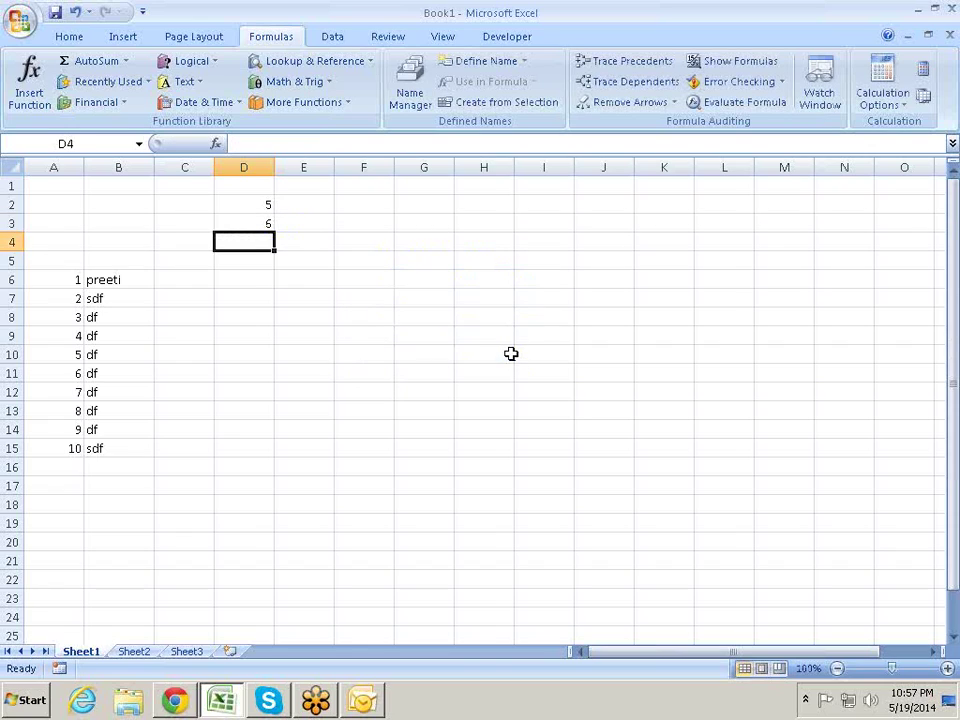
# Step: Select D2:D3 to review both counts, then cancel a formula started in D4
pyautogui.press('Up')
pyautogui.press('Up')
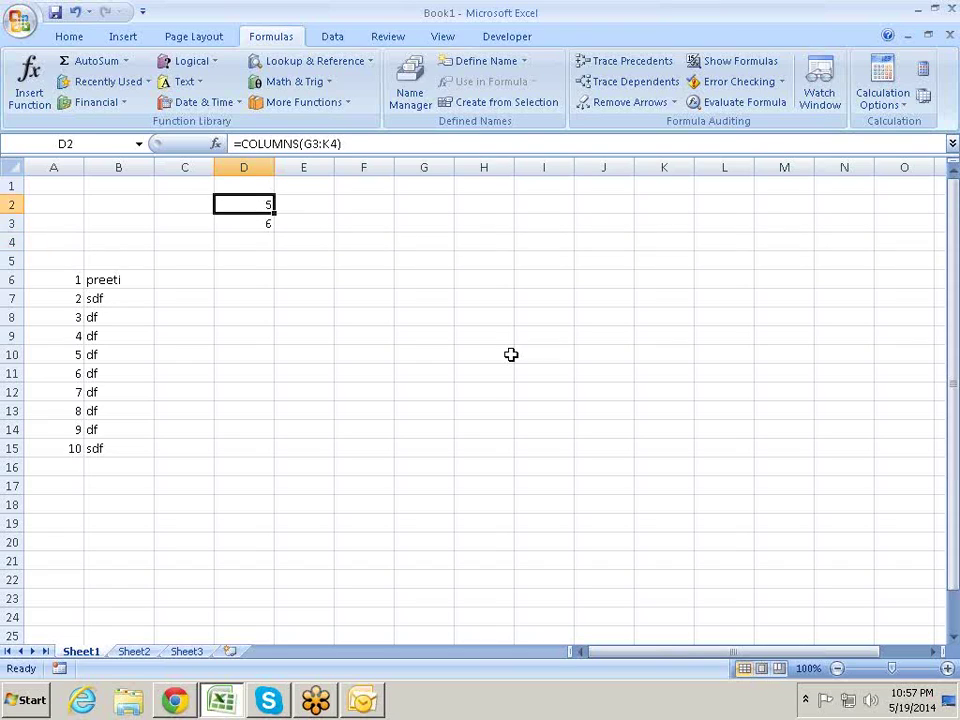
pyautogui.hotkey('shift', 'Down')
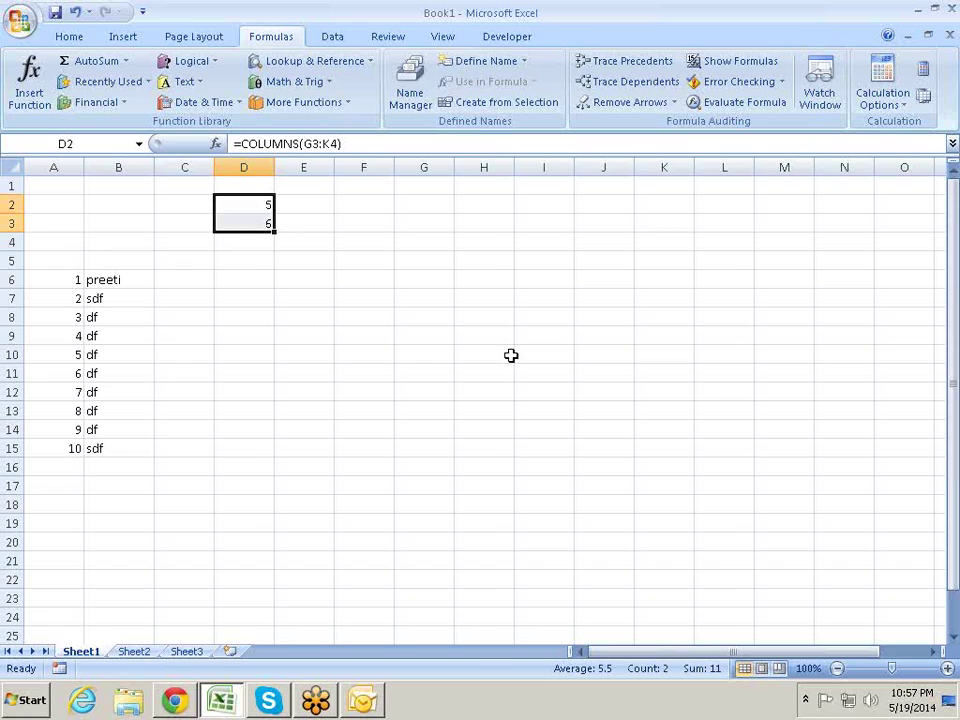
pyautogui.press('Down')
pyautogui.press('Down')
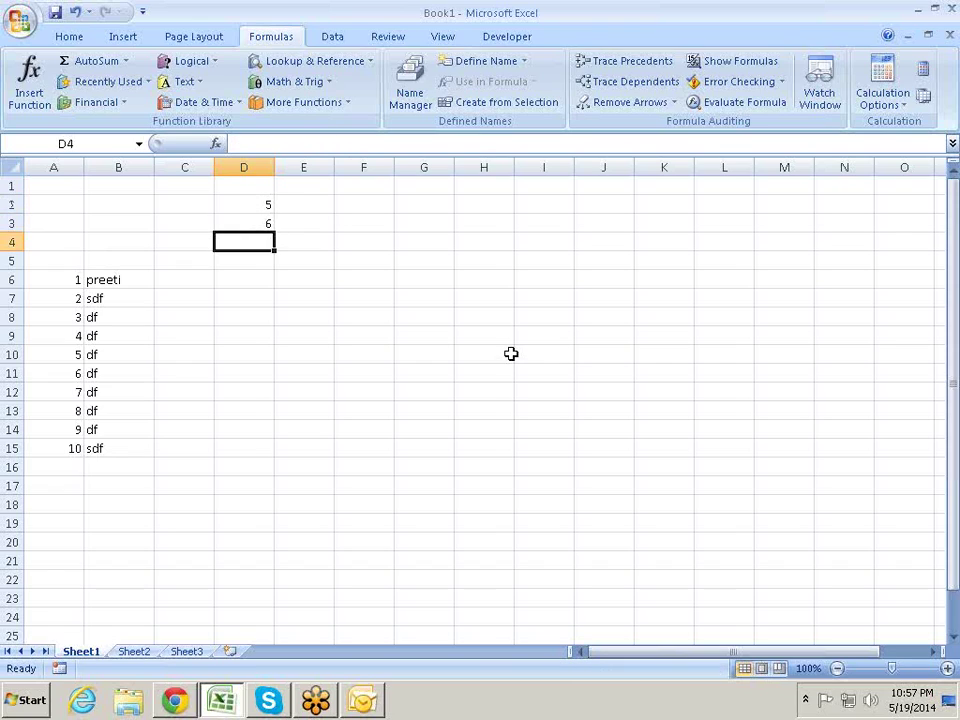
pyautogui.write('=')
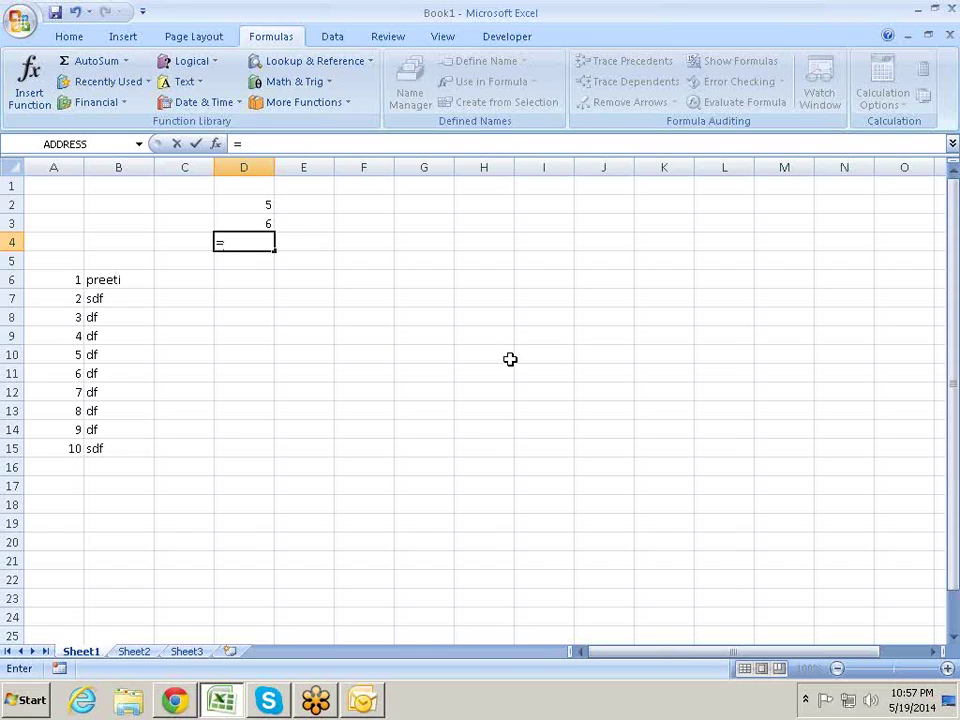
pyautogui.press('Escape')
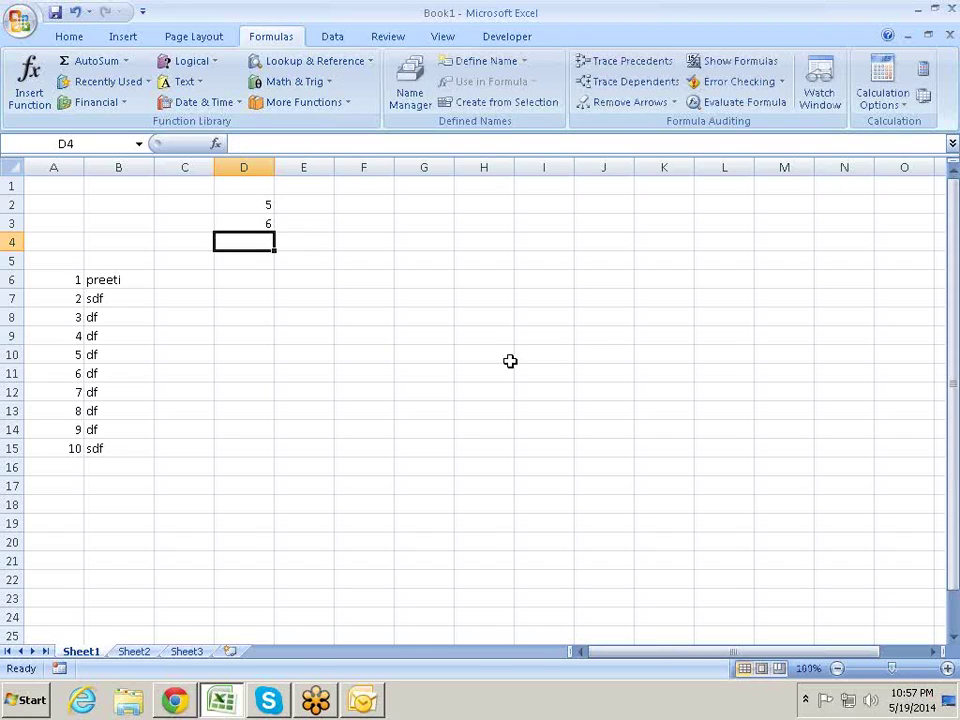
pyautogui.press('Down')
pyautogui.press('Down')
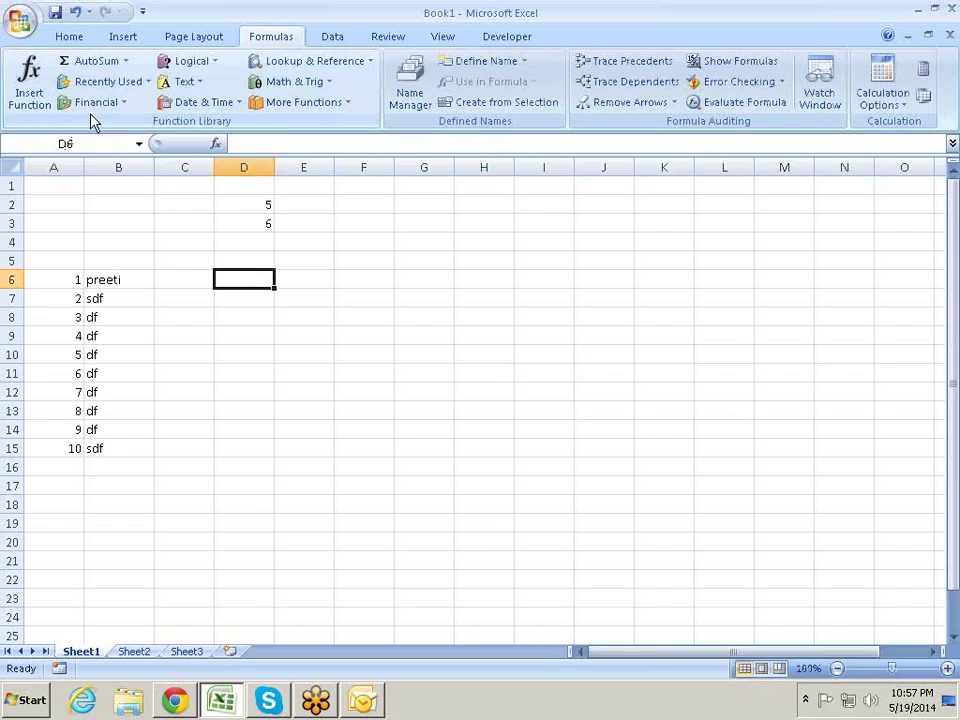
pyautogui.click(326, 63)
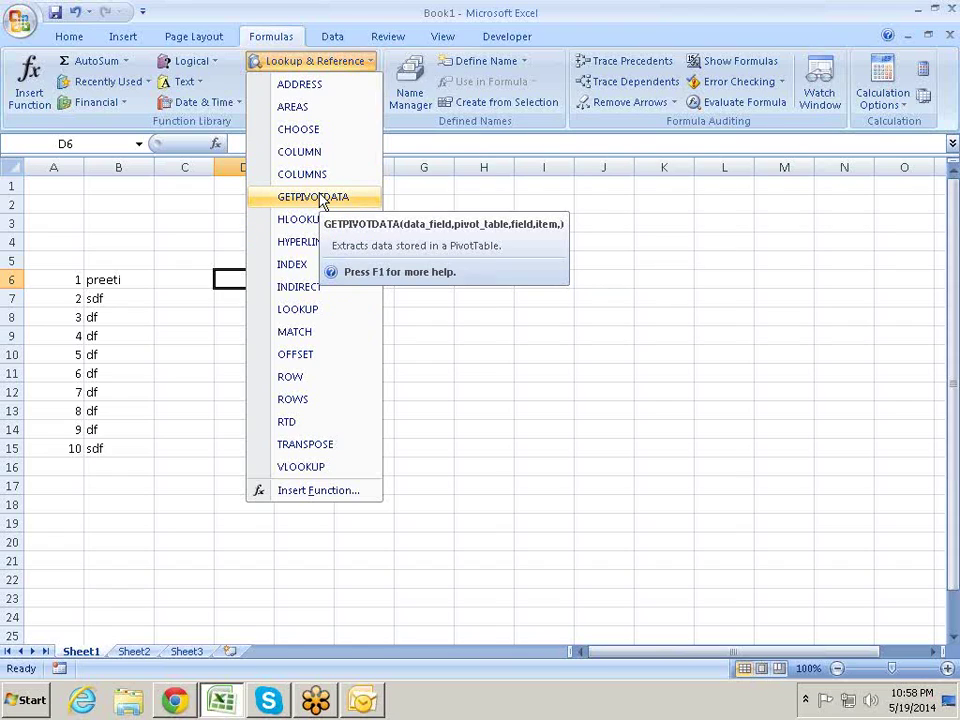
pyautogui.click(185, 306)
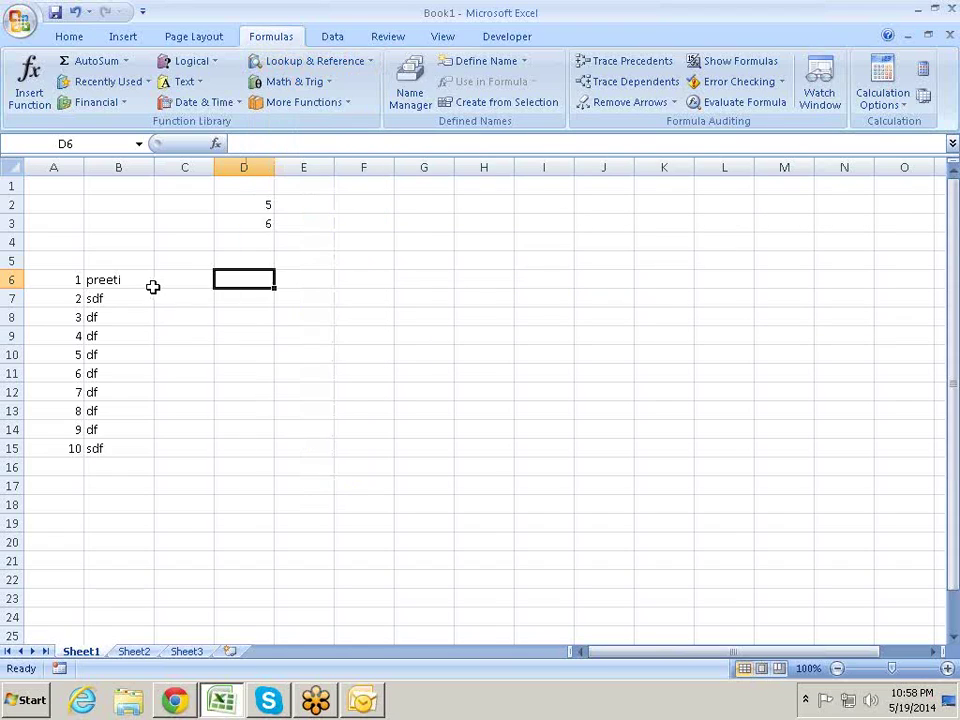
pyautogui.write('=')
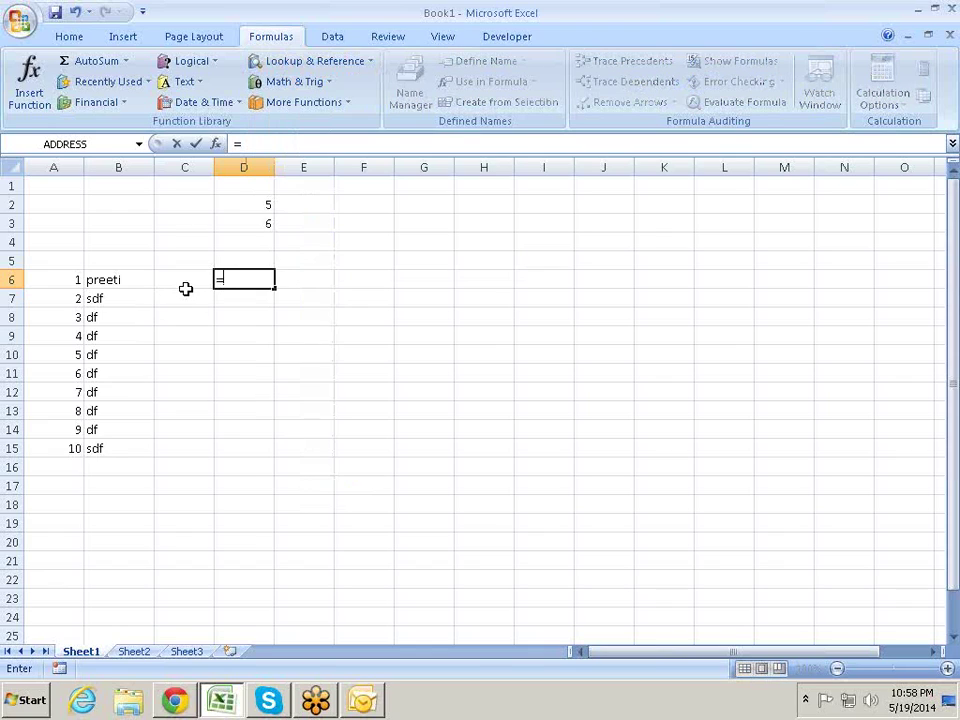
pyautogui.click(122, 278)
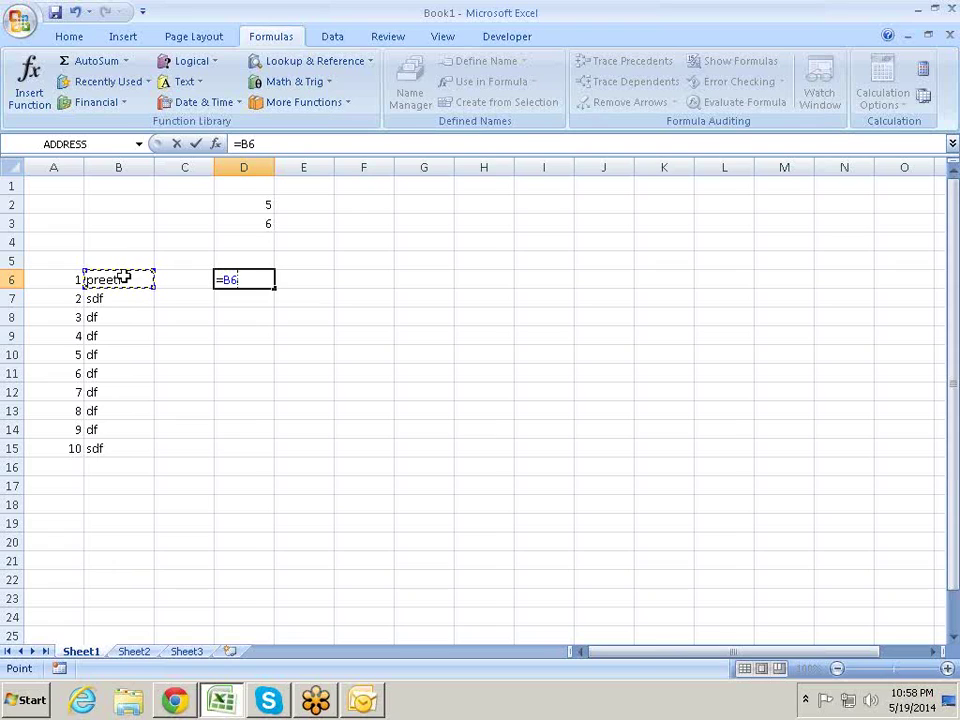
pyautogui.press('Escape')
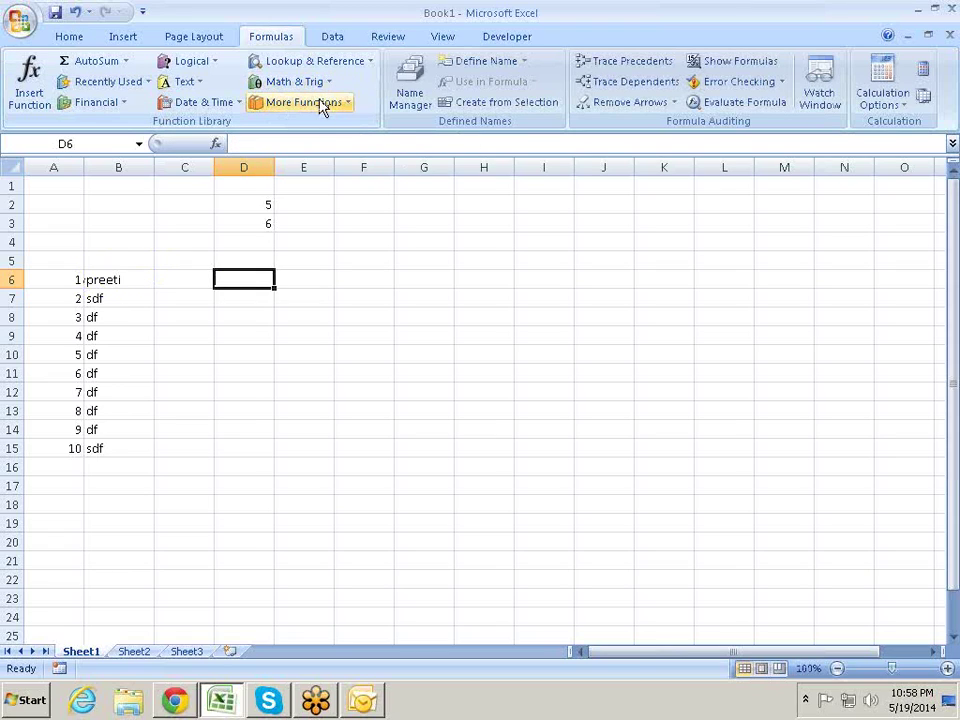
pyautogui.click(340, 64)
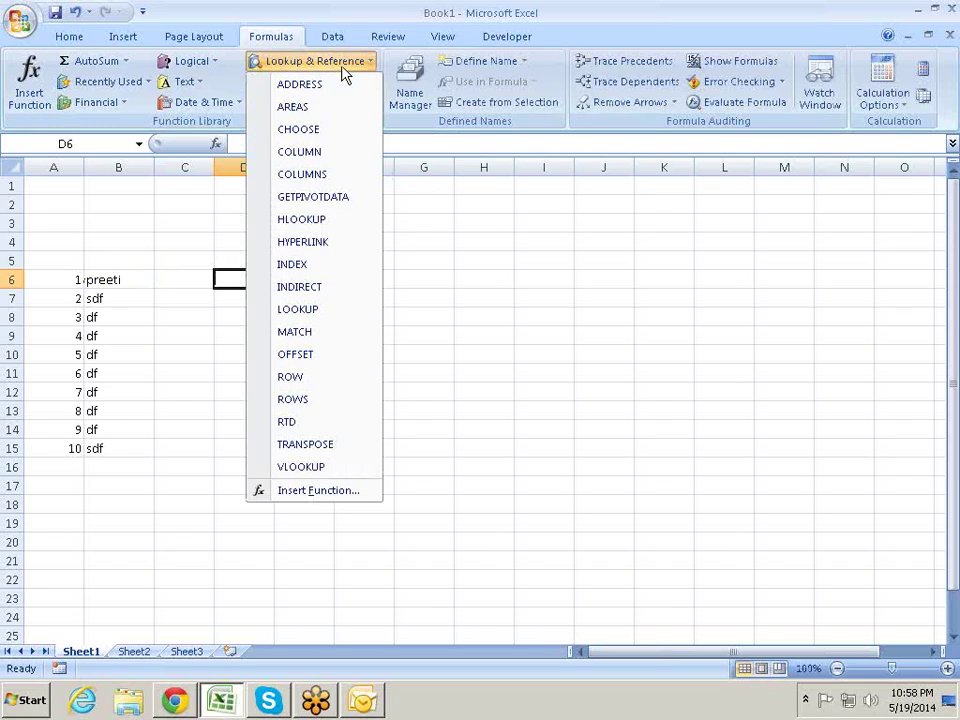
pyautogui.click(445, 282)
# Step: Type Google, Rediff and Yahoo into E6, E7 and E8
pyautogui.click(321, 276)
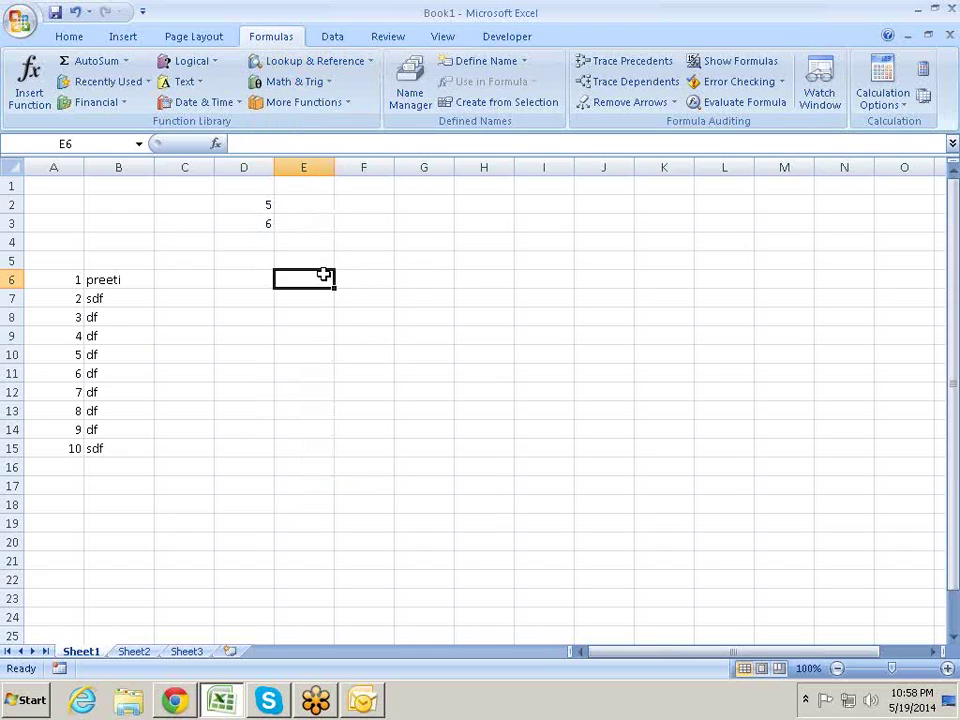
pyautogui.write('Goo')
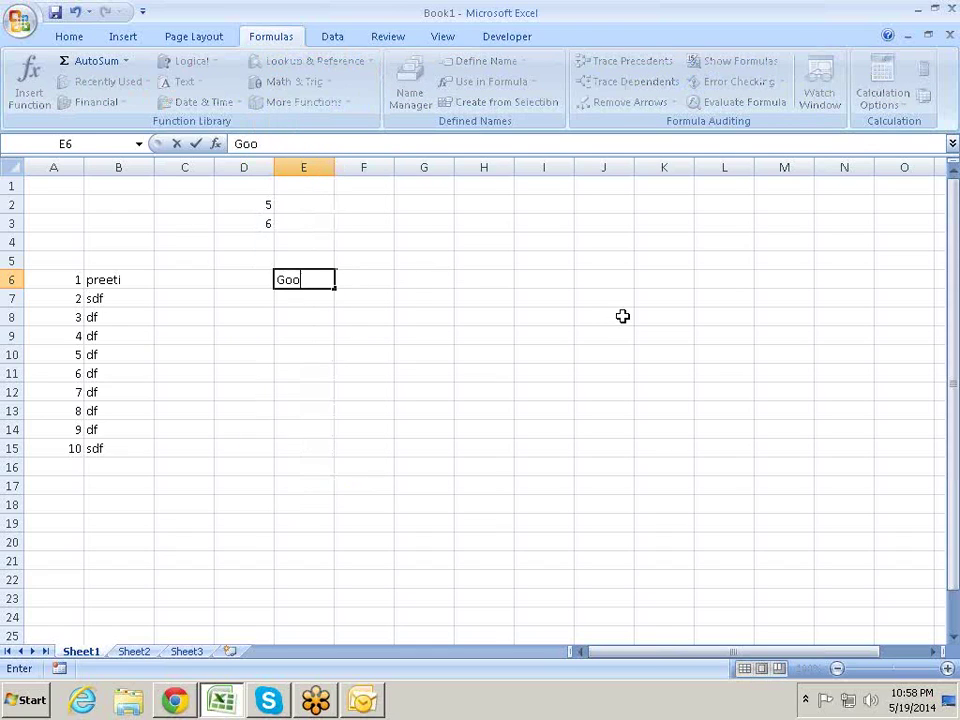
pyautogui.write('gle')
pyautogui.press('Return')
pyautogui.write('R')
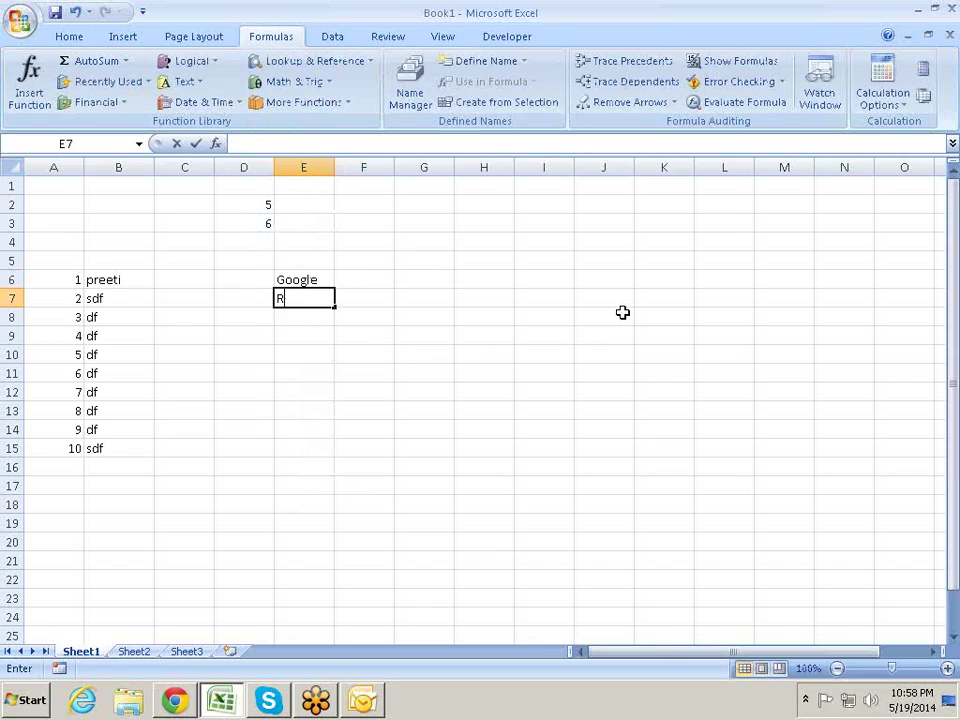
pyautogui.write('edd')
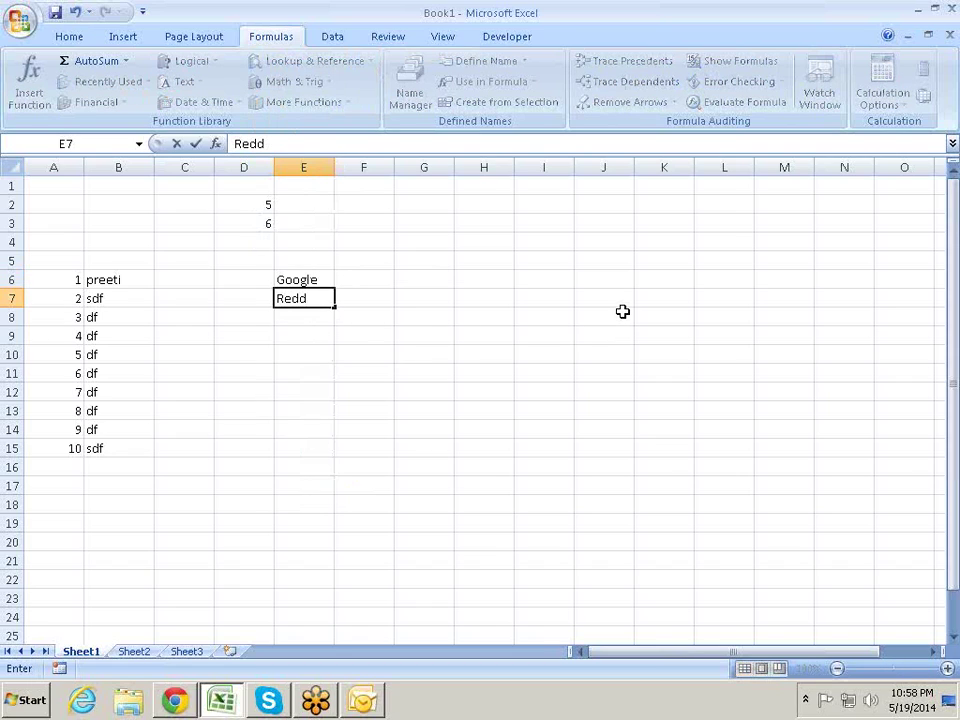
pyautogui.press('BackSpace')
pyautogui.write('iff,')
pyautogui.press('Return')
pyautogui.write('Y')
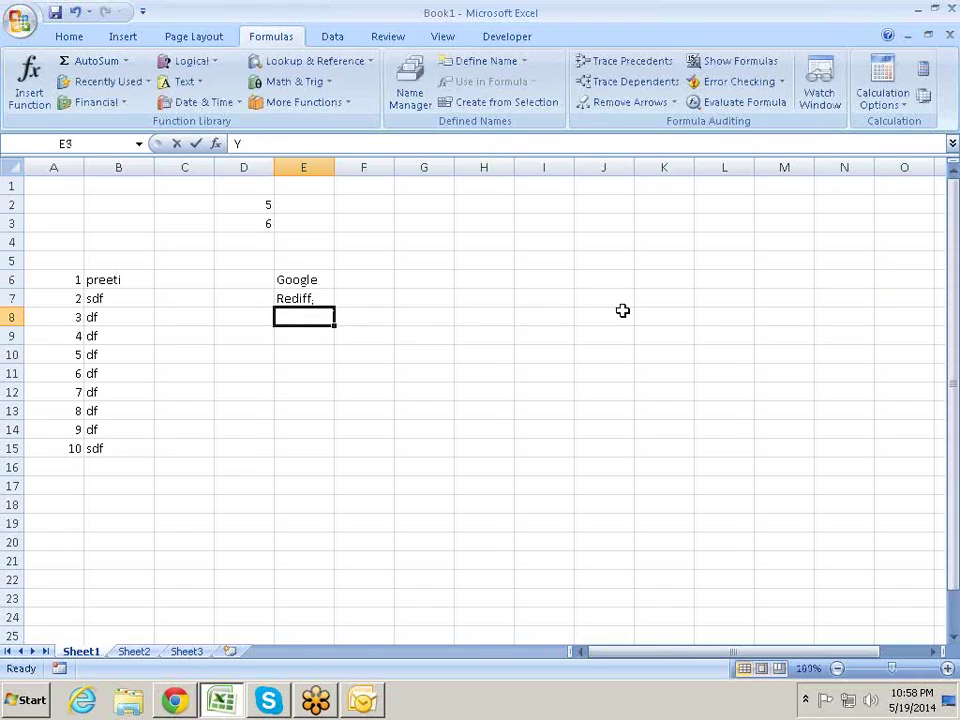
pyautogui.write('ahoo')
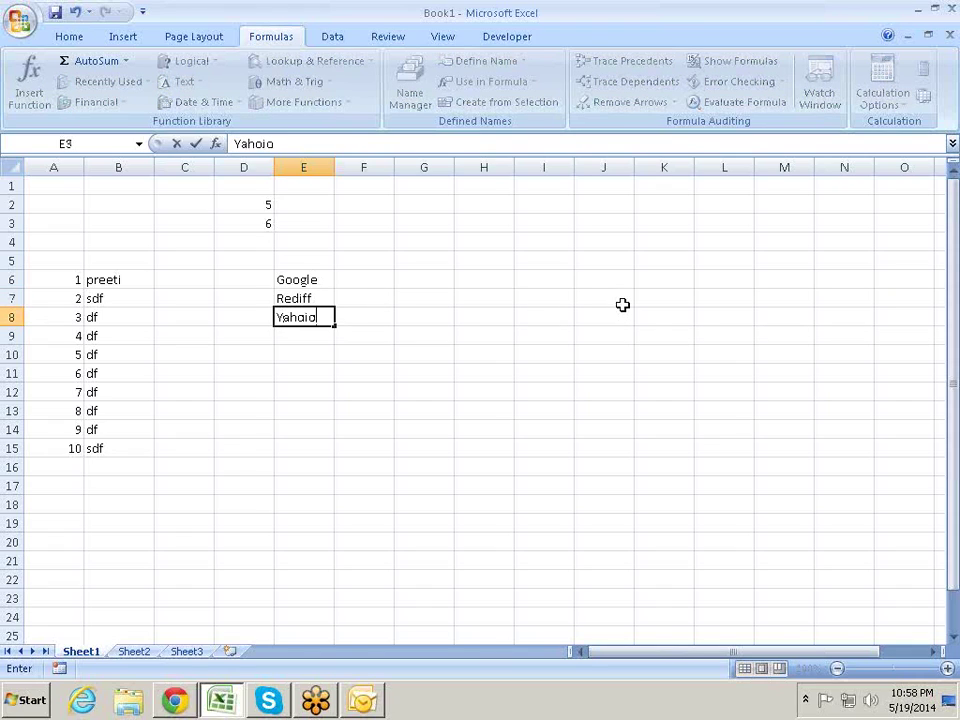
pyautogui.press('BackSpace')
pyautogui.write('o,')
pyautogui.press('Return')
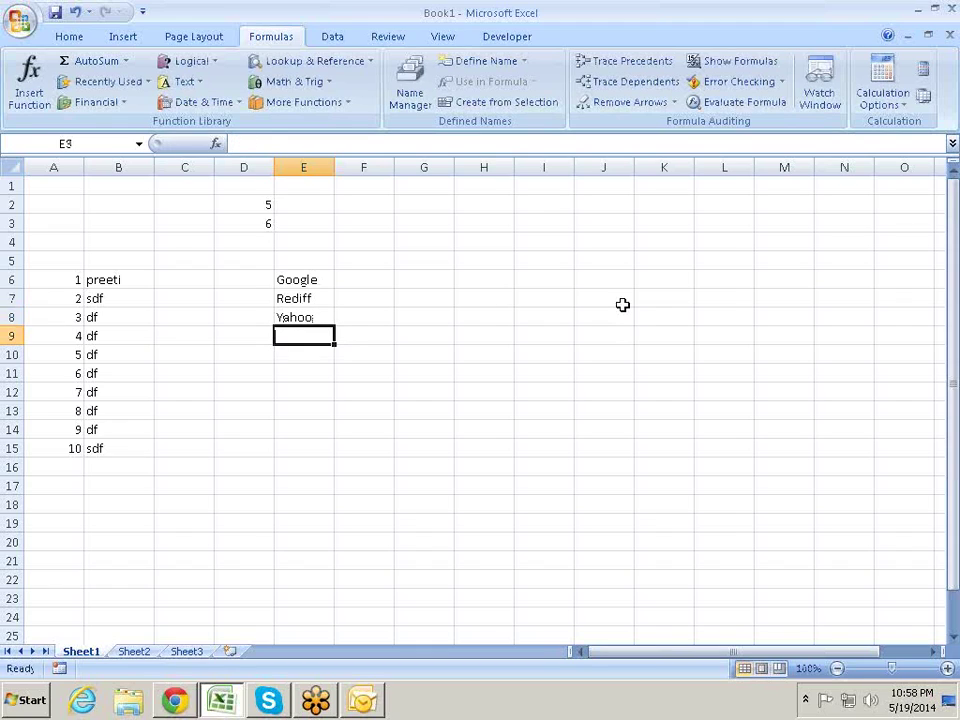
# Step: Return to E6 and open, then close, the Insert Hyperlink dialog without changes
pyautogui.press('Up')
pyautogui.press('Up')
pyautogui.press('Up')
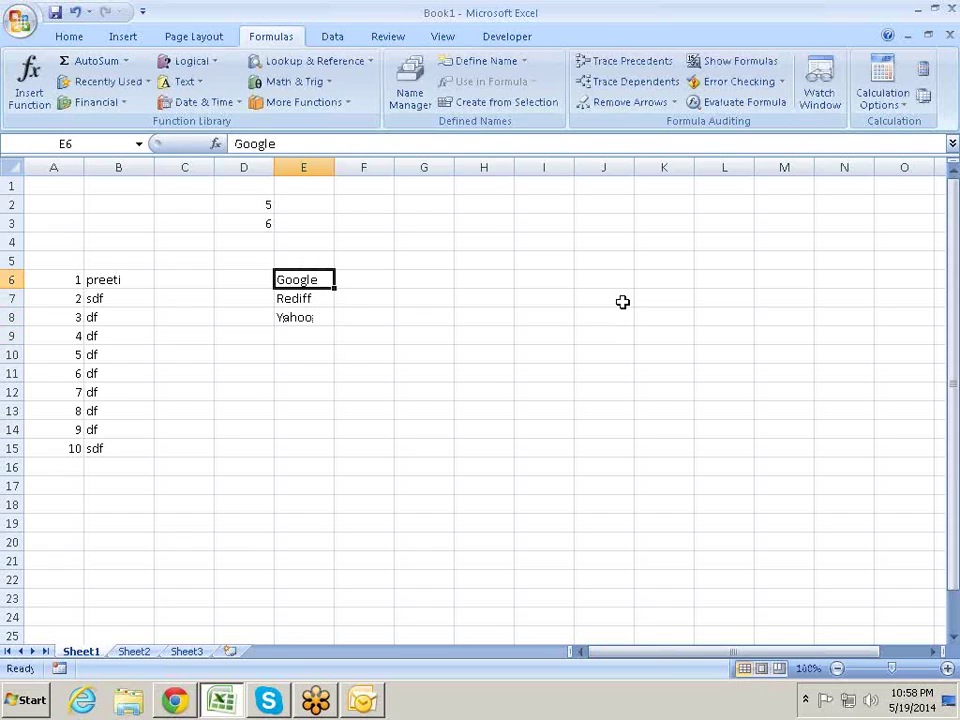
pyautogui.hotkey('ctrl', 'k')
pyautogui.press('Escape')
pyautogui.rightClick(318, 278)
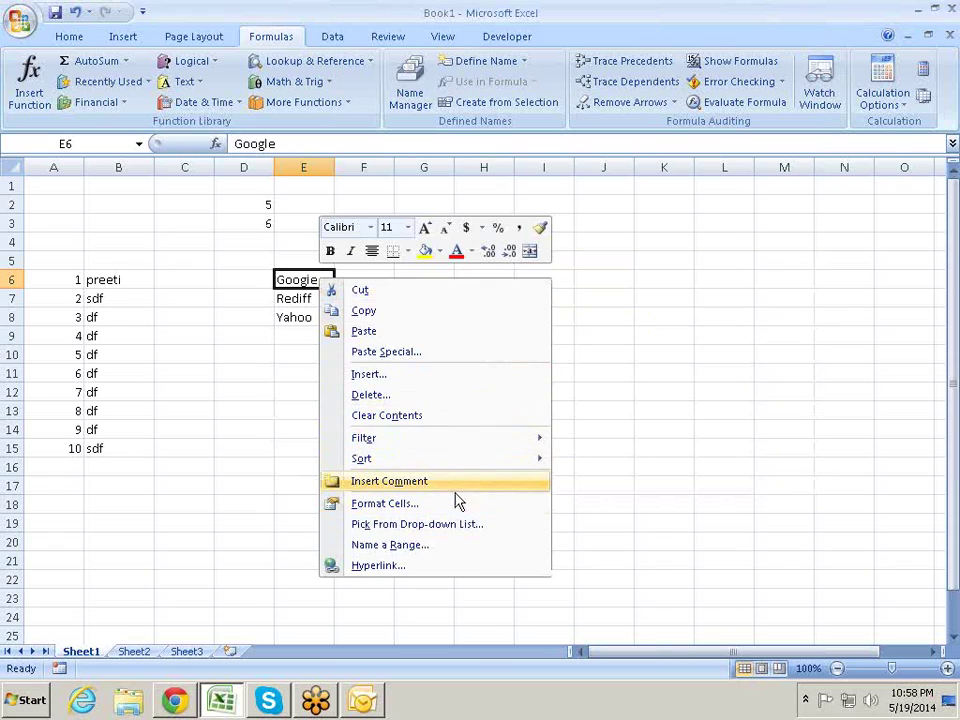
pyautogui.click(443, 563)
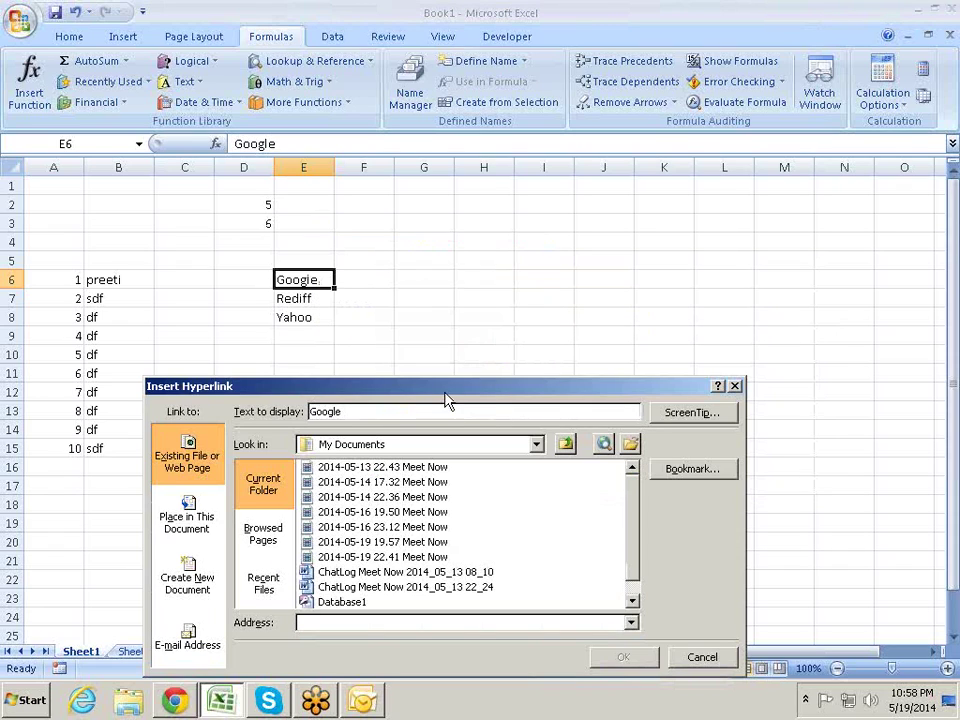
pyautogui.moveTo(447, 400); pyautogui.dragTo(683, 225)
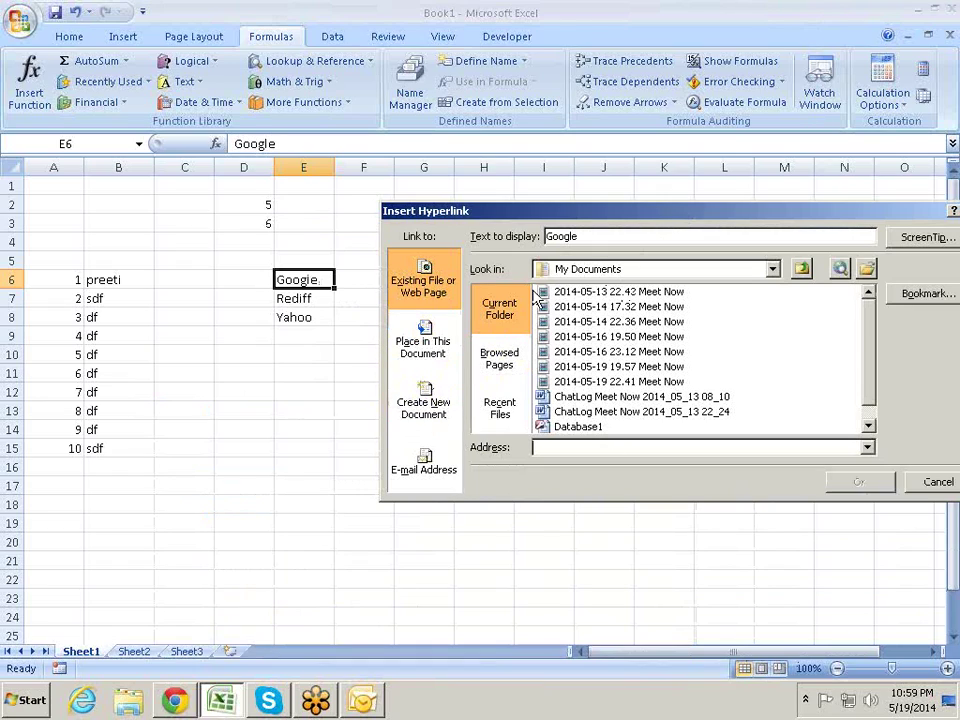
pyautogui.click(540, 447)
pyautogui.write('ww.')
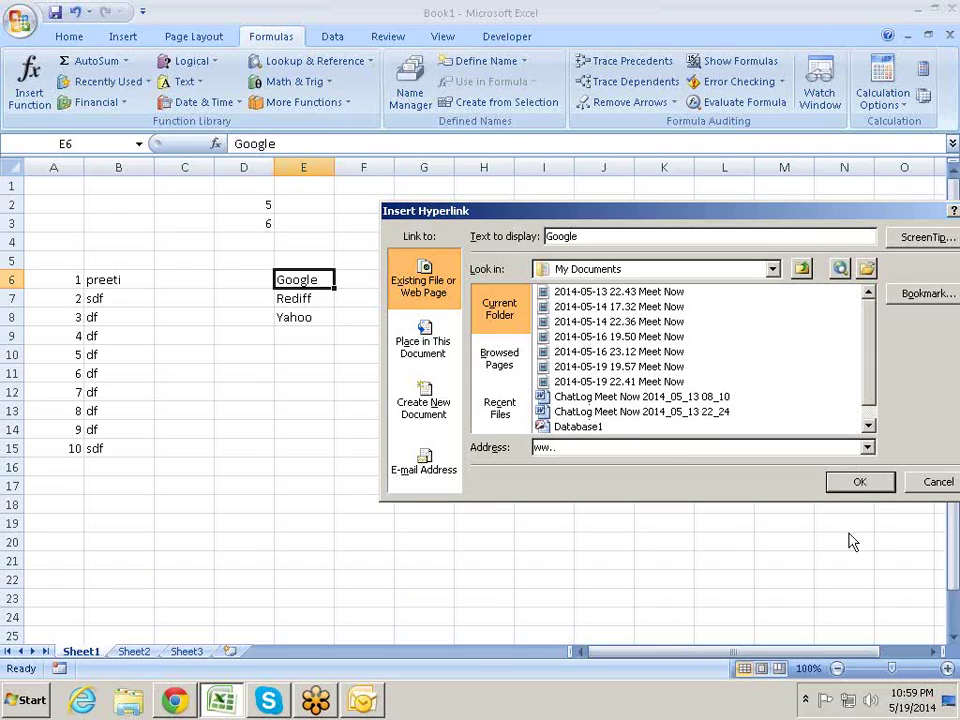
# Step: Browse the Link to options, settle on Existing File or Web Page, and confirm the link
pyautogui.click(420, 345)
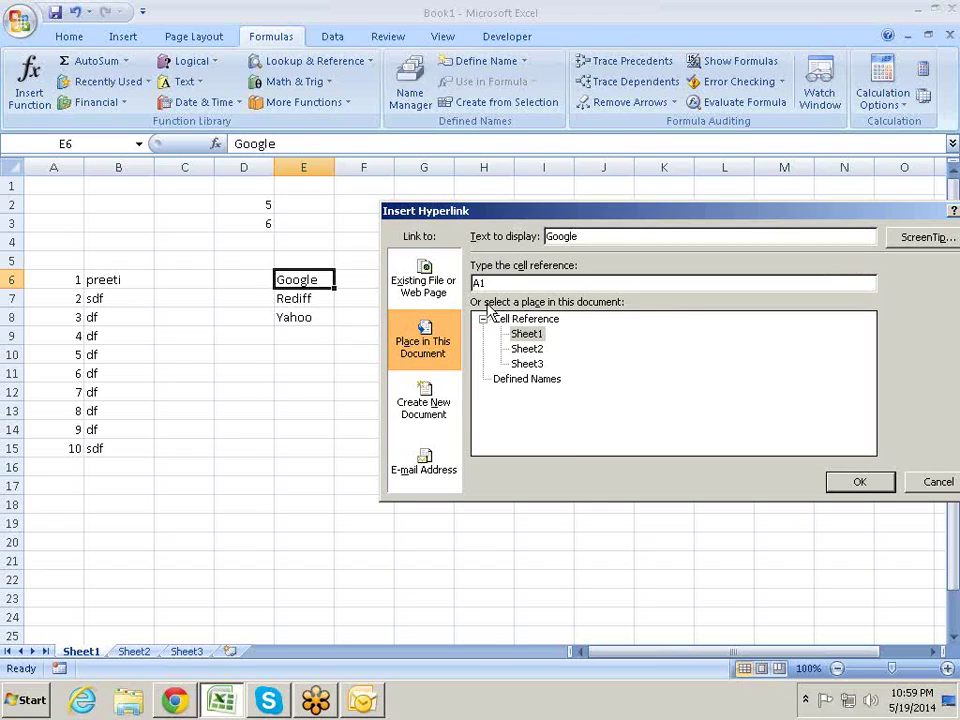
pyautogui.click(447, 425)
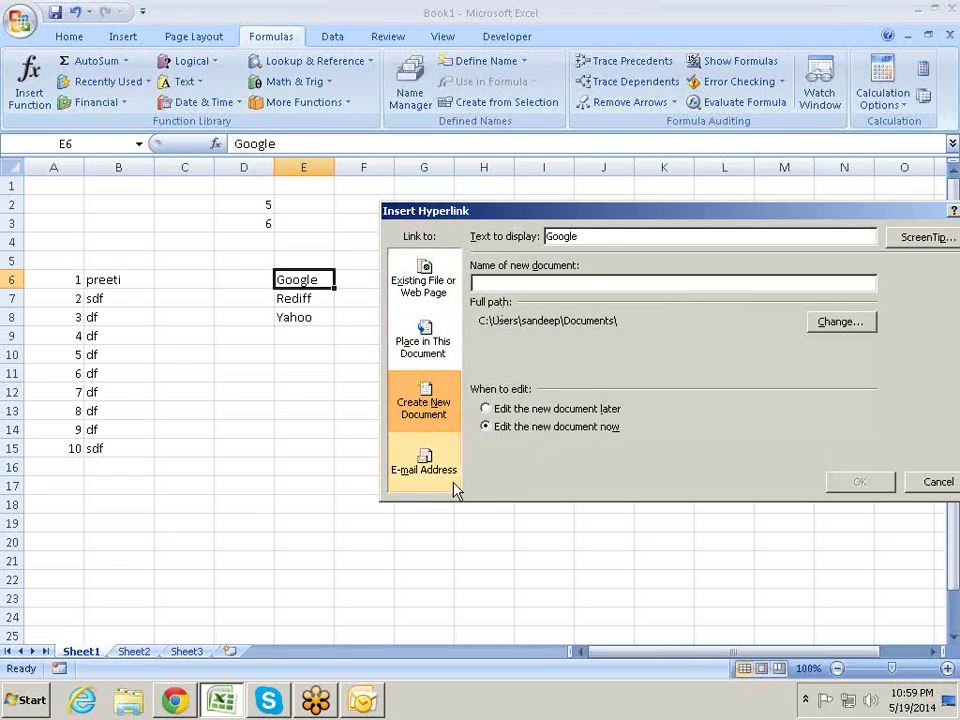
pyautogui.click(425, 472)
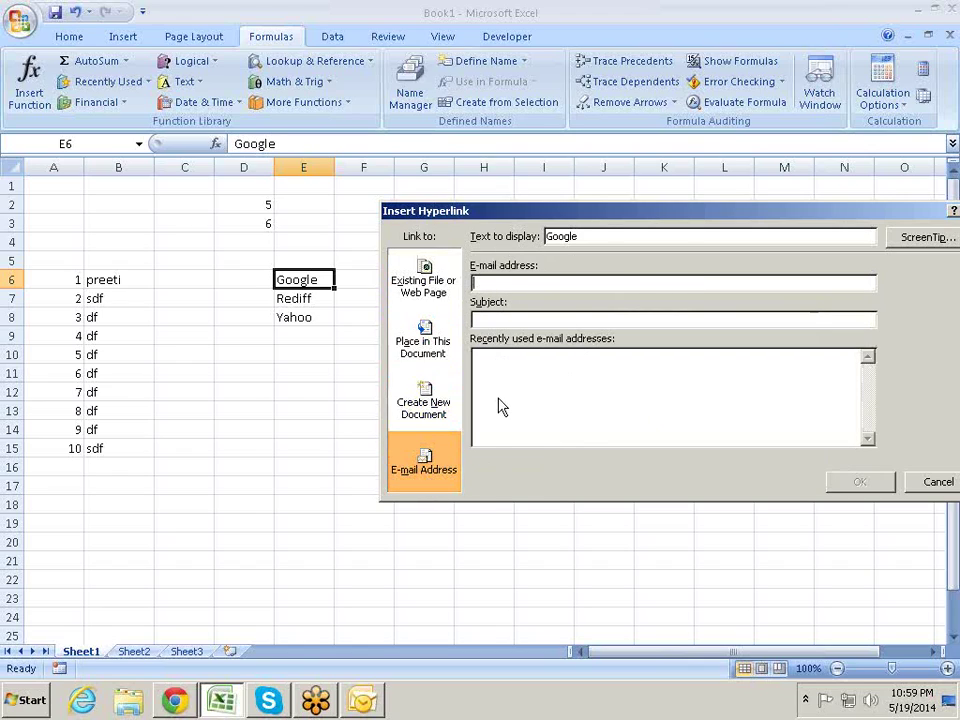
pyautogui.click(443, 290)
pyautogui.write('ww.google.com')
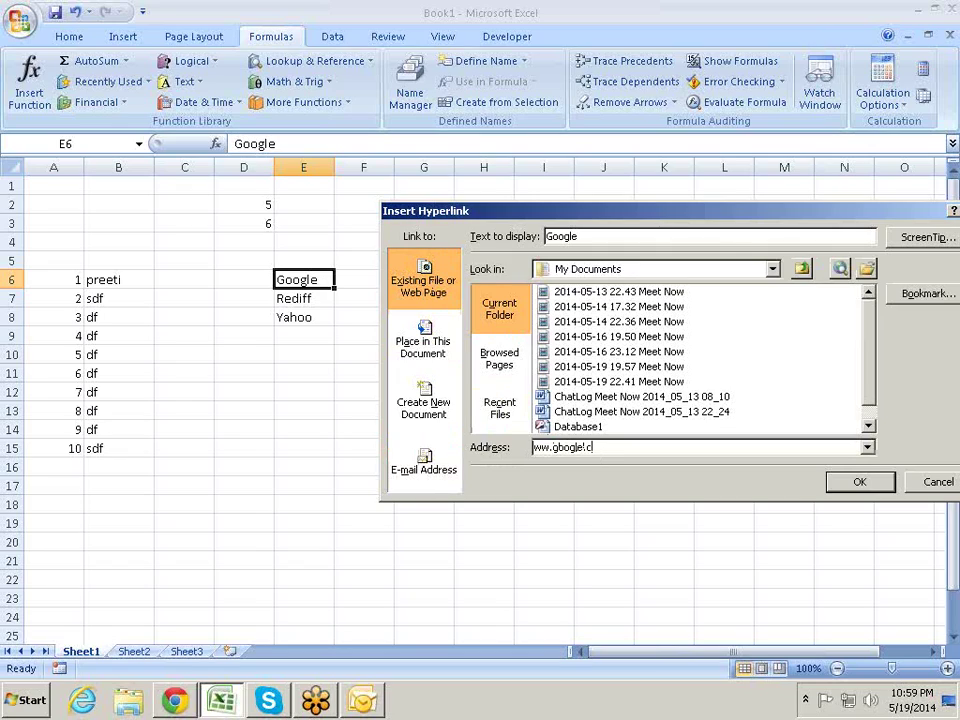
pyautogui.click(857, 482)
pyautogui.click(555, 390)
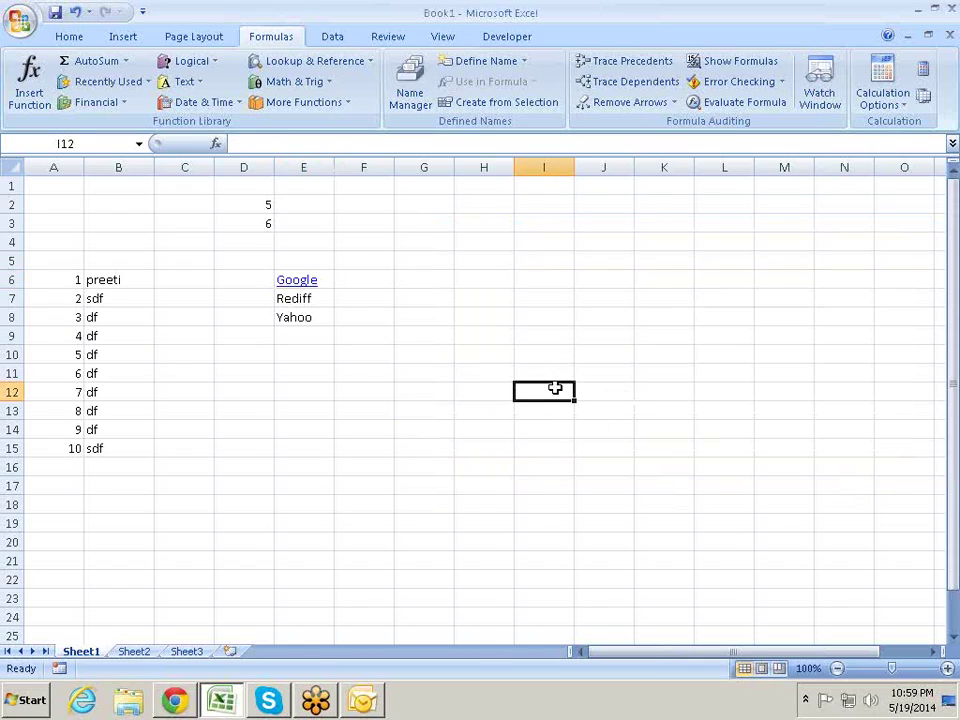
pyautogui.click(298, 283)
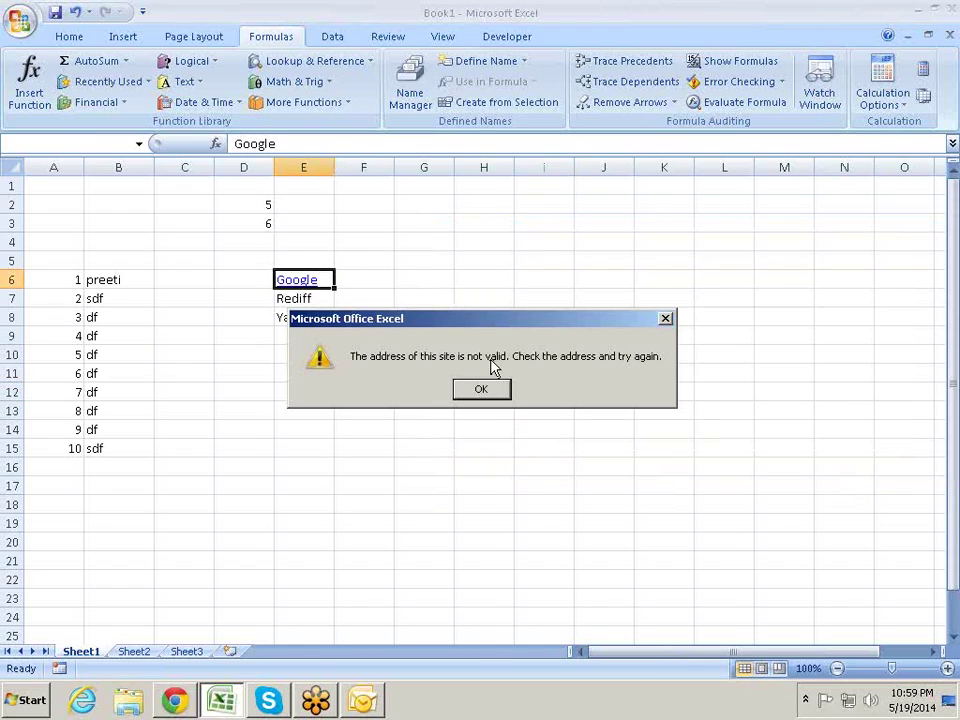
pyautogui.click(491, 387)
pyautogui.rightClick(304, 284)
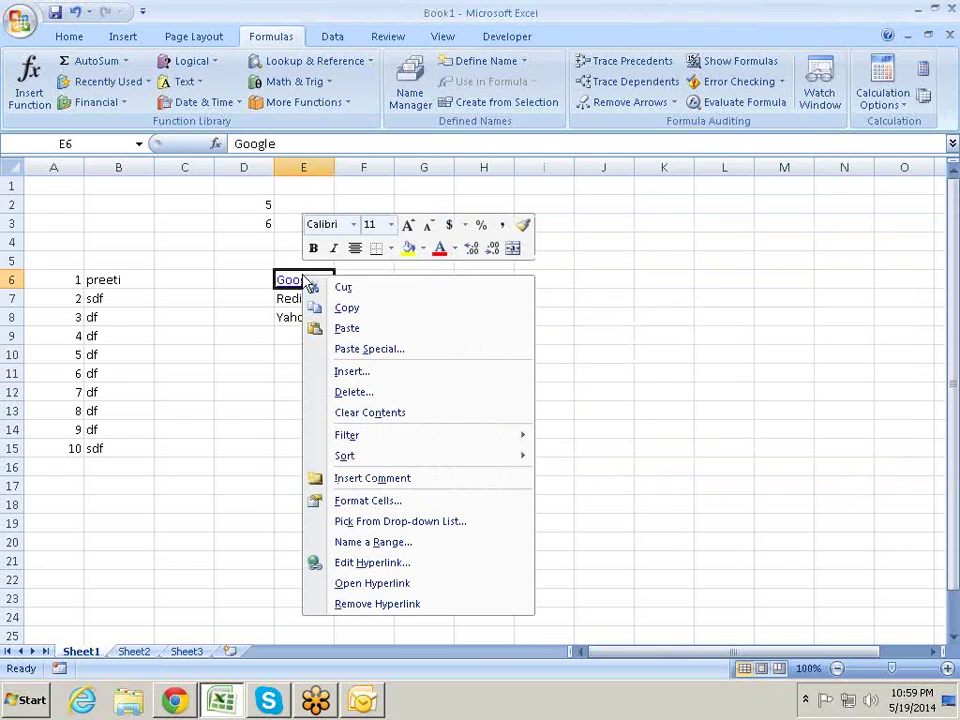
pyautogui.click(408, 566)
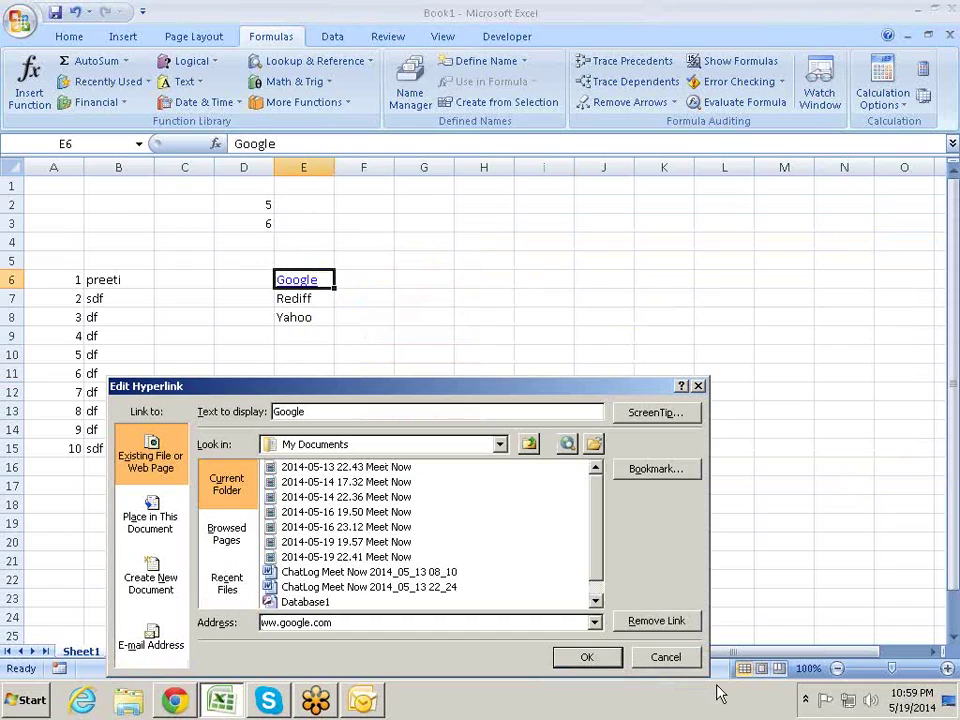
pyautogui.write('m')
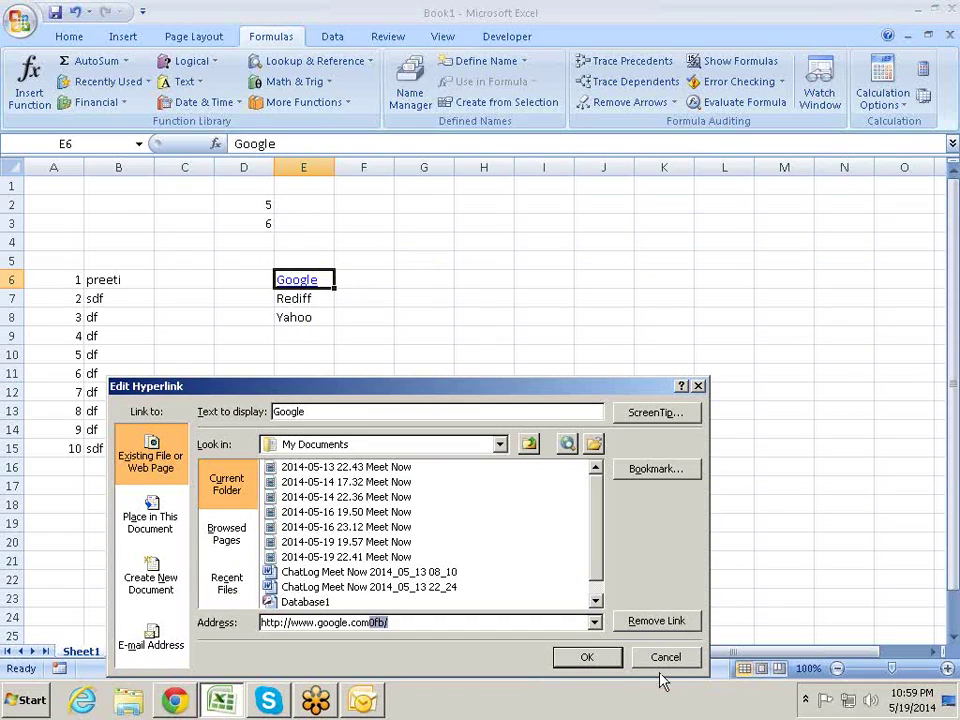
pyautogui.press('Delete')
pyautogui.click(596, 664)
pyautogui.click(472, 387)
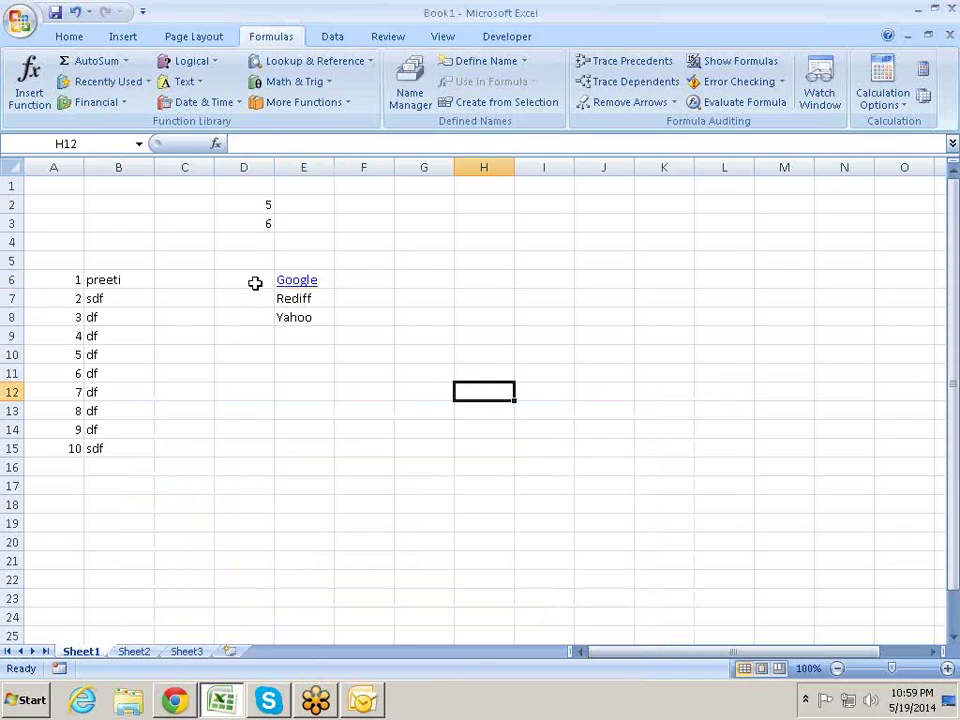
# Step: Follow E6's Google link, close that Chrome tab, and minimize then restore Chrome
pyautogui.click(297, 283)
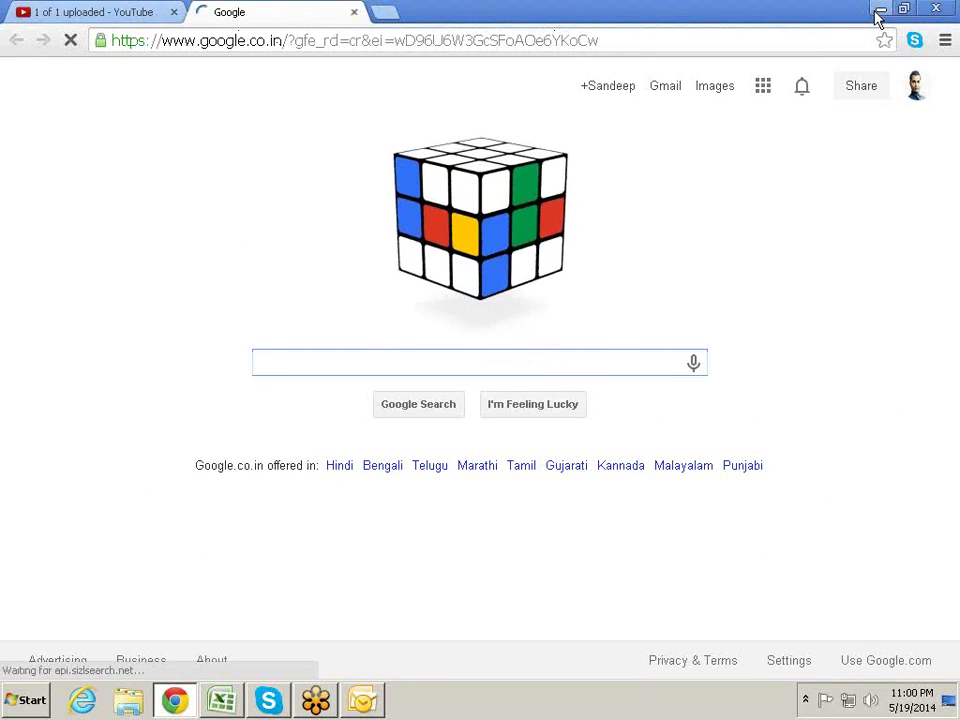
pyautogui.click(356, 15)
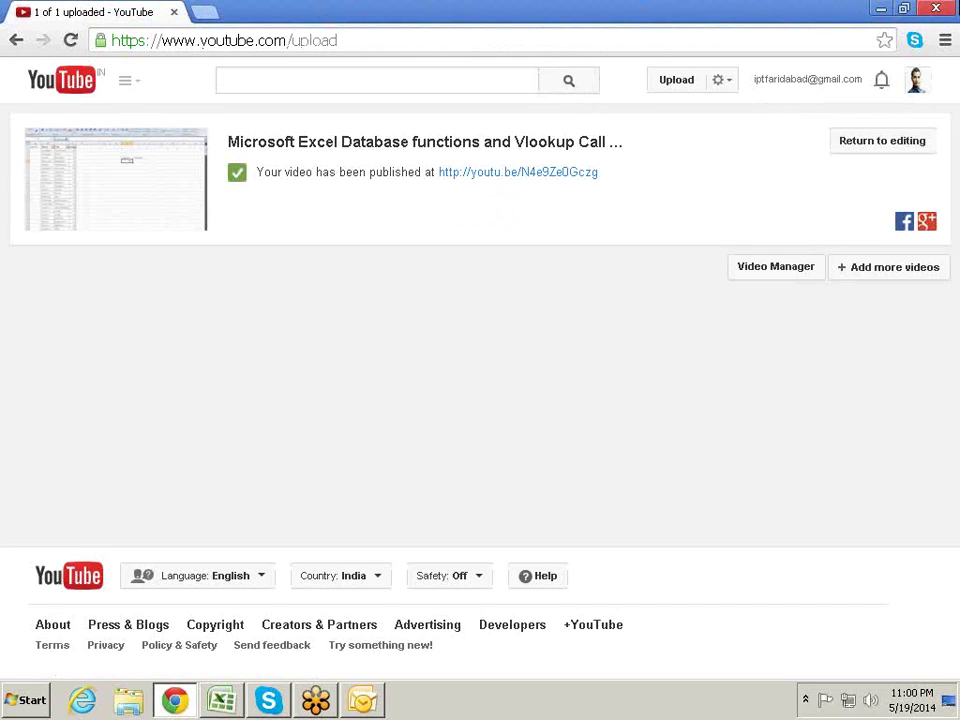
pyautogui.click(880, 8)
pyautogui.click(484, 335)
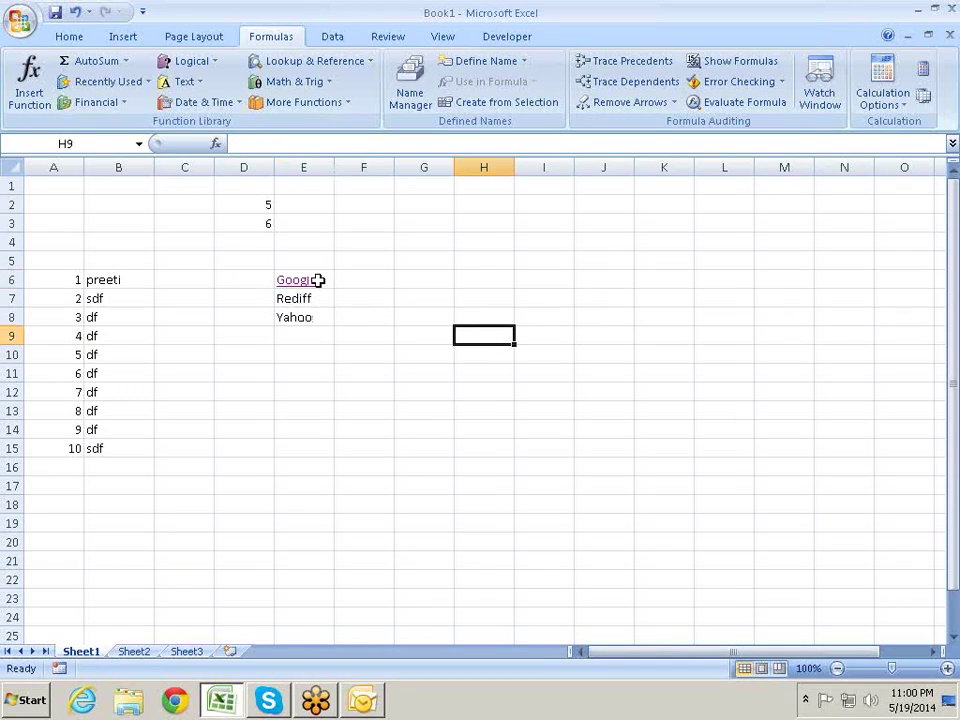
pyautogui.click(195, 688)
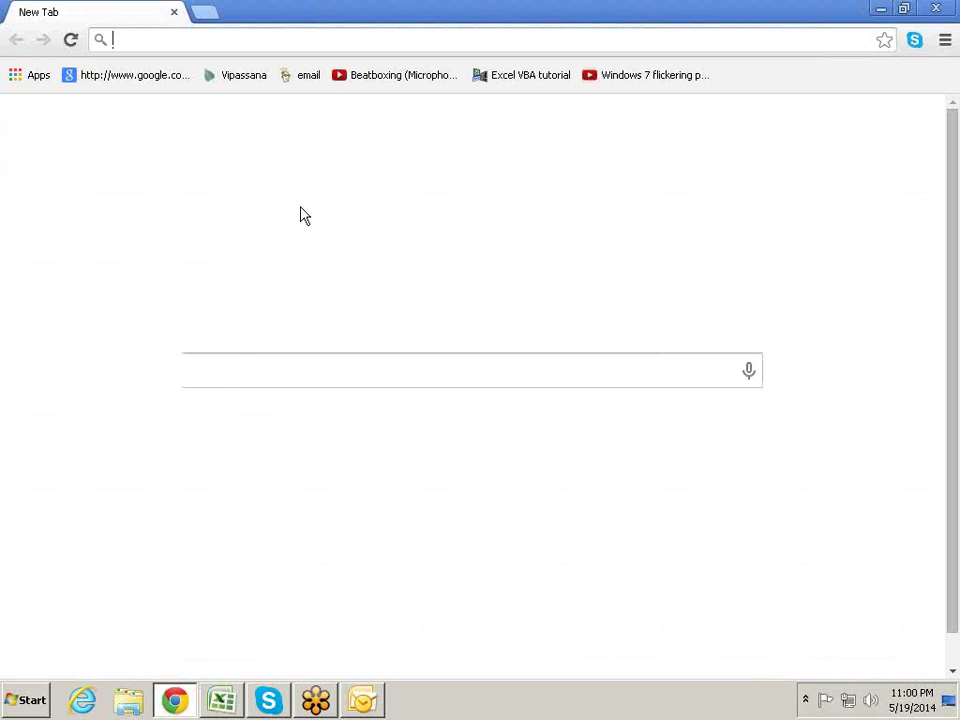
pyautogui.click(153, 79)
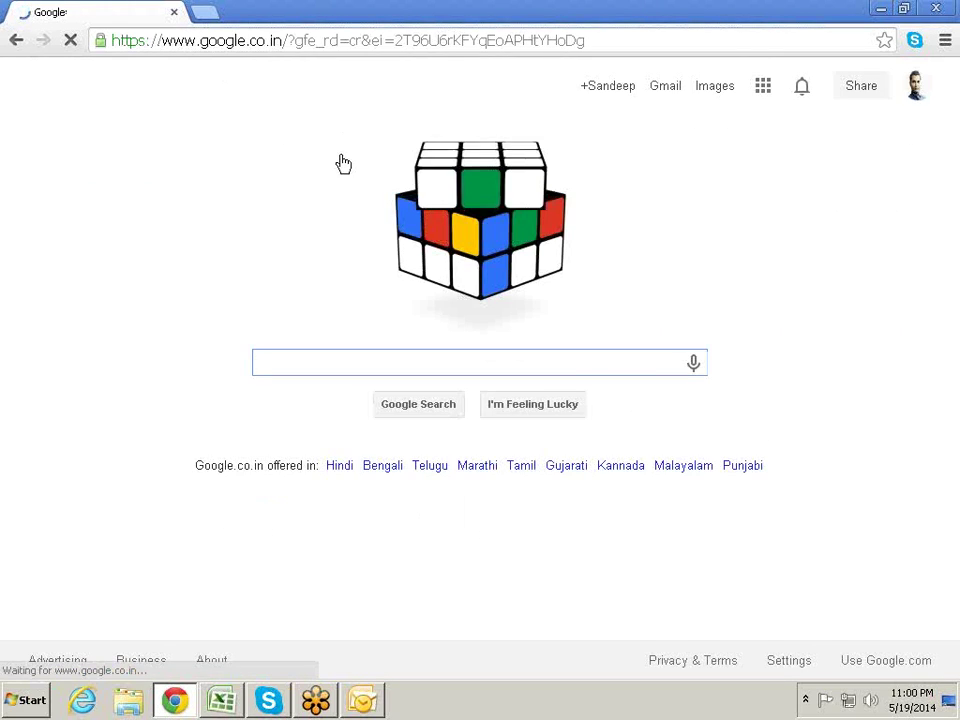
pyautogui.click(284, 40)
pyautogui.moveTo(284, 43); pyautogui.dragTo(58, 41)
pyautogui.hotkey('ctrl', 'c')
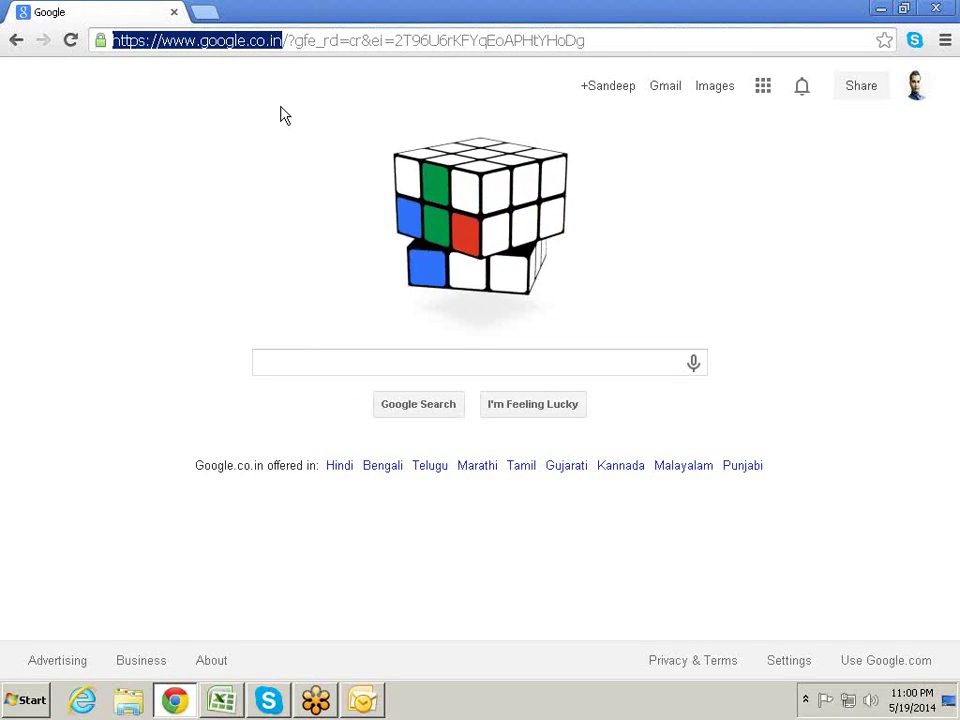
pyautogui.hotkey('ctrl', 'a')
pyautogui.click(936, 10)
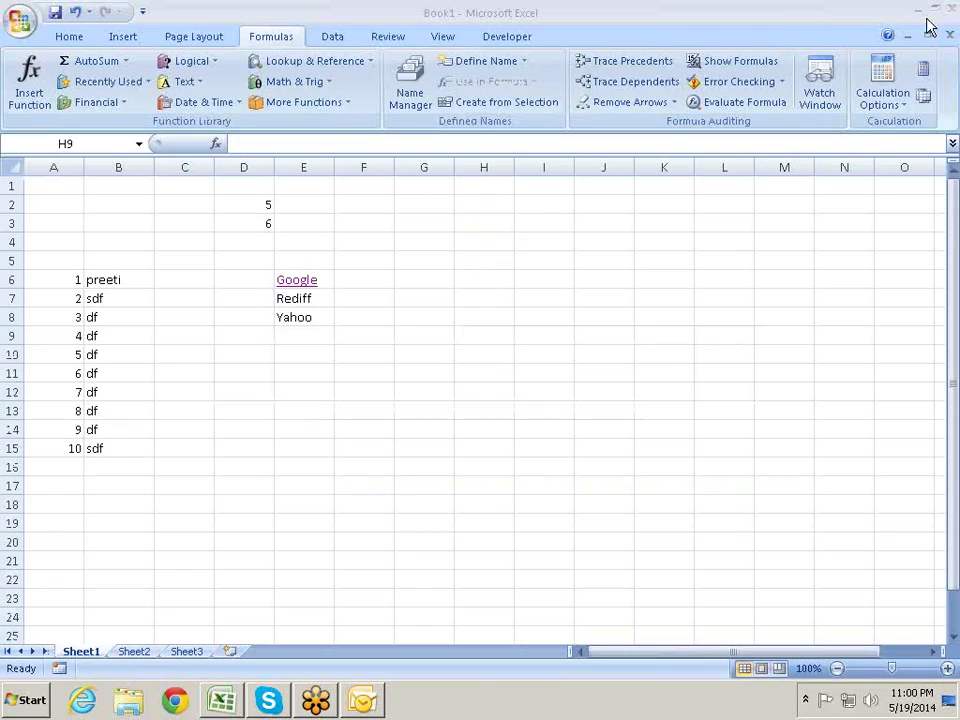
pyautogui.rightClick(287, 288)
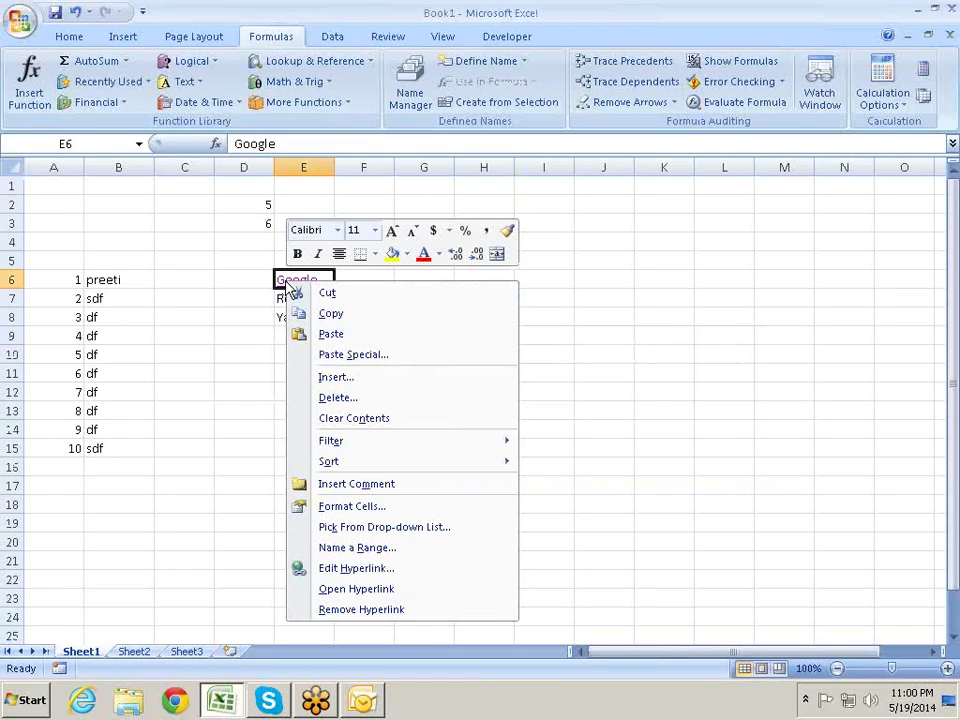
pyautogui.click(366, 570)
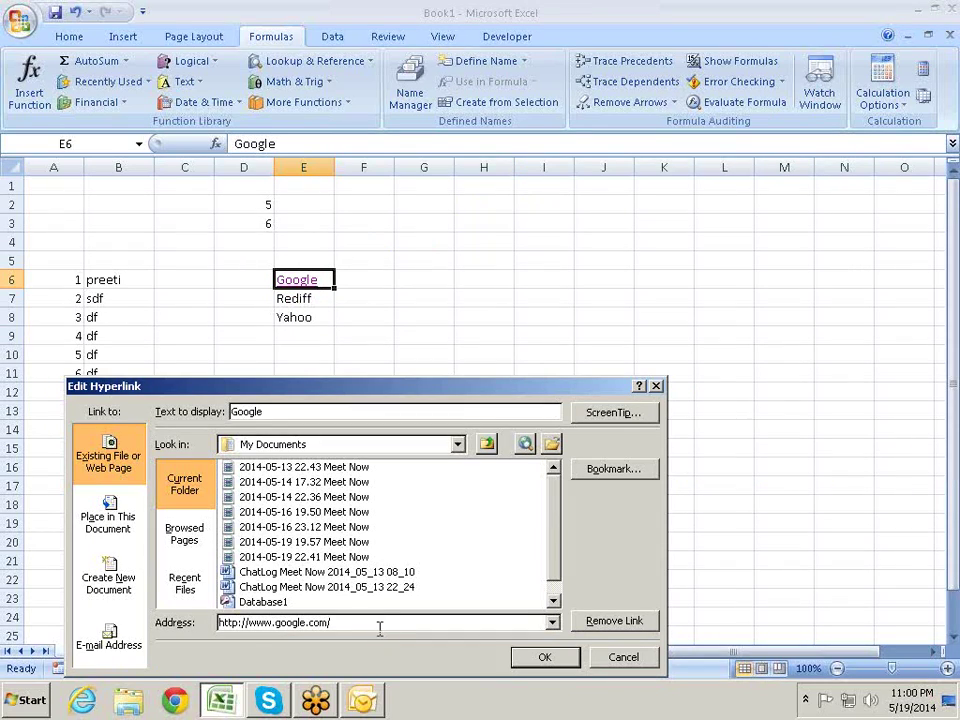
pyautogui.hotkey('ctrl', 'a')
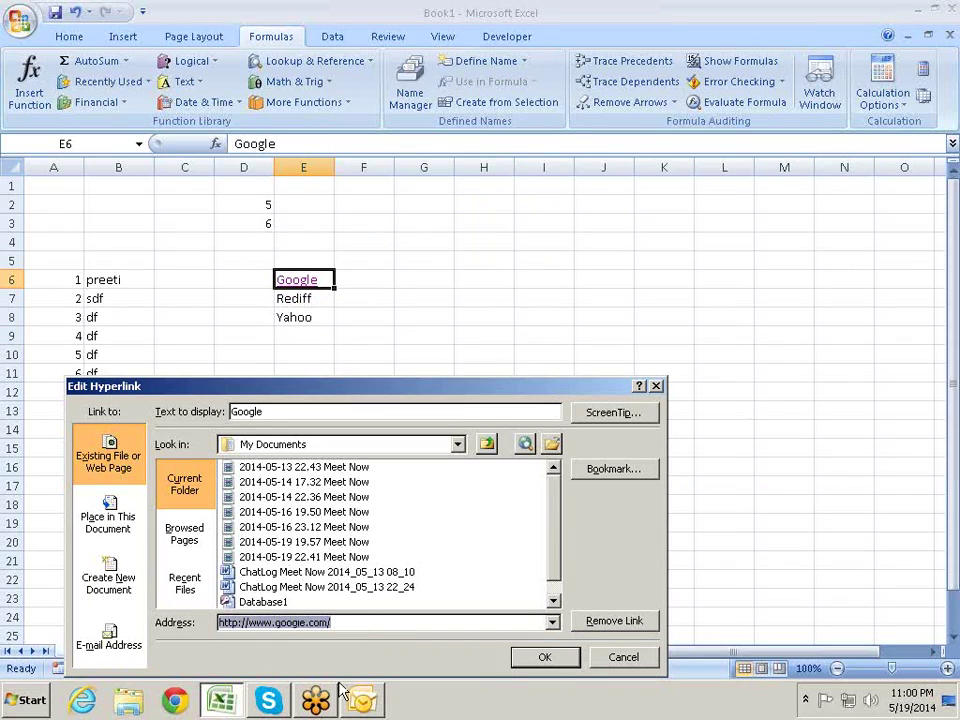
pyautogui.hotkey('ctrl', 'v')
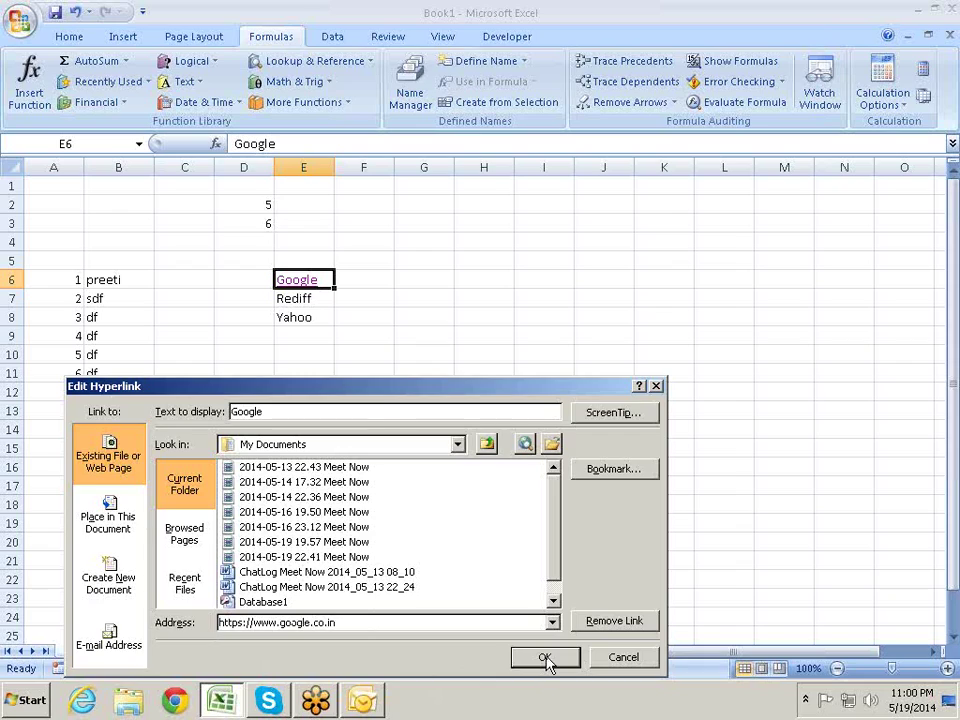
pyautogui.click(546, 659)
pyautogui.click(303, 284)
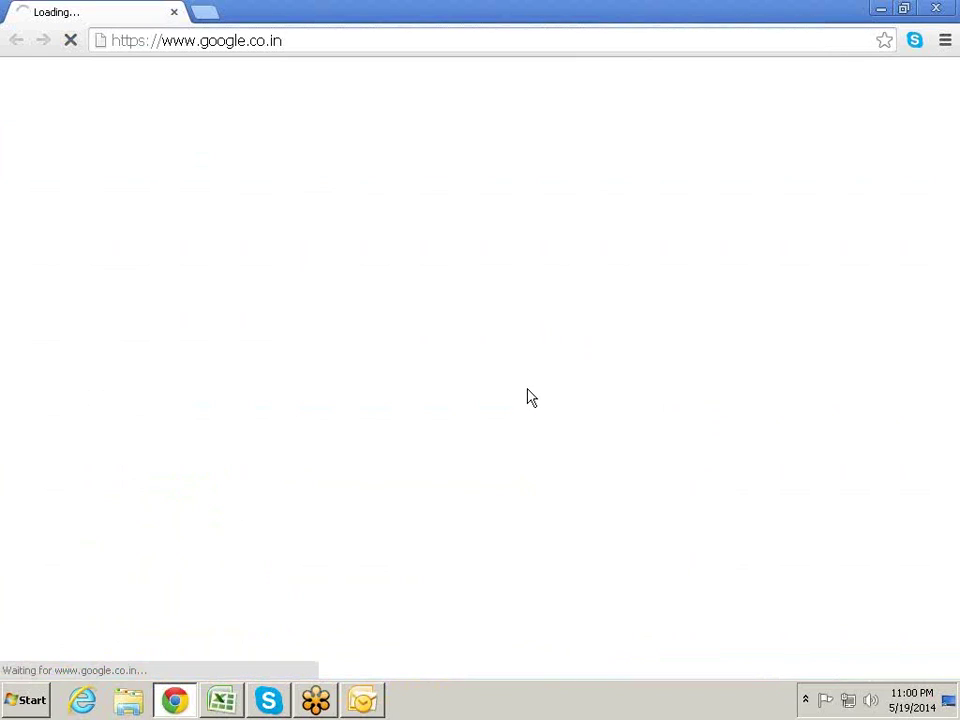
# Step: After closing Chrome, remove the hyperlink from Google in E6 and select F6
pyautogui.click(936, 9)
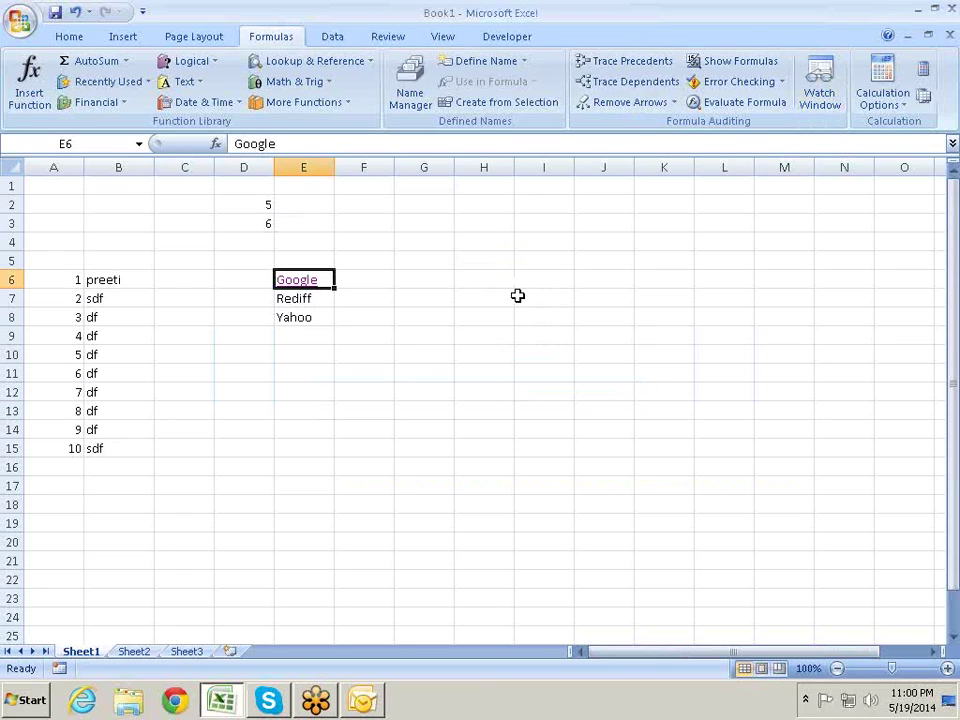
pyautogui.rightClick(316, 282)
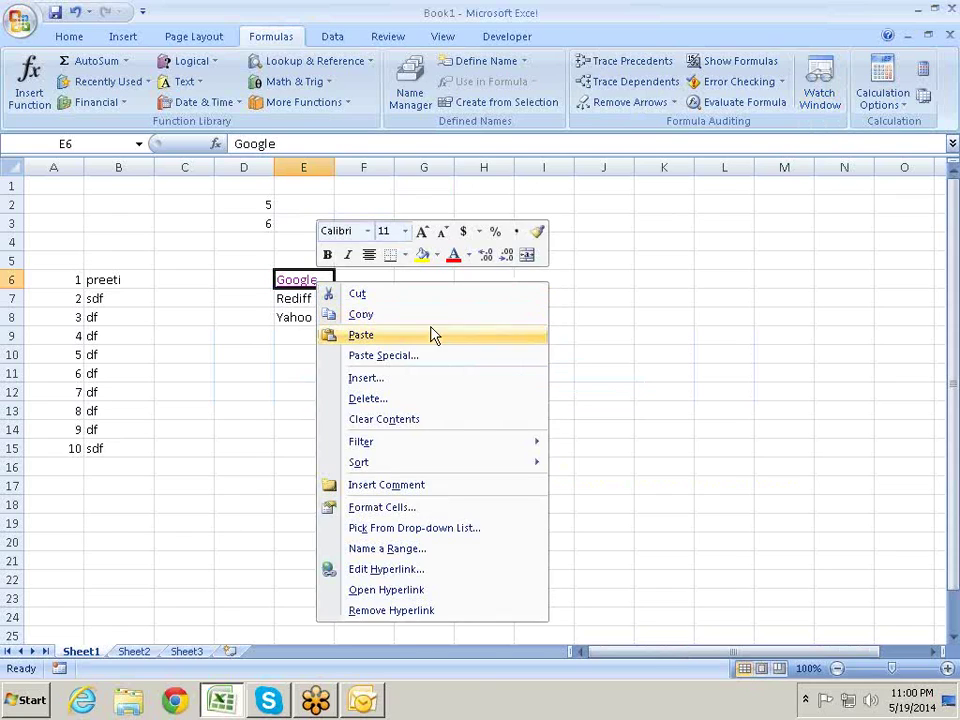
pyautogui.click(423, 612)
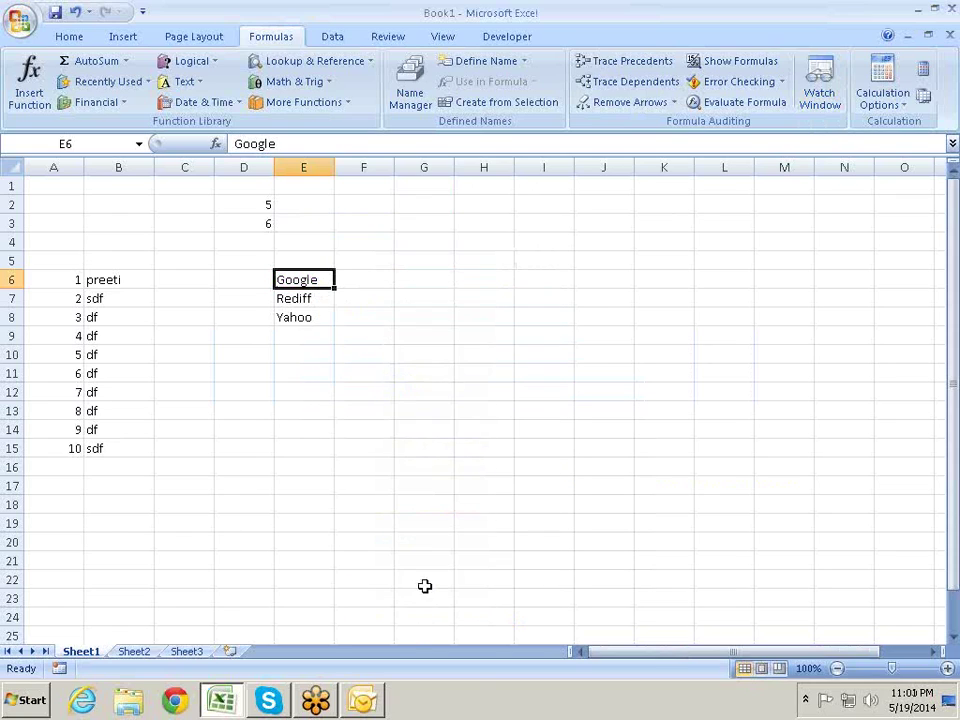
pyautogui.click(538, 333)
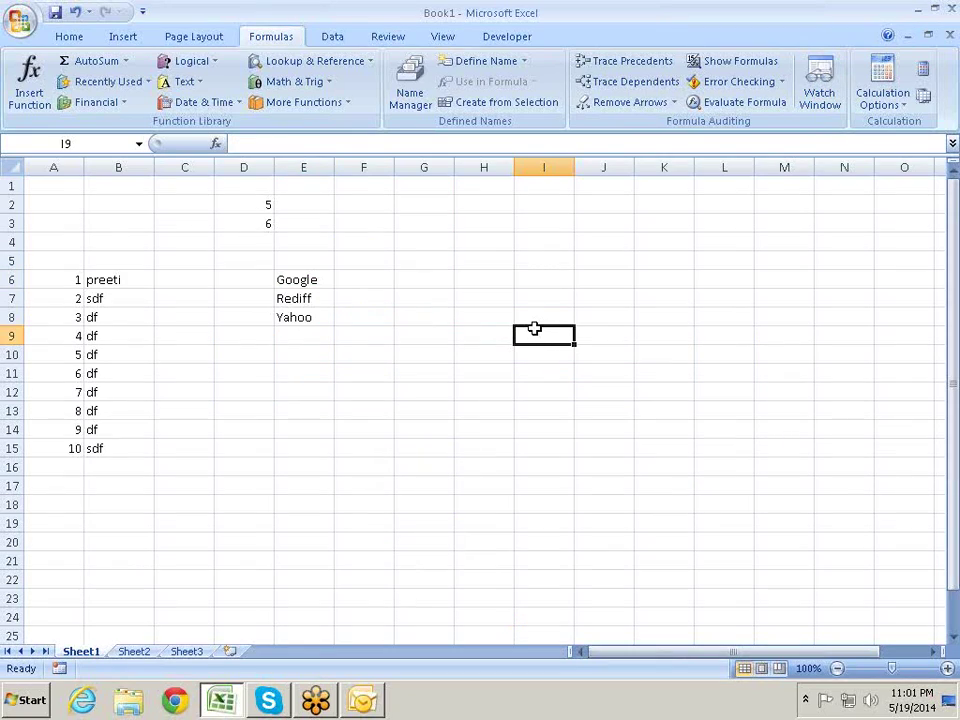
pyautogui.click(364, 292)
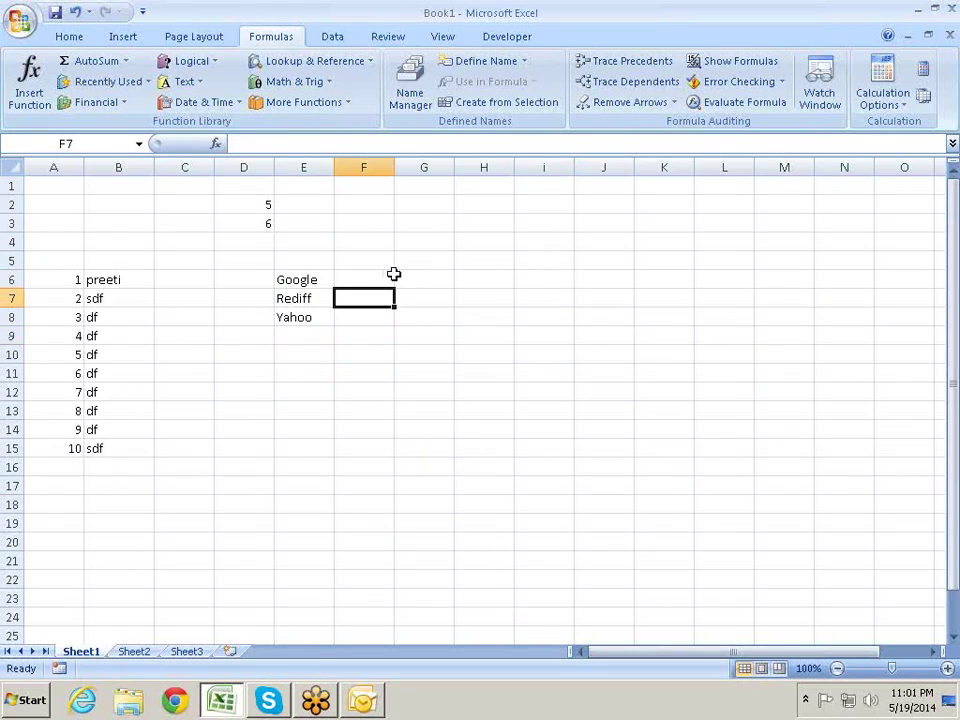
pyautogui.click(377, 273)
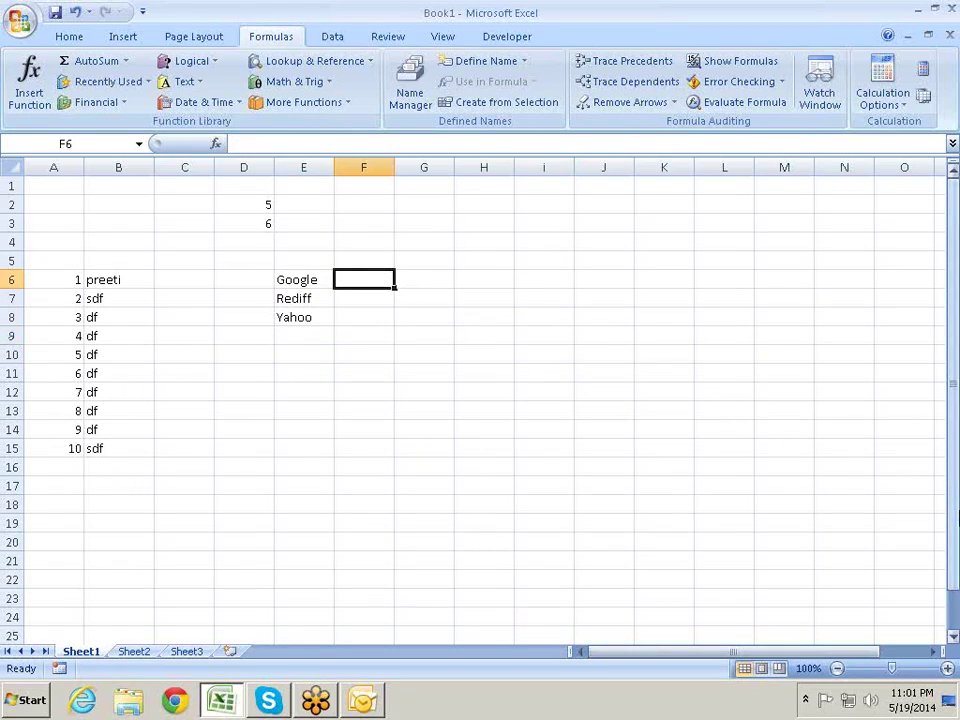
pyautogui.write('=hy')
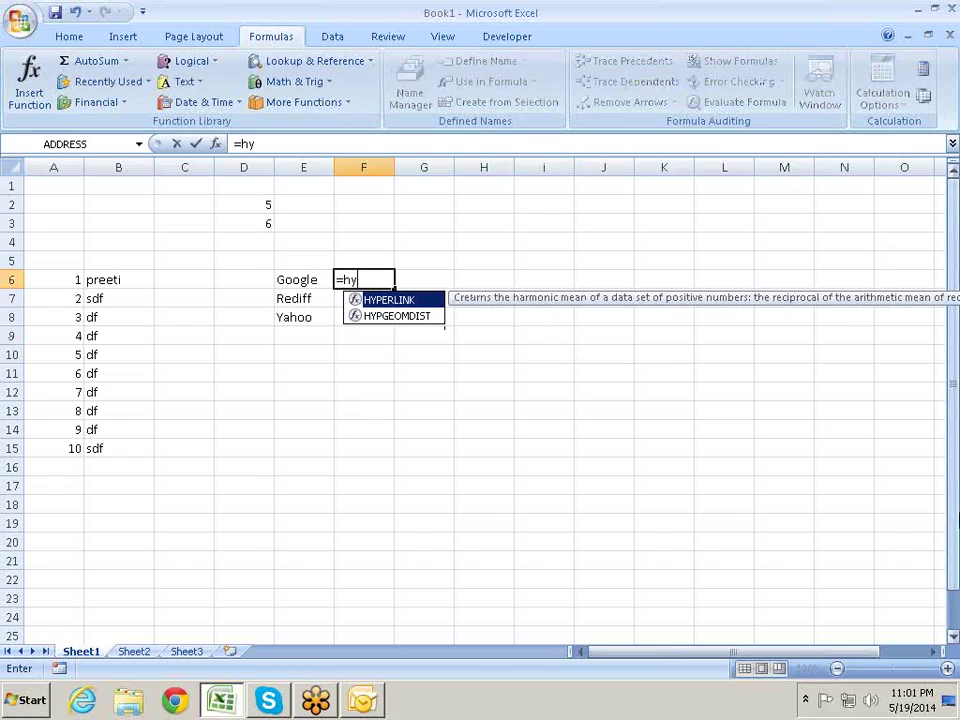
pyautogui.press('Tab')
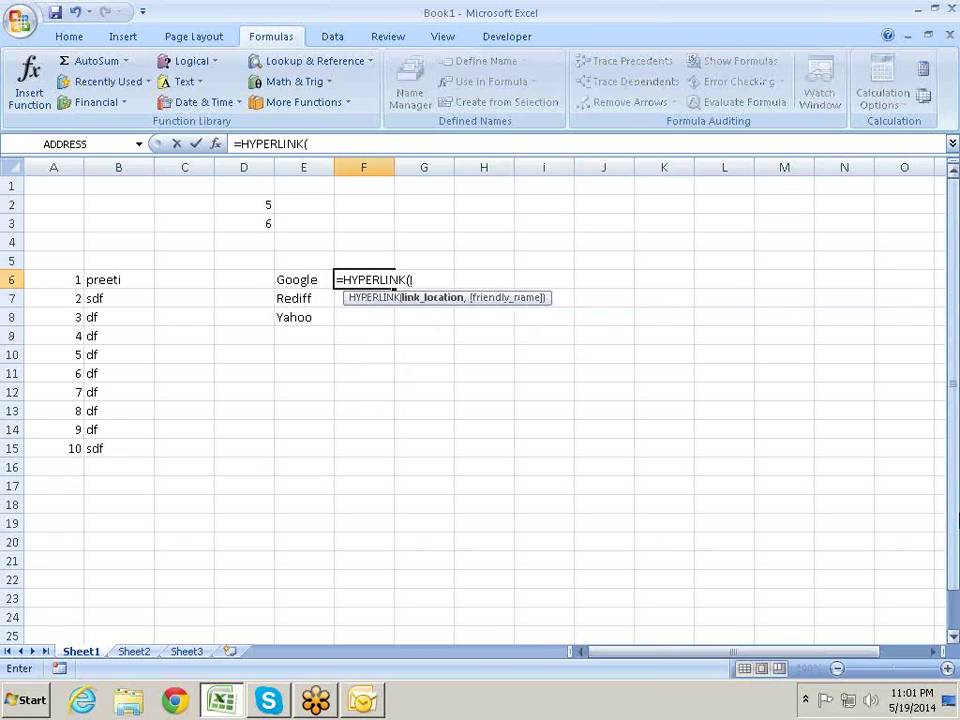
pyautogui.write('"')
pyautogui.write('https://www.google.co.in')
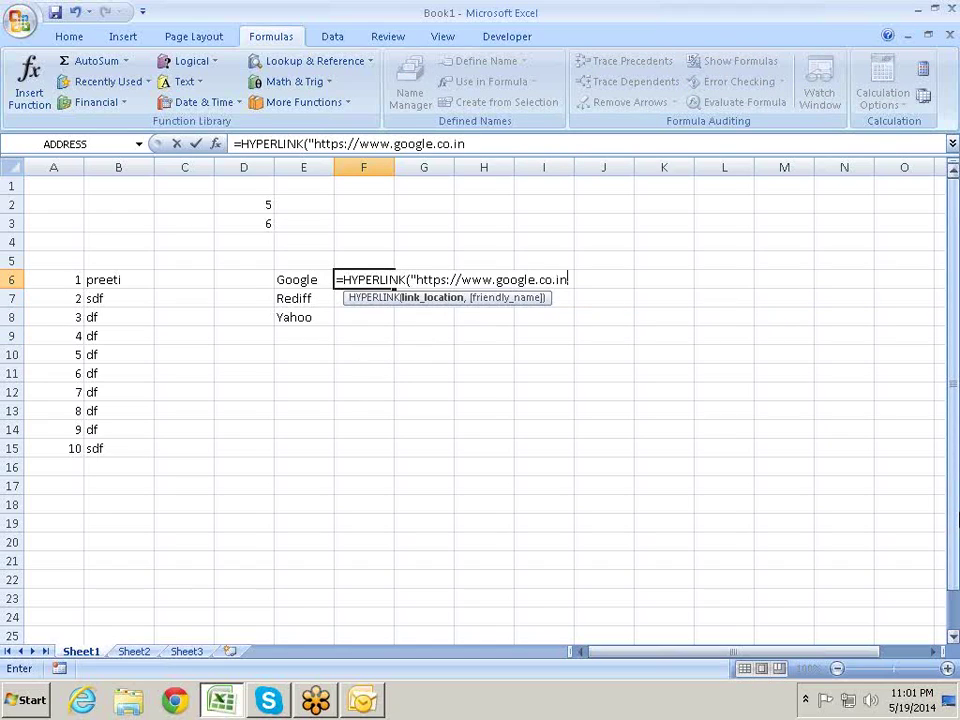
pyautogui.write('",')
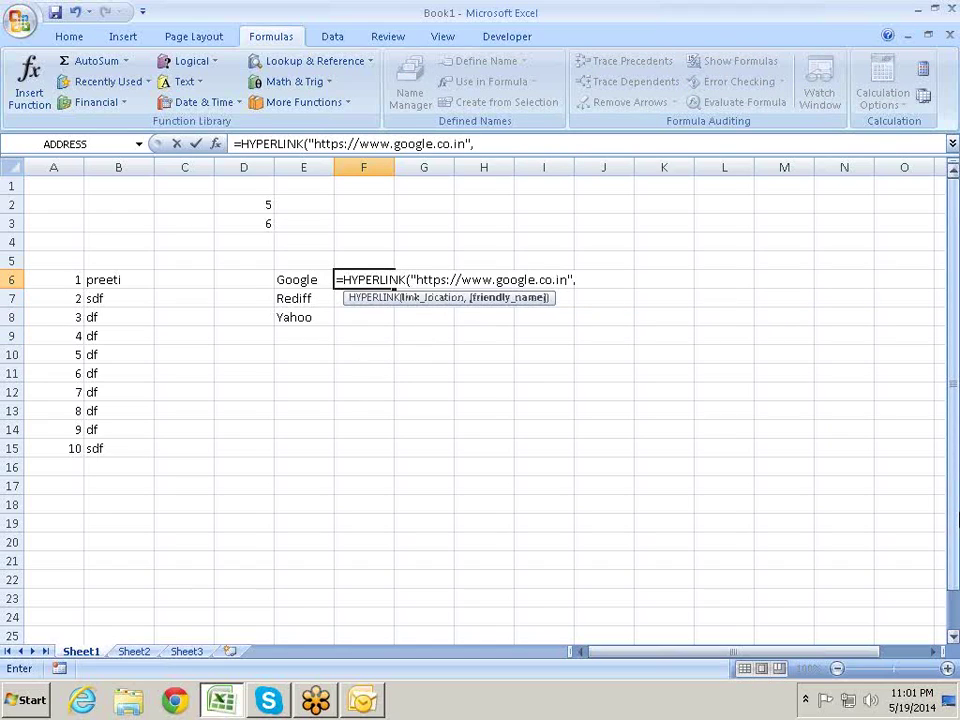
pyautogui.write('"F')
pyautogui.press('BackSpace')
pyautogui.press('BackSpace')
pyautogui.press('BackSpace')
pyautogui.press('BackSpace')
pyautogui.write('Go"')
pyautogui.click(497, 279)
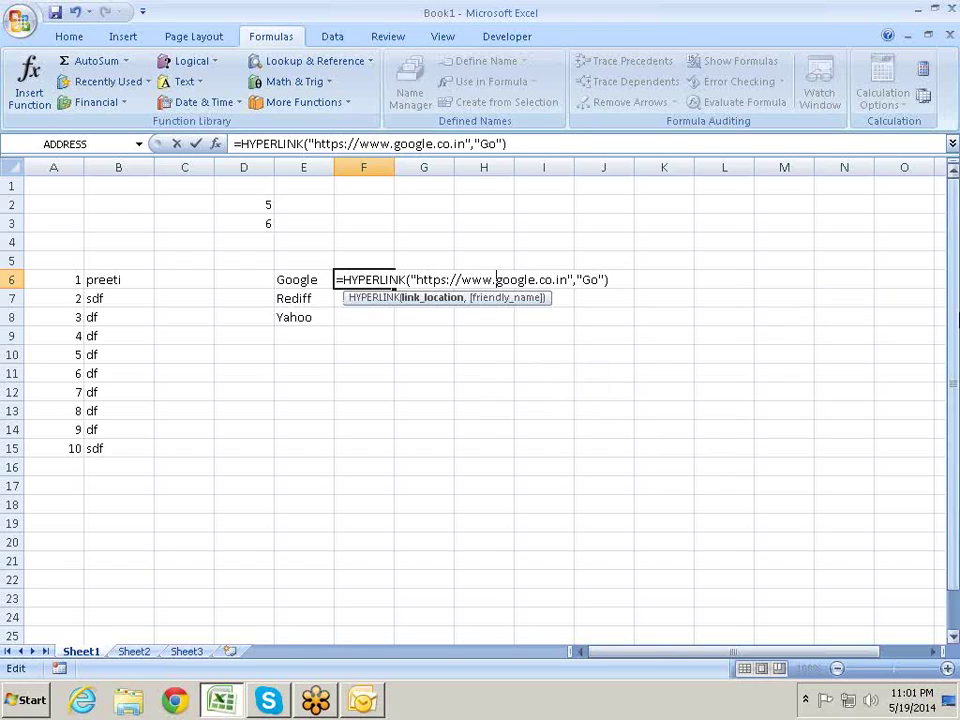
pyautogui.write('"')
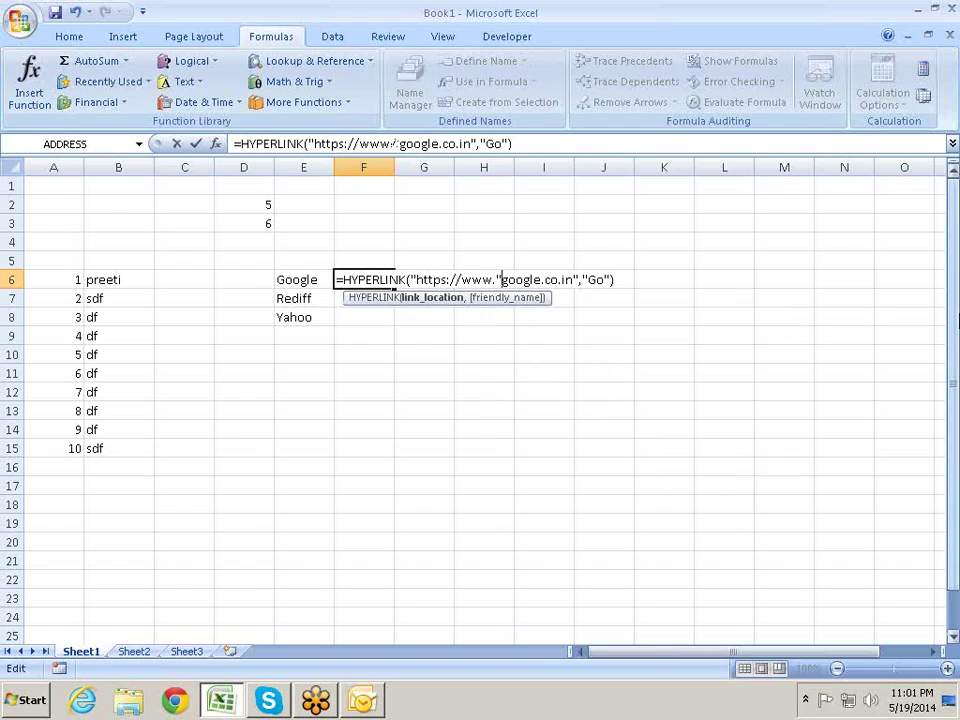
pyautogui.write('&')
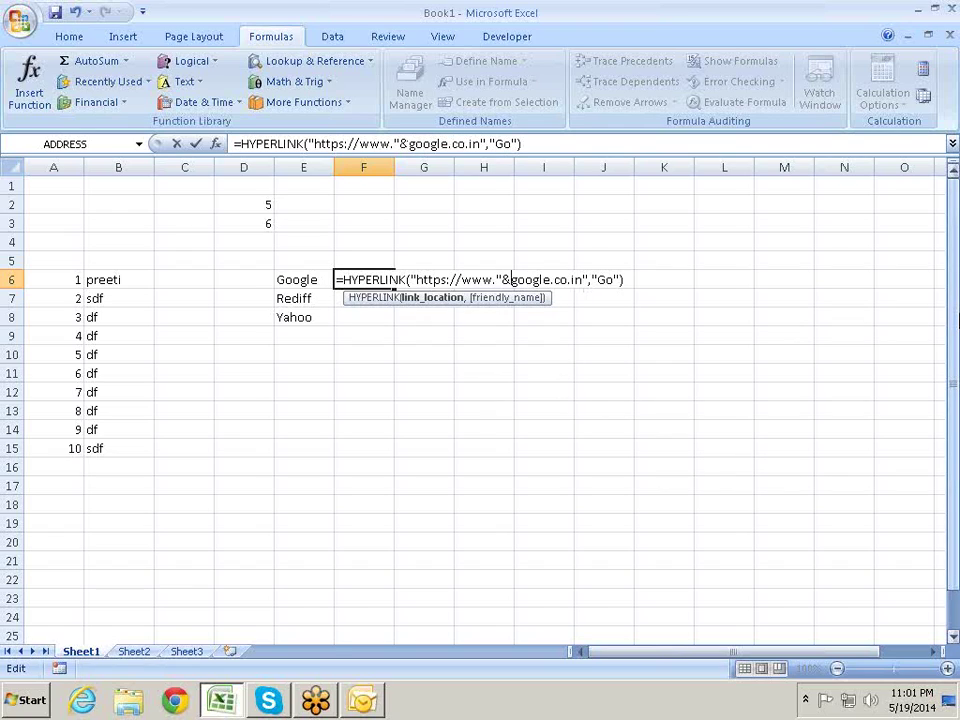
pyautogui.click(308, 280)
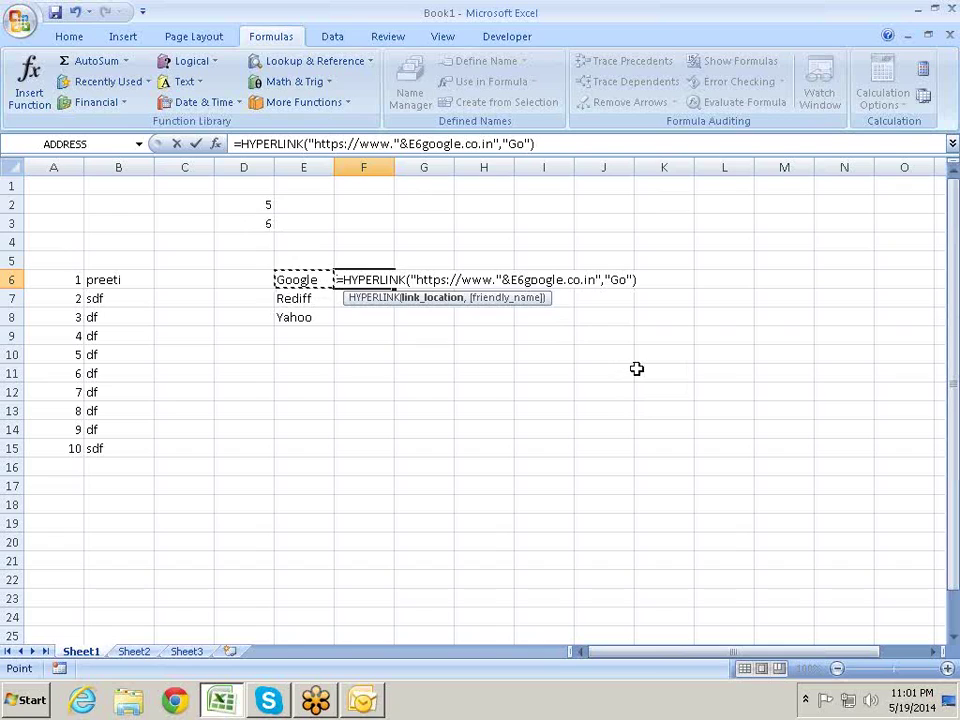
pyautogui.write('&')
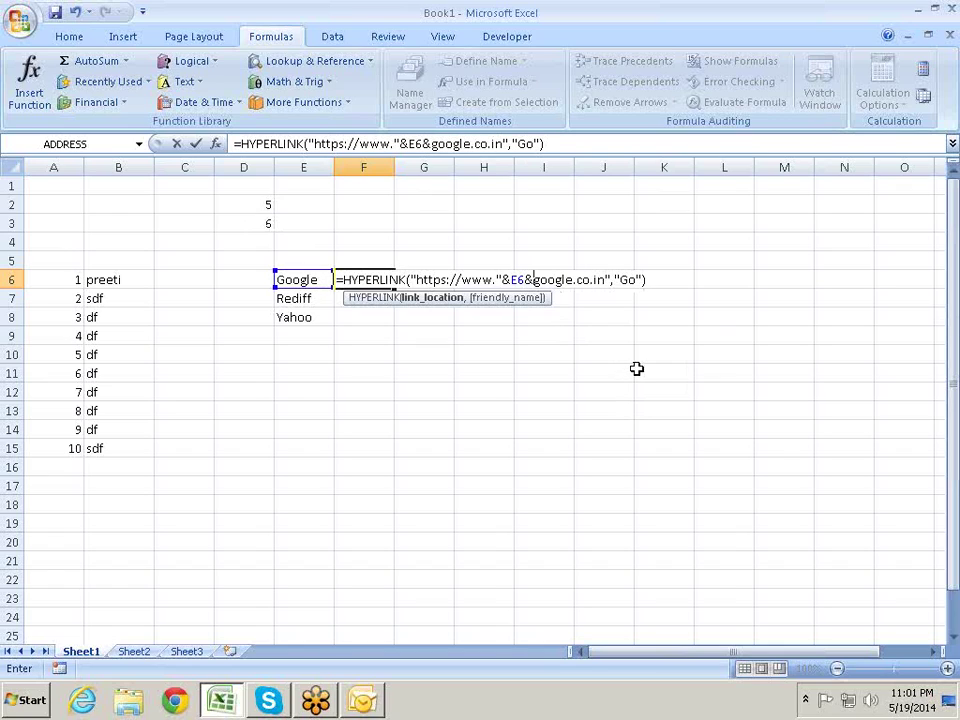
pyautogui.write('"')
pyautogui.press('Delete')
pyautogui.press('Delete')
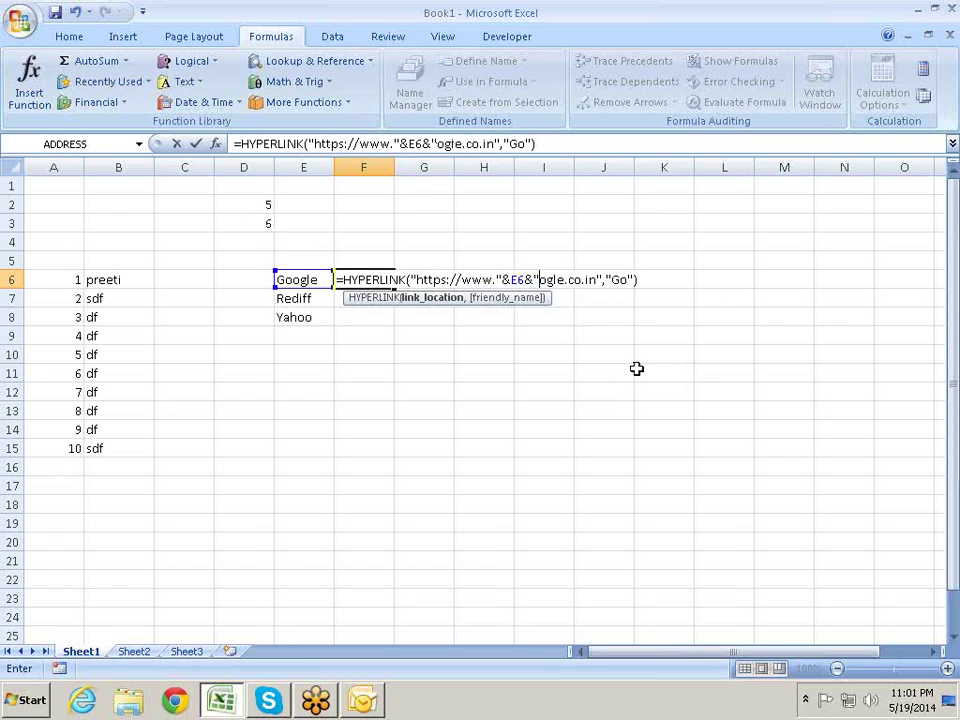
pyautogui.press('Delete')
pyautogui.press('Delete')
pyautogui.press('Delete')
pyautogui.press('Delete')
pyautogui.press('Delete')
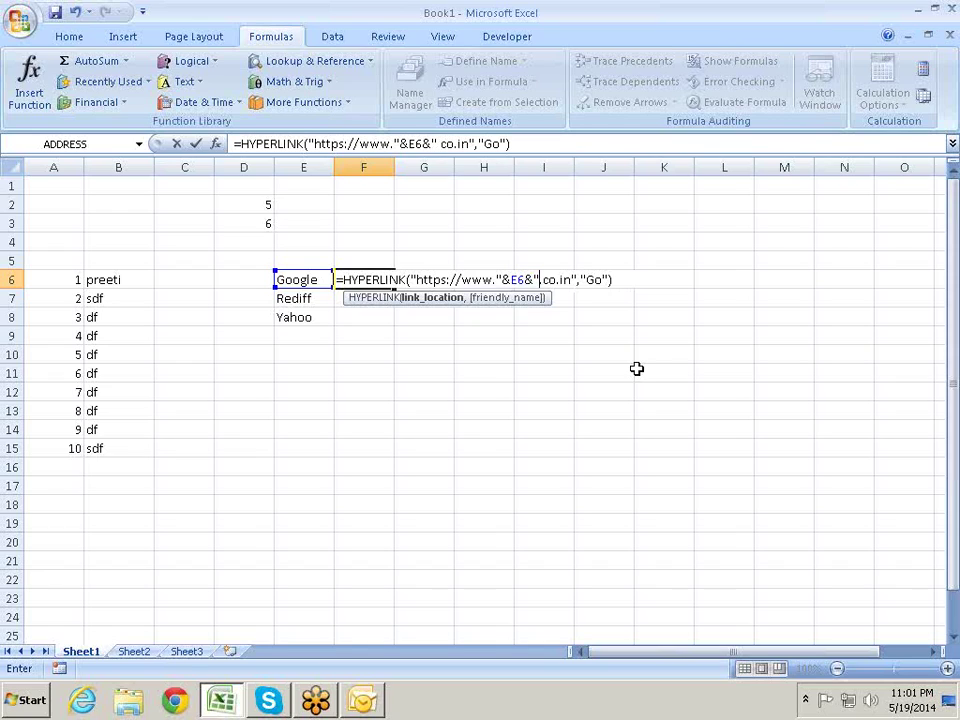
pyautogui.press('Return')
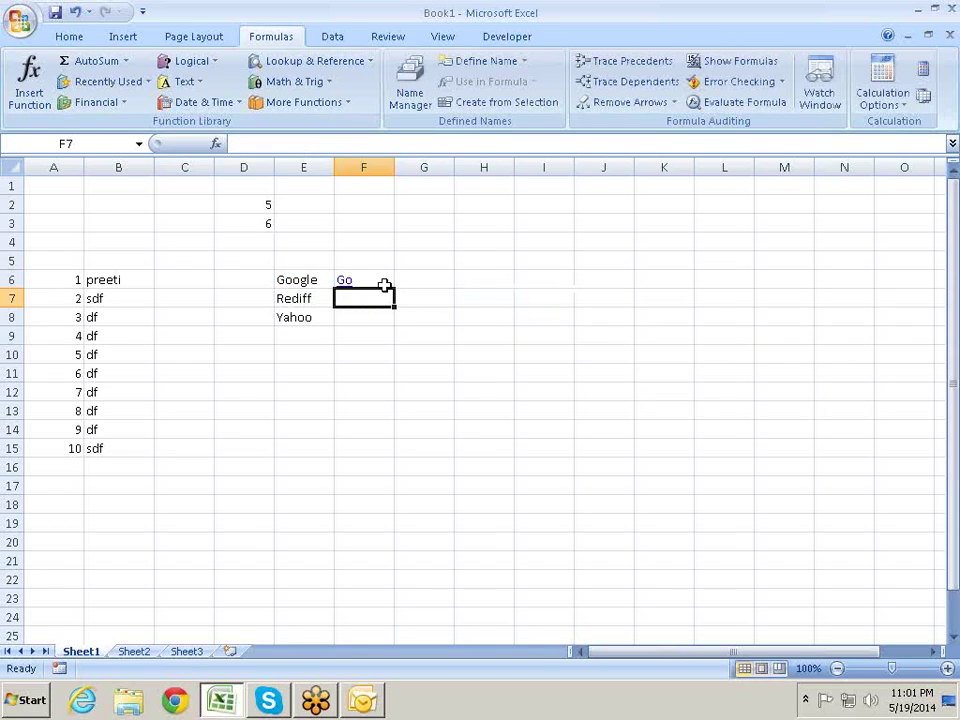
# Step: Fill the Go formula down to F8, then test F7's Rediff link and dismiss its error
pyautogui.click(385, 274)
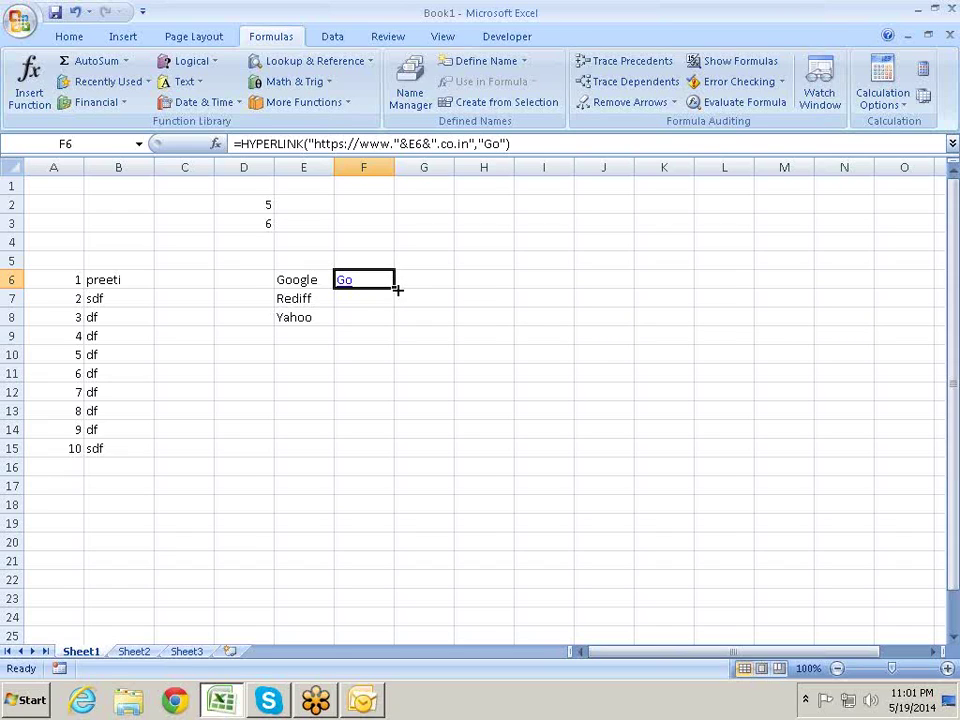
pyautogui.moveTo(393, 287); pyautogui.dragTo(400, 336)
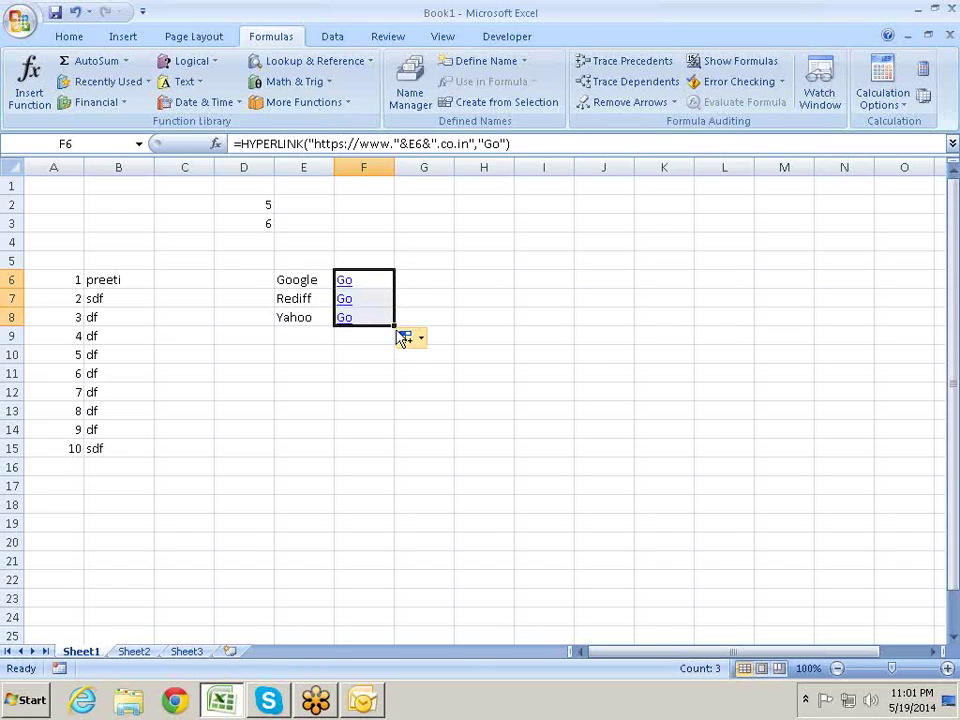
pyautogui.click(488, 321)
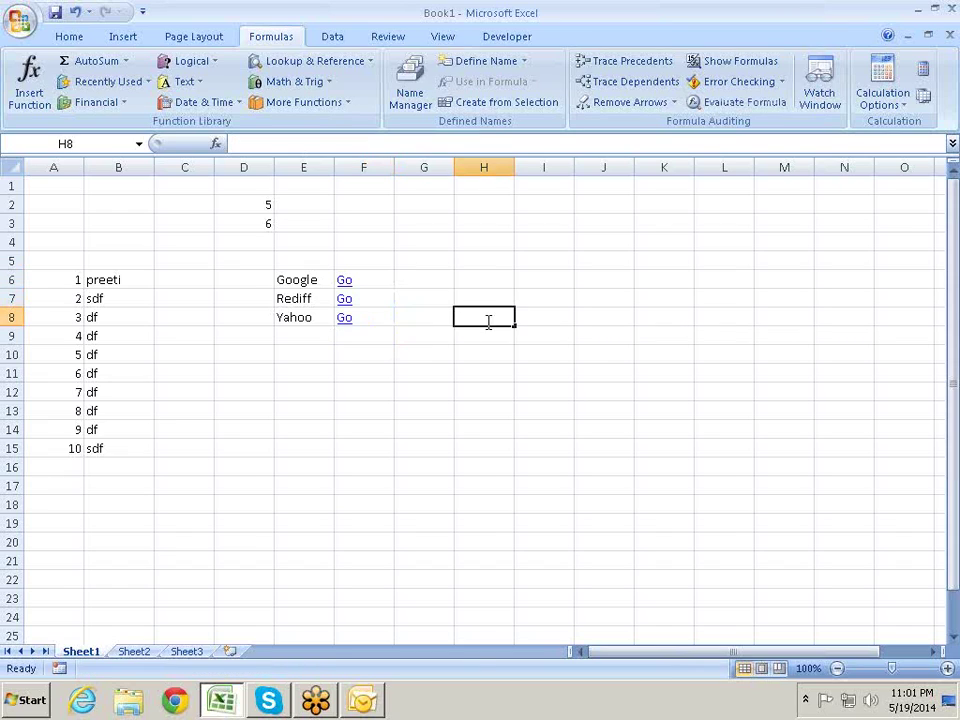
pyautogui.click(345, 299)
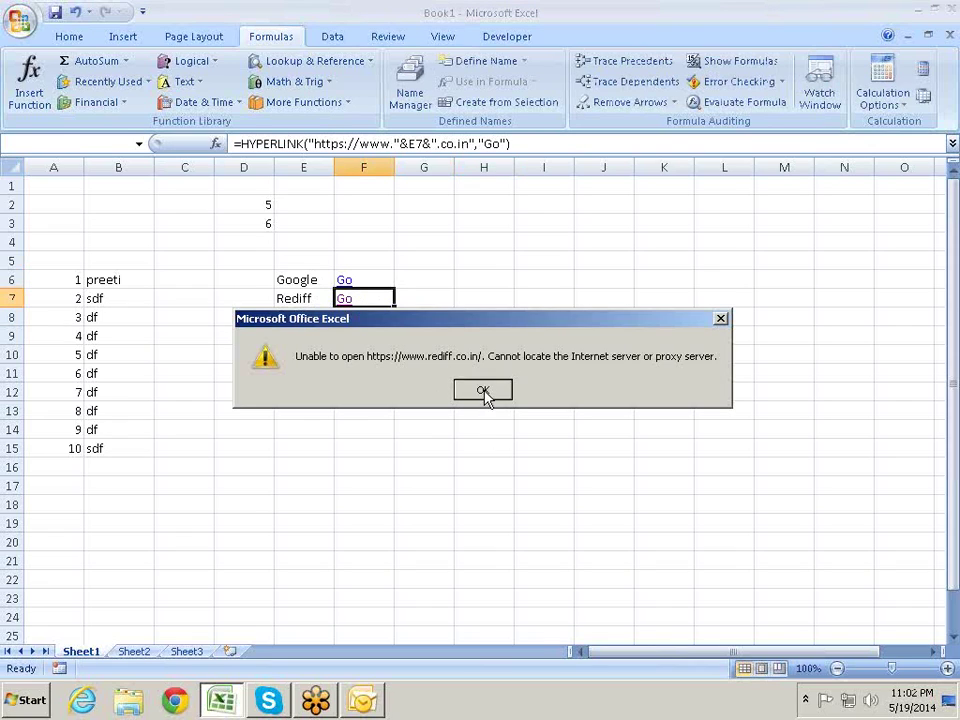
pyautogui.click(485, 393)
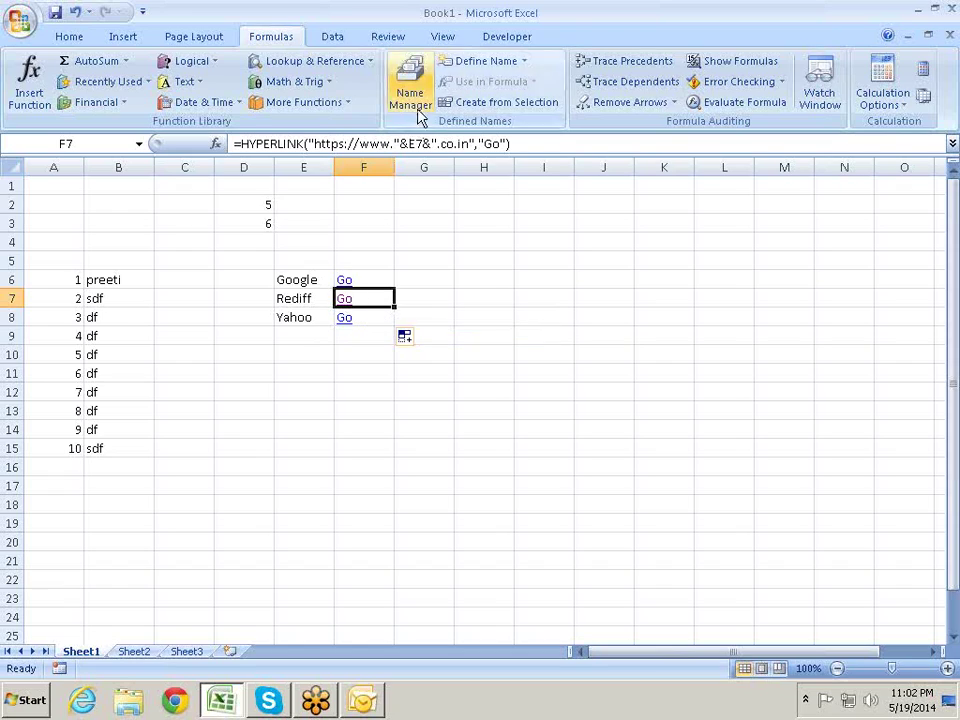
# Step: Change F7's Rediff link ending from .co.in to .com, then fill it up into F6
pyautogui.click(472, 143)
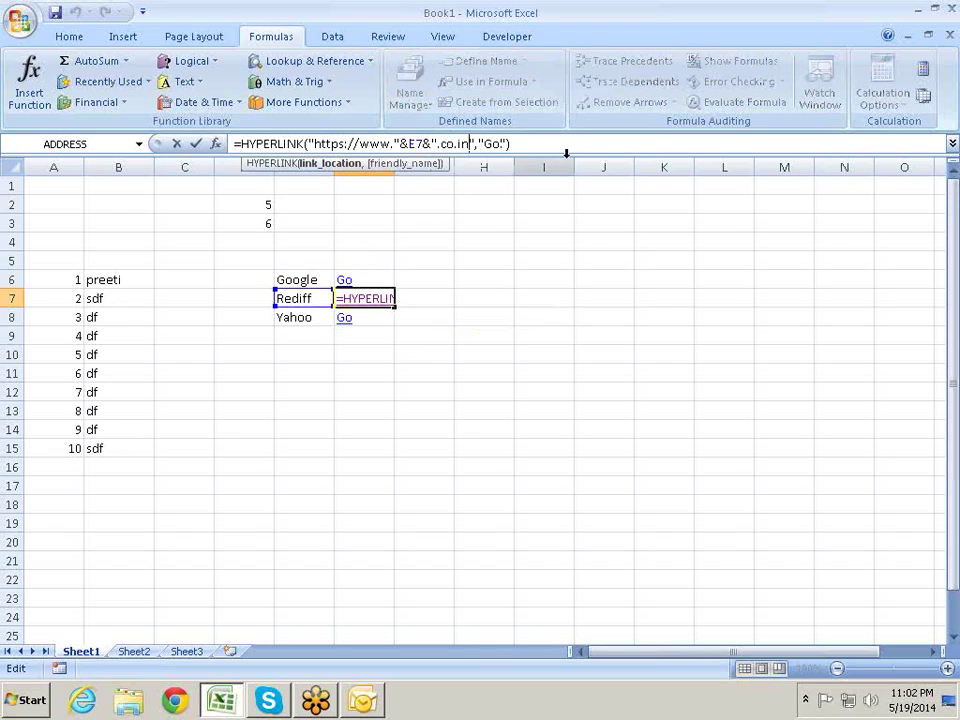
pyautogui.press('BackSpace')
pyautogui.press('BackSpace')
pyautogui.press('BackSpace')
pyautogui.press('BackSpace')
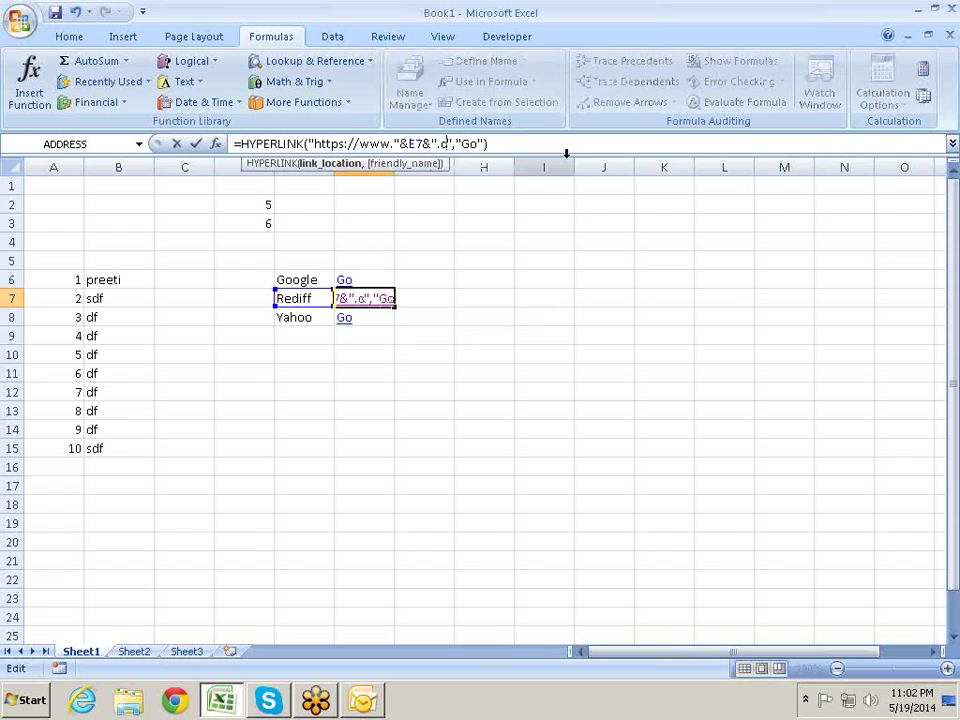
pyautogui.write('om')
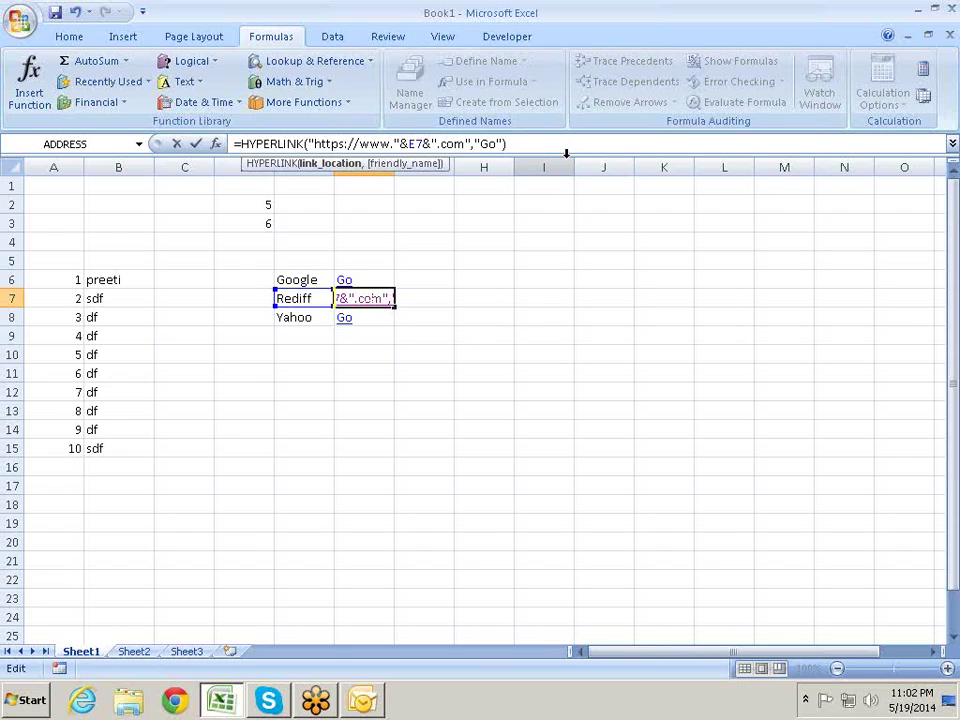
pyautogui.press('Return')
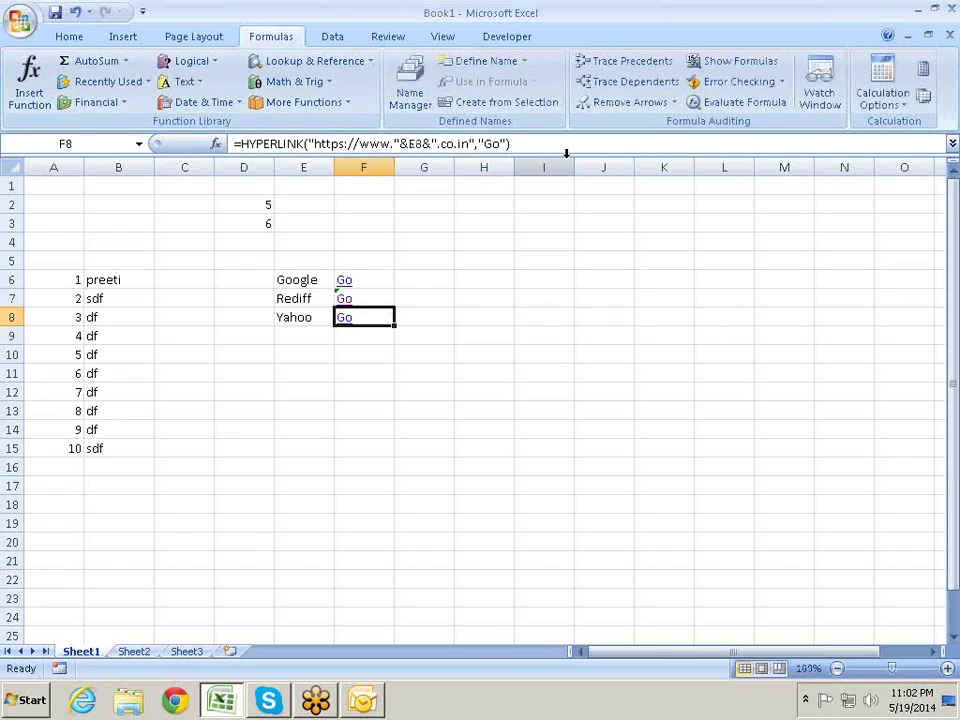
pyautogui.press('Up')
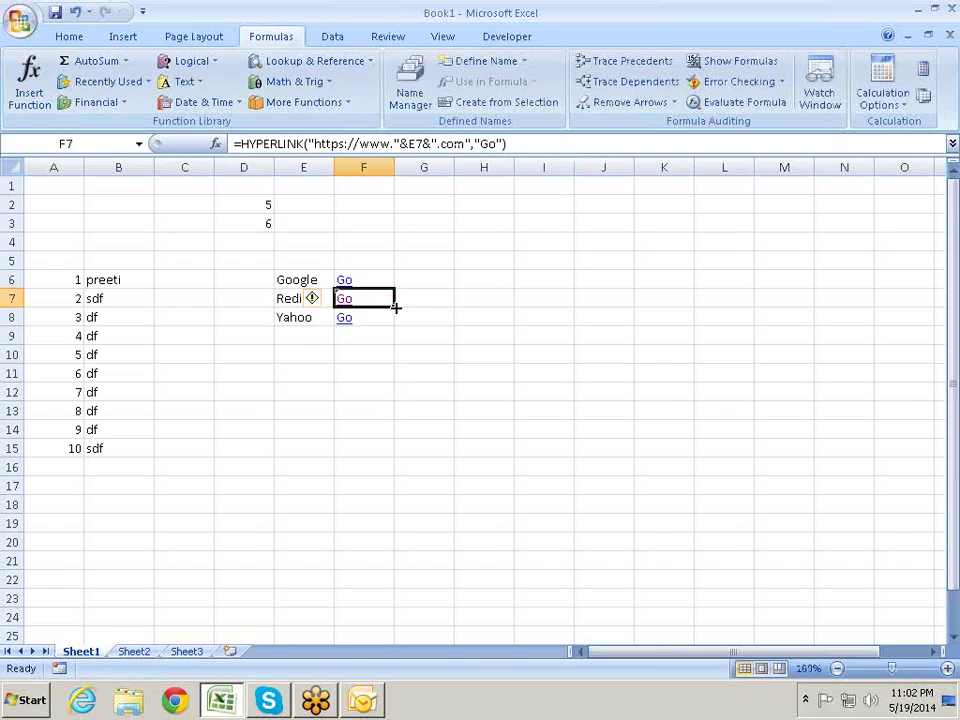
pyautogui.moveTo(396, 309)
pyautogui.mouseDown()
pyautogui.moveTo(387, 270)
pyautogui.moveTo(398, 326)
pyautogui.mouseUp()
# Step: Fill the .com formula down into F8 and test F6's Google Go link
pyautogui.click(540, 317)
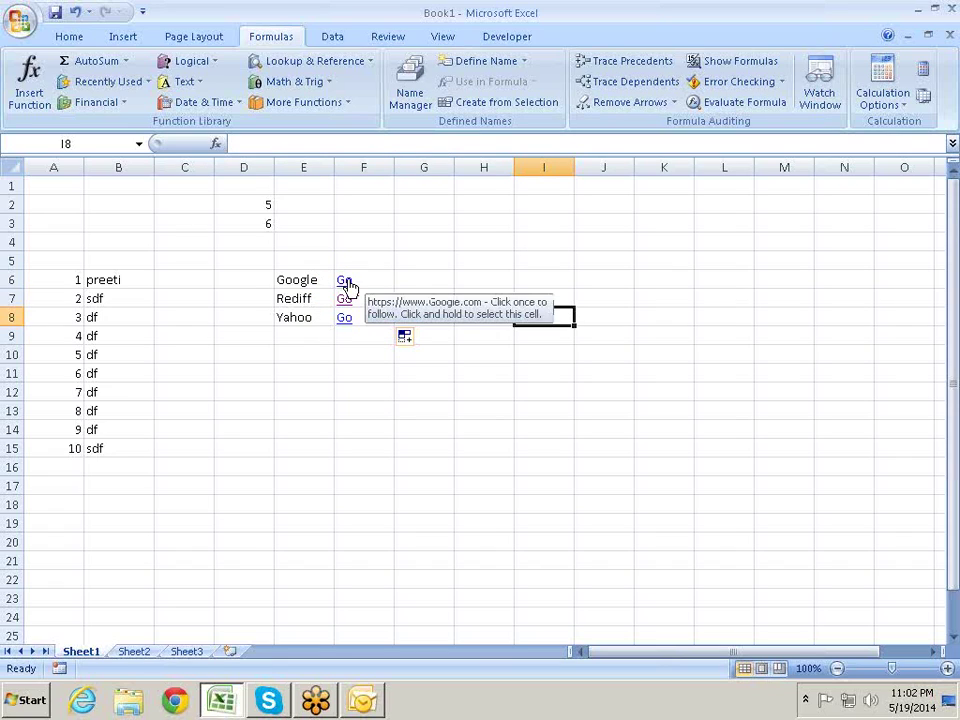
pyautogui.click(346, 283)
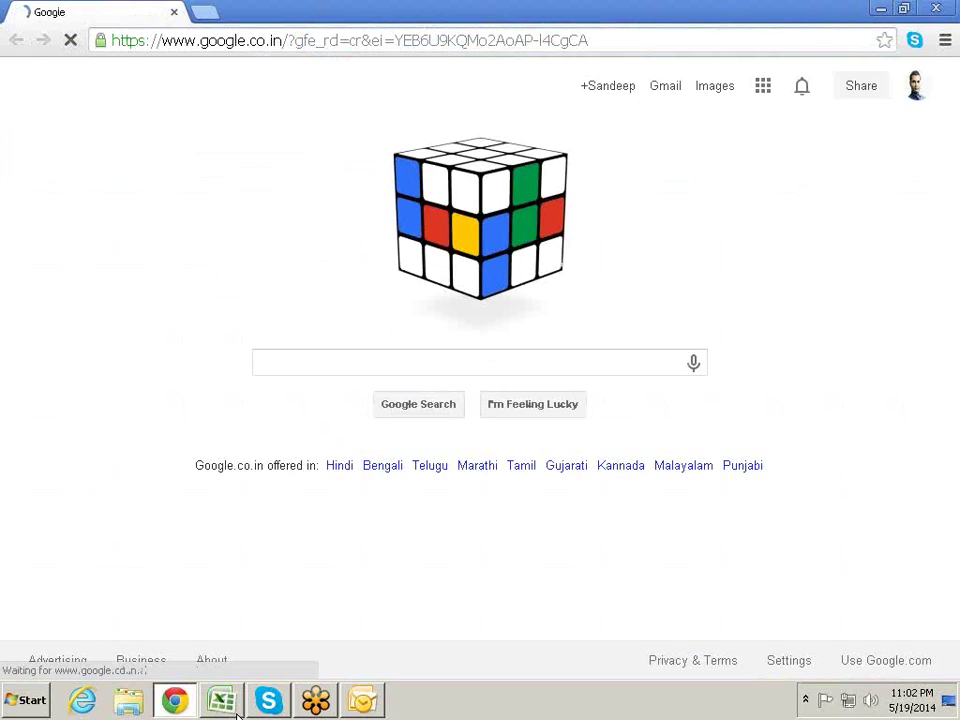
pyautogui.click(236, 708)
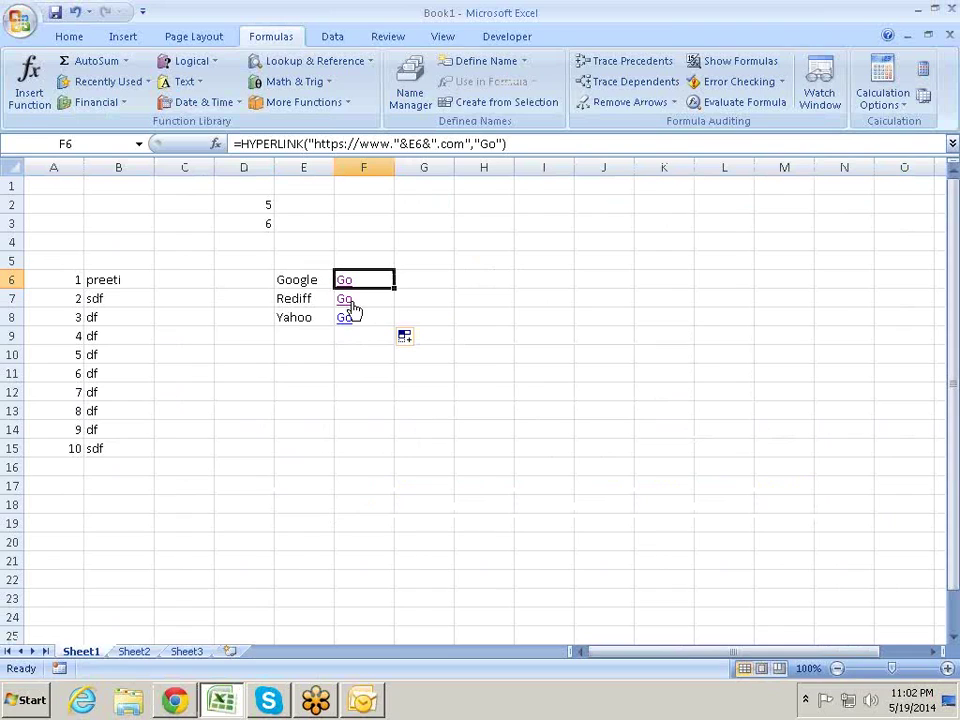
# Step: Follow F7's Rediff Go link, accept the security alert, and follow it again
pyautogui.click(343, 299)
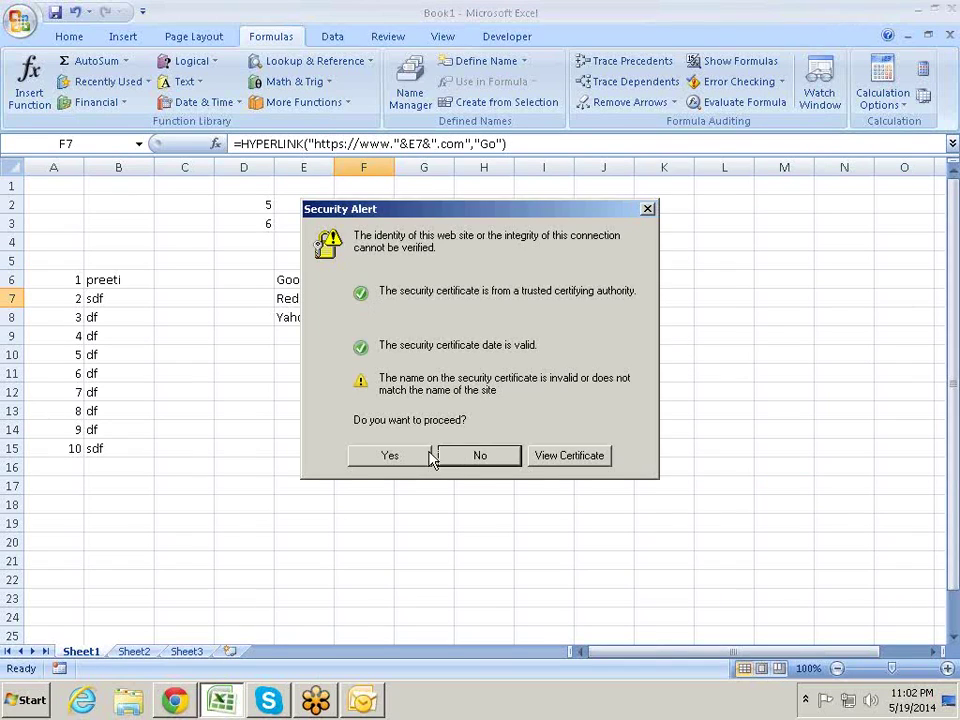
pyautogui.click(418, 451)
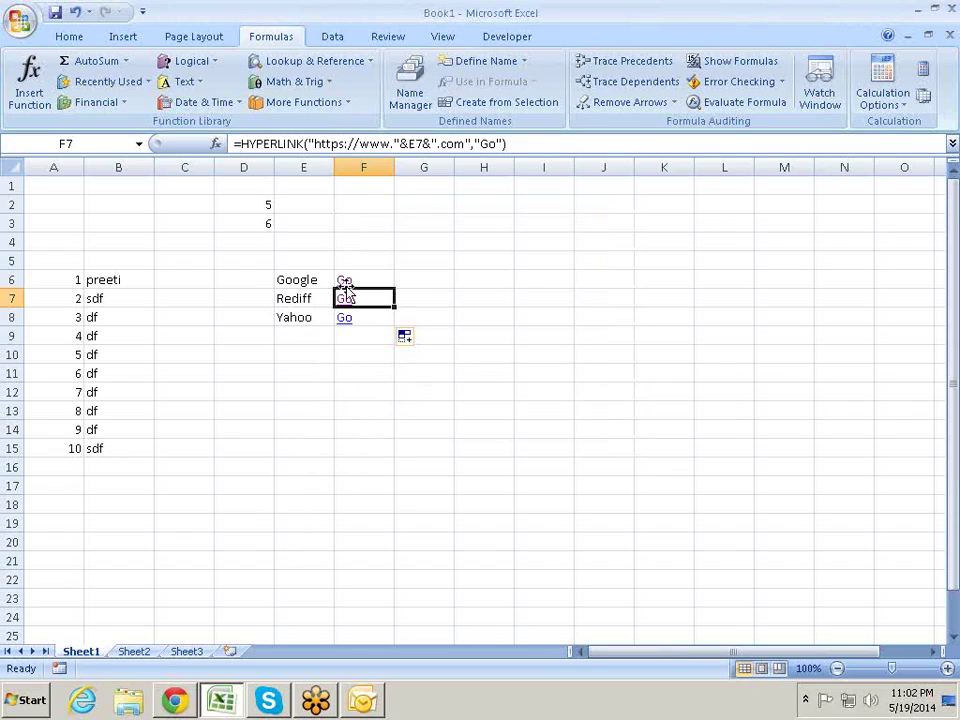
pyautogui.click(344, 299)
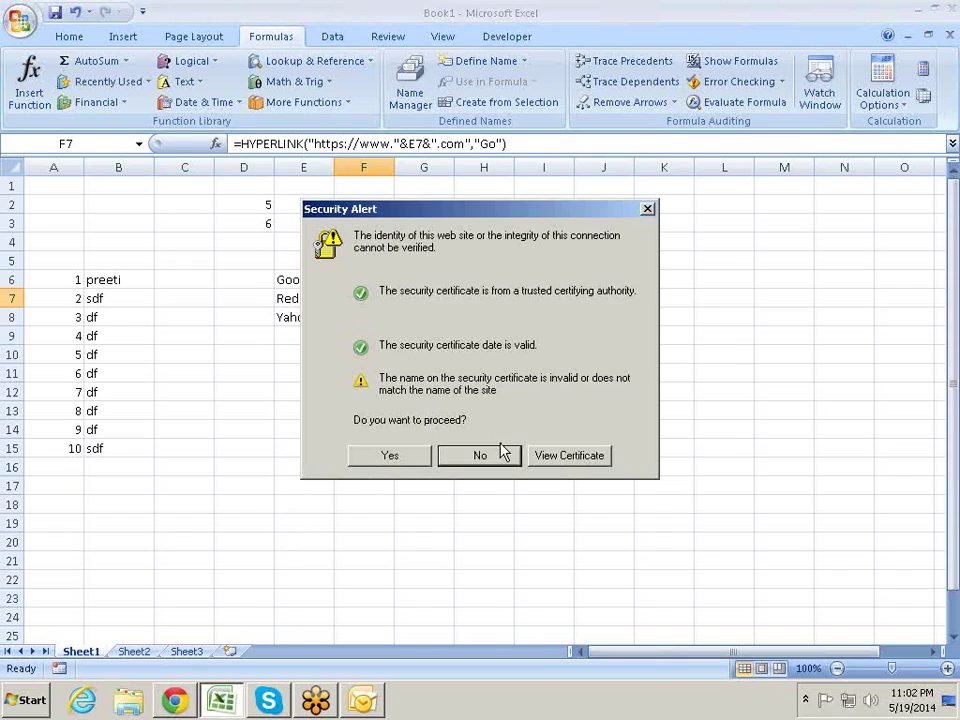
# Step: Import the Rediff site's certificate with automatic store selection, then accept the security alert
pyautogui.click(576, 460)
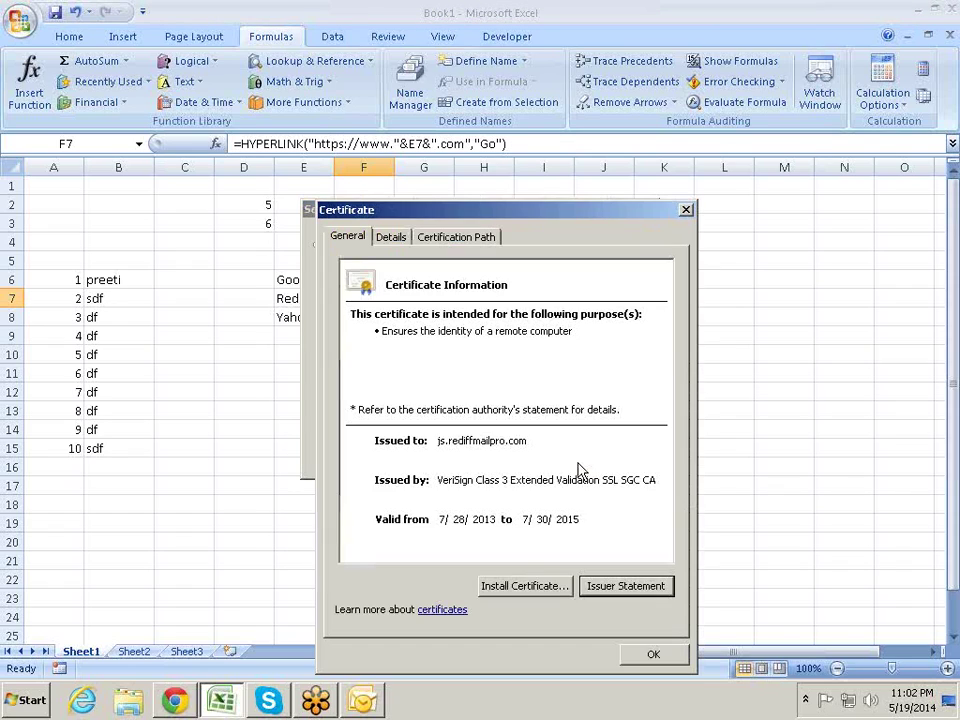
pyautogui.click(535, 589)
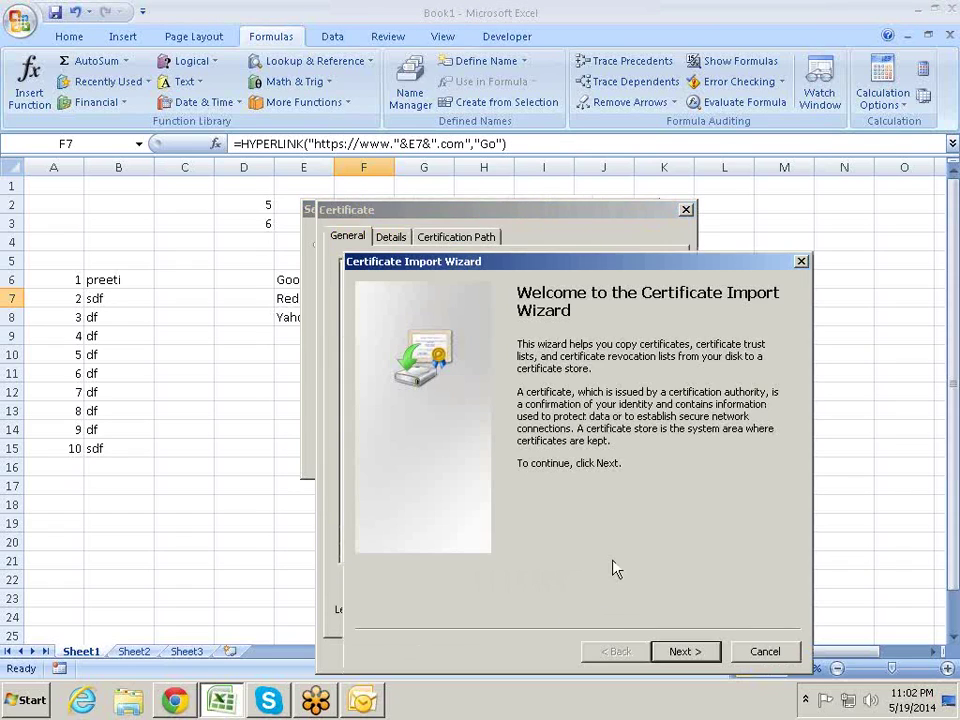
pyautogui.click(683, 650)
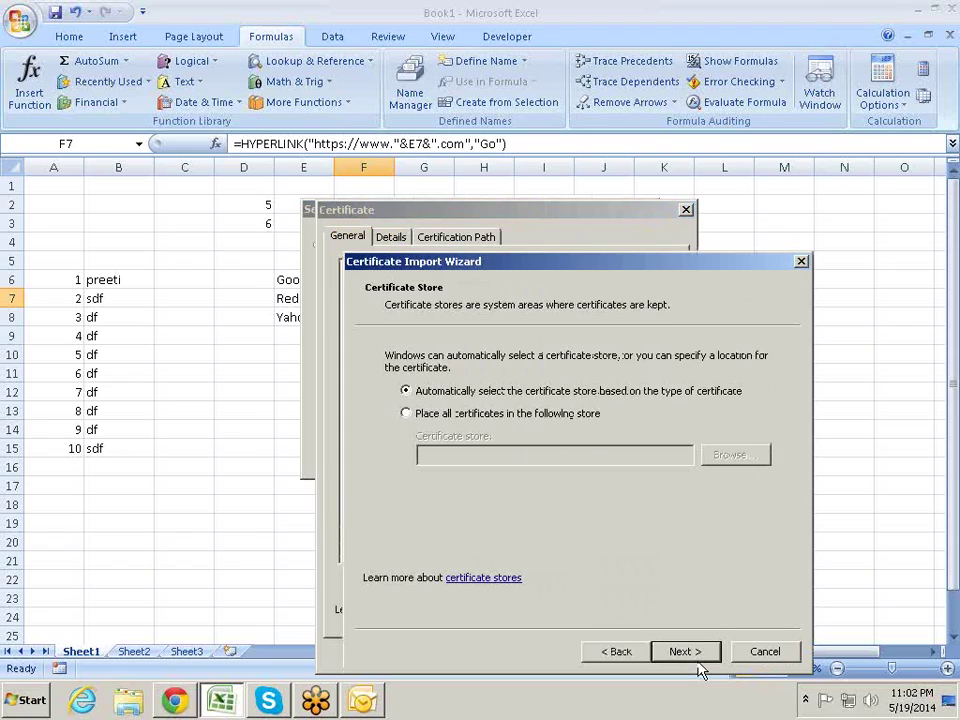
pyautogui.click(698, 661)
pyautogui.click(698, 658)
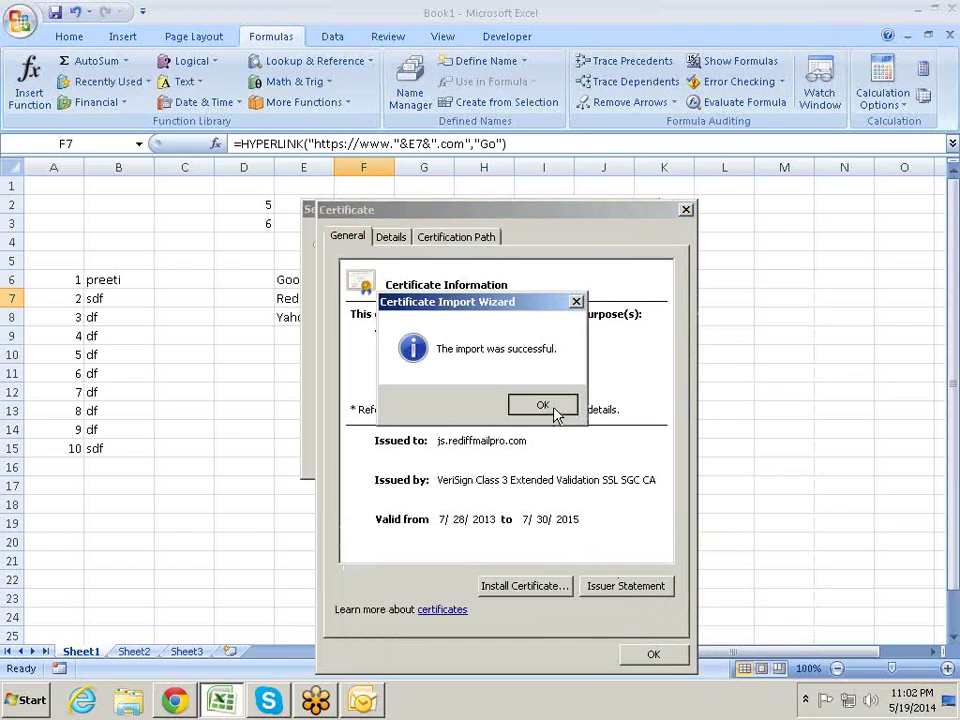
pyautogui.click(553, 406)
pyautogui.click(655, 656)
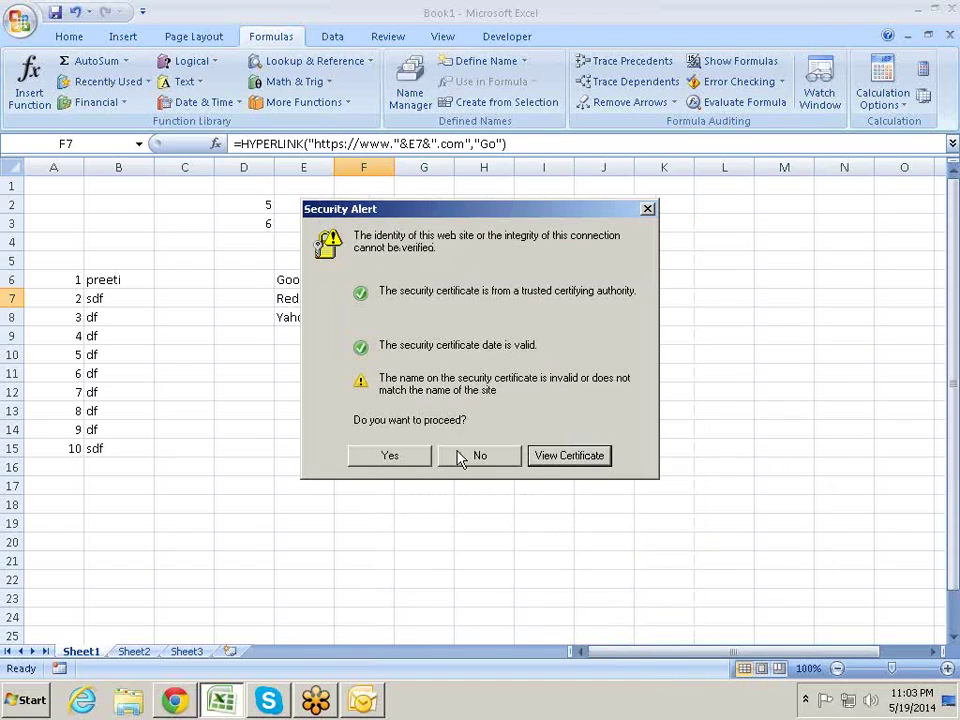
pyautogui.click(418, 458)
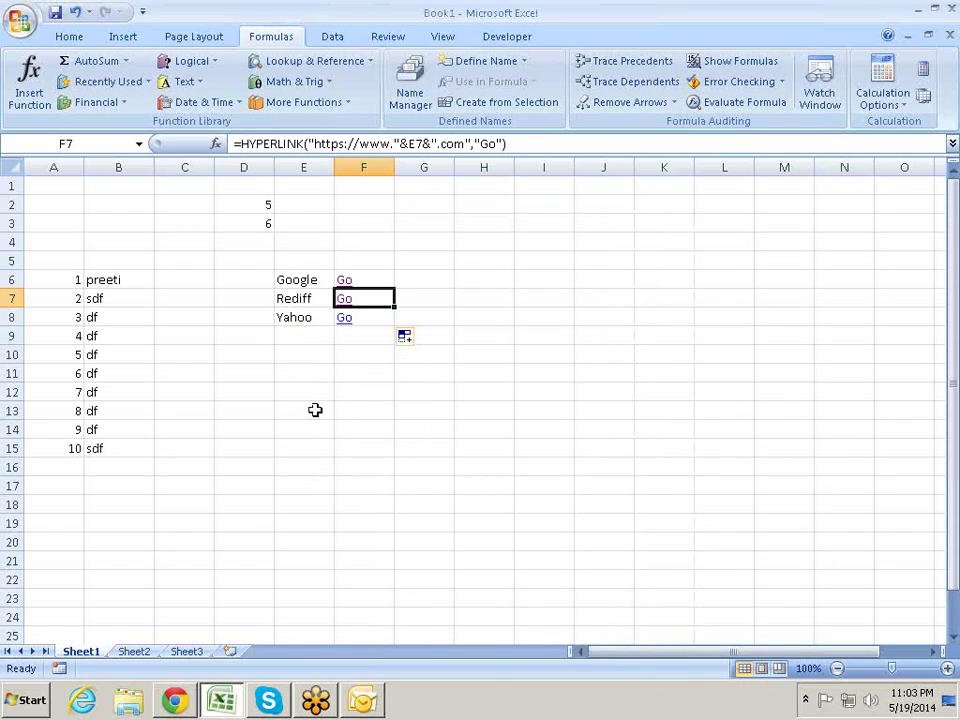
pyautogui.click(345, 327)
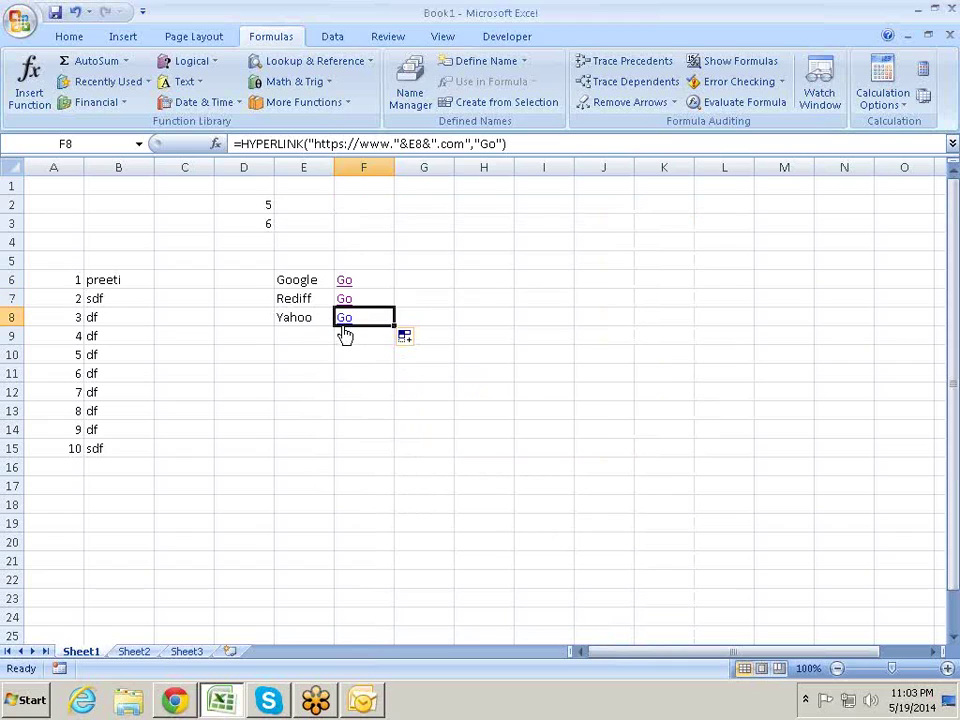
pyautogui.moveTo(347, 331); pyautogui.dragTo(386, 321)
pyautogui.click(345, 318)
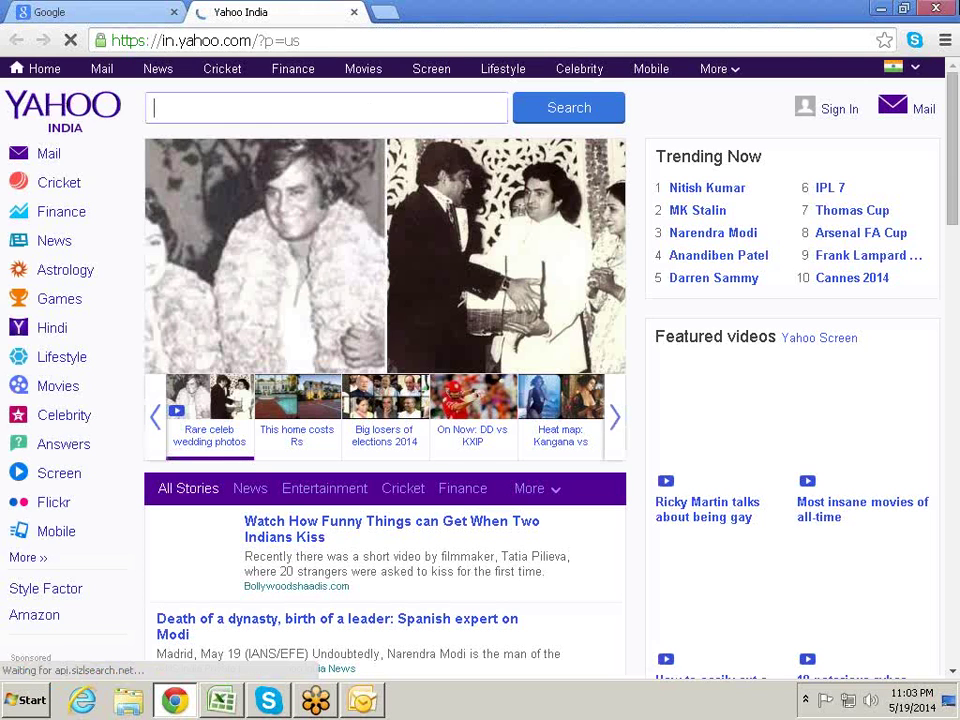
pyautogui.click(937, 8)
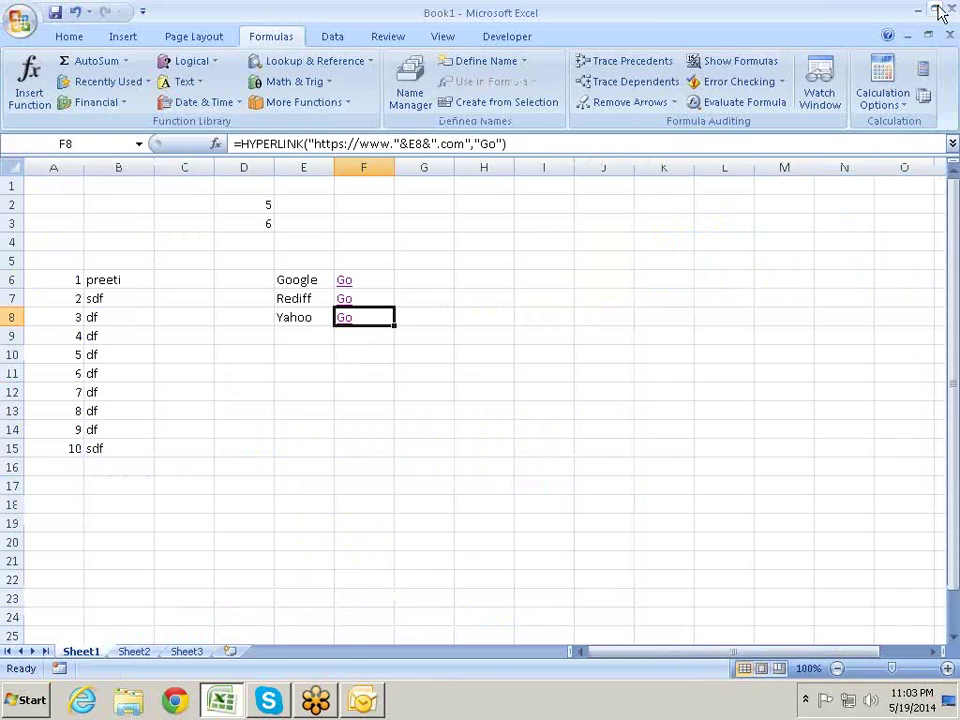
# Step: Overwrite Rediff in cell E7 with the site name snapdeal
pyautogui.click(311, 302)
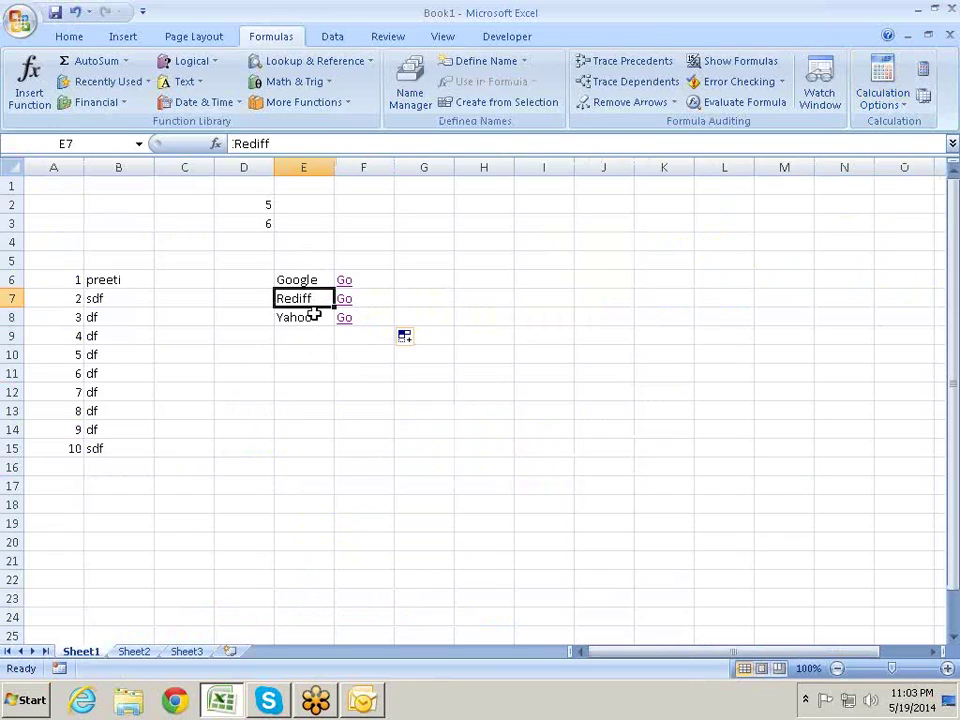
pyautogui.click(315, 315)
pyautogui.click(318, 300)
pyautogui.write('sn')
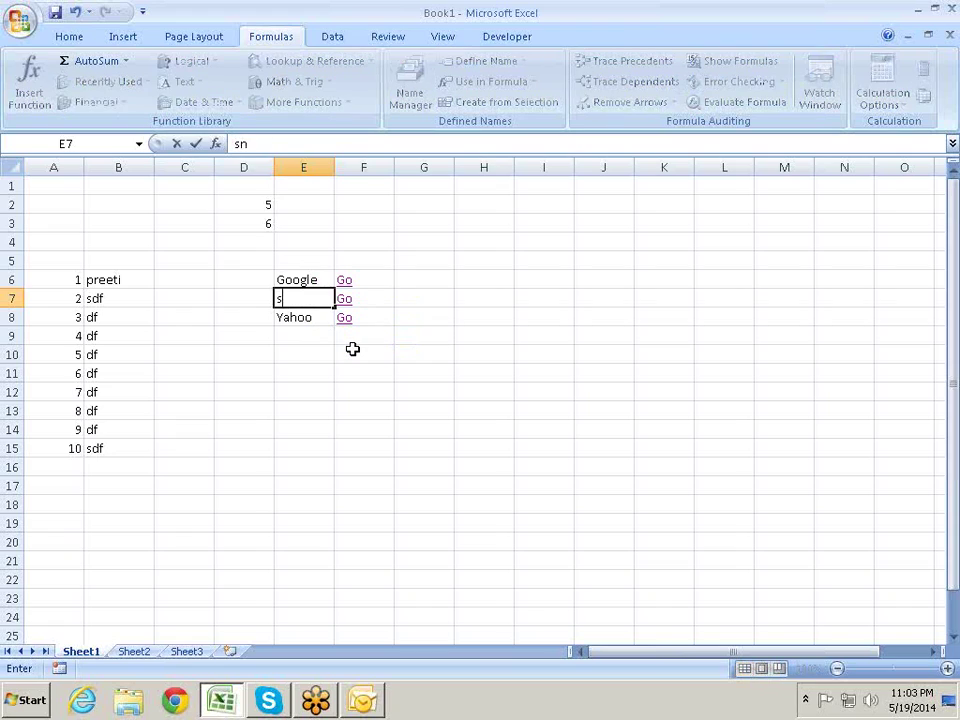
pyautogui.write('apdeal')
pyautogui.press('Return')
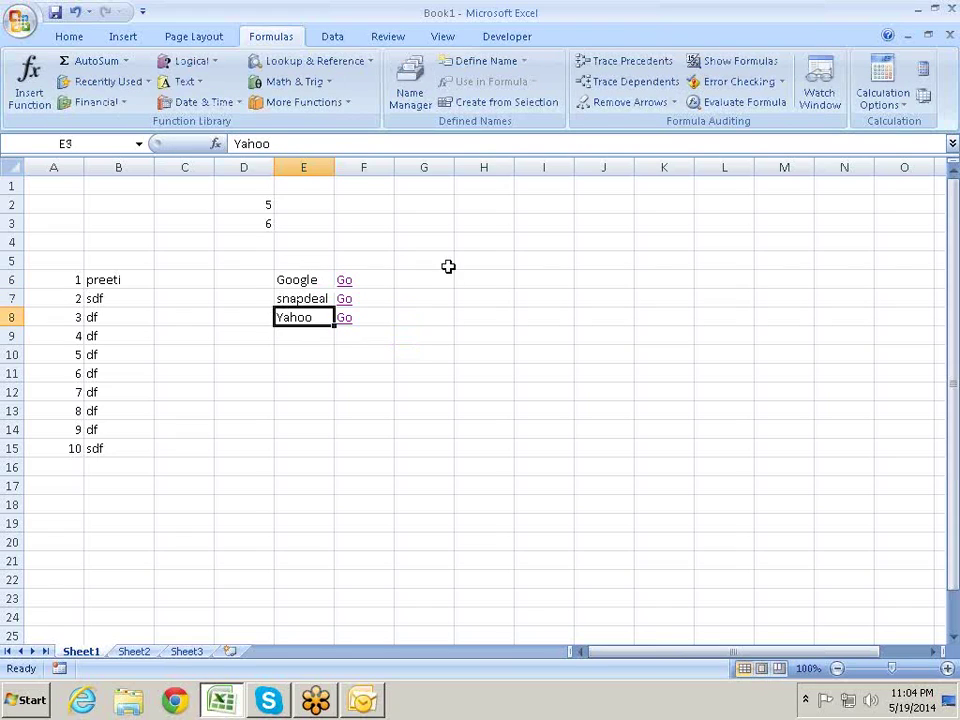
pyautogui.click(341, 305)
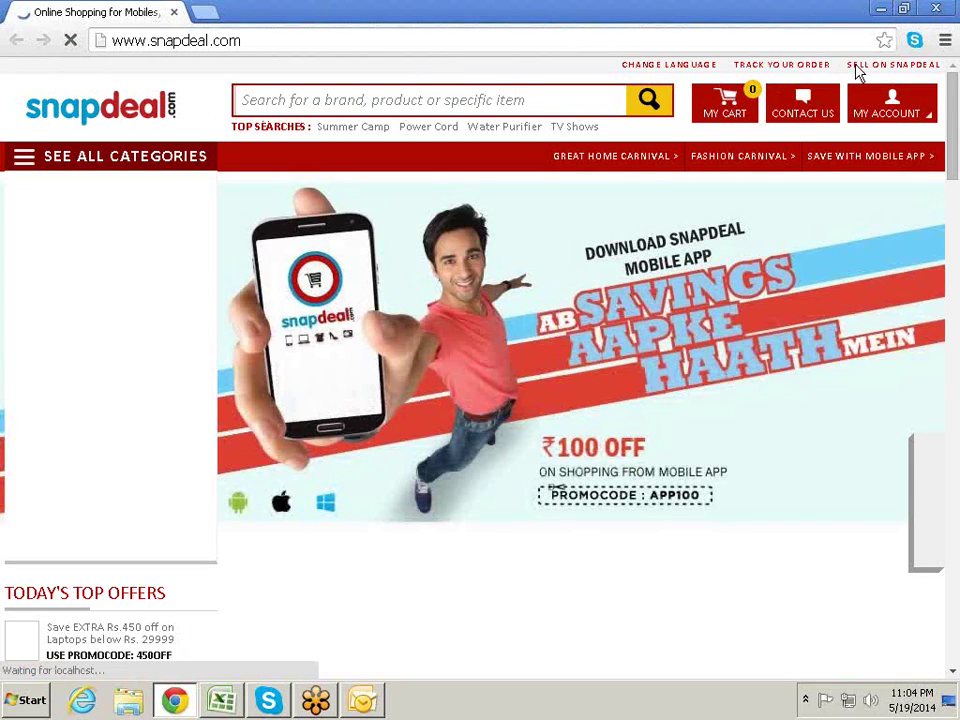
pyautogui.click(936, 9)
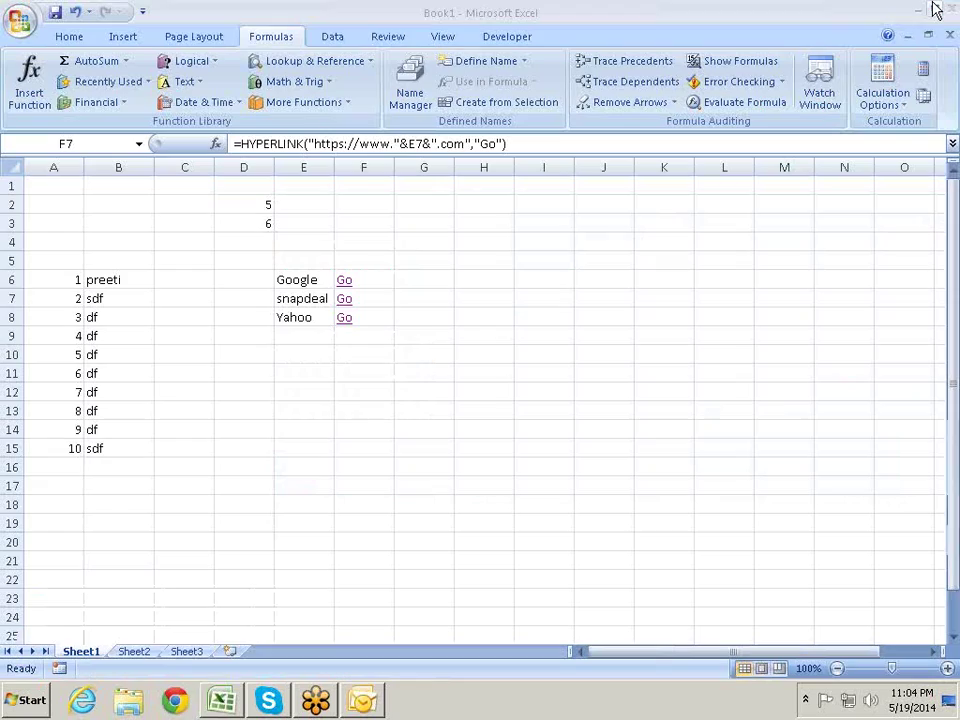
# Step: Copy the site names in E6:E8 and try pasting them toward I6, undoing the attempts
pyautogui.click(630, 348)
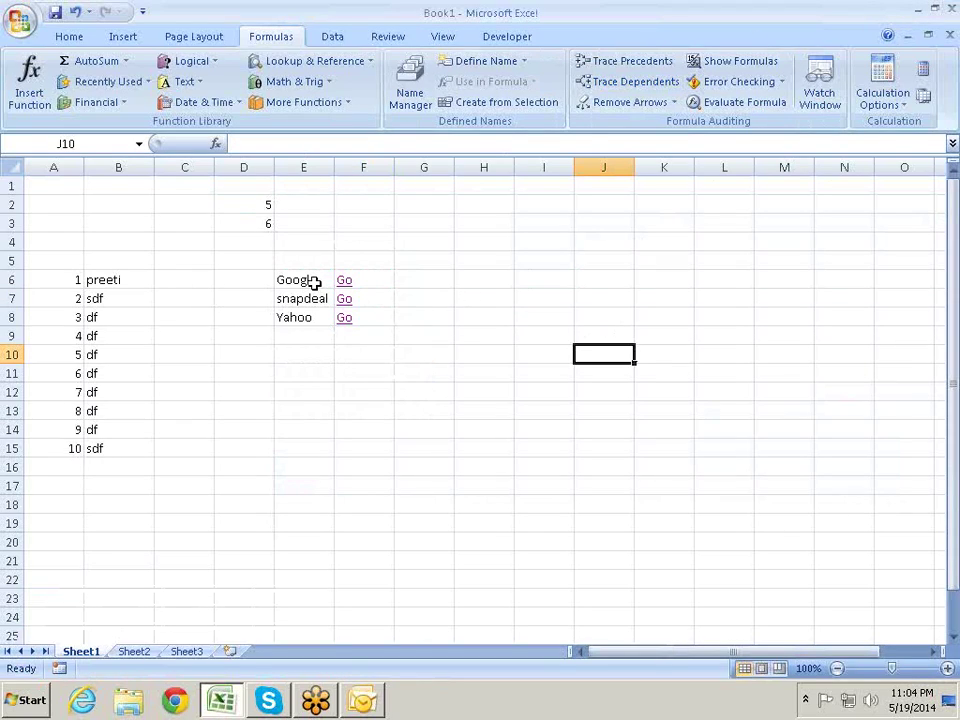
pyautogui.moveTo(314, 283); pyautogui.dragTo(318, 317)
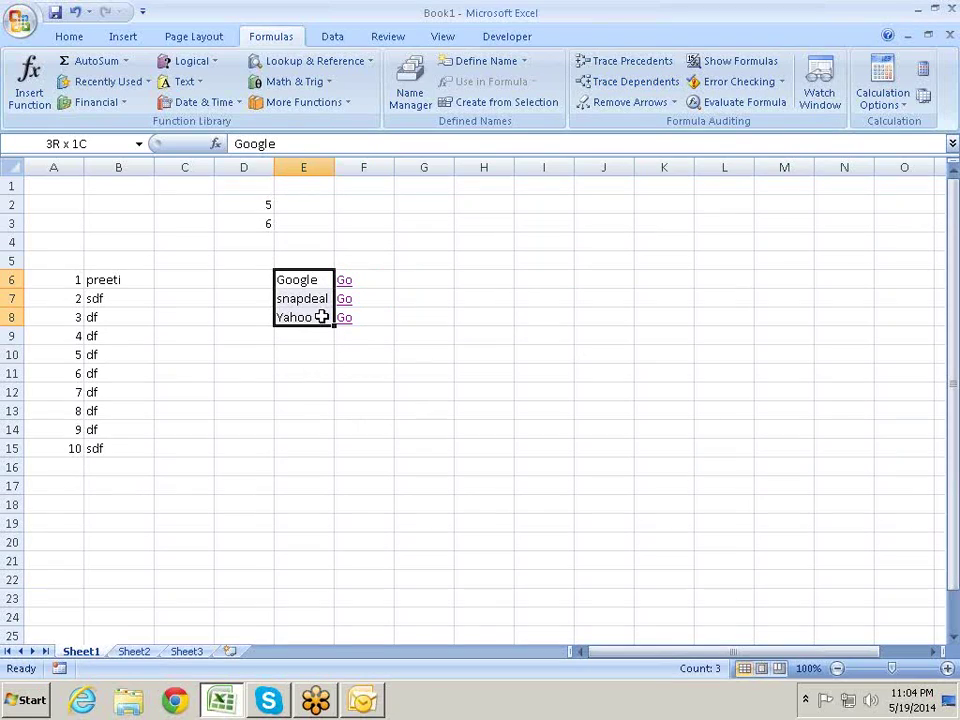
pyautogui.hotkey('ctrl', 'c')
pyautogui.press('Right')
pyautogui.press('Right')
pyautogui.press('Right')
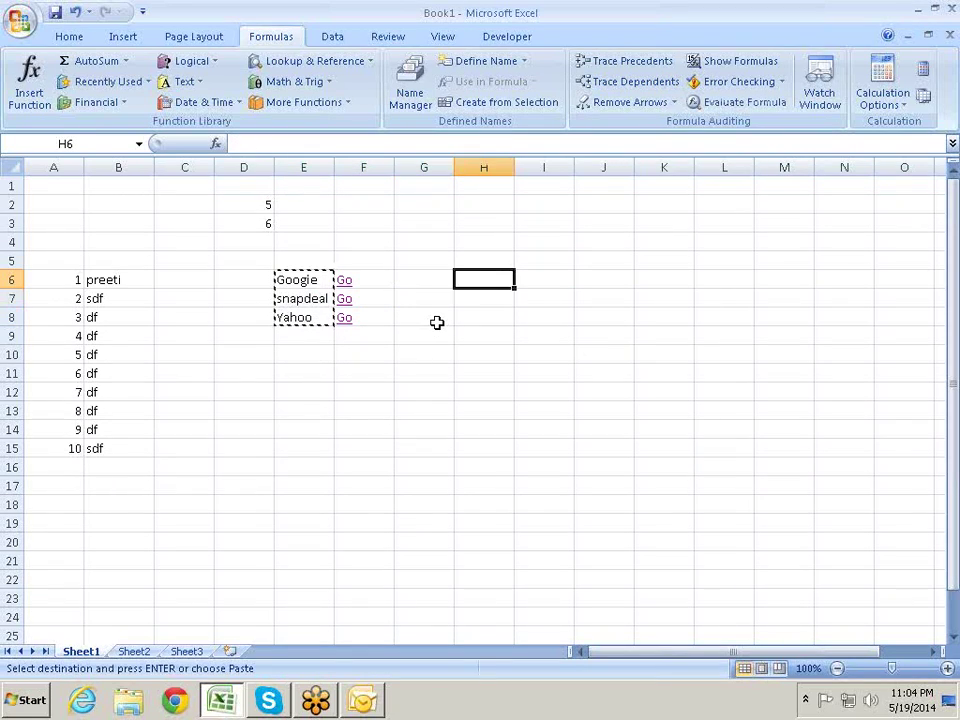
pyautogui.press('Right')
pyautogui.hotkey('ctrl', 'v')
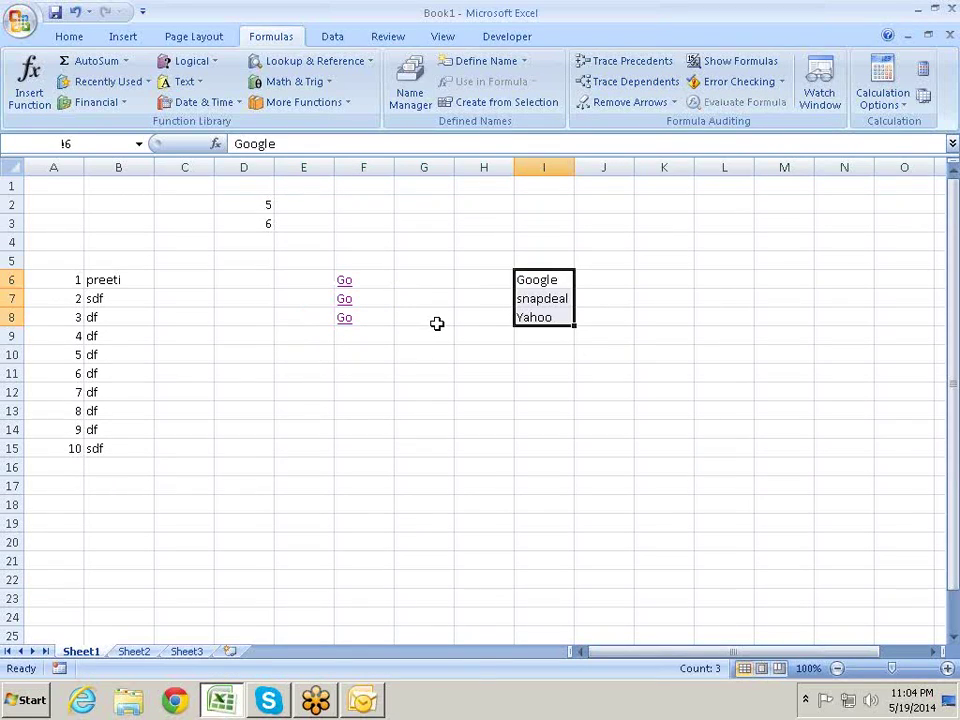
pyautogui.hotkey('ctrl', 'z')
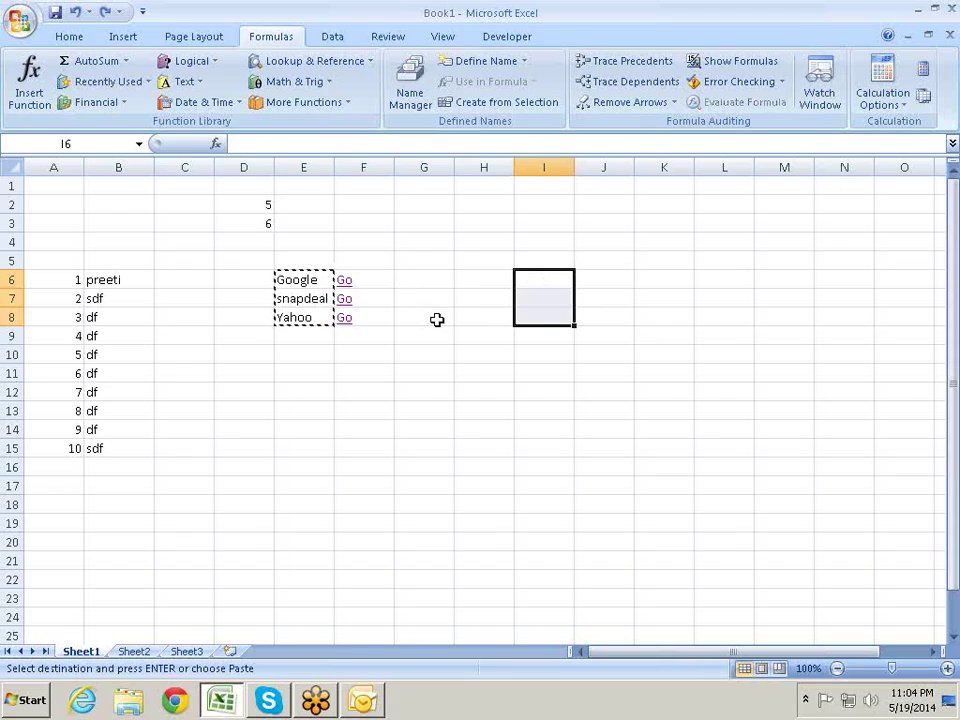
pyautogui.hotkey('ctrl', 'v')
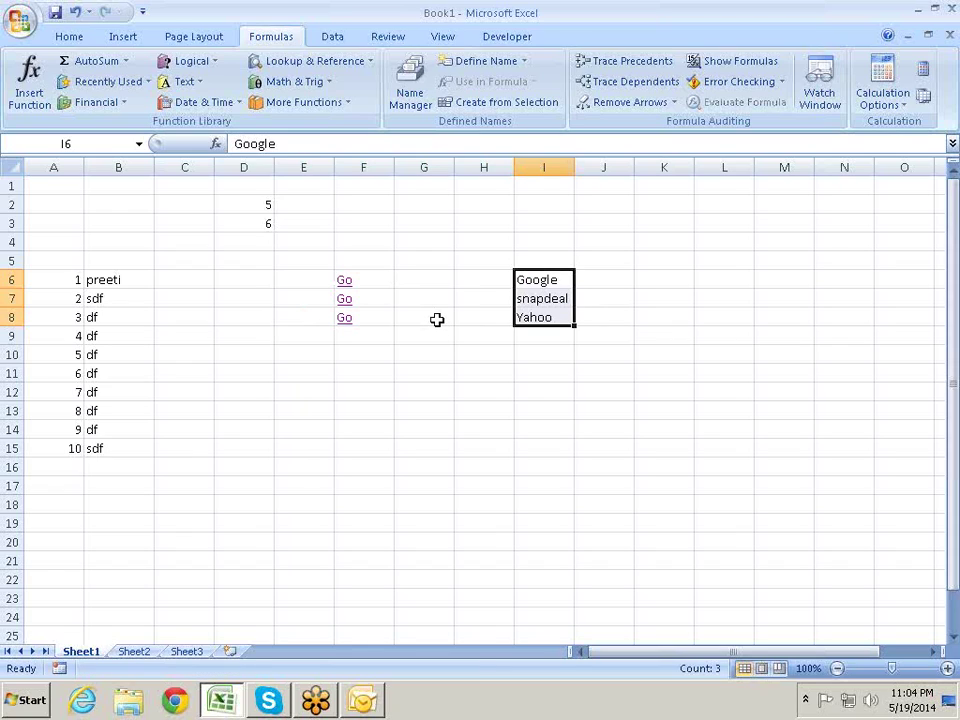
pyautogui.hotkey('ctrl', 'z')
# Step: Copy E6:E8 again and paste Google, snapdeal and Yahoo into I6:I8
pyautogui.press('Left')
pyautogui.press('Left')
pyautogui.press('Left')
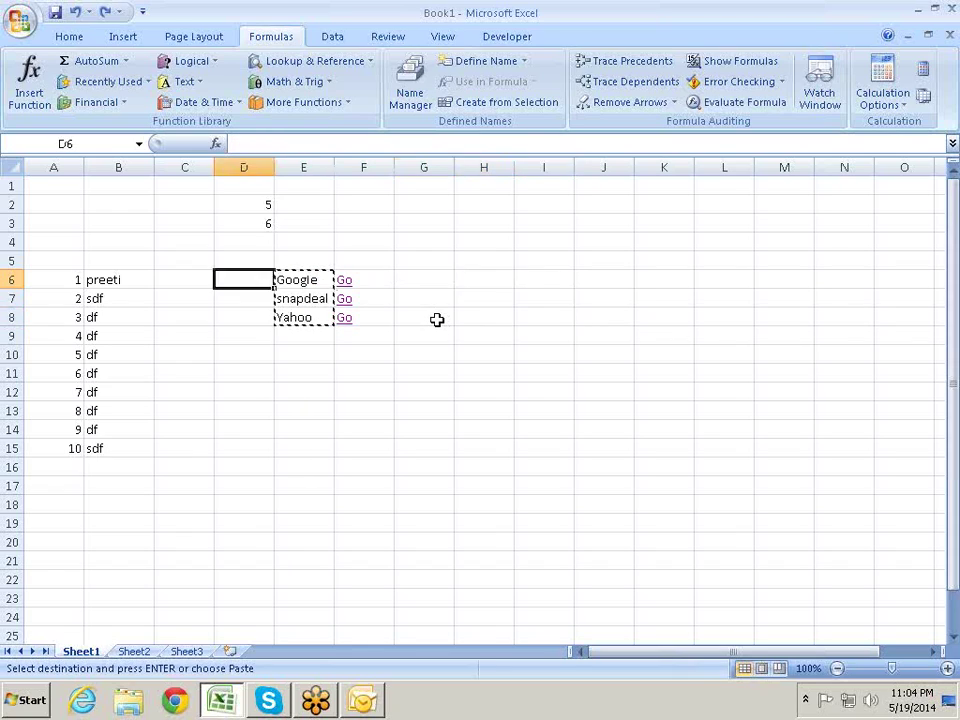
pyautogui.press('Left')
pyautogui.press('Right')
pyautogui.press('Right')
pyautogui.hotkey('shift', 'Down')
pyautogui.hotkey('shift', 'Down')
pyautogui.hotkey('shift', 'Up')
pyautogui.hotkey('shift', 'Up')
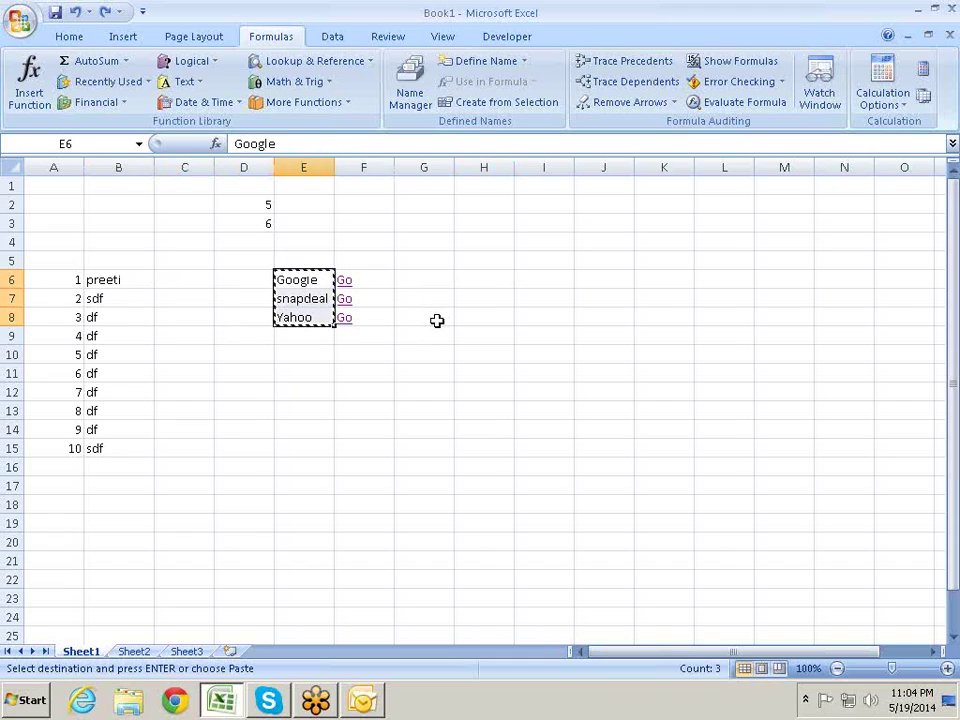
pyautogui.press('Right')
pyautogui.press('Right')
pyautogui.press('Right')
pyautogui.press('Right')
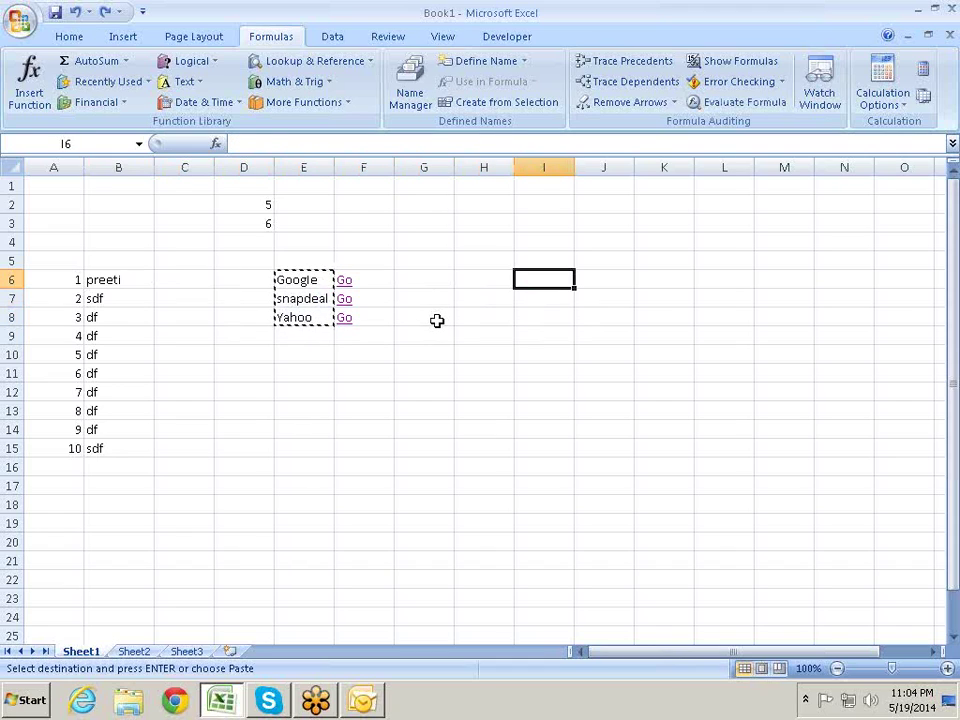
pyautogui.hotkey('ctrl', 'v')
# Step: Clear the original site names from E6:E8
pyautogui.press('Left')
pyautogui.press('Left')
pyautogui.press('Left')
pyautogui.press('Escape')
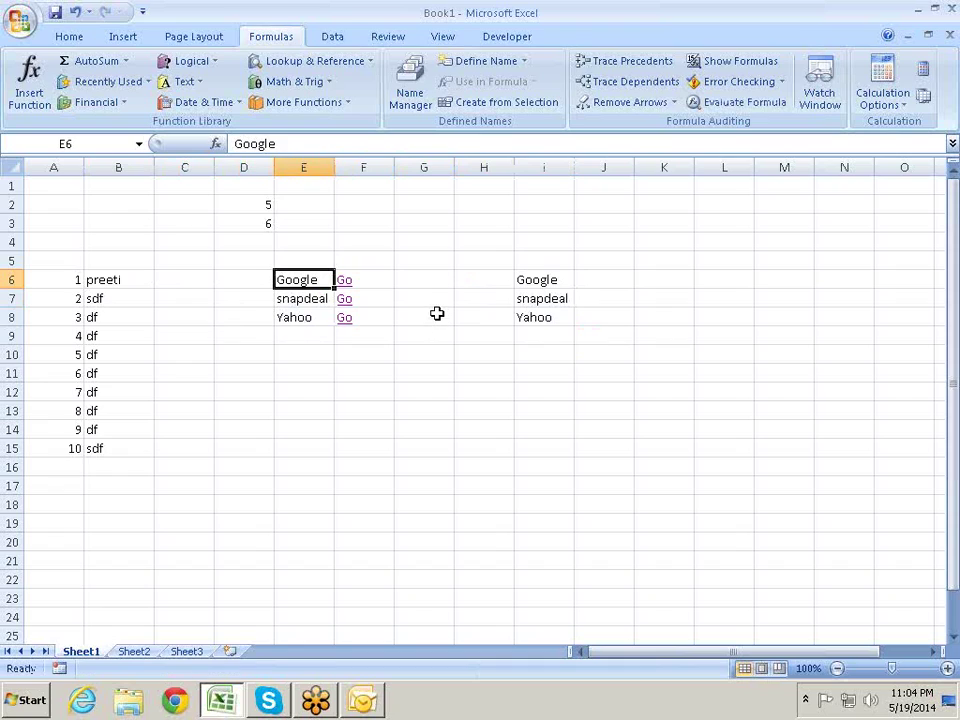
pyautogui.hotkey('shift', 'Down')
pyautogui.hotkey('shift', 'Down')
pyautogui.press('Delete')
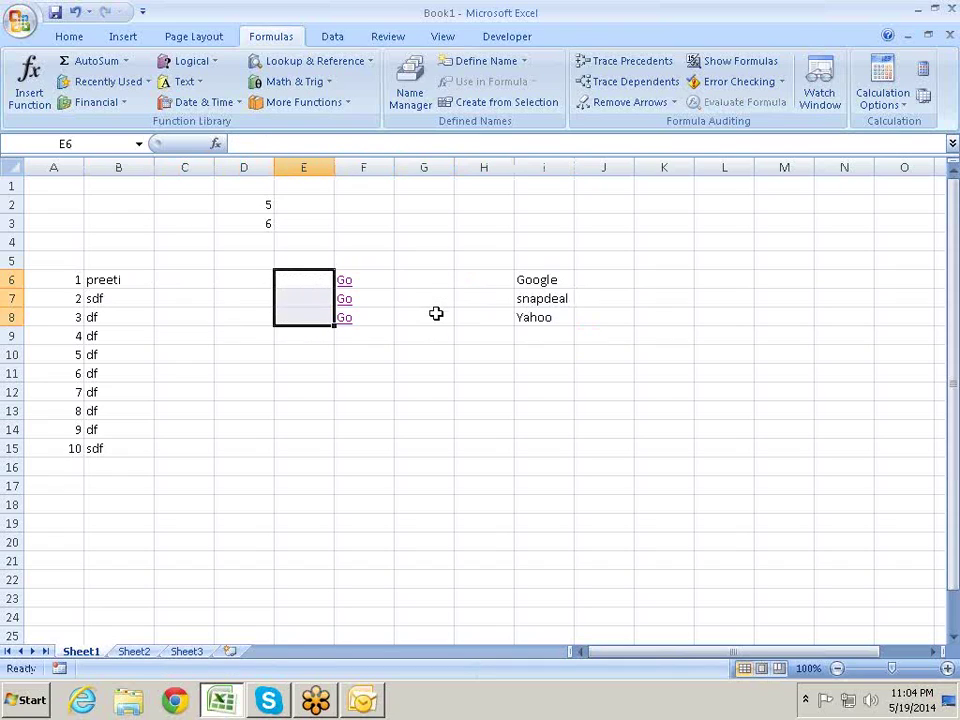
# Step: Delete the Go HYPERLINK formulas in F7:F8, keeping only F6's link
pyautogui.press('Right')
pyautogui.press('Left')
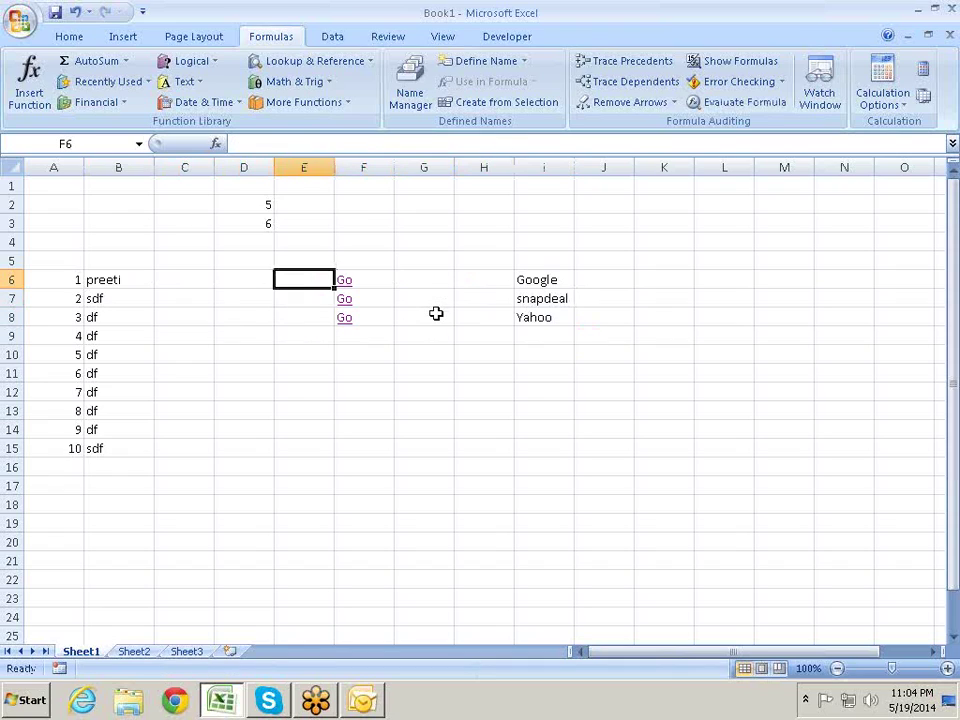
pyautogui.press('Right')
pyautogui.press('Left')
pyautogui.press('Right')
pyautogui.press('Down')
pyautogui.hotkey('shift', 'Down')
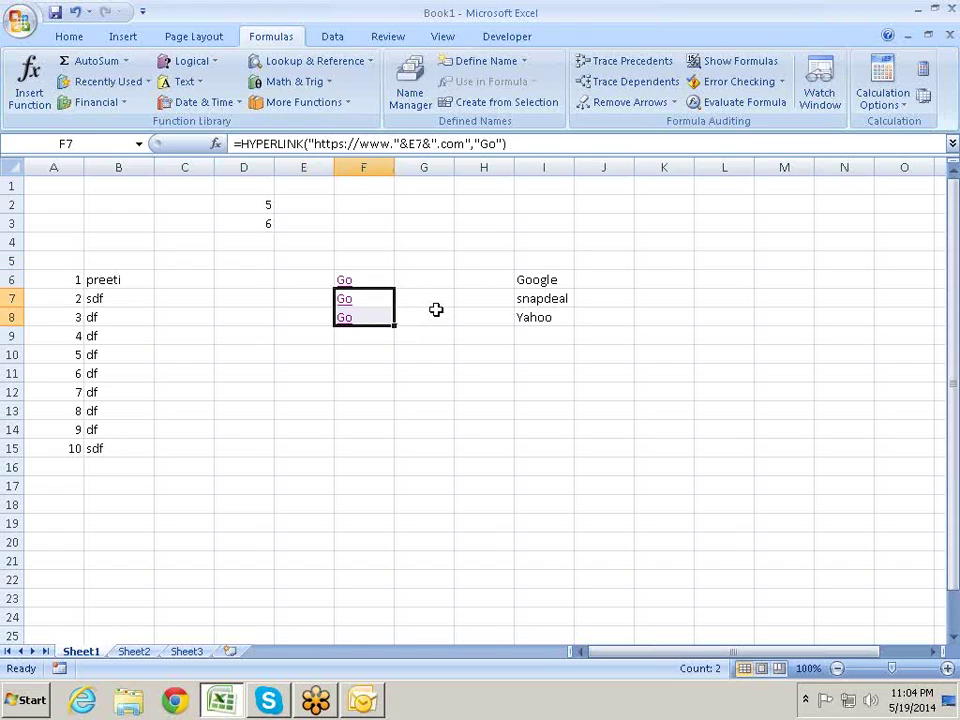
pyautogui.press('Delete')
pyautogui.press('Up')
pyautogui.press('Left')
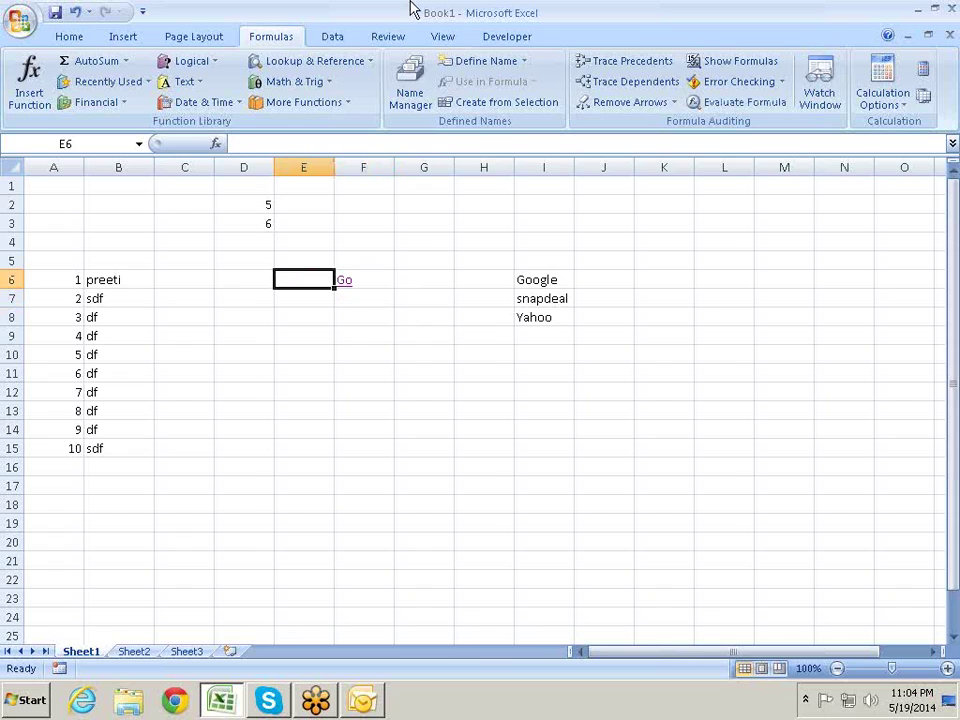
# Step: Give E6 a List data validation with source =$I$6:$I$8
pyautogui.click(330, 37)
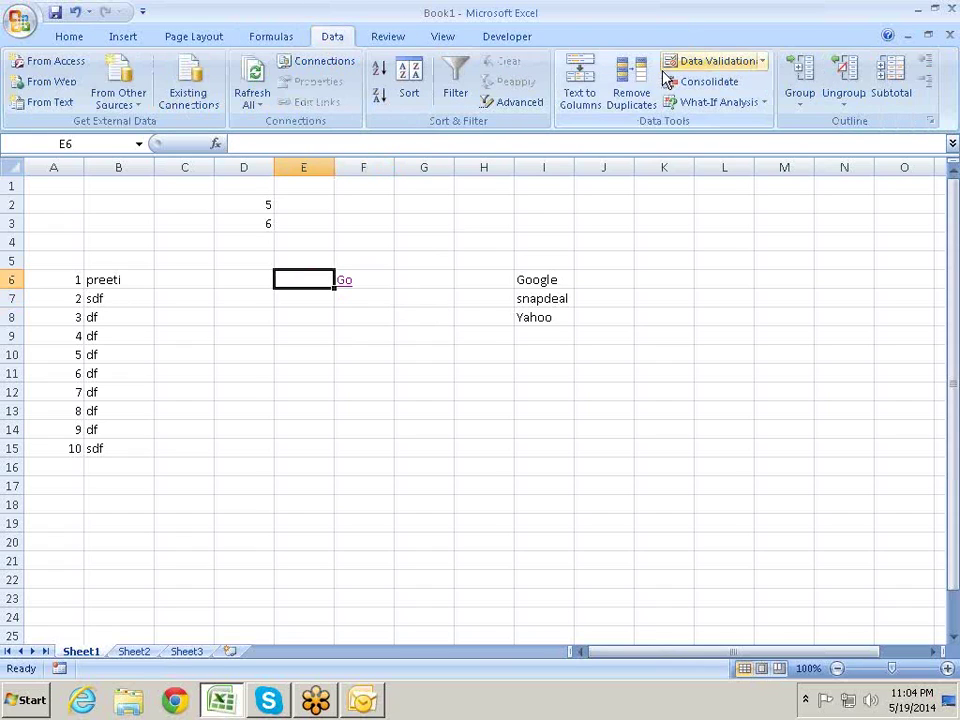
pyautogui.click(690, 64)
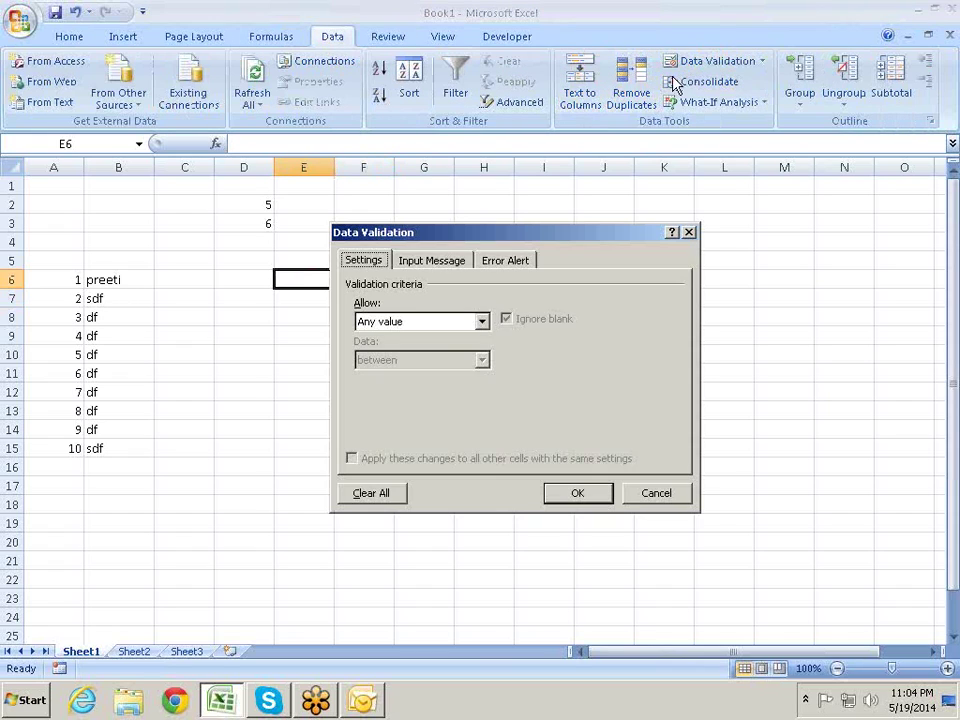
pyautogui.click(482, 322)
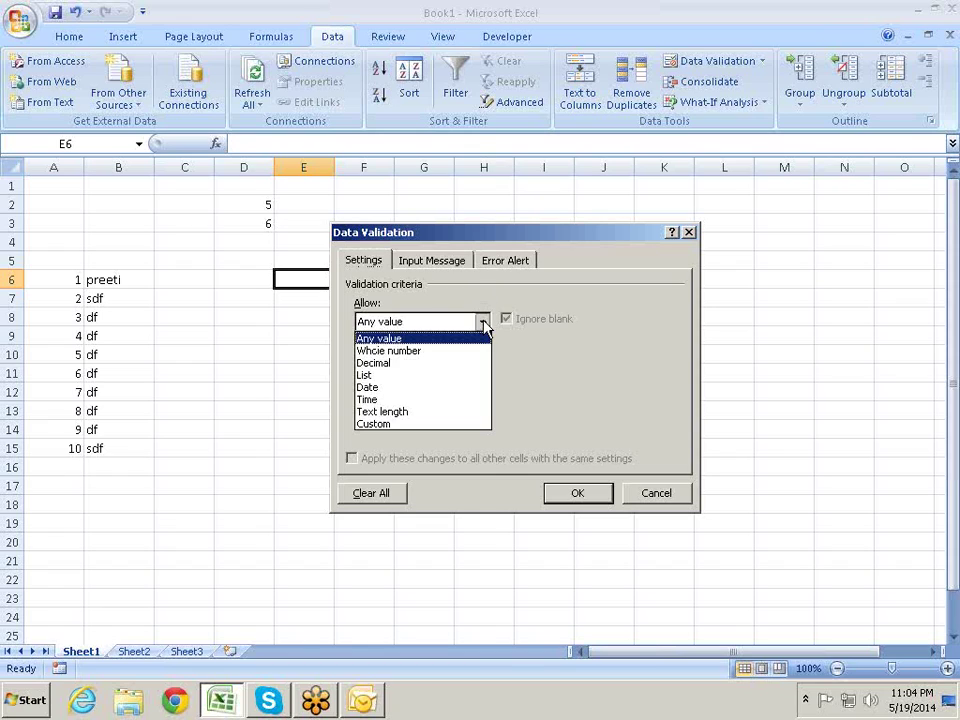
pyautogui.click(455, 376)
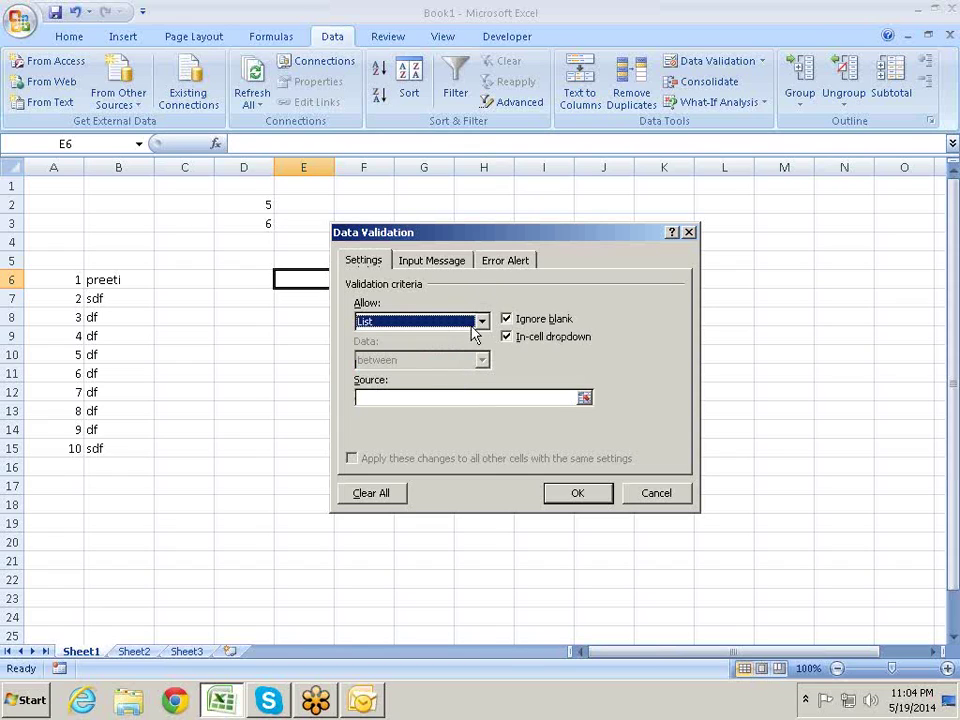
pyautogui.click(584, 398)
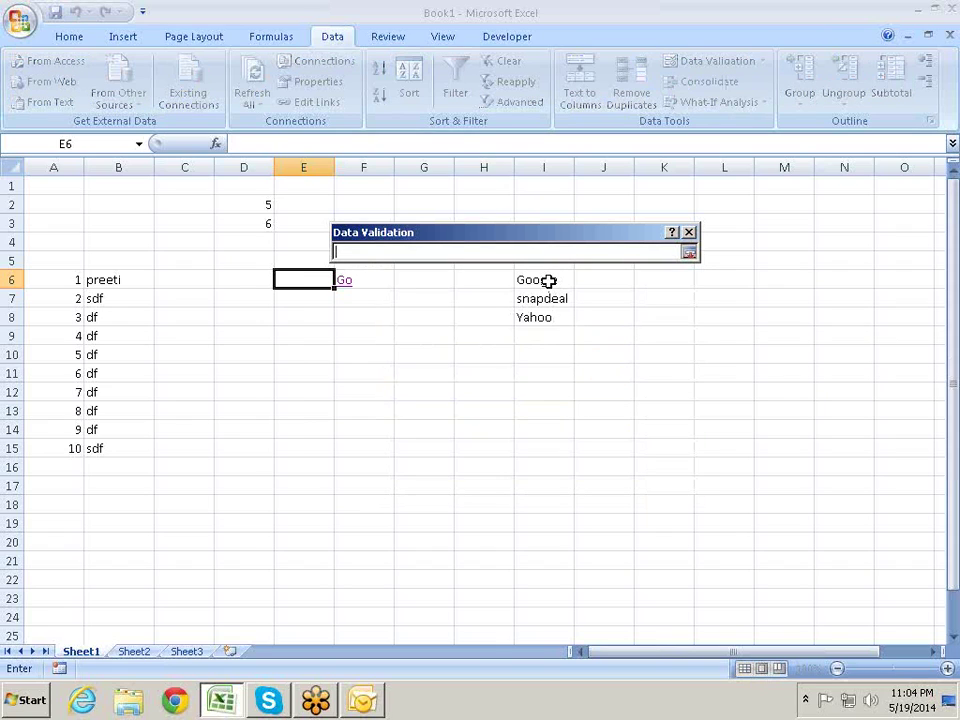
pyautogui.moveTo(549, 282)
pyautogui.mouseDown()
pyautogui.moveTo(557, 330)
pyautogui.moveTo(556, 317)
pyautogui.mouseUp()
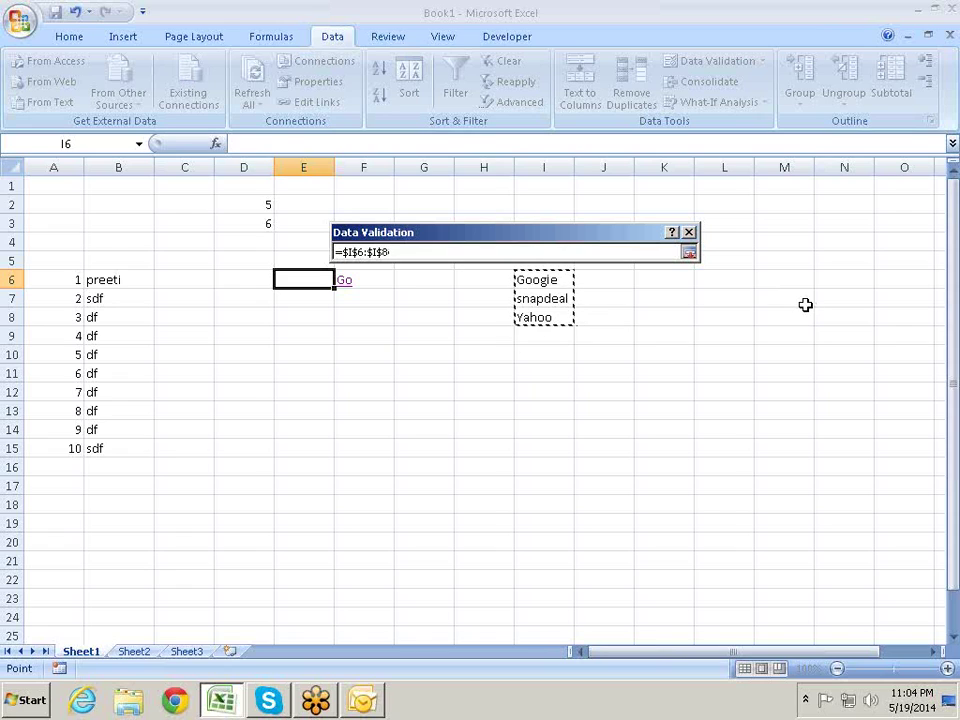
pyautogui.press('Return')
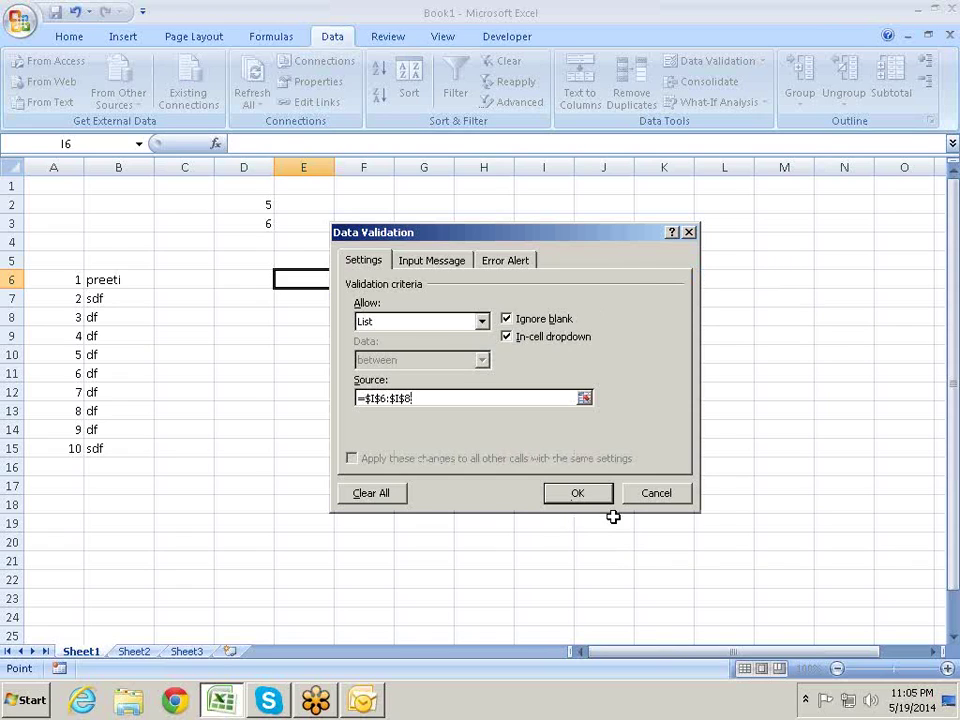
pyautogui.click(596, 491)
pyautogui.click(654, 345)
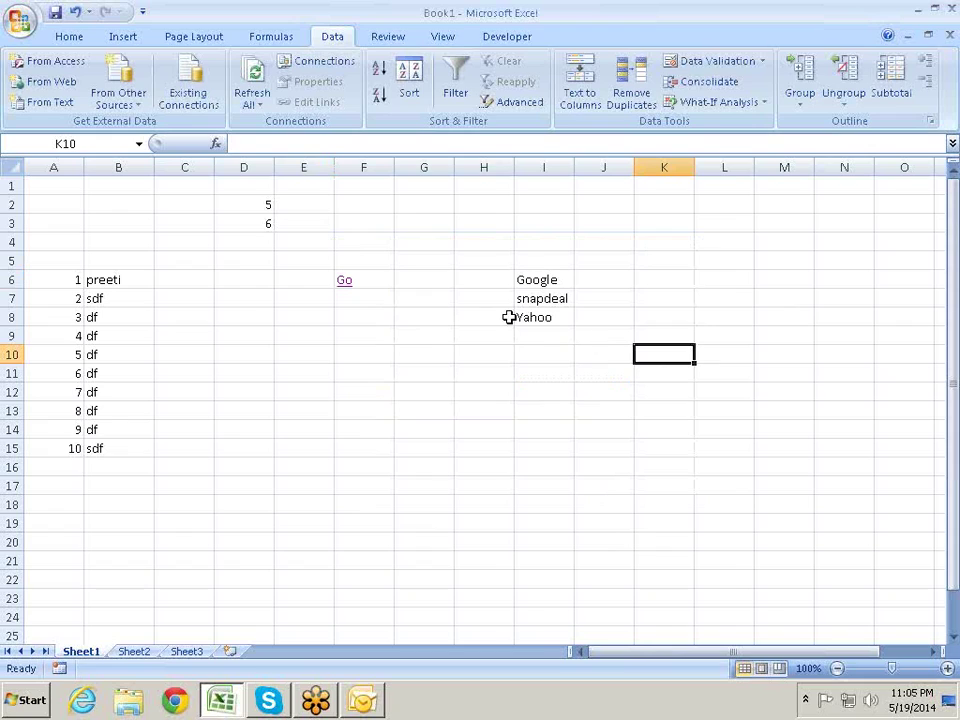
# Step: Choose snapdeal in E6's dropdown, follow F6's Go link, and close the browser
pyautogui.click(303, 274)
pyautogui.click(342, 281)
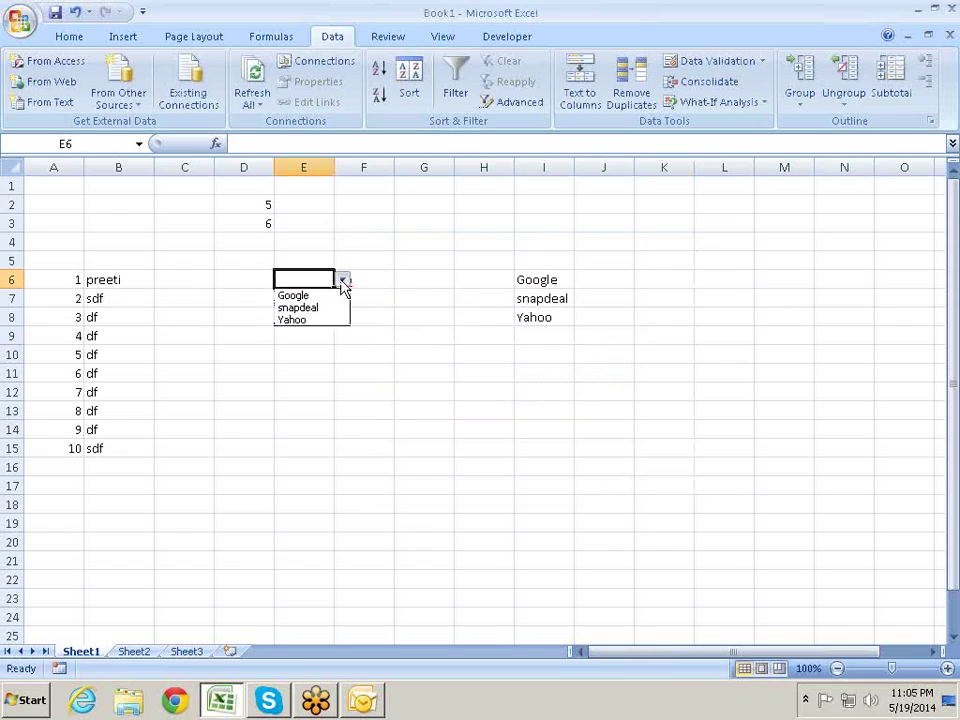
pyautogui.click(326, 318)
pyautogui.click(409, 298)
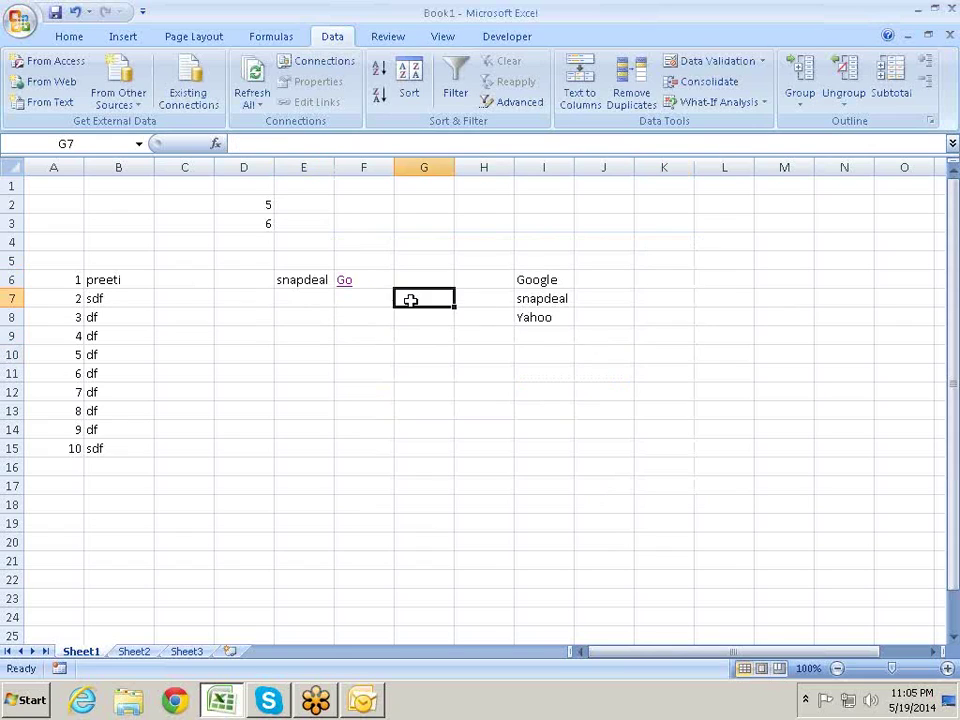
pyautogui.click(350, 292)
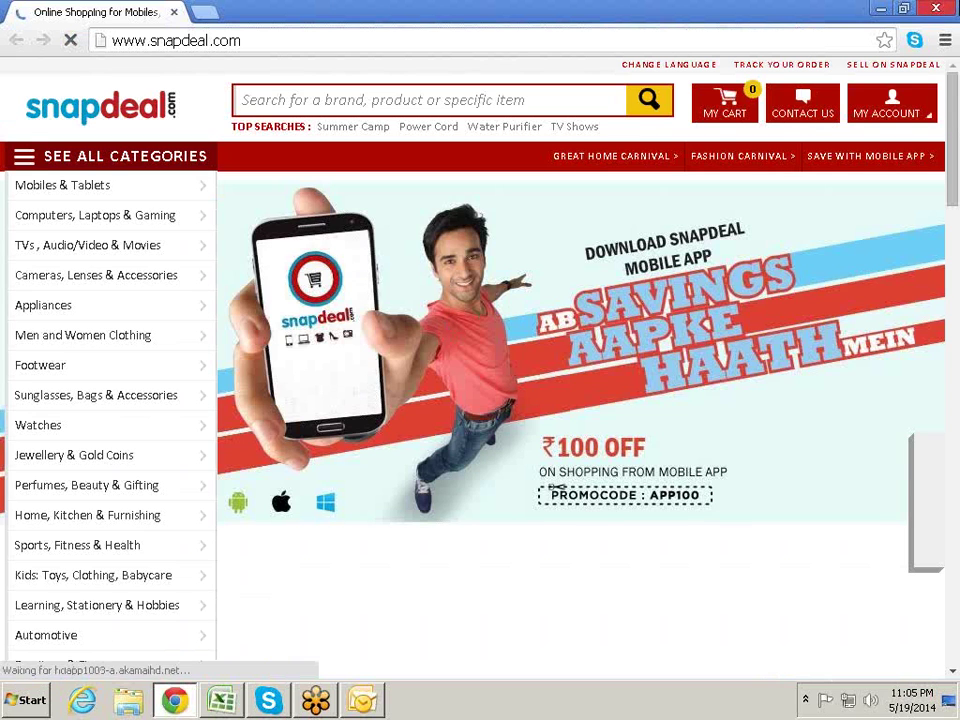
pyautogui.click(936, 8)
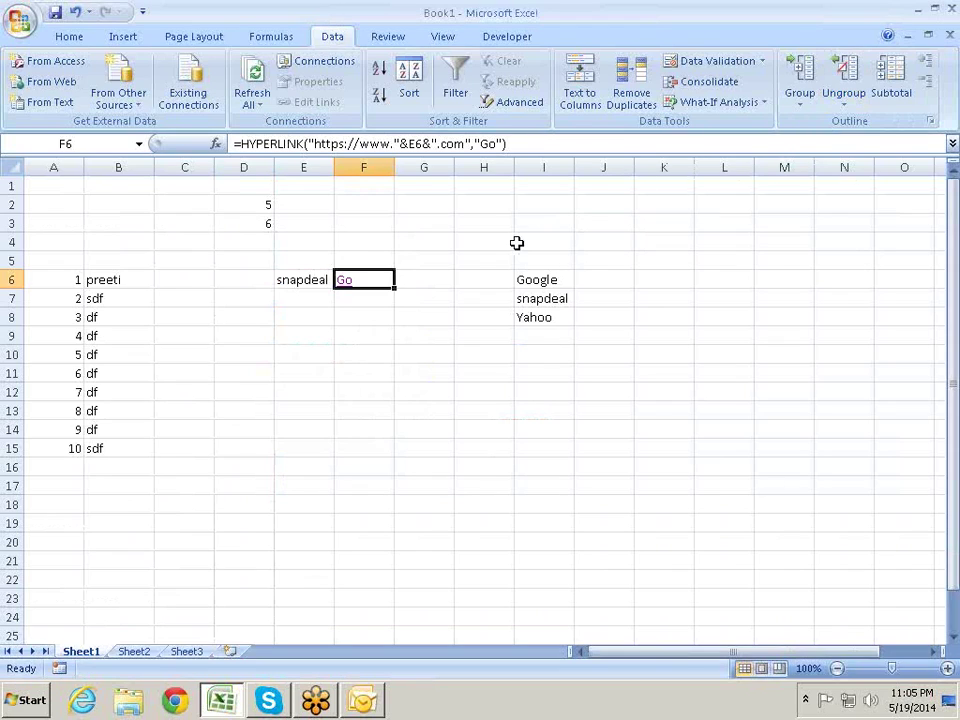
# Step: Choose Google in E6's dropdown and follow F6's Go link to Google
pyautogui.click(318, 283)
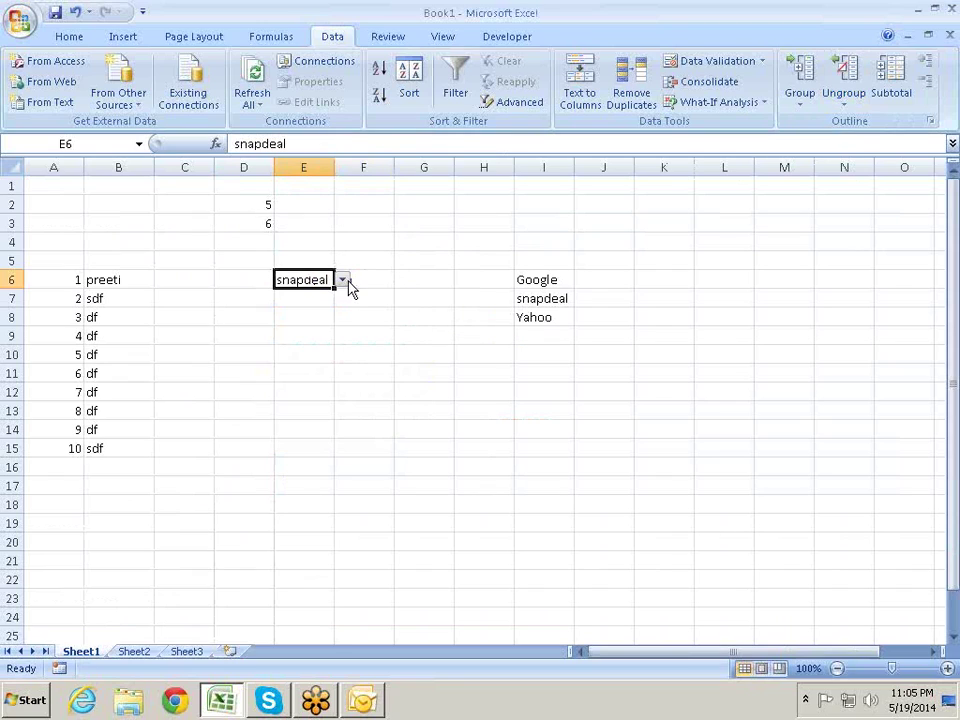
pyautogui.click(343, 281)
pyautogui.click(320, 295)
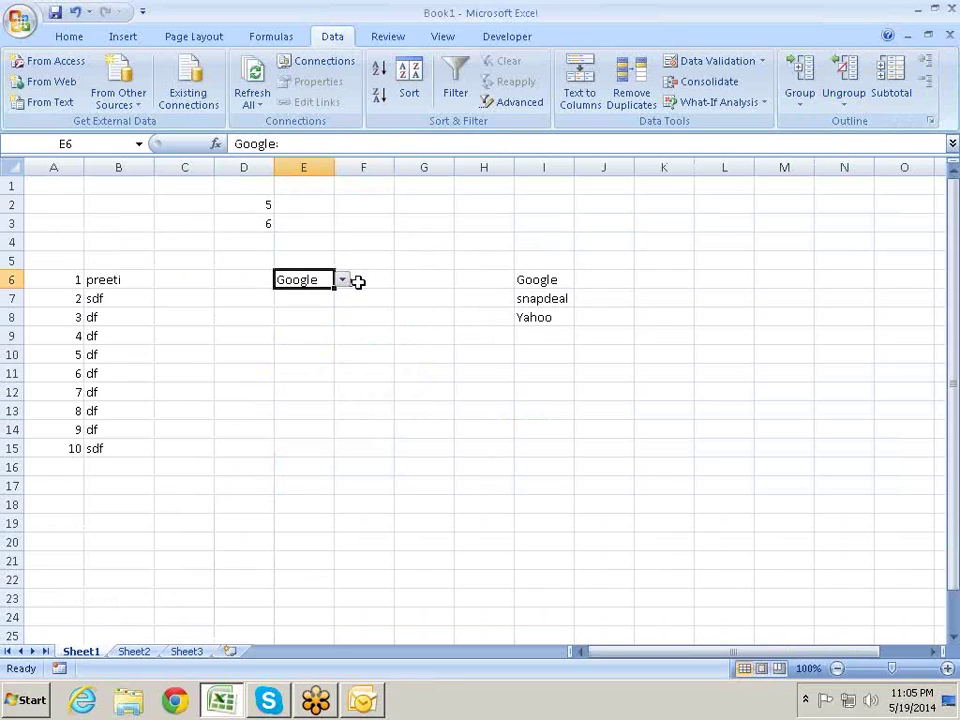
pyautogui.click(362, 281)
pyautogui.click(344, 285)
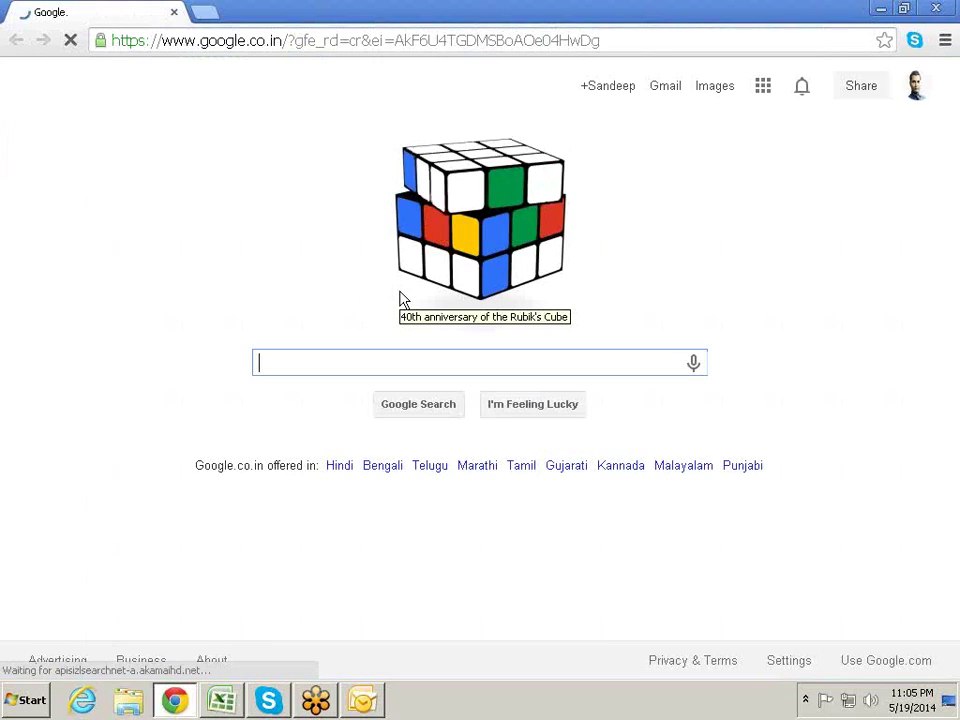
# Step: Choose Yahoo in E6's dropdown, follow F6's Go link to Yahoo, then close Chrome
pyautogui.click(934, 12)
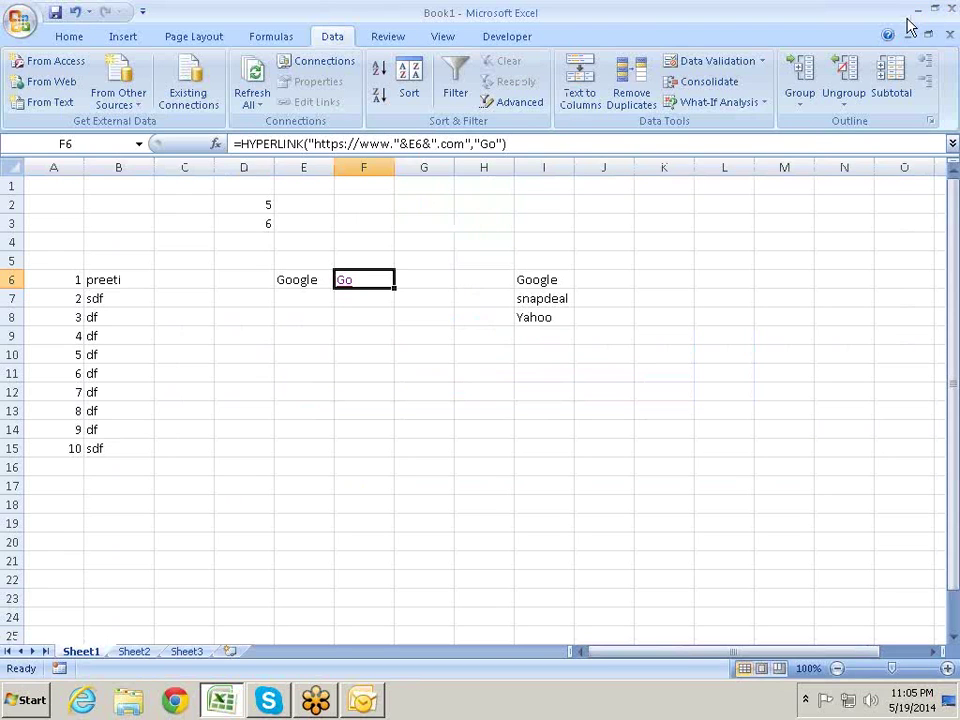
pyautogui.click(312, 280)
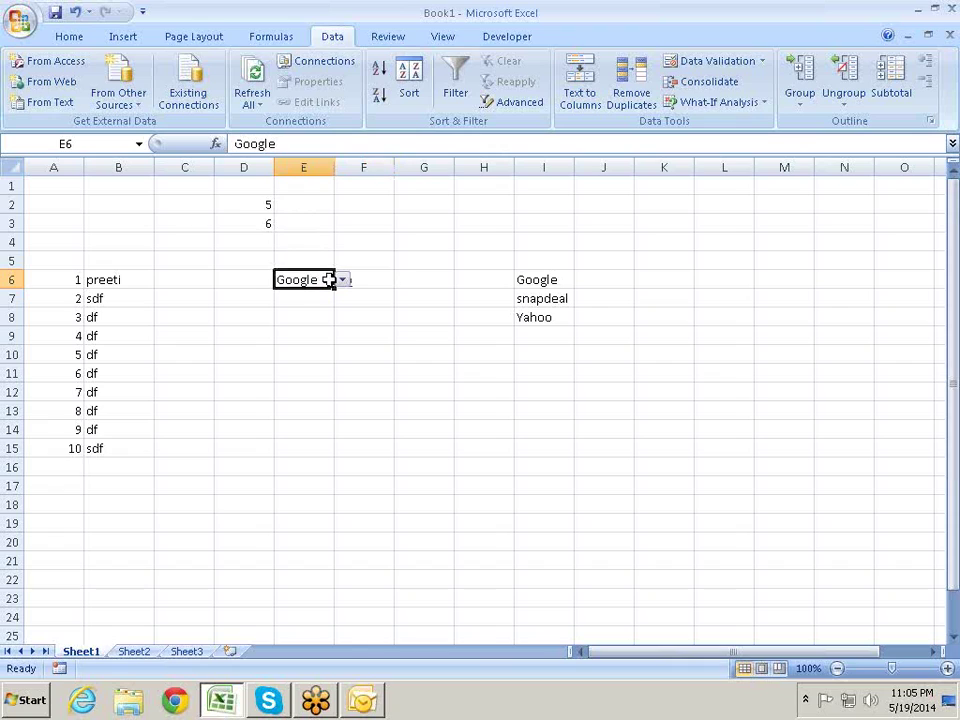
pyautogui.click(342, 281)
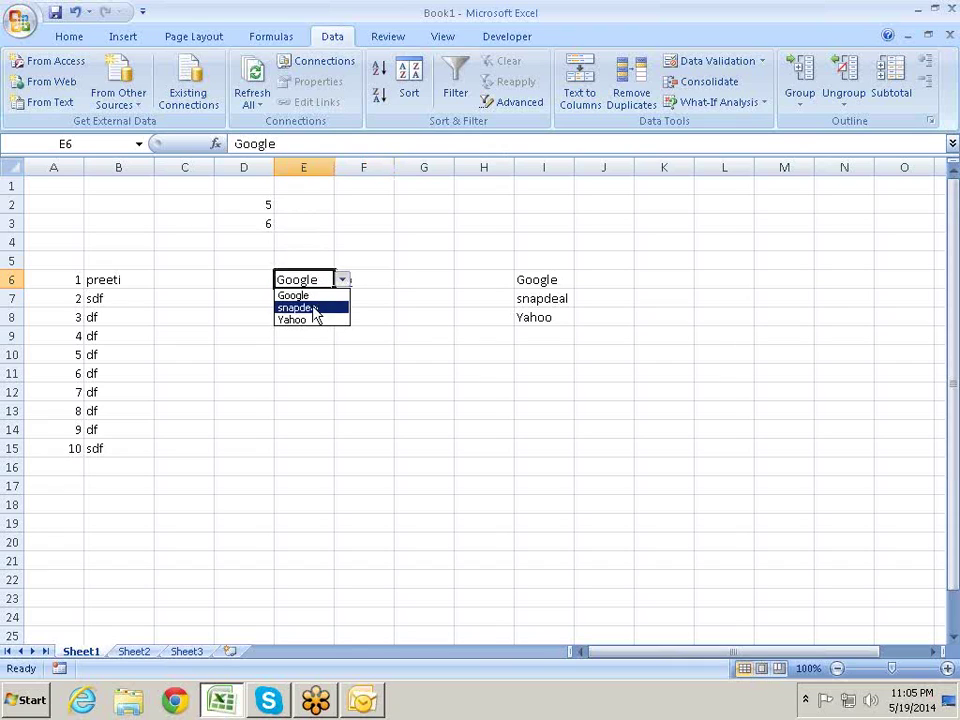
pyautogui.click(316, 320)
pyautogui.click(426, 334)
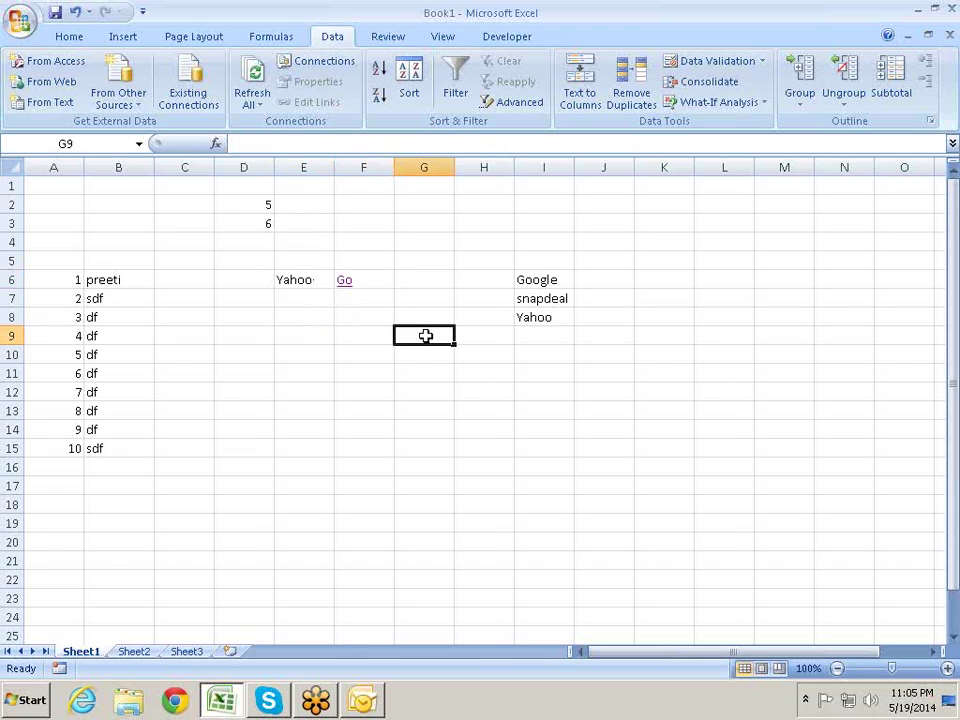
pyautogui.click(348, 291)
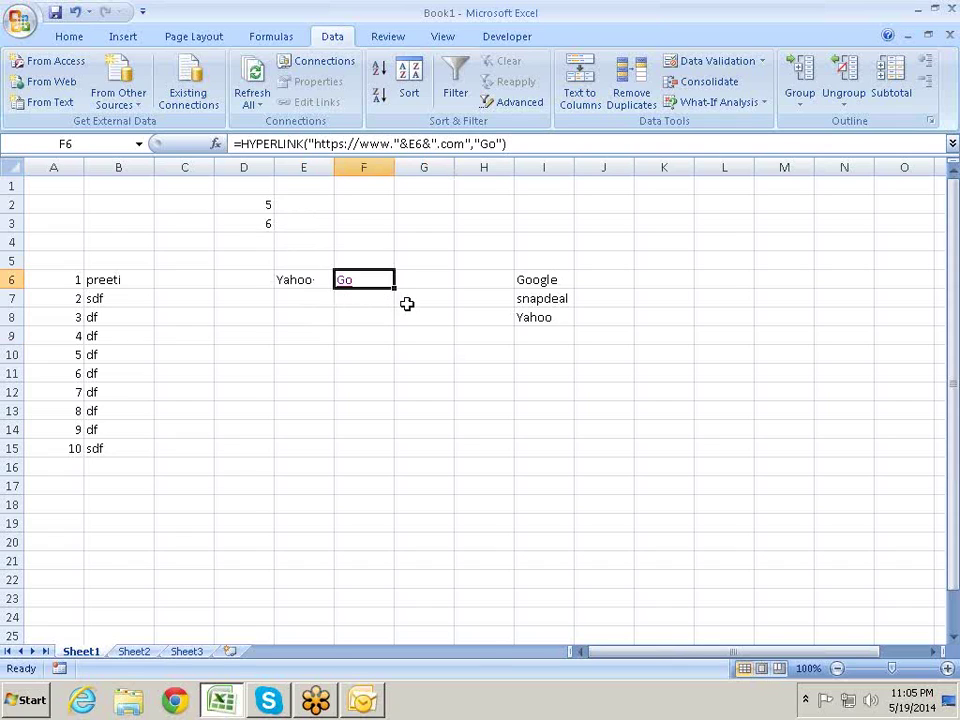
pyautogui.click(345, 281)
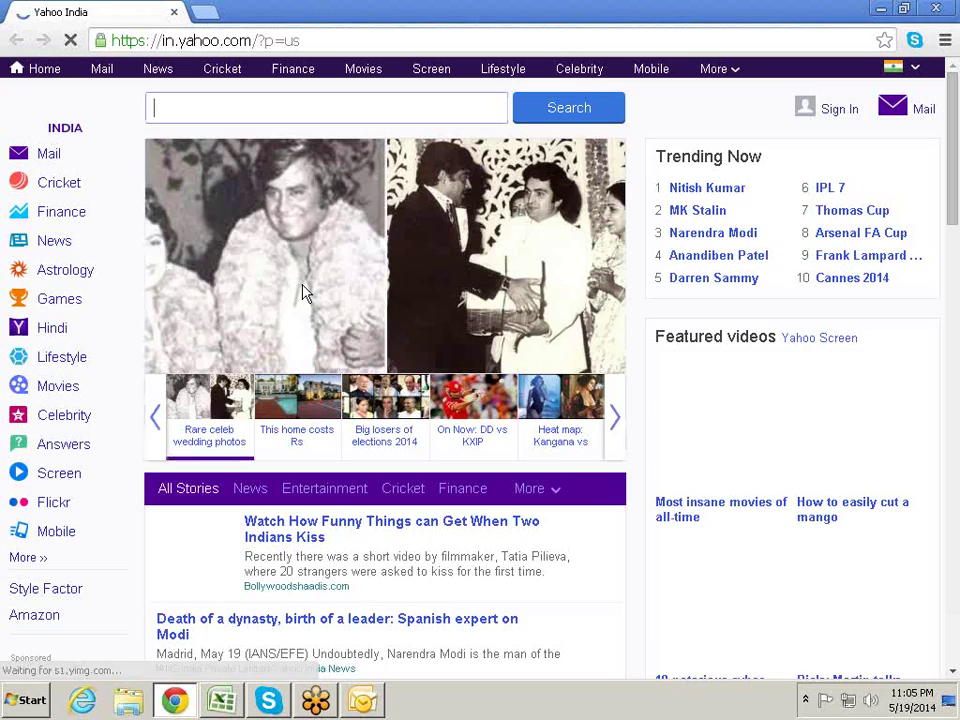
pyautogui.click(946, 9)
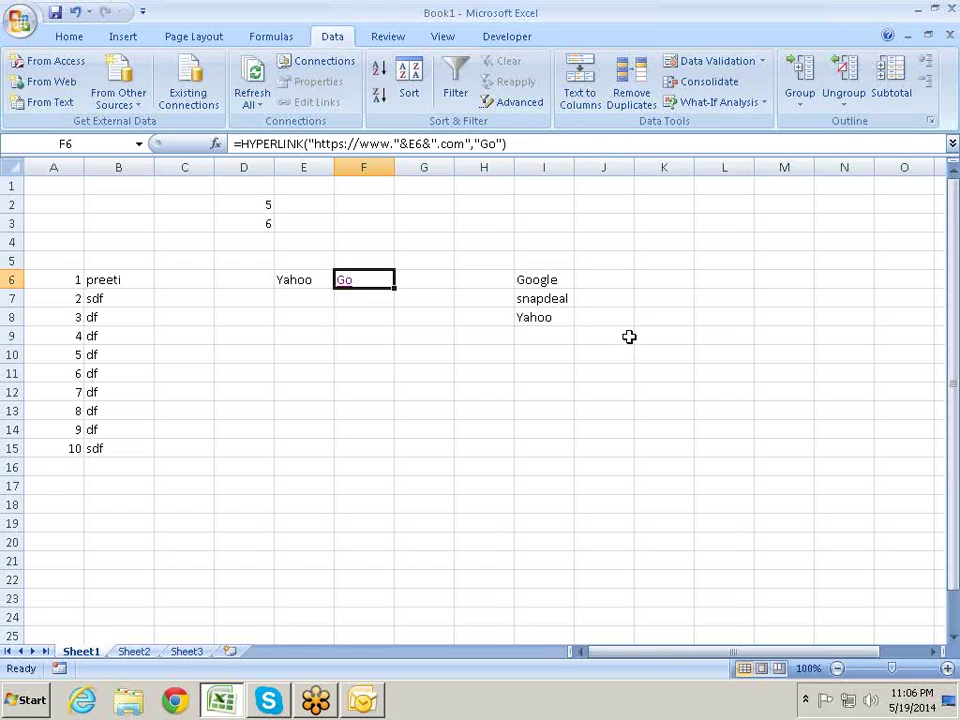
# Step: Recommit F6's HYPERLINK formula unchanged
pyautogui.press('F2')
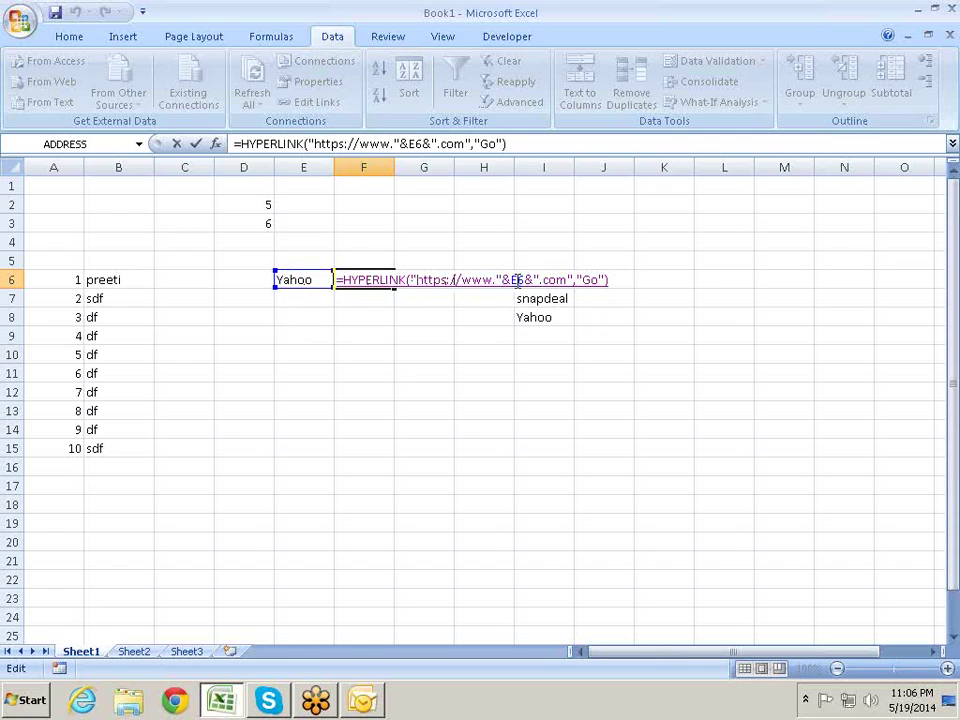
pyautogui.click(455, 280)
pyautogui.click(572, 296)
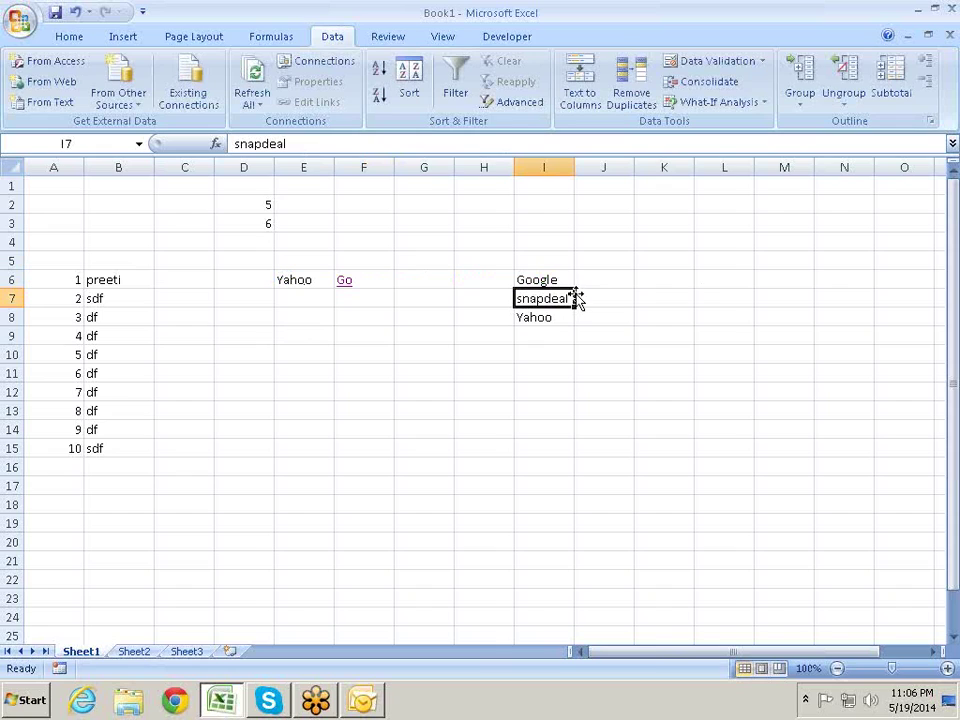
pyautogui.click(381, 297)
pyautogui.press('Up')
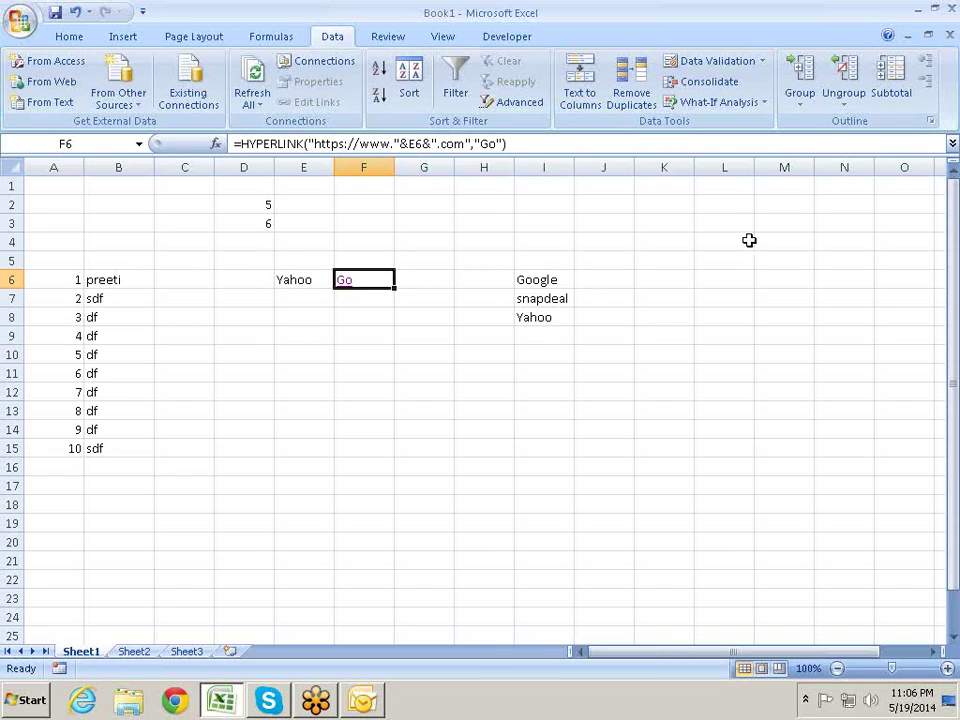
pyautogui.click(484, 144)
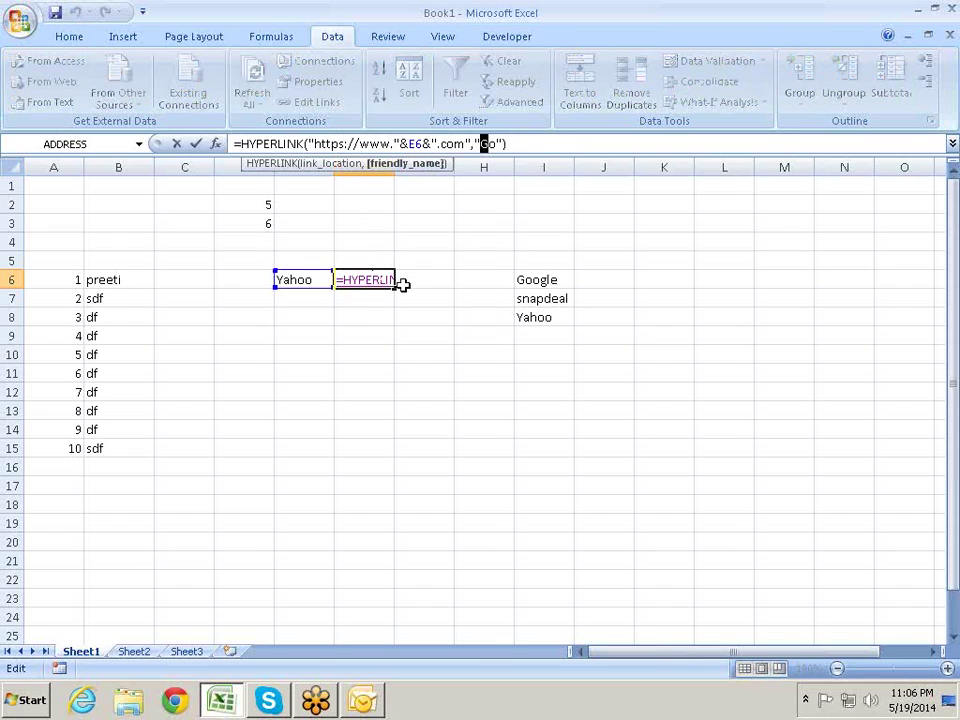
pyautogui.press('Return')
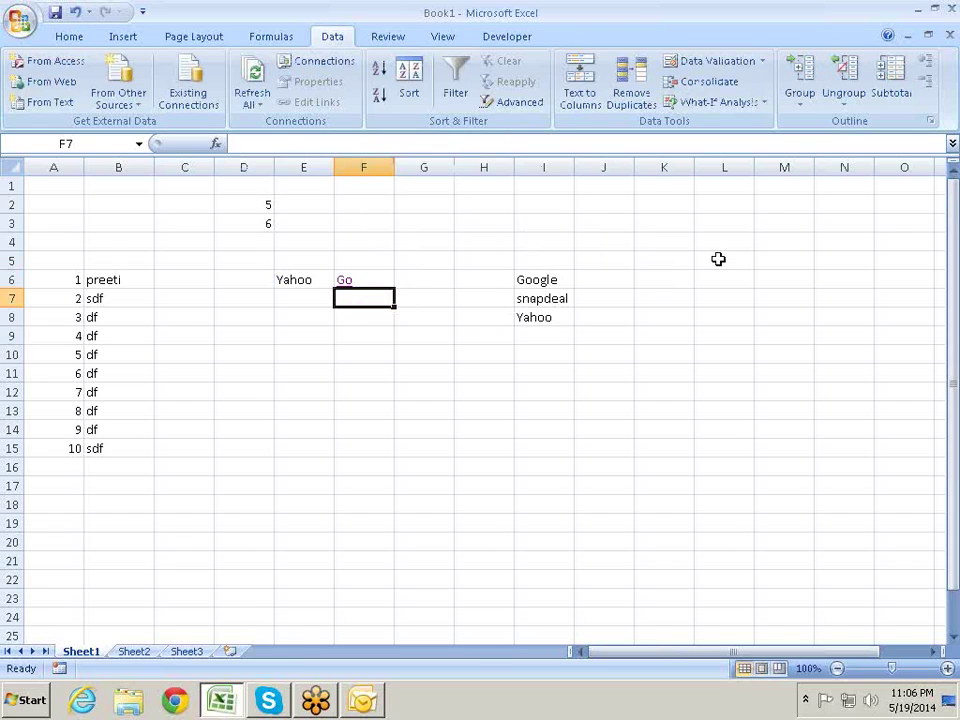
pyautogui.press('Up')
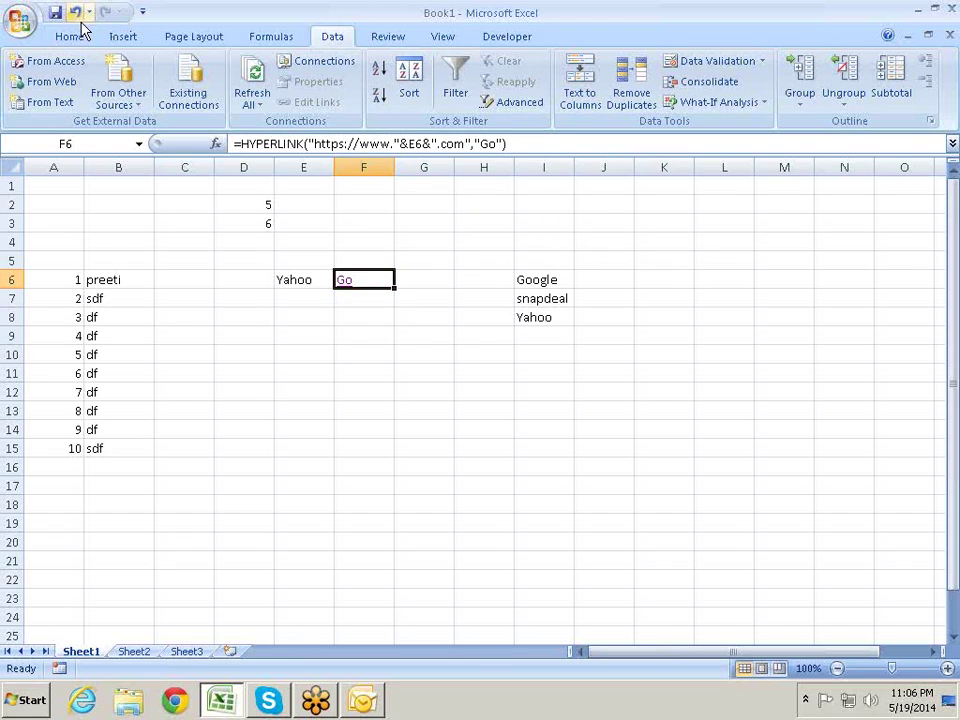
# Step: Right-align the Go link in F6 using Align Text Right
pyautogui.click(65, 38)
pyautogui.click(320, 95)
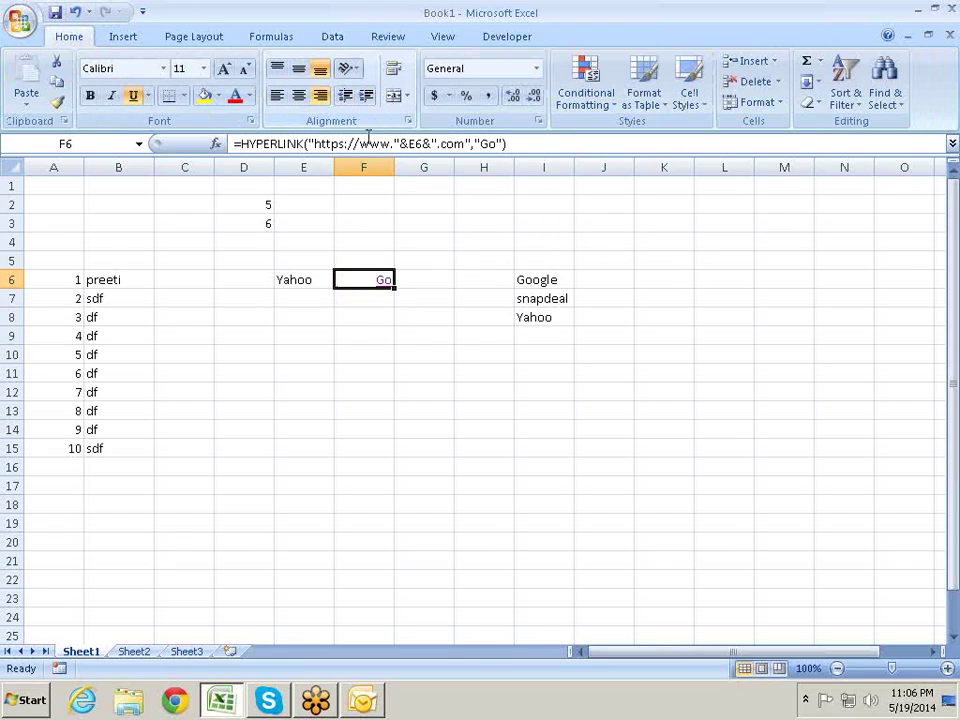
pyautogui.click(467, 401)
pyautogui.click(320, 281)
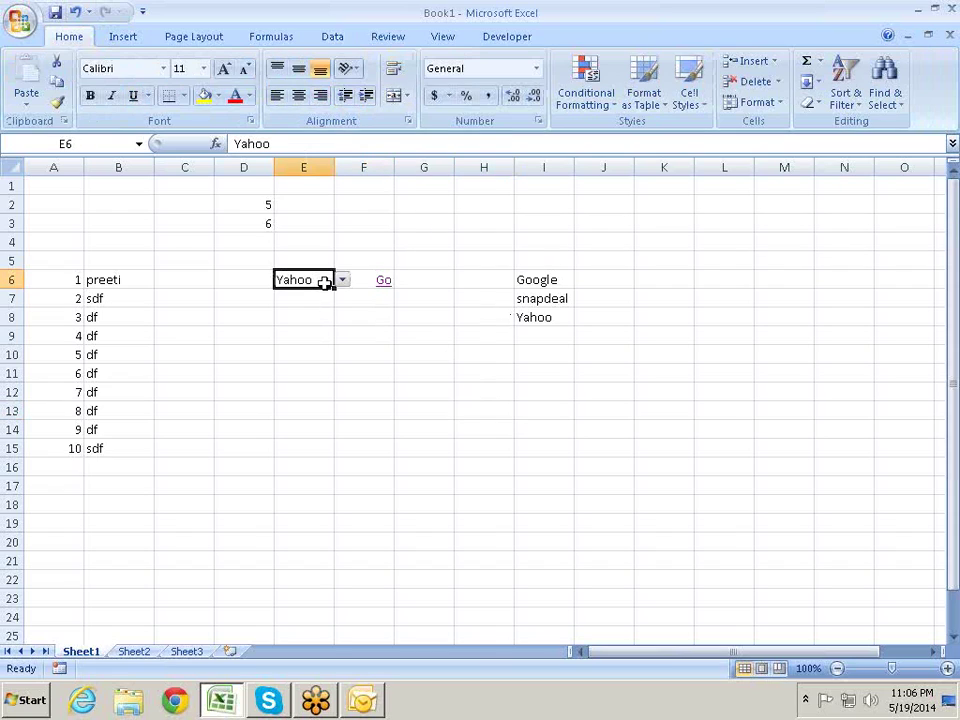
pyautogui.press('Right')
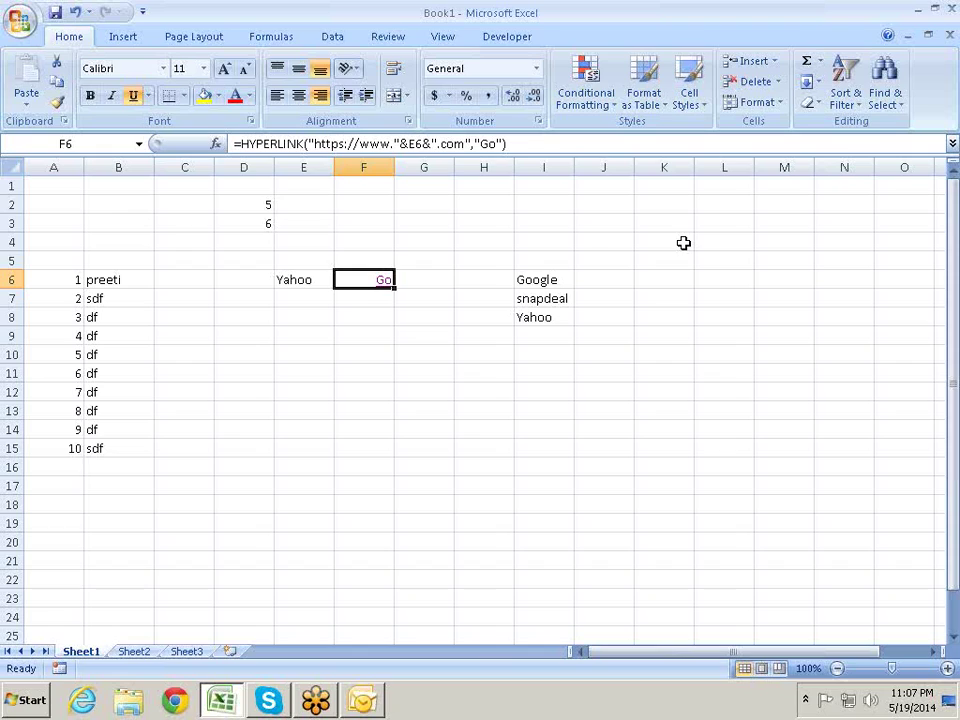
pyautogui.press('Down')
pyautogui.press('Down')
pyautogui.press('Down')
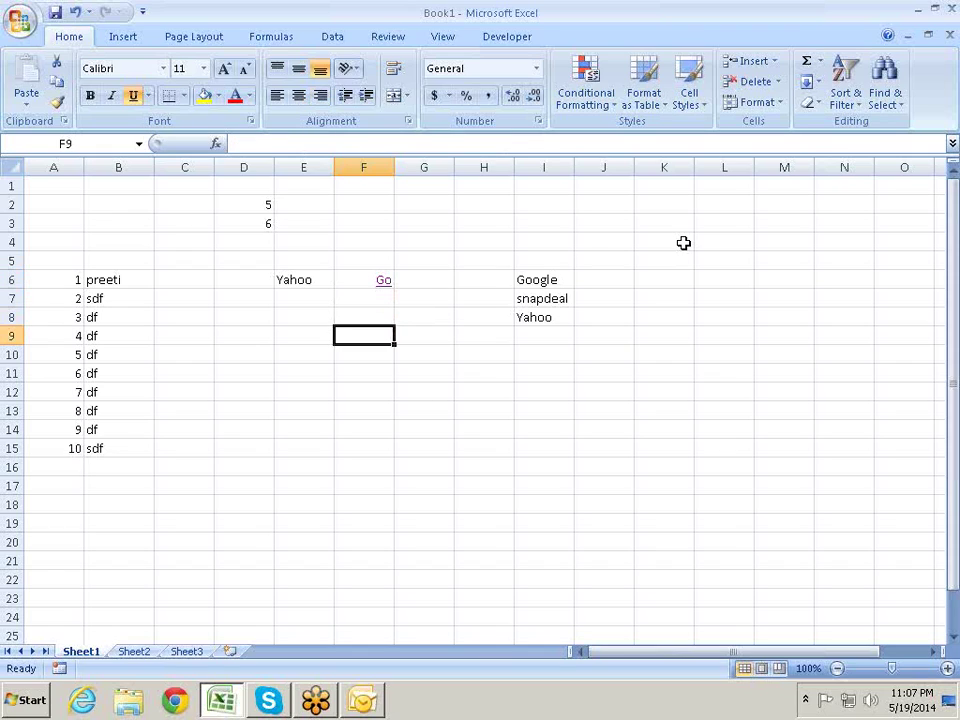
pyautogui.write('www.')
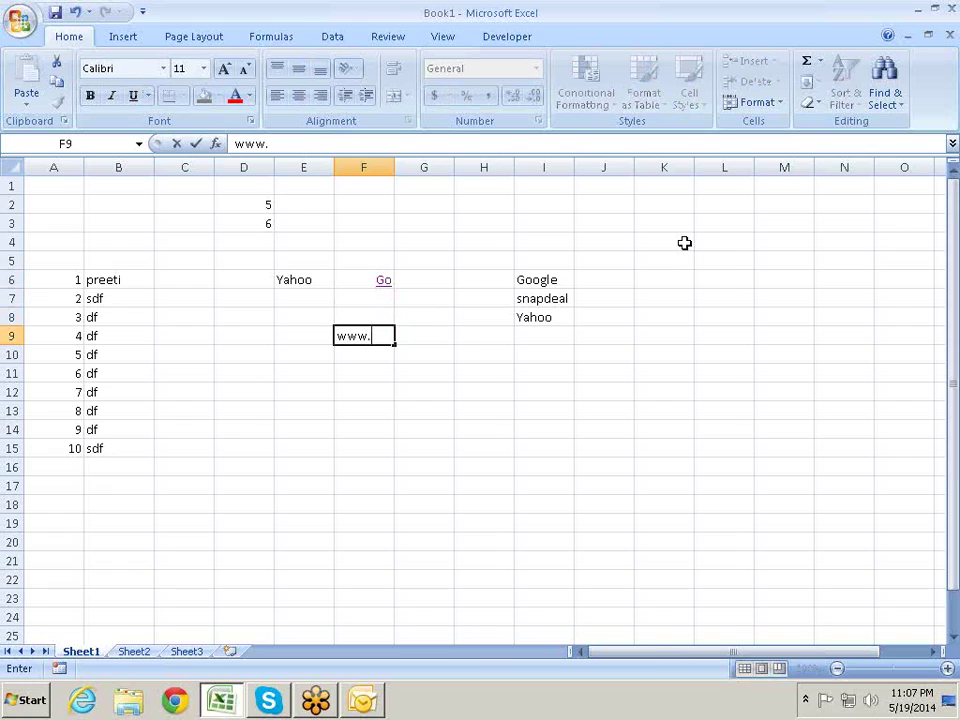
pyautogui.press('Tab')
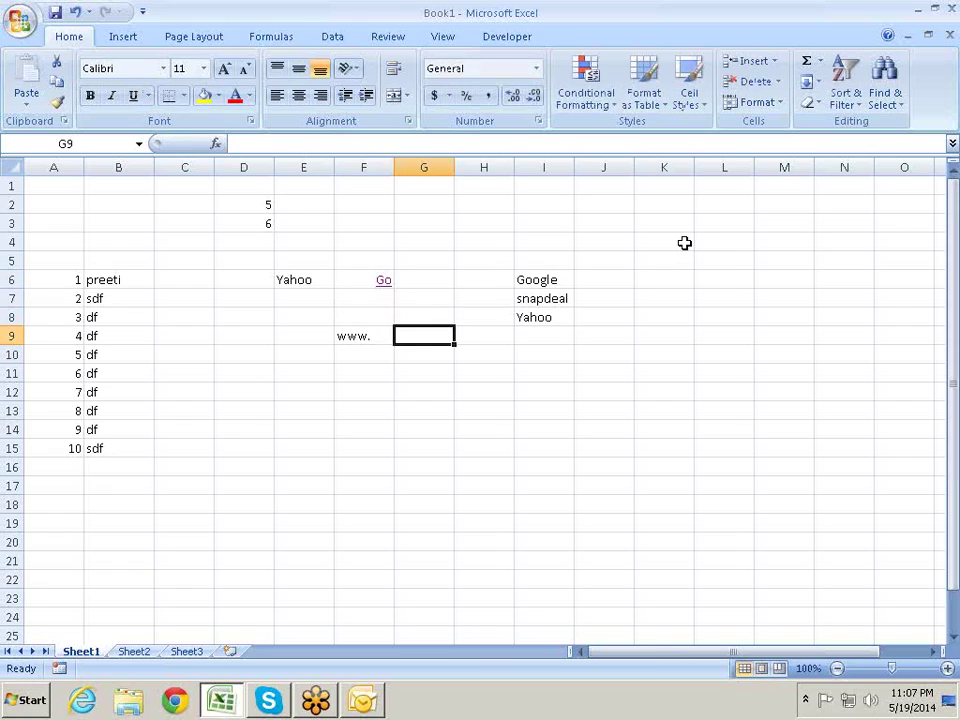
pyautogui.press('Right')
pyautogui.write('com')
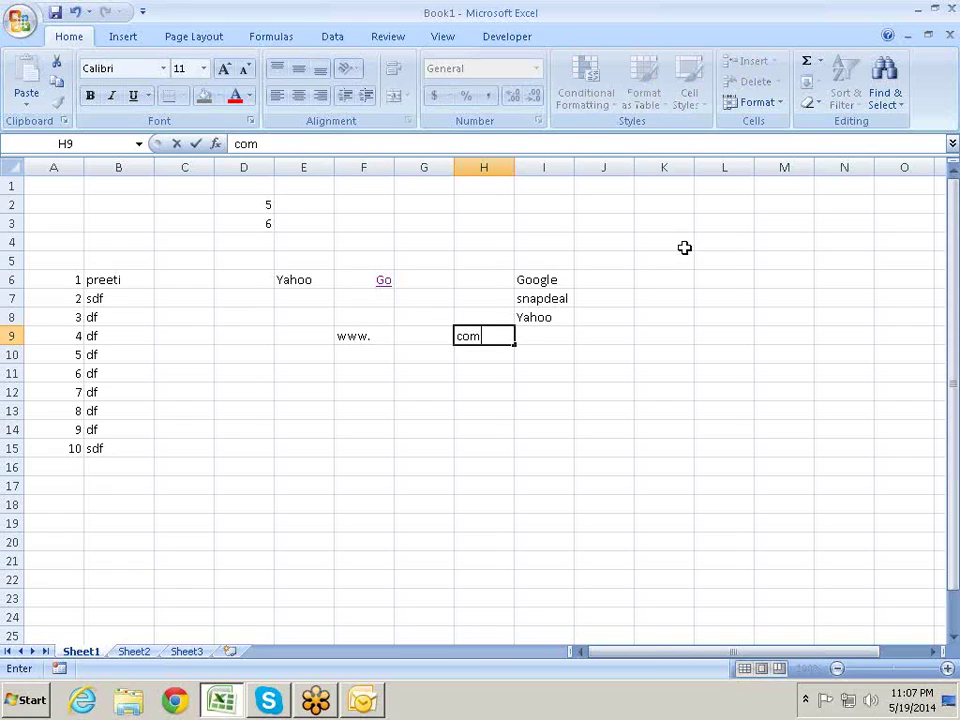
pyautogui.press('BackSpace')
pyautogui.press('BackSpace')
pyautogui.press('BackSpace')
pyautogui.write('.c')
pyautogui.write('om')
pyautogui.press('Return')
# Step: Build the joining formula =F9&G9&H9 in I9
pyautogui.press('Up')
pyautogui.press('Right')
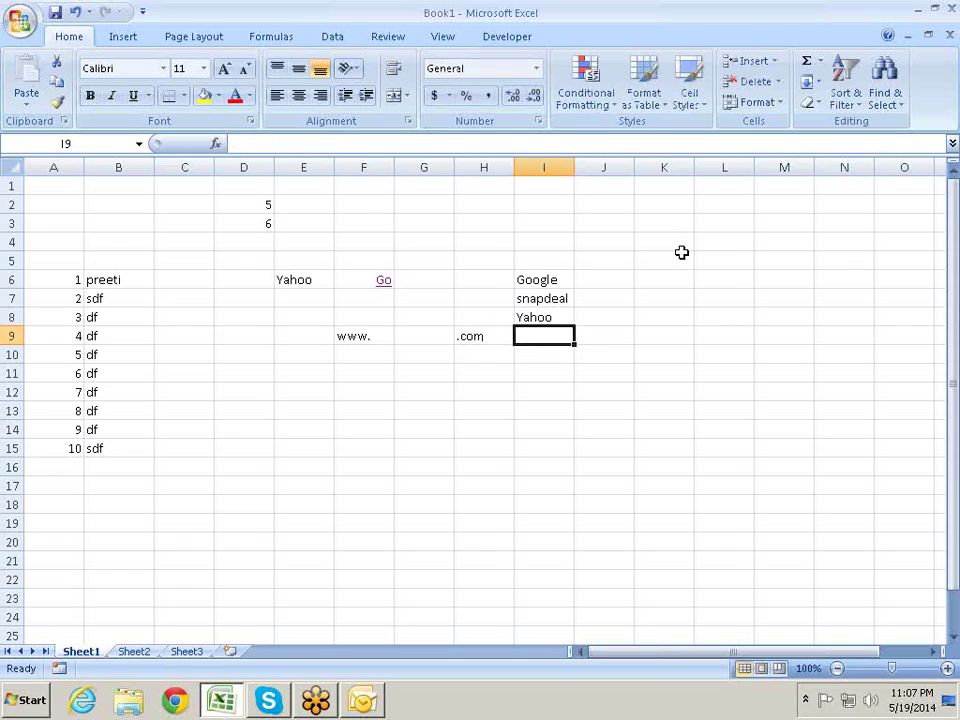
pyautogui.write('=')
pyautogui.press('Left')
pyautogui.press('Left')
pyautogui.press('Left')
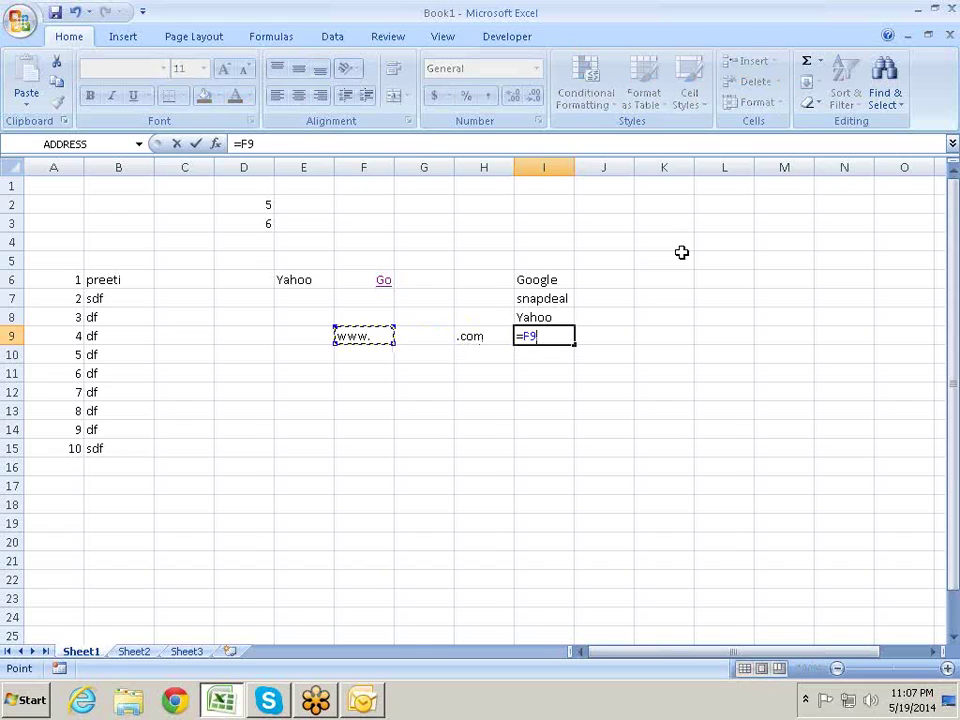
pyautogui.write('&')
pyautogui.write('&')
pyautogui.press('Left')
pyautogui.press('Left')
pyautogui.write('&')
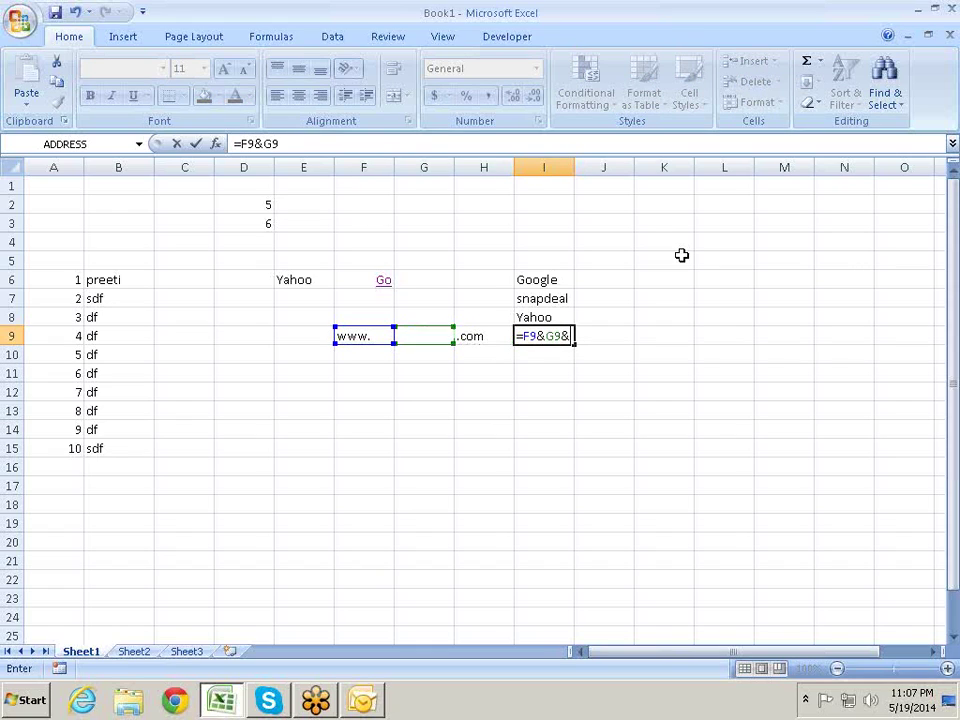
pyautogui.press('Left')
pyautogui.press('Return')
pyautogui.press('Up')
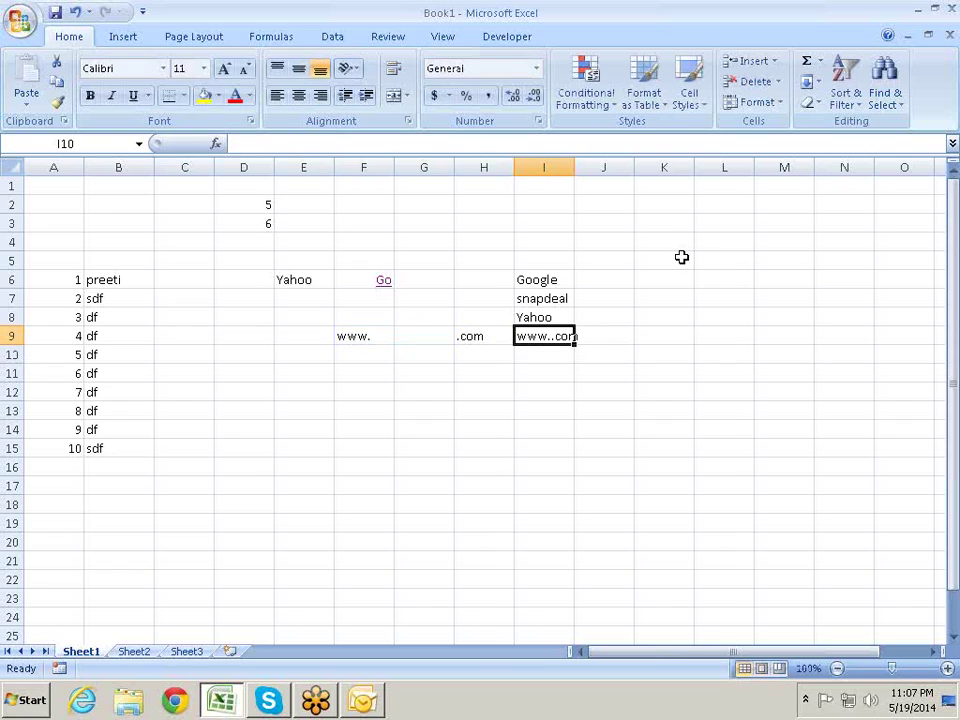
pyautogui.press('Left')
pyautogui.press('Left')
pyautogui.write('sna')
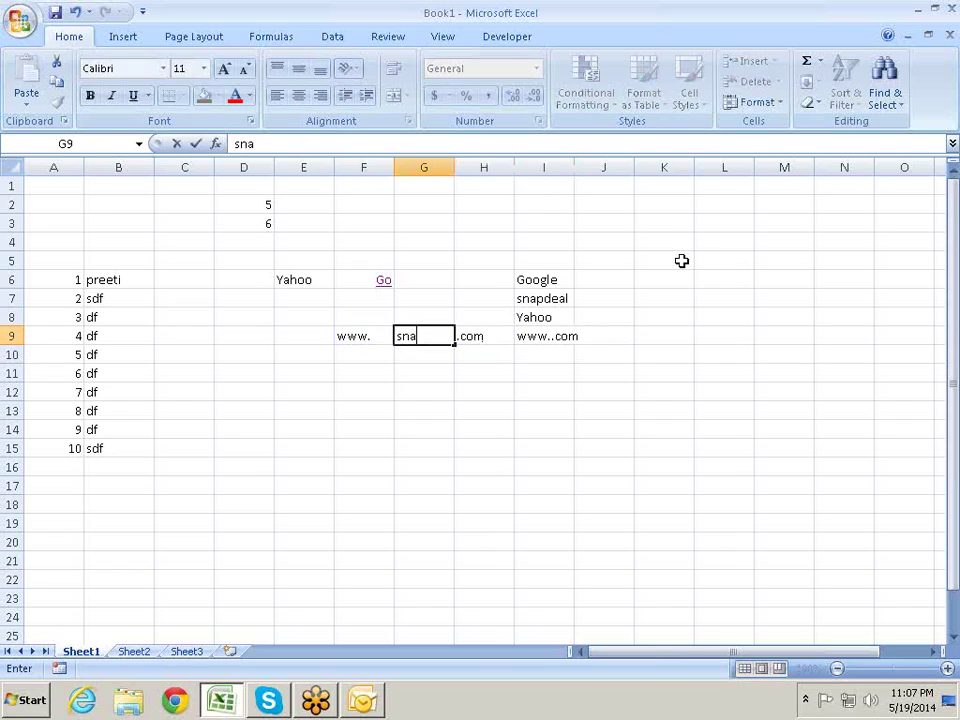
pyautogui.write('pdeal')
pyautogui.press('Return')
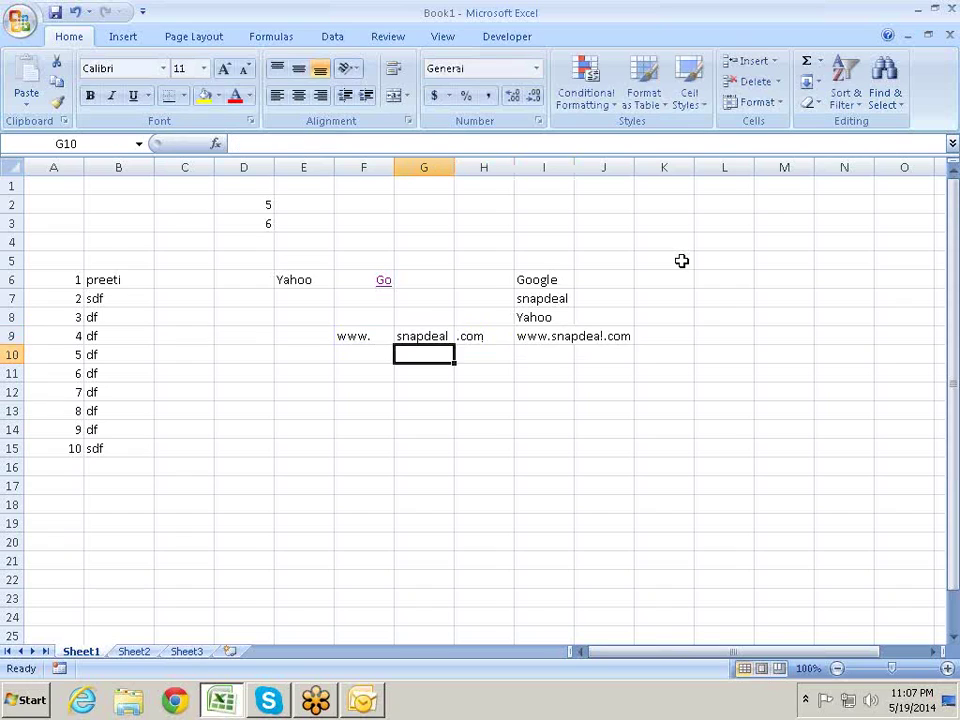
pyautogui.press('Up')
pyautogui.write('y')
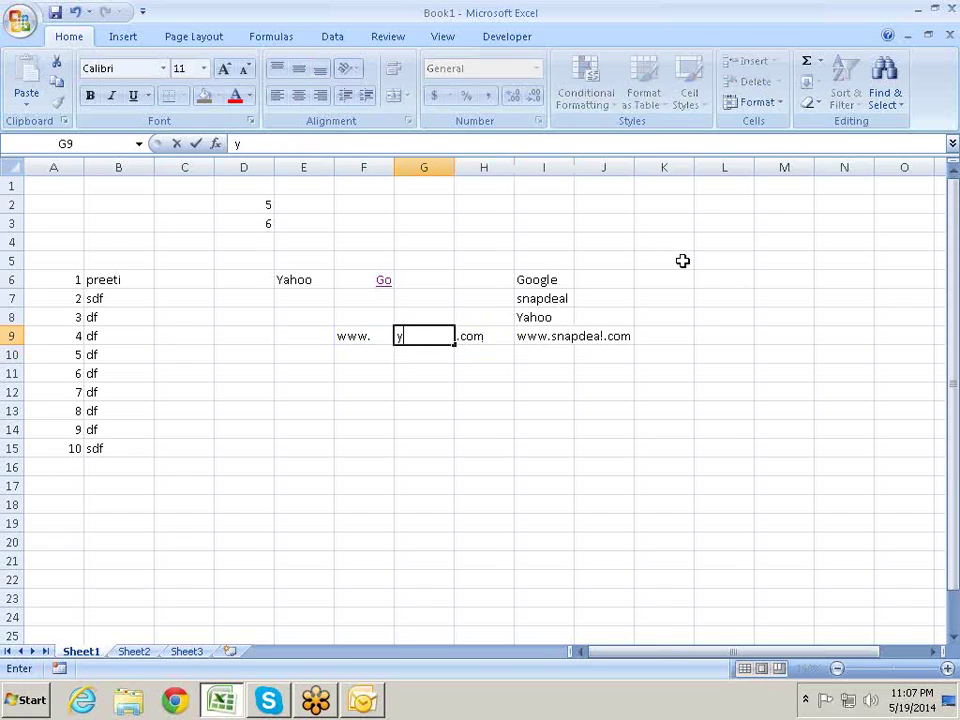
pyautogui.write('ahoo')
pyautogui.press('Return')
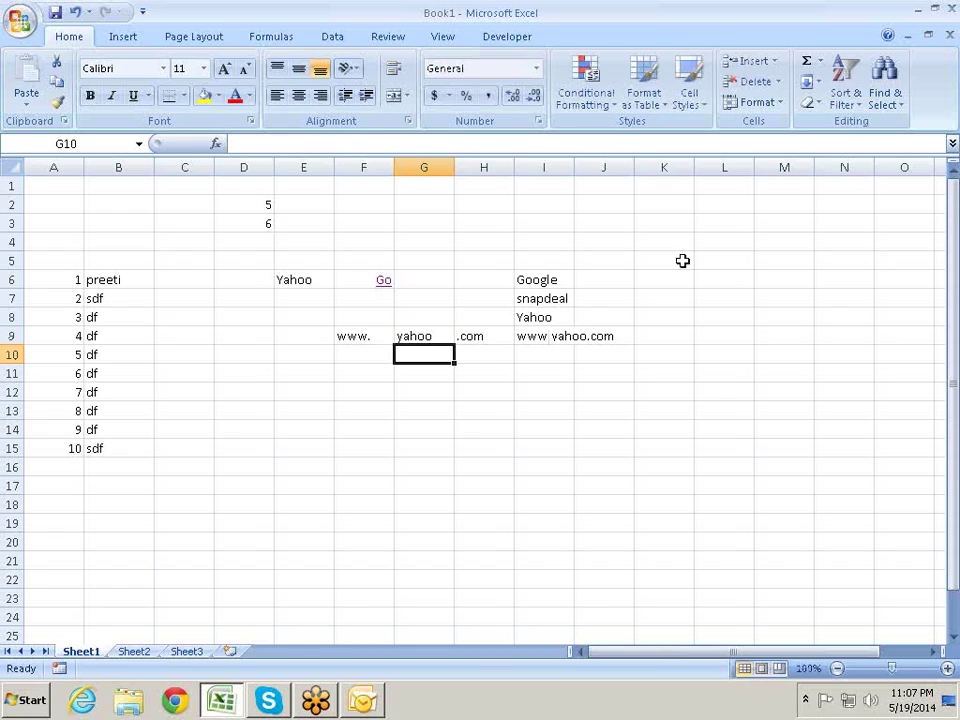
pyautogui.press('Up')
pyautogui.press('Up')
pyautogui.press('Up')
pyautogui.press('Up')
pyautogui.press('Left')
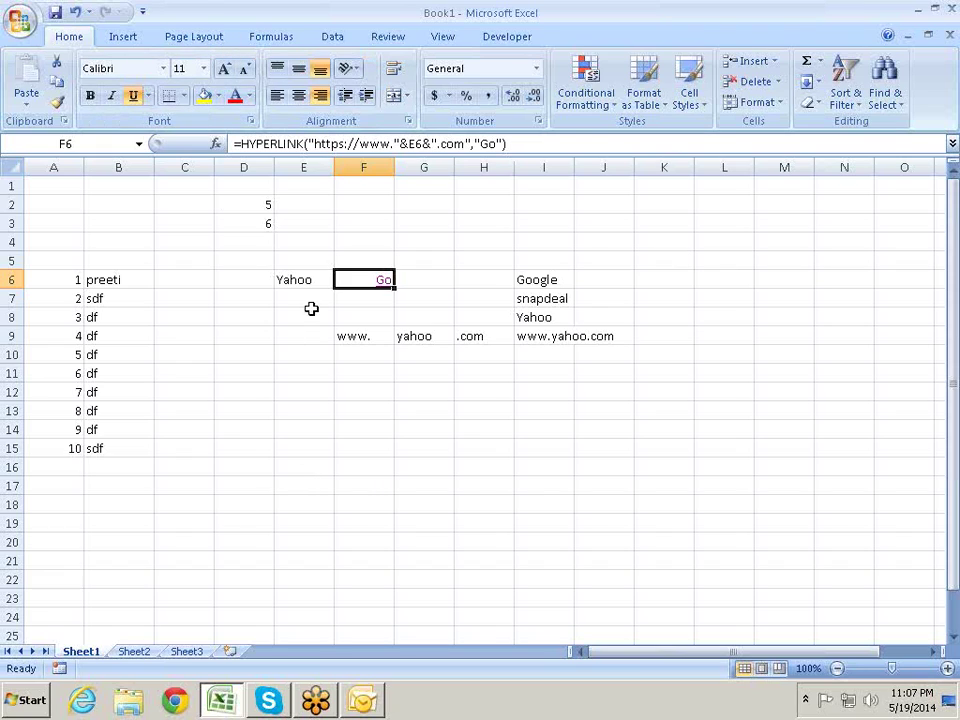
pyautogui.click(326, 276)
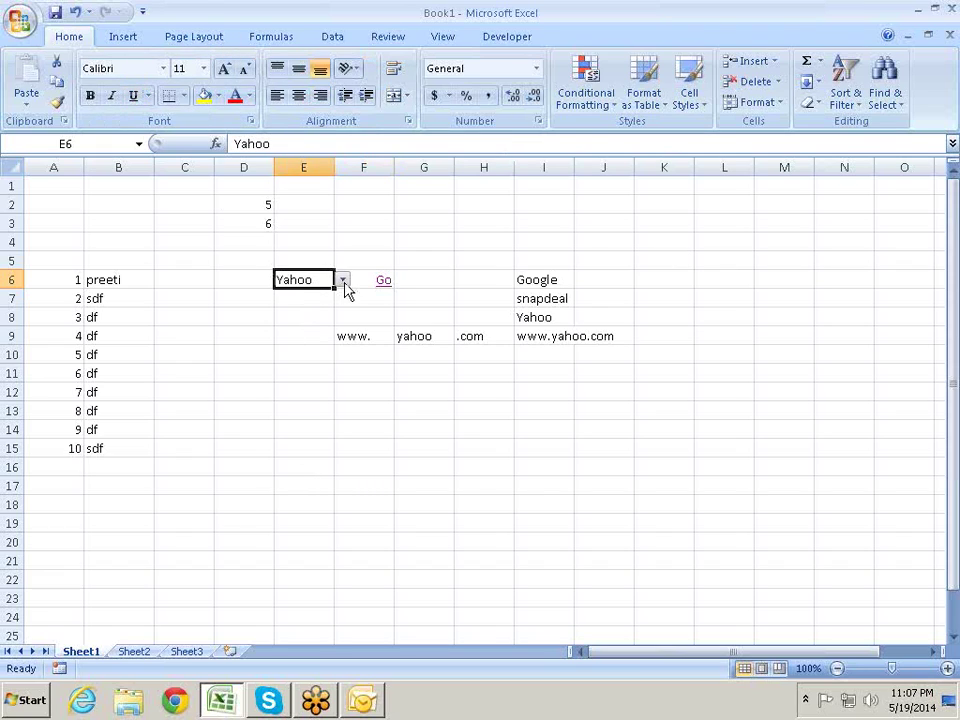
pyautogui.click(343, 281)
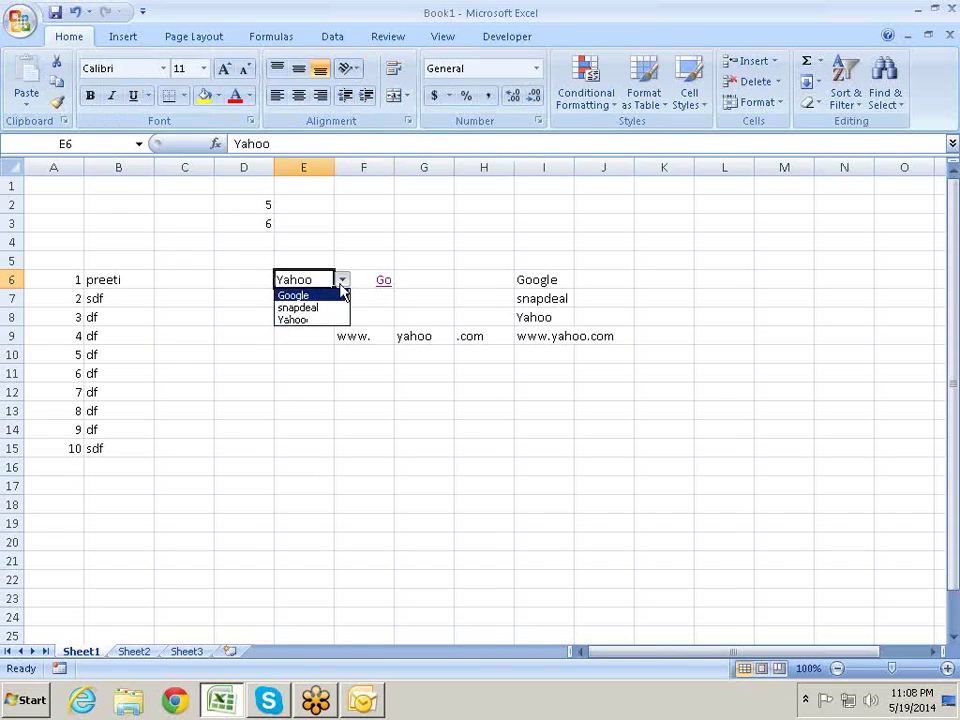
pyautogui.click(341, 285)
pyautogui.click(341, 281)
pyautogui.click(326, 307)
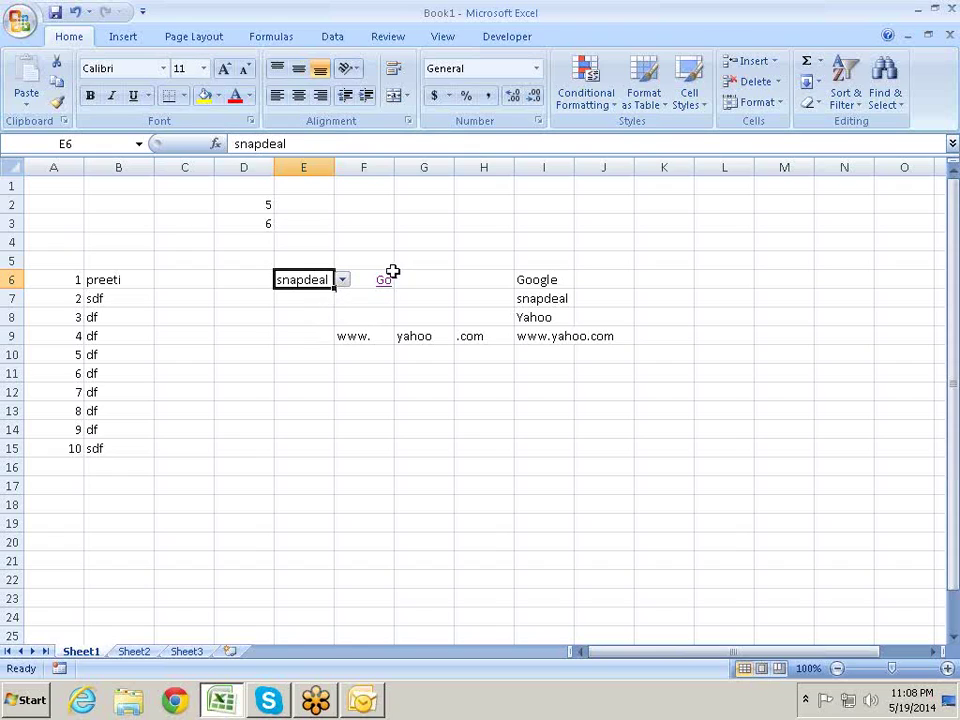
pyautogui.click(397, 281)
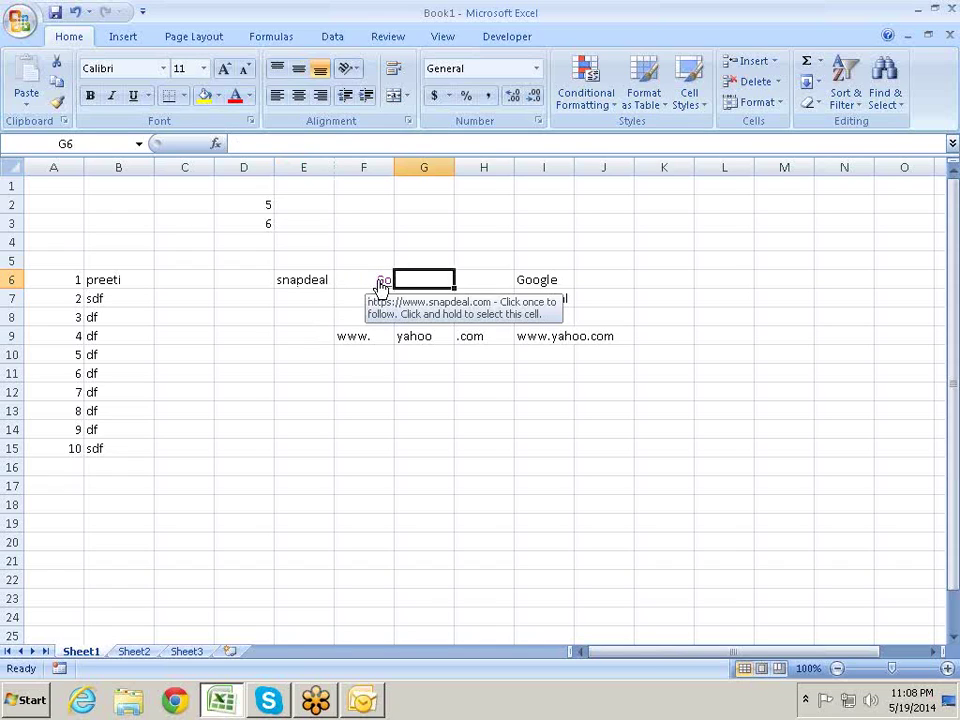
pyautogui.press('Left')
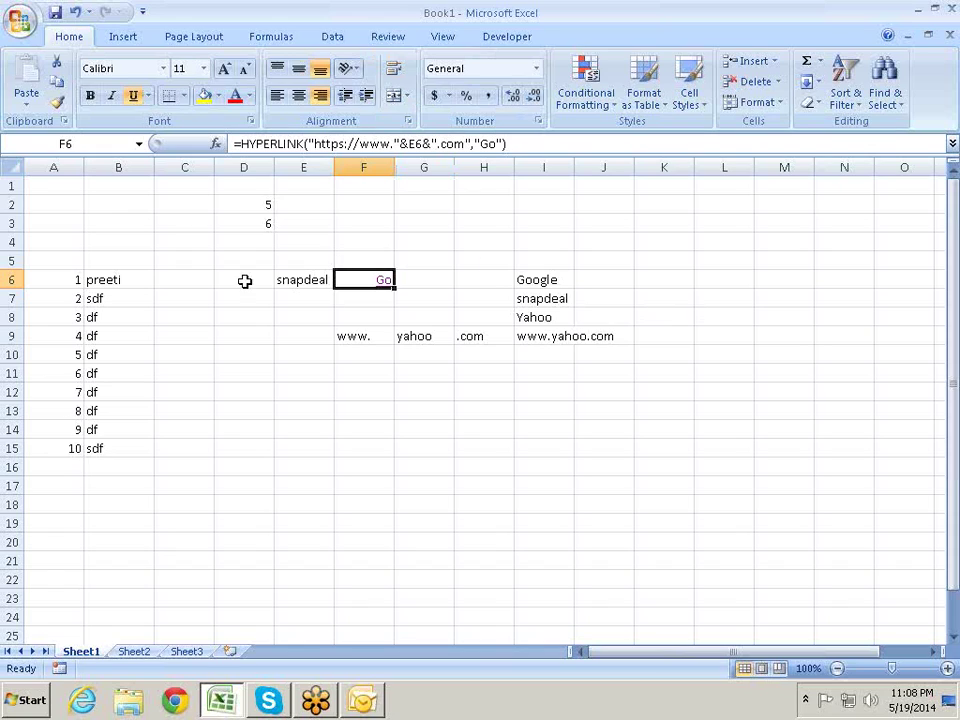
# Step: Review the HYPERLINK formula in F6 and the site choice in E6
pyautogui.click(323, 369)
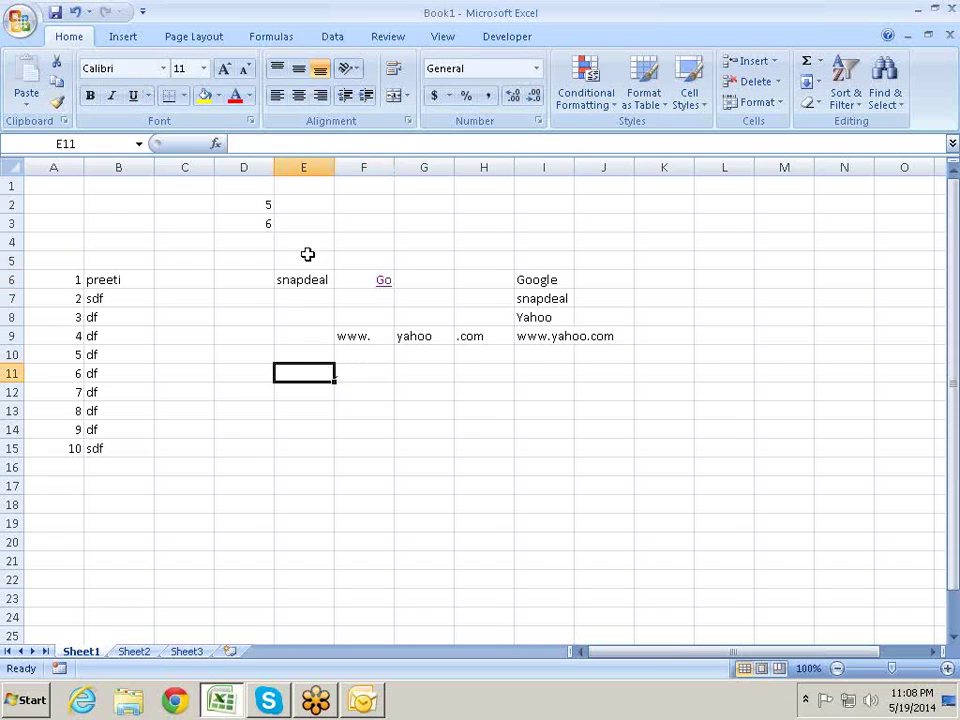
pyautogui.click(353, 263)
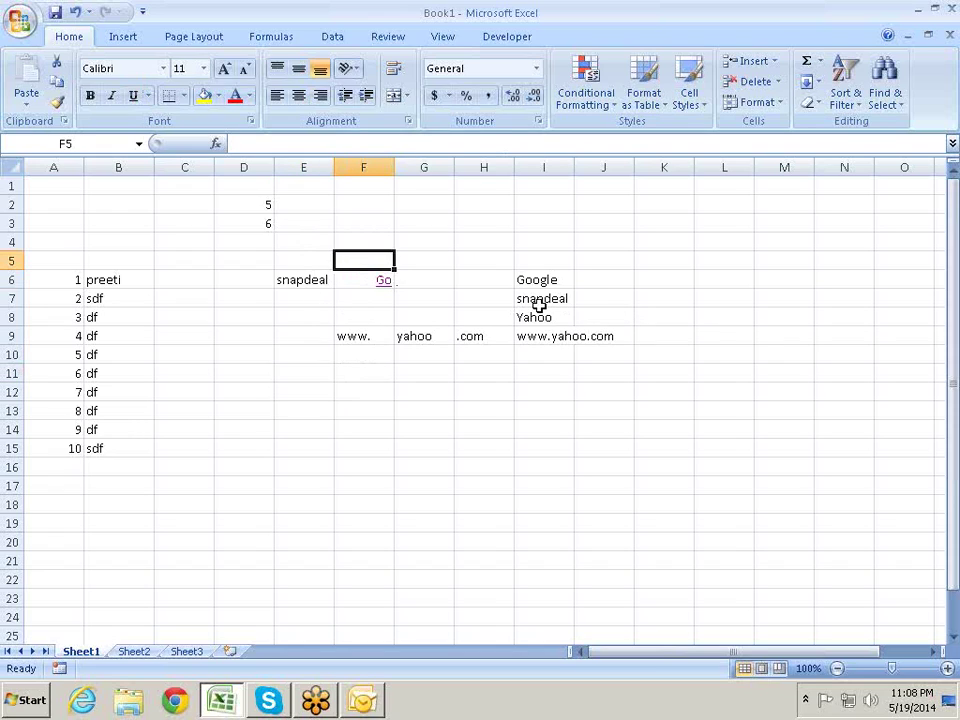
pyautogui.press('Down')
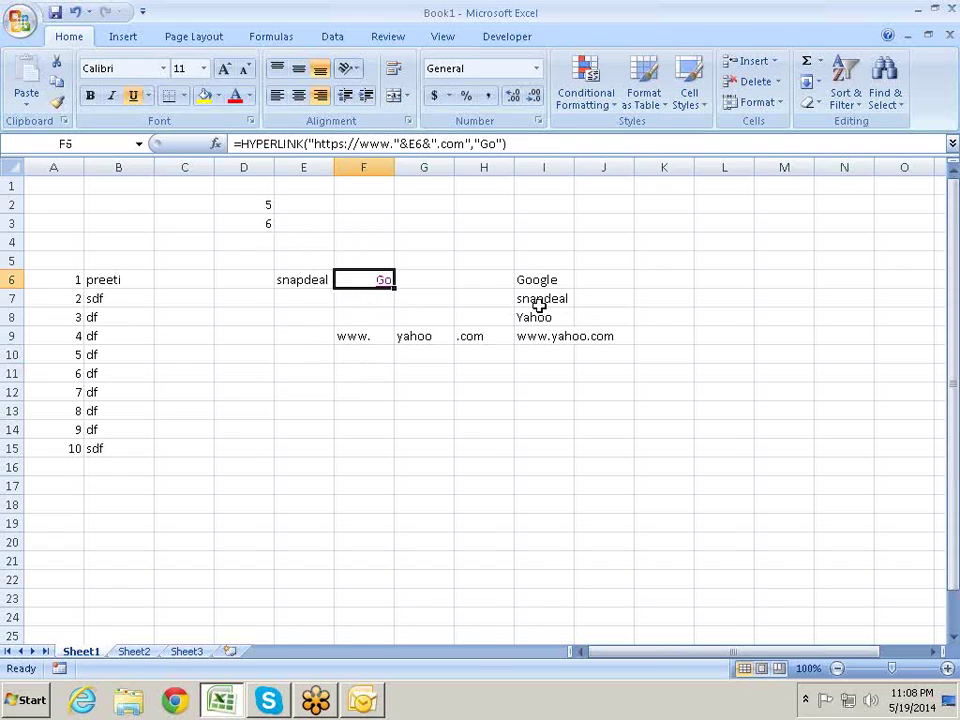
pyautogui.press('Left')
pyautogui.press('Down')
pyautogui.press('Down')
pyautogui.press('Down')
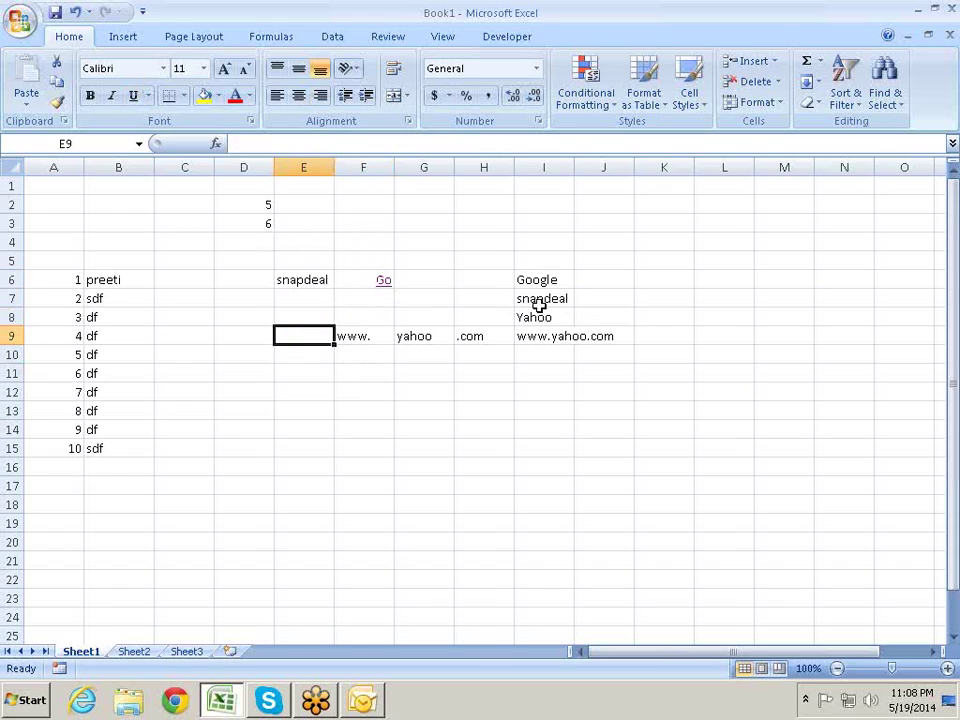
pyautogui.press('Down')
pyautogui.press('Down')
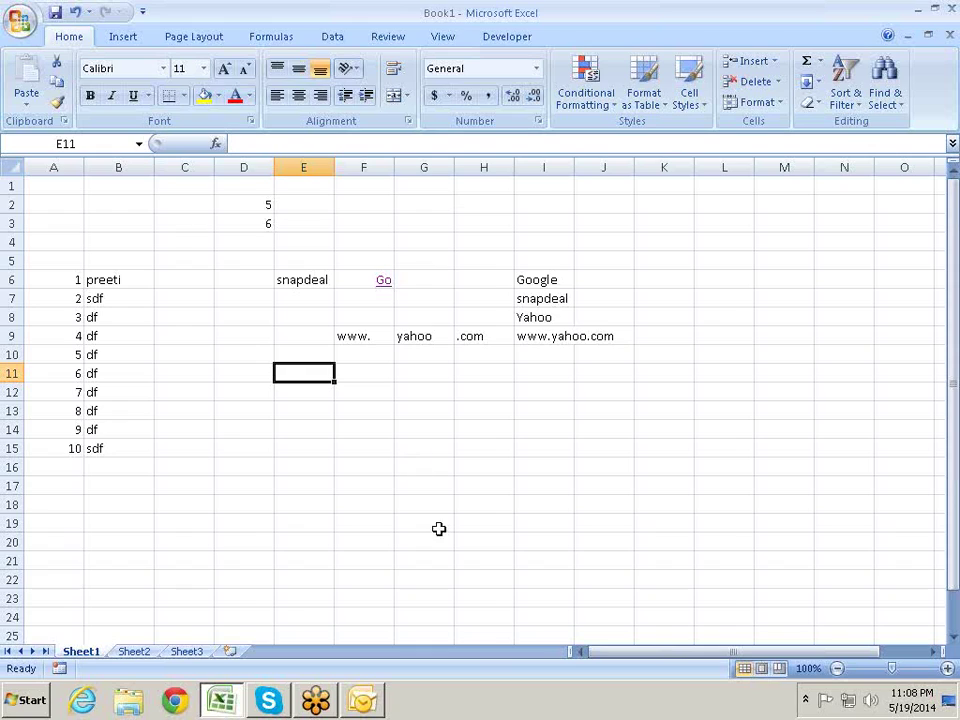
# Step: Browse the Lookup & Reference function list on the Formulas ribbon
pyautogui.click(330, 37)
pyautogui.click(287, 37)
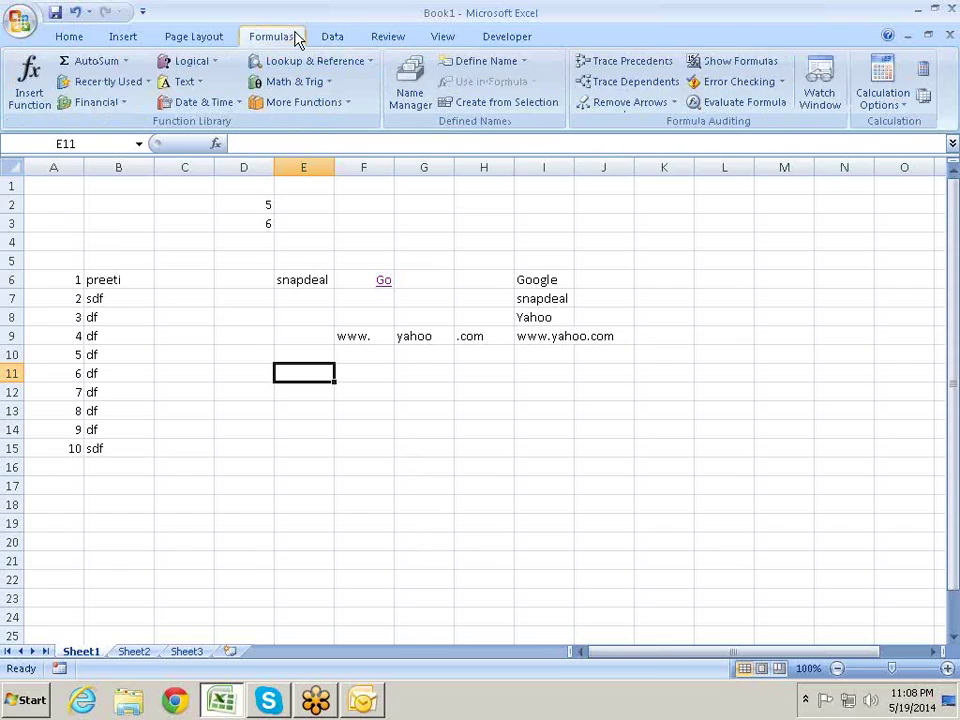
pyautogui.click(352, 63)
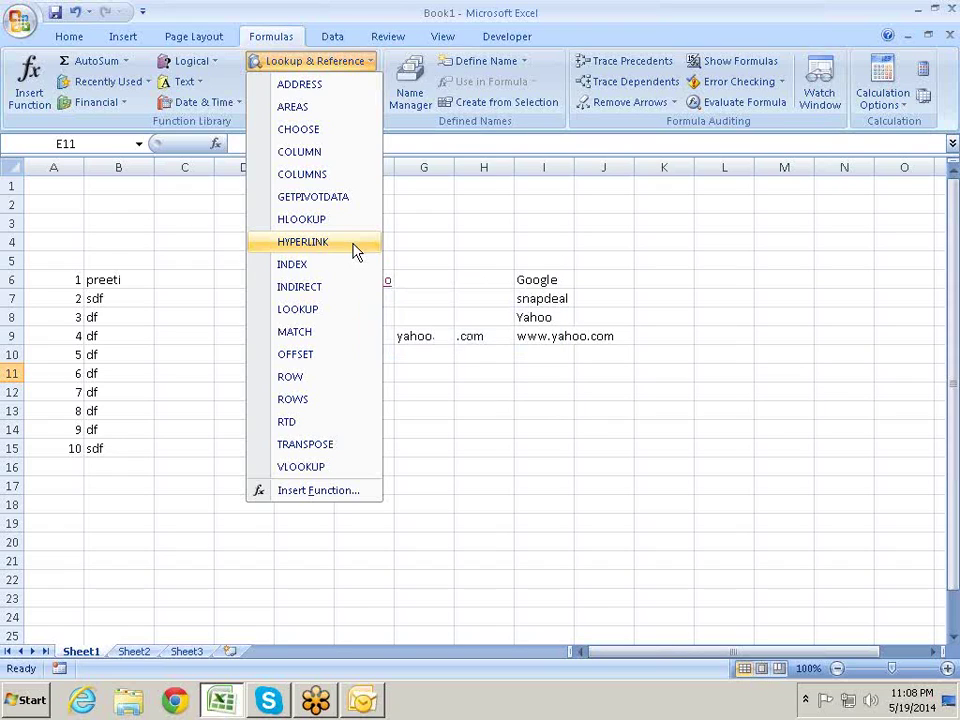
pyautogui.click(425, 420)
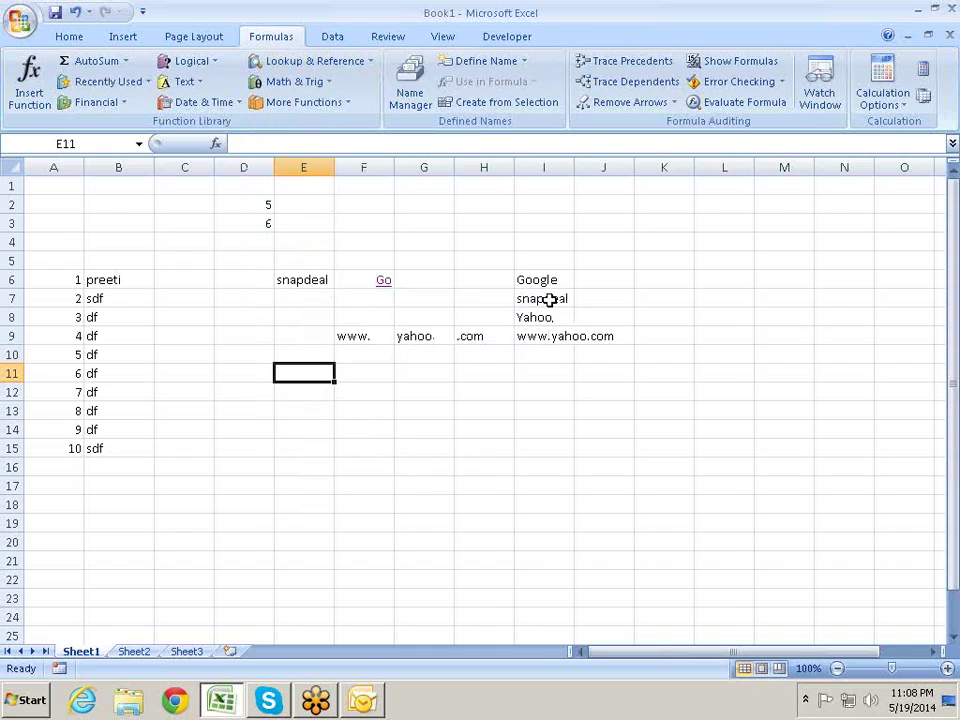
# Step: Clear the URL parts and joined address in F9:I9
pyautogui.moveTo(540, 280); pyautogui.dragTo(553, 314)
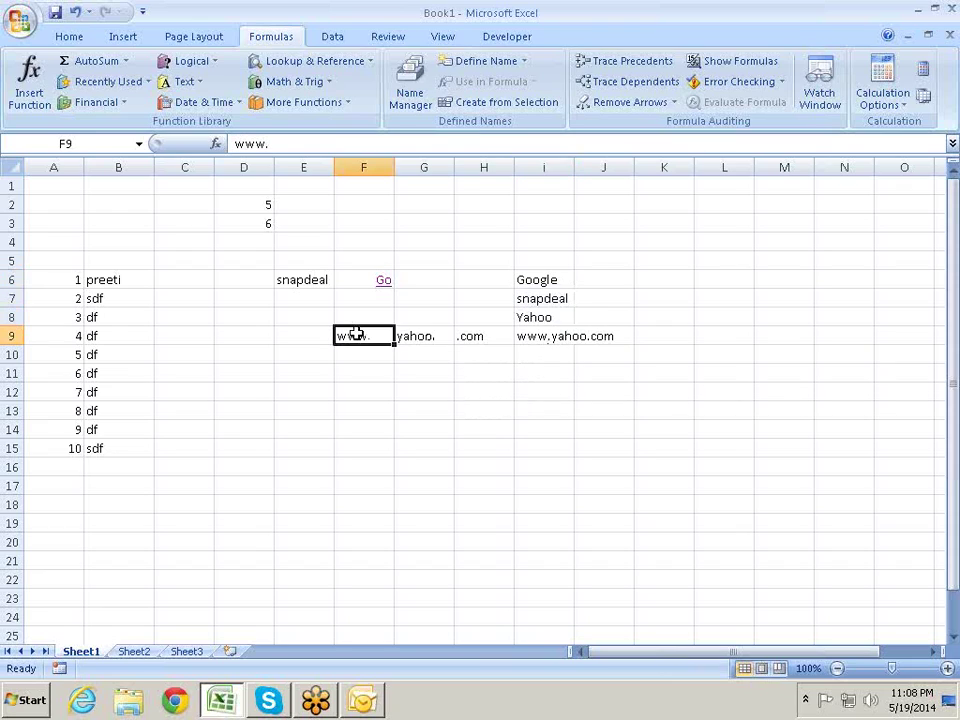
pyautogui.moveTo(361, 336); pyautogui.dragTo(544, 337)
pyautogui.press('Delete')
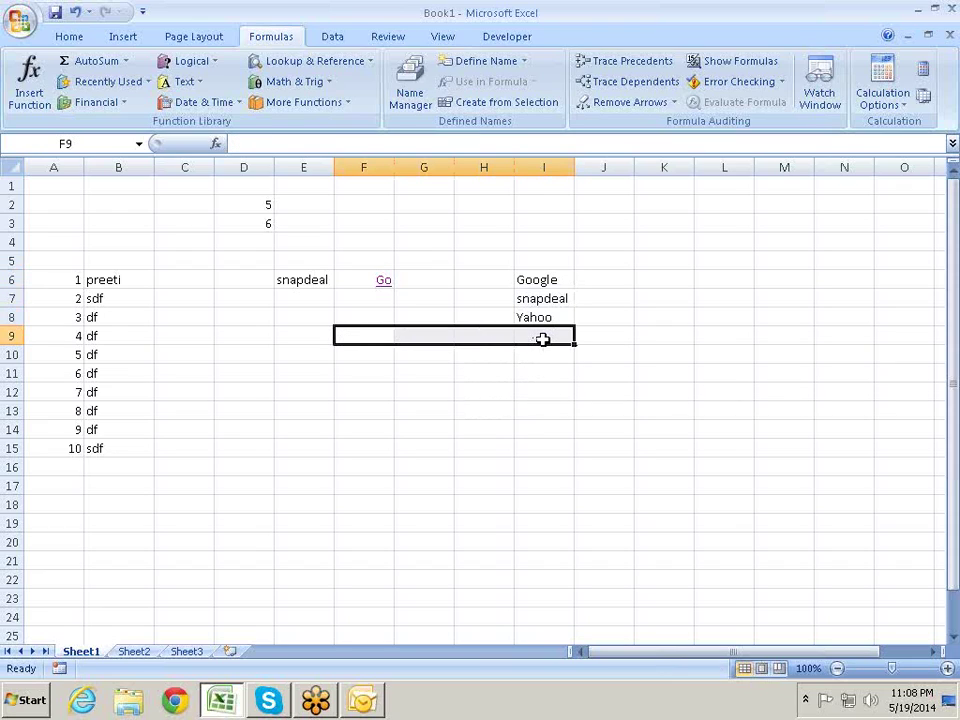
# Step: Copy the site names Google, snapdeal, Yahoo from I6:I8
pyautogui.click(563, 463)
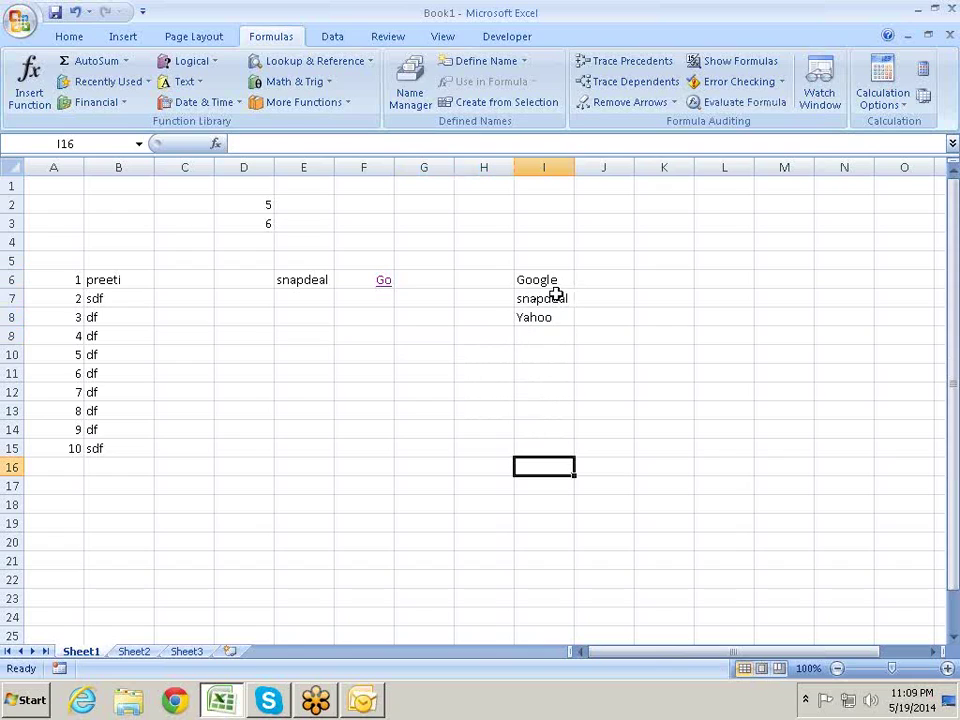
pyautogui.moveTo(553, 283); pyautogui.dragTo(555, 320)
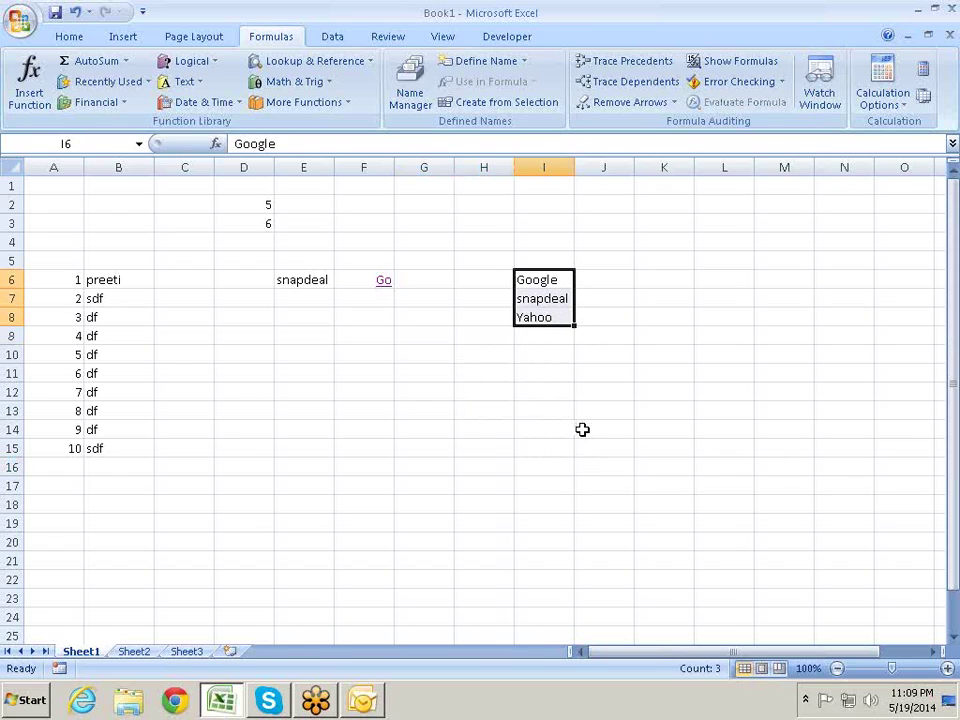
pyautogui.click(478, 352)
pyautogui.write('=')
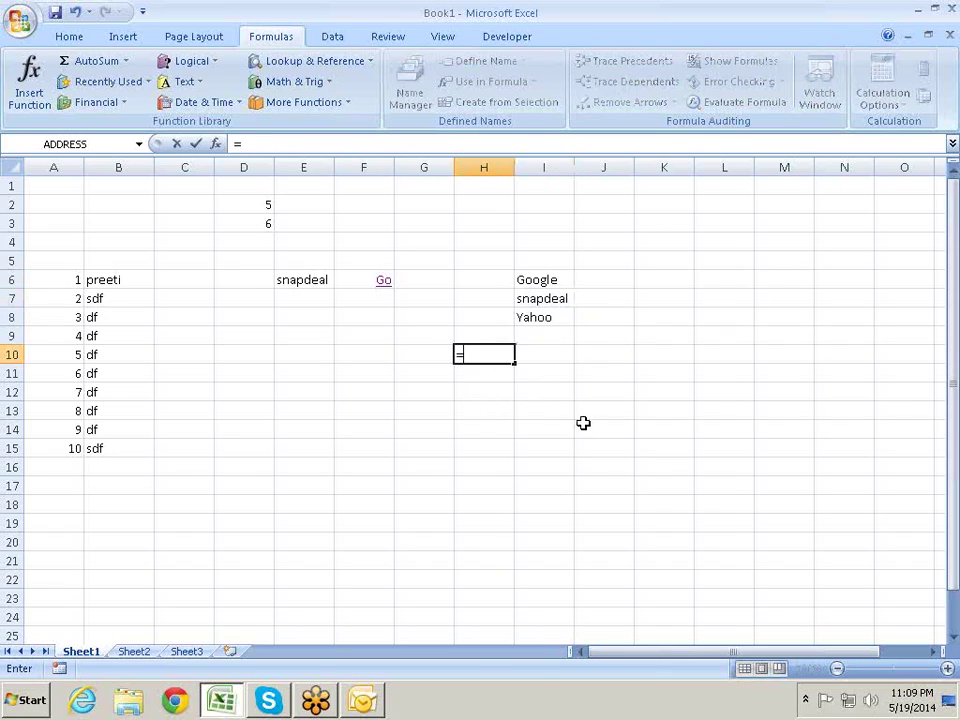
pyautogui.press('Escape')
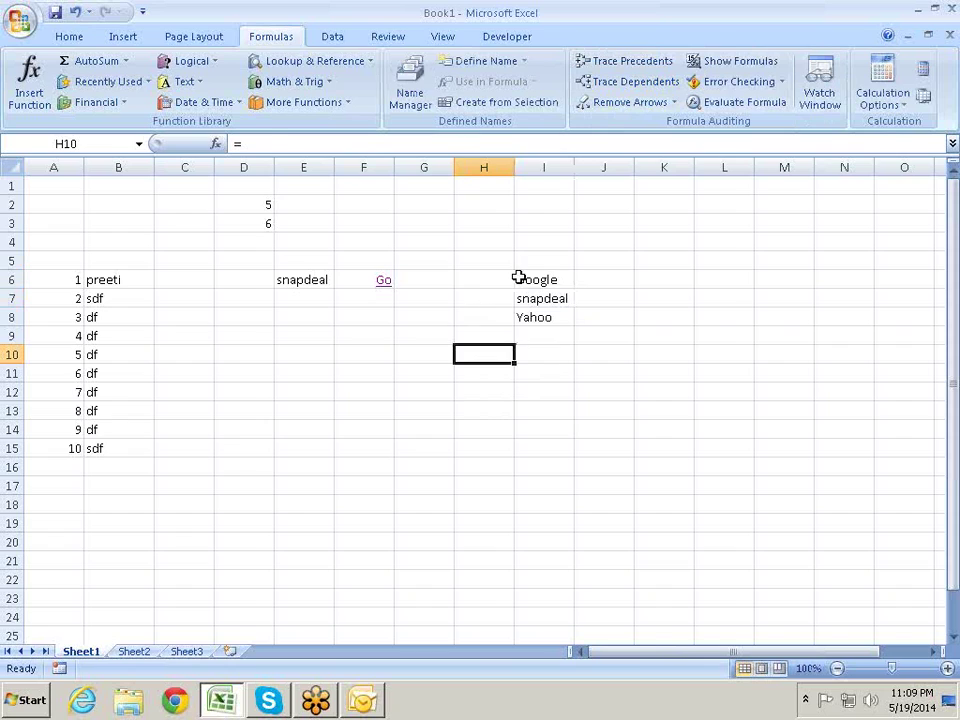
pyautogui.moveTo(516, 279); pyautogui.dragTo(517, 311)
pyautogui.hotkey('ctrl', 'c')
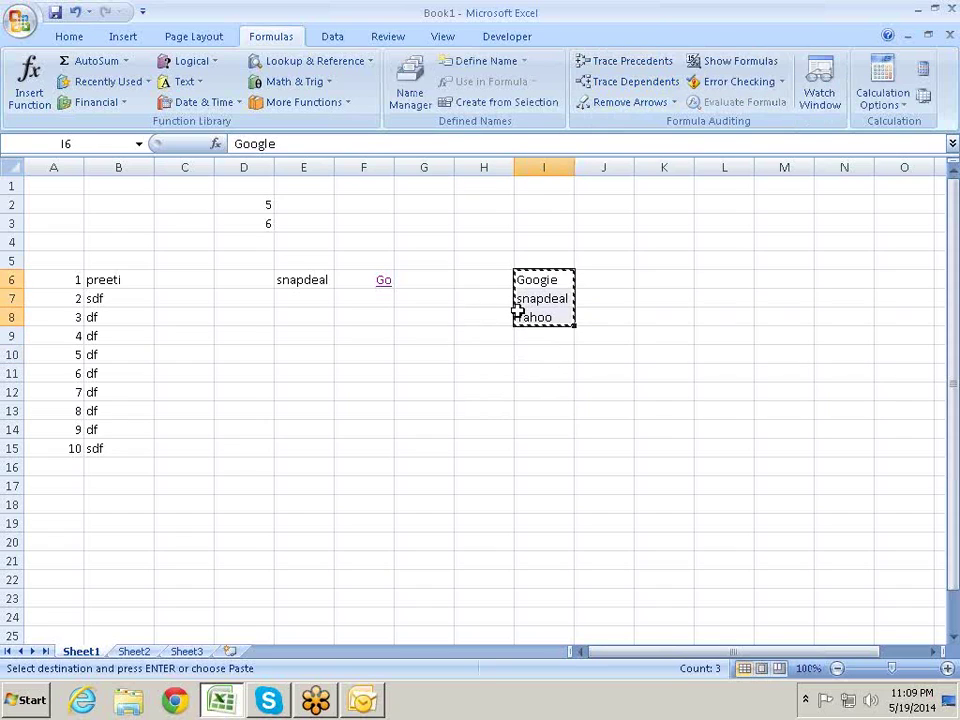
# Step: Paste them at H11 with Transpose so they run across H11:J11
pyautogui.press('Down')
pyautogui.press('Down')
pyautogui.press('Down')
pyautogui.press('Down')
pyautogui.press('Down')
pyautogui.press('Left')
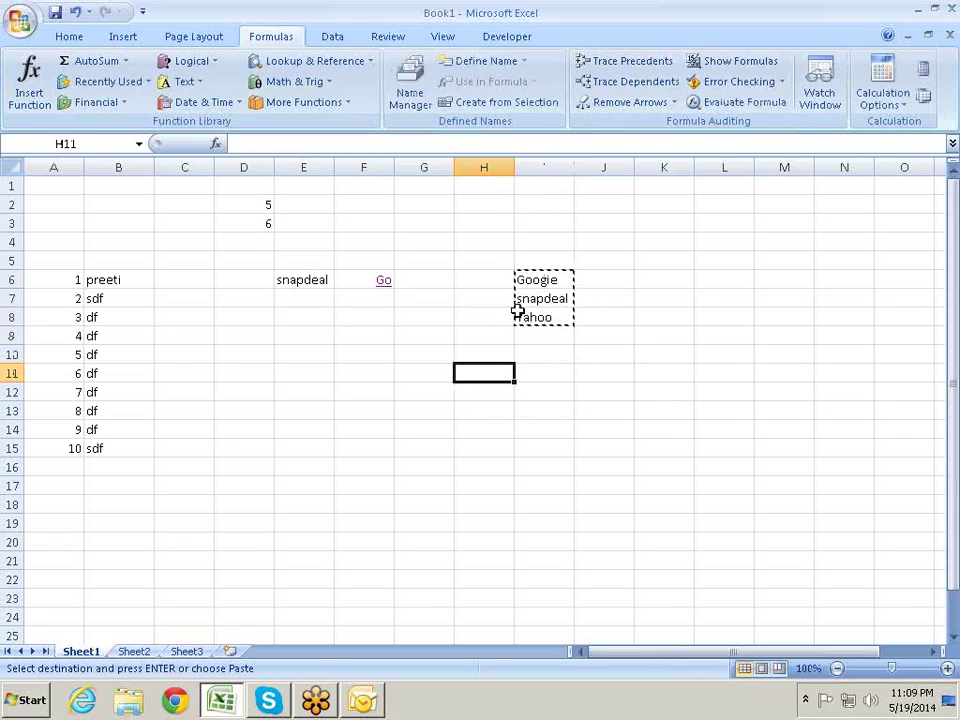
pyautogui.hotkey('alt', 'e')
pyautogui.press('s')
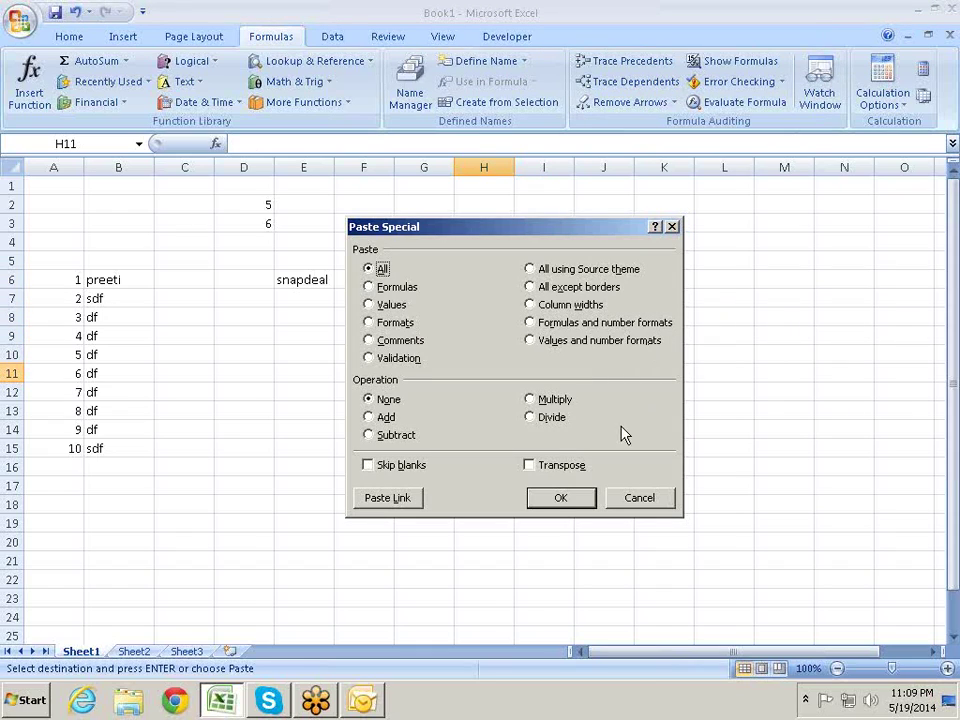
pyautogui.click(572, 465)
pyautogui.click(565, 498)
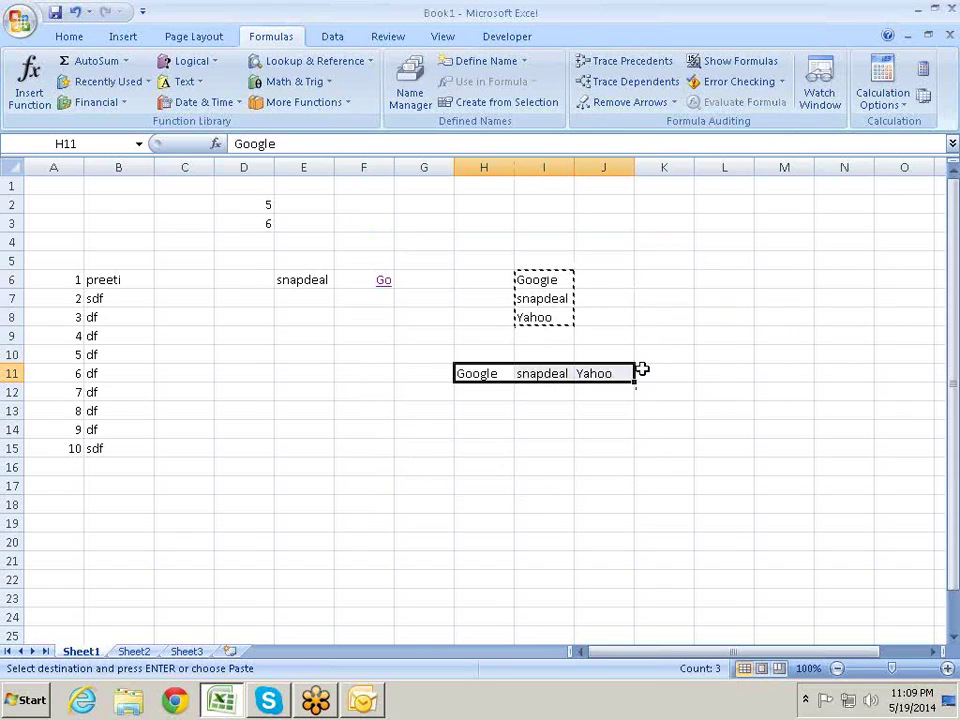
pyautogui.press('Escape')
# Step: Change snapdeal in I7 to rediif
pyautogui.click(566, 297)
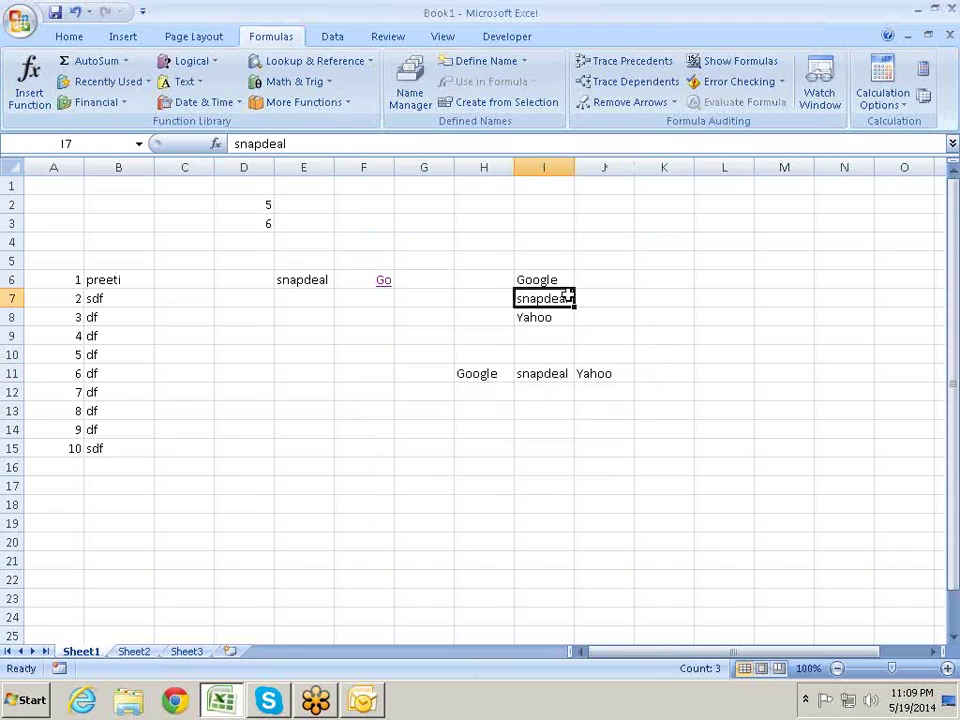
pyautogui.write('red')
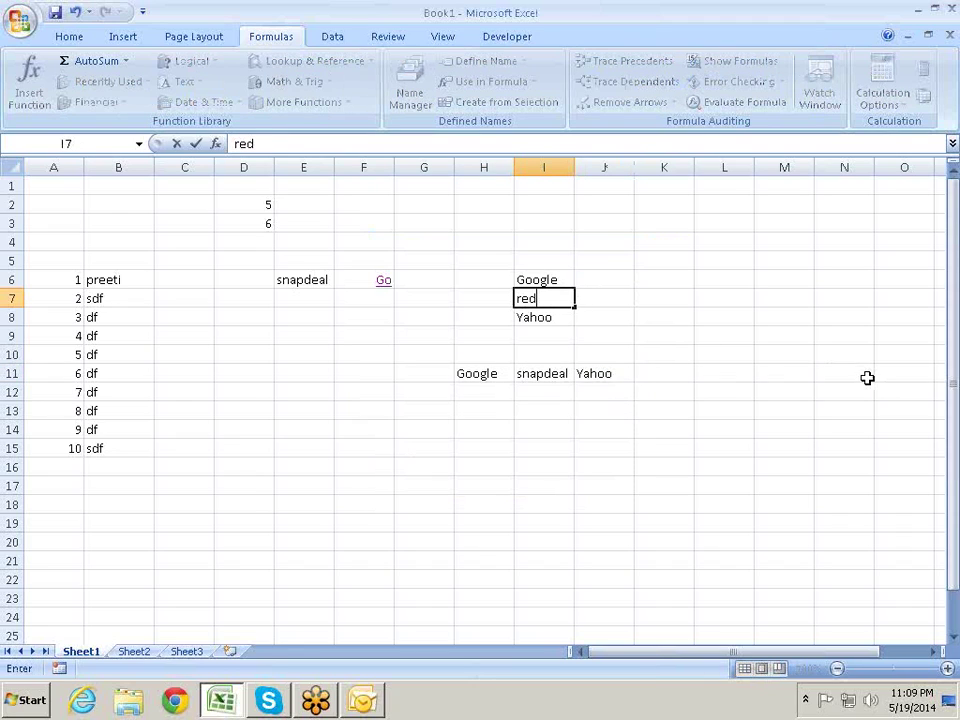
pyautogui.write('if')
pyautogui.press('Return')
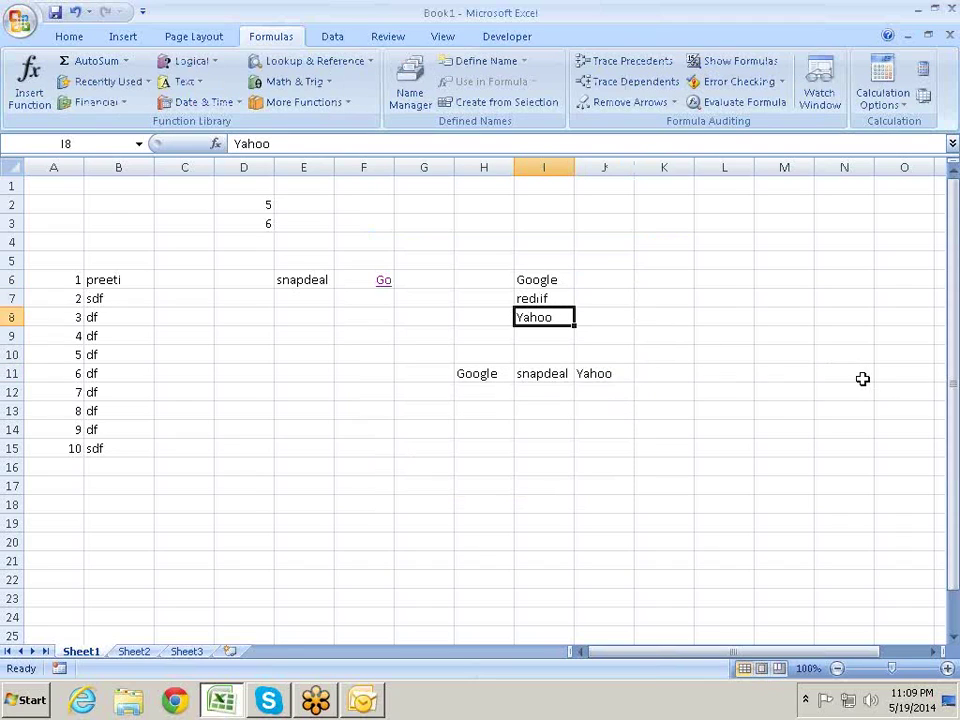
# Step: Clear the pasted names from H10:J11 and reselect H11:J11
pyautogui.click(601, 371)
pyautogui.moveTo(601, 371); pyautogui.dragTo(505, 363)
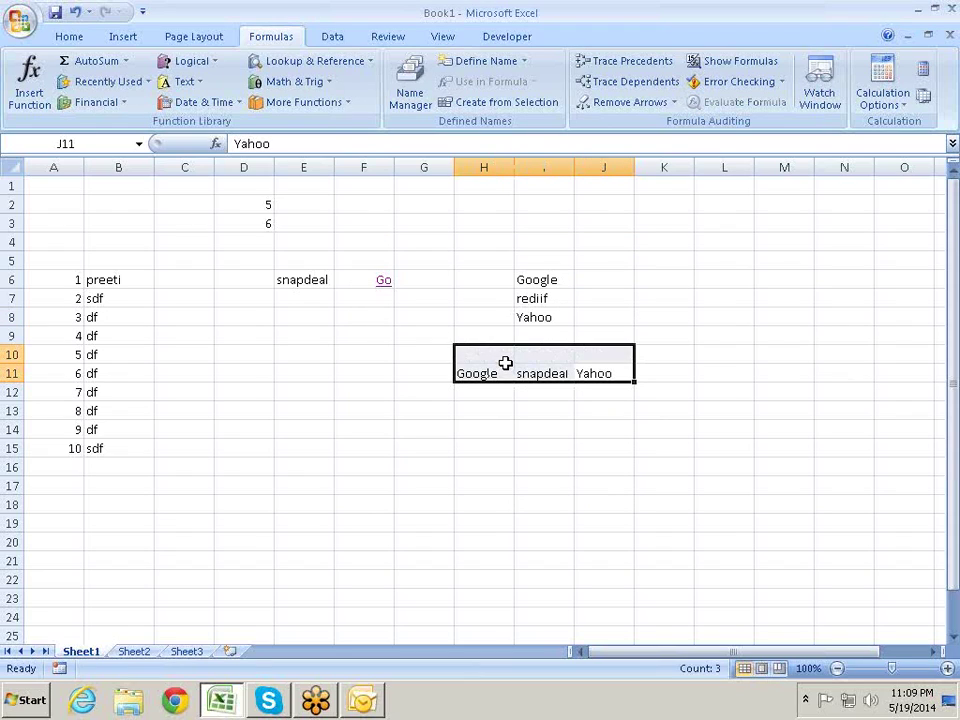
pyautogui.press('Delete')
pyautogui.press('Down')
pyautogui.press('Up')
pyautogui.press('Left')
pyautogui.press('Left')
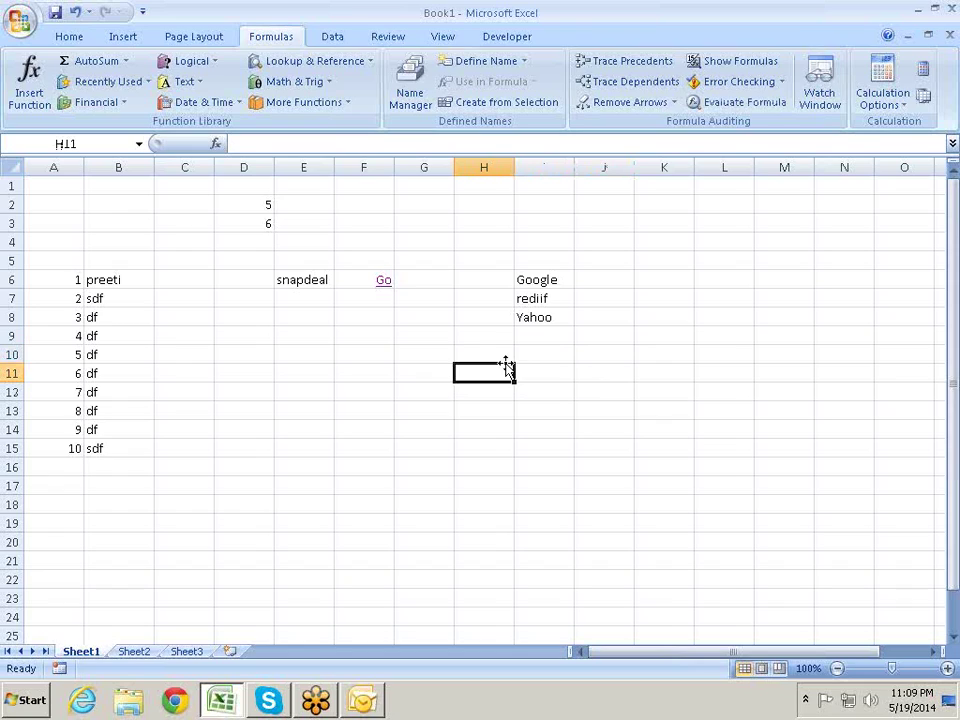
pyautogui.moveTo(505, 371); pyautogui.dragTo(601, 371)
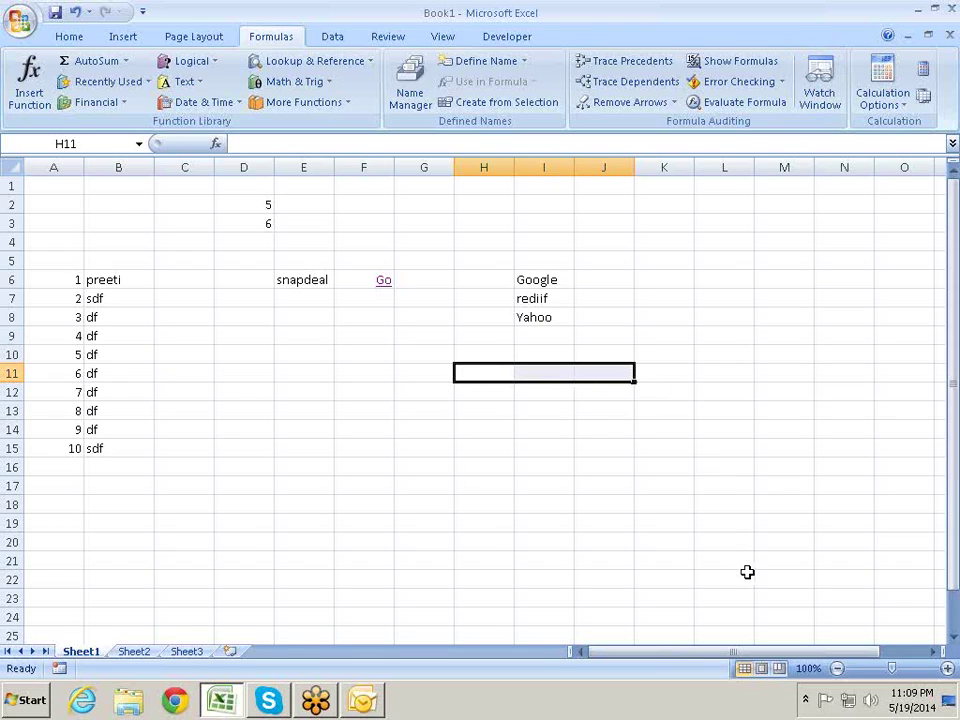
# Step: Enter {=TRANSPOSE(I6:I8)} as an array formula across H11:J11
pyautogui.write('=')
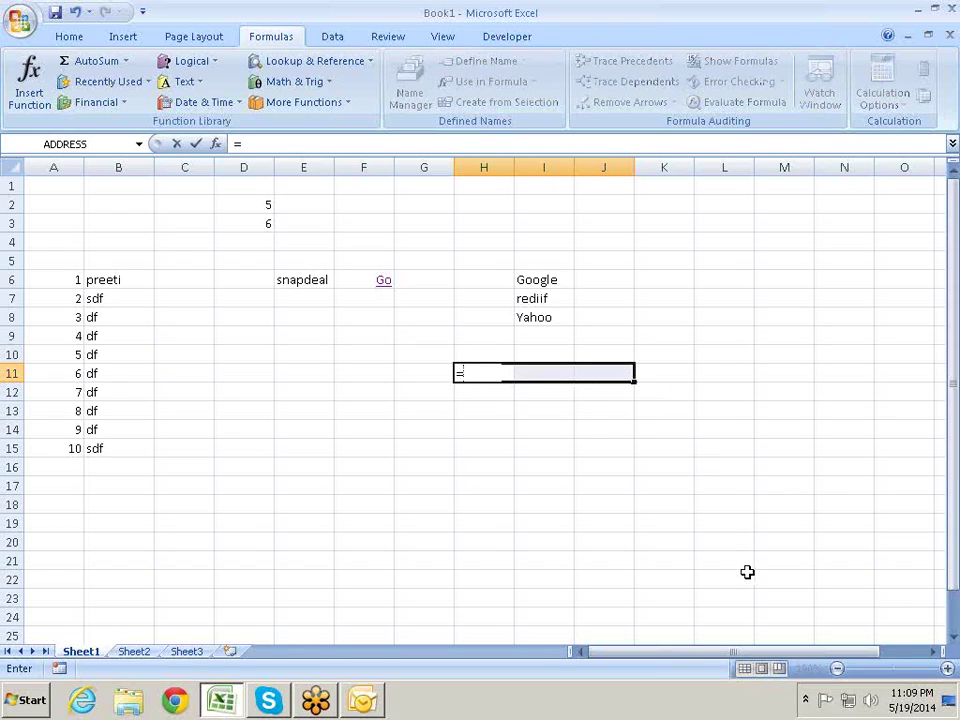
pyautogui.write('tra')
pyautogui.press('Tab')
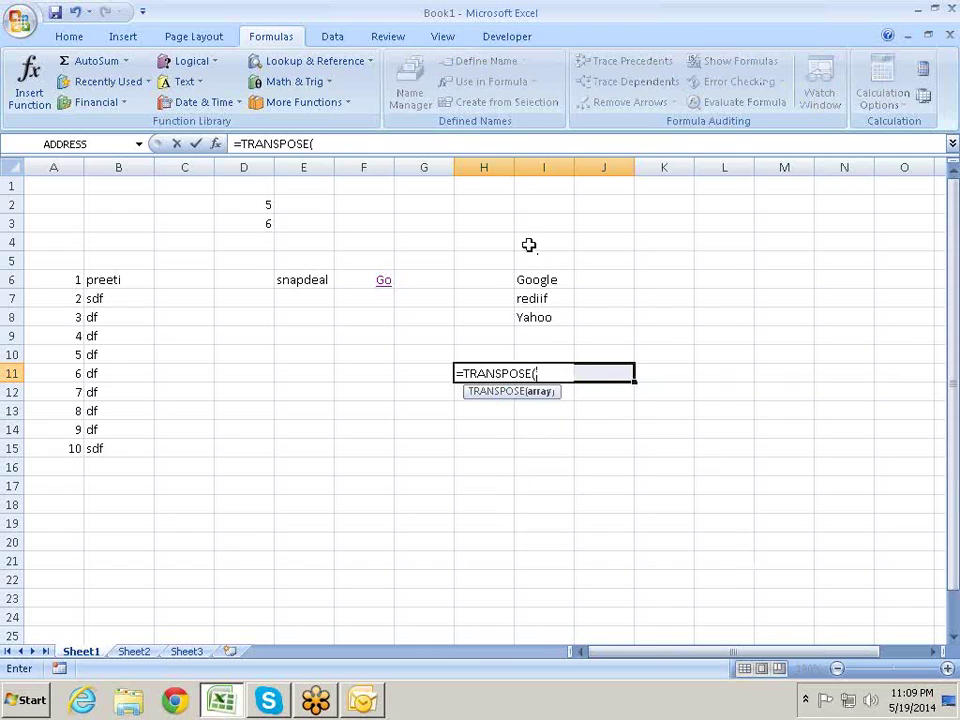
pyautogui.click(539, 279)
pyautogui.moveTo(539, 279); pyautogui.dragTo(540, 317)
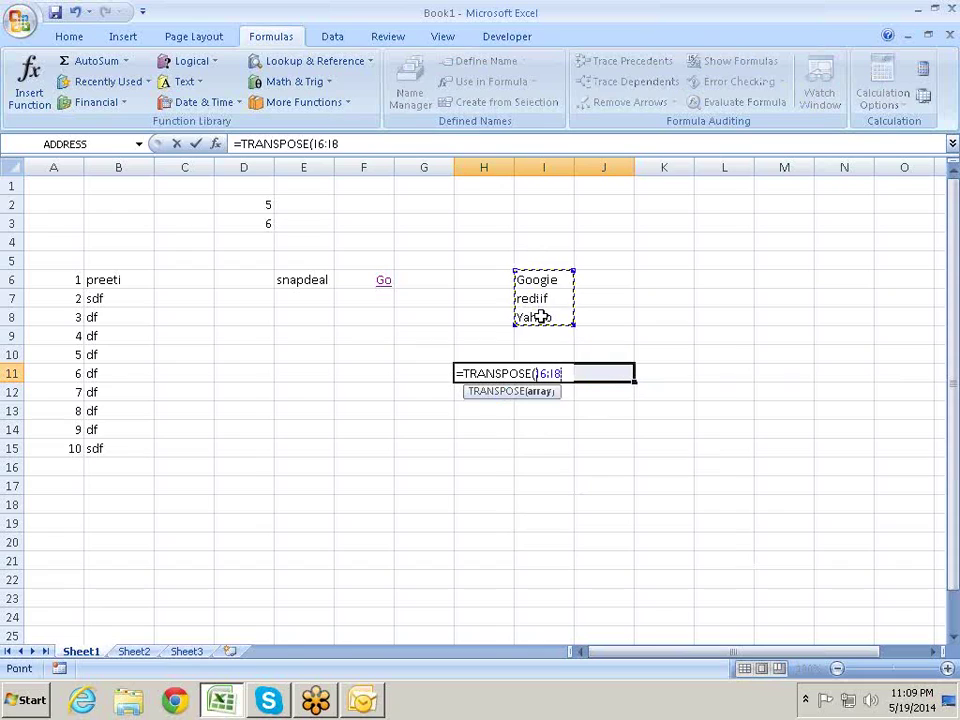
pyautogui.write(')')
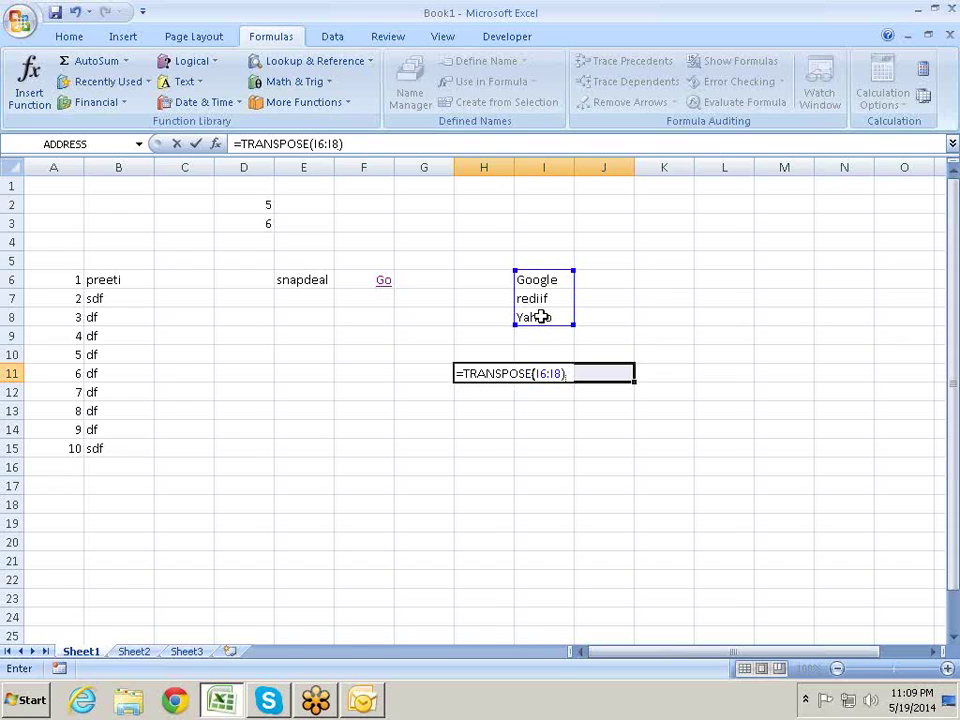
pyautogui.press('Return')
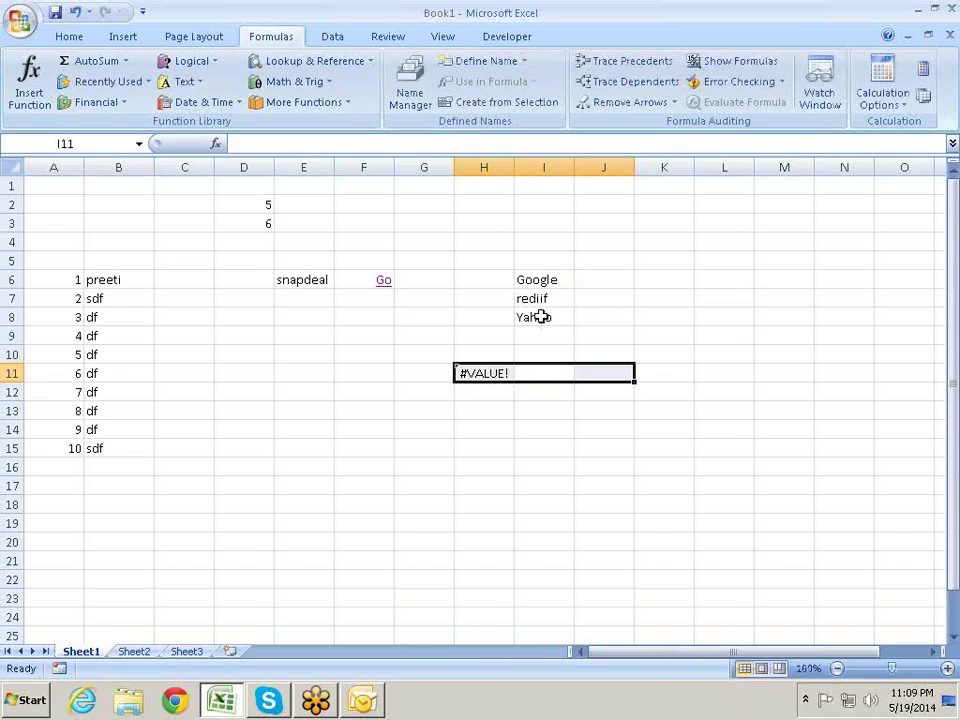
pyautogui.press('Tab')
pyautogui.press('Tab')
pyautogui.press('F2')
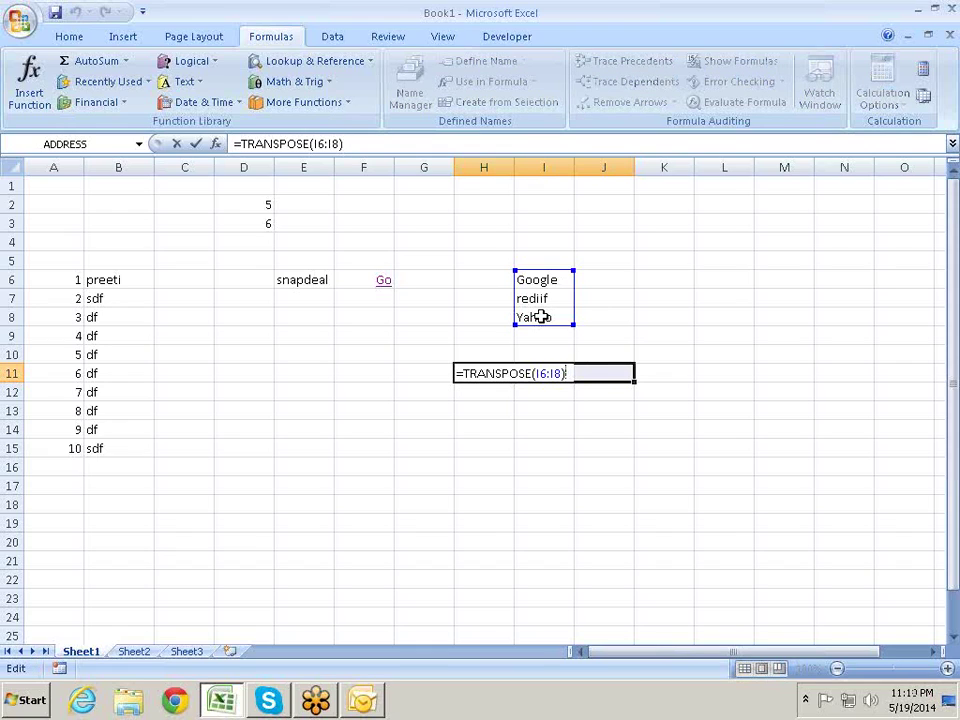
pyautogui.hotkey('ctrl', 'shift', 'Return')
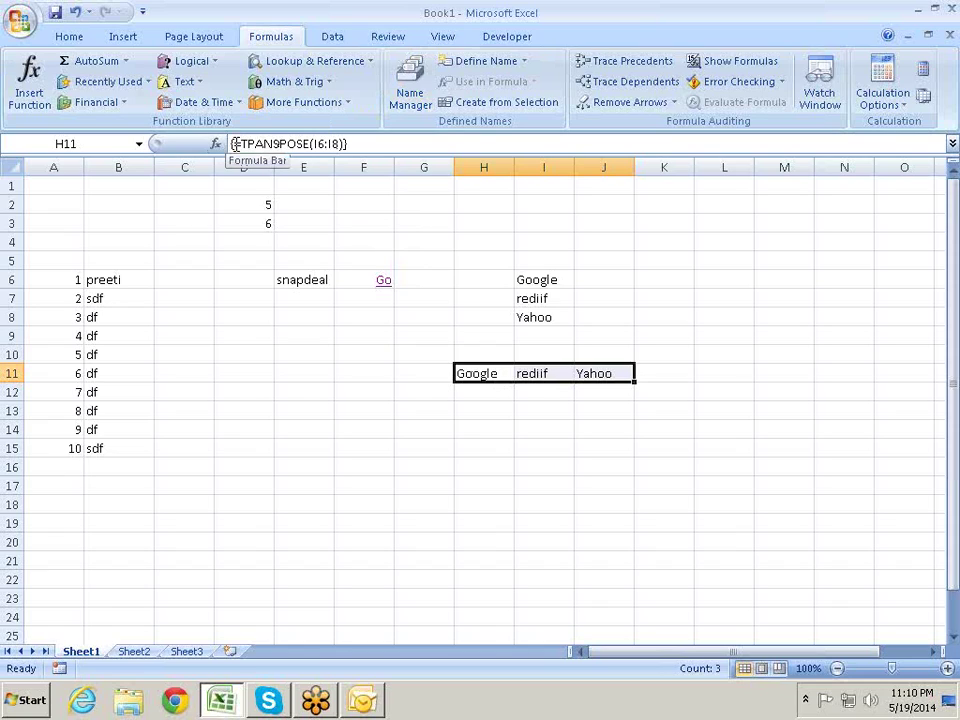
# Step: Inspect the TRANSPOSE array formula in each cell of H11:J11
pyautogui.click(498, 412)
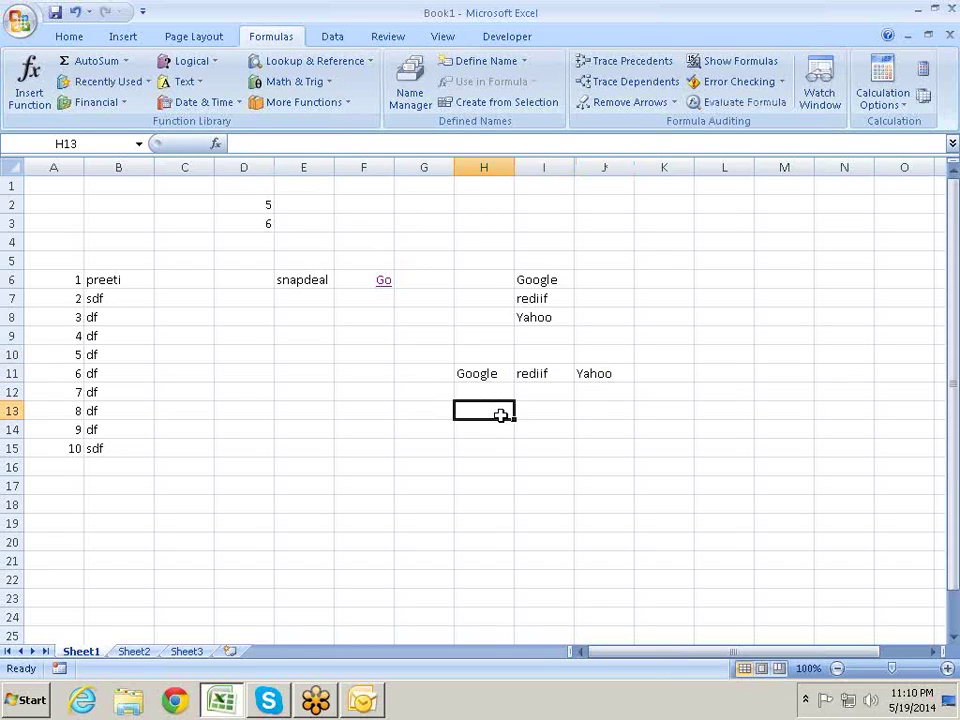
pyautogui.click(501, 372)
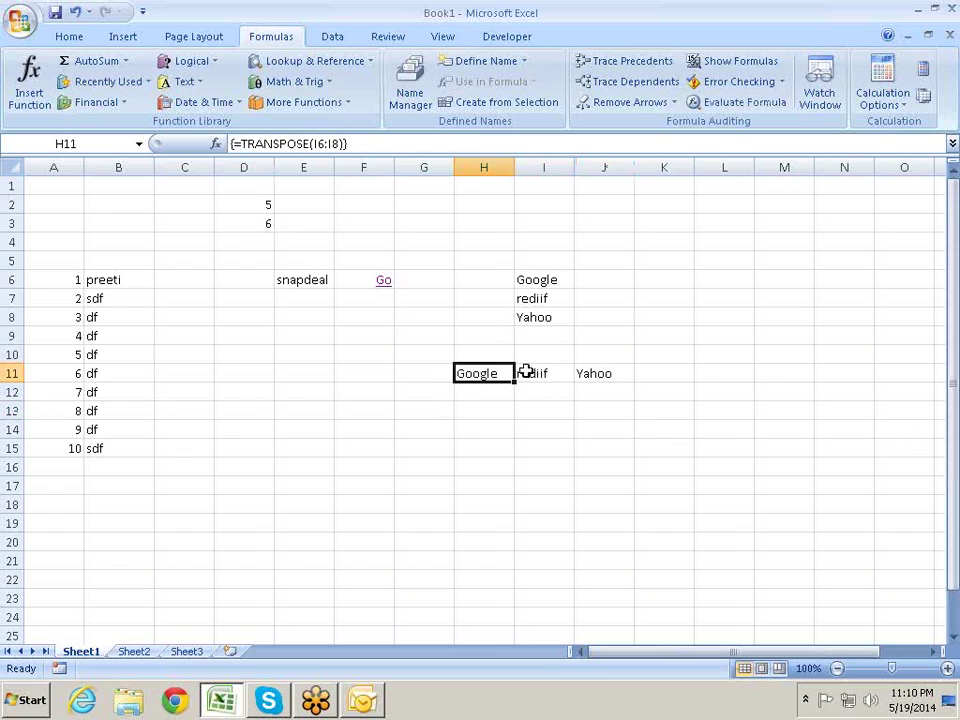
pyautogui.click(551, 373)
pyautogui.click(580, 373)
pyautogui.click(489, 373)
pyautogui.click(525, 373)
pyautogui.click(600, 373)
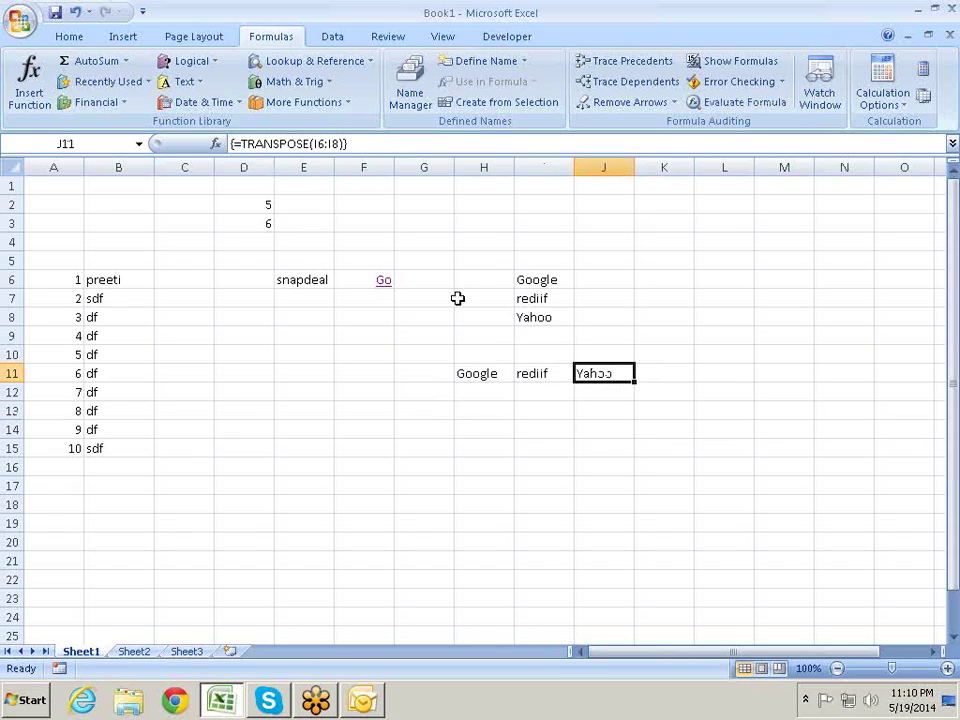
pyautogui.click(529, 373)
pyautogui.click(486, 373)
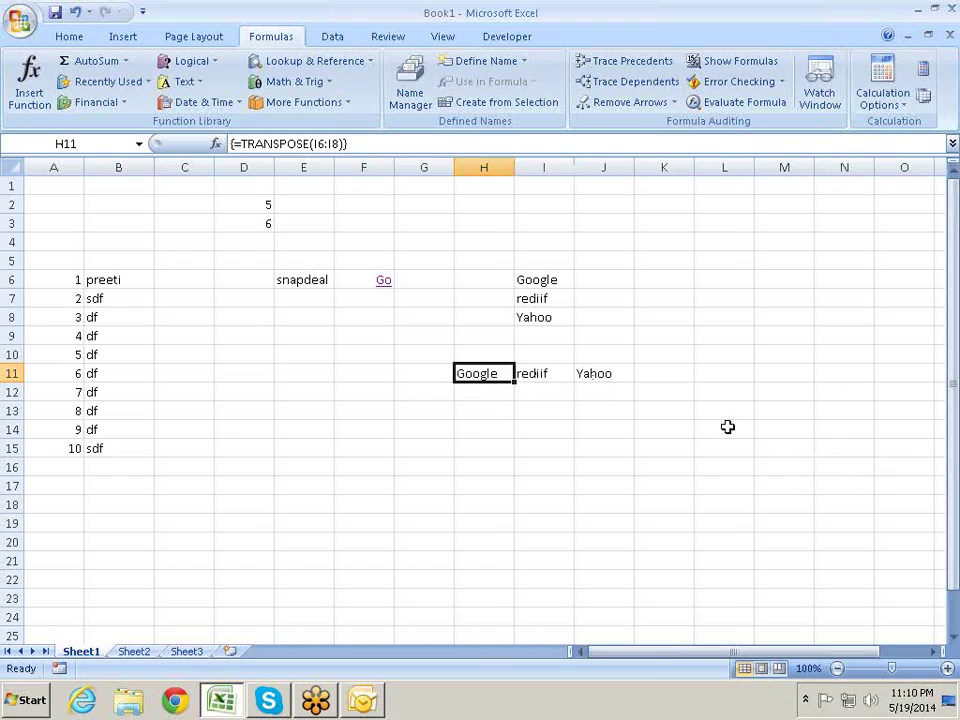
# Step: Rename I7 to Snapdeal and I8 to Rediff
pyautogui.click(562, 293)
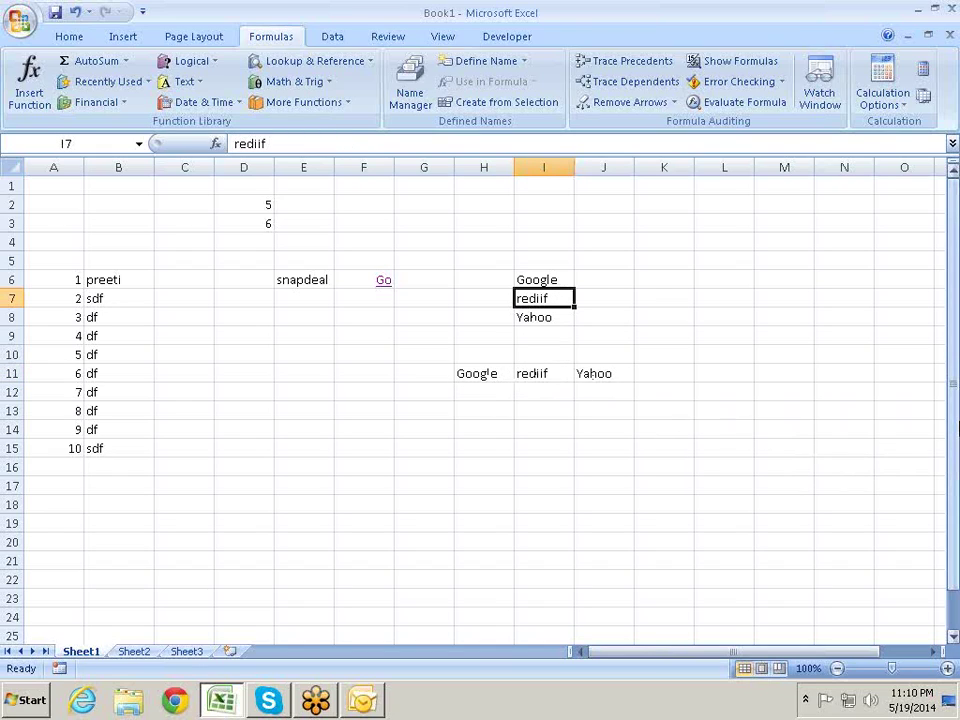
pyautogui.write('Sn')
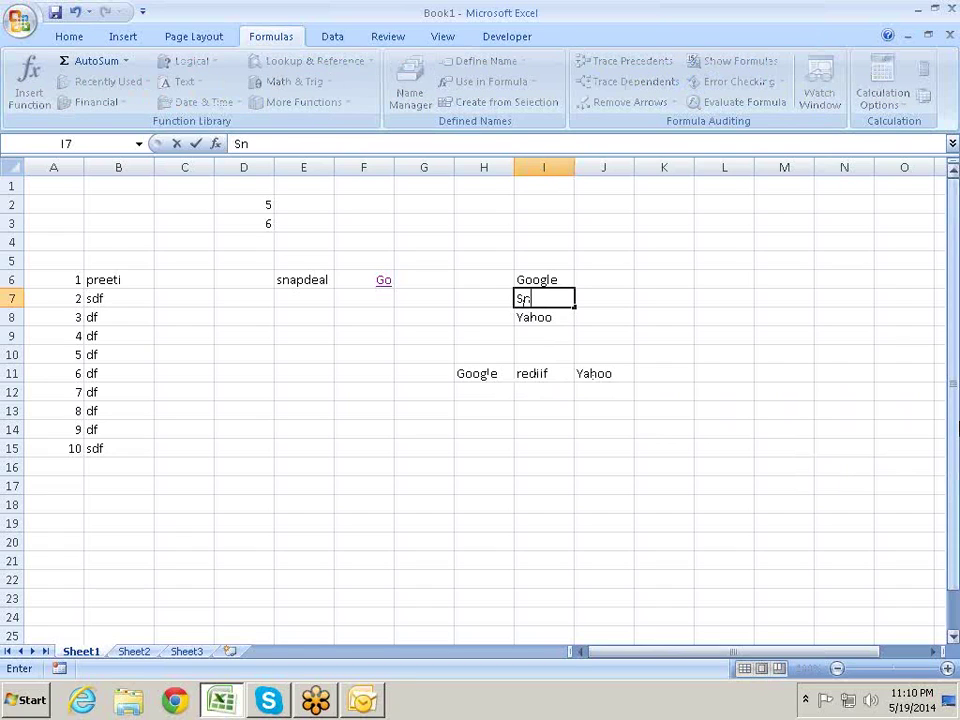
pyautogui.write('apdea')
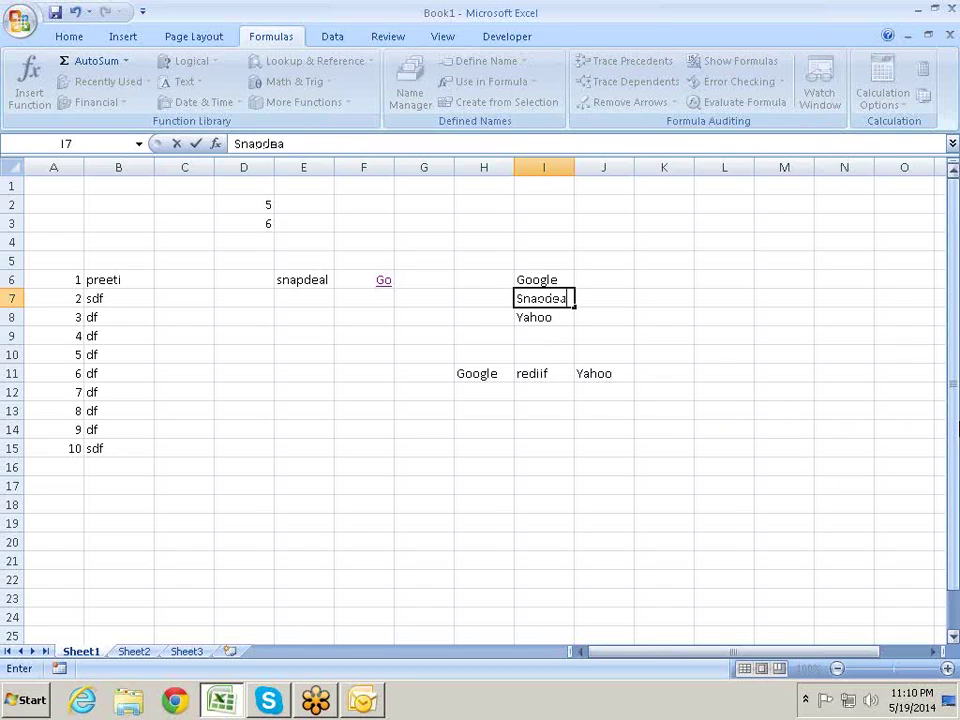
pyautogui.write('l')
pyautogui.press('Return')
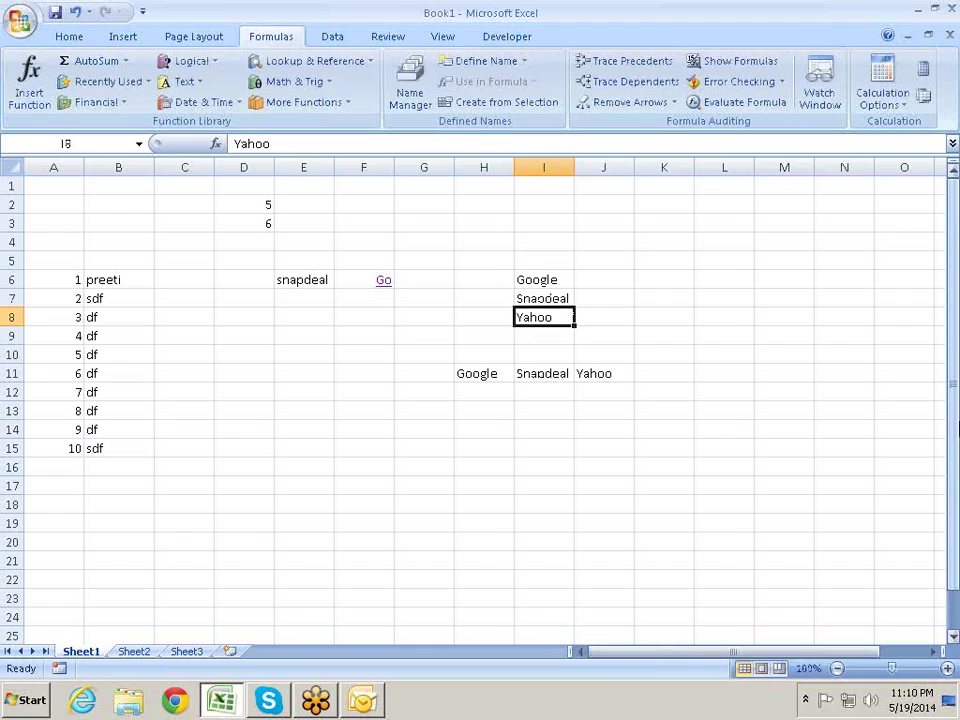
pyautogui.write('R')
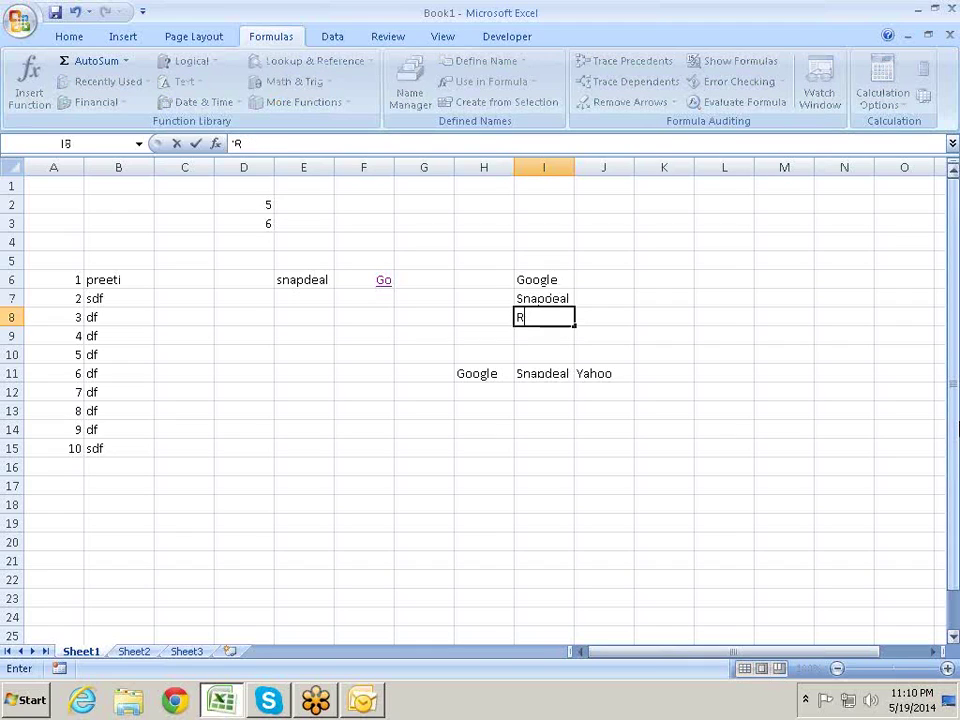
pyautogui.write('ediff')
pyautogui.press('Return')
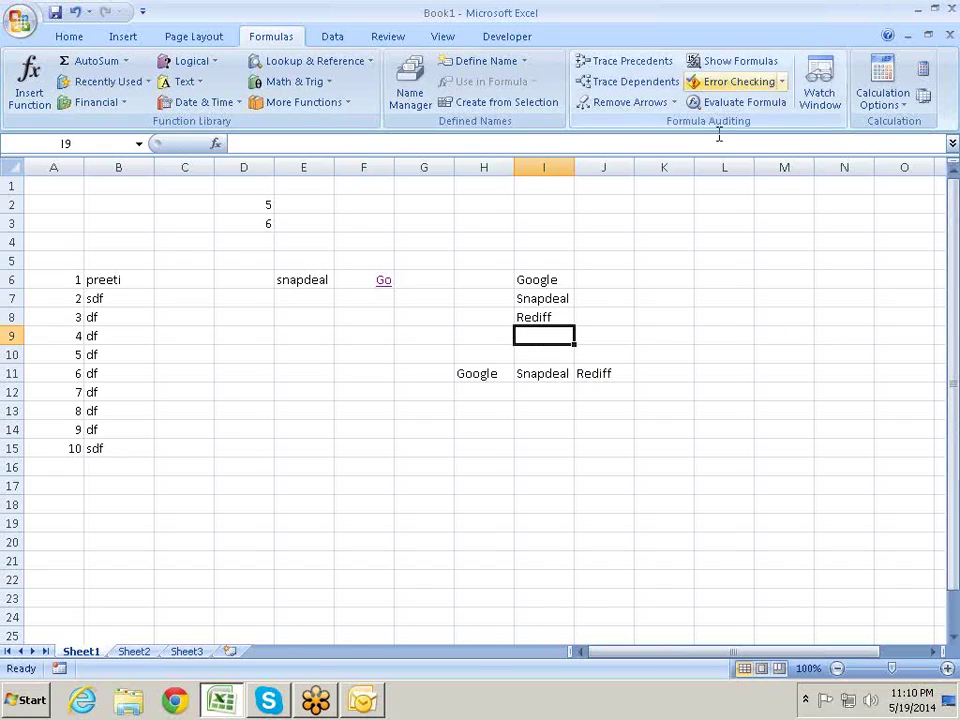
pyautogui.click(560, 375)
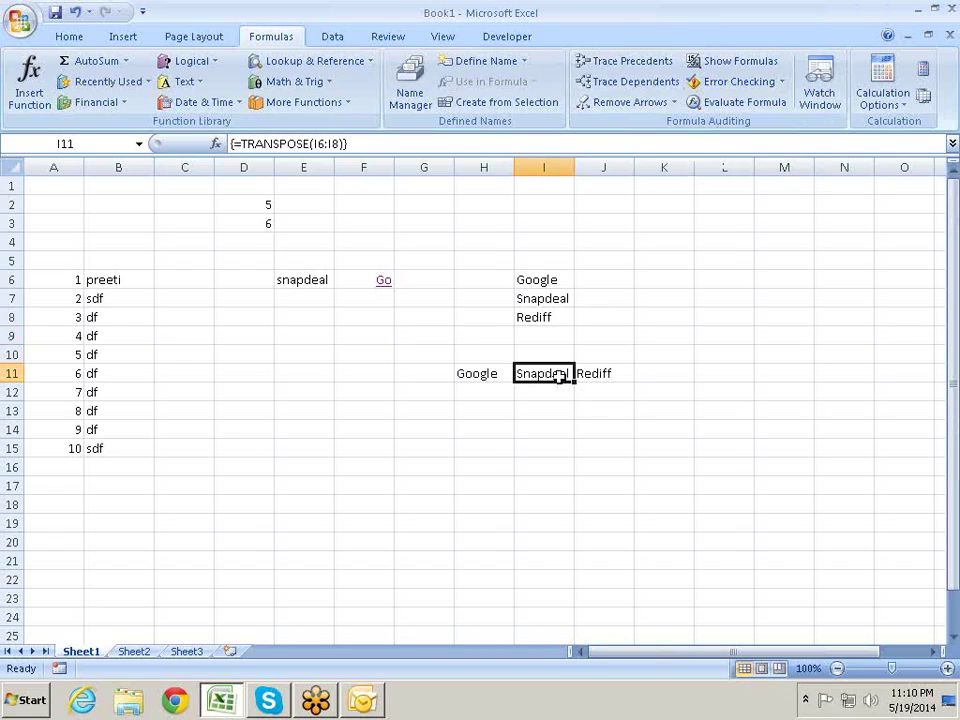
pyautogui.click(486, 372)
pyautogui.moveTo(499, 374)
pyautogui.mouseDown()
pyautogui.moveTo(600, 365)
pyautogui.moveTo(582, 374)
pyautogui.mouseUp()
pyautogui.click(540, 373)
pyautogui.press('Delete')
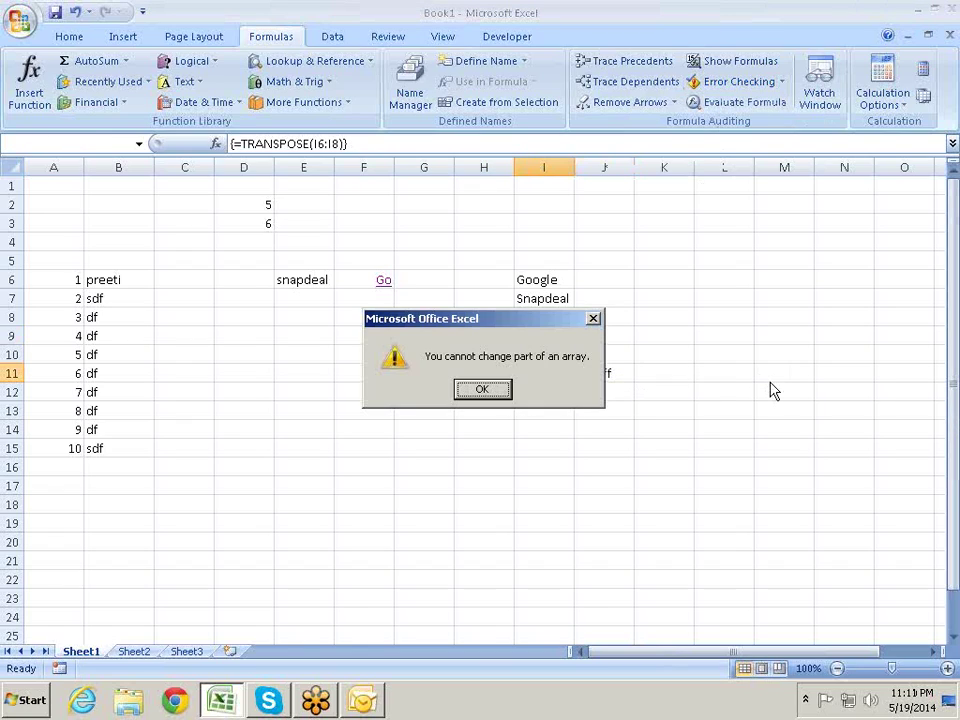
pyautogui.press('Return')
pyautogui.press('Left')
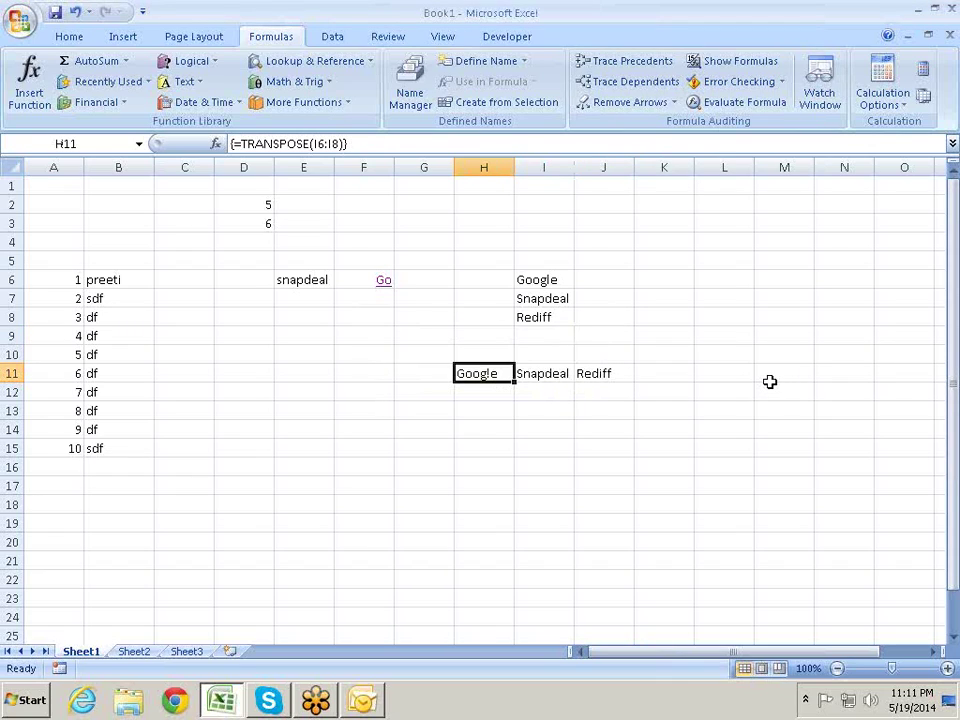
pyautogui.press('Delete')
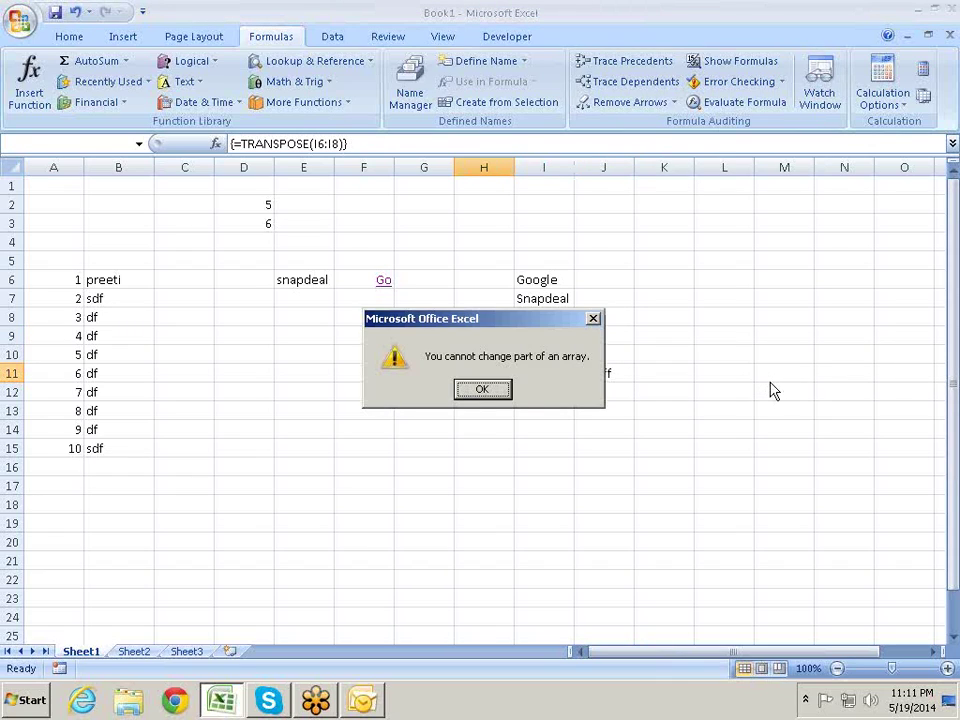
pyautogui.press('Return')
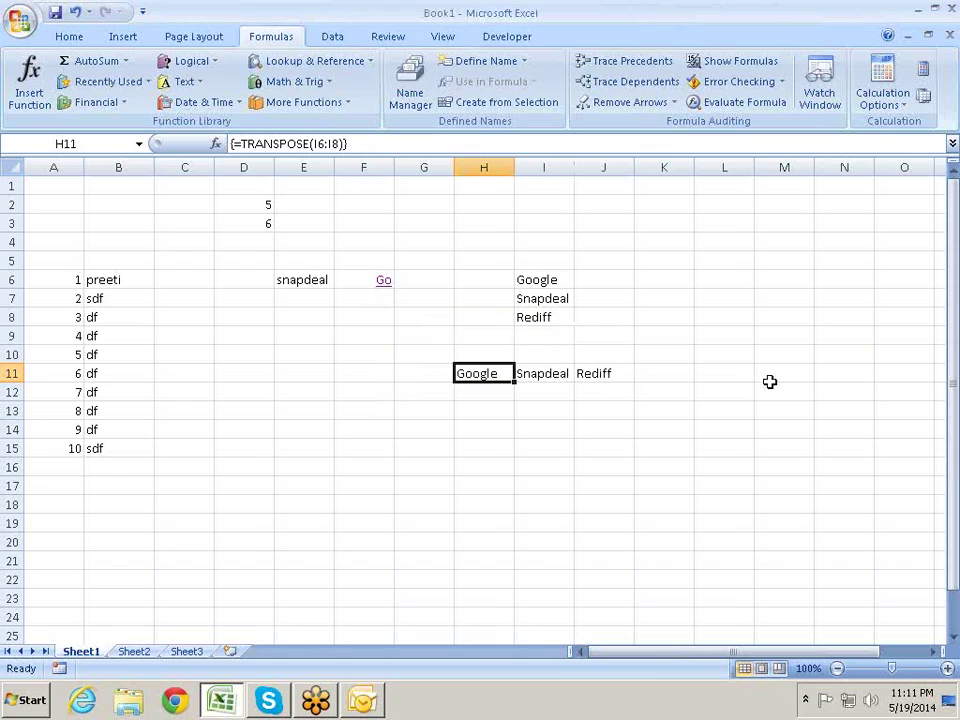
pyautogui.hotkey('shift', 'Right')
pyautogui.hotkey('shift', 'Right')
pyautogui.press('Delete')
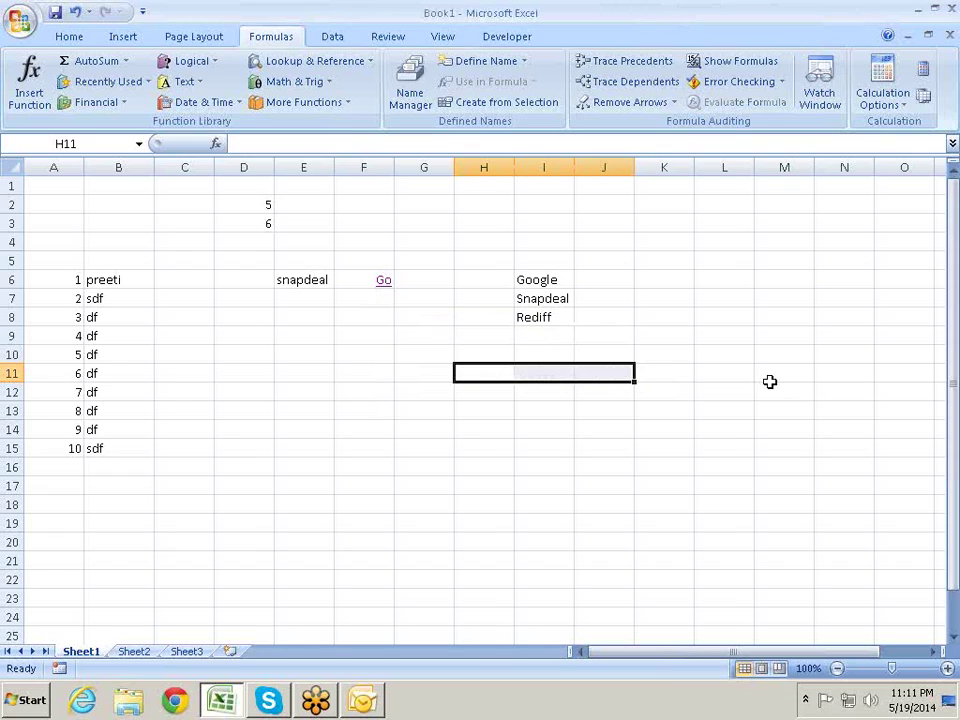
pyautogui.hotkey('ctrl', 'z')
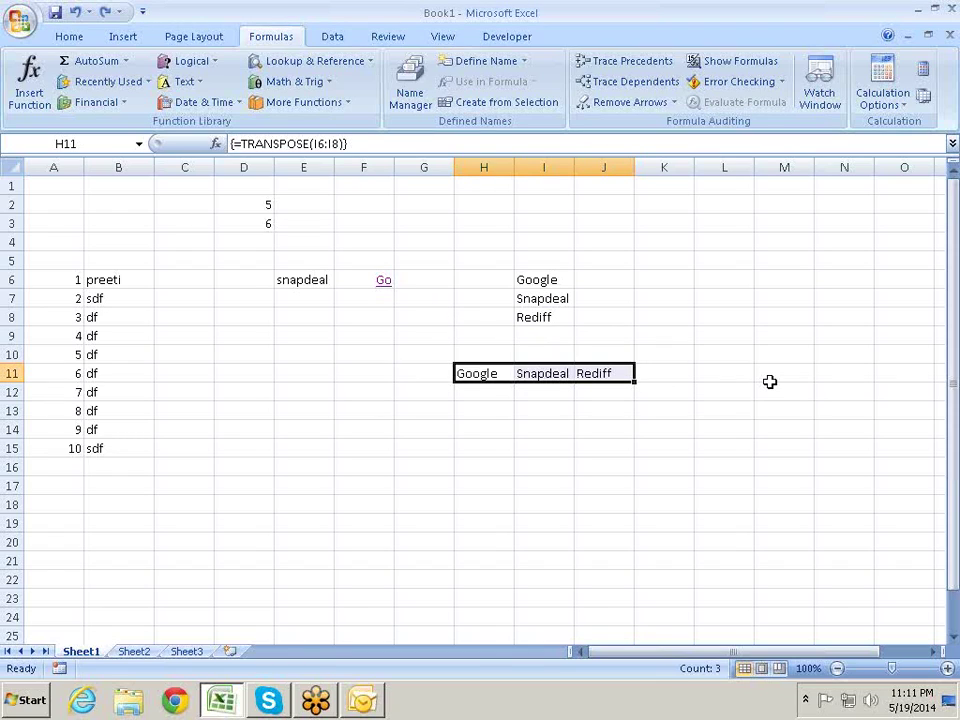
pyautogui.press('Down')
pyautogui.press('Up')
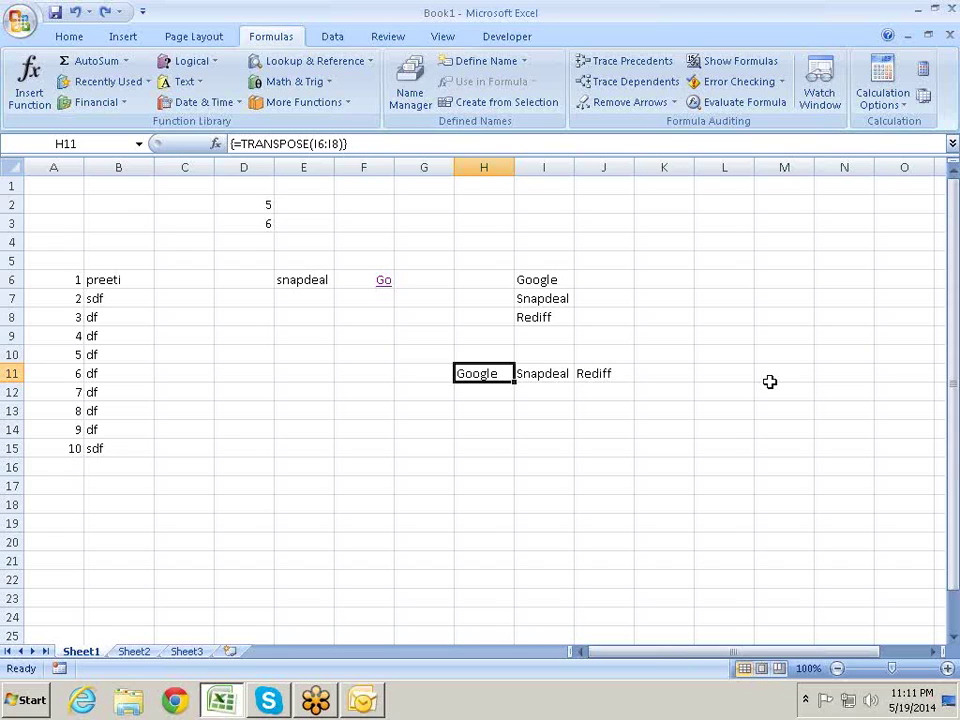
# Step: Enter =CONCATENATE("a","b","C") in F11 as an array formula, showing abC
pyautogui.press('Left')
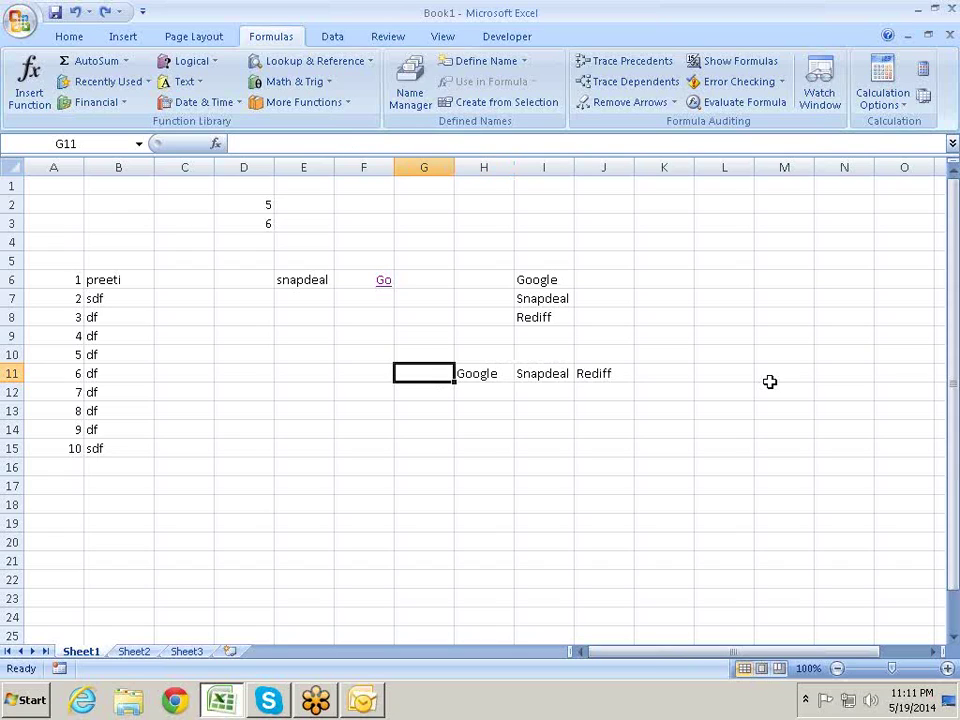
pyautogui.press('Left')
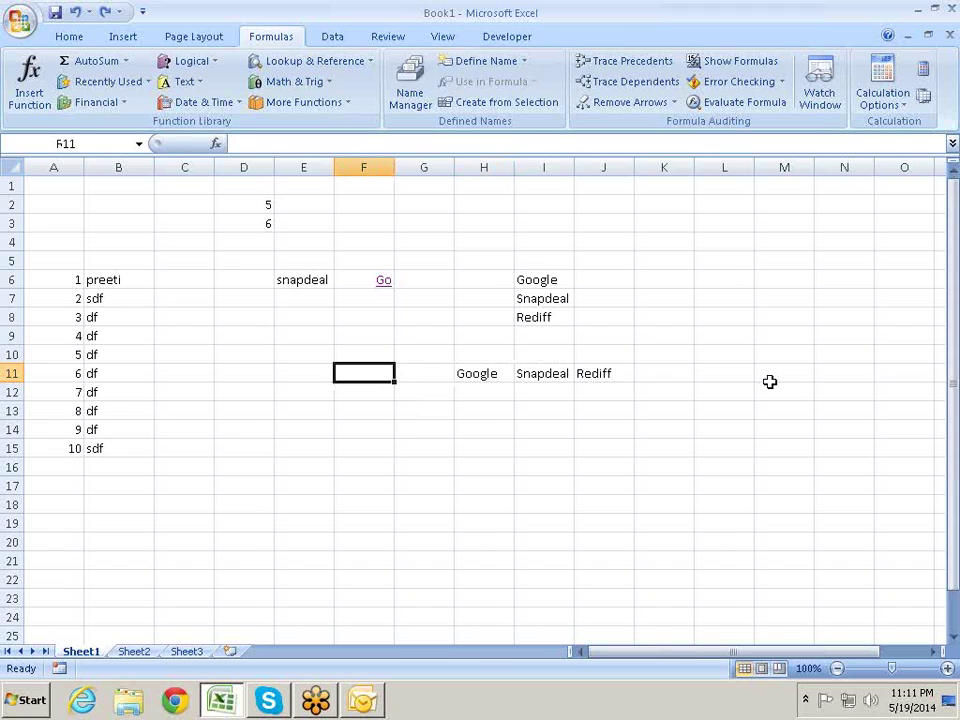
pyautogui.write('=con')
pyautogui.press('Tab')
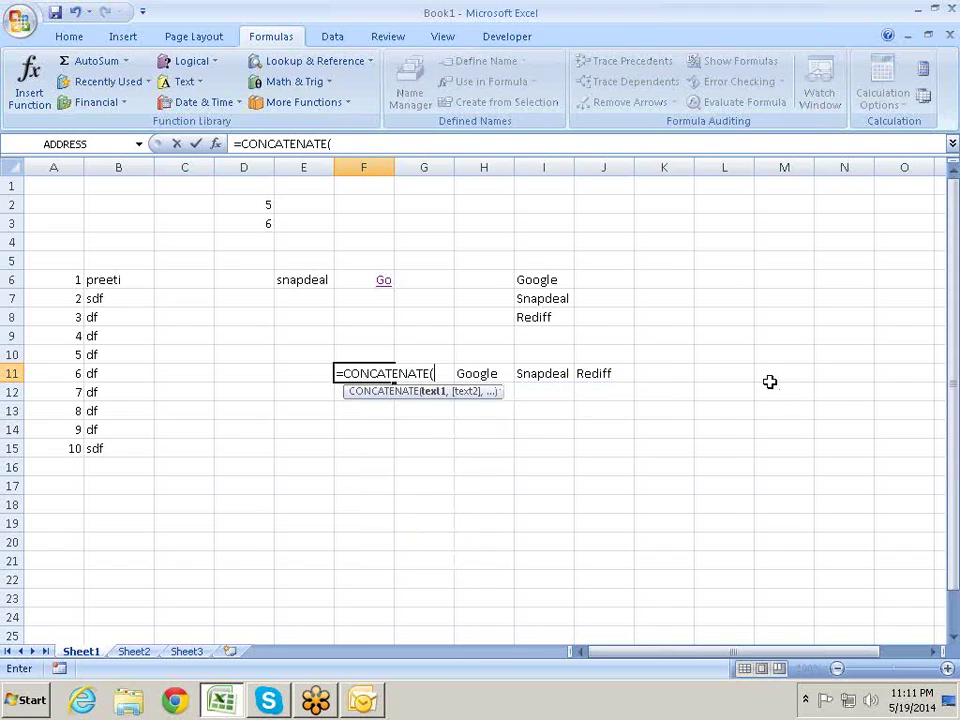
pyautogui.write('"a"')
pyautogui.write(',"b')
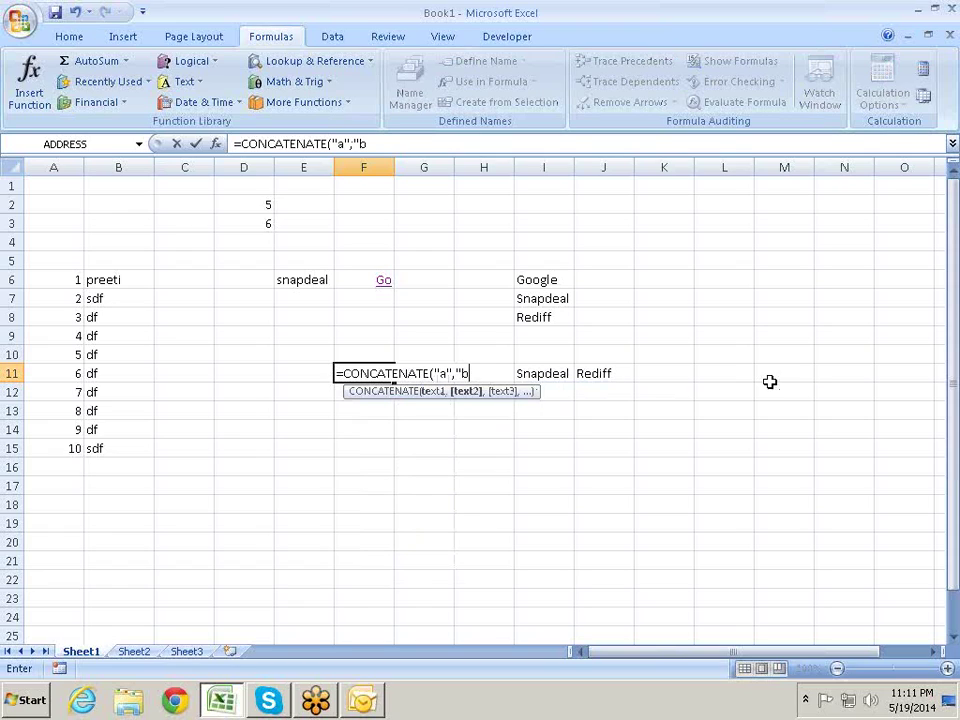
pyautogui.write('",')
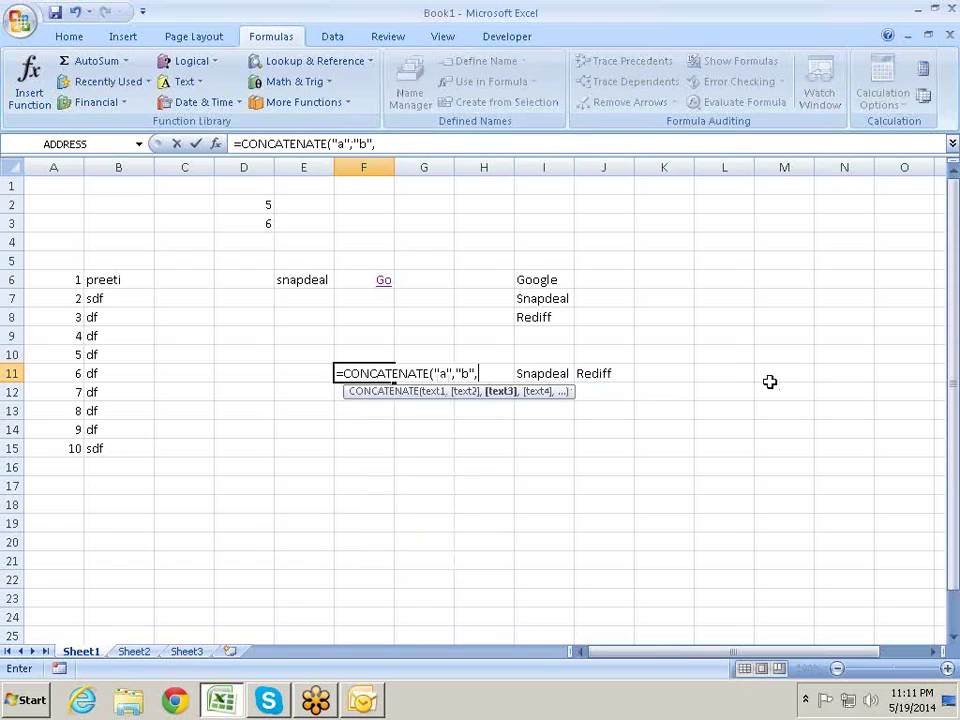
pyautogui.write('c"')
pyautogui.press('BackSpace')
pyautogui.press('BackSpace')
pyautogui.write('"C"')
pyautogui.write(')')
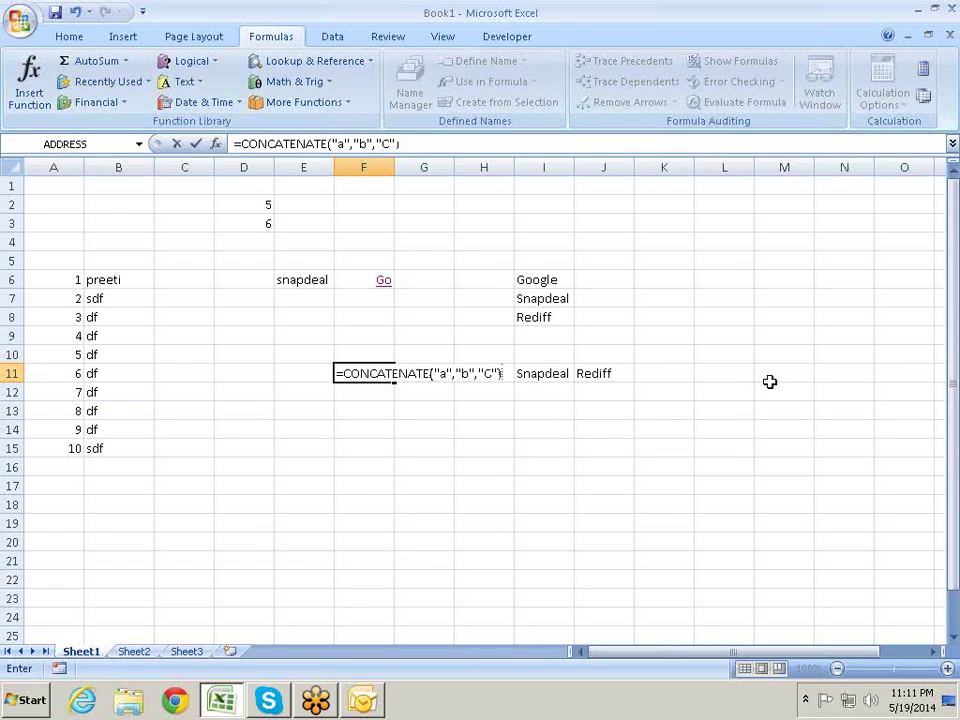
pyautogui.hotkey('ctrl', 'shift', 'Return')
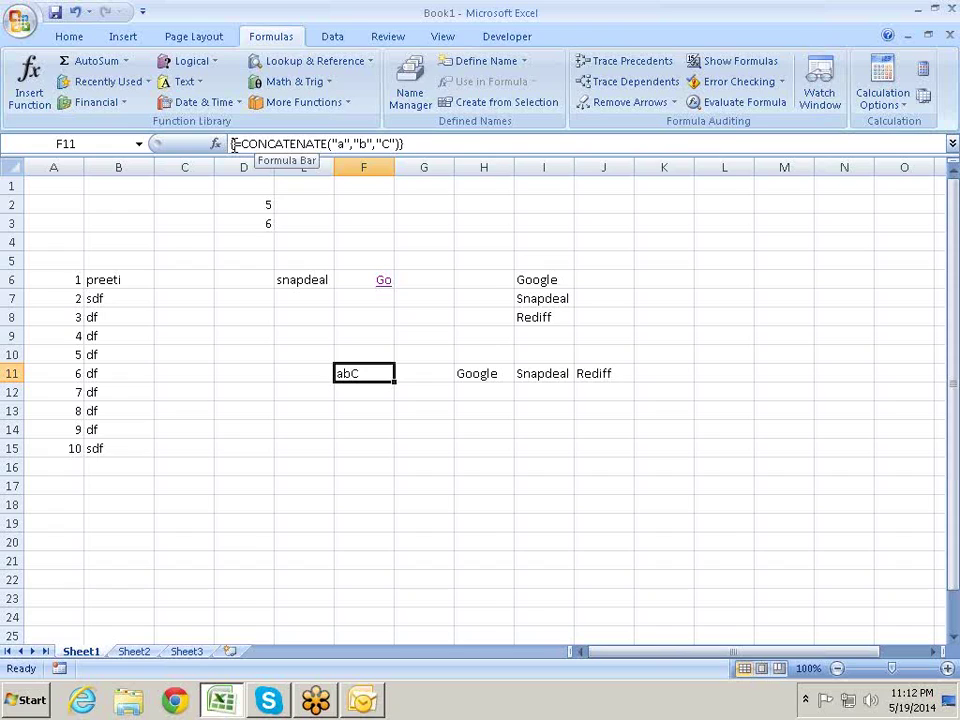
# Step: Delete the TRANSPOSE array from H11:J11
pyautogui.press('Right')
pyautogui.press('Right')
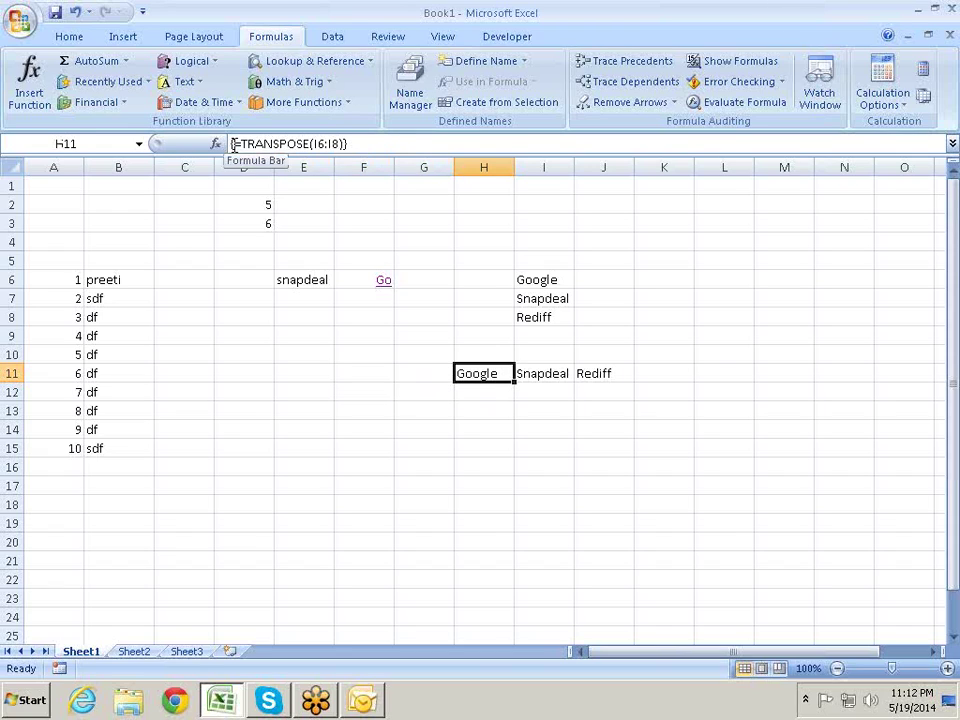
pyautogui.press('F2')
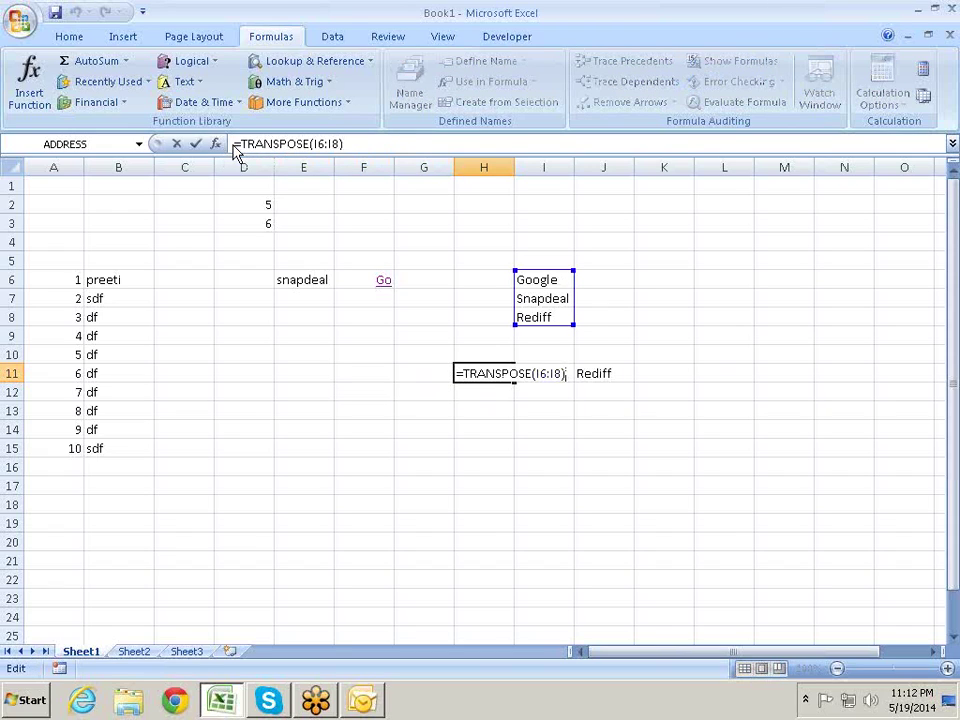
pyautogui.press('Return')
pyautogui.press('Return')
pyautogui.hotkey('ctrl', 'shift', 'Return')
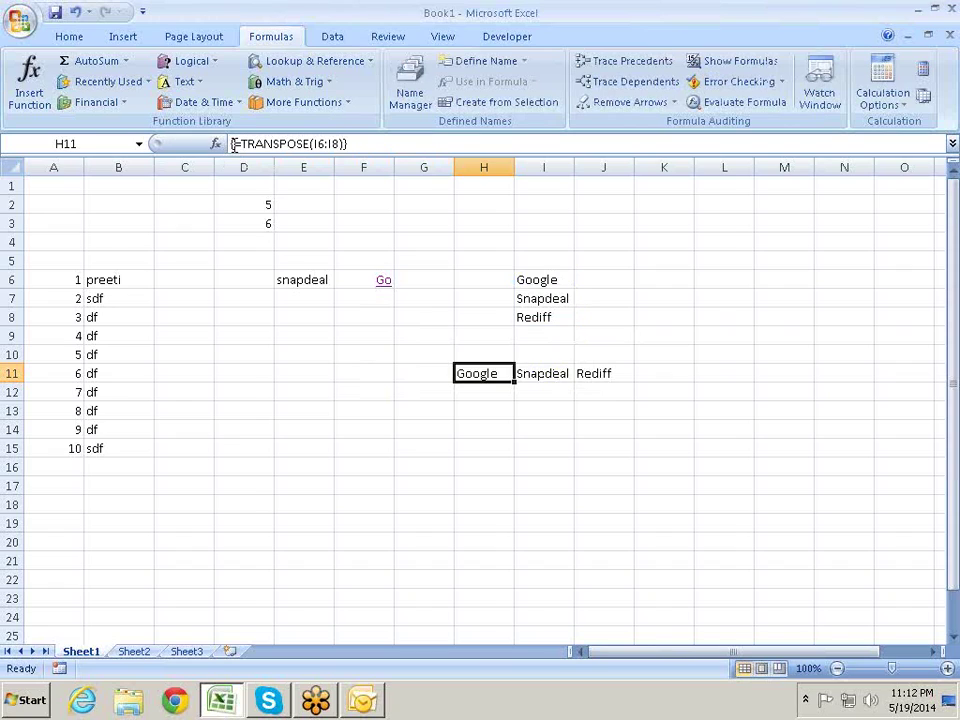
pyautogui.hotkey('shift', 'Right')
pyautogui.hotkey('shift', 'Right')
pyautogui.press('Delete')
# Step: Enter =TRANSPOSE(I6:I8) as a normal formula in H10, which returns #VALUE!
pyautogui.press('Up')
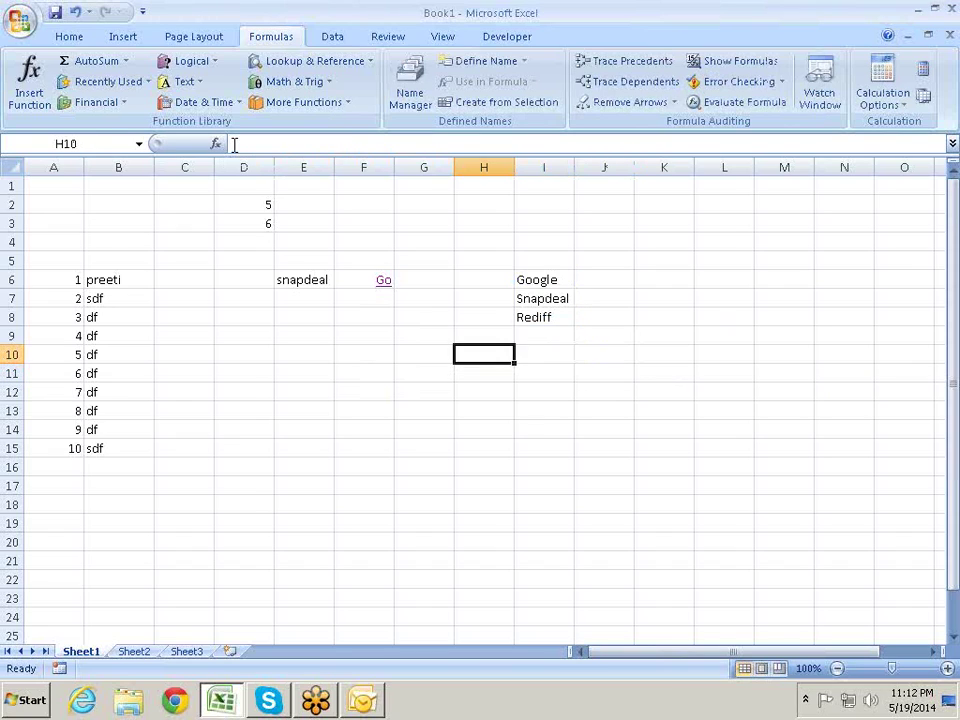
pyautogui.write('=t')
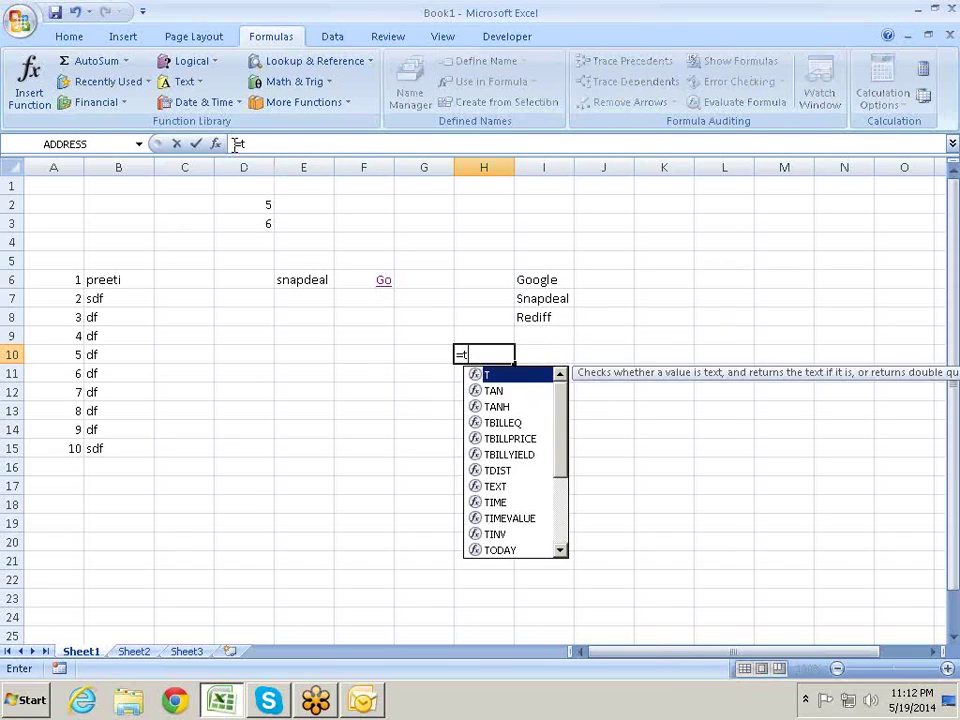
pyautogui.write('ra')
pyautogui.press('Tab')
pyautogui.press('Up')
pyautogui.press('Up')
pyautogui.press('Up')
pyautogui.press('Right')
pyautogui.press('Up')
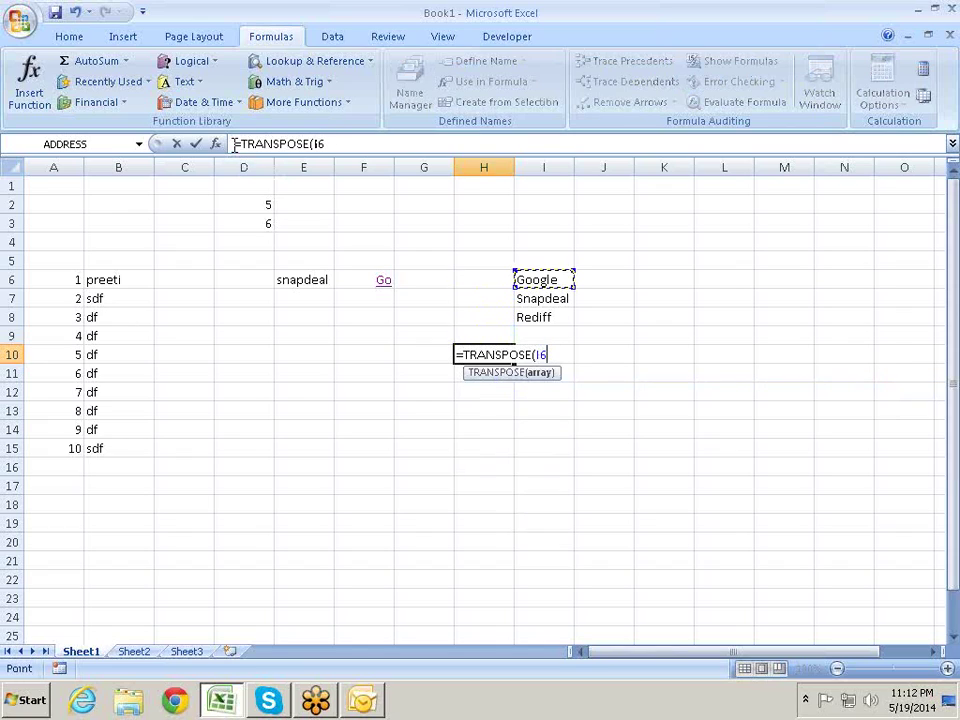
pyautogui.hotkey('shift', 'Down')
pyautogui.hotkey('shift', 'Down')
pyautogui.write(')')
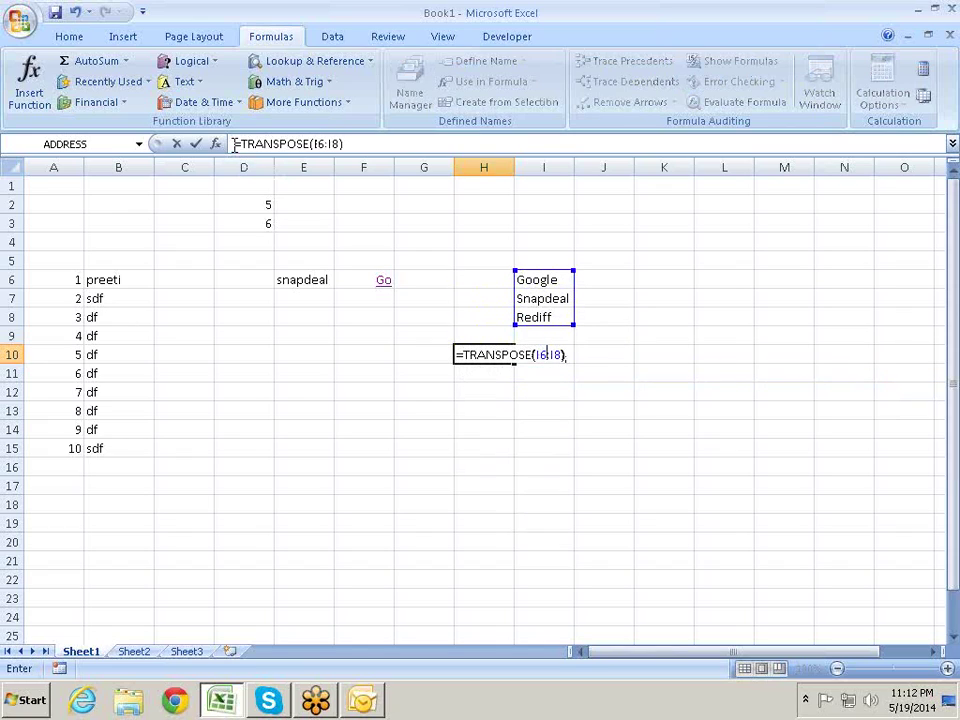
pyautogui.press('Return')
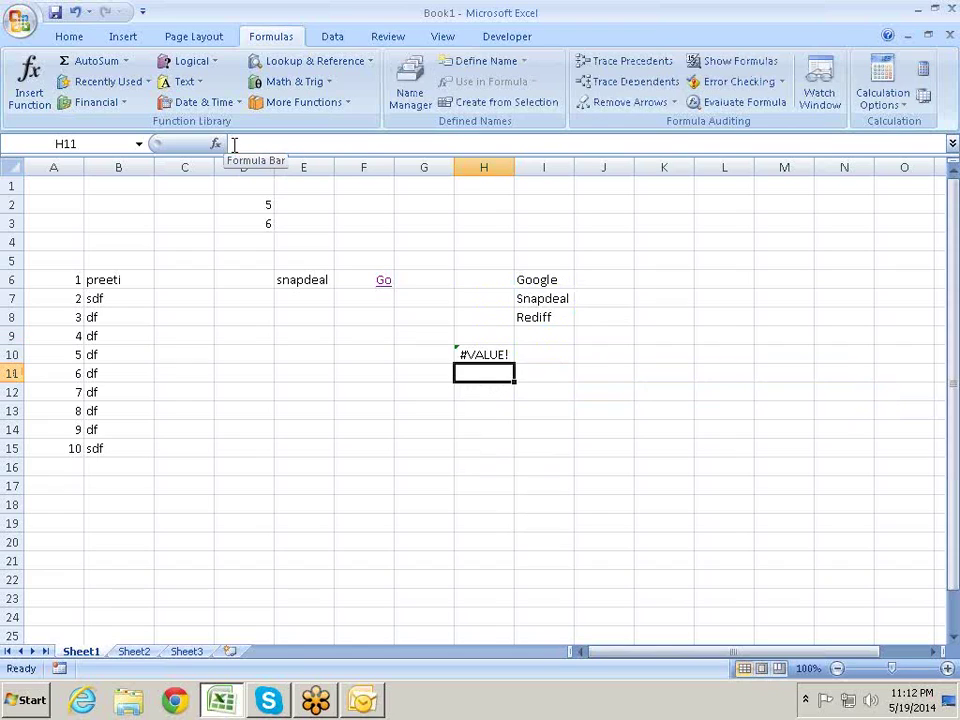
pyautogui.press('Up')
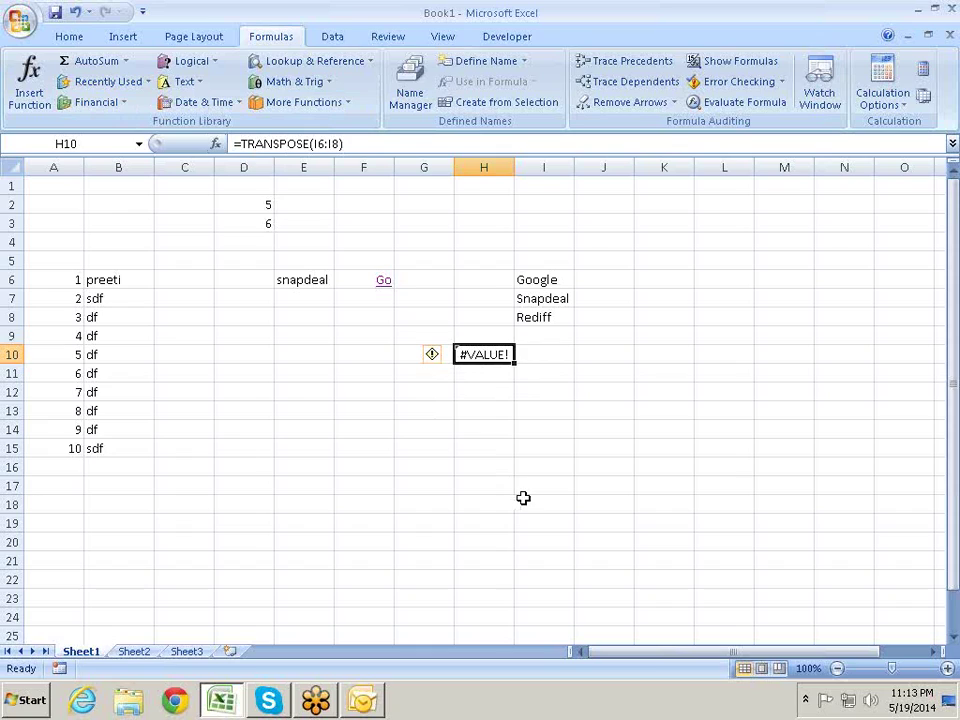
# Step: Enter H10's TRANSPOSE formula as an array formula so H10 shows Google
pyautogui.hotkey('shift', 'Right')
pyautogui.hotkey('shift', 'Right')
pyautogui.press('Left')
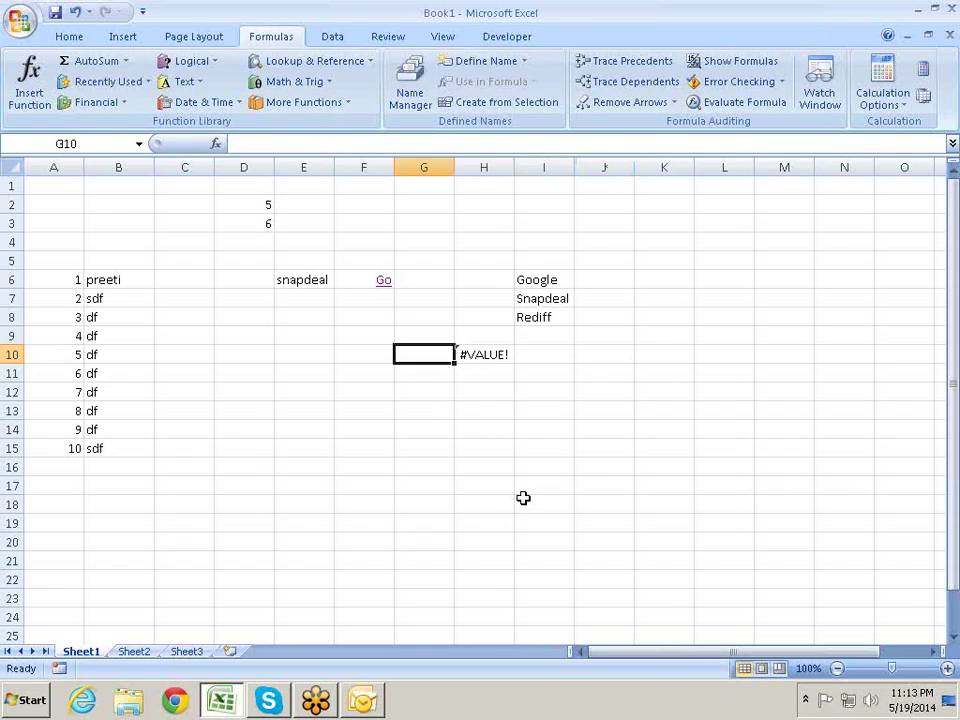
pyautogui.press('Right')
pyautogui.press('F2')
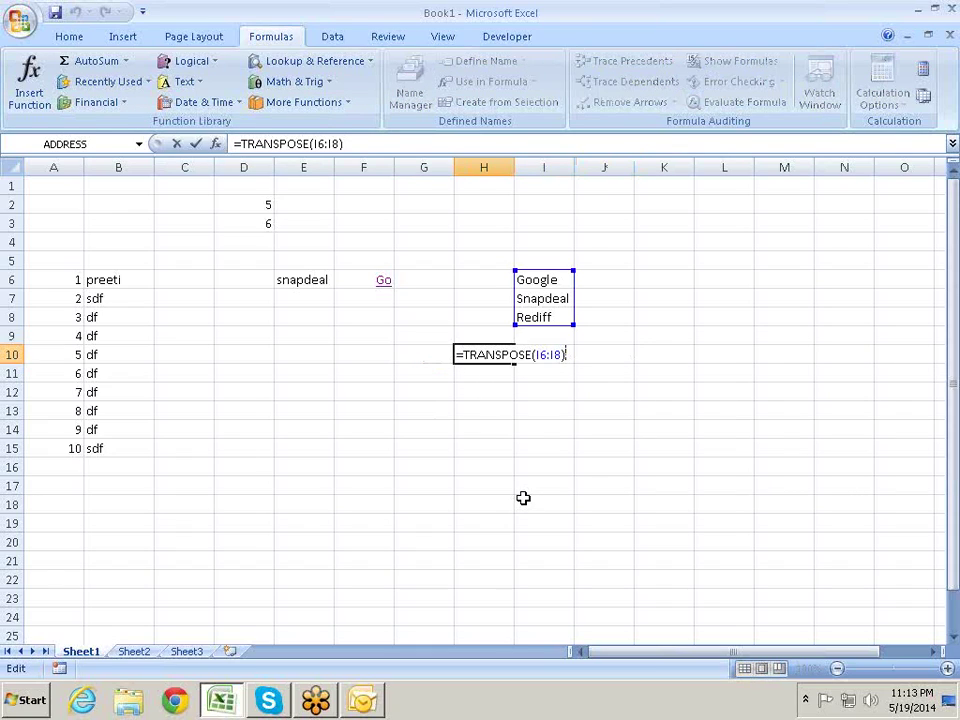
pyautogui.hotkey('ctrl', 'shift', 'Return')
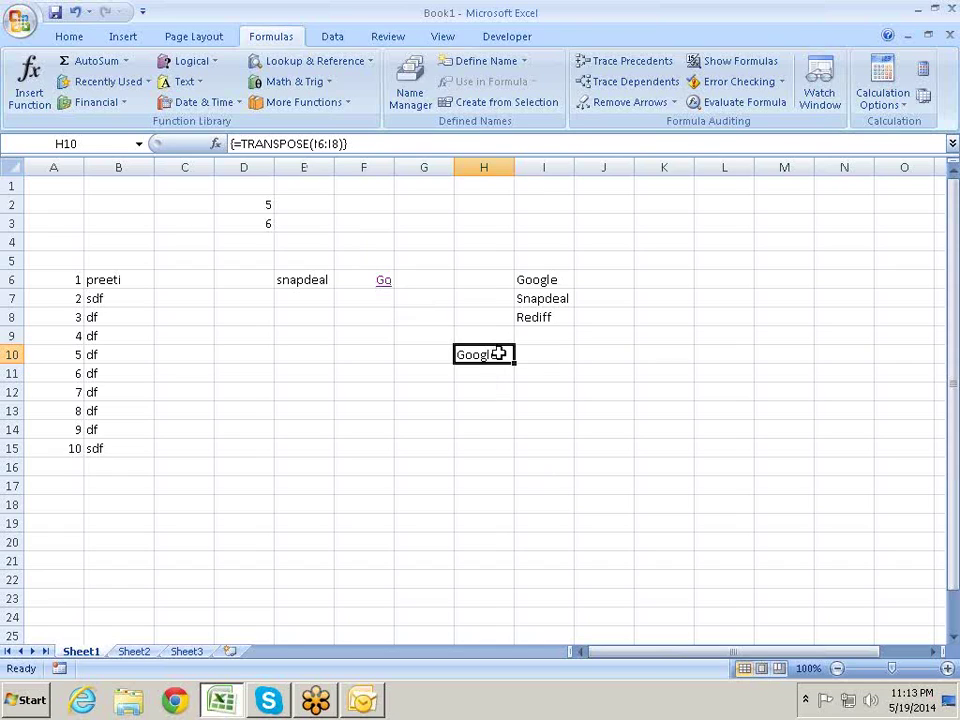
# Step: Re-enter the array formula across H10:L10 and inspect the #N/A results in K10 and L10
pyautogui.moveTo(495, 350)
pyautogui.mouseDown()
pyautogui.moveTo(619, 341)
pyautogui.moveTo(694, 355)
pyautogui.mouseUp()
pyautogui.press('F2')
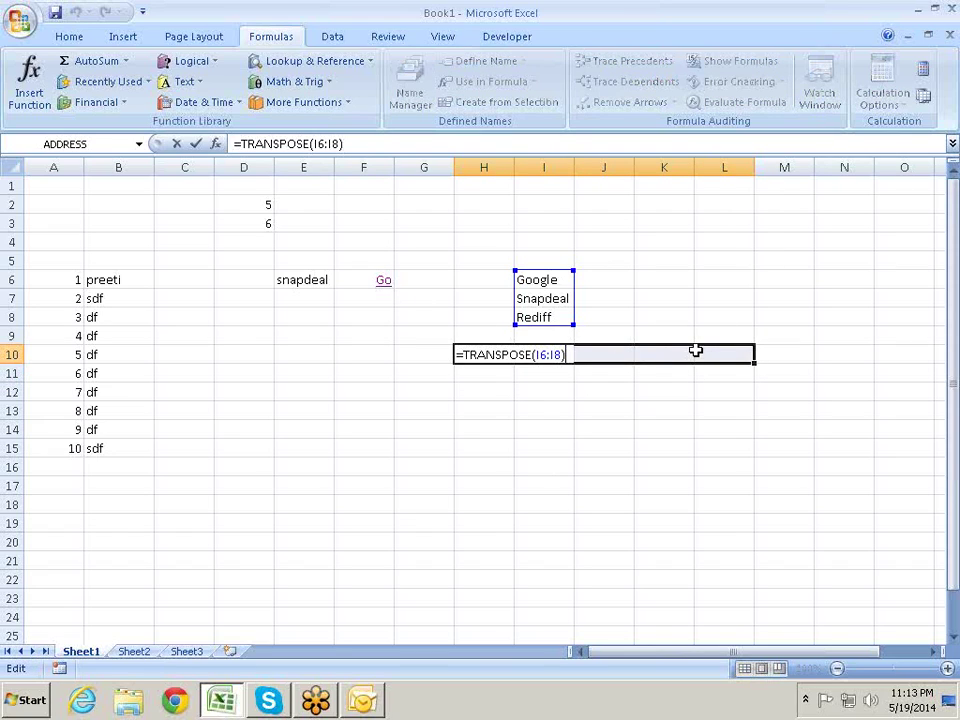
pyautogui.hotkey('ctrl', 'shift', 'Return')
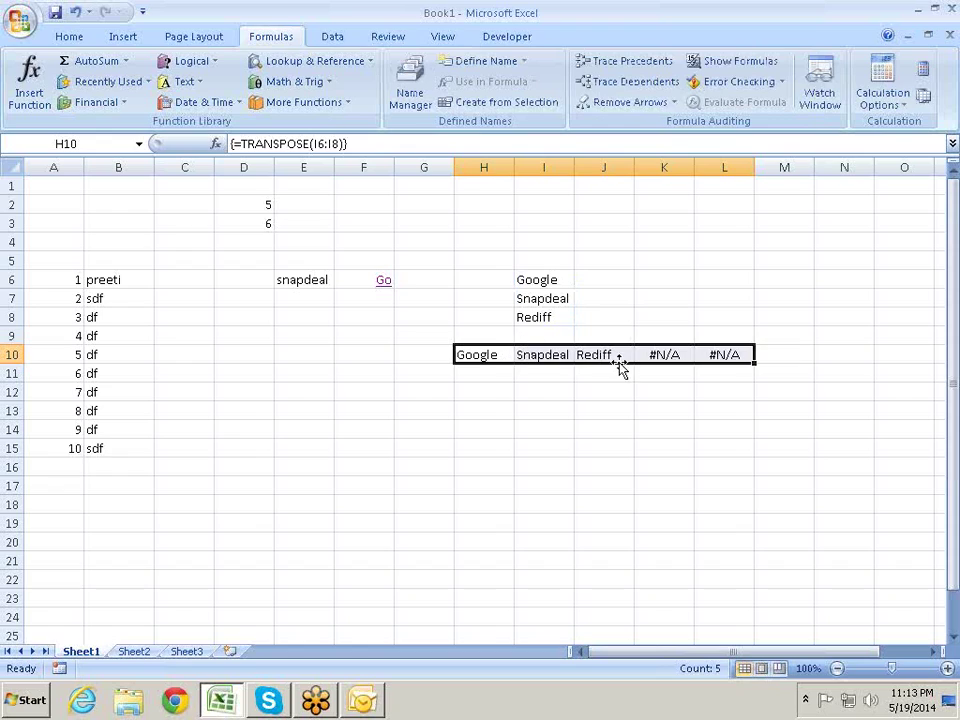
pyautogui.click(664, 352)
pyautogui.click(738, 355)
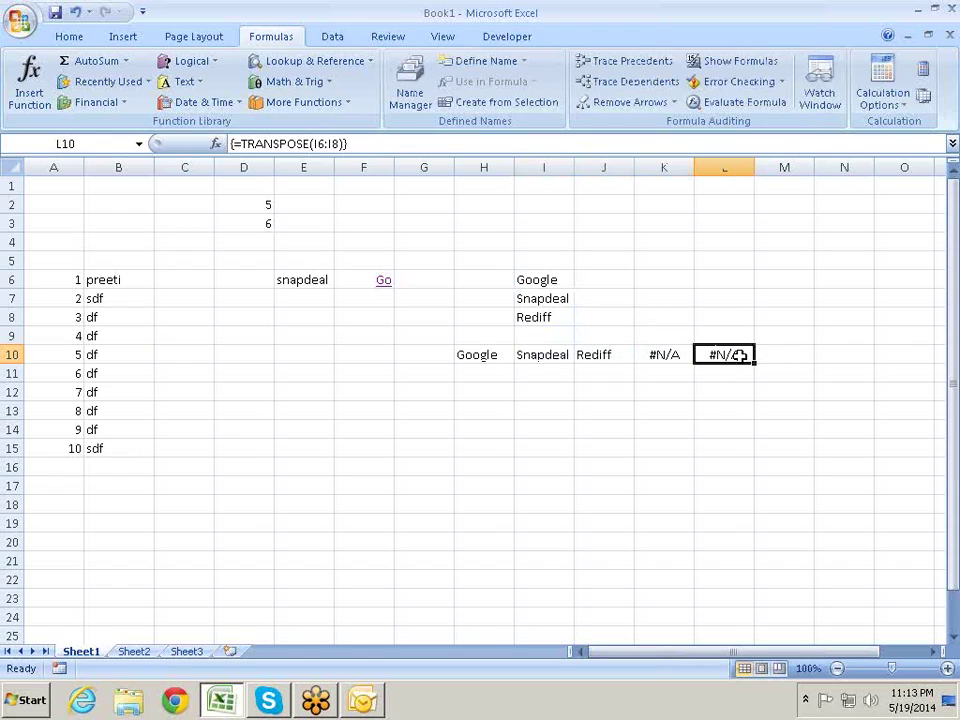
pyautogui.click(673, 357)
pyautogui.click(707, 357)
pyautogui.click(640, 362)
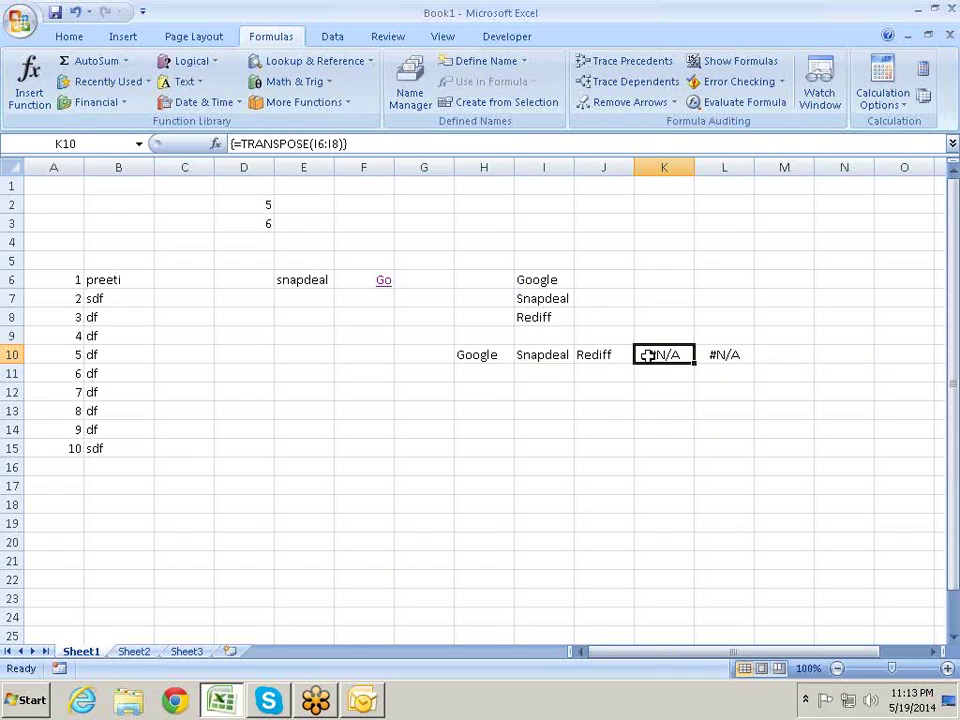
# Step: Replace Rediff with yahoo in cell I8
pyautogui.click(533, 316)
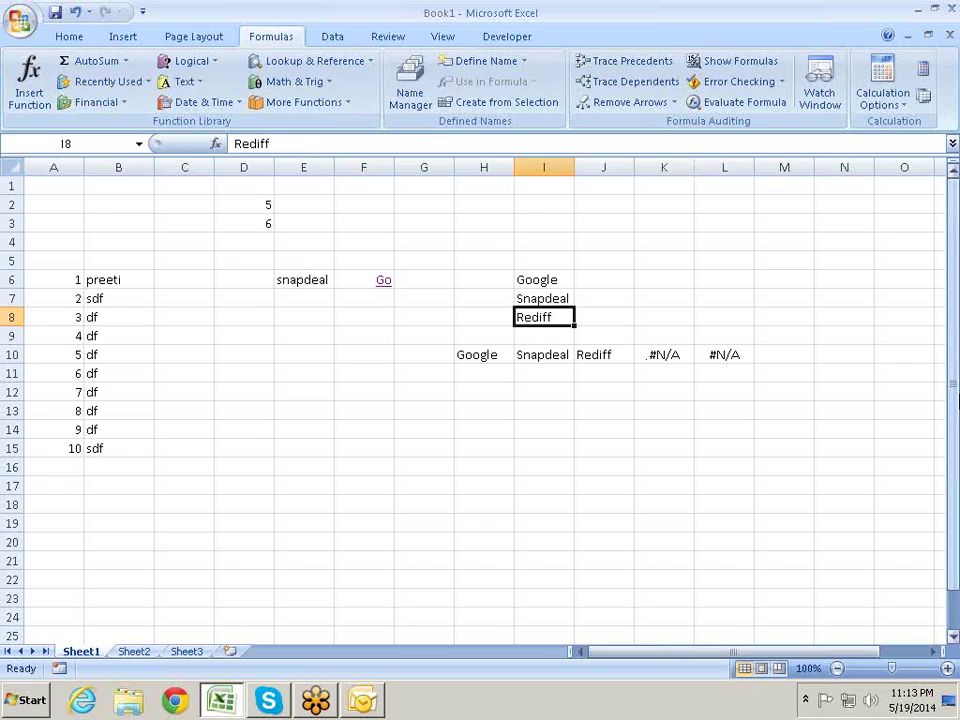
pyautogui.write('yahoo')
pyautogui.press('Return')
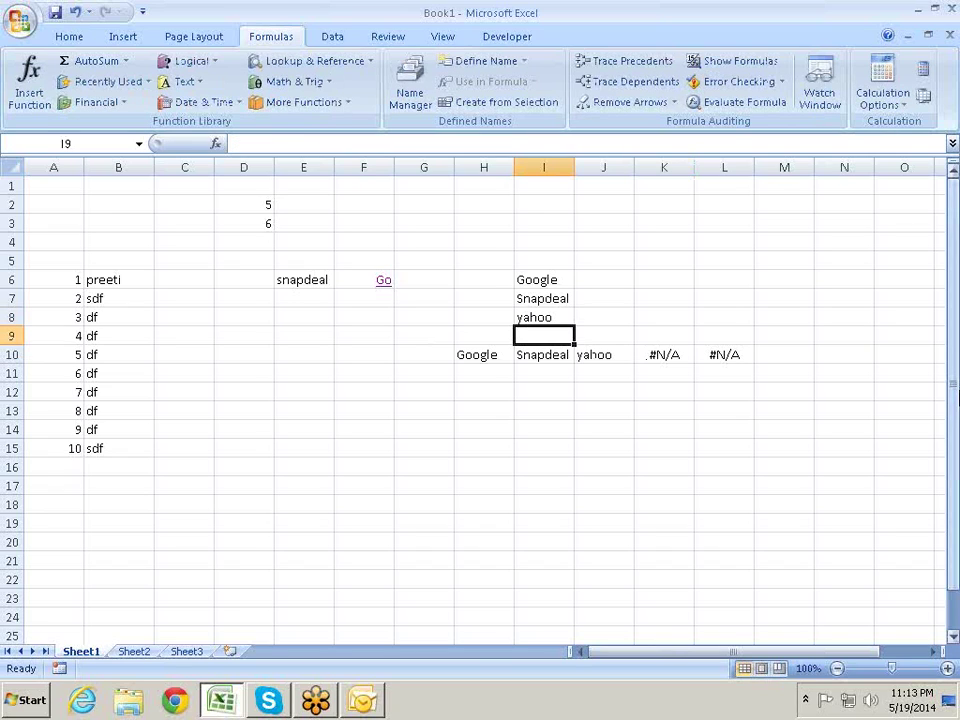
# Step: Select the H10:L10 array, delete it, and move to E10
pyautogui.press('Up')
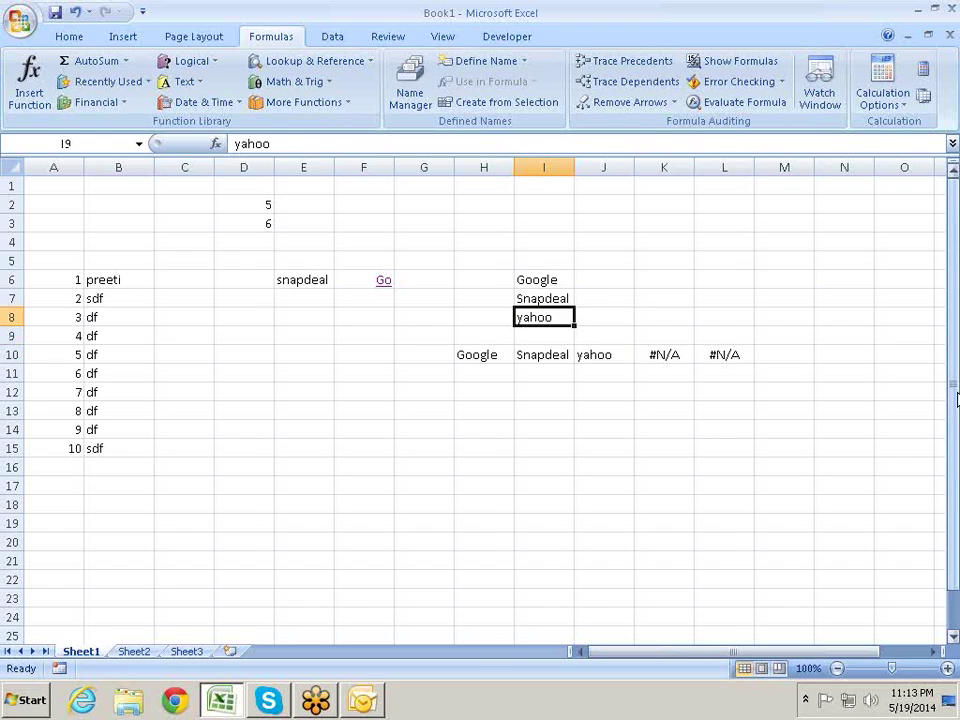
pyautogui.press('Up')
pyautogui.press('Up')
pyautogui.press('Down')
pyautogui.press('Down')
pyautogui.press('Down')
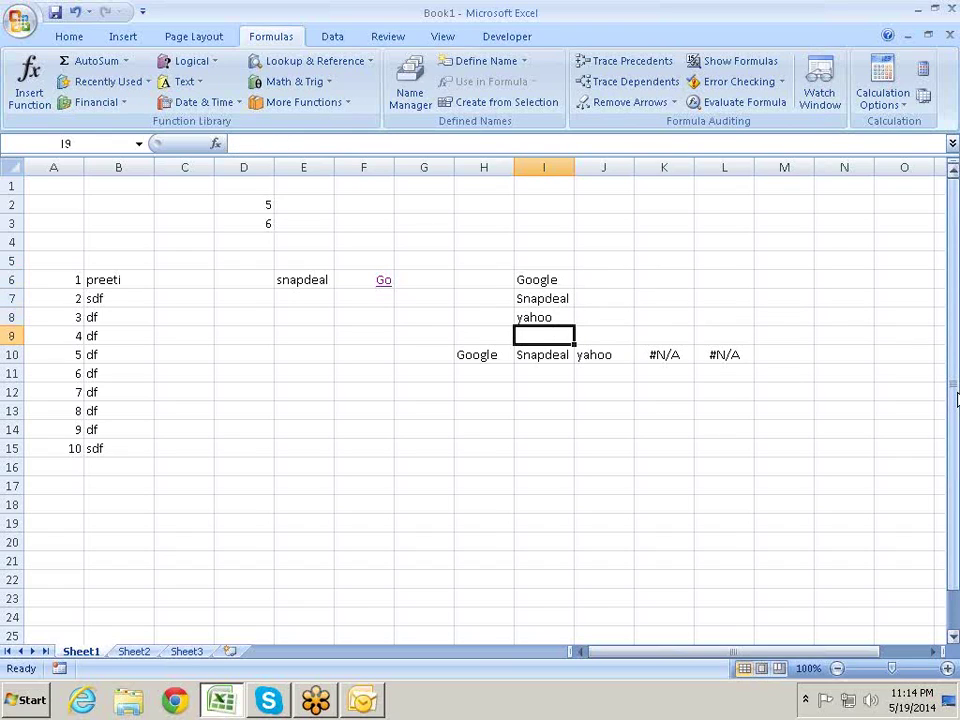
pyautogui.press('Down')
pyautogui.press('Left')
pyautogui.hotkey('shift', 'Right')
pyautogui.hotkey('shift', 'Right')
pyautogui.hotkey('shift', 'Right')
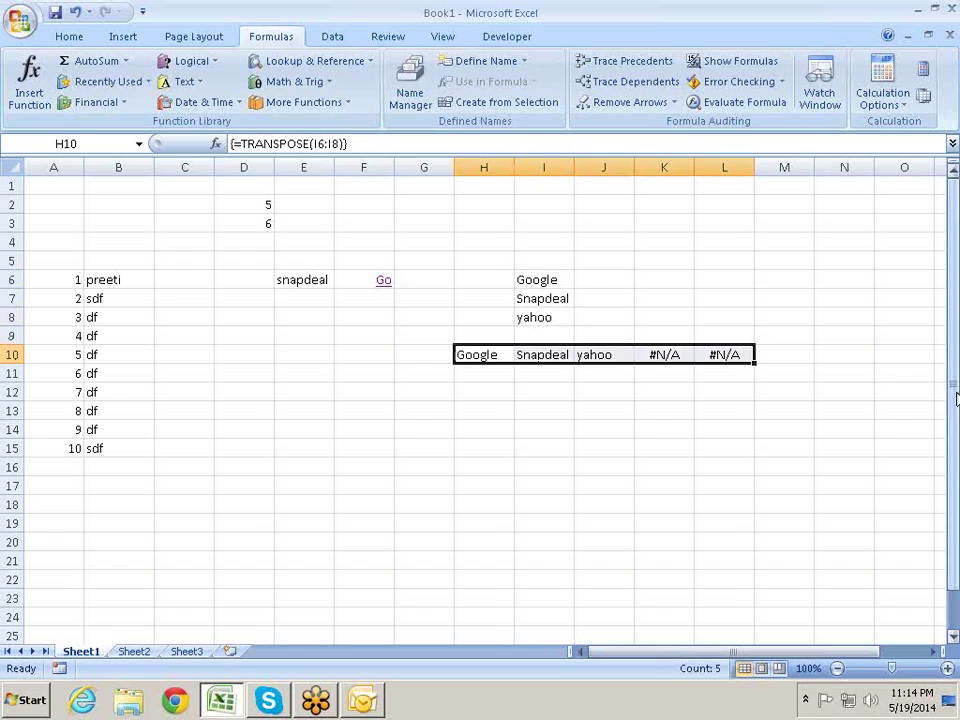
pyautogui.press('Delete')
pyautogui.press('Left')
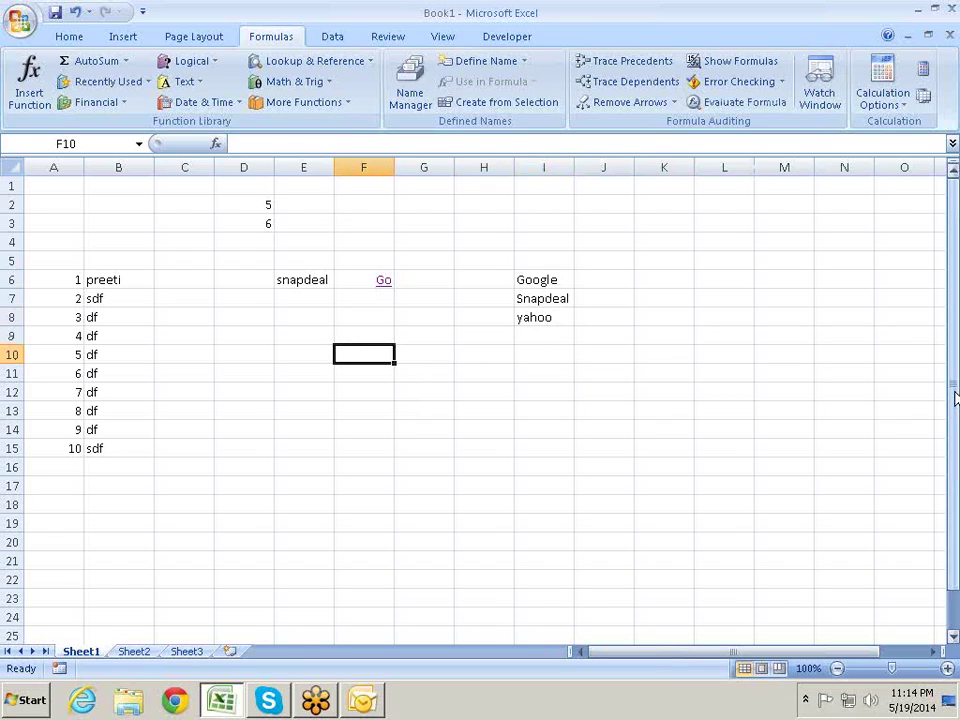
pyautogui.press('Left')
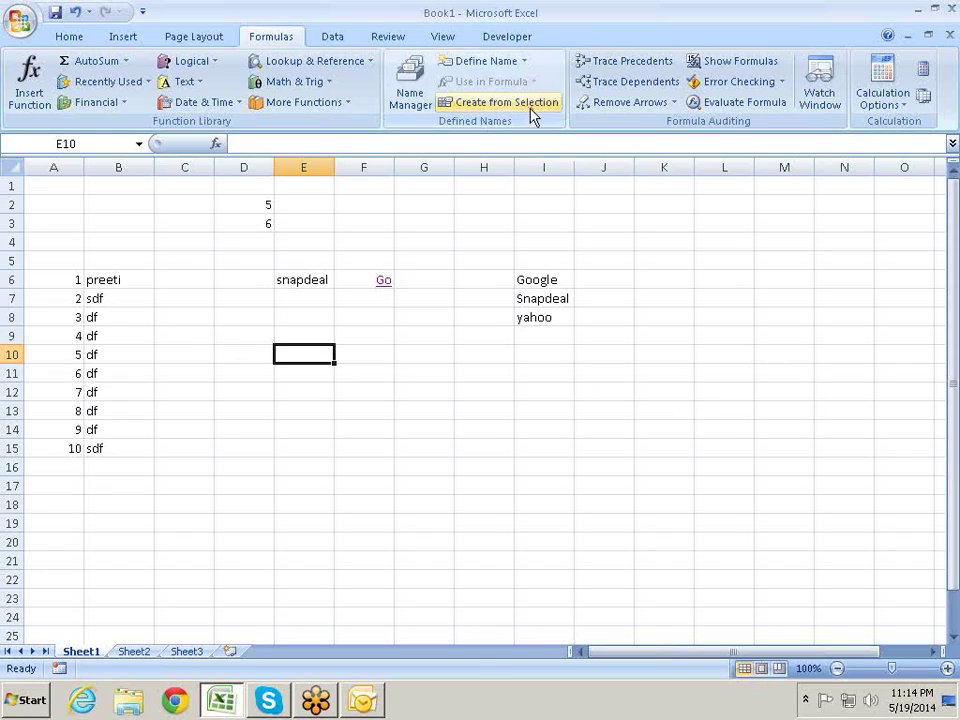
pyautogui.click(333, 66)
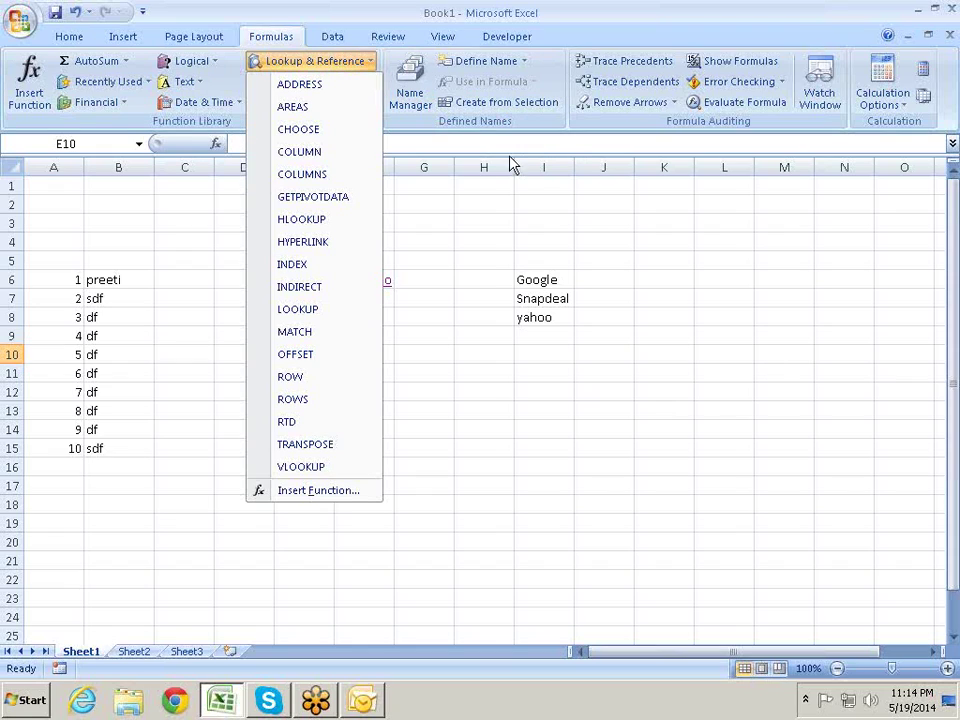
pyautogui.click(634, 270)
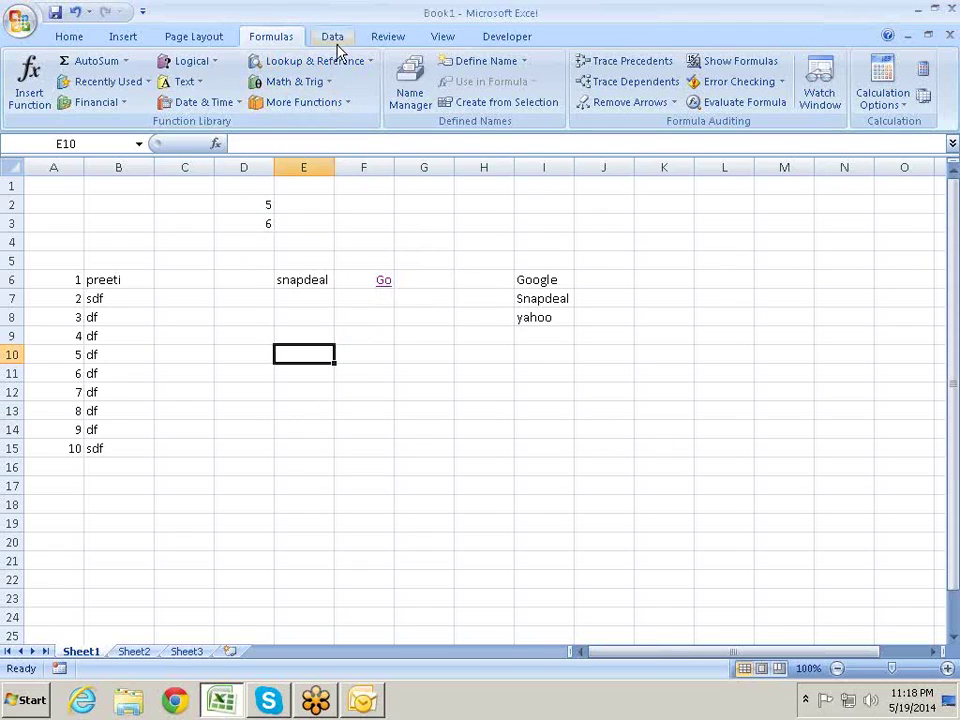
pyautogui.click(362, 63)
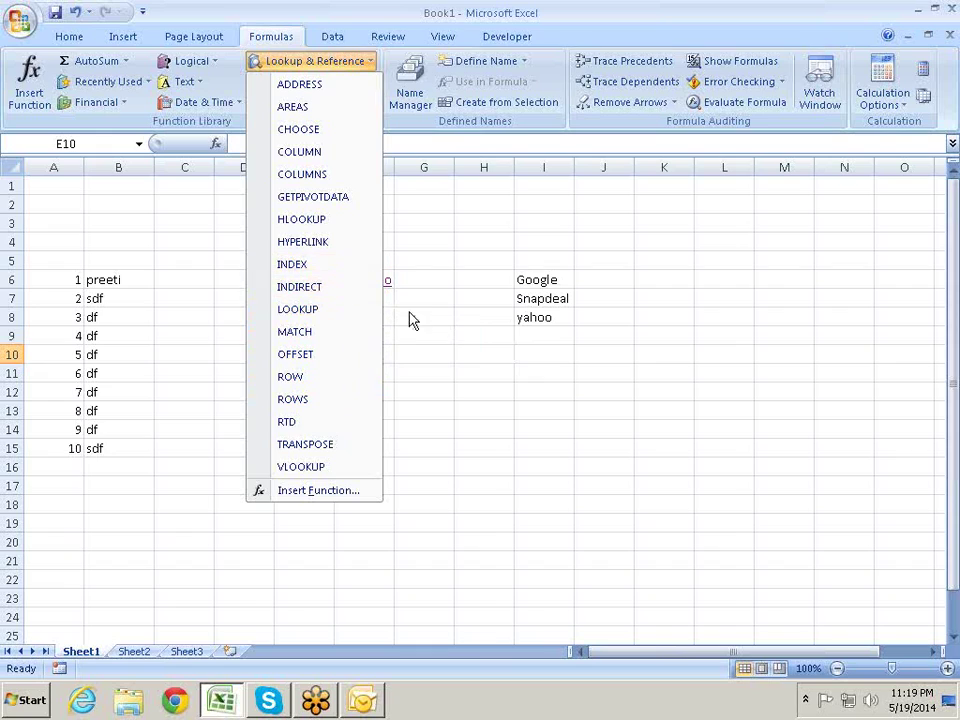
pyautogui.click(454, 328)
pyautogui.moveTo(409, 373); pyautogui.dragTo(409, 411)
pyautogui.click(342, 346)
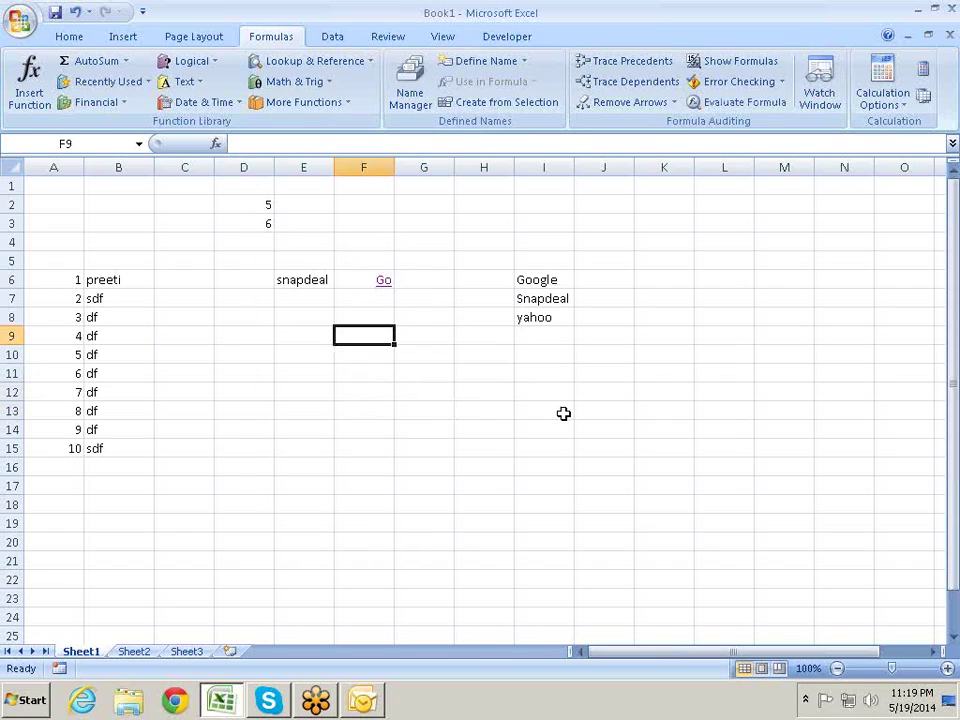
# Step: Enter =ADDRESS(1,2) in F9 so it returns $B$1
pyautogui.write('\\=')
pyautogui.press('BackSpace')
pyautogui.press('BackSpace')
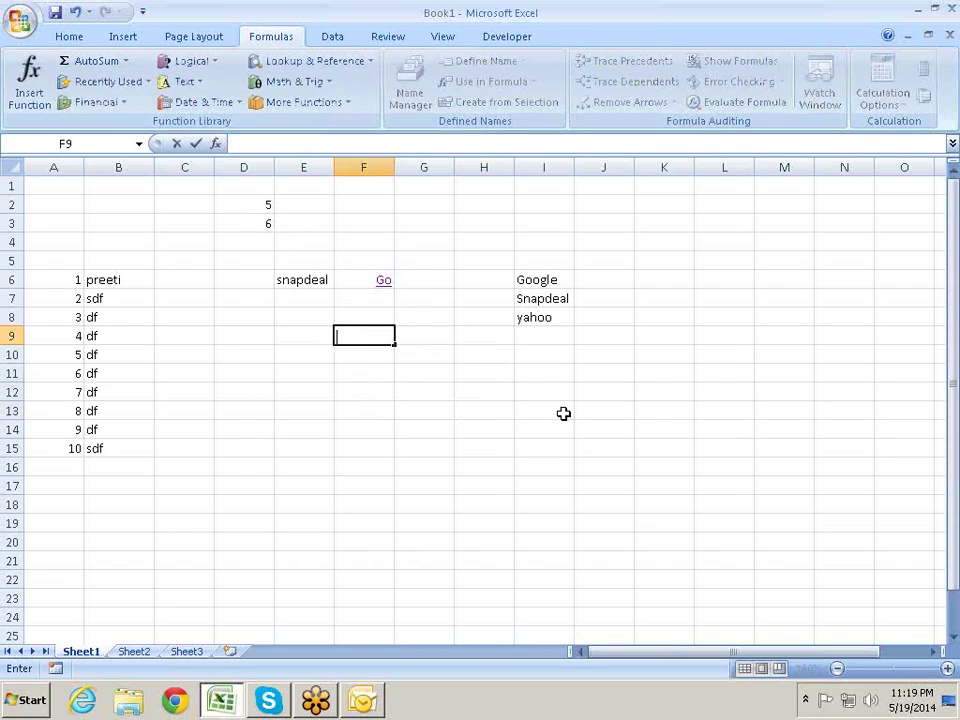
pyautogui.write('=ad')
pyautogui.press('Tab')
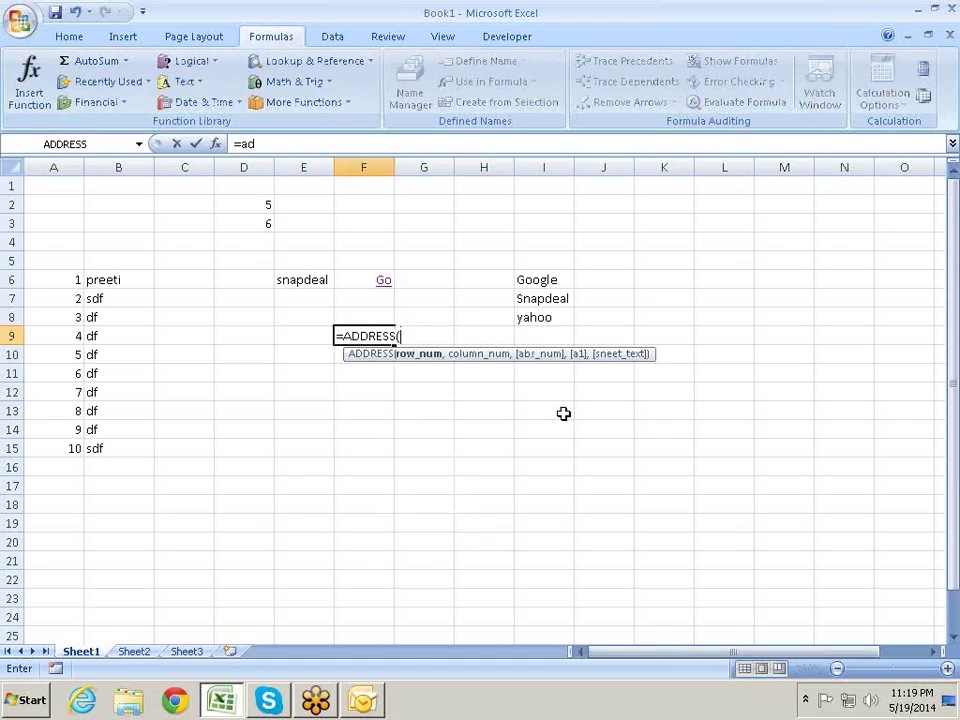
pyautogui.write('1,2')
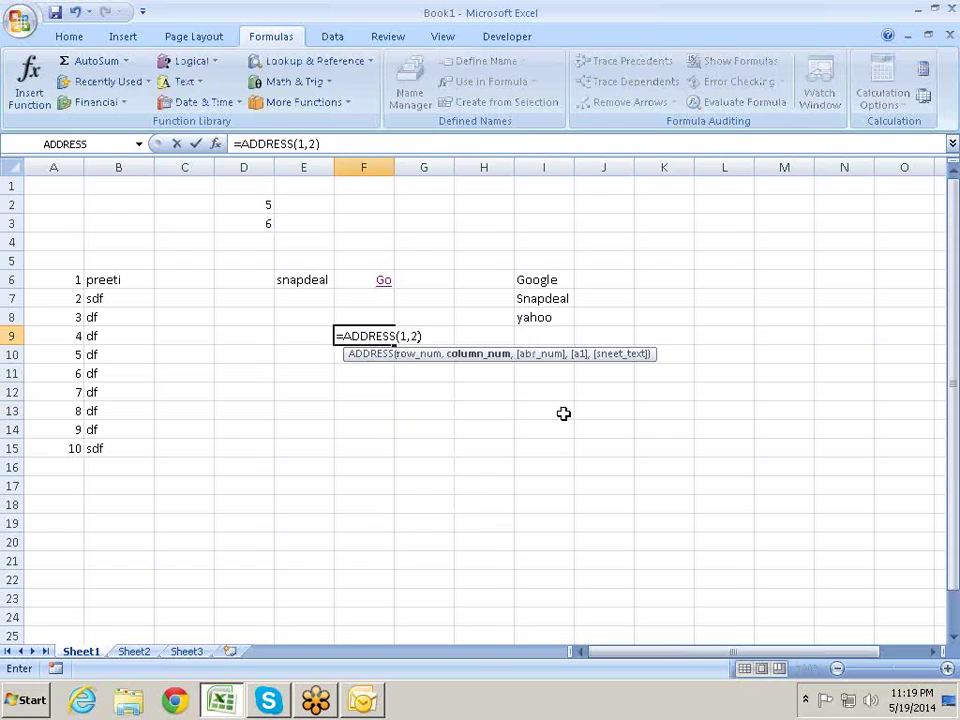
pyautogui.press('Return')
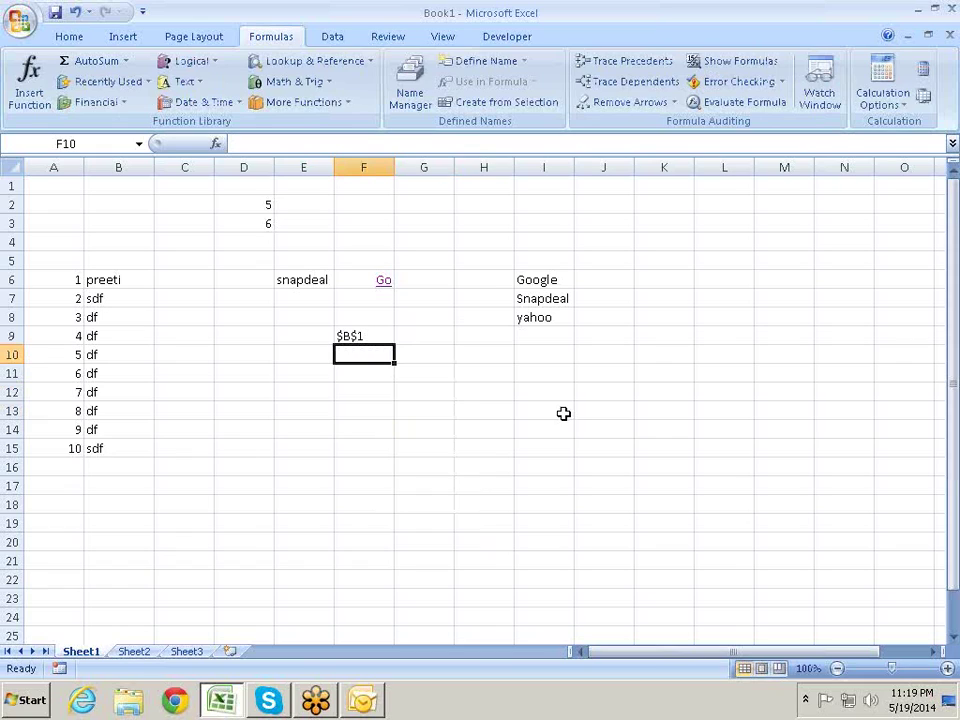
# Step: Enter =INDIRECT(F9) in F10
pyautogui.write('=')
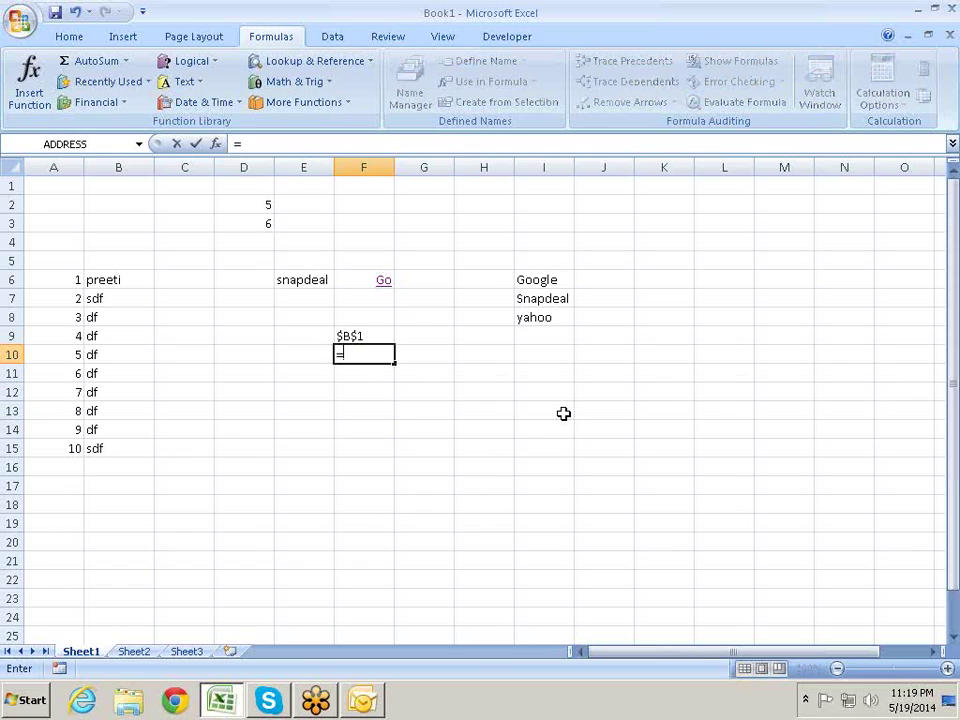
pyautogui.write('ind')
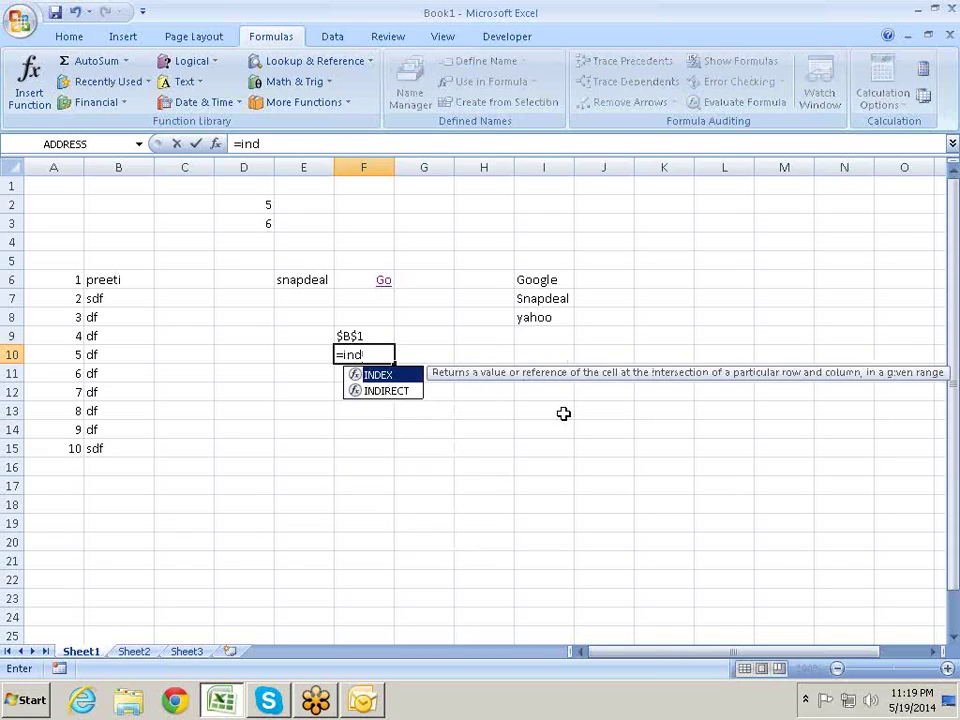
pyautogui.press('Down')
pyautogui.press('Tab')
pyautogui.press('Up')
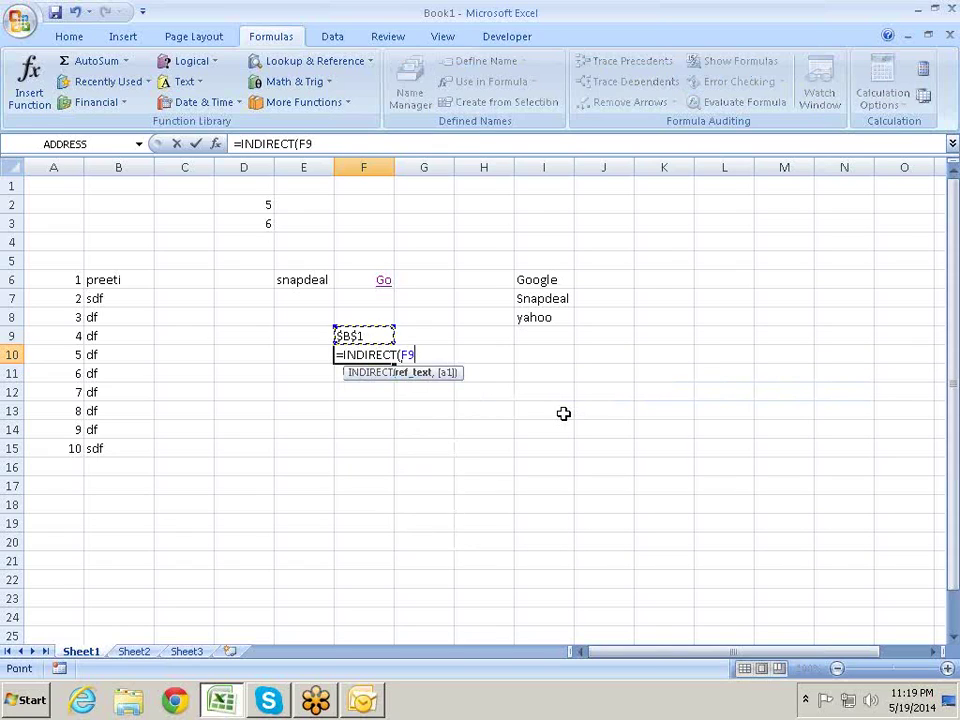
pyautogui.write(')')
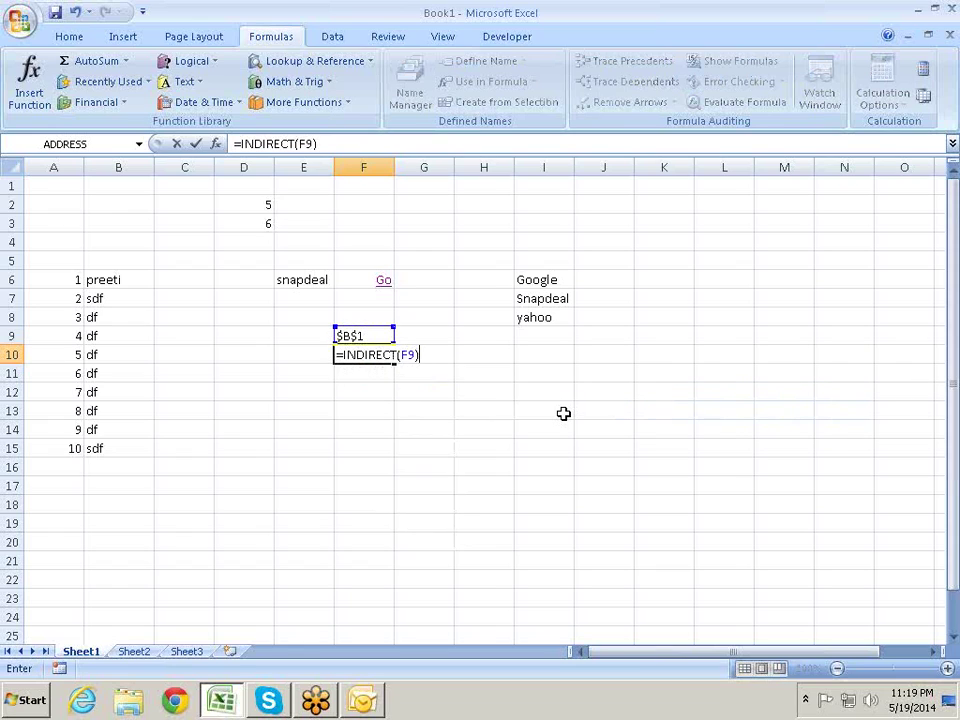
pyautogui.press('Return')
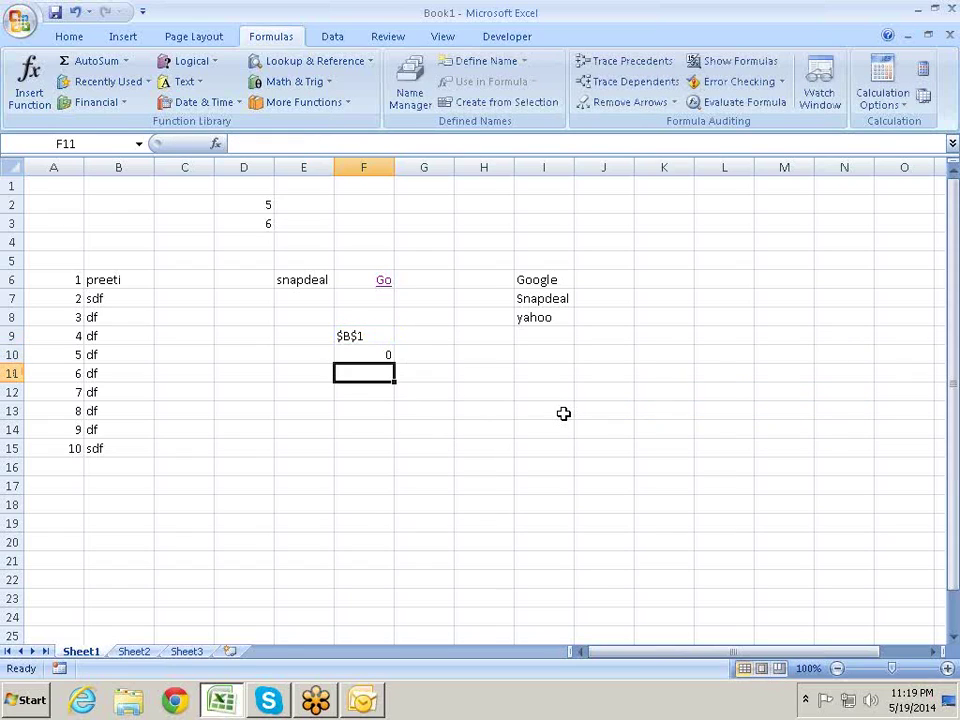
# Step: Type a name into B1 and confirm that F10 now shows it
pyautogui.press('Up')
pyautogui.press('Left')
pyautogui.press('Right')
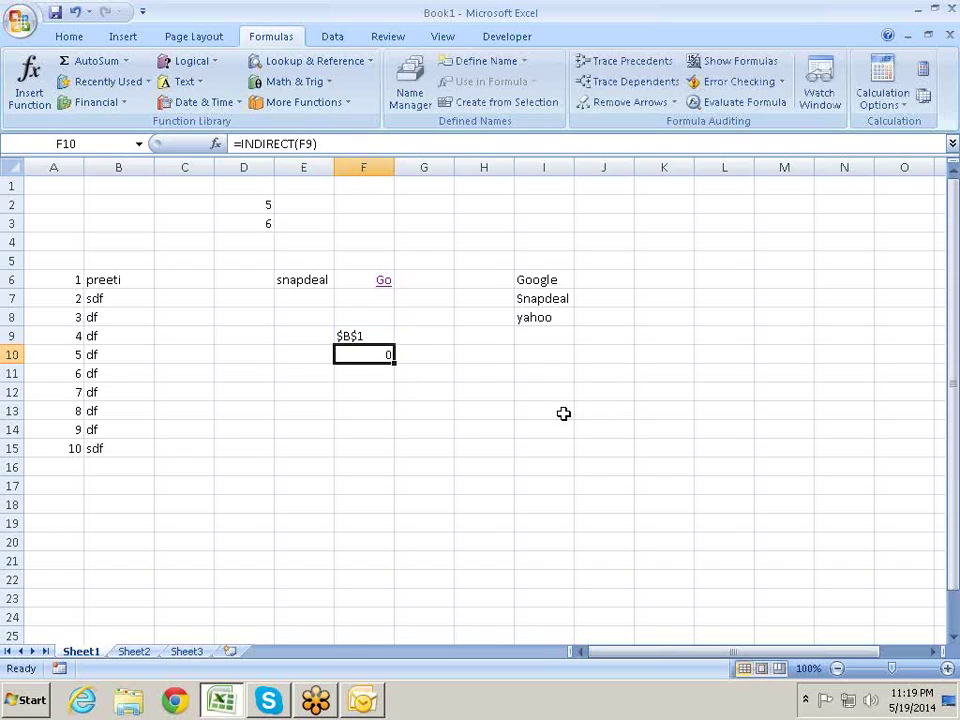
pyautogui.press('Up')
pyautogui.press('Left')
pyautogui.press('Left')
pyautogui.press('Left')
pyautogui.press('Left')
pyautogui.press('Left')
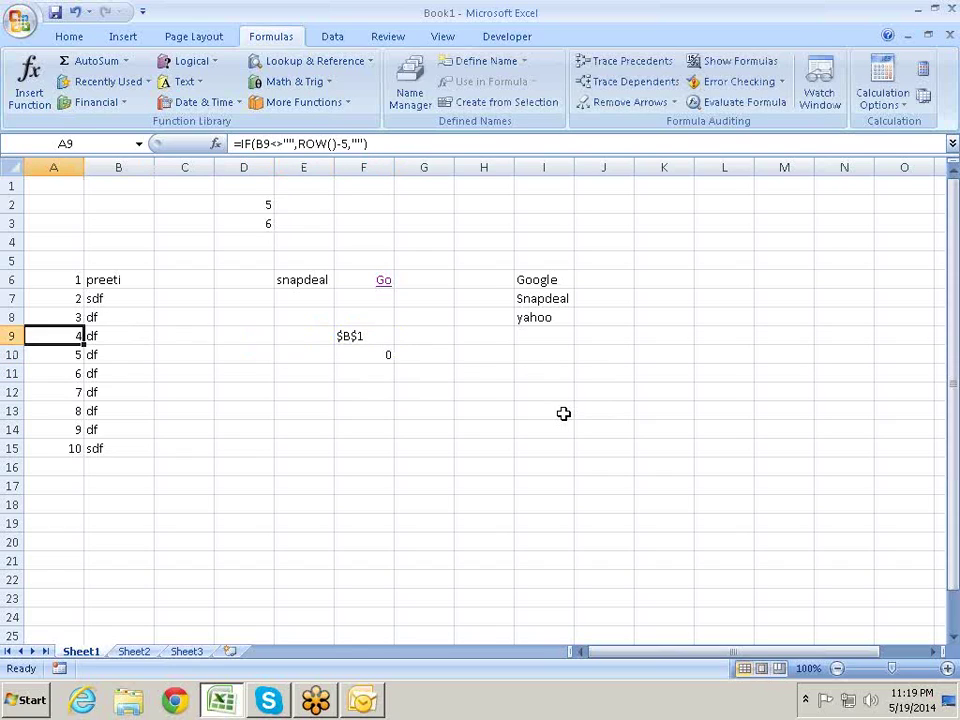
pyautogui.press('Up')
pyautogui.press('Up')
pyautogui.press('Up')
pyautogui.press('Up')
pyautogui.press('Up')
pyautogui.press('Up')
pyautogui.press('Right')
pyautogui.write('sand')
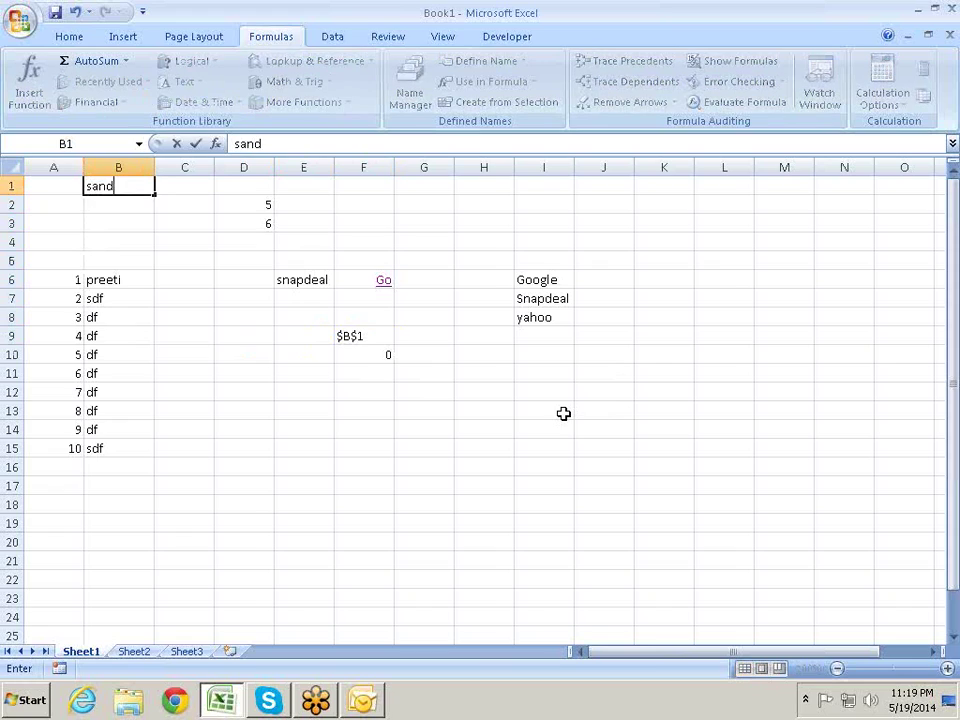
pyautogui.write('eep')
pyautogui.press('Return')
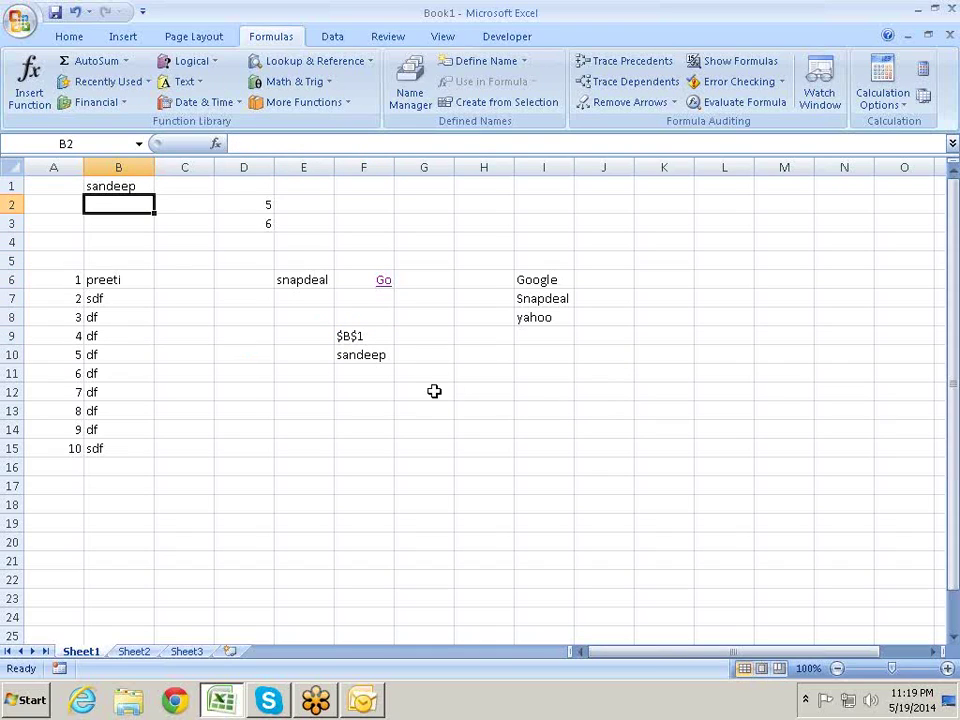
pyautogui.click(388, 355)
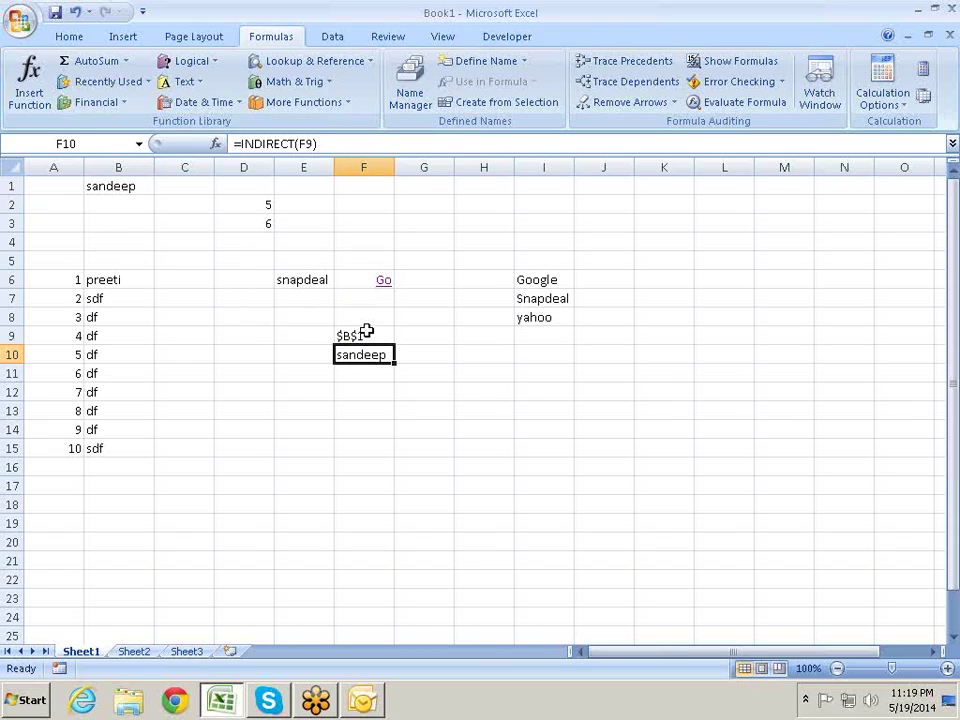
# Step: Change F9's formula to =ADDRESS(1,3) so it returns $C$1
pyautogui.doubleClick(369, 335)
pyautogui.click(418, 336)
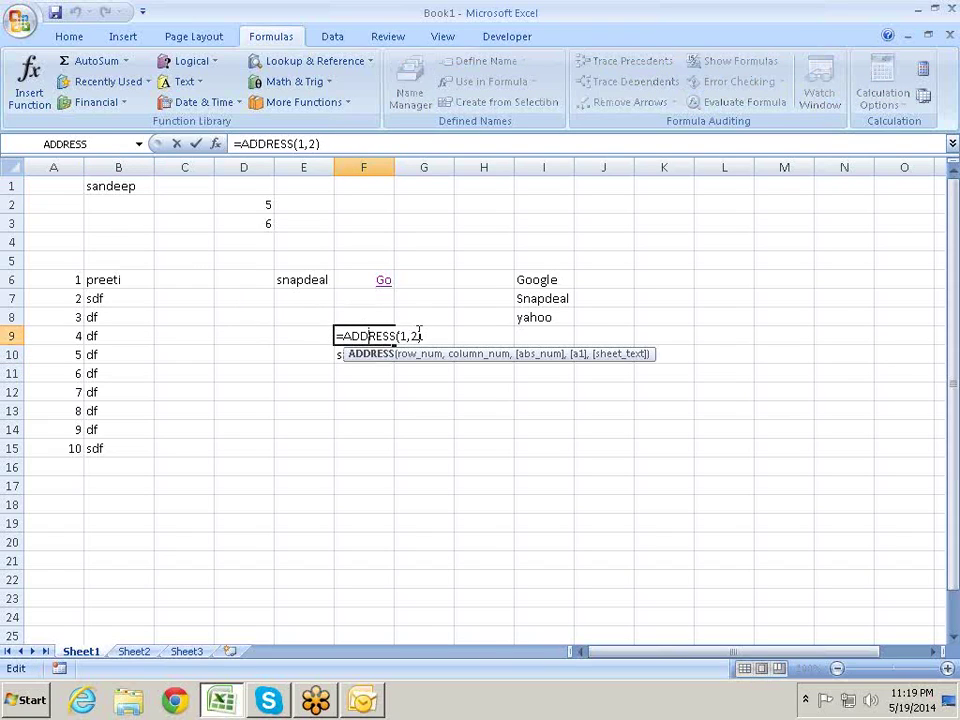
pyautogui.press('BackSpace')
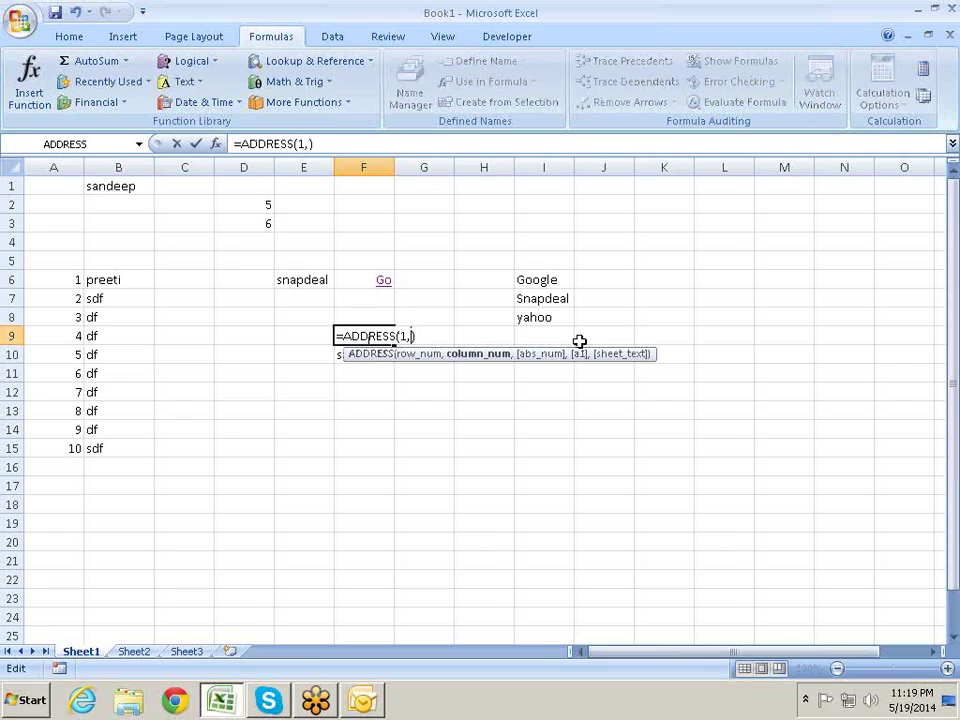
pyautogui.write('3')
pyautogui.press('Return')
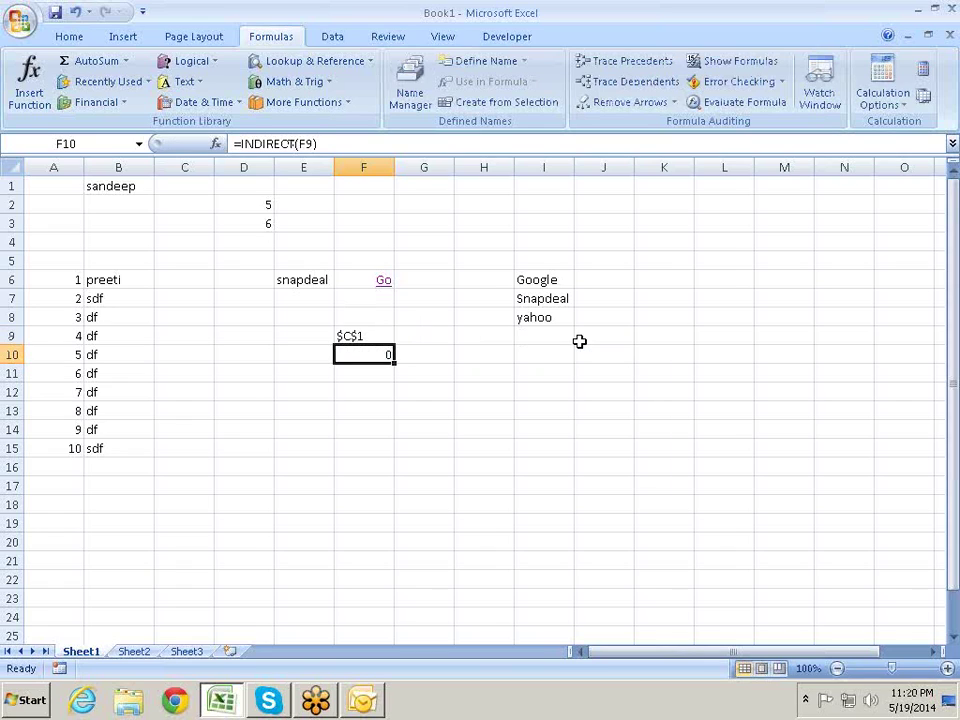
# Step: Enter sdf in C1 so F10 displays sdf
pyautogui.press('Up')
pyautogui.press('Up')
pyautogui.press('Up')
pyautogui.press('Up')
pyautogui.press('Left')
pyautogui.press('Left')
pyautogui.press('Left')
pyautogui.press('Up')
pyautogui.write('s')
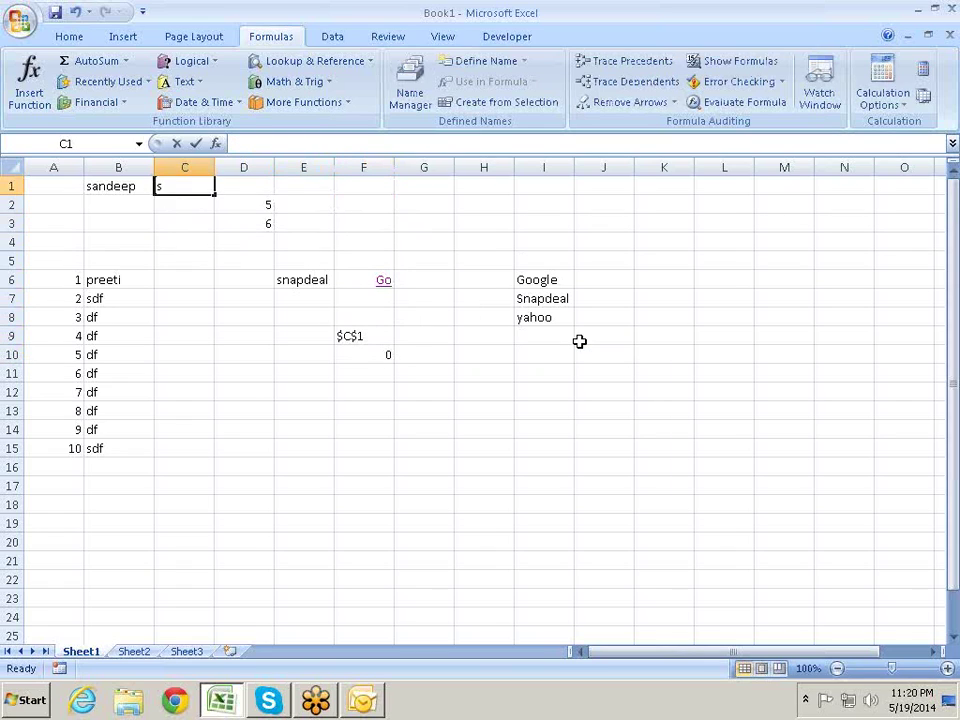
pyautogui.write('df')
pyautogui.press('Return')
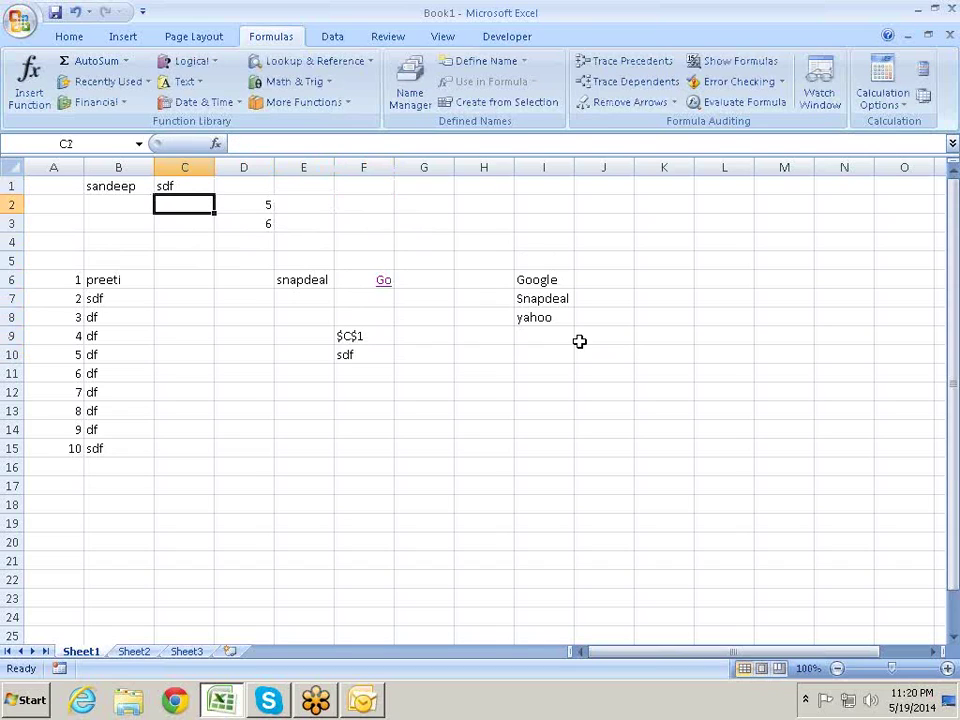
pyautogui.press('Up')
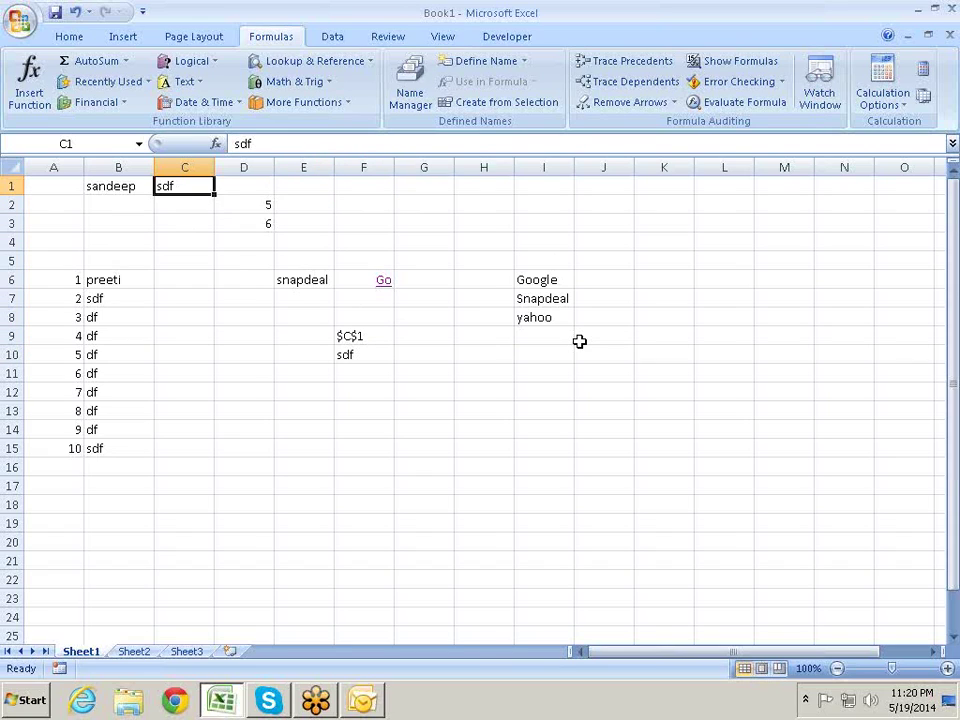
pyautogui.press('Down')
pyautogui.press('Down')
pyautogui.press('Down')
pyautogui.press('Down')
pyautogui.press('Down')
pyautogui.press('Down')
pyautogui.press('Right')
pyautogui.press('Right')
pyautogui.press('Right')
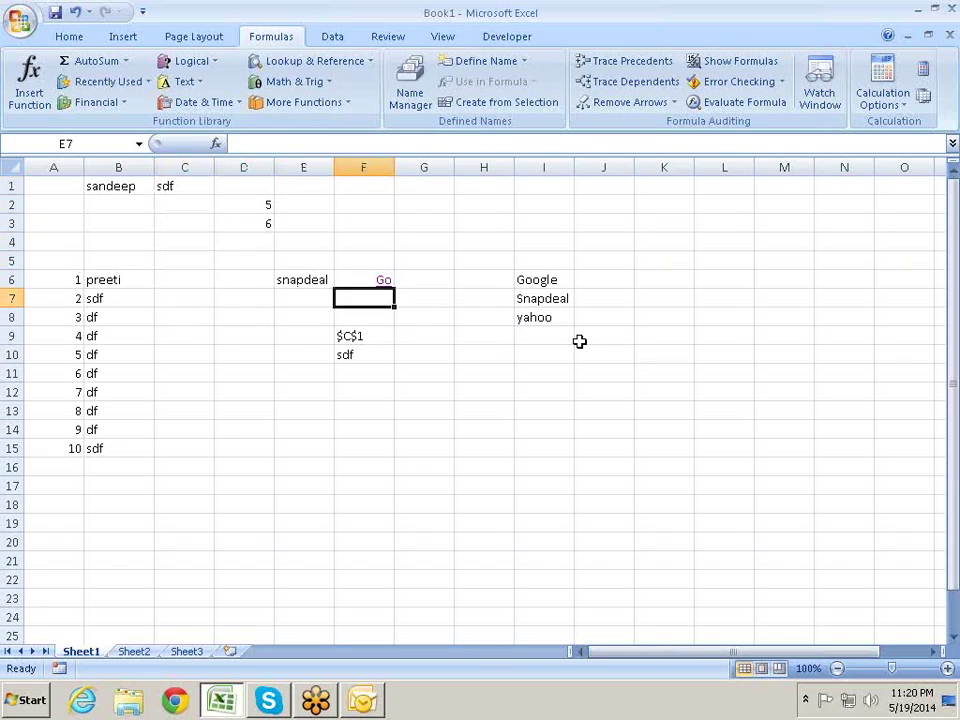
pyautogui.press('Down')
pyautogui.press('Down')
pyautogui.press('Down')
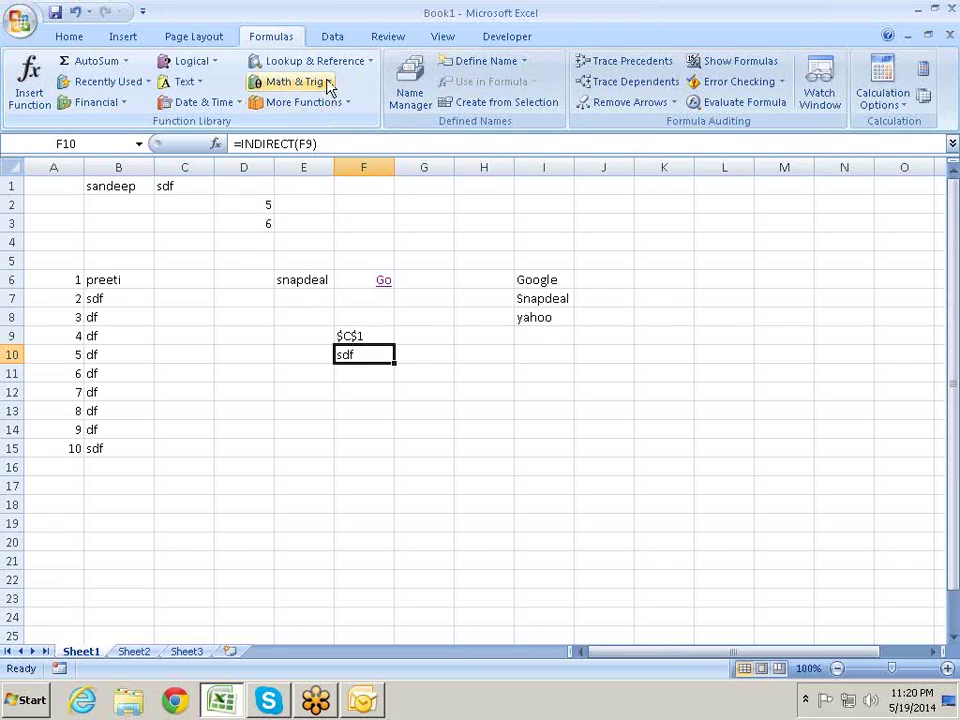
# Step: Browse the Lookup & Reference functions, then switch to the blank Sheet2
pyautogui.click(364, 61)
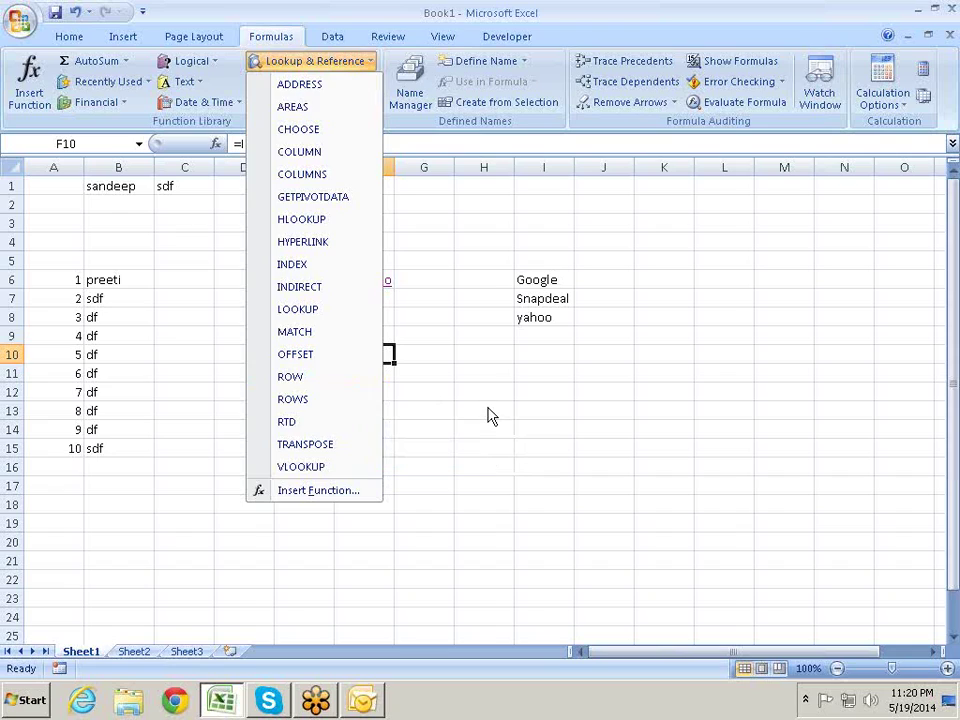
pyautogui.press('Escape')
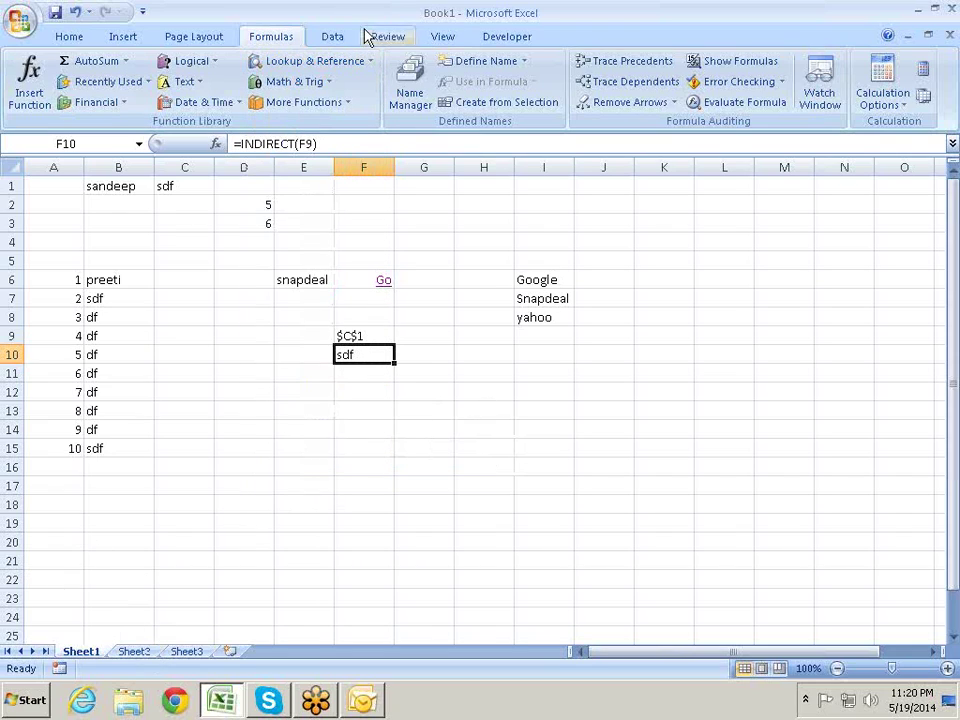
pyautogui.click(366, 63)
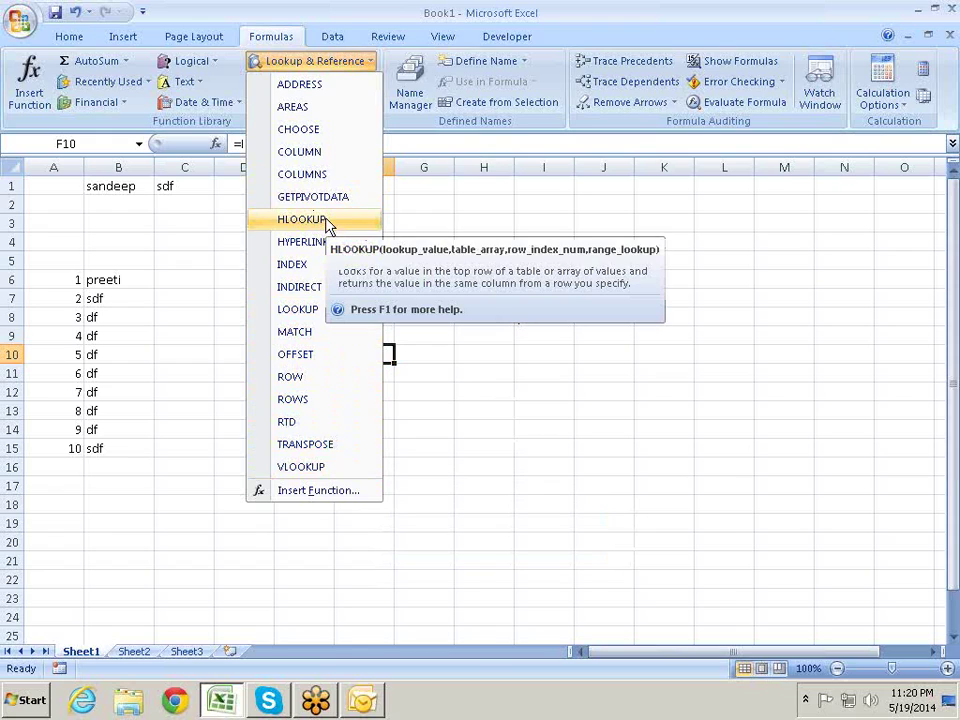
pyautogui.click(522, 421)
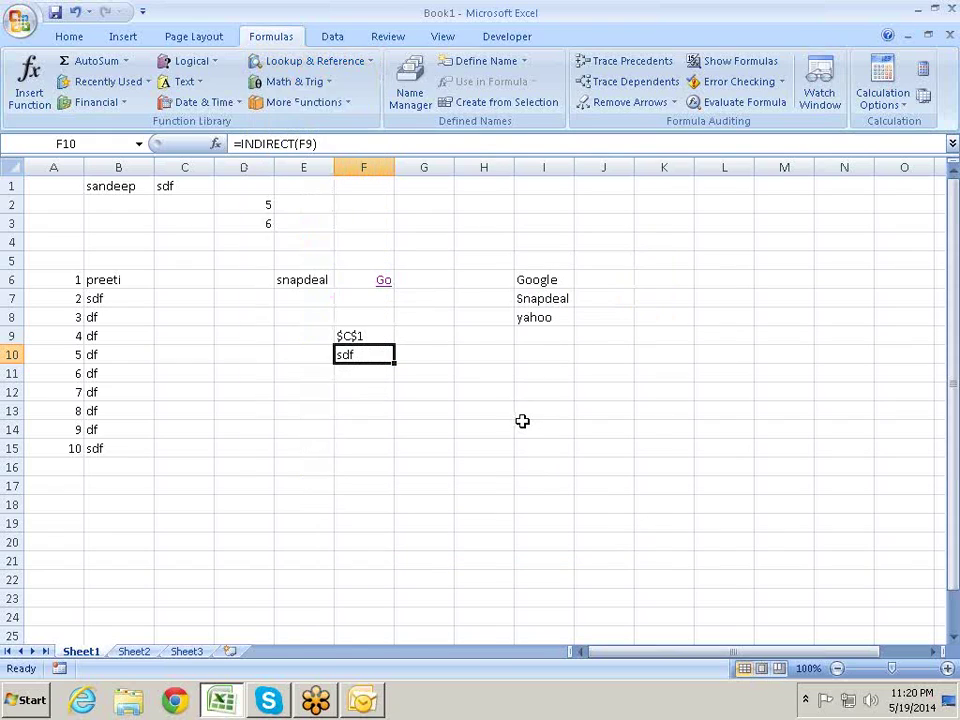
pyautogui.click(132, 655)
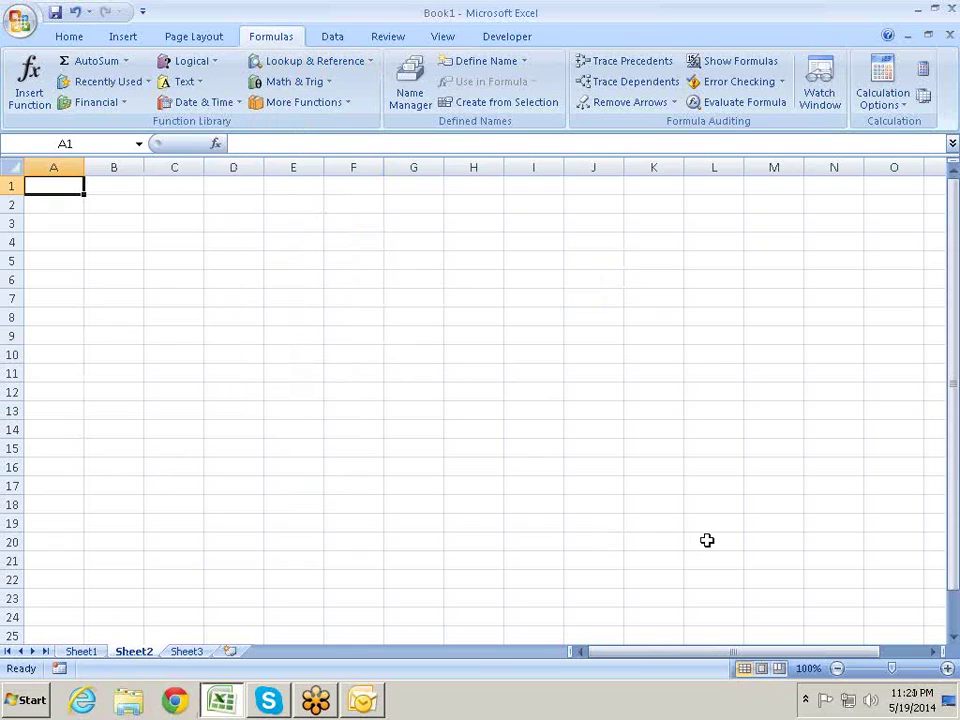
# Step: Add an EID header in A1 and fill IDs E001 to E010 down column A
pyautogui.write('EID')
pyautogui.press('Return')
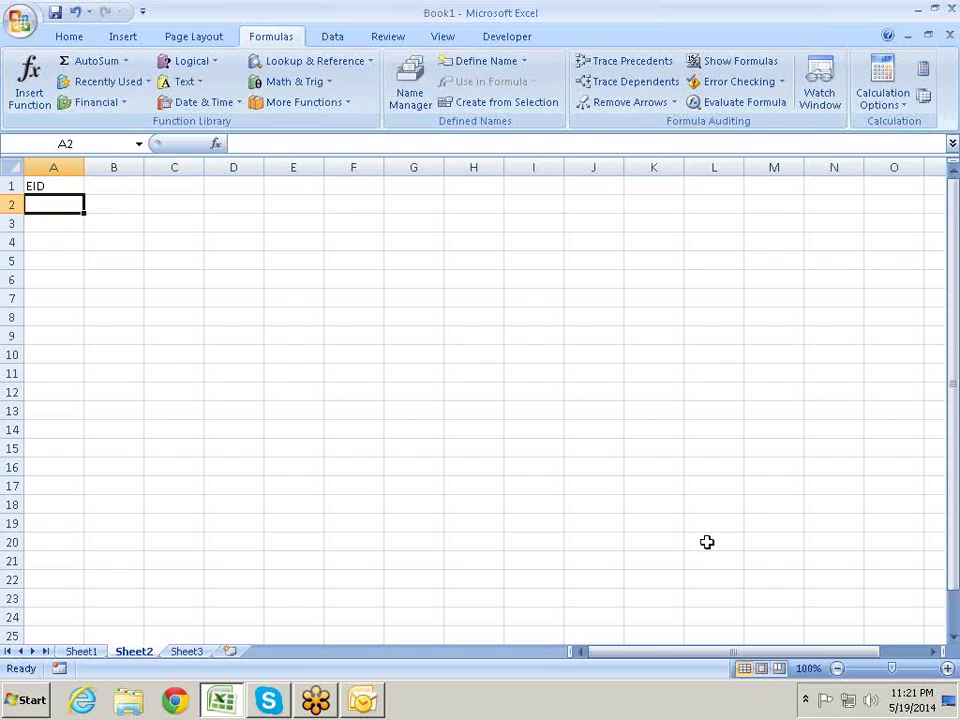
pyautogui.write('E')
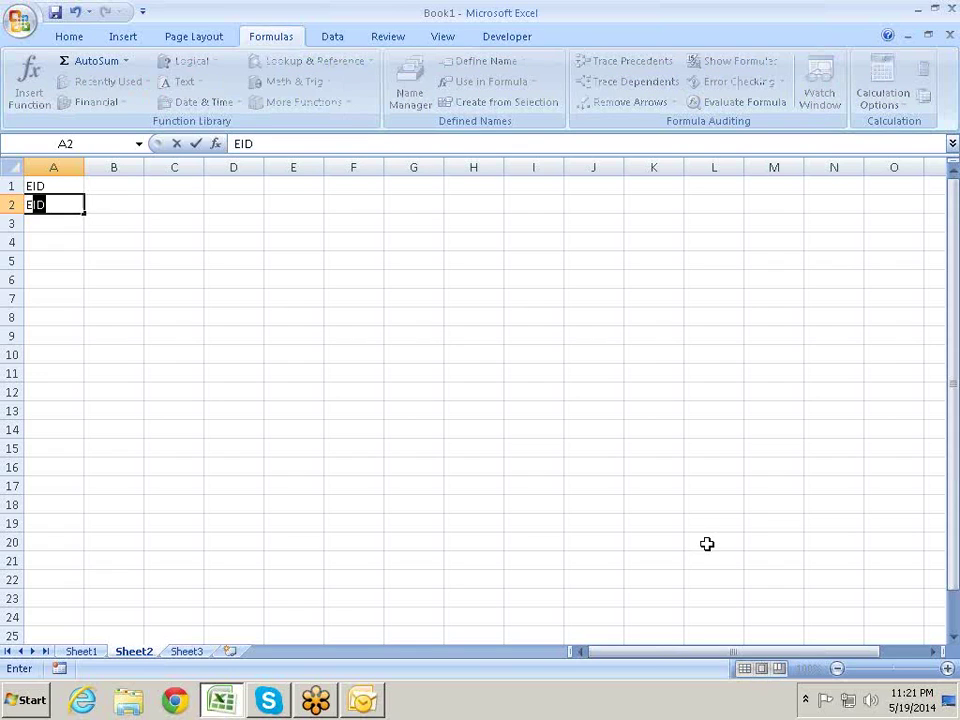
pyautogui.write('001')
pyautogui.press('Return')
pyautogui.press('Up')
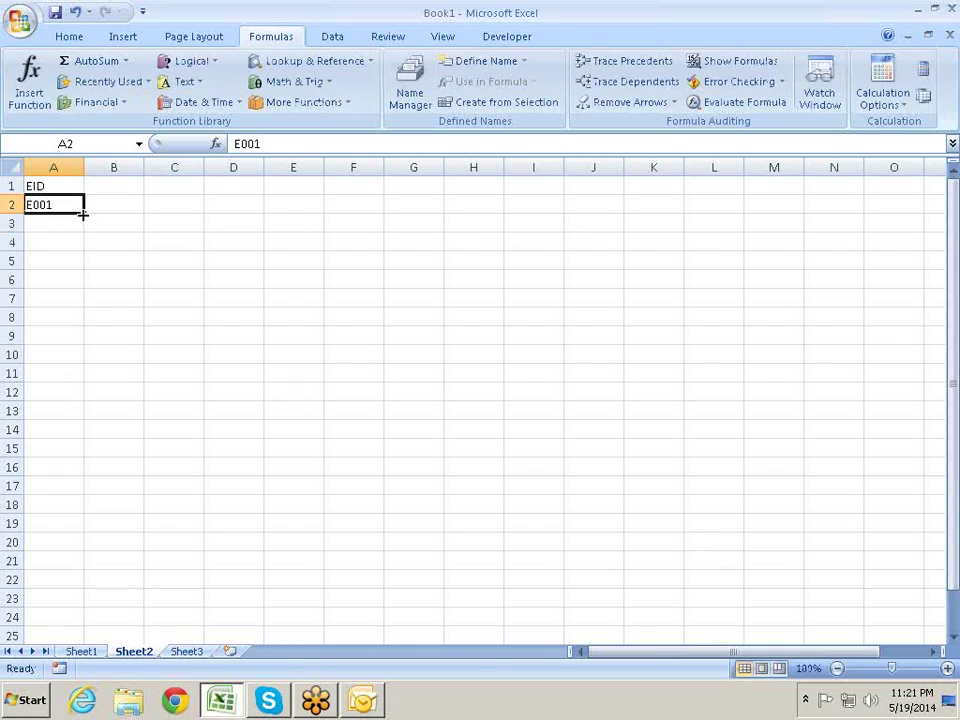
pyautogui.moveTo(84, 214); pyautogui.dragTo(80, 380)
# Step: Add a Name header in B1 and fill employee names down to B10
pyautogui.click(120, 187)
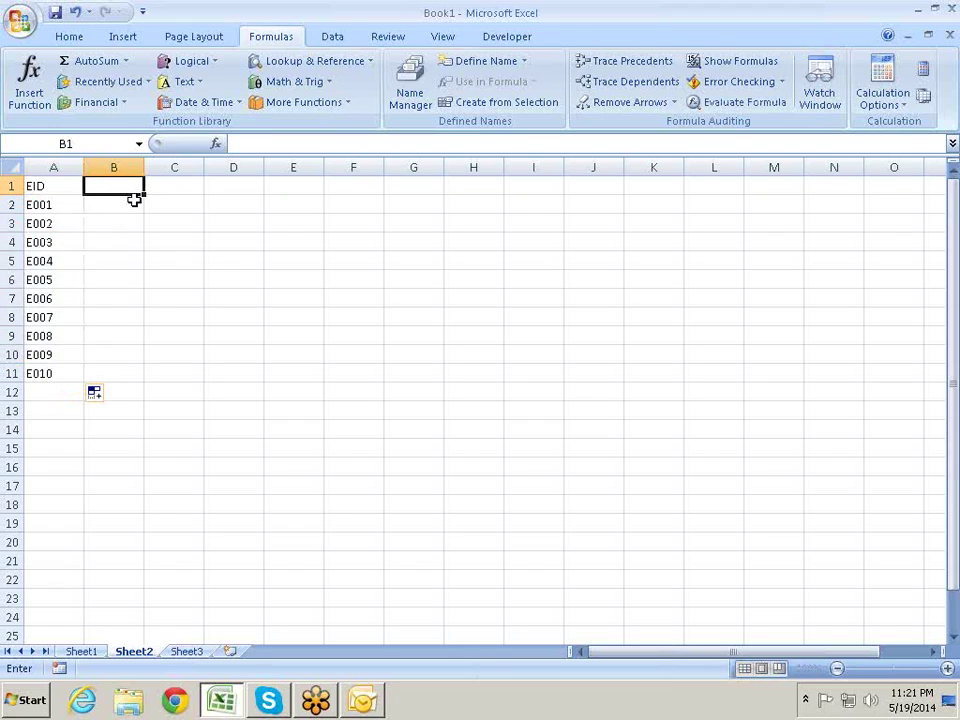
pyautogui.write('BNa')
pyautogui.press('BackSpace')
pyautogui.press('BackSpace')
pyautogui.press('BackSpace')
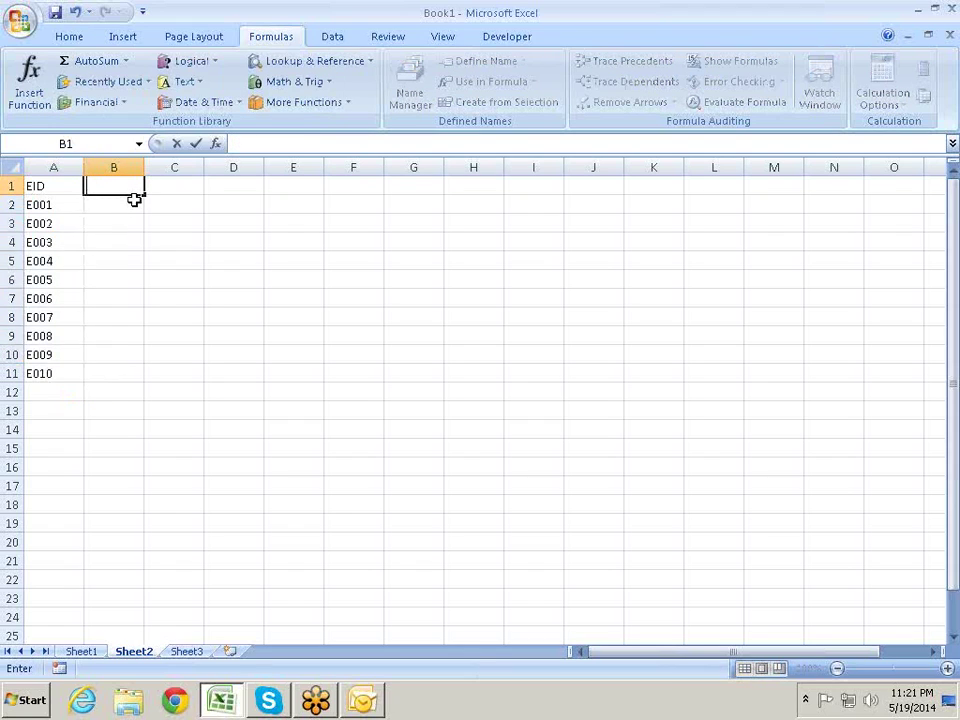
pyautogui.write('Name')
pyautogui.press('Return')
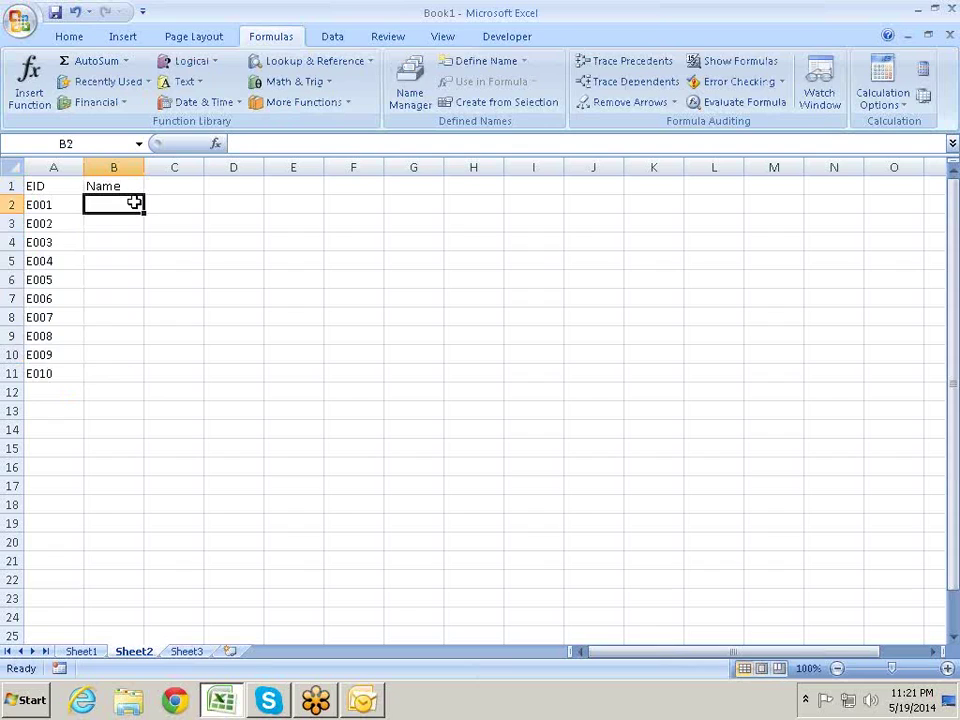
pyautogui.write('sn')
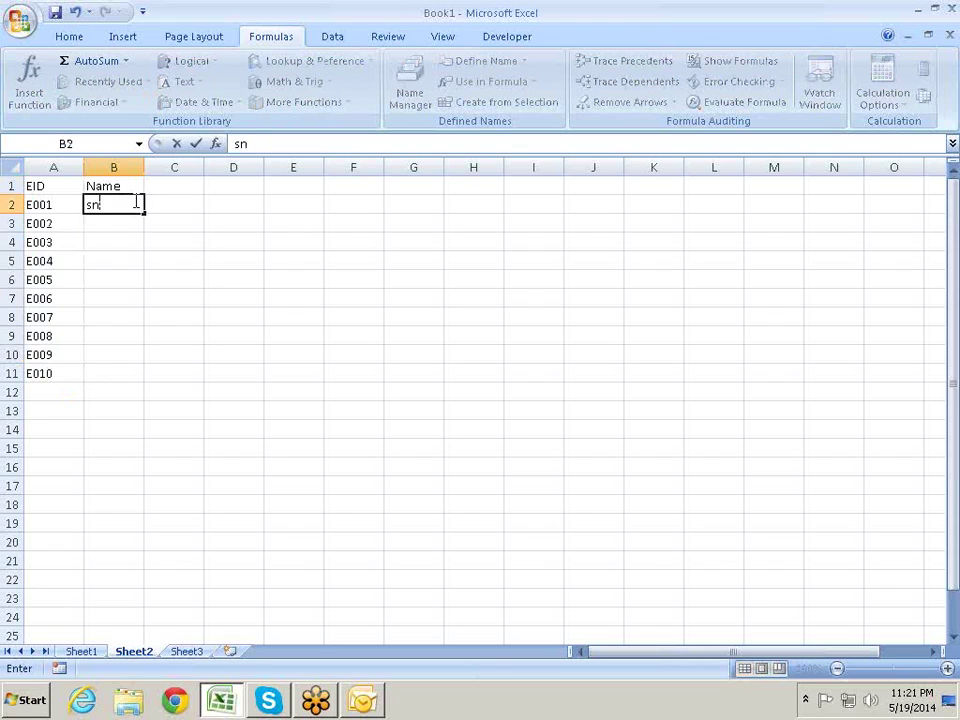
pyautogui.press('BackSpace')
pyautogui.write('andeep')
pyautogui.press('Return')
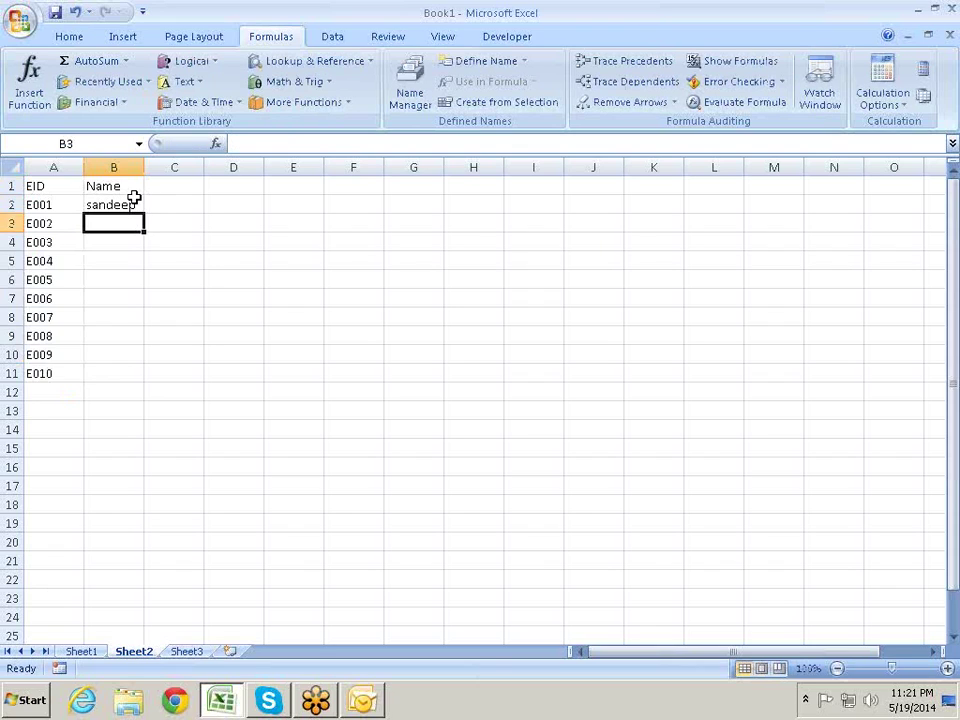
pyautogui.click(129, 204)
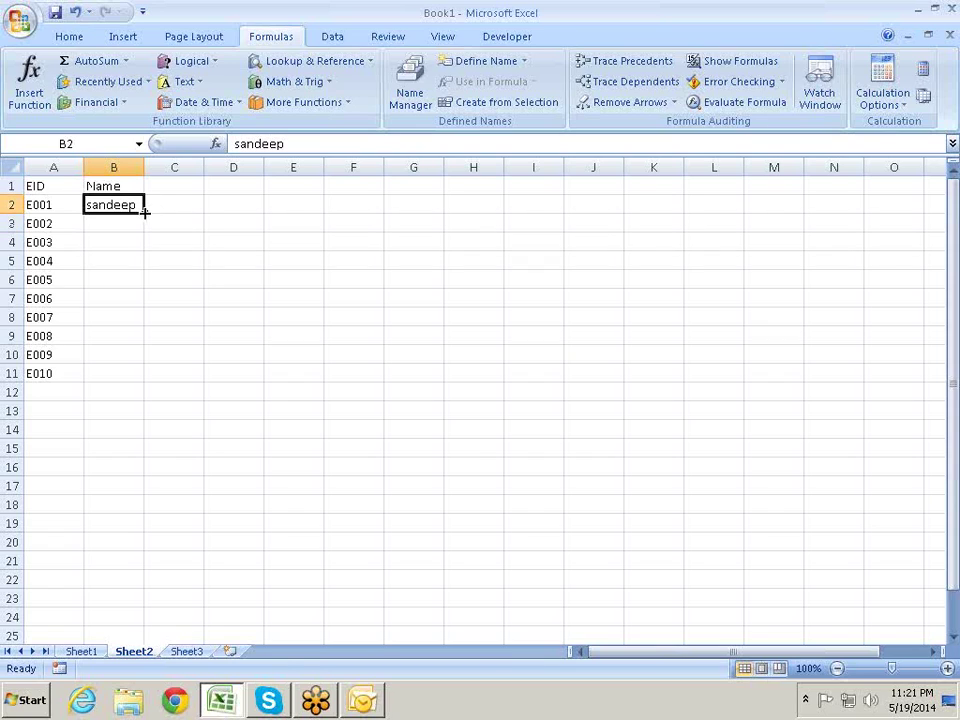
pyautogui.moveTo(145, 212); pyautogui.dragTo(137, 368)
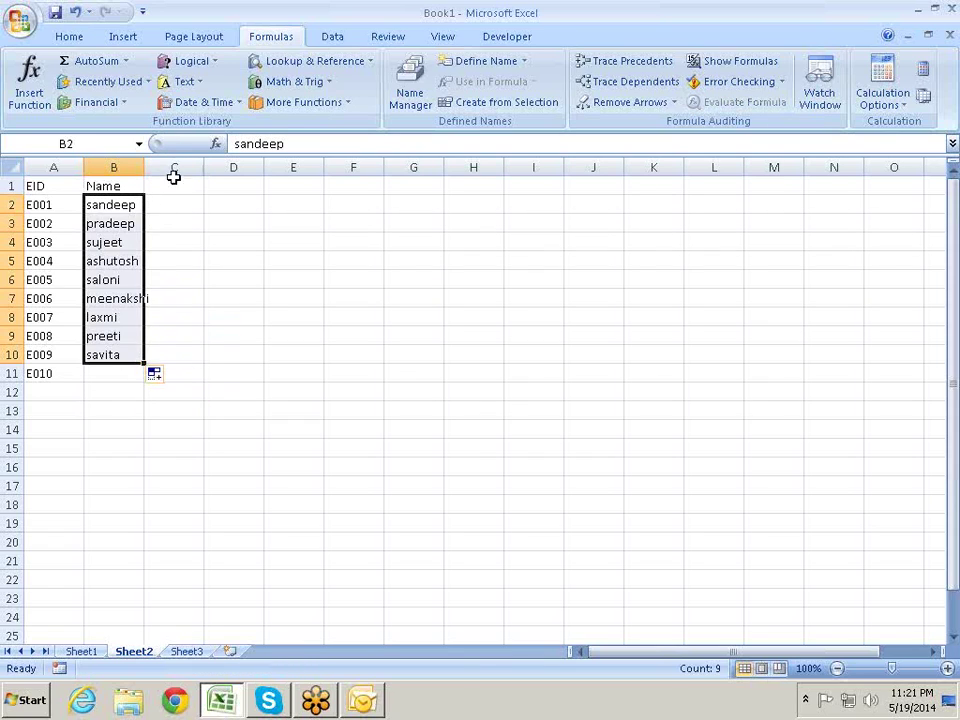
# Step: Type the Sales header in C1
pyautogui.click(174, 185)
pyautogui.write('a')
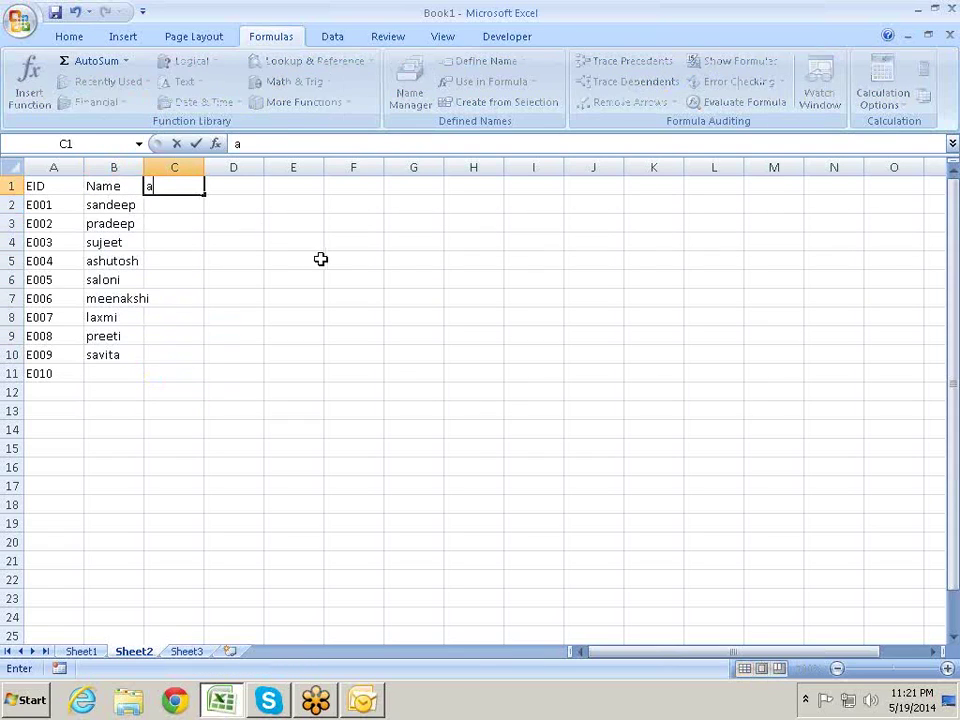
pyautogui.press('BackSpace')
pyautogui.write('Sale')
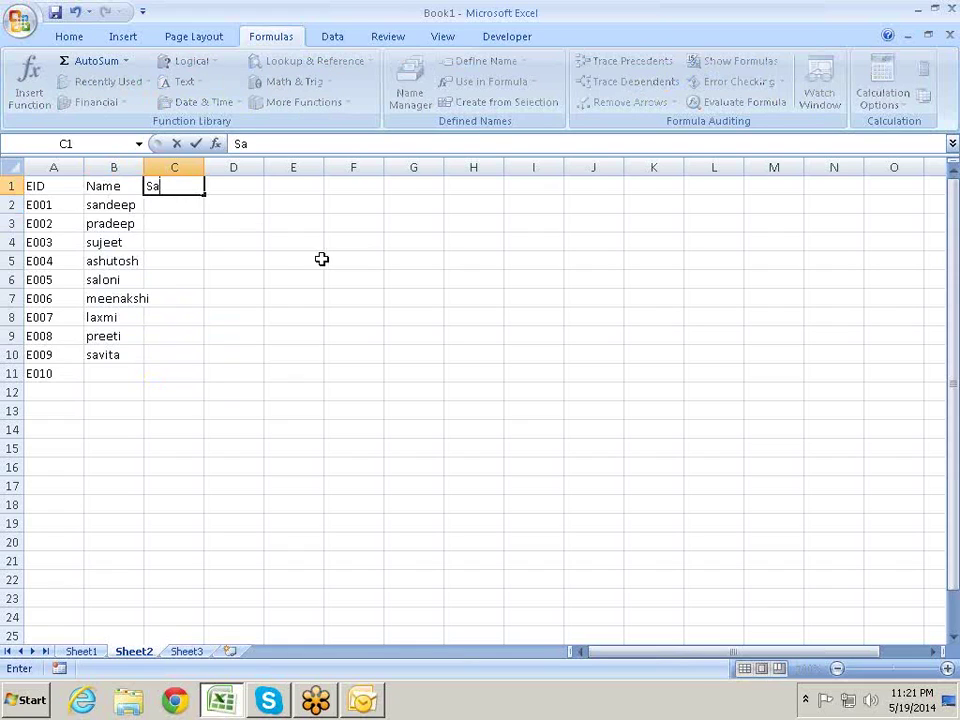
pyautogui.write('s')
pyautogui.press('Return')
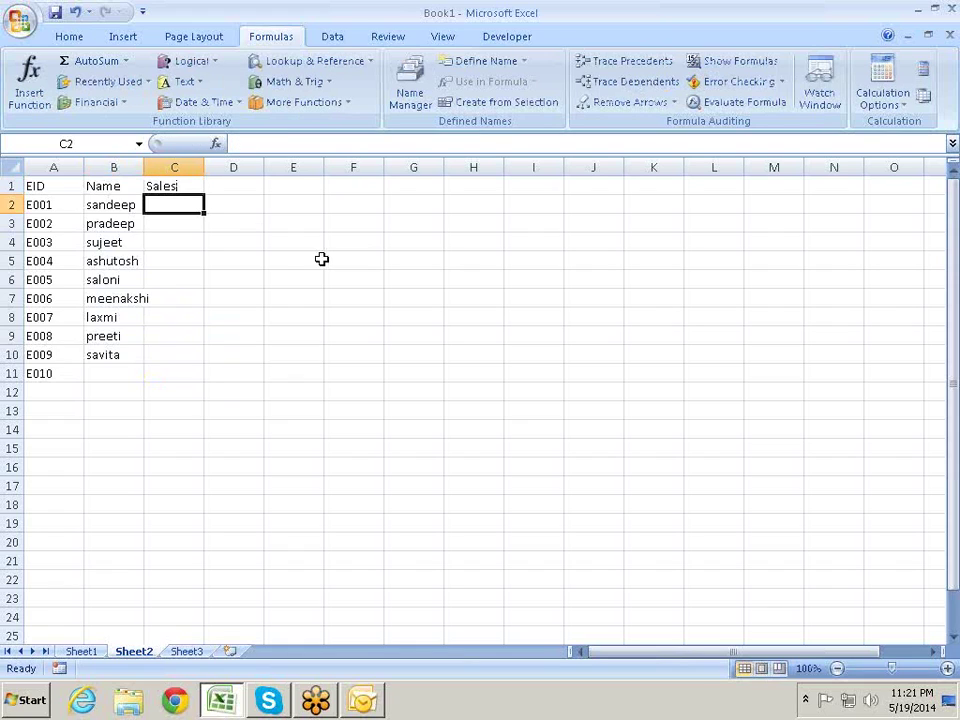
# Step: Fill C2:C10 with =RANDBETWEEN(10,90) in one entry
pyautogui.hotkey('shift', 'Down')
pyautogui.hotkey('shift', 'Down')
pyautogui.hotkey('shift', 'Down')
pyautogui.hotkey('shift', 'Down')
pyautogui.hotkey('shift', 'Down')
pyautogui.hotkey('shift', 'Down')
pyautogui.hotkey('shift', 'Down')
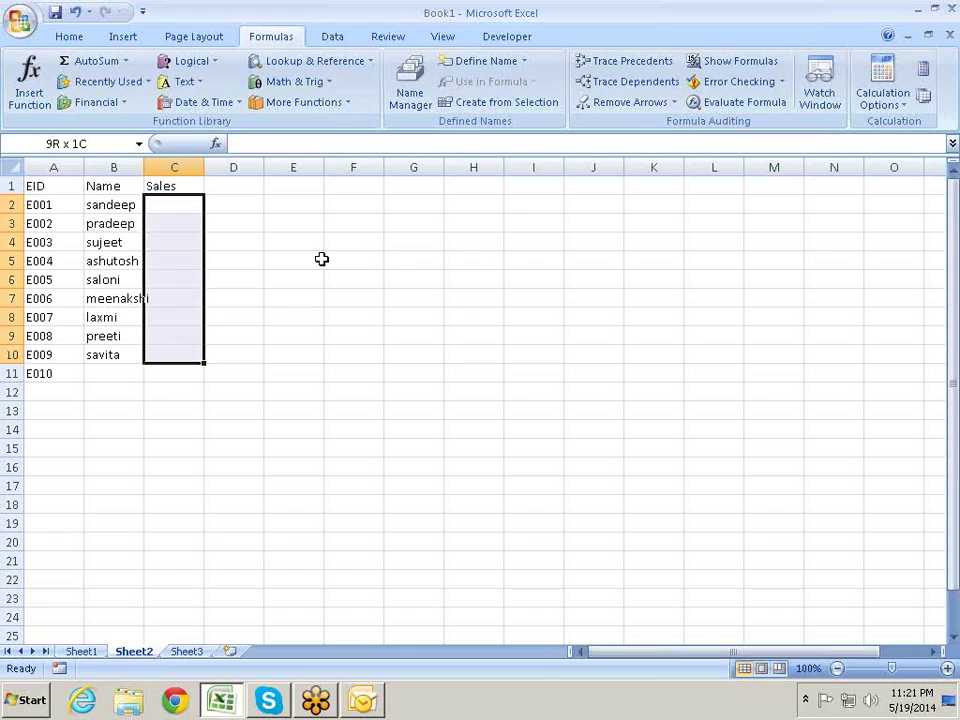
pyautogui.hotkey('shift', 'Down')
pyautogui.write('=ra')
pyautogui.press('Down')
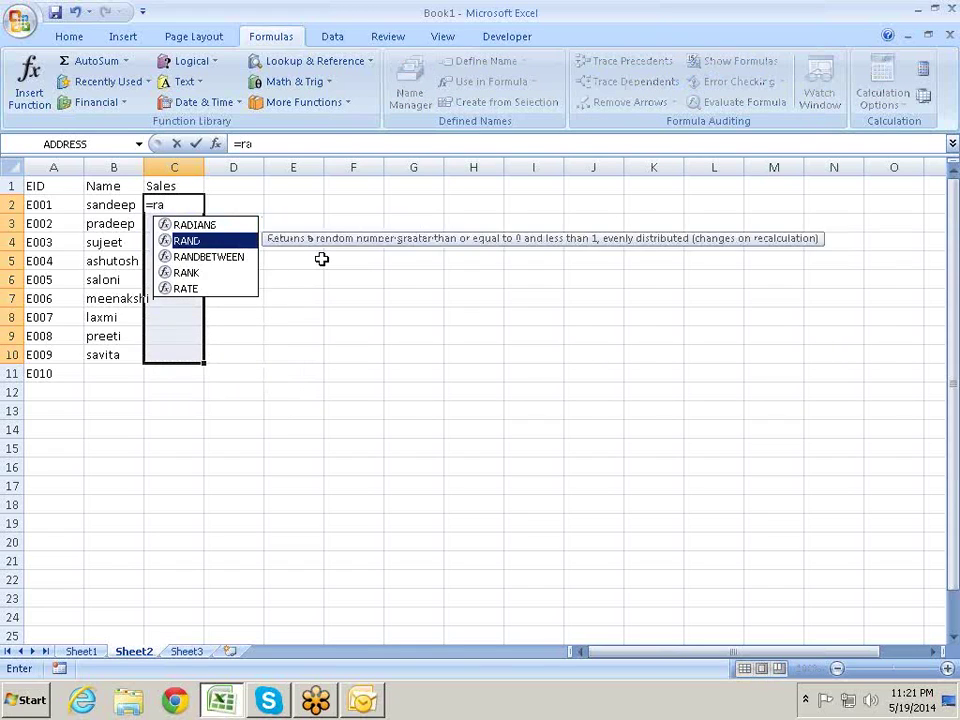
pyautogui.press('Down')
pyautogui.press('Tab')
pyautogui.write('10')
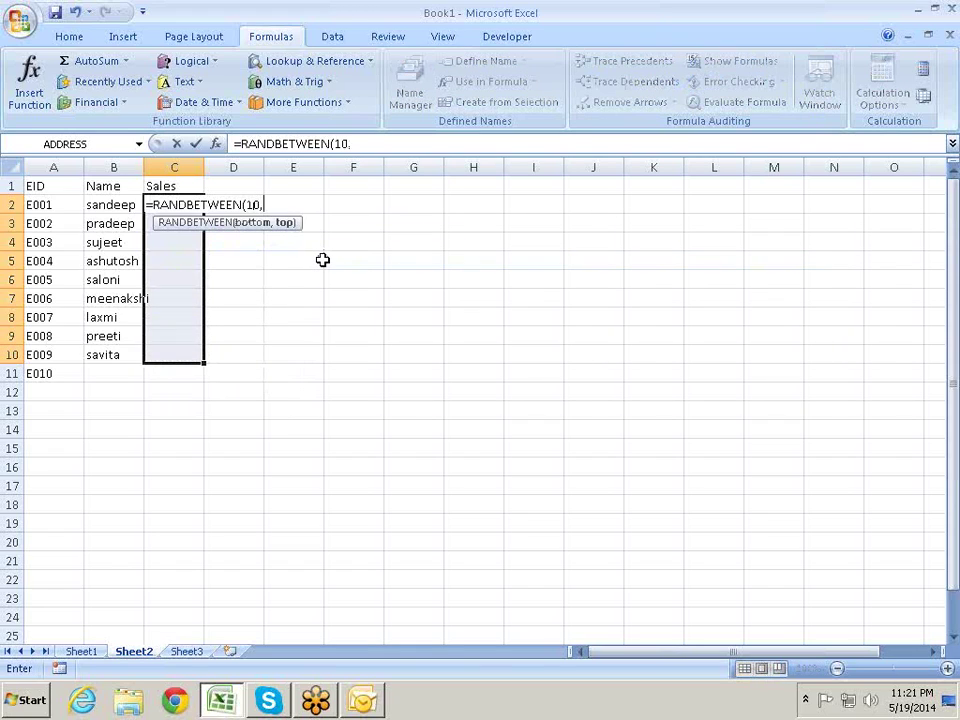
pyautogui.write('90)')
pyautogui.hotkey('ctrl', 'Return')
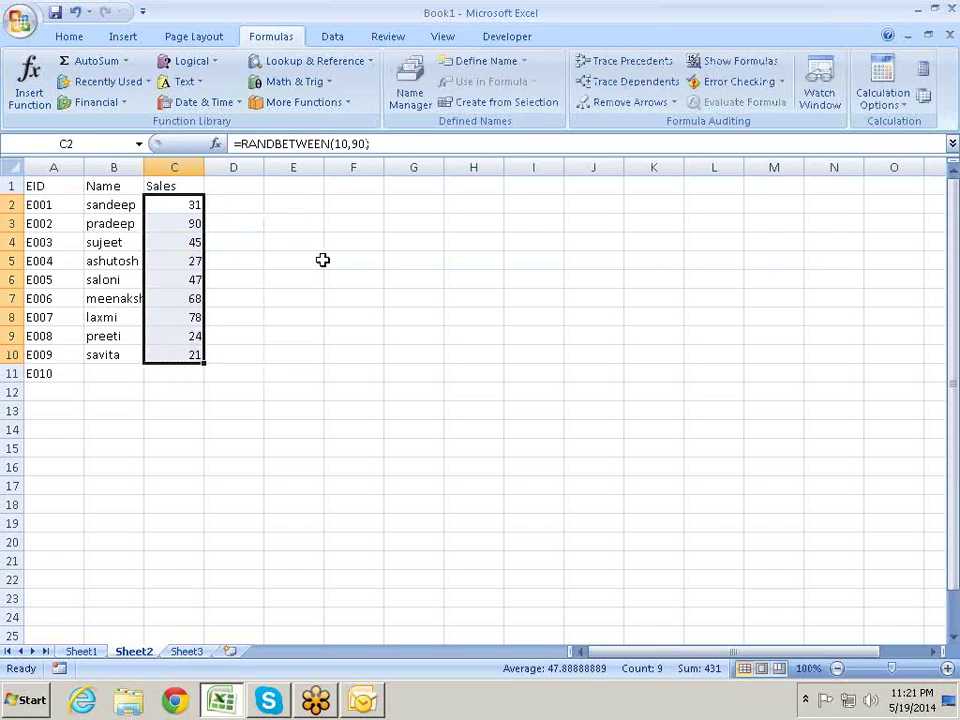
# Step: Copy the Sales results and paste them back as fixed values
pyautogui.hotkey('ctrl', 'c')
pyautogui.hotkey('alt', 'e')
pyautogui.press('s')
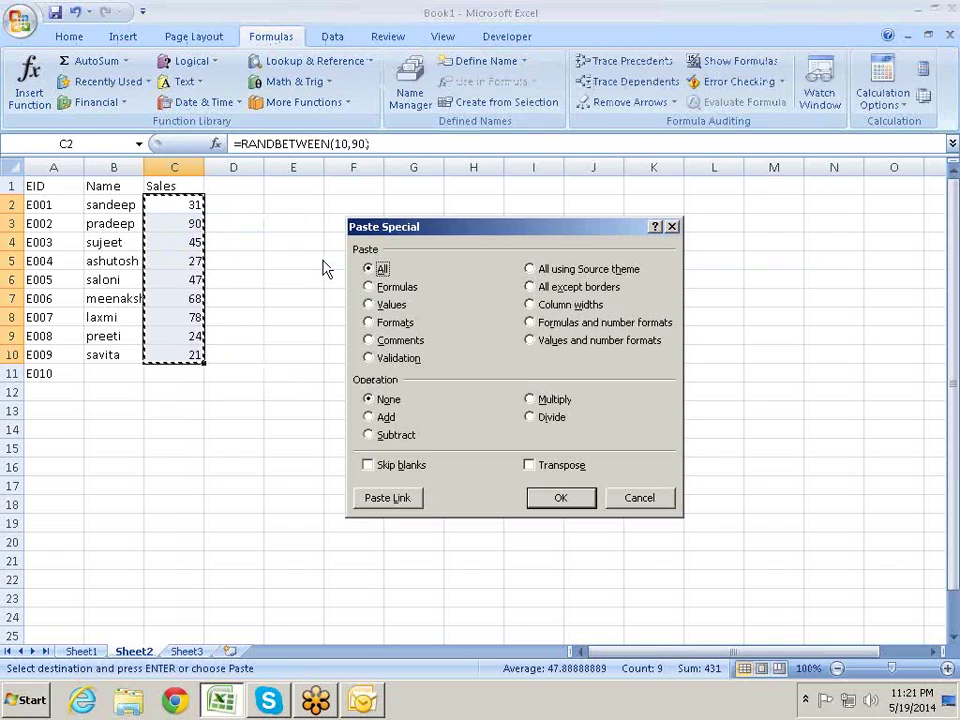
pyautogui.press('v')
pyautogui.press('Return')
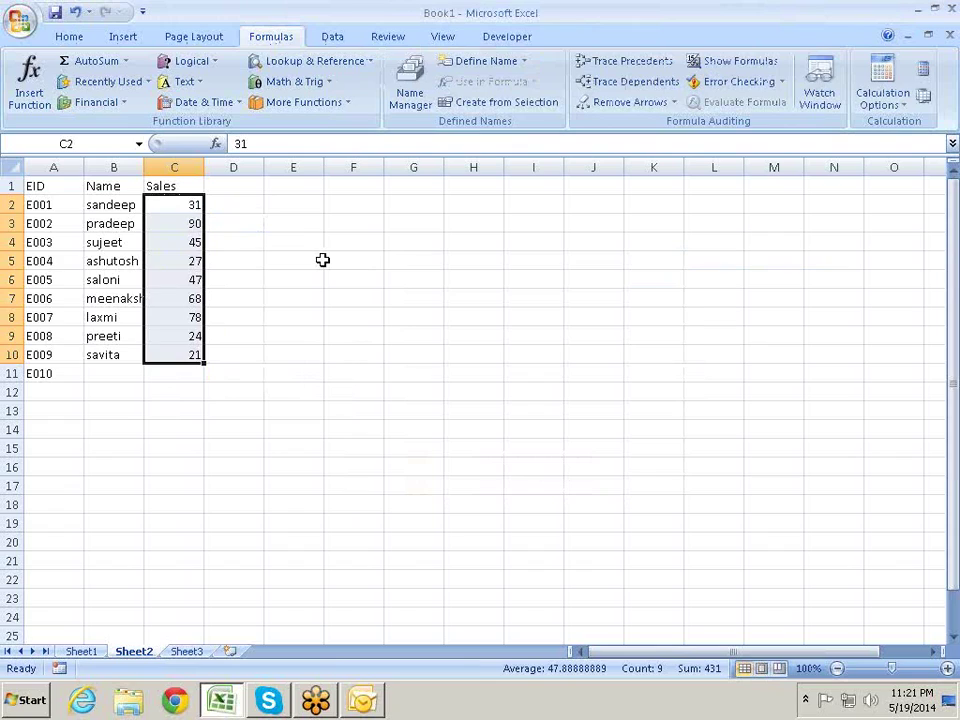
pyautogui.press('Right')
pyautogui.press('Left')
pyautogui.press('Left')
pyautogui.press('Left')
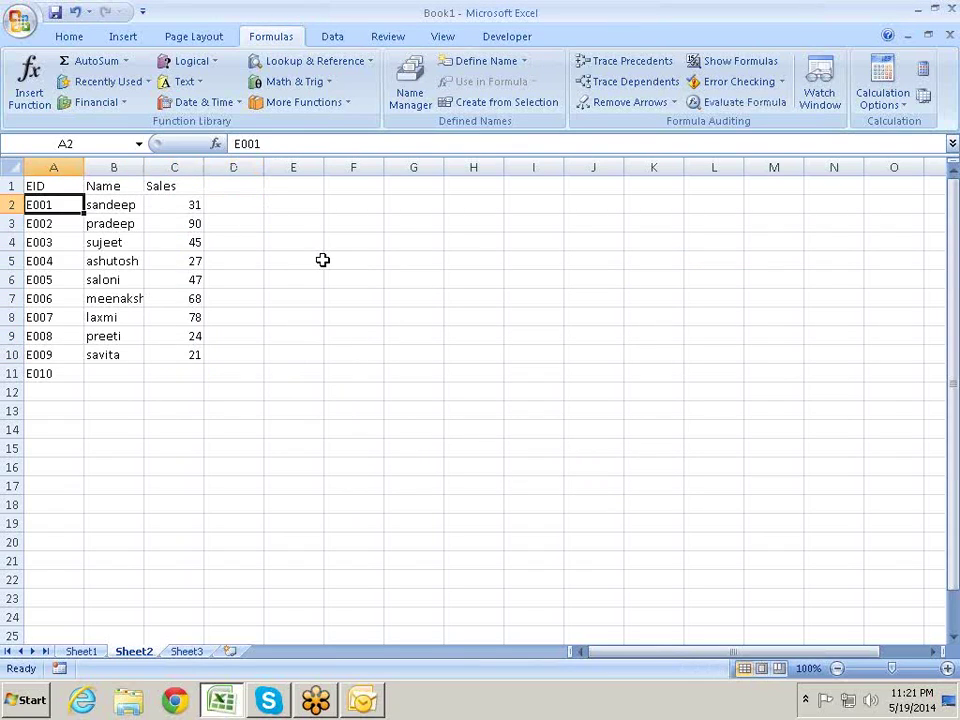
# Step: Clear the extra ID E010 from A11
pyautogui.press('Down')
pyautogui.press('Down')
pyautogui.hotkey('ctrl', 'Down')
pyautogui.press('Down')
pyautogui.press('Up')
pyautogui.press('Delete')
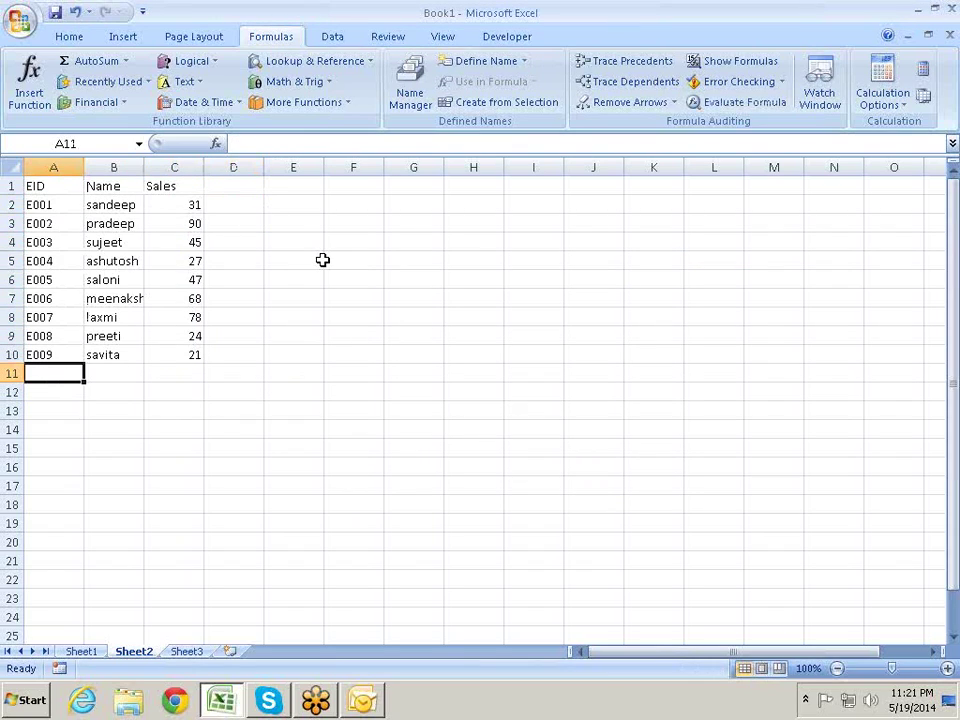
# Step: Copy the EID, Name and Sales headers into F1:H1
pyautogui.press('Up')
pyautogui.press('Up')
pyautogui.press('Up')
pyautogui.press('Up')
pyautogui.press('Up')
pyautogui.press('Up')
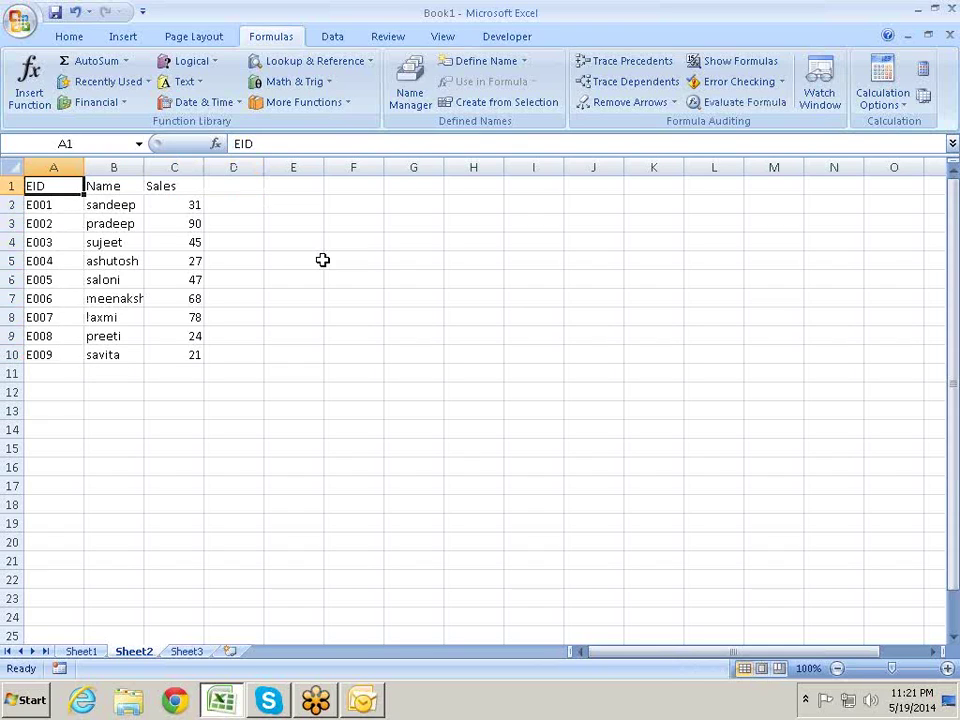
pyautogui.hotkey('shift', 'Right')
pyautogui.hotkey('shift', 'Right')
pyautogui.hotkey('ctrl', 'c')
pyautogui.press('Right')
pyautogui.press('Right')
pyautogui.press('Right')
pyautogui.press('Right')
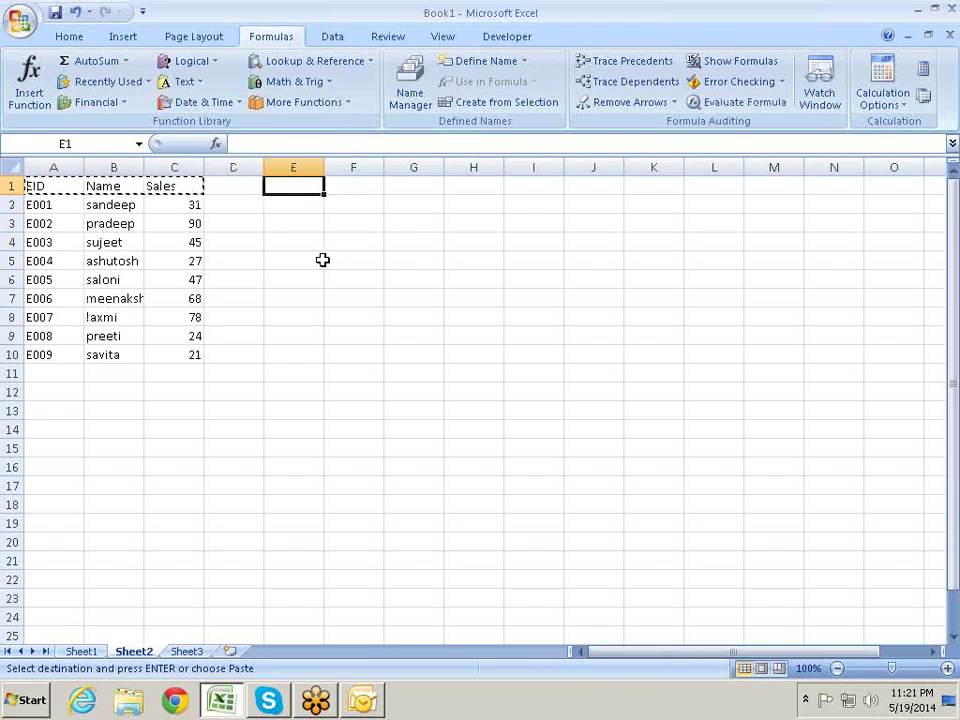
pyautogui.press('Left')
pyautogui.press('Right')
pyautogui.press('Right')
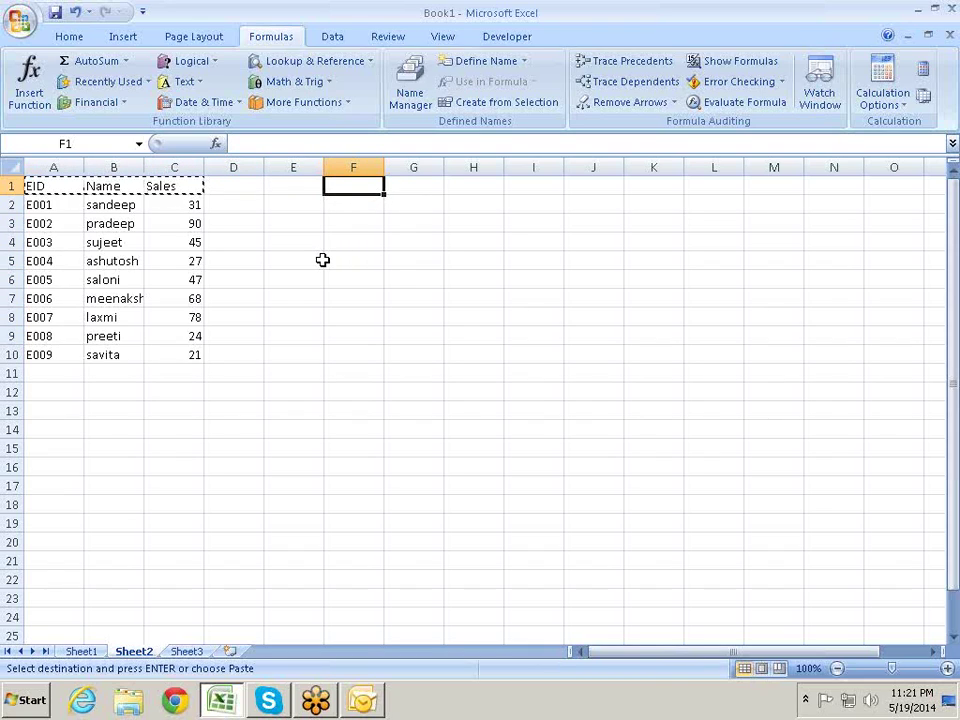
pyautogui.press('Return')
pyautogui.press('Down')
pyautogui.press('Down')
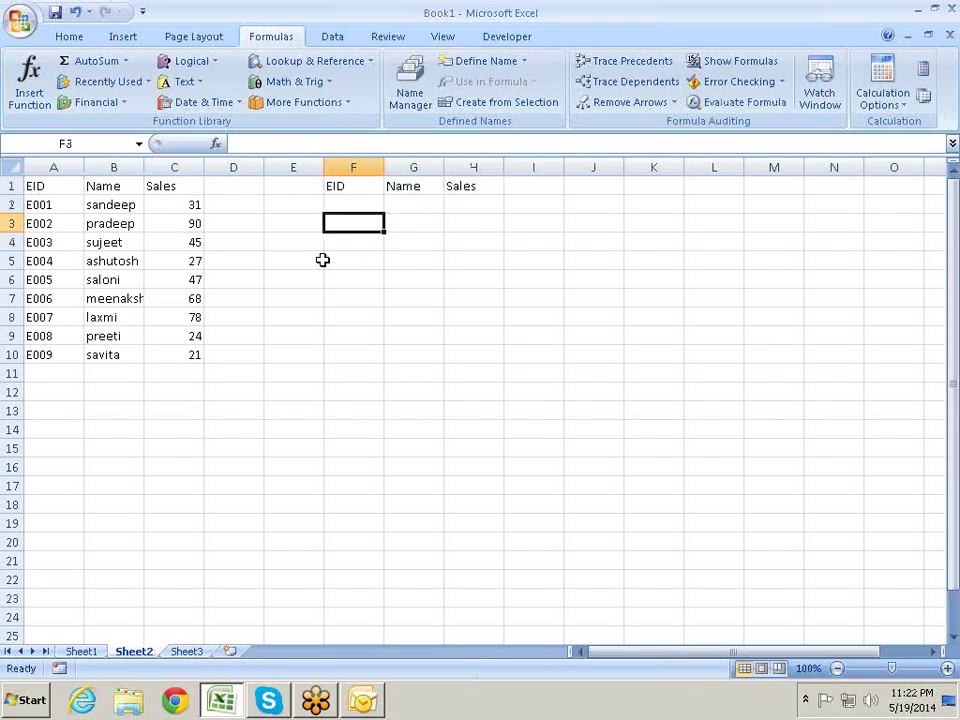
pyautogui.press('Up')
pyautogui.press('Left')
pyautogui.press('Left')
pyautogui.press('Left')
pyautogui.press('Left')
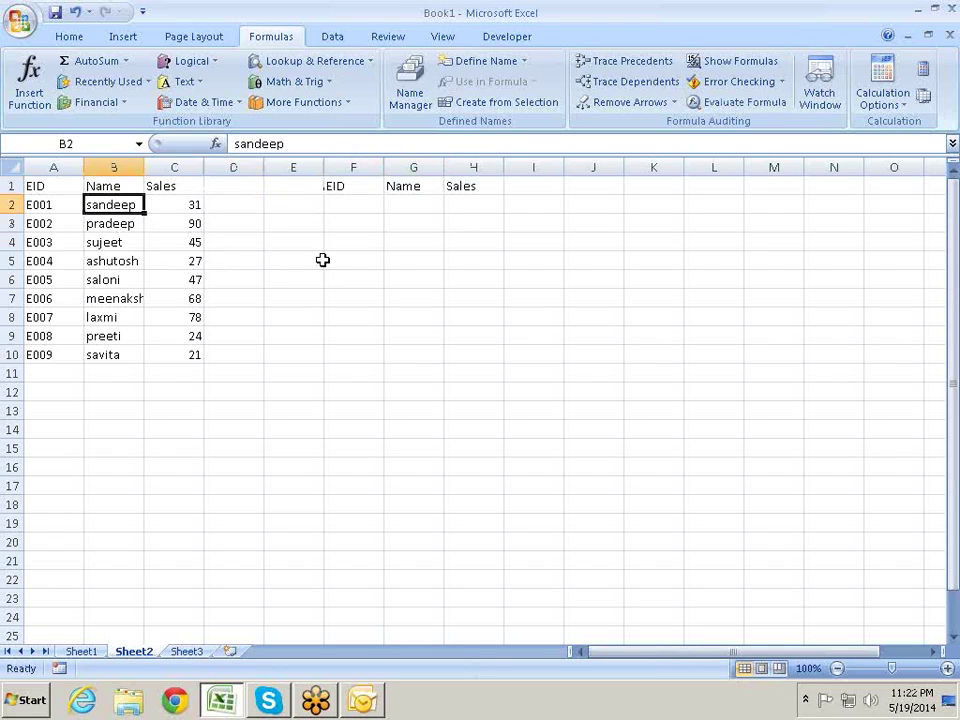
pyautogui.press('Left')
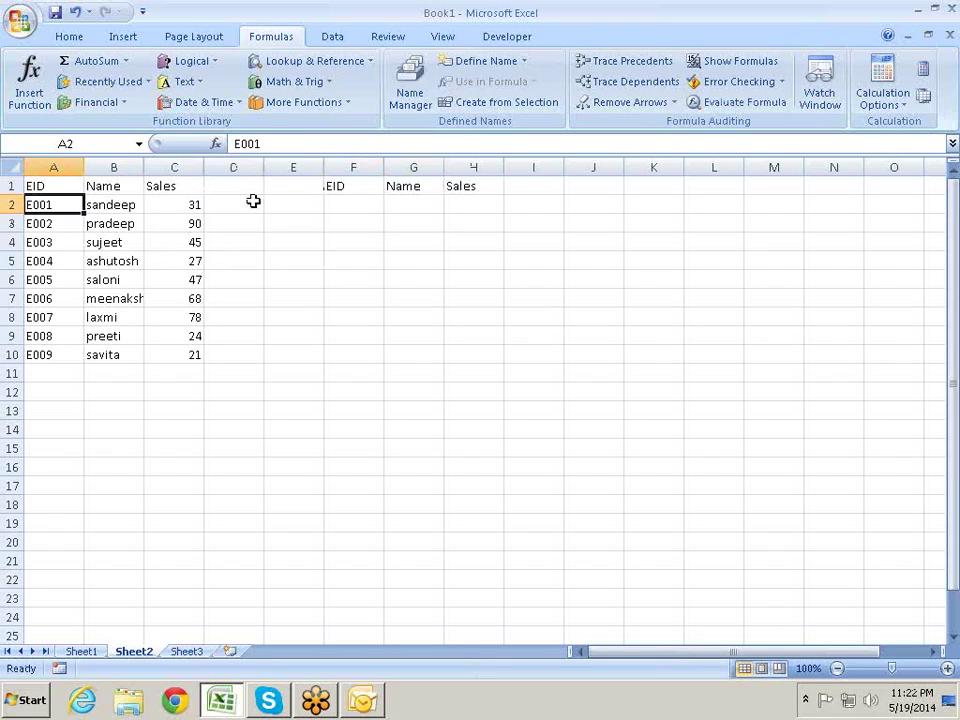
# Step: Copy IDs E001, E003, E006 and E009 into F2:F5
pyautogui.keyDown('ctrl'); pyautogui.click(52, 249); pyautogui.keyUp('ctrl')
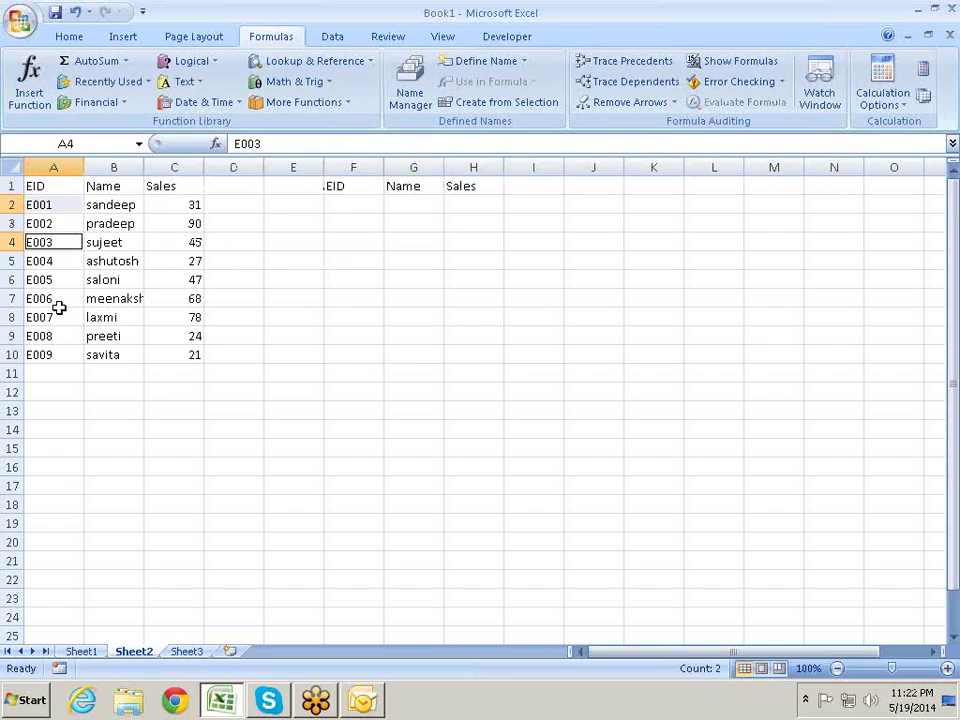
pyautogui.keyDown('ctrl'); pyautogui.click(52, 299); pyautogui.keyUp('ctrl')
pyautogui.keyDown('ctrl'); pyautogui.click(63, 356); pyautogui.keyUp('ctrl')
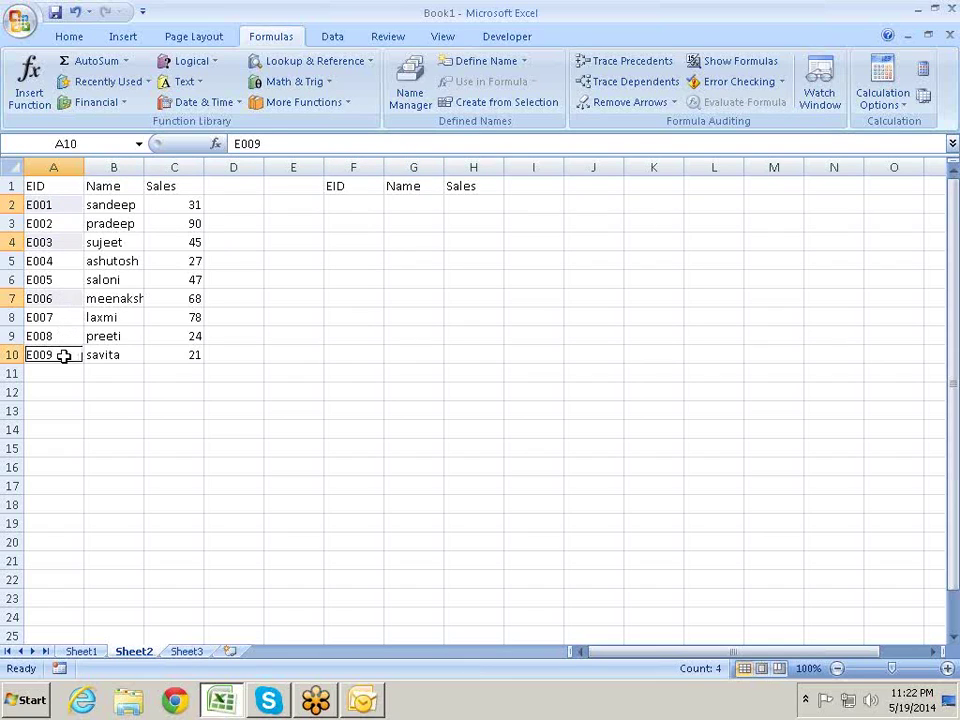
pyautogui.hotkey('ctrl', 'c')
pyautogui.press('Right')
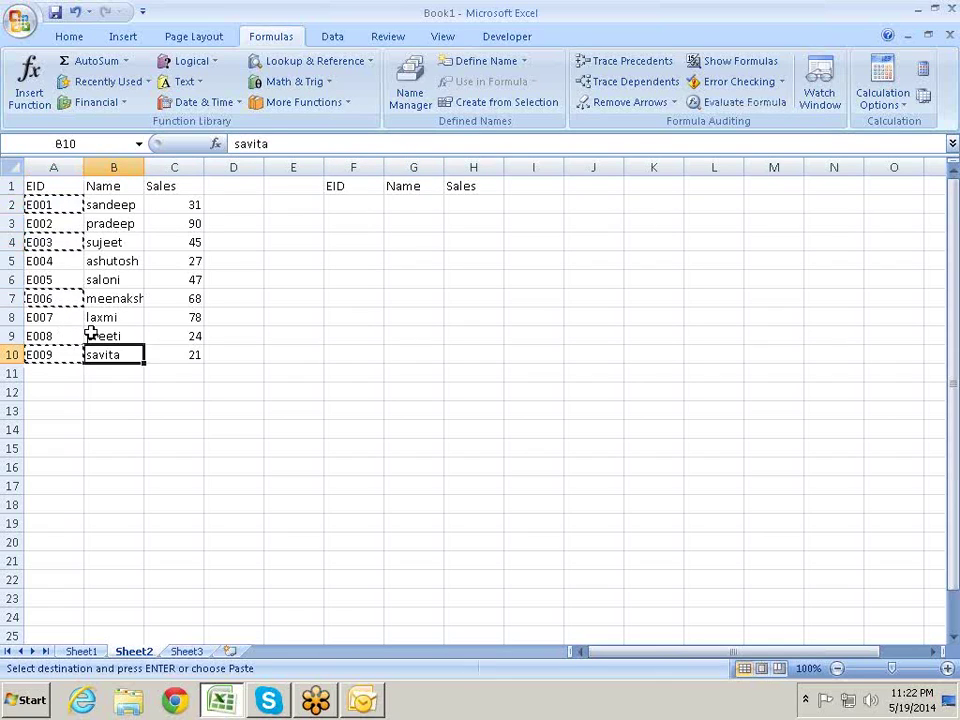
pyautogui.press('Right')
pyautogui.press('Right')
pyautogui.press('Right')
pyautogui.press('Right')
pyautogui.press('Up')
pyautogui.press('Up')
pyautogui.press('Up')
pyautogui.press('Up')
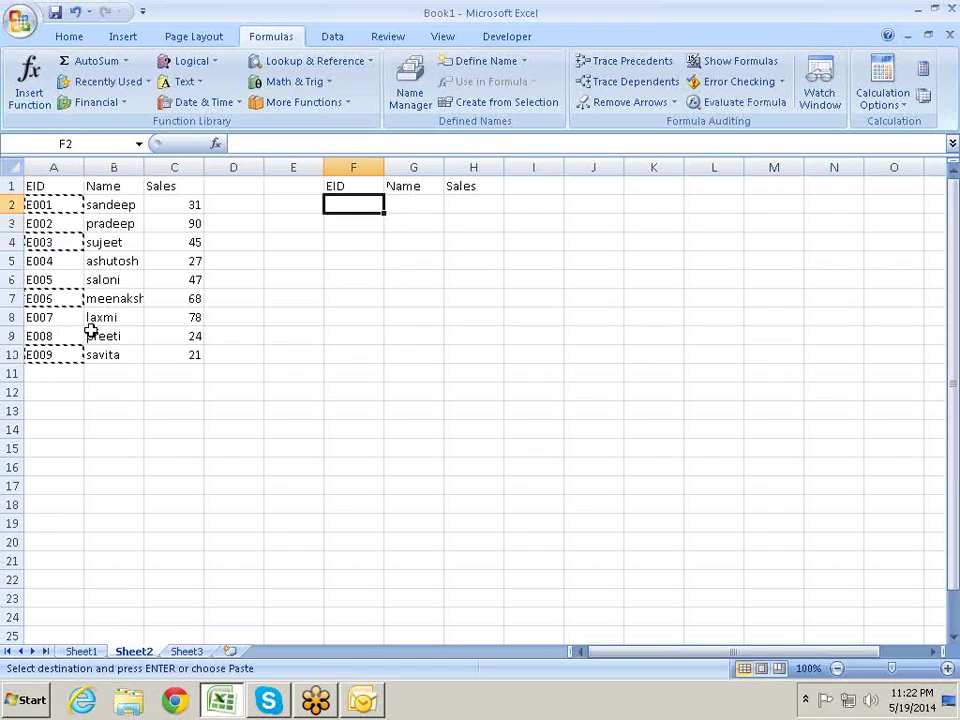
pyautogui.hotkey('ctrl', 'v')
pyautogui.press('Right')
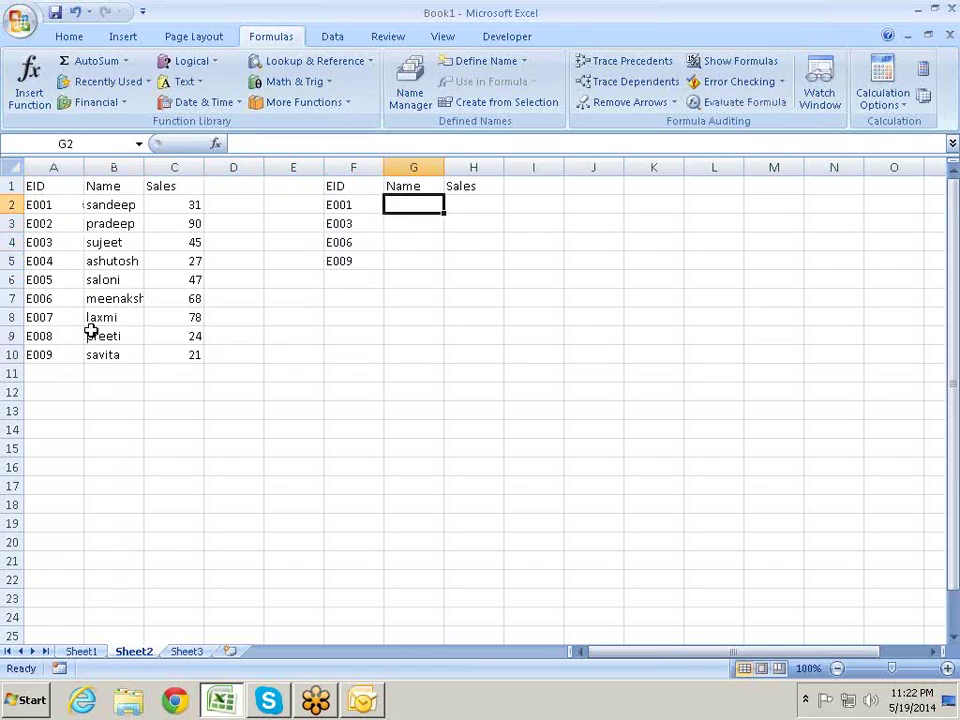
pyautogui.press('Left')
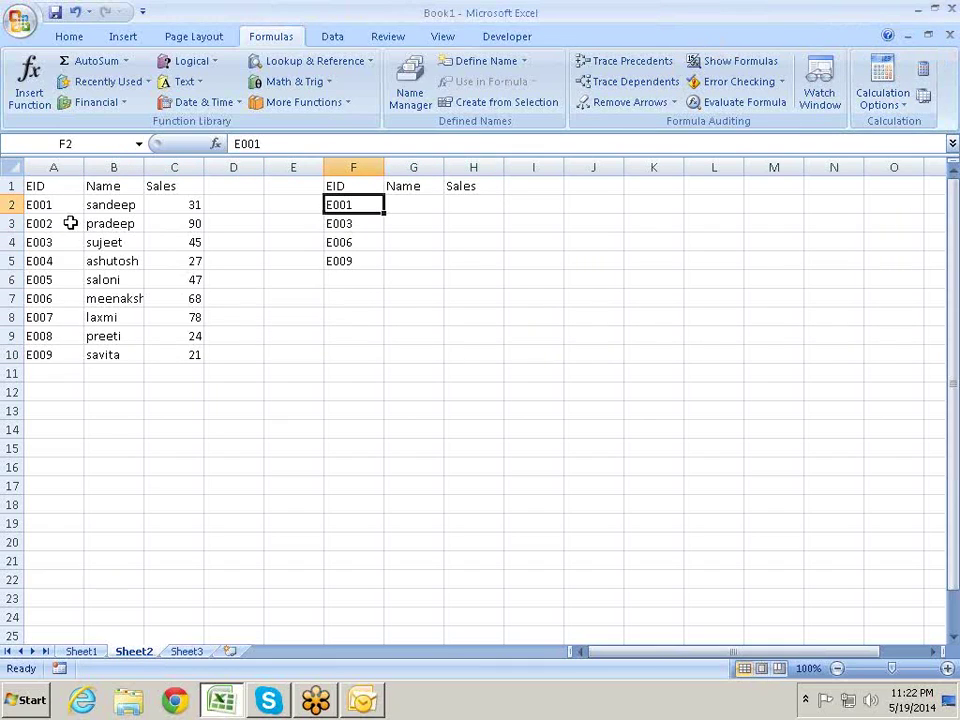
pyautogui.moveTo(57, 204); pyautogui.dragTo(190, 352)
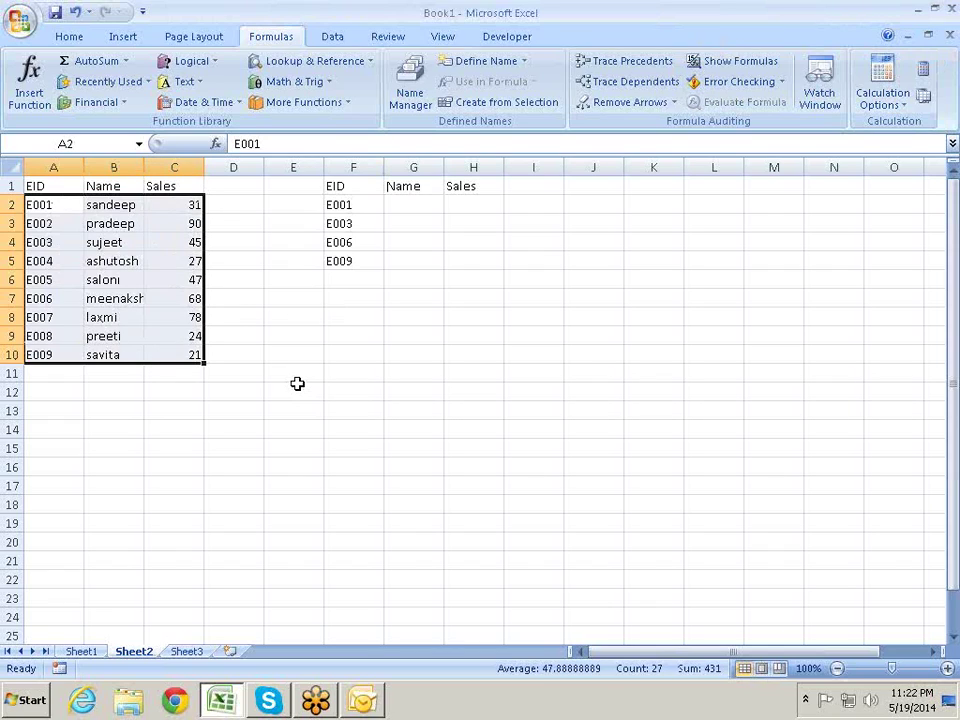
pyautogui.click(369, 224)
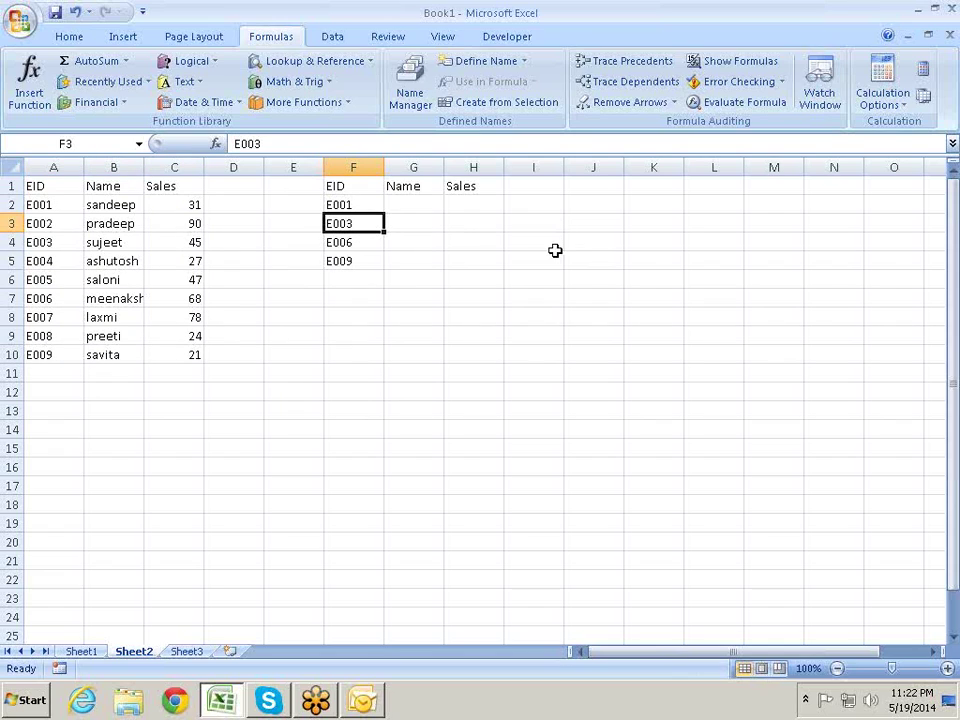
pyautogui.moveTo(72, 201); pyautogui.dragTo(195, 336)
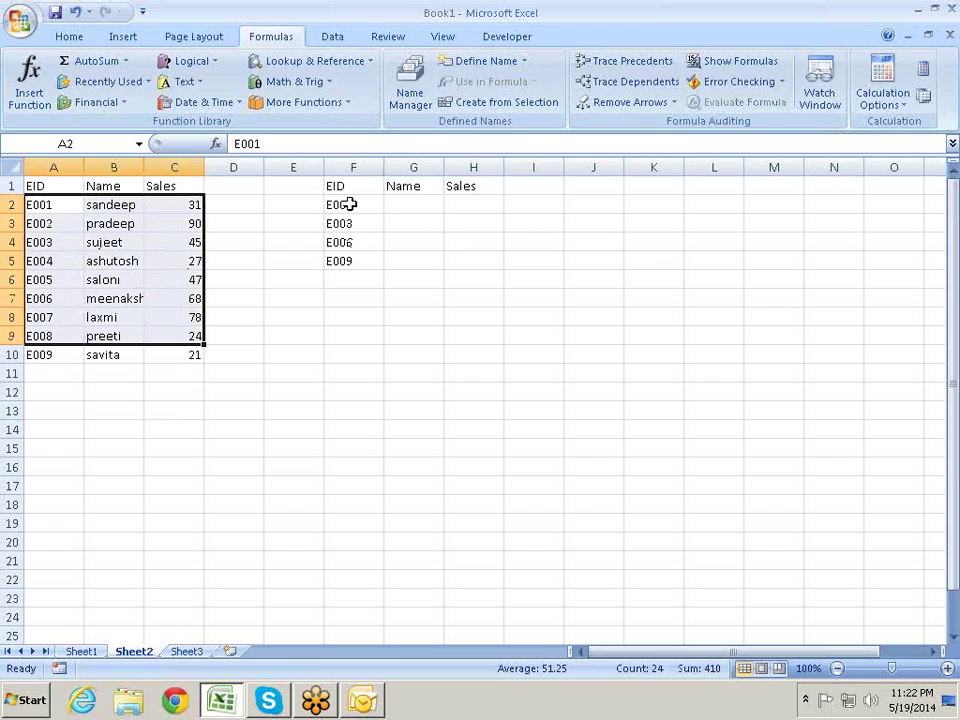
pyautogui.moveTo(342, 186); pyautogui.dragTo(502, 248)
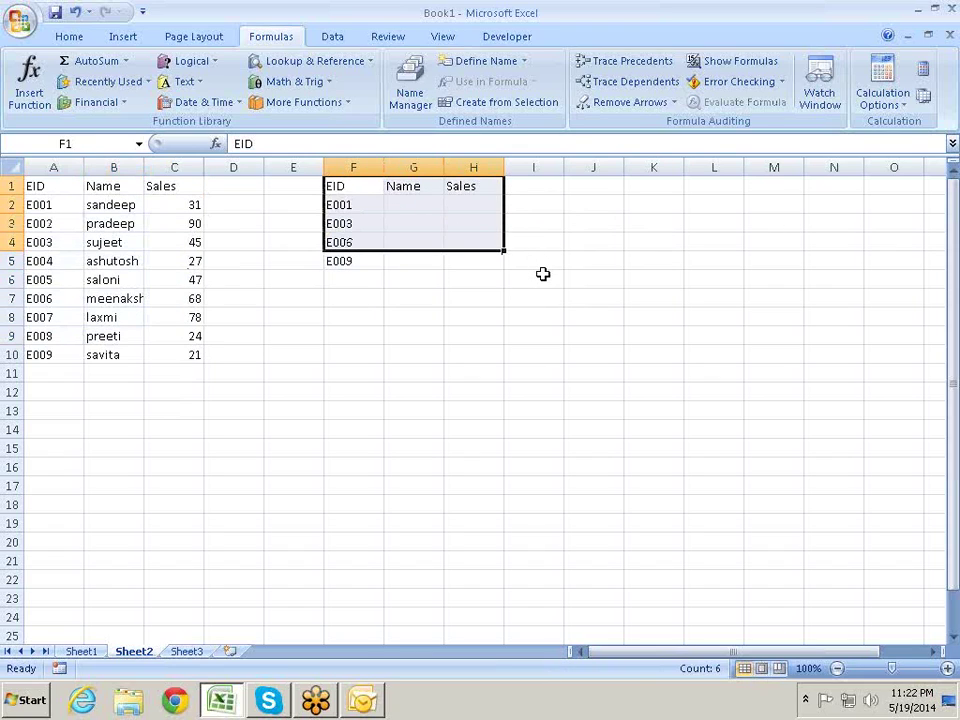
pyautogui.click(543, 274)
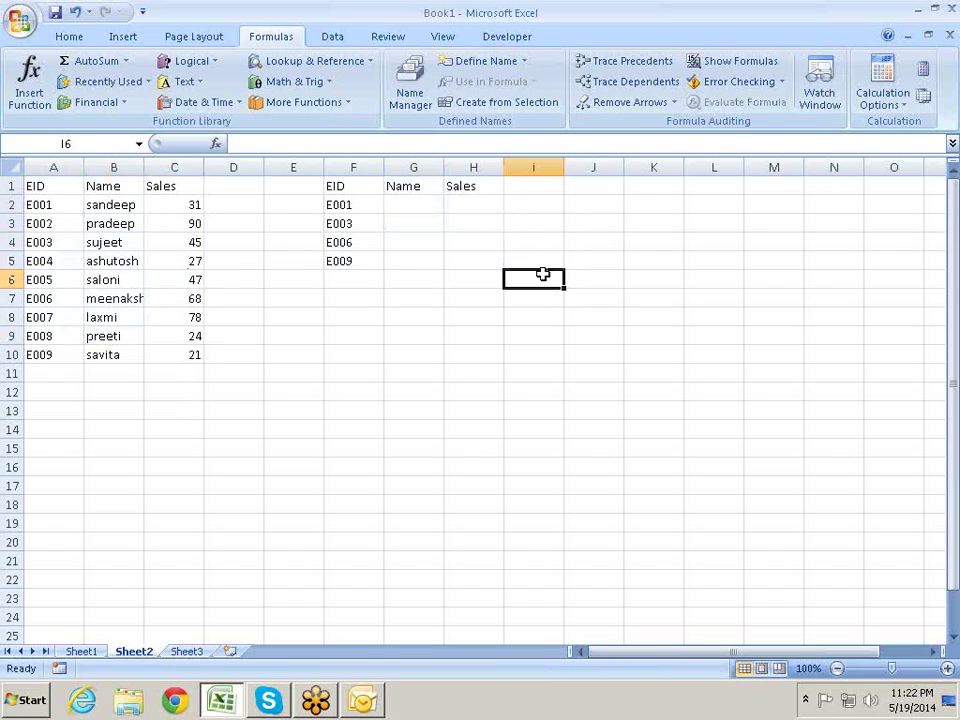
pyautogui.click(394, 206)
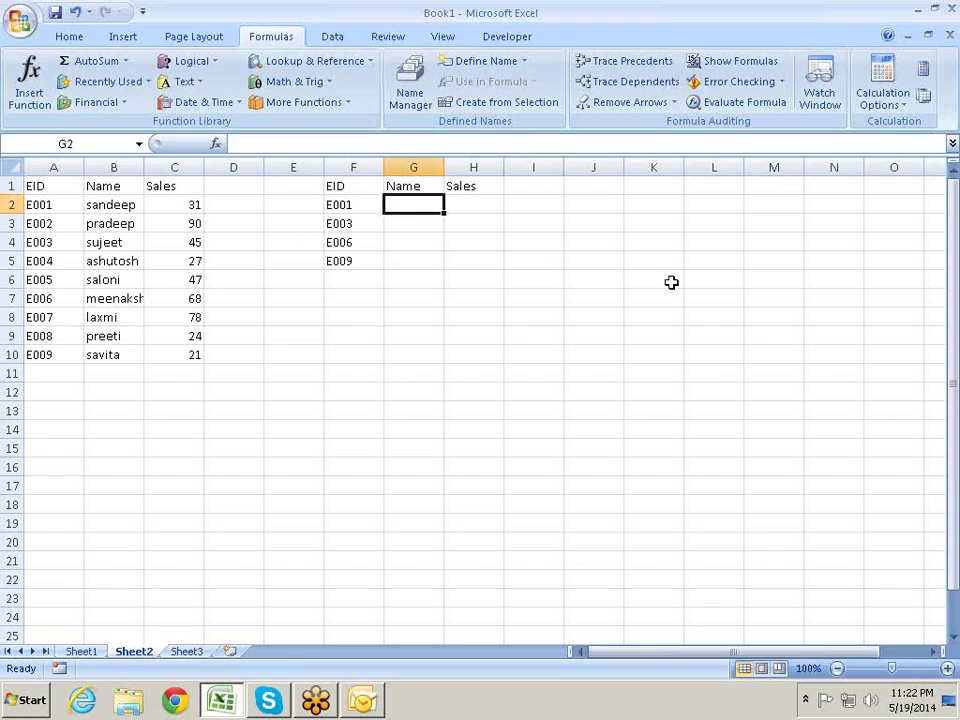
# Step: Start =VLOOKUP(F2, in G2, using F2's E001 as the lookup value
pyautogui.write('=')
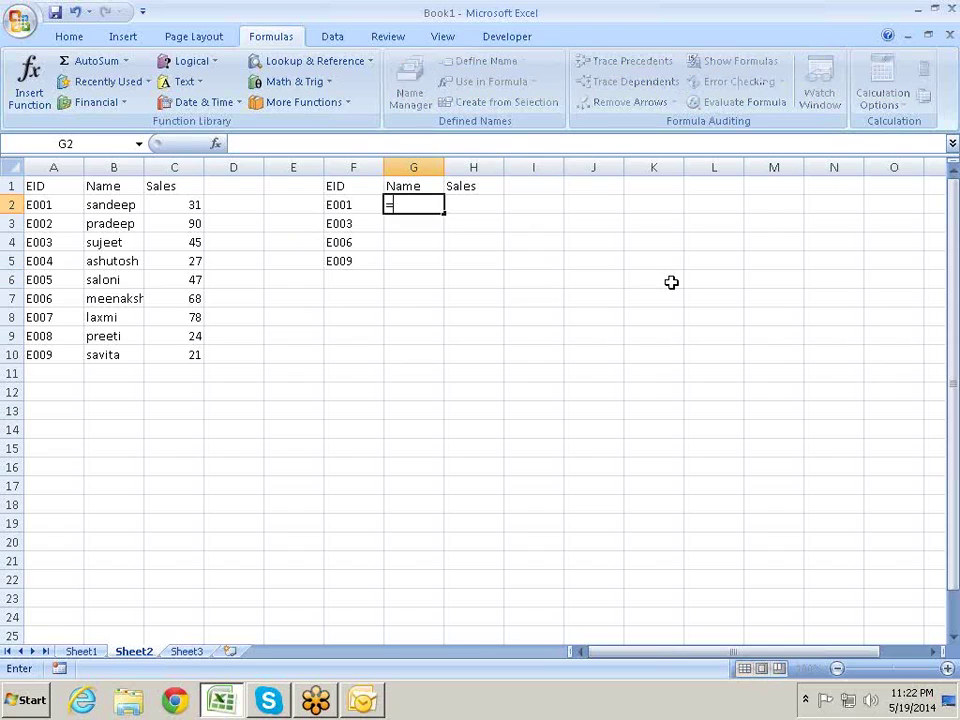
pyautogui.write('vl')
pyautogui.press('Tab')
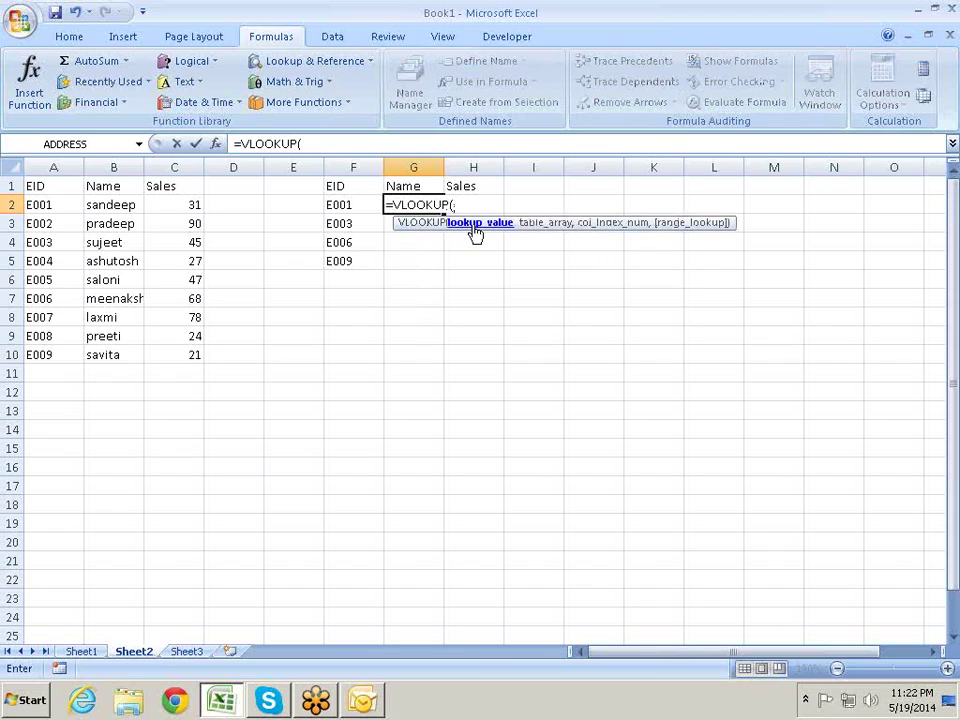
pyautogui.click(343, 203)
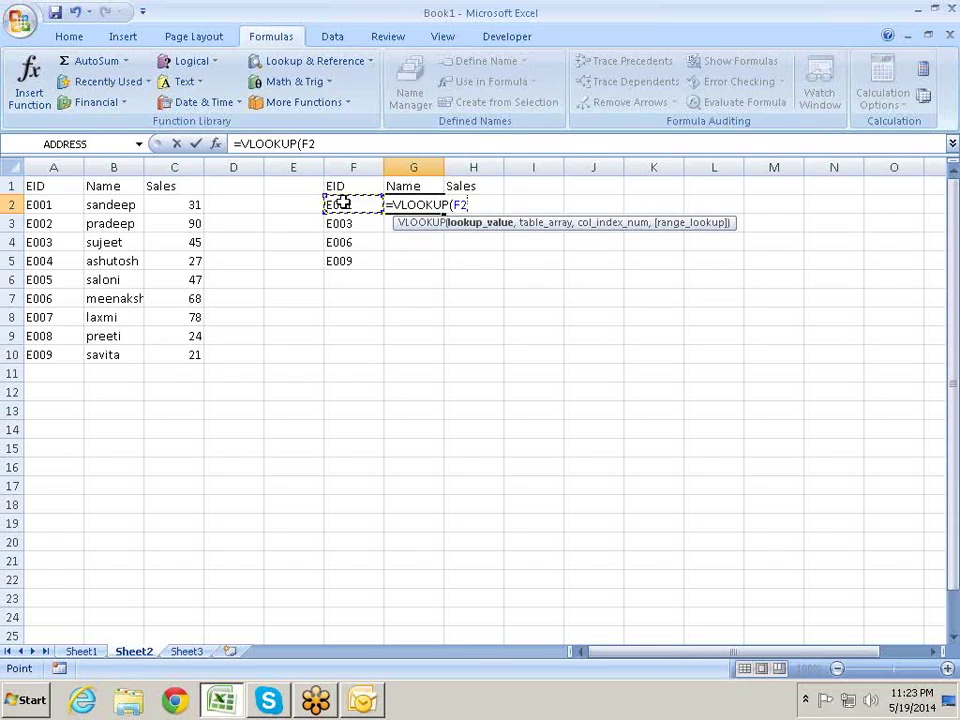
pyautogui.write(',')
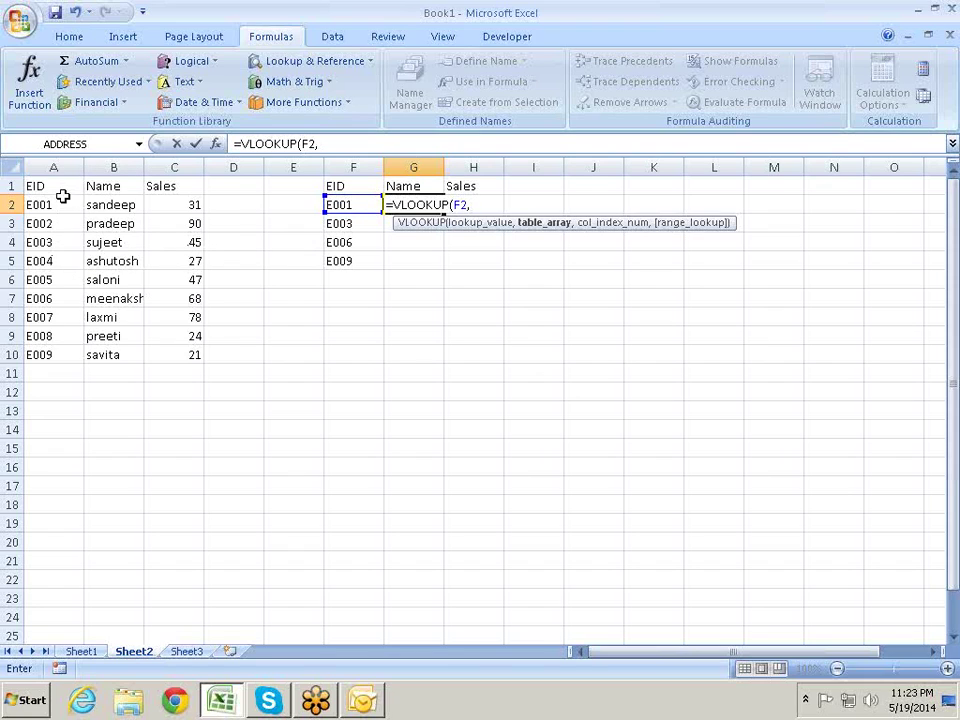
# Step: Set the VLOOKUP table range to A1:C10 and add the following comma
pyautogui.moveTo(62, 186)
pyautogui.mouseDown()
pyautogui.moveTo(188, 348)
pyautogui.moveTo(191, 338)
pyautogui.mouseUp()
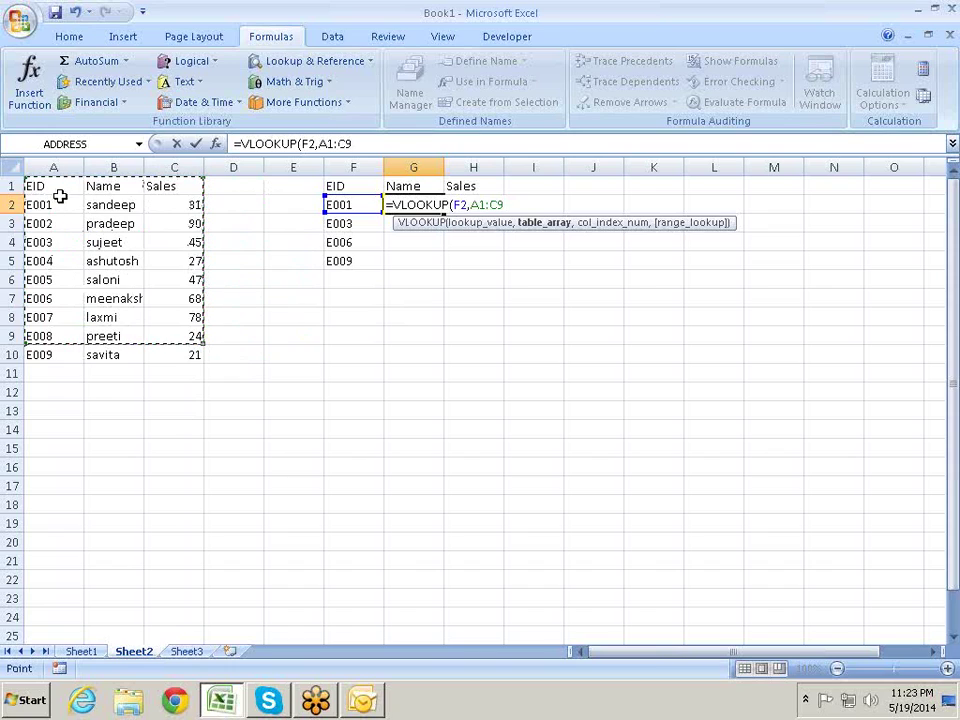
pyautogui.moveTo(58, 188); pyautogui.dragTo(190, 355)
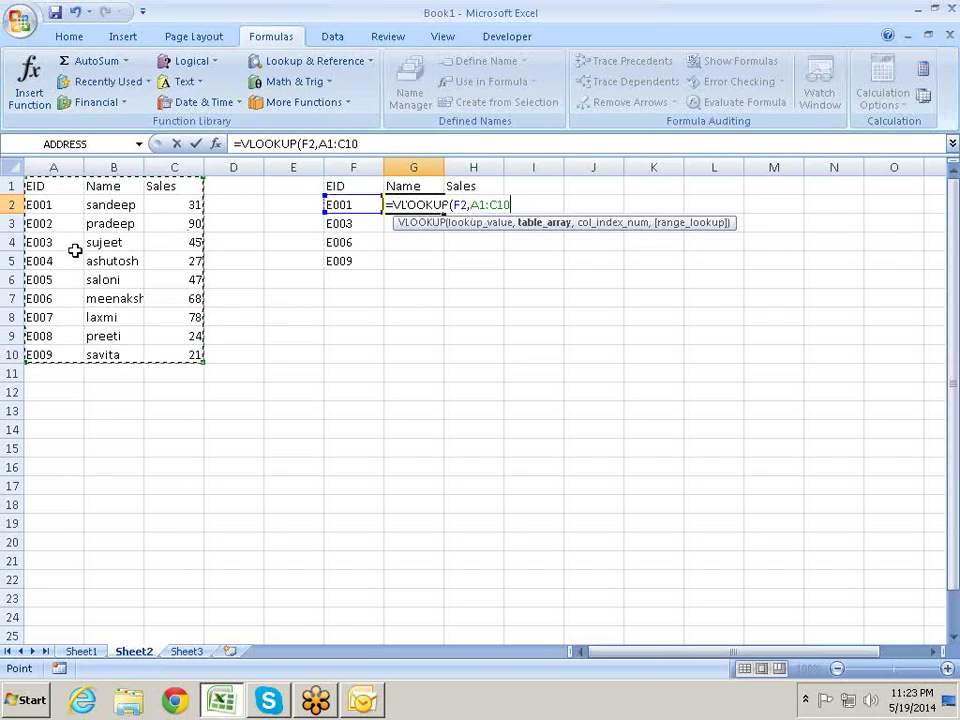
pyautogui.moveTo(113, 186)
pyautogui.mouseDown()
pyautogui.moveTo(166, 299)
pyautogui.moveTo(171, 355)
pyautogui.mouseUp()
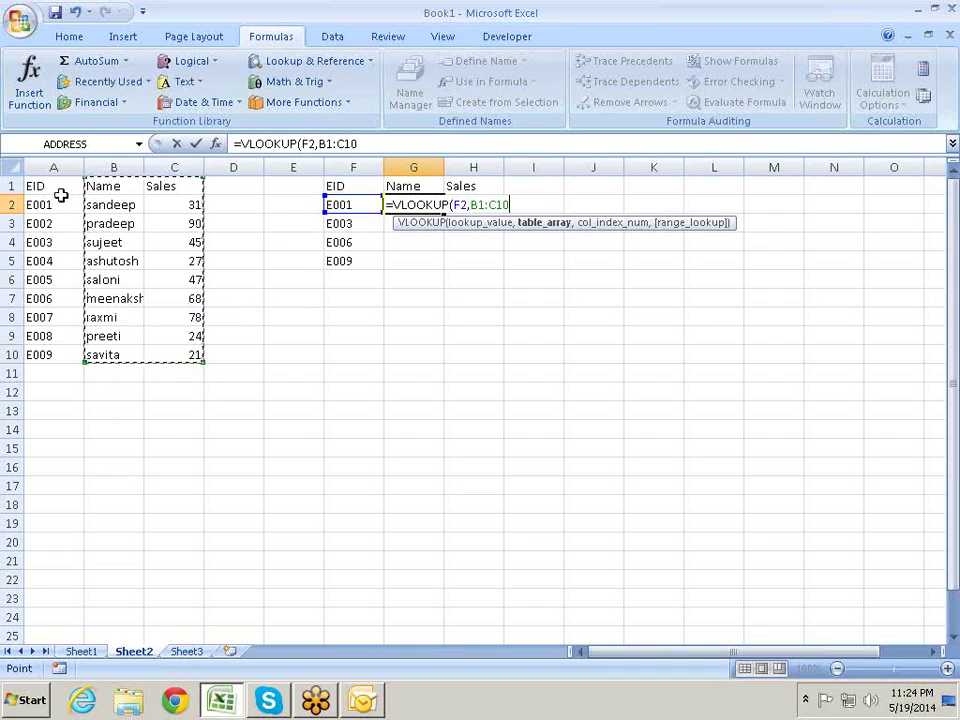
pyautogui.moveTo(52, 186); pyautogui.dragTo(172, 367)
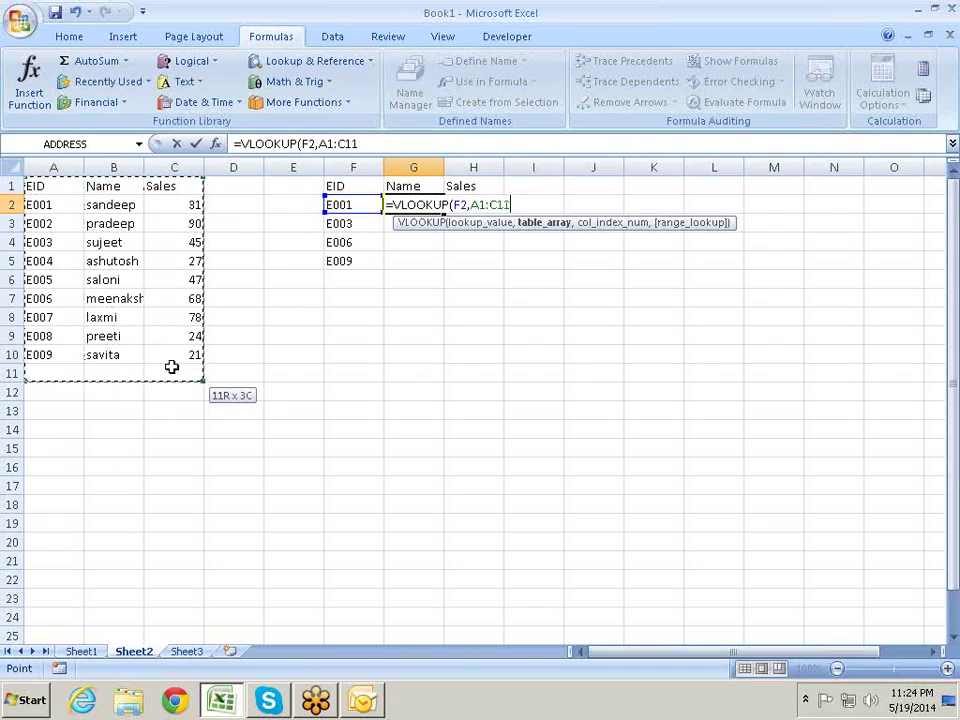
pyautogui.moveTo(172, 367); pyautogui.dragTo(177, 352)
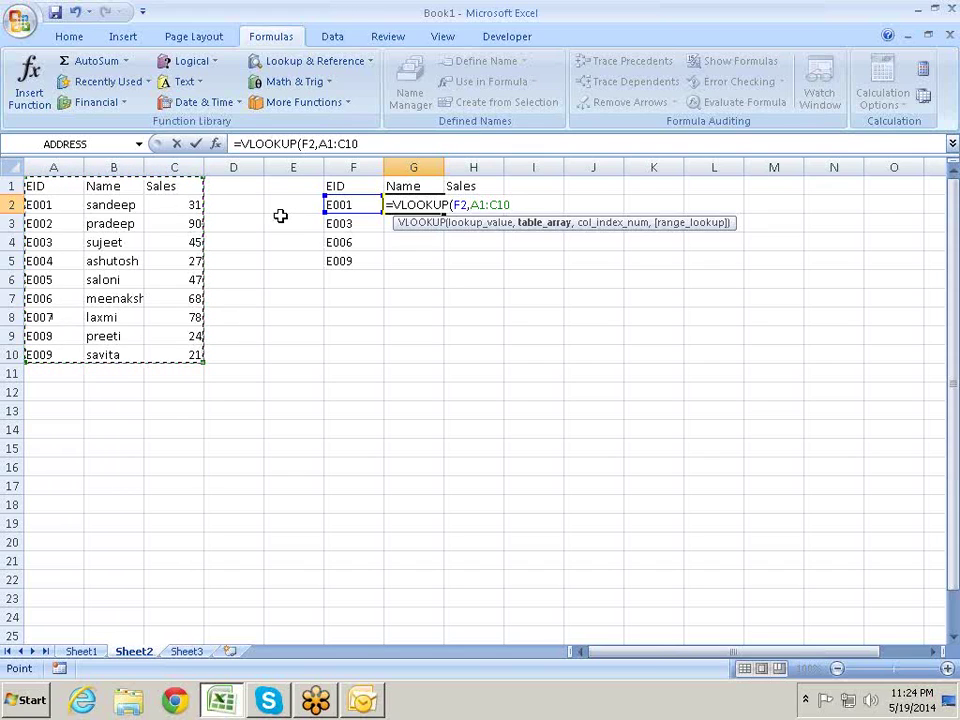
pyautogui.write(',')
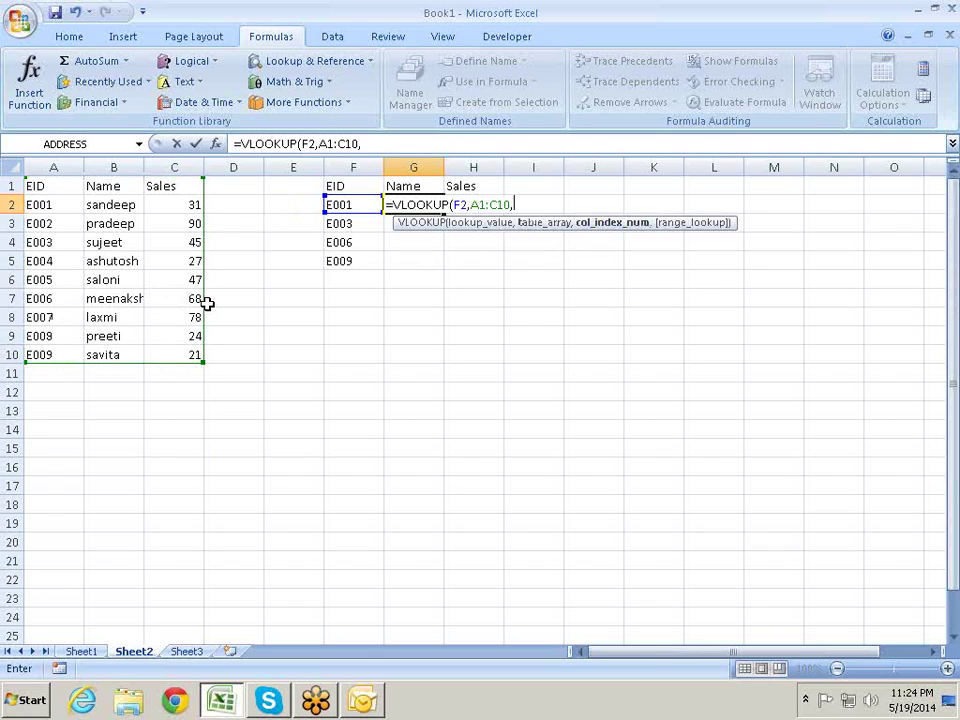
# Step: Finish G2 as =VLOOKUP(F2,A1:C10,2,FALSE) so it returns E001's name
pyautogui.moveTo(200, 303); pyautogui.dragTo(203, 313)
pyautogui.moveTo(200, 272); pyautogui.dragTo(236, 253)
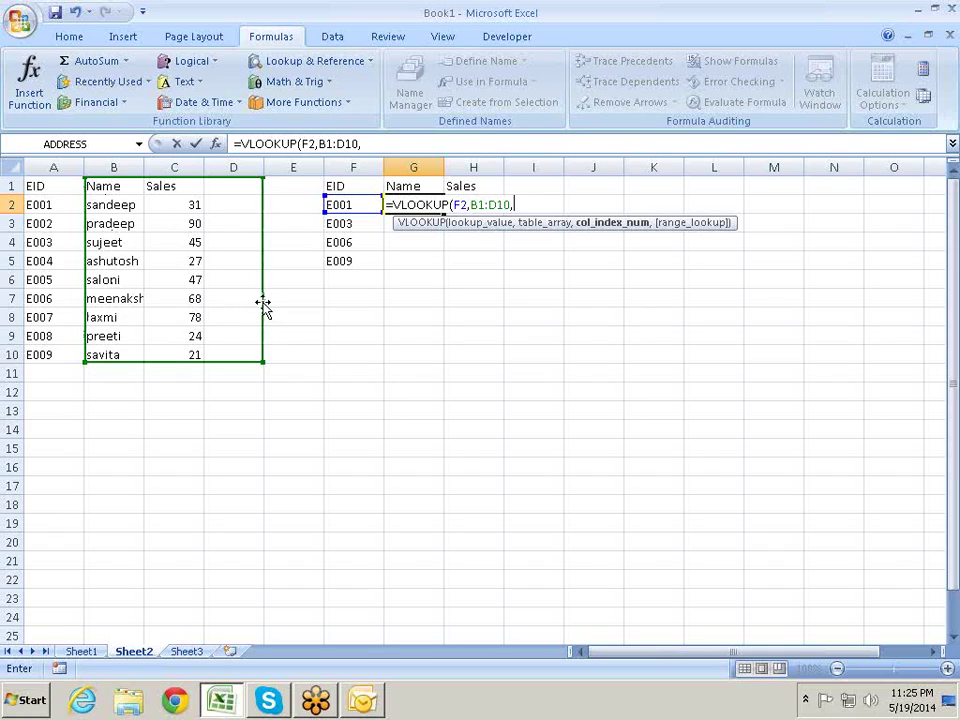
pyautogui.moveTo(262, 290); pyautogui.dragTo(202, 285)
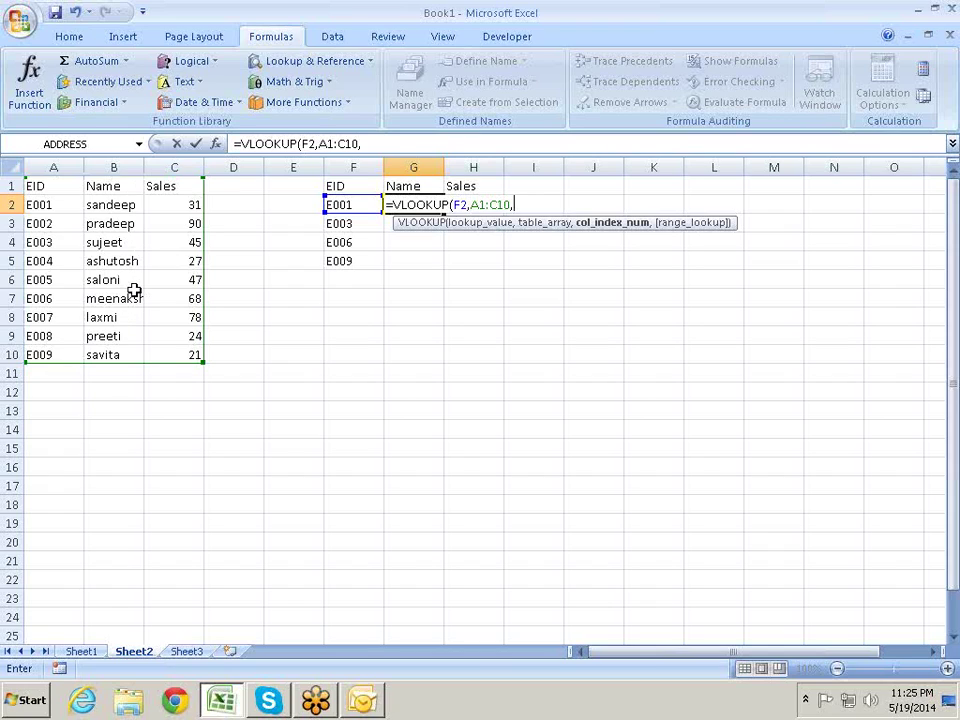
pyautogui.write('2')
pyautogui.write(',')
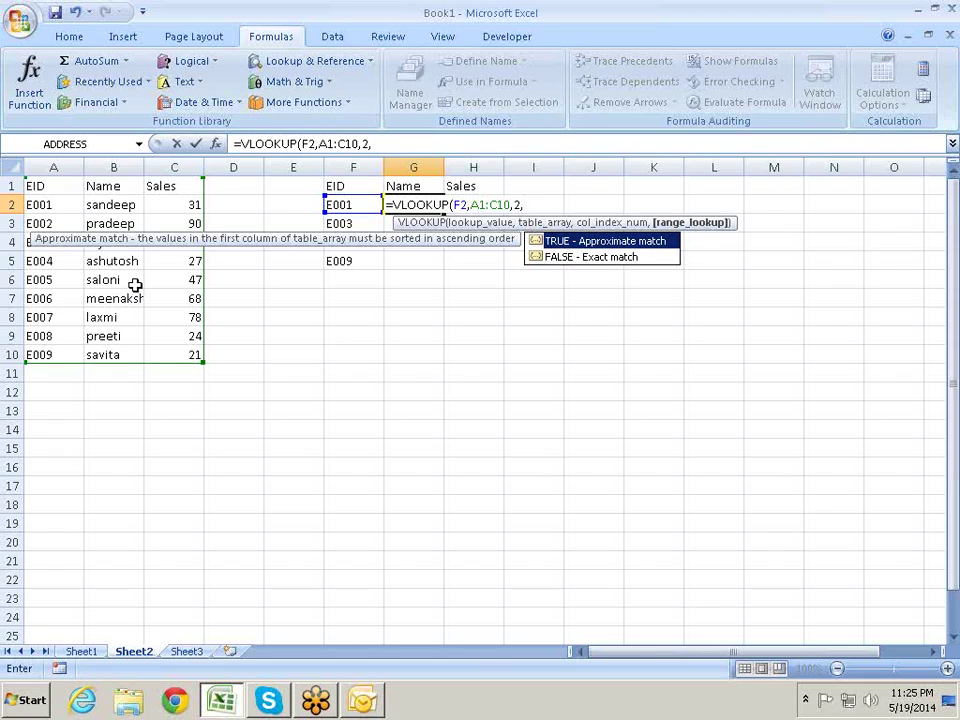
pyautogui.press('Down')
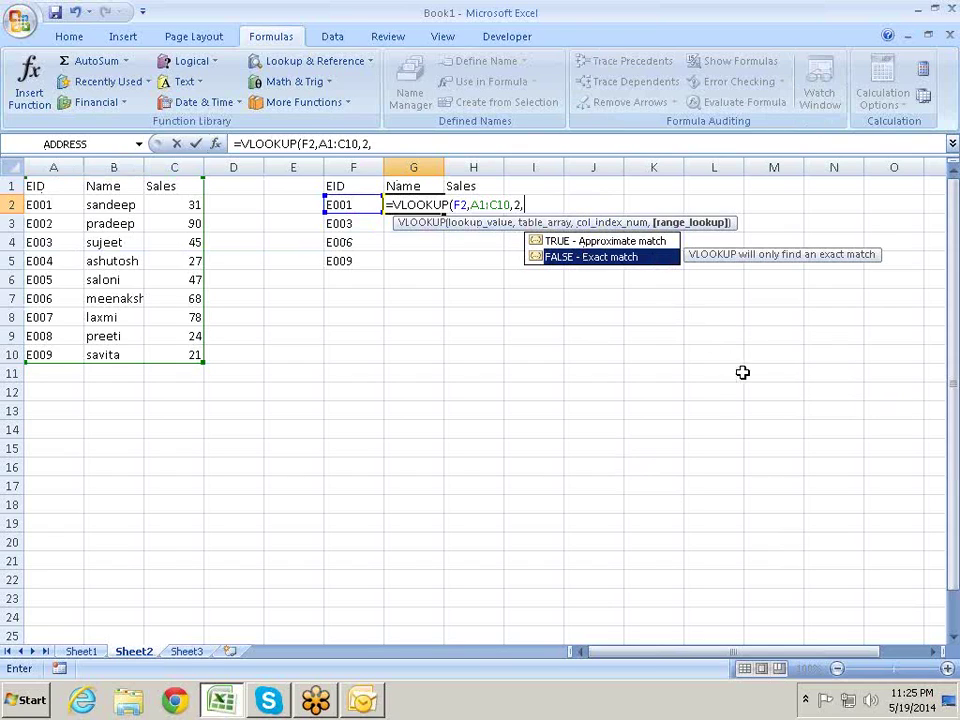
pyautogui.press('Tab')
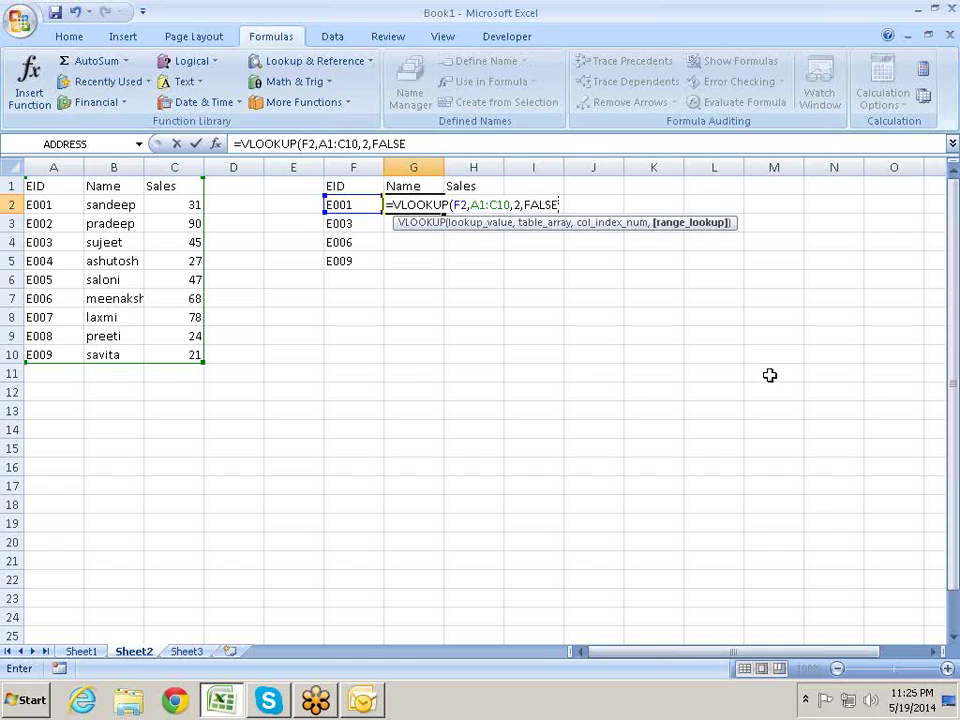
pyautogui.write(')')
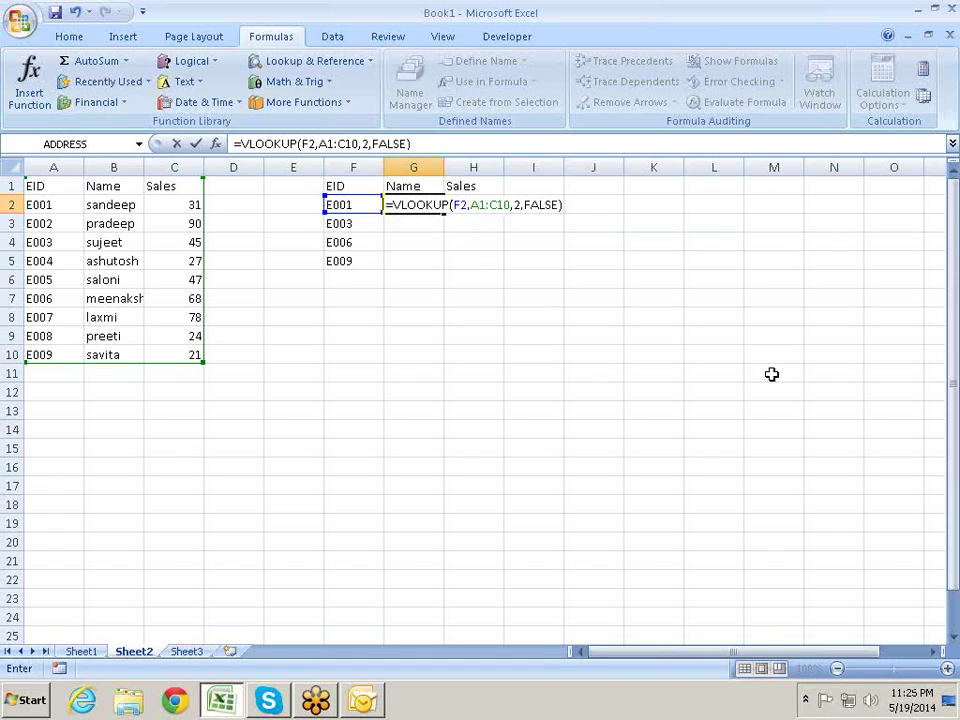
pyautogui.press('Return')
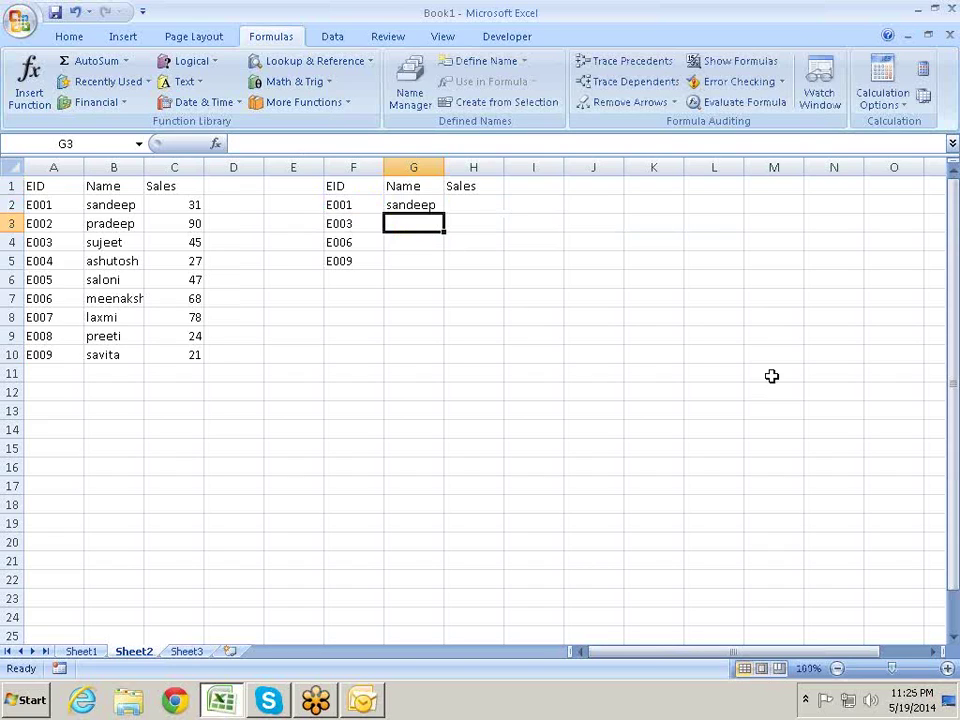
# Step: Start a VLOOKUP in H2 with F2 as the lookup value
pyautogui.press('Up')
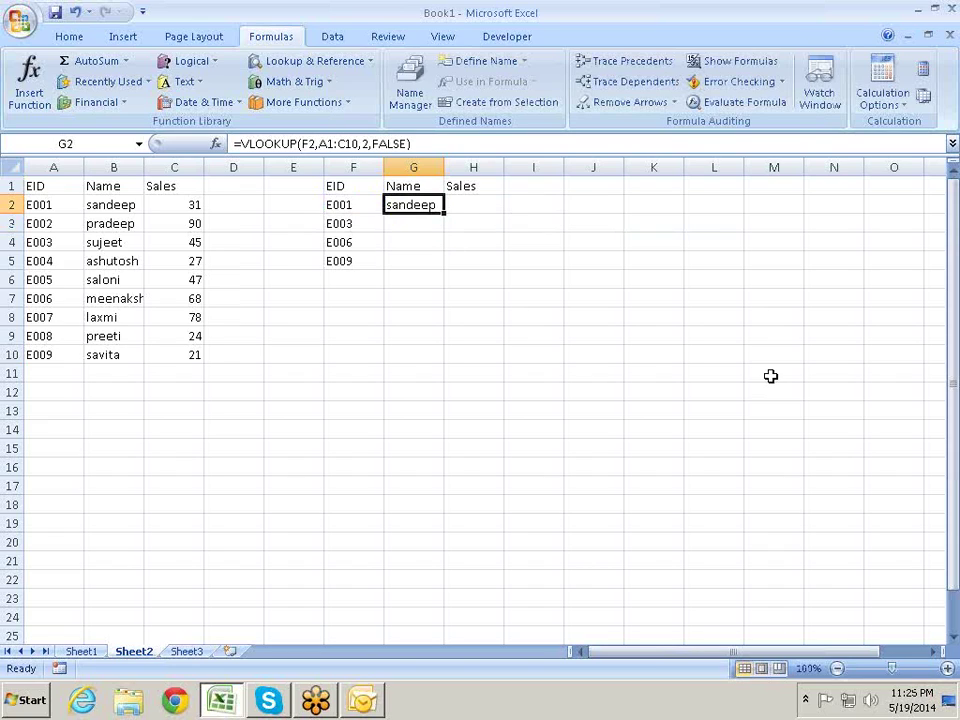
pyautogui.press('Right')
pyautogui.write('=')
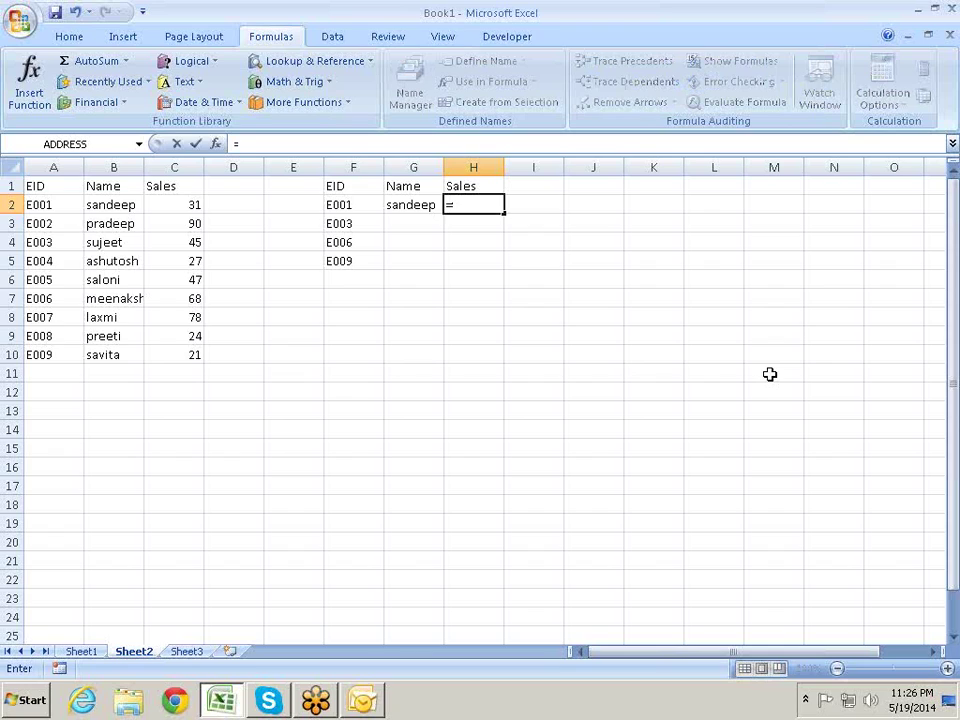
pyautogui.write('vl')
pyautogui.press('Tab')
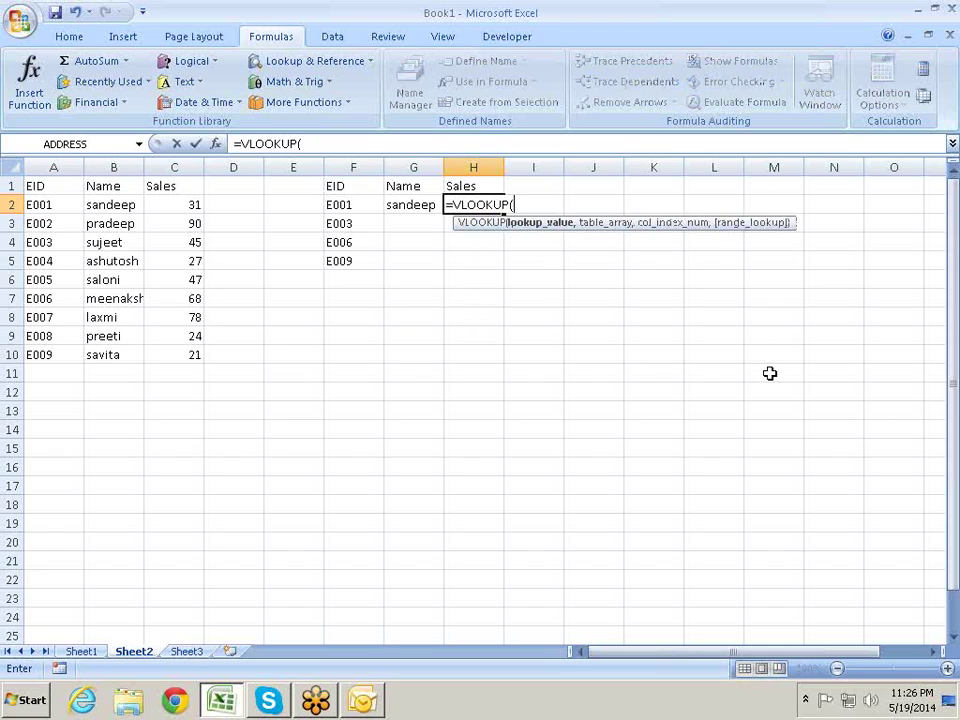
pyautogui.press('Left')
pyautogui.press('Left')
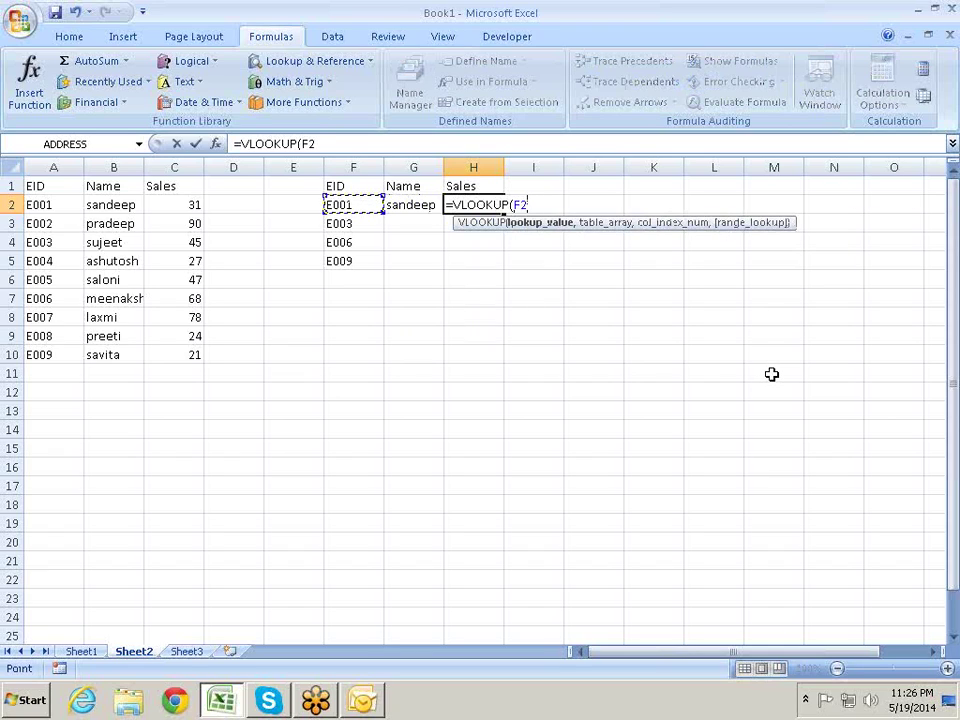
pyautogui.write(',')
# Step: Complete it with table A1:C10, column 3 and FALSE so H2 returns sales 31
pyautogui.press('Left')
pyautogui.press('Home')
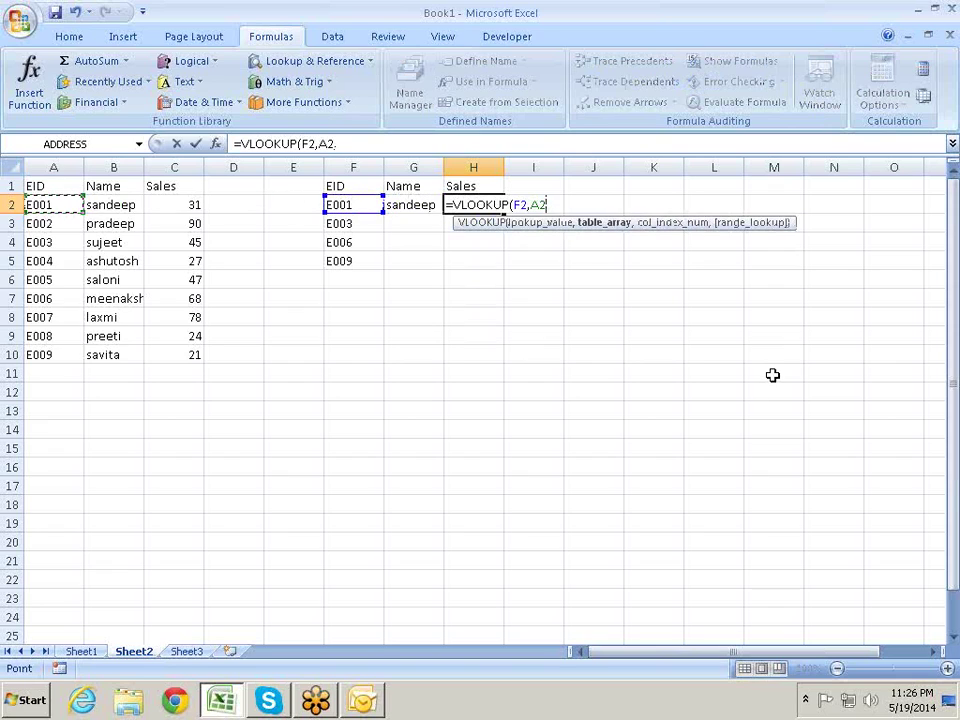
pyautogui.press('Right')
pyautogui.press('Right')
pyautogui.press('Up')
pyautogui.press('Left')
pyautogui.press('Left')
pyautogui.hotkey('ctrl', 'shift', 'Right')
pyautogui.hotkey('ctrl', 'shift', 'Down')
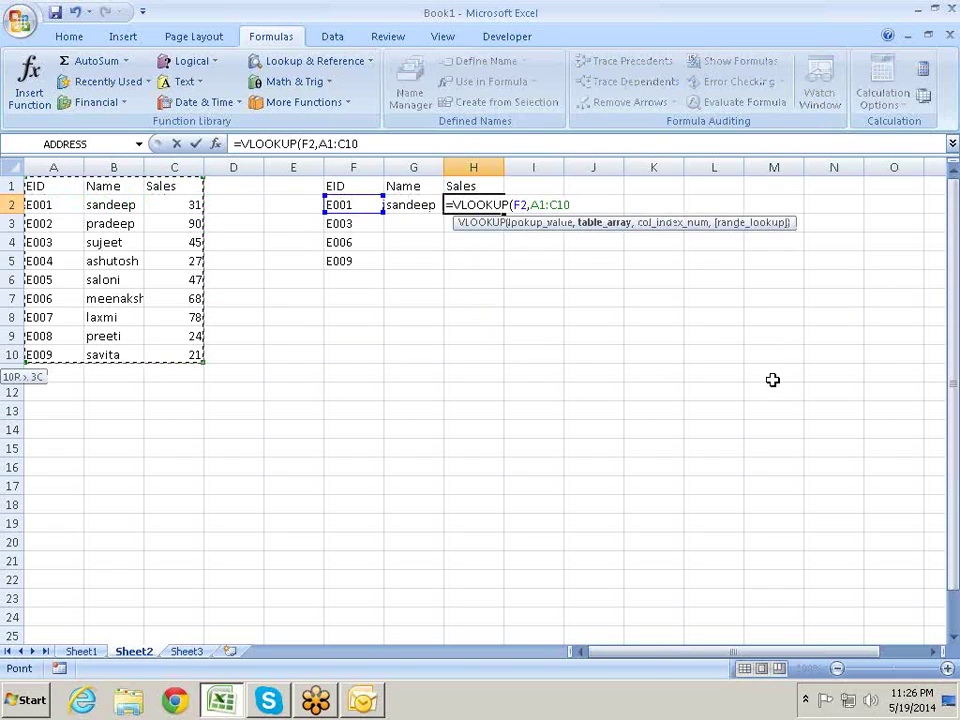
pyautogui.write(',3')
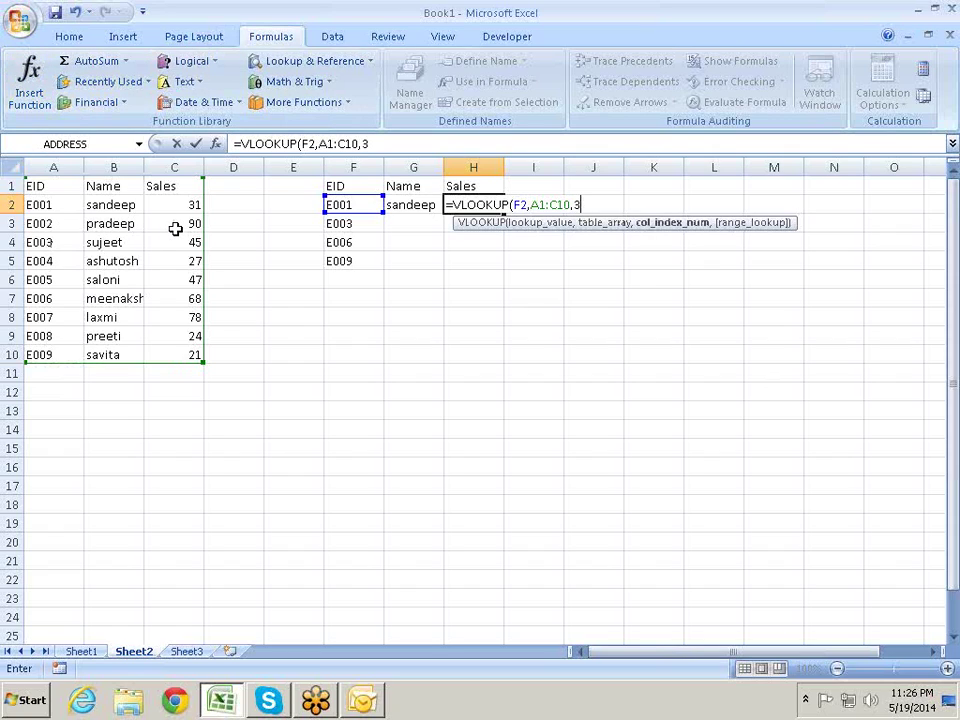
pyautogui.write(',false')
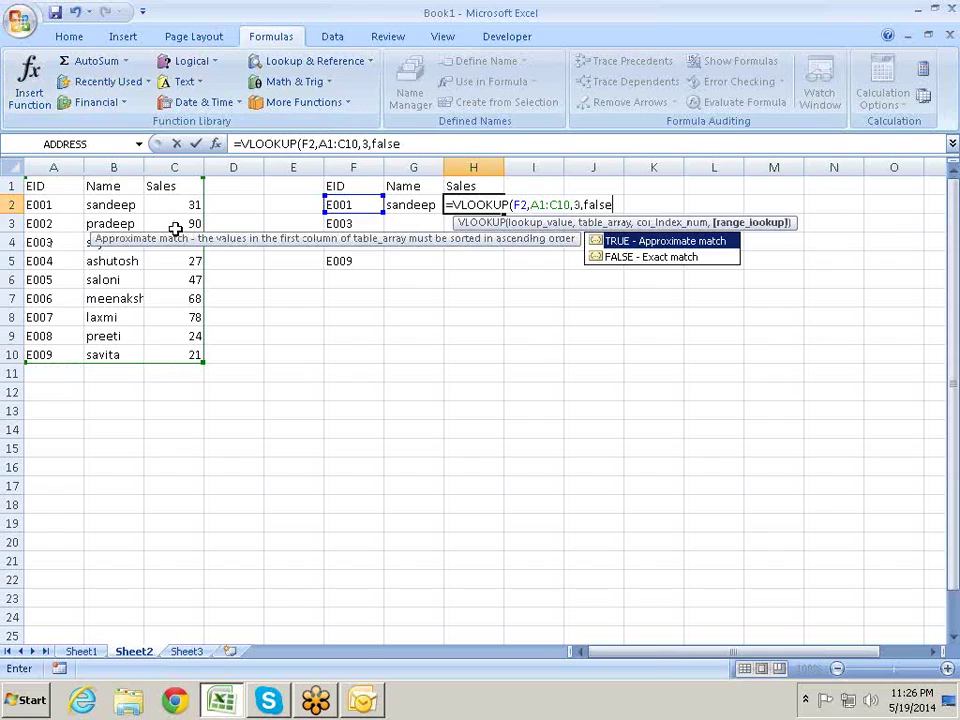
pyautogui.press('Return')
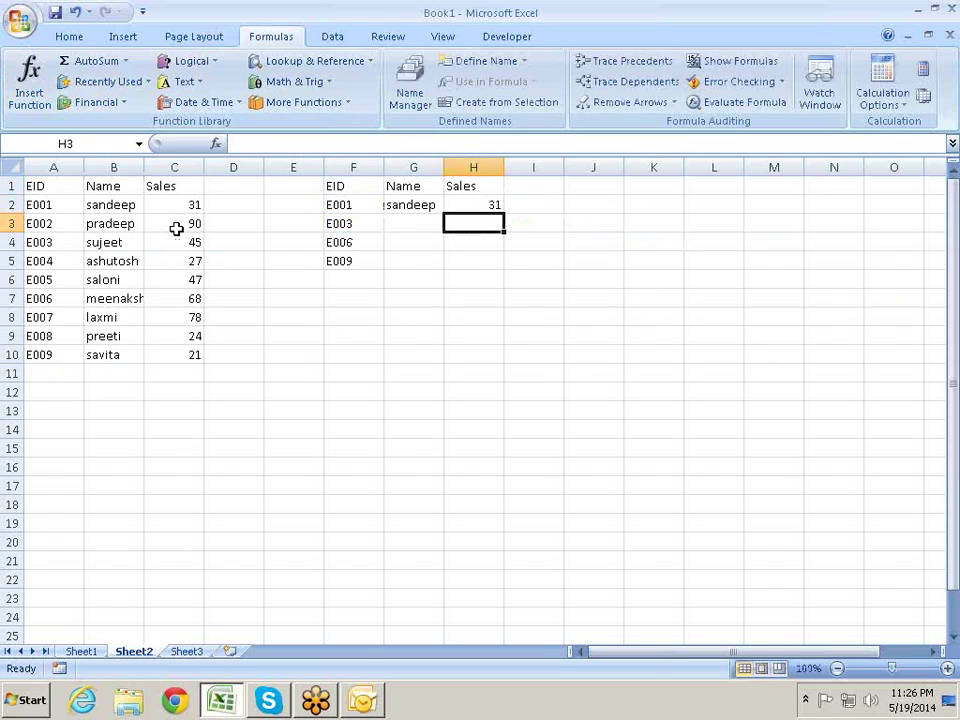
pyautogui.press('Up')
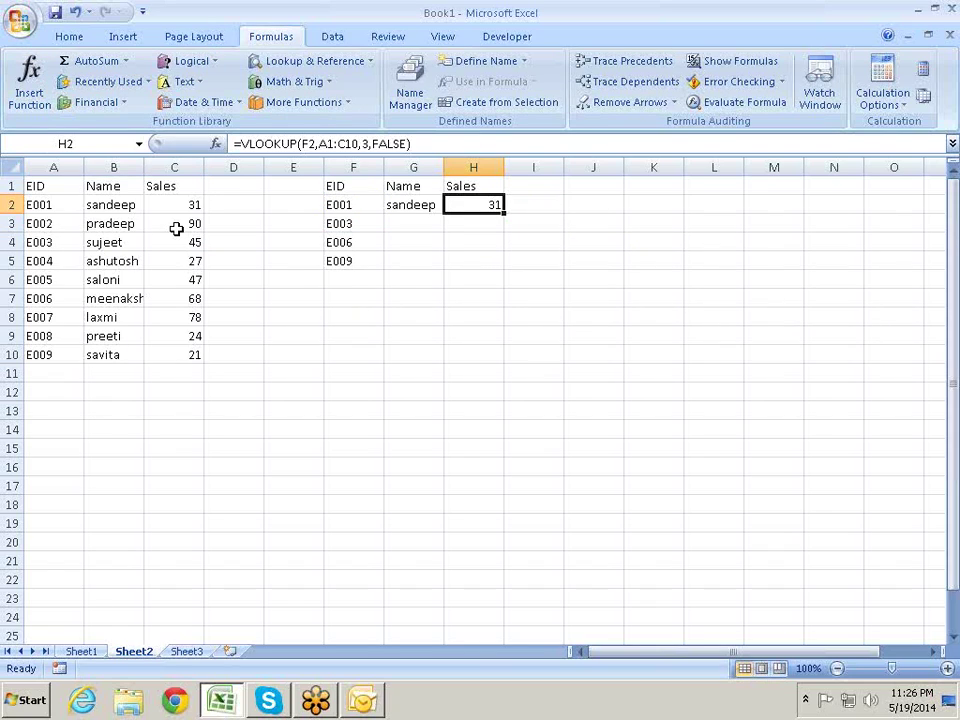
pyautogui.press('Left')
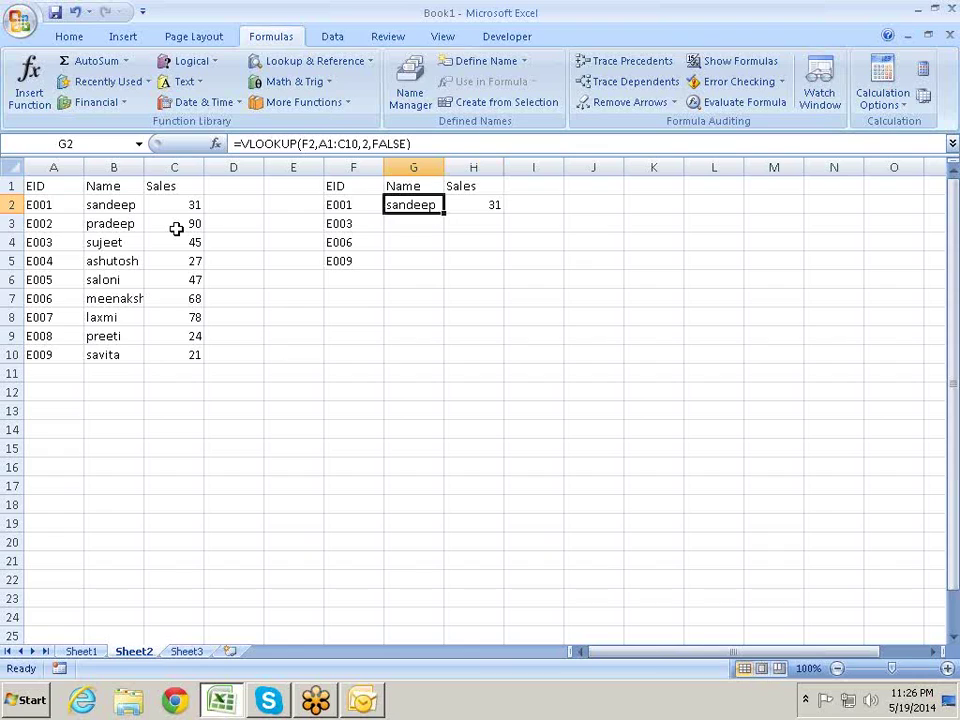
pyautogui.press('Right')
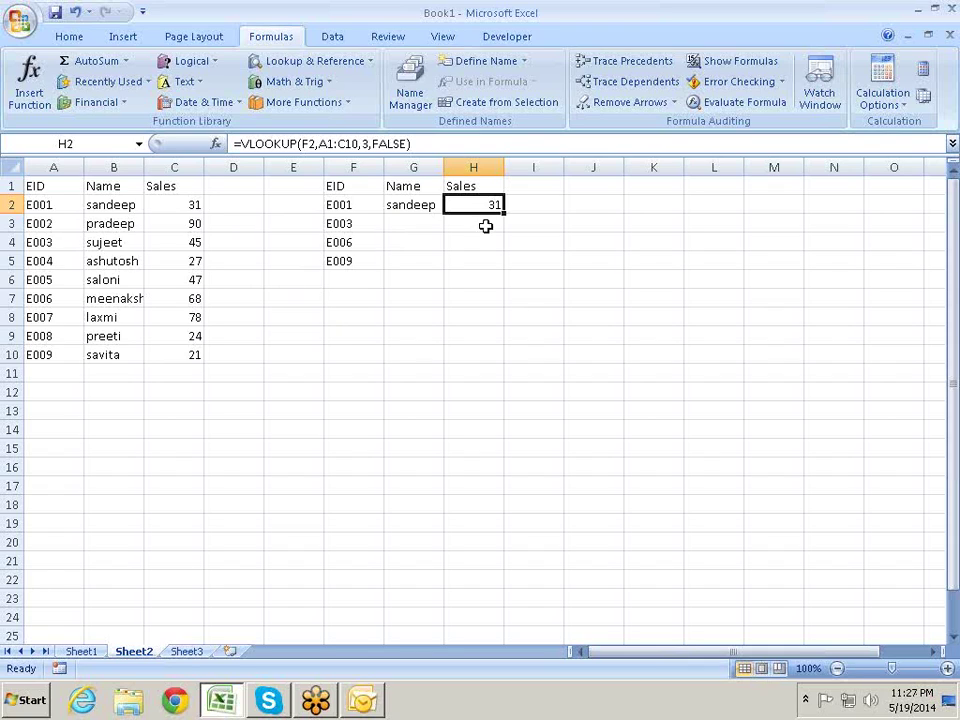
pyautogui.click(337, 145)
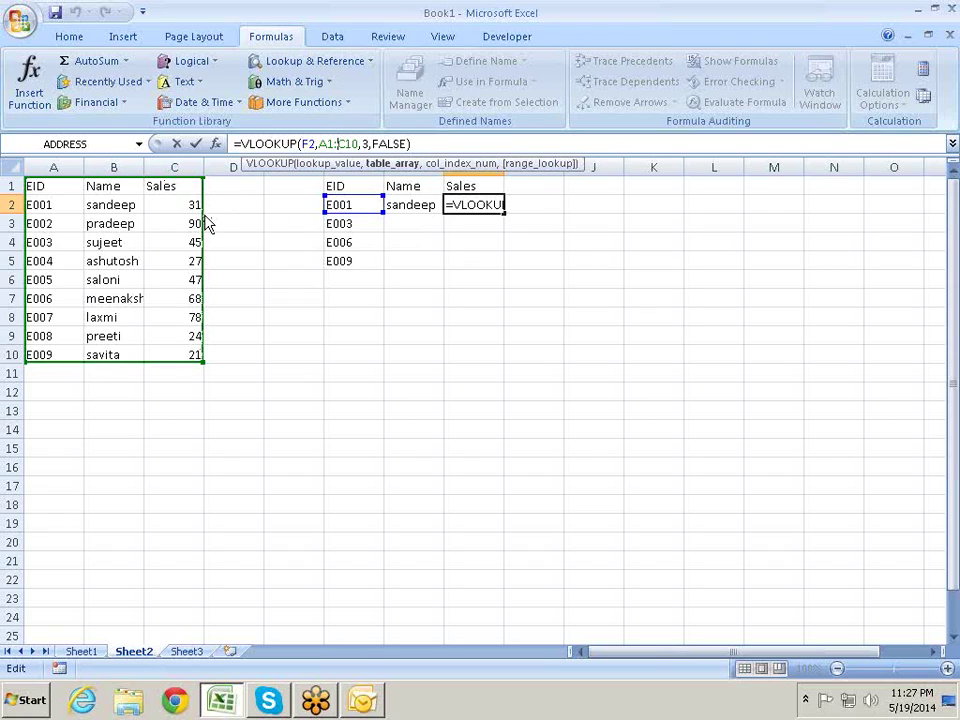
pyautogui.moveTo(205, 225); pyautogui.dragTo(257, 220)
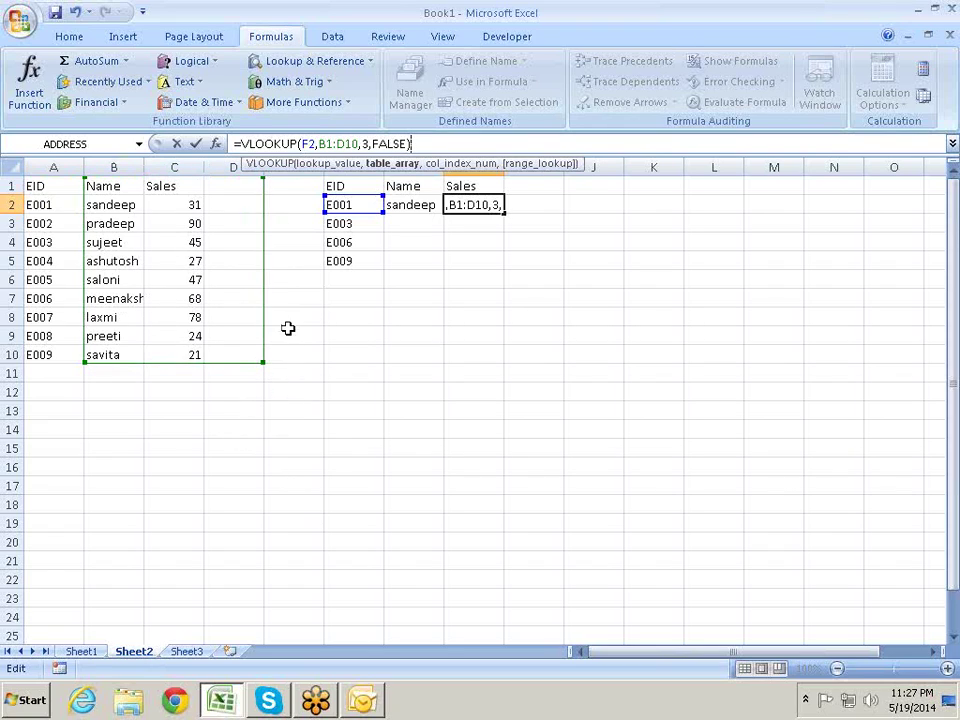
pyautogui.moveTo(264, 337); pyautogui.dragTo(146, 336)
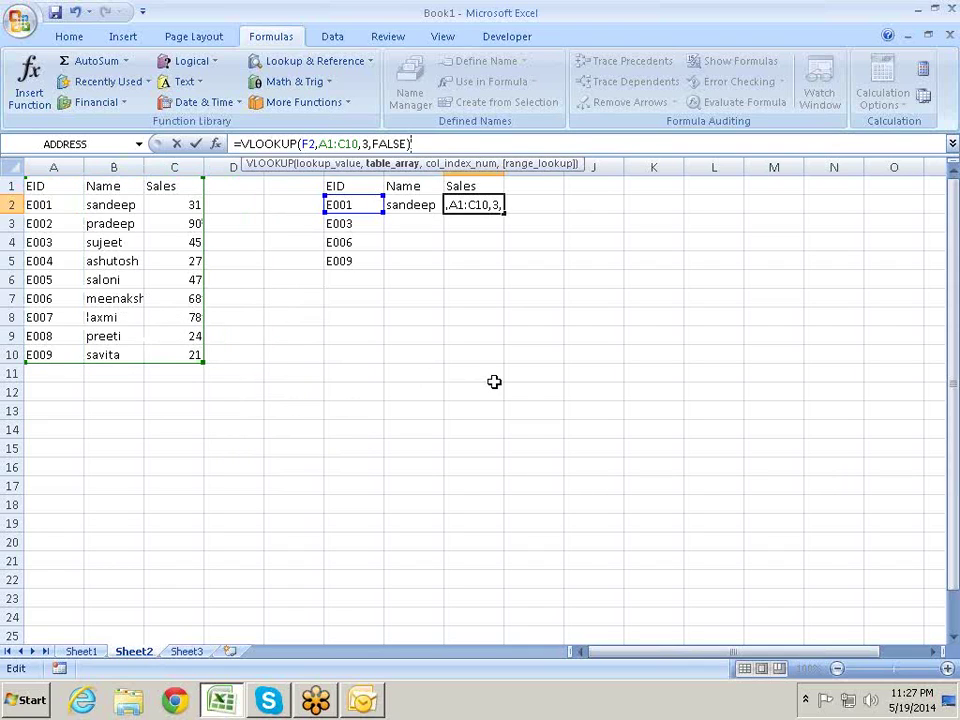
pyautogui.press('Return')
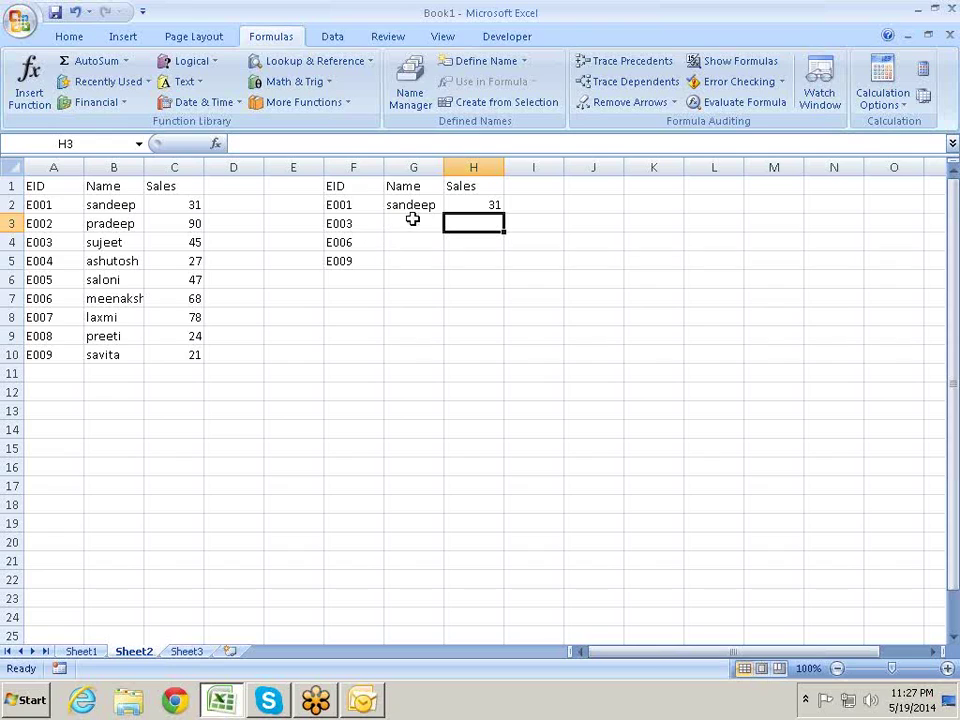
# Step: Anchor G2's references to =VLOOKUP($F2,$A$1:$C$10,2,FALSE)
pyautogui.click(413, 205)
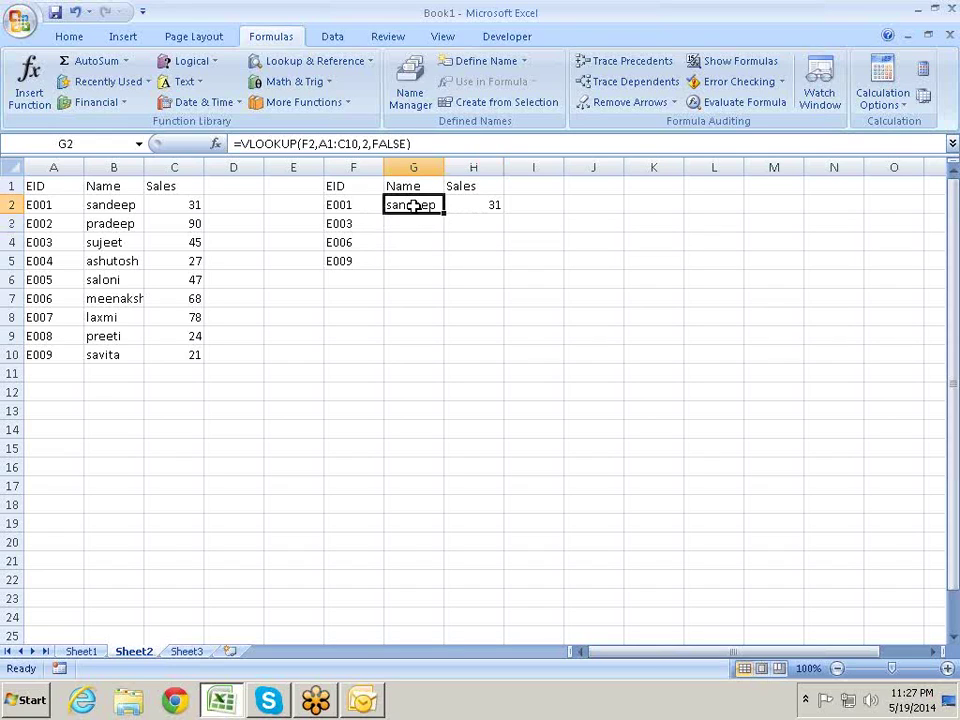
pyautogui.doubleClick(413, 205)
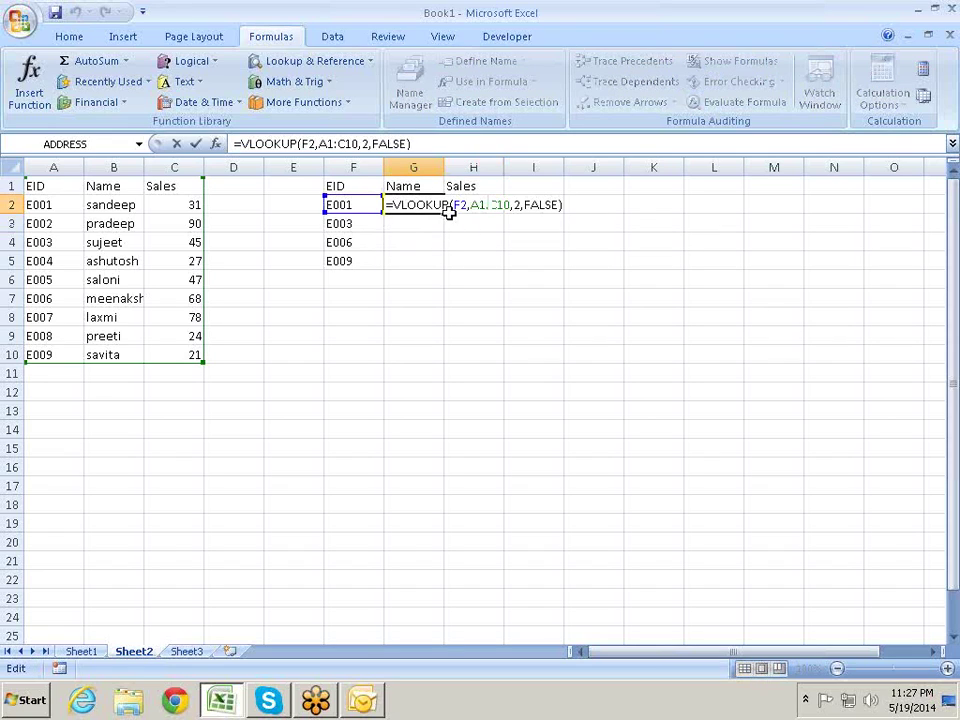
pyautogui.click(452, 205)
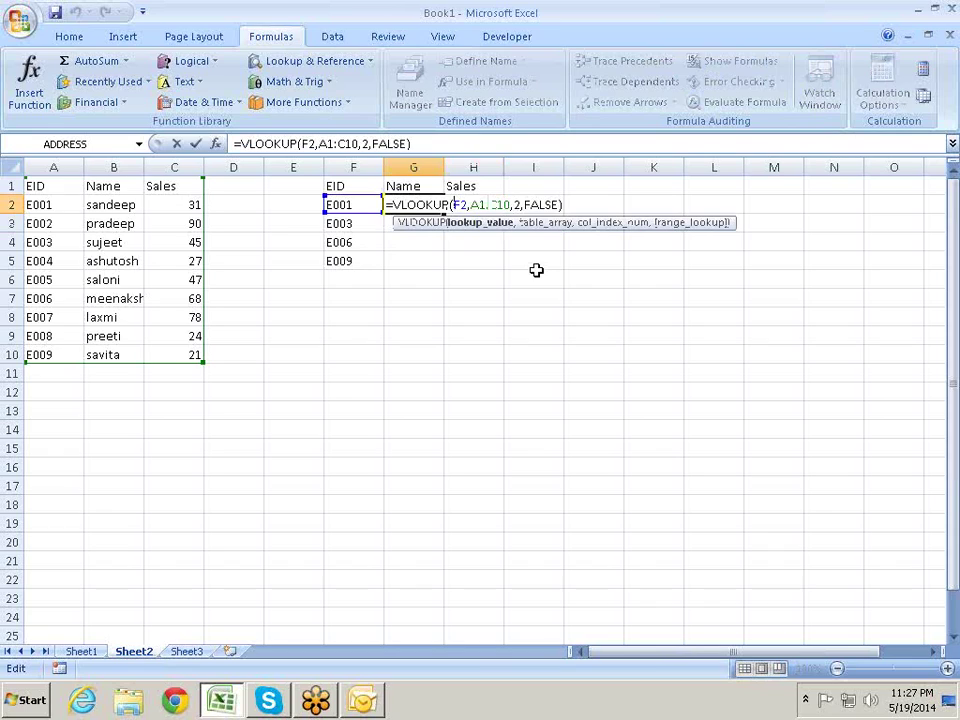
pyautogui.write('$')
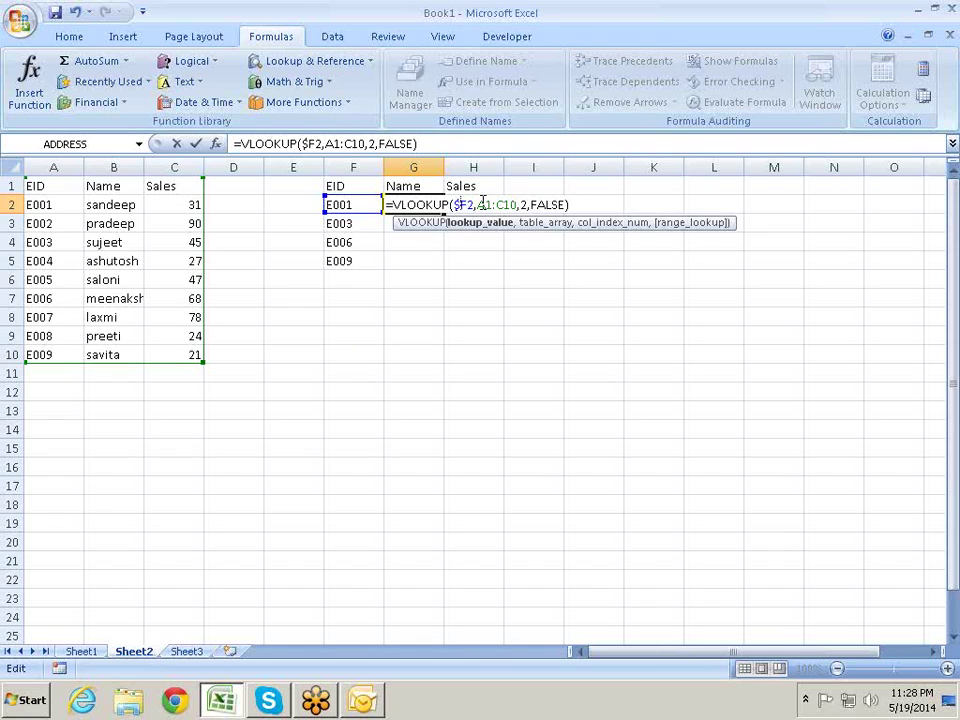
pyautogui.moveTo(505, 204); pyautogui.dragTo(520, 204)
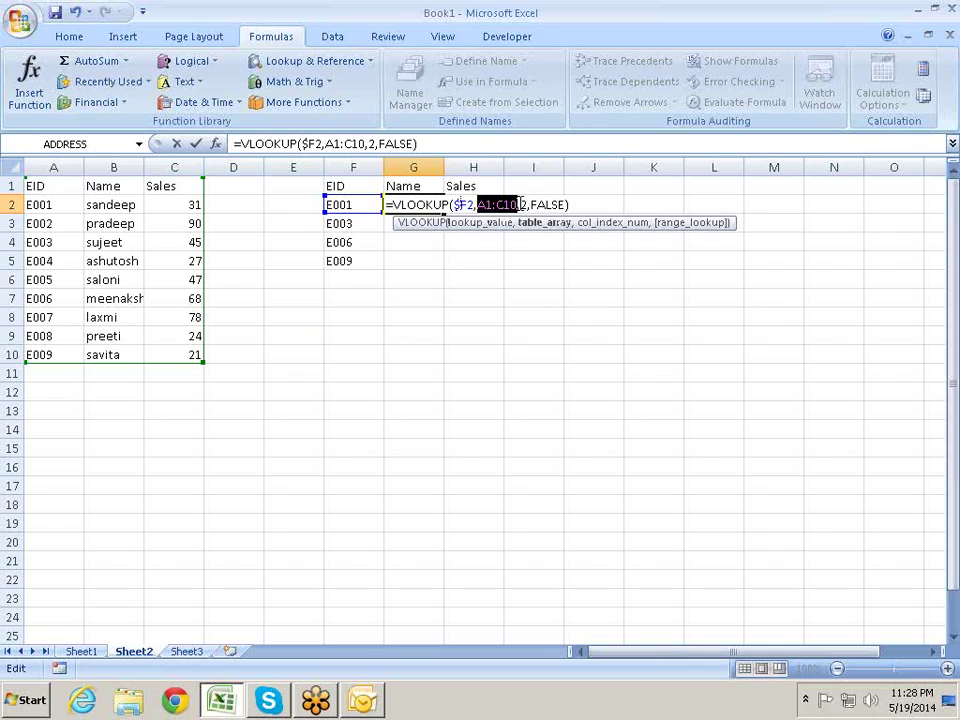
pyautogui.press('F4')
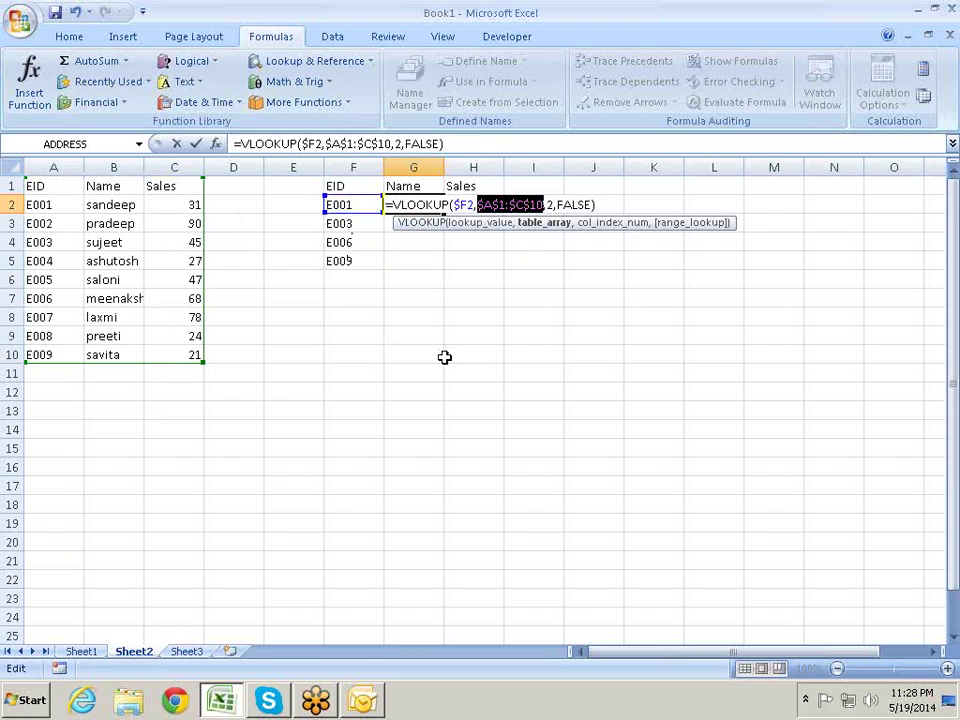
pyautogui.press('Return')
pyautogui.click(445, 357)
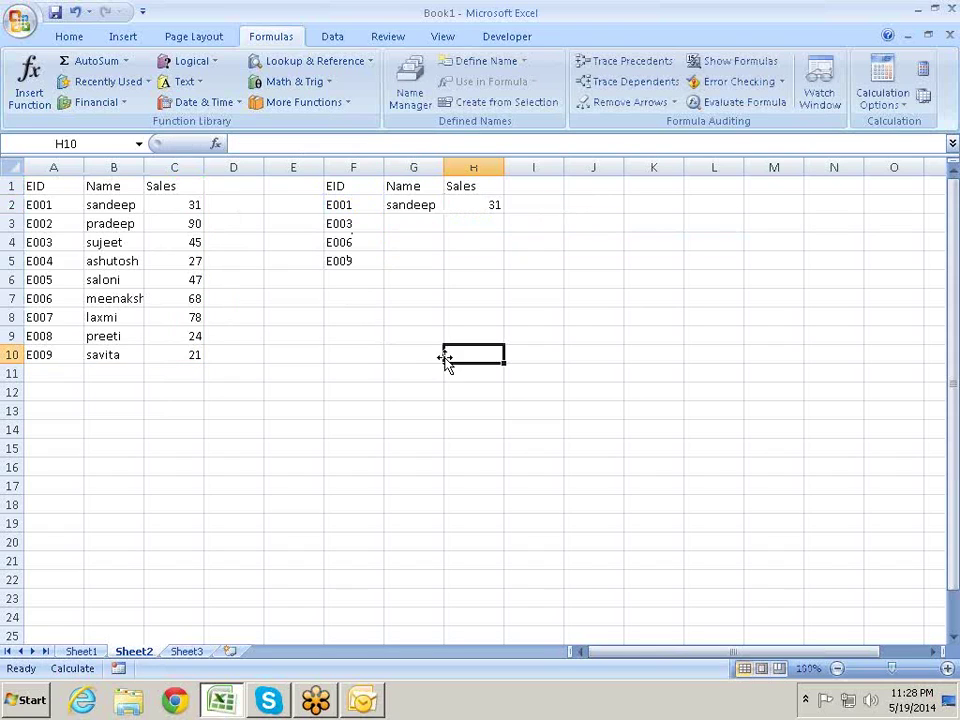
# Step: Copy G2's formula into H2 and change its column index to 3 for Sales
pyautogui.click(436, 210)
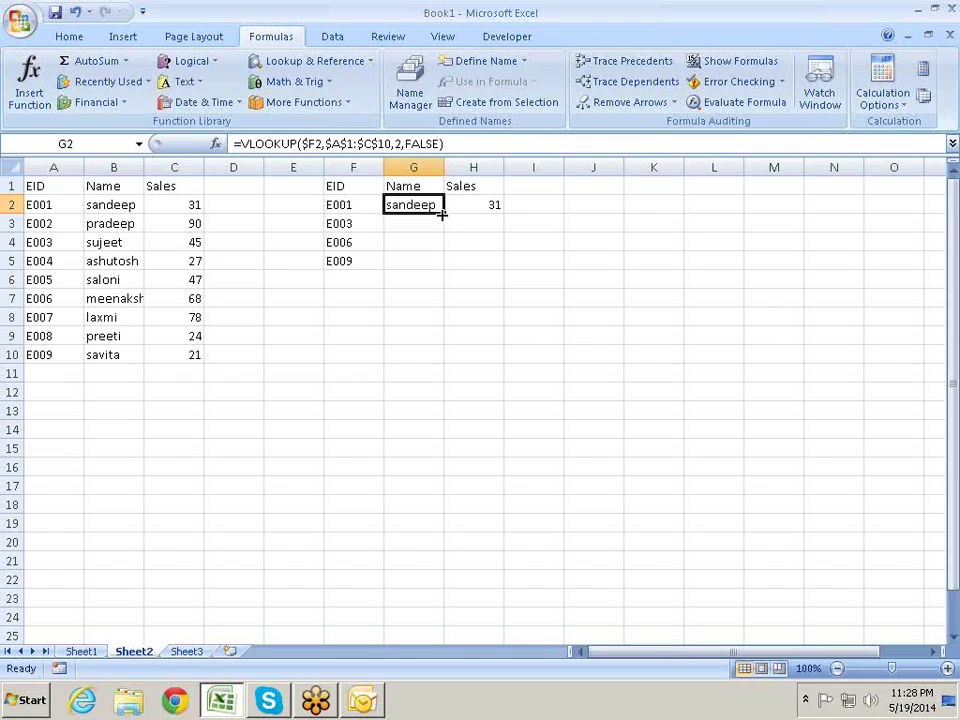
pyautogui.moveTo(441, 214); pyautogui.dragTo(495, 214)
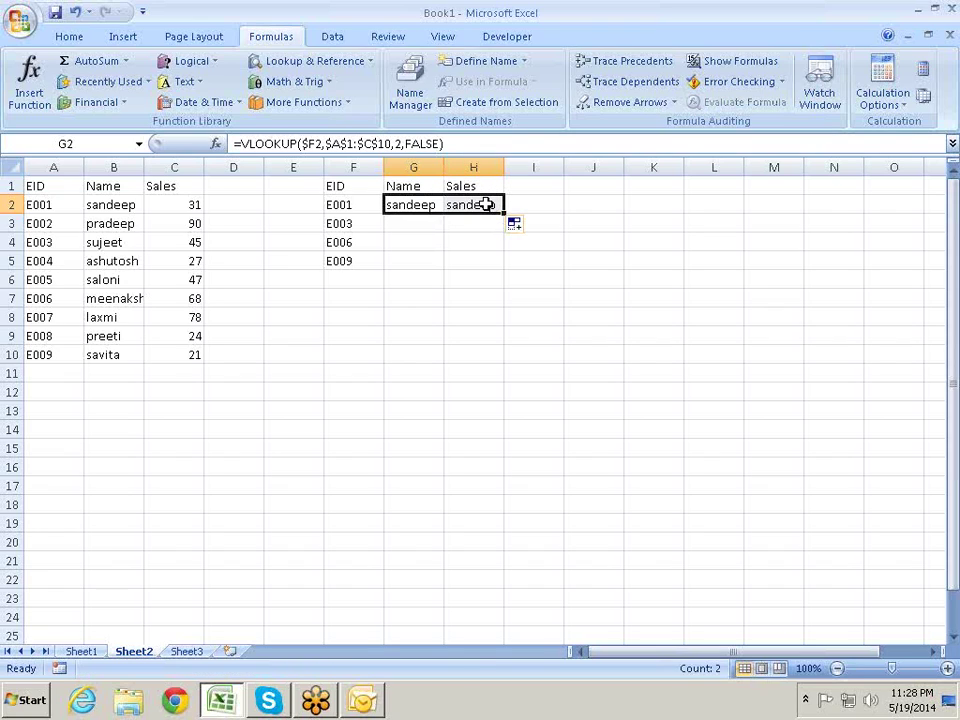
pyautogui.doubleClick(488, 204)
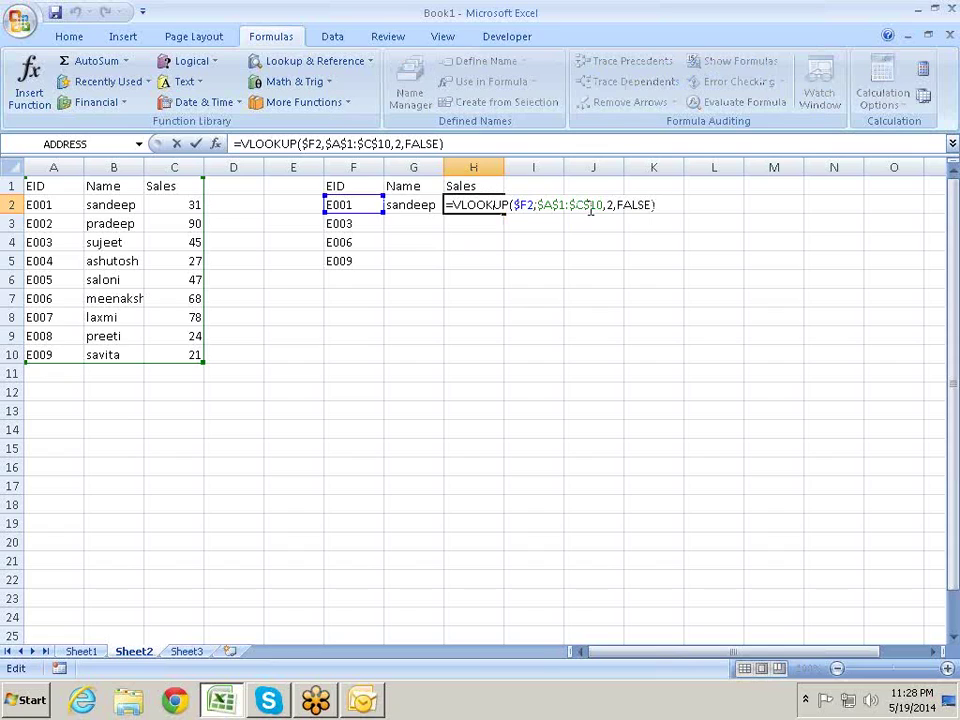
pyautogui.click(613, 203)
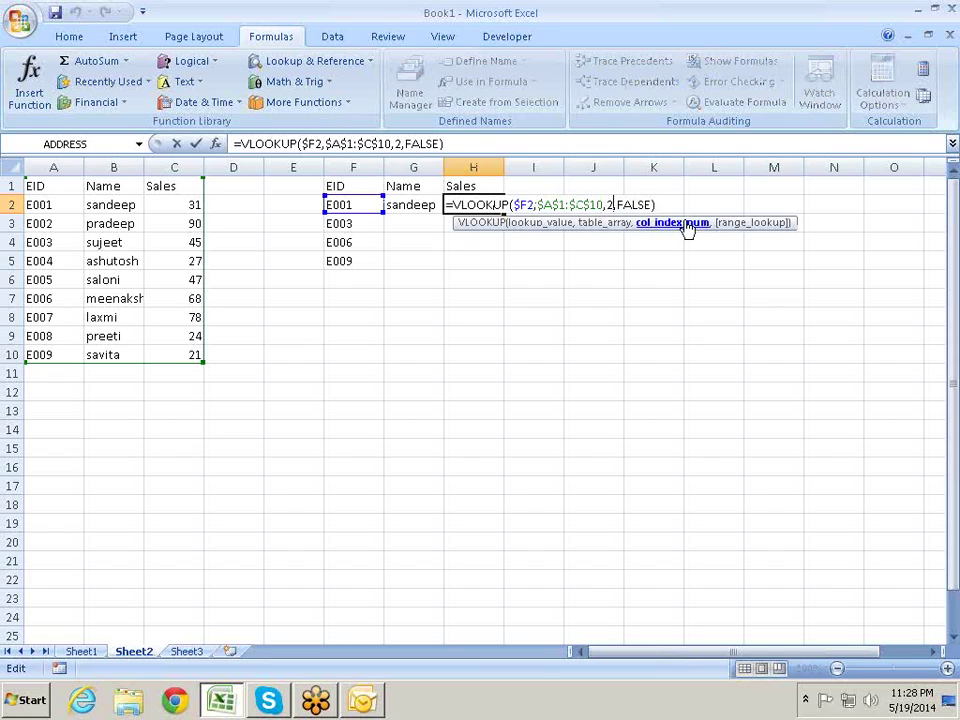
pyautogui.press('BackSpace')
pyautogui.write('3')
pyautogui.press('Return')
pyautogui.press('Up')
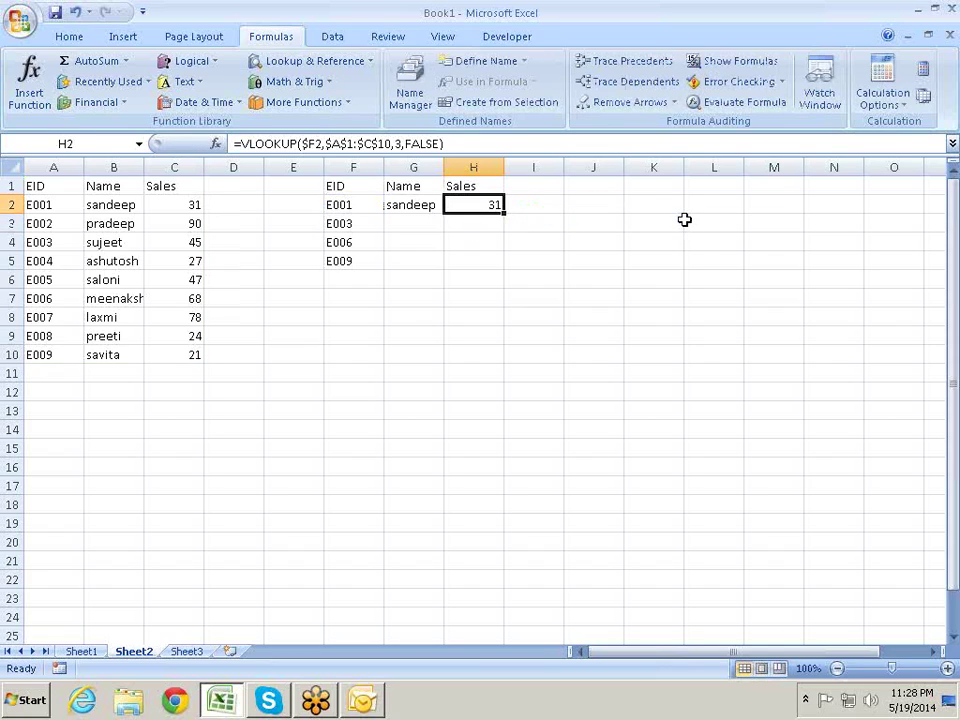
pyautogui.press('Left')
pyautogui.hotkey('shift', 'Right')
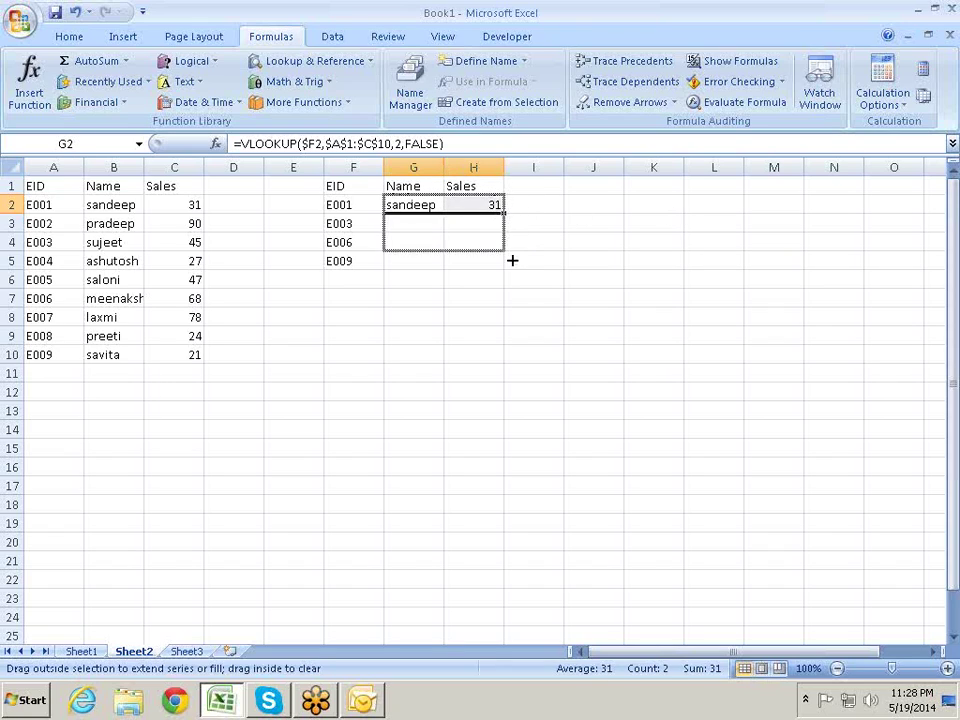
# Step: Fill the G2:H2 lookups down to row 5 and autofit column G
pyautogui.moveTo(505, 216); pyautogui.dragTo(510, 265)
pyautogui.click(640, 272)
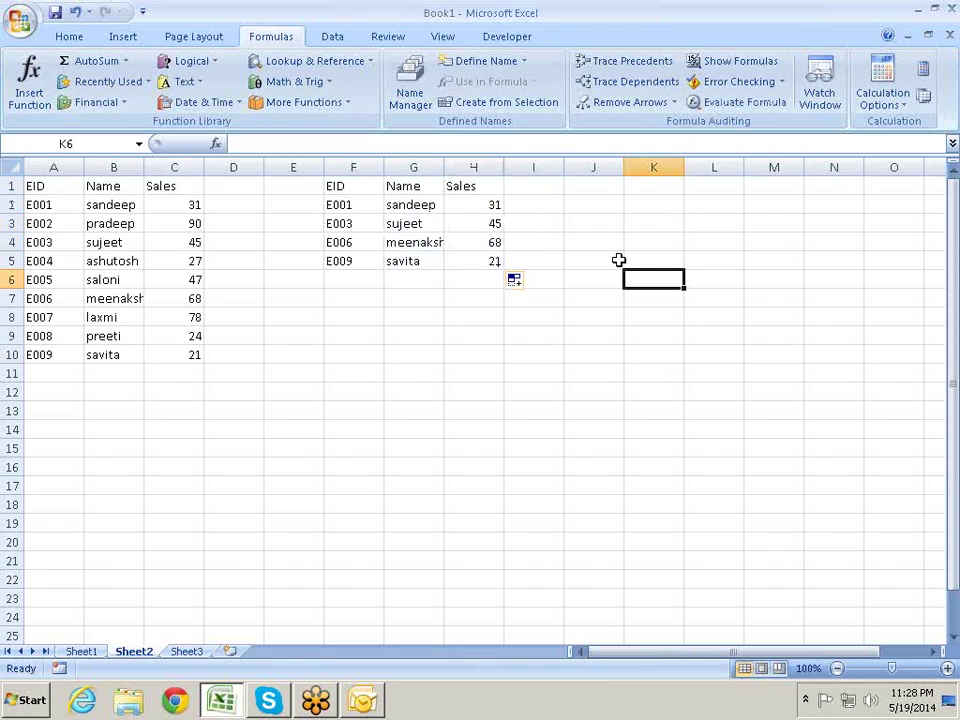
pyautogui.doubleClick(438, 157)
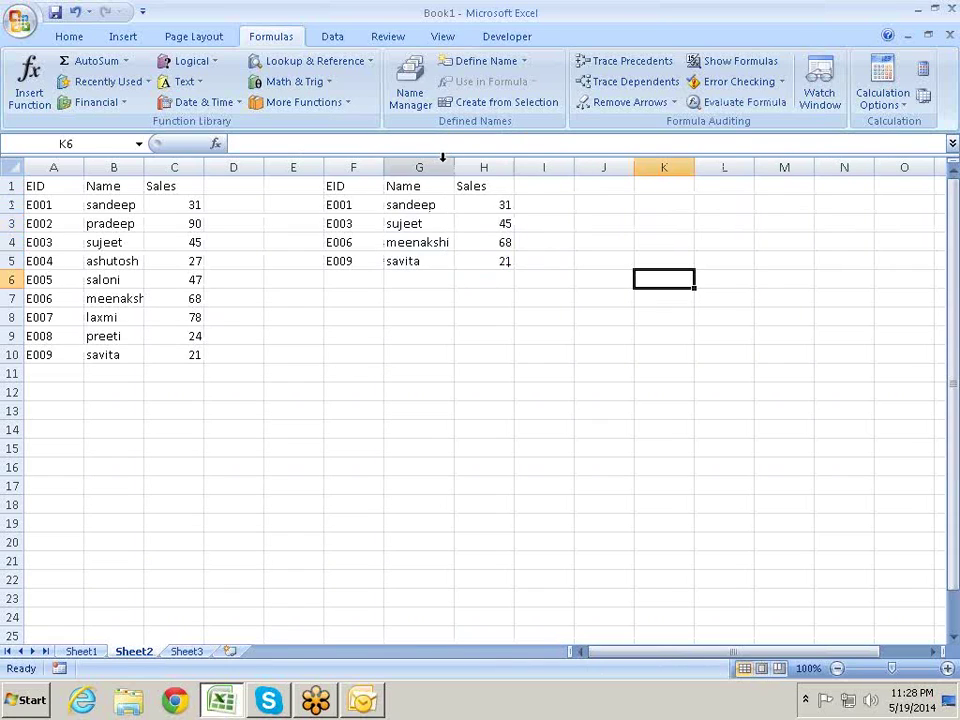
# Step: Check the filled results for E006 and E009 against their source data rows
pyautogui.click(525, 298)
pyautogui.click(470, 228)
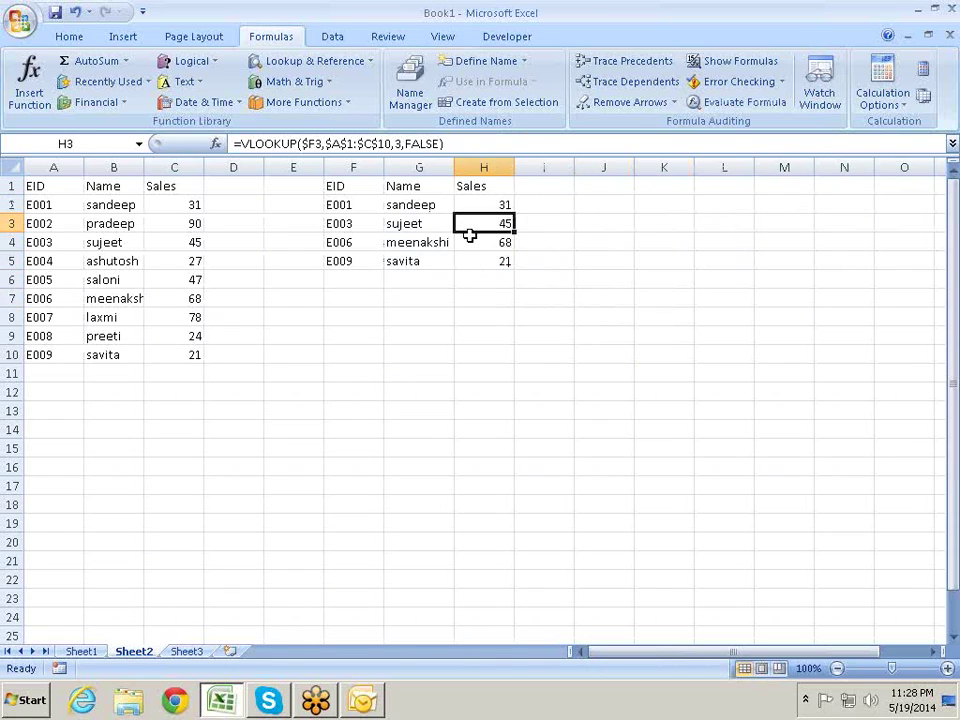
pyautogui.click(363, 243)
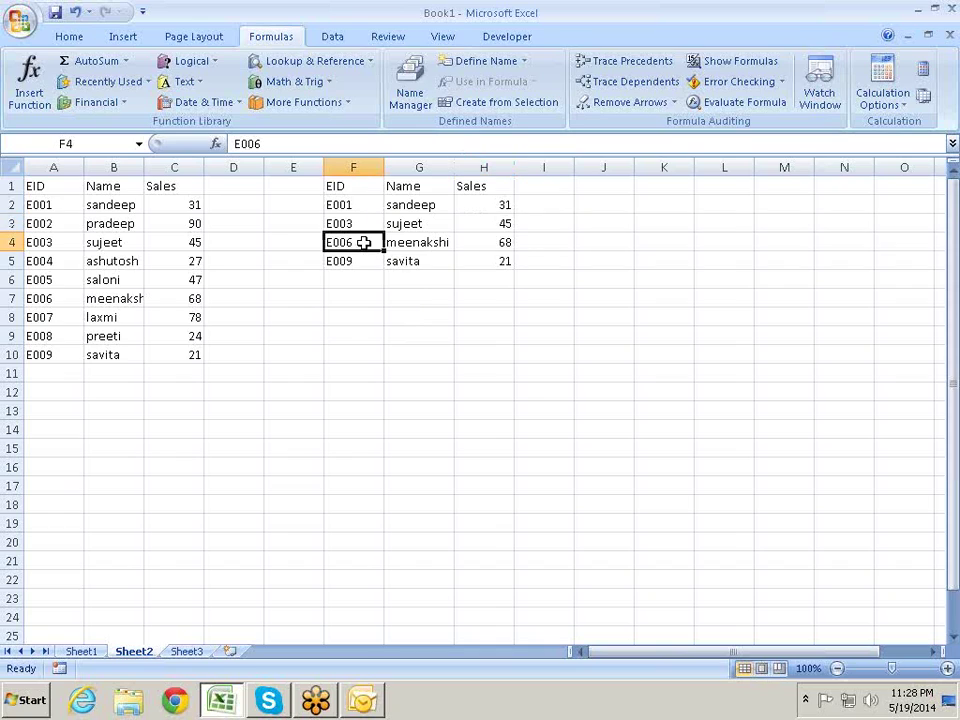
pyautogui.moveTo(64, 297); pyautogui.dragTo(184, 302)
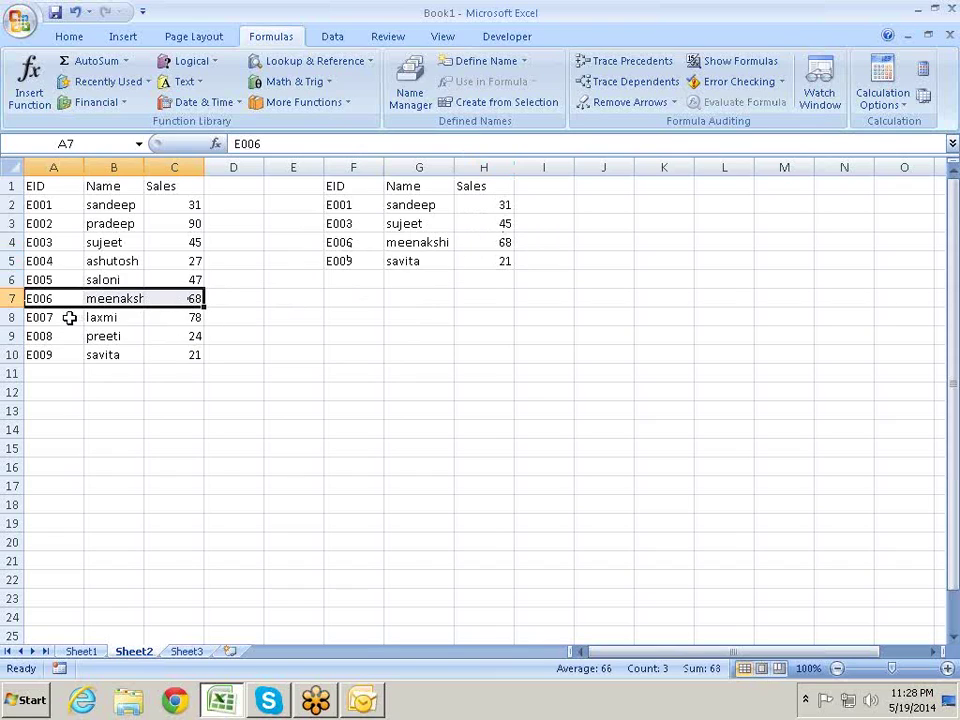
pyautogui.moveTo(66, 351); pyautogui.dragTo(155, 350)
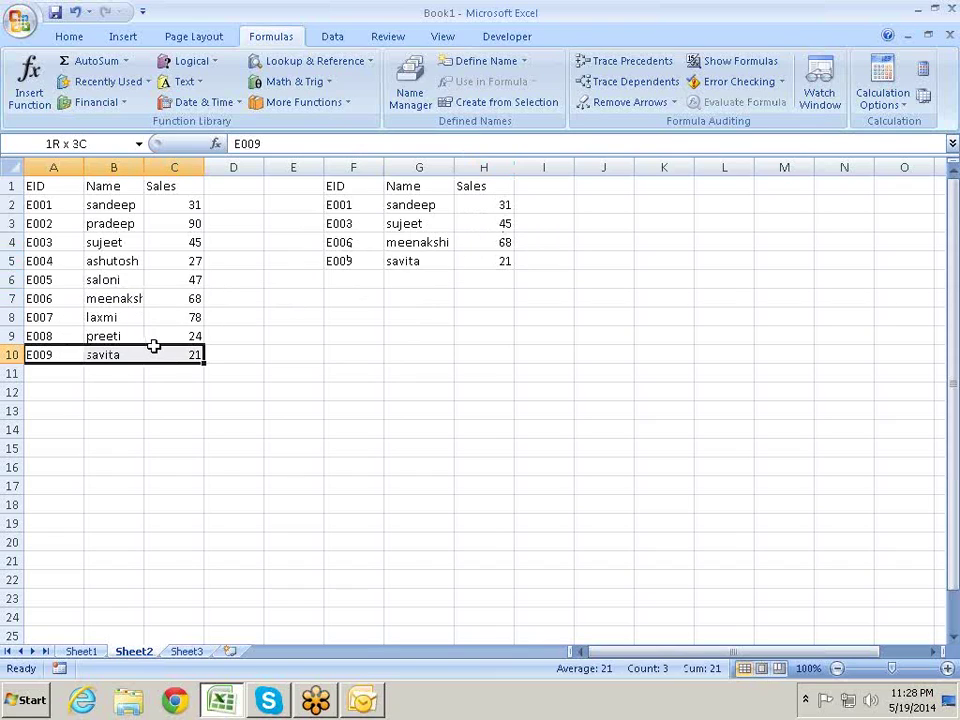
pyautogui.click(354, 240)
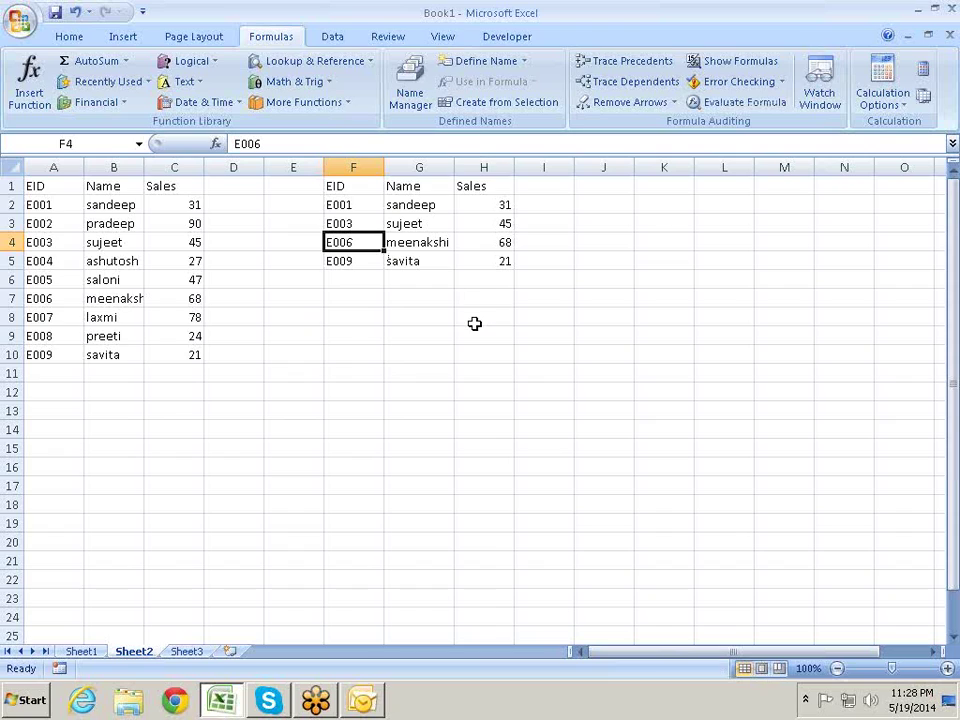
pyautogui.write('E')
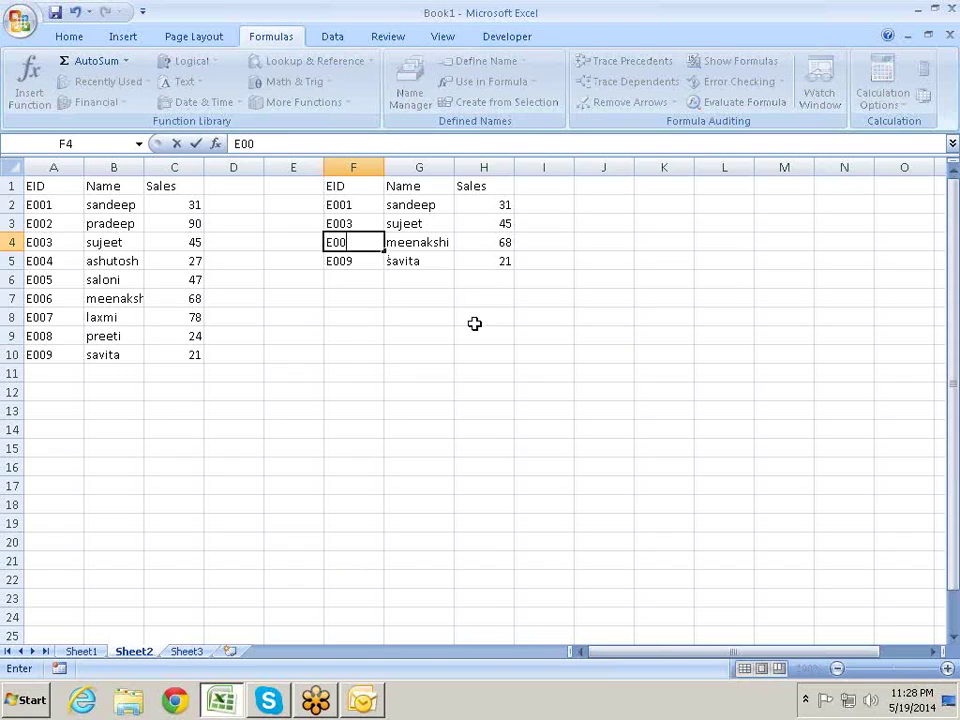
pyautogui.write('7')
pyautogui.press('Return')
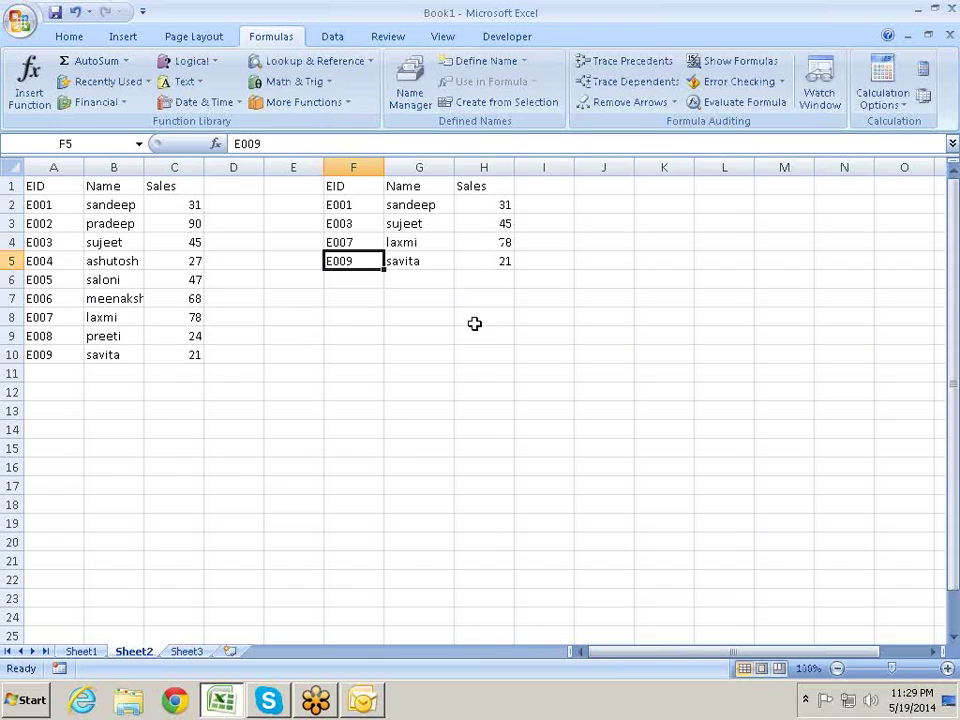
pyautogui.press('Up')
pyautogui.press('Up')
pyautogui.press('Up')
pyautogui.press('Up')
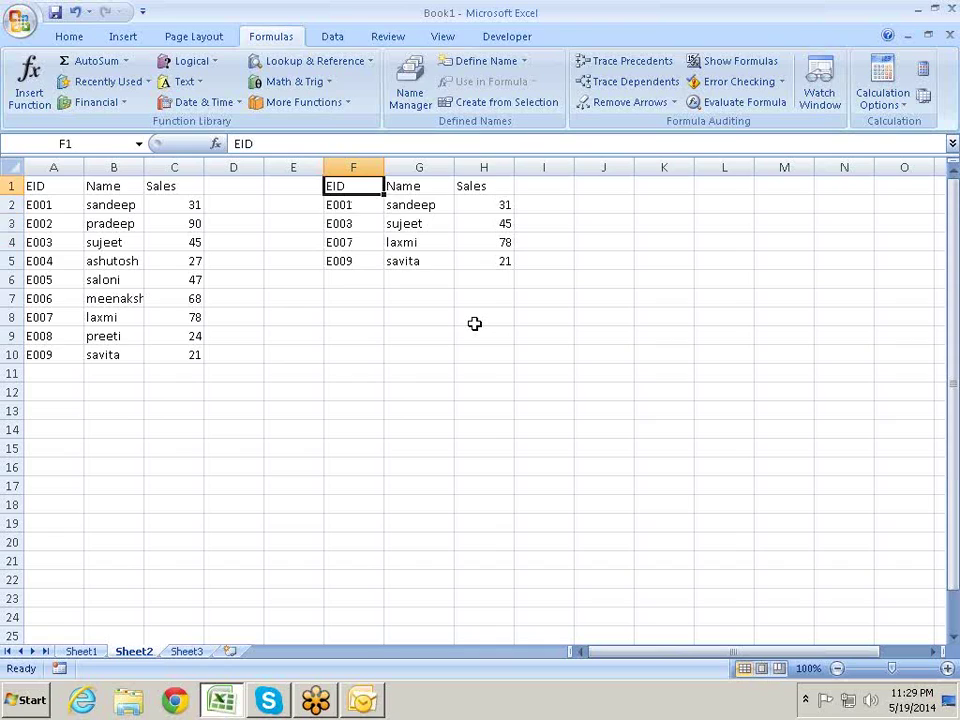
pyautogui.press('Down')
pyautogui.press('Down')
pyautogui.press('Down')
pyautogui.press('Down')
pyautogui.press('Down')
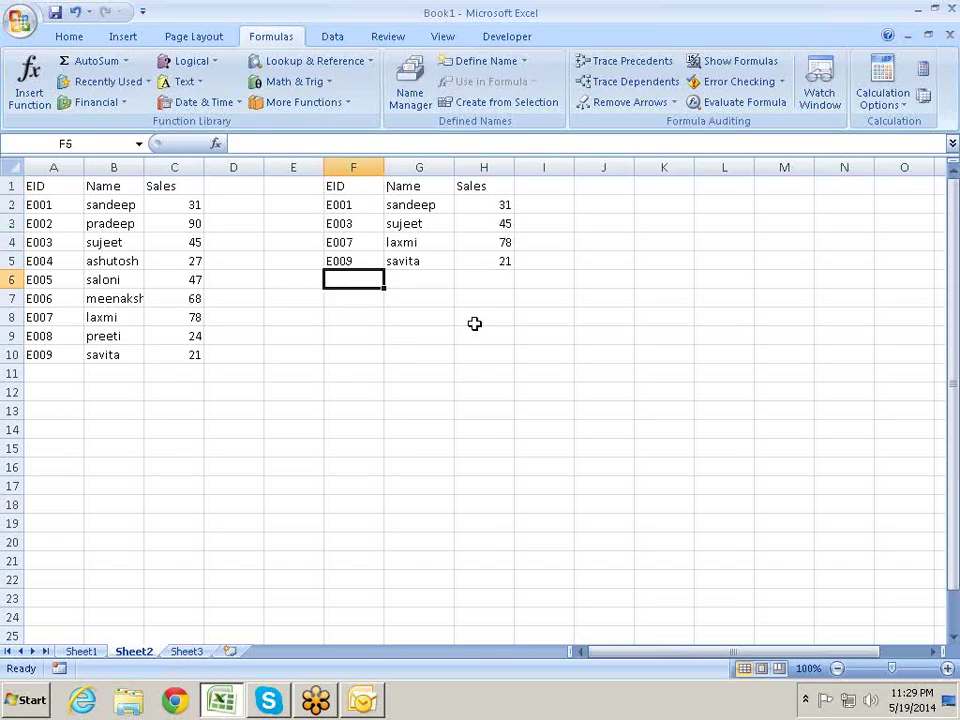
pyautogui.press('Up')
pyautogui.press('Up')
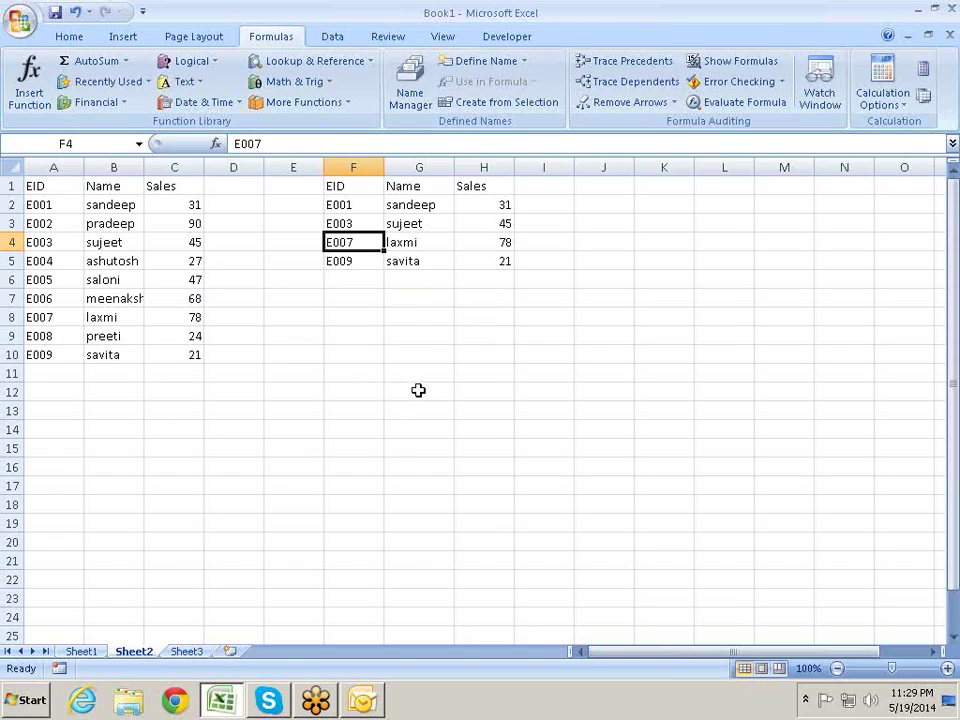
# Step: Open YouTube in Chrome and search for '26 vlookup'
pyautogui.click(176, 700)
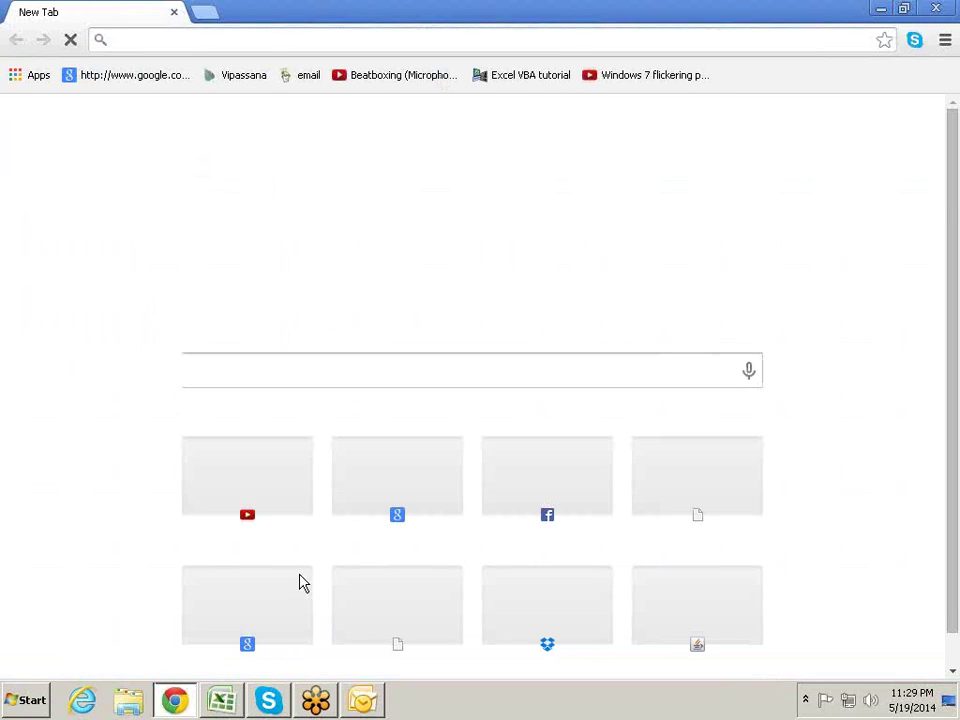
pyautogui.write('youtube.com/?gl=IN')
pyautogui.press('Return')
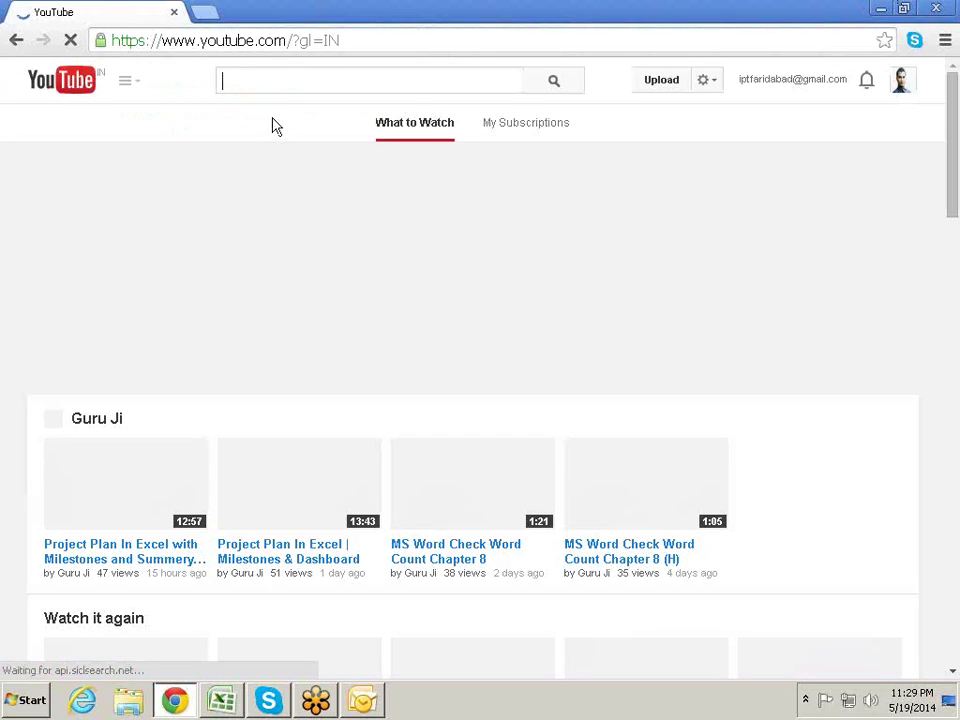
pyautogui.write('2')
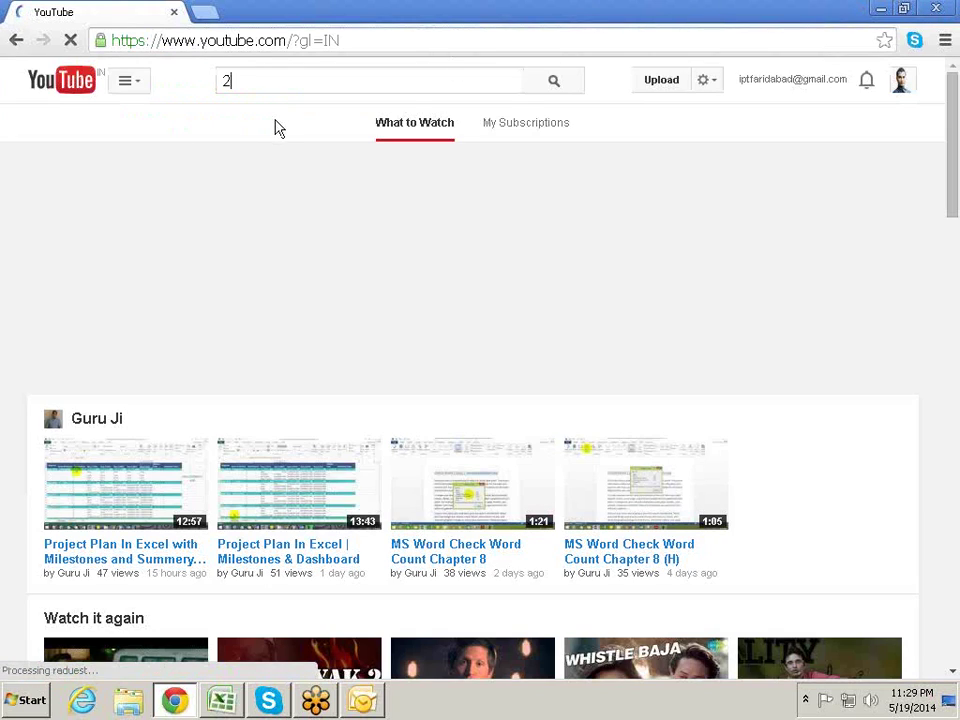
pyautogui.write('6')
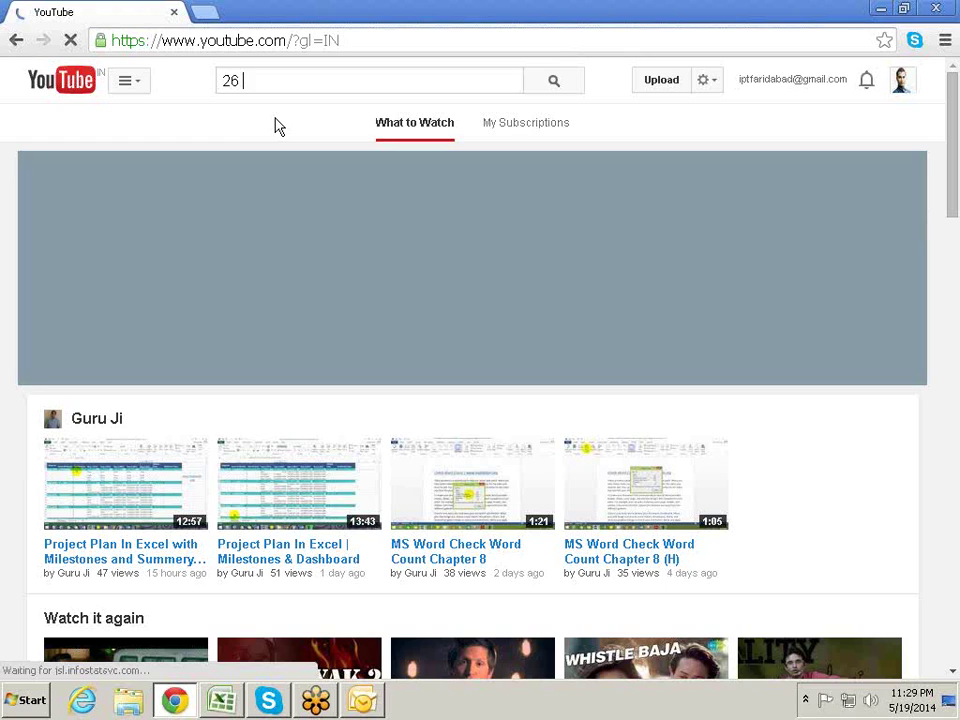
pyautogui.write(' vloo')
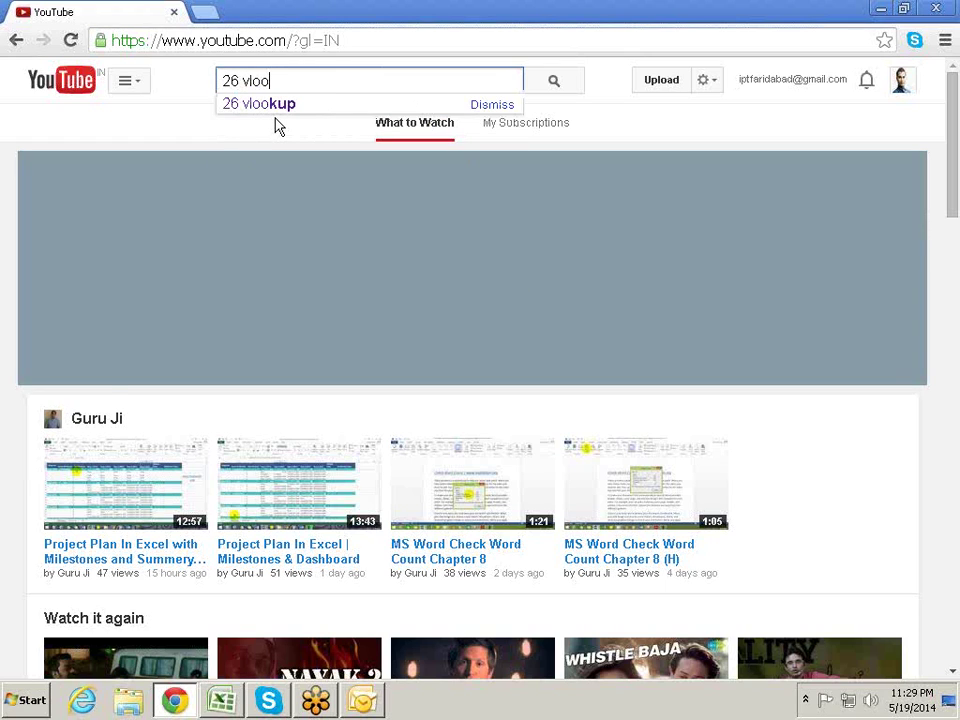
pyautogui.write('ku-p')
pyautogui.press('BackSpace')
pyautogui.press('BackSpace')
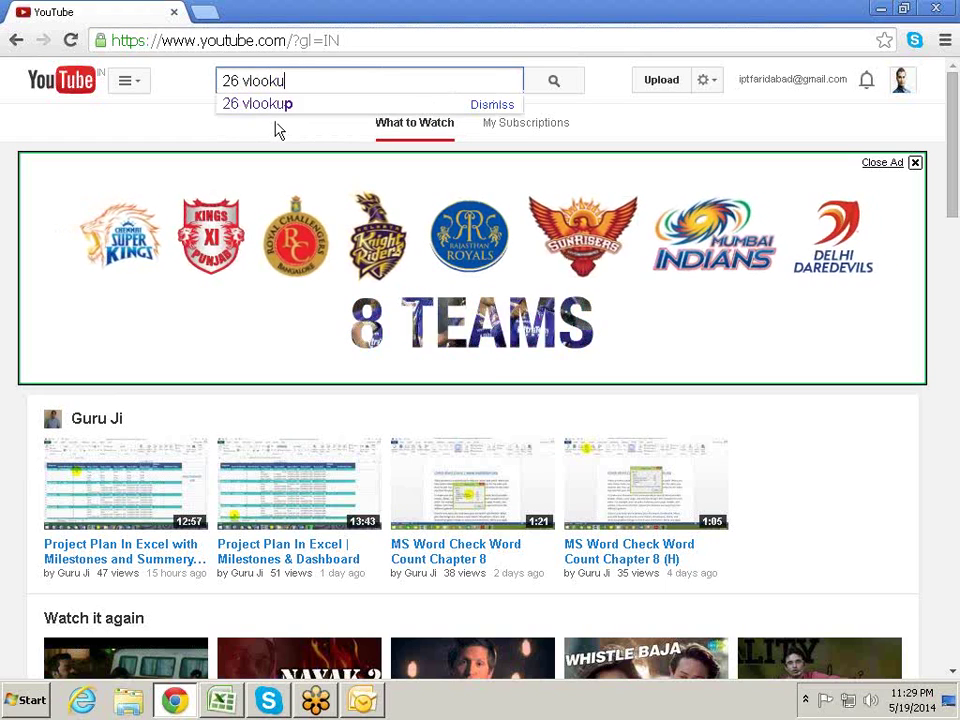
pyautogui.write('p')
pyautogui.press('Return')
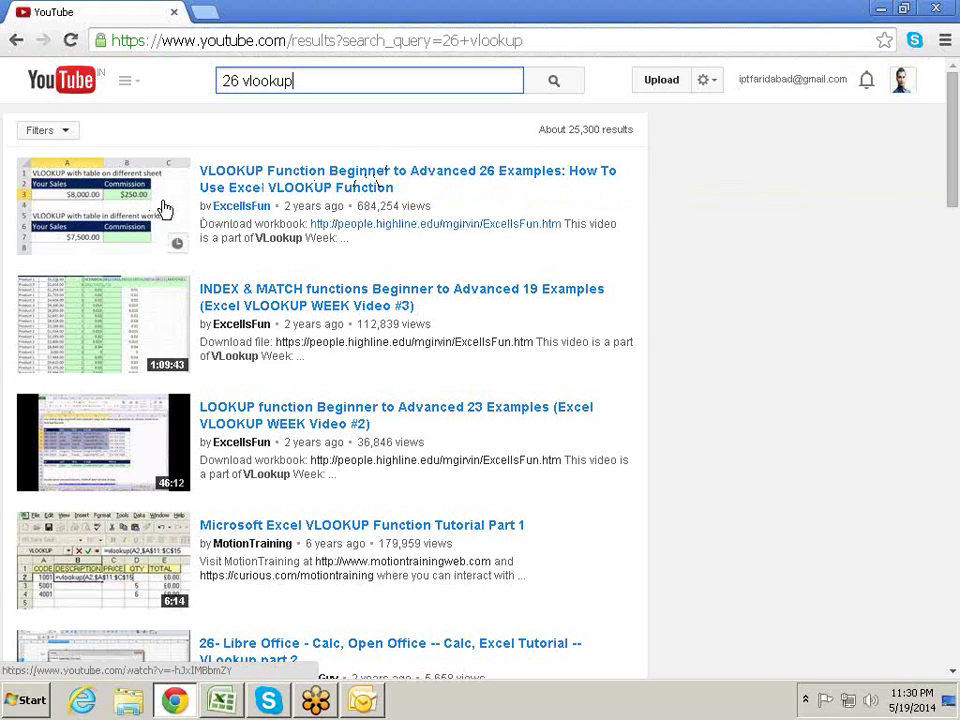
# Step: Close the browser, review the VLOOKUP formulas in G2–G5, and select the source data
pyautogui.click(174, 14)
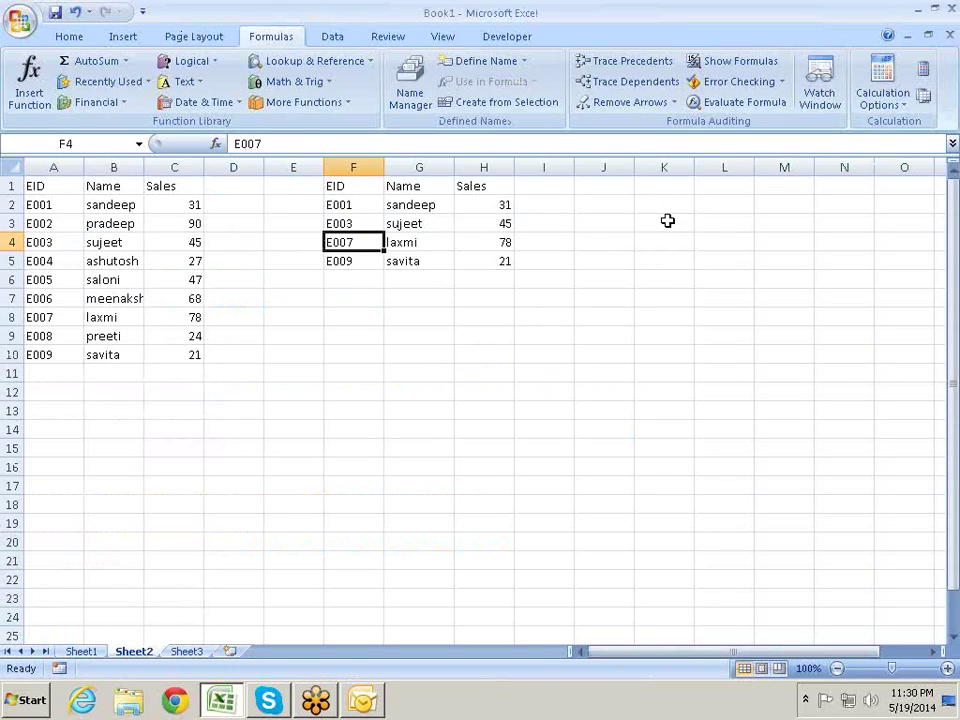
pyautogui.click(520, 244)
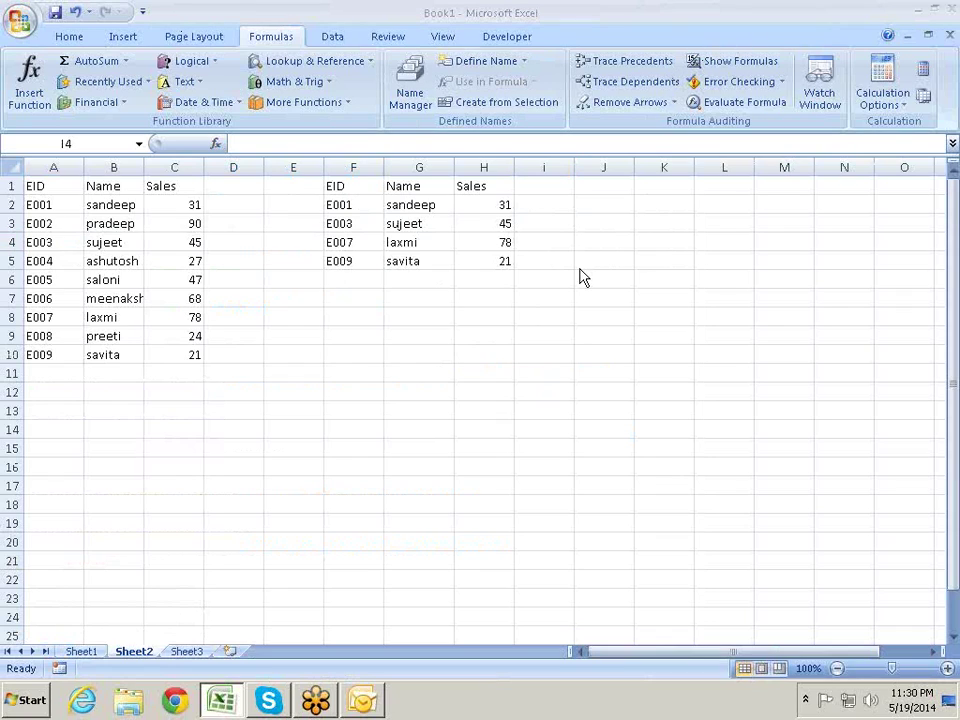
pyautogui.press('Left')
pyautogui.moveTo(430, 226); pyautogui.dragTo(405, 243)
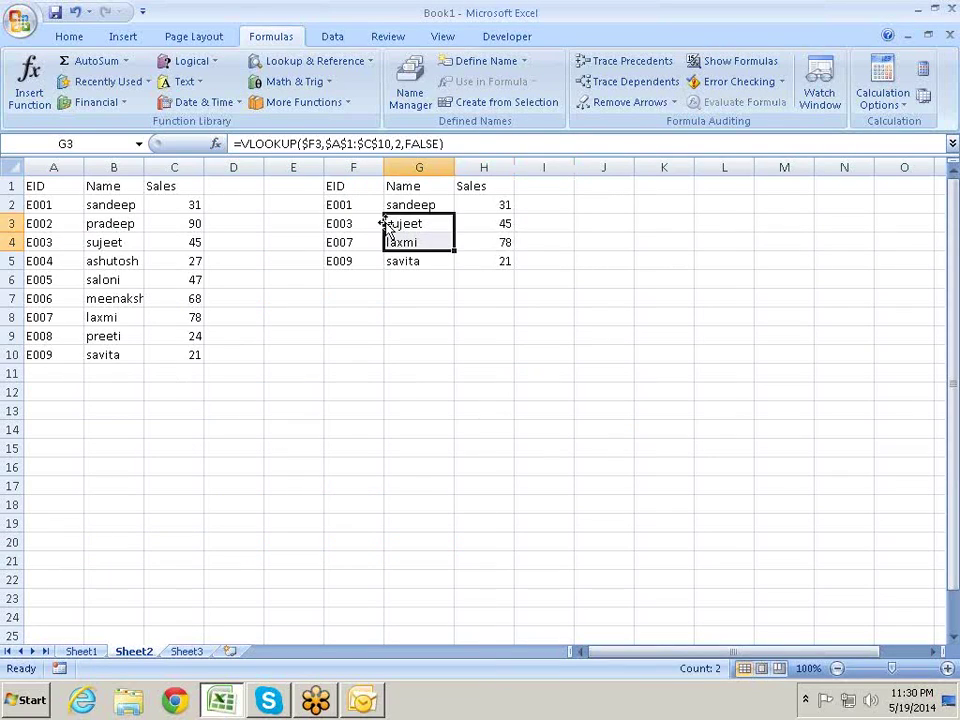
pyautogui.click(360, 189)
pyautogui.click(405, 210)
pyautogui.click(403, 242)
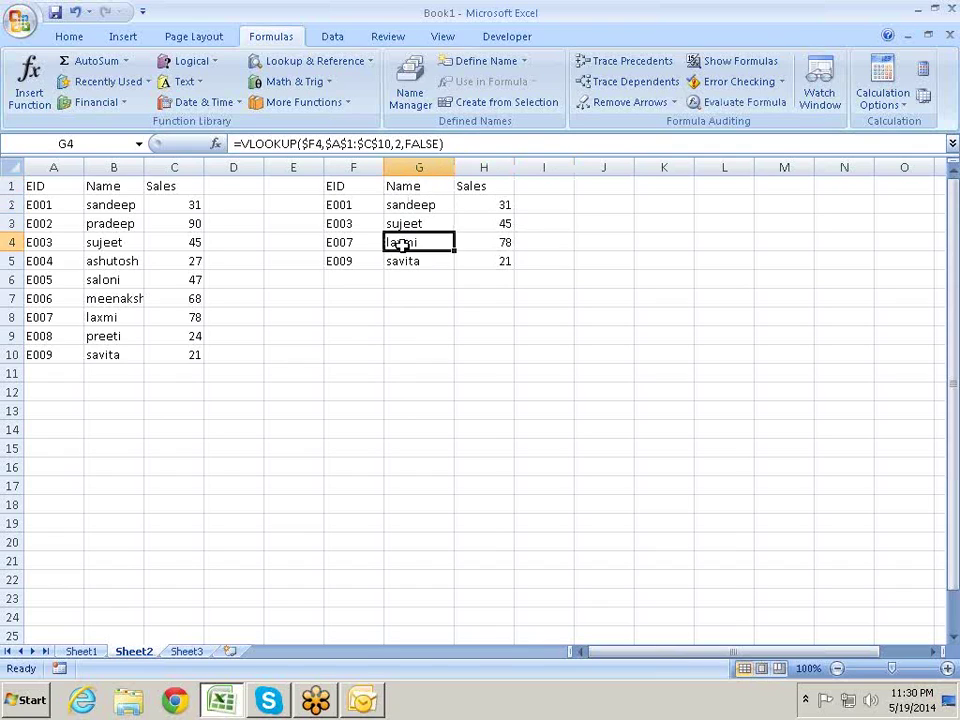
pyautogui.click(403, 261)
pyautogui.click(370, 332)
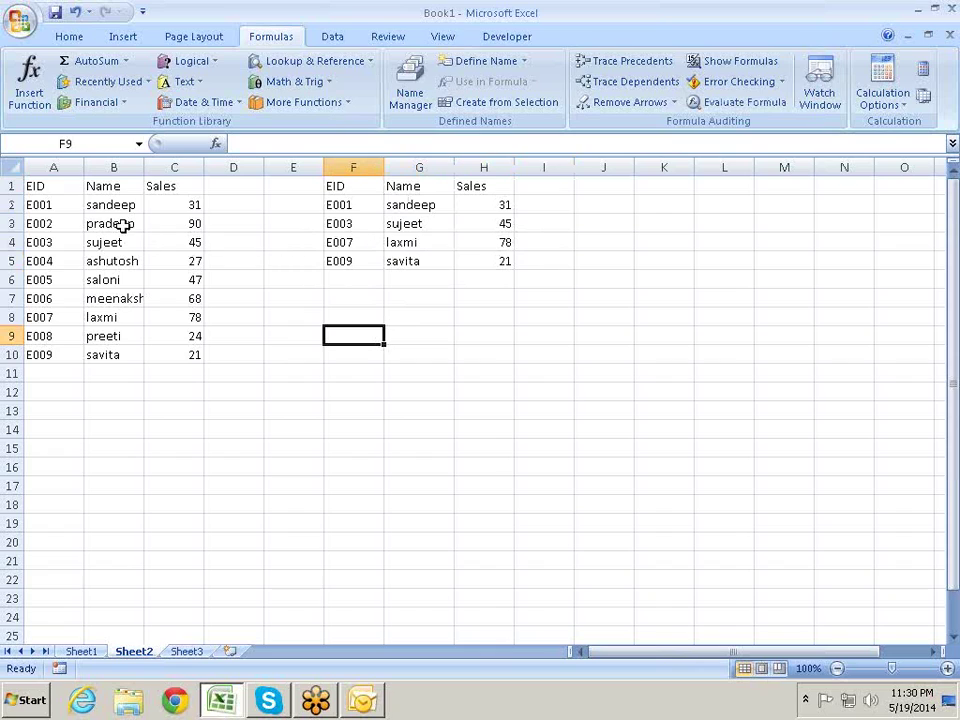
pyautogui.moveTo(64, 186); pyautogui.dragTo(167, 347)
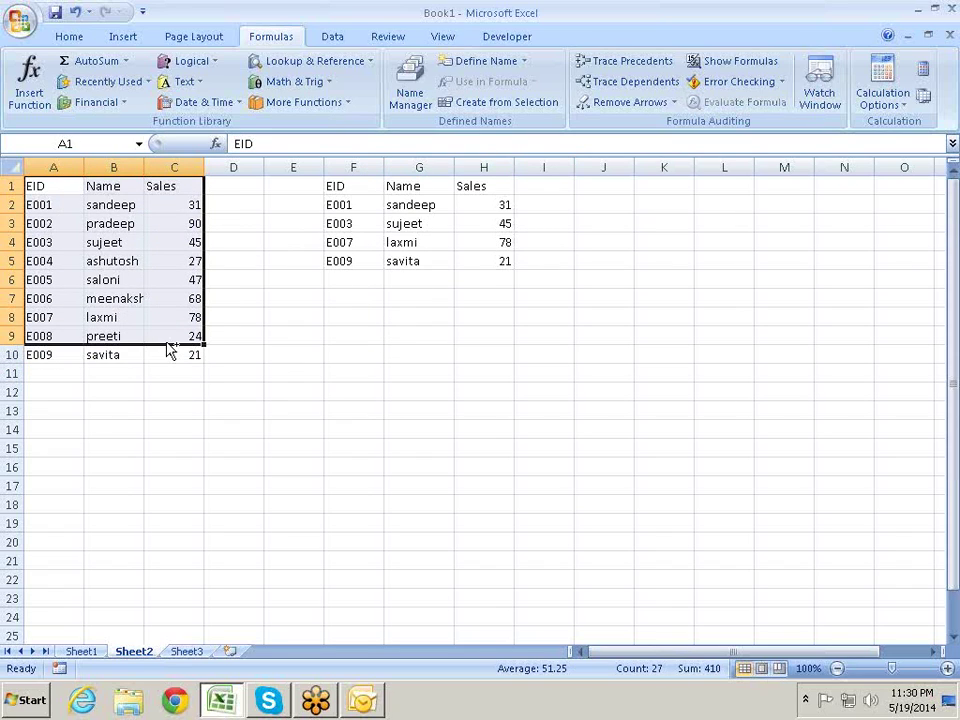
# Step: Copy A1:C10, paste values at F7, then clear that untransposed paste
pyautogui.hotkey('ctrl', 'c')
pyautogui.hotkey('shift', 'Down')
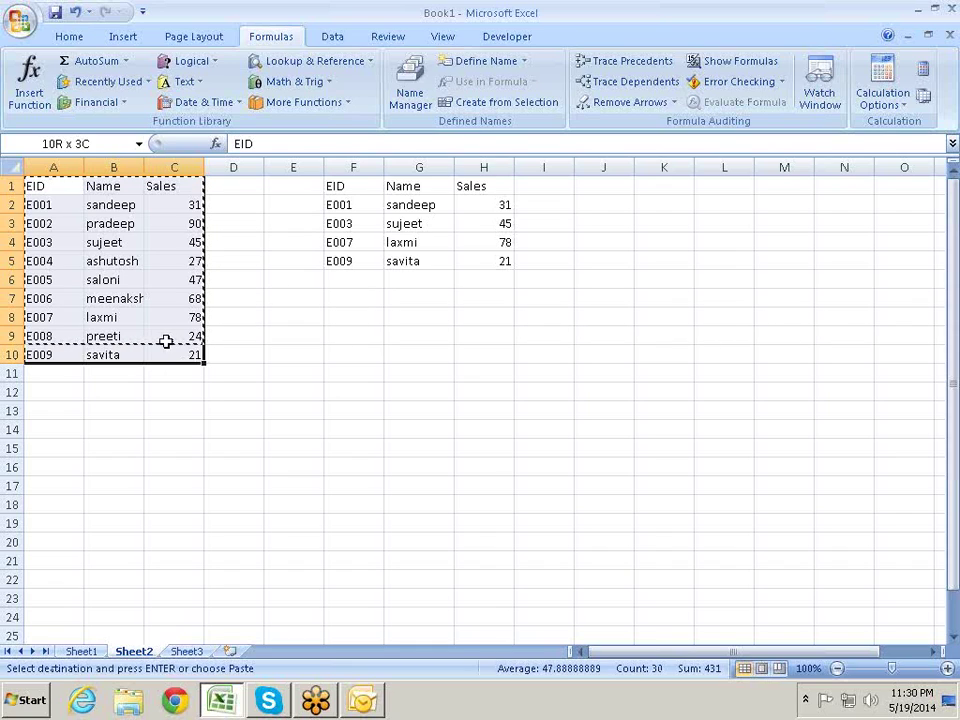
pyautogui.hotkey('ctrl', 'c')
pyautogui.press('Right')
pyautogui.press('Right')
pyautogui.press('Right')
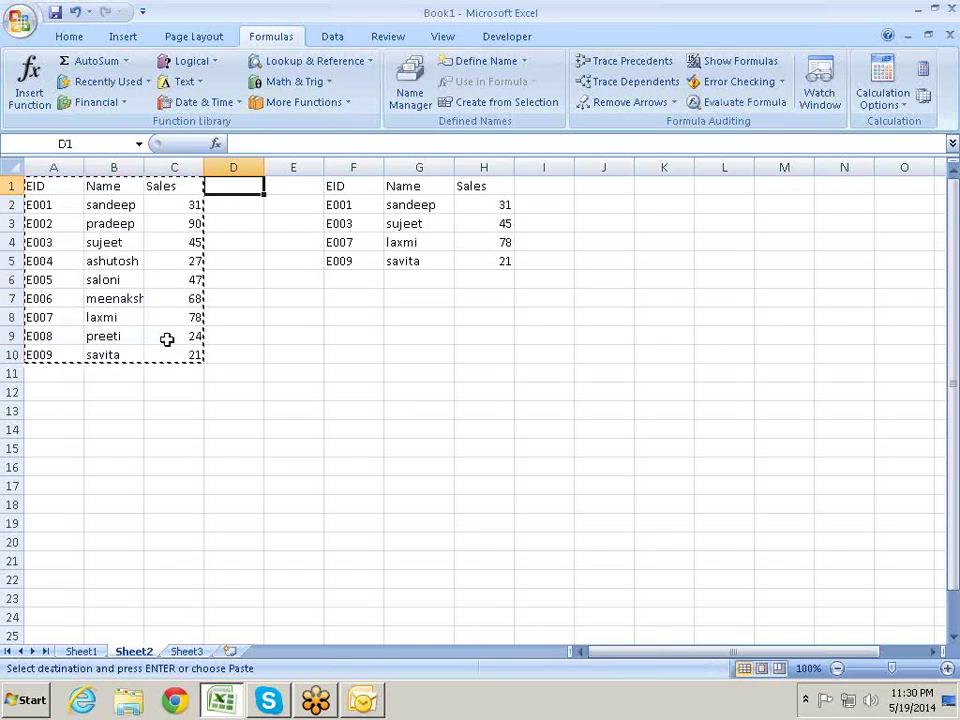
pyautogui.press('Down')
pyautogui.press('Down')
pyautogui.press('Down')
pyautogui.press('Down')
pyautogui.press('Down')
pyautogui.press('Right')
pyautogui.press('Right')
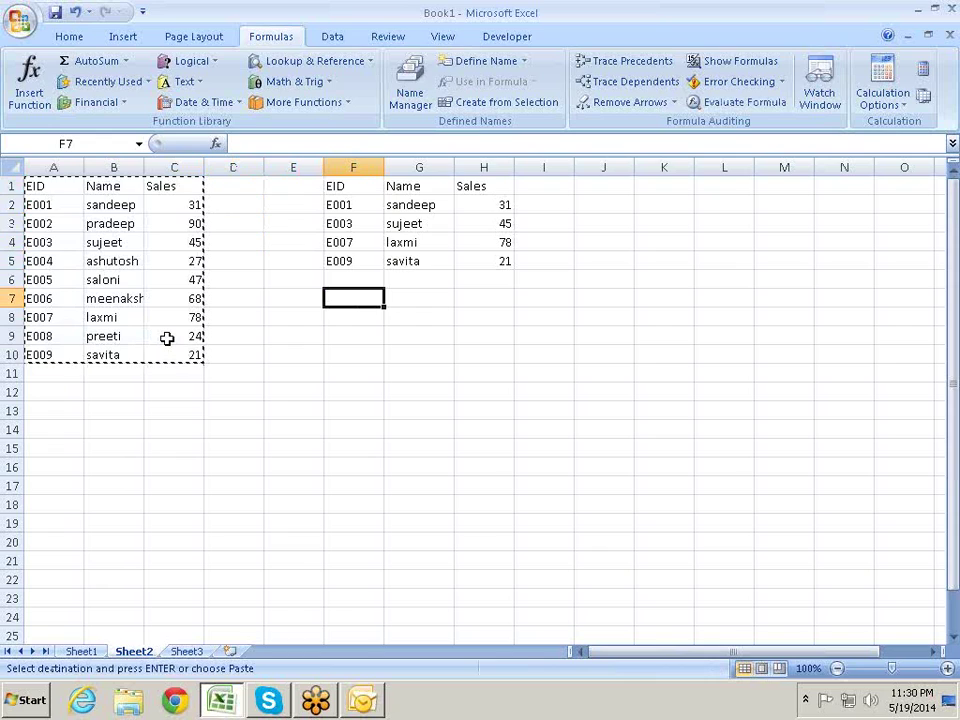
pyautogui.hotkey('ctrl', 'alt', 'v')
pyautogui.press('v')
pyautogui.press('Return')
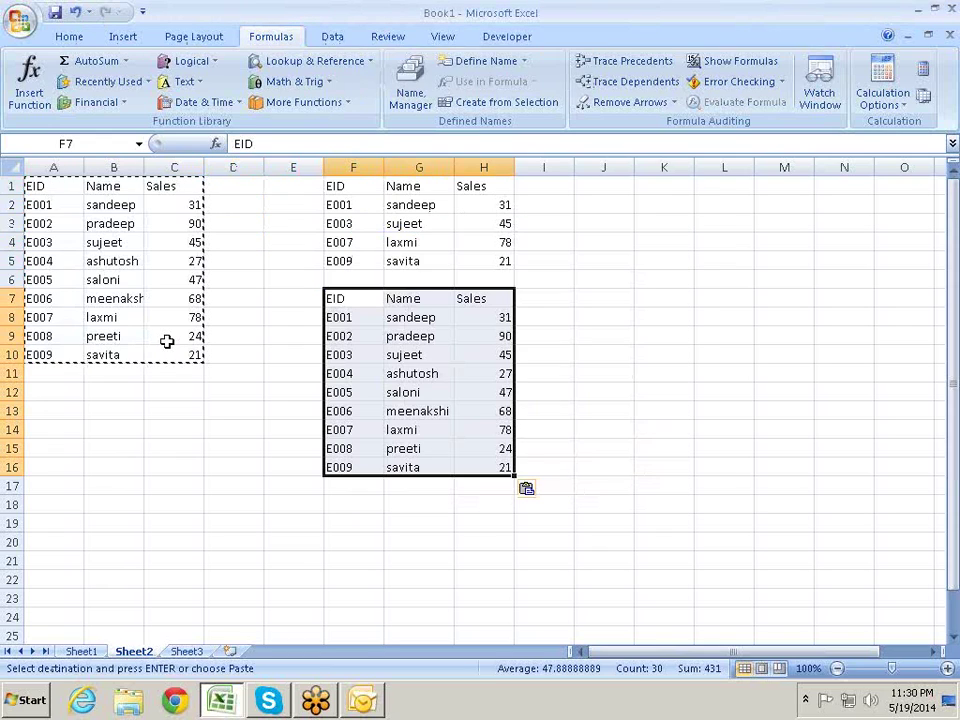
pyautogui.press('Delete')
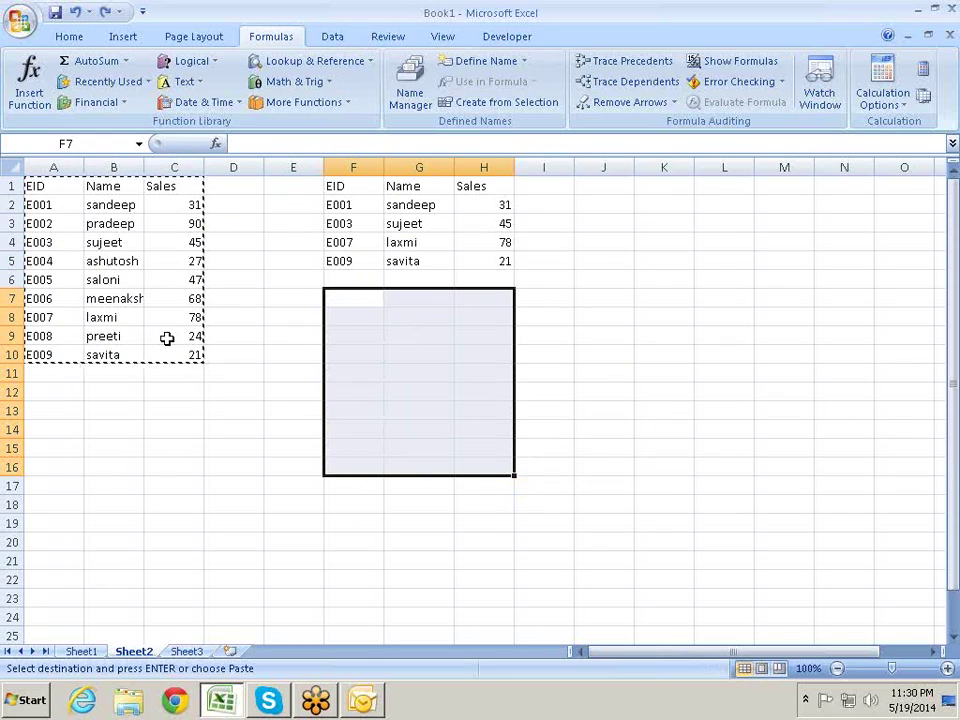
pyautogui.press('Up')
pyautogui.press('Down')
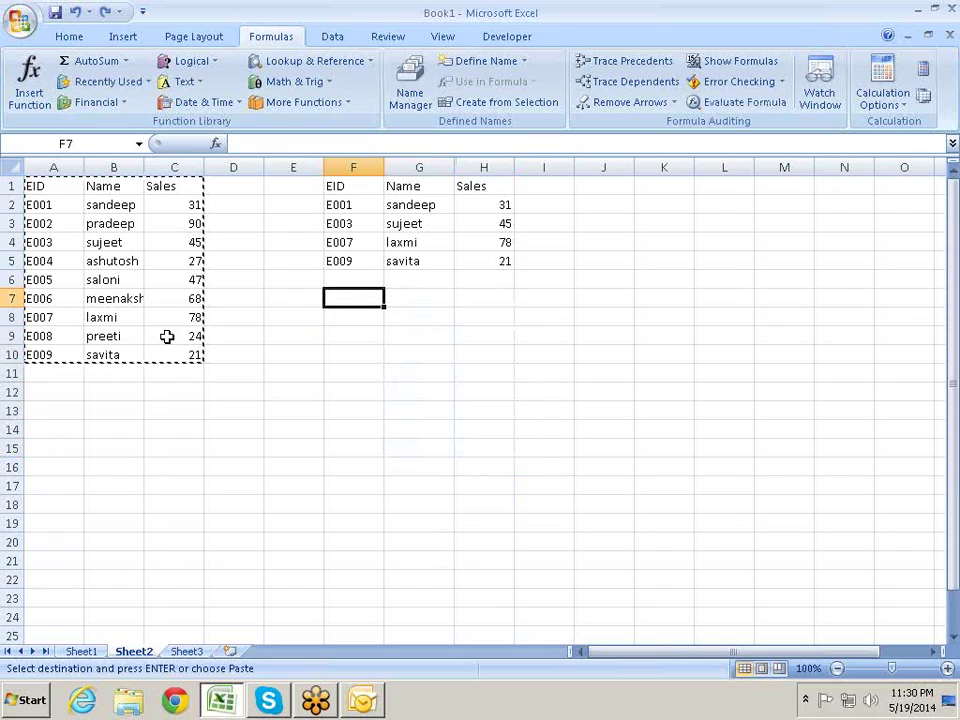
# Step: Paste the copied data transposed into F7:O9 and check the EID and Name rows
pyautogui.hotkey('ctrl', 'alt', 'v')
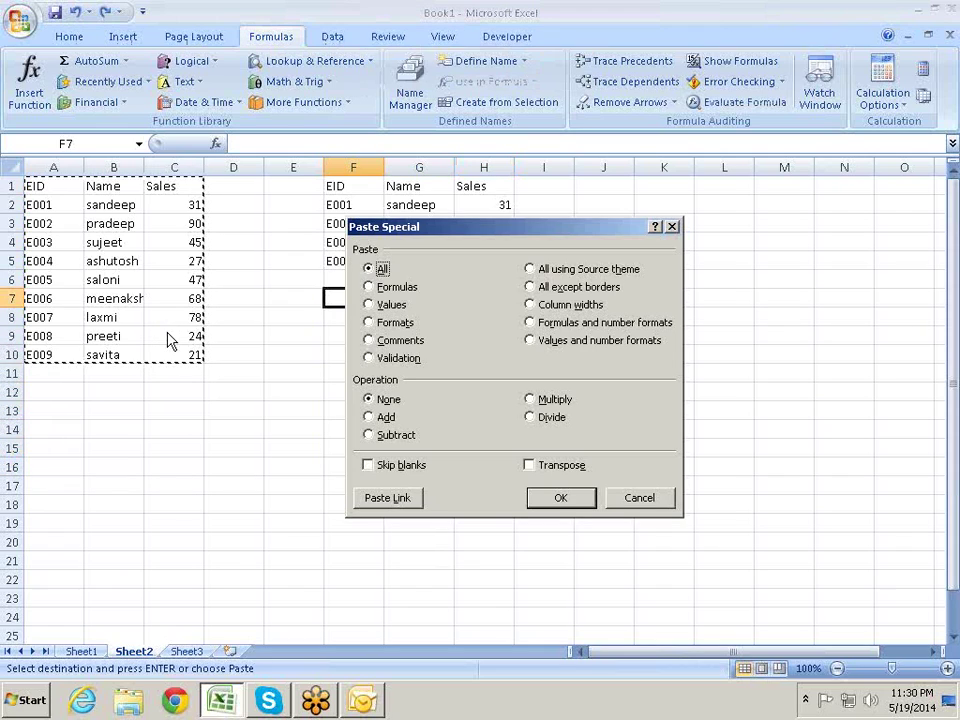
pyautogui.press('e')
pyautogui.press('Return')
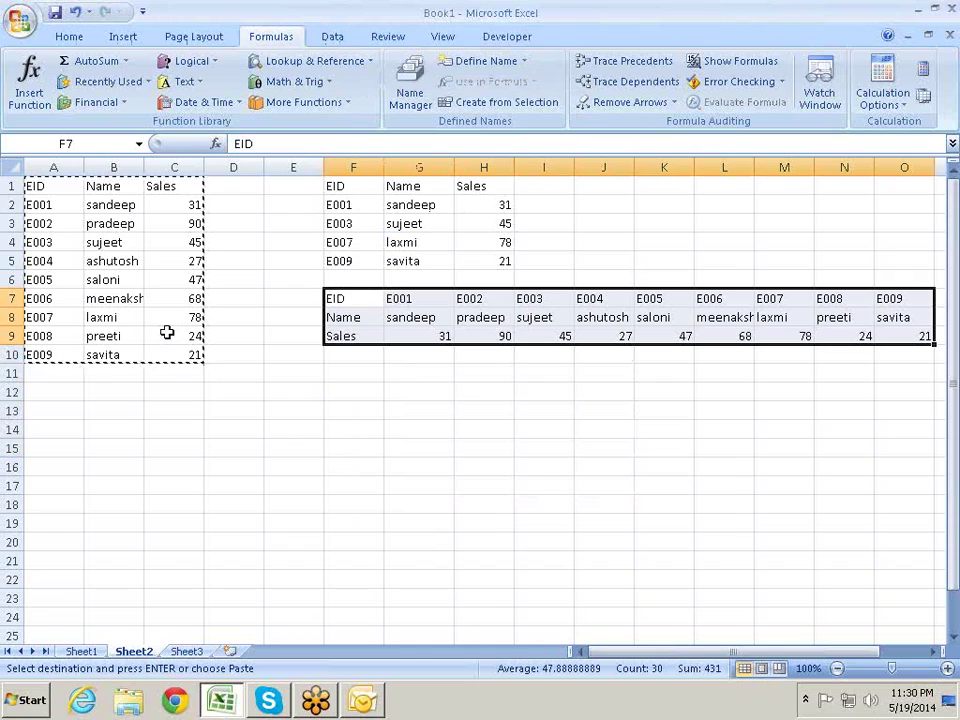
pyautogui.press('Down')
pyautogui.press('Up')
pyautogui.press('Escape')
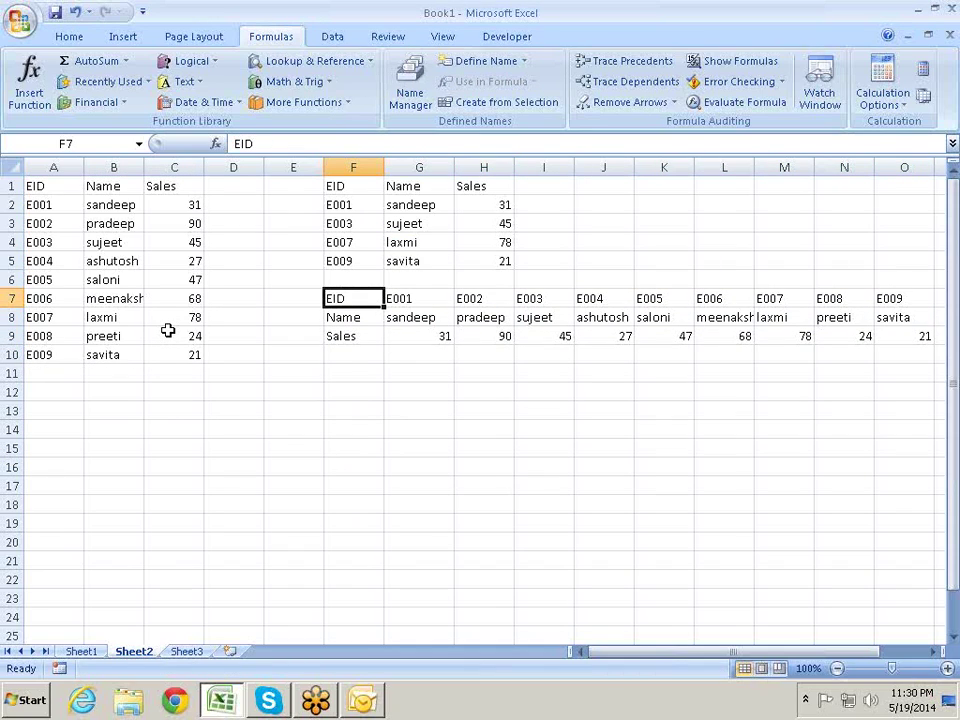
pyautogui.press('Right')
pyautogui.press('Right')
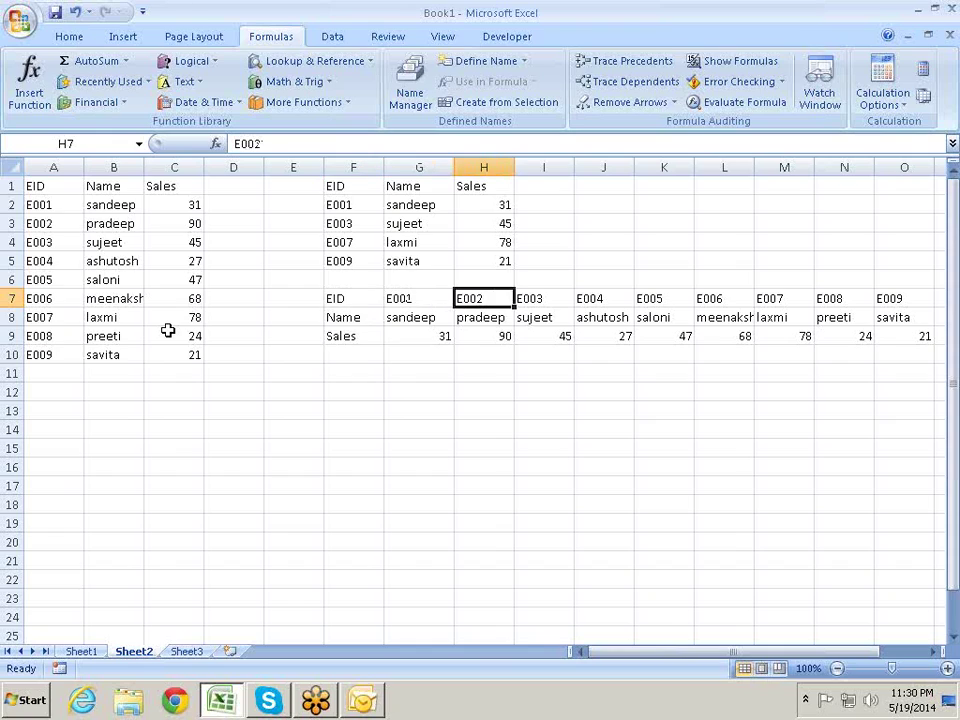
pyautogui.press('Right')
pyautogui.press('Right')
pyautogui.press('Right')
pyautogui.press('Right')
pyautogui.press('Right')
pyautogui.press('Down')
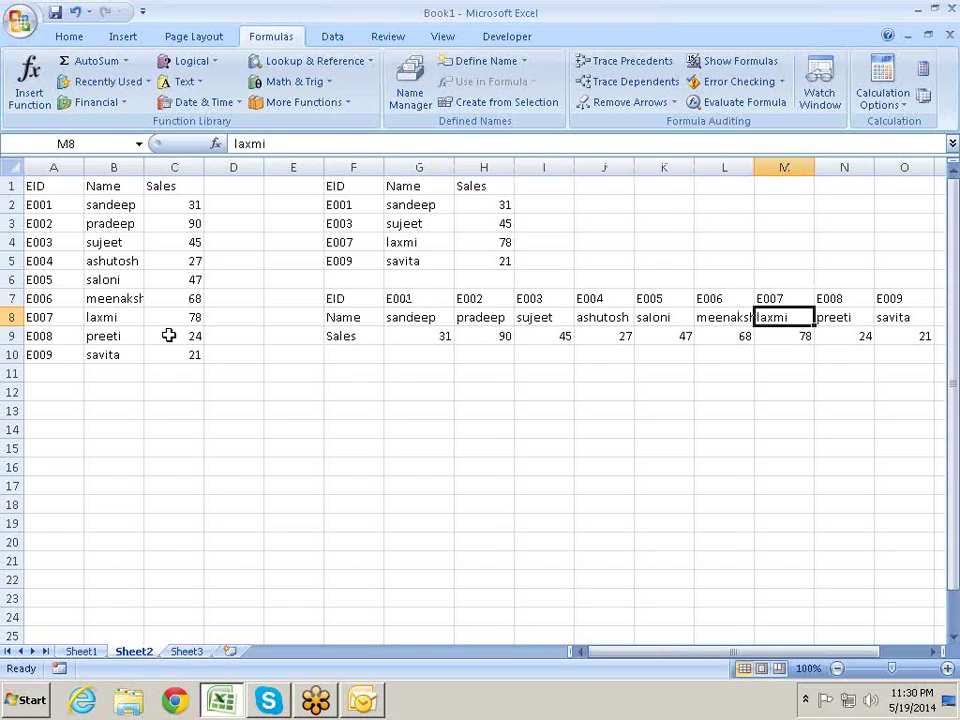
pyautogui.press('Left')
pyautogui.press('Left')
pyautogui.press('Left')
pyautogui.press('Left')
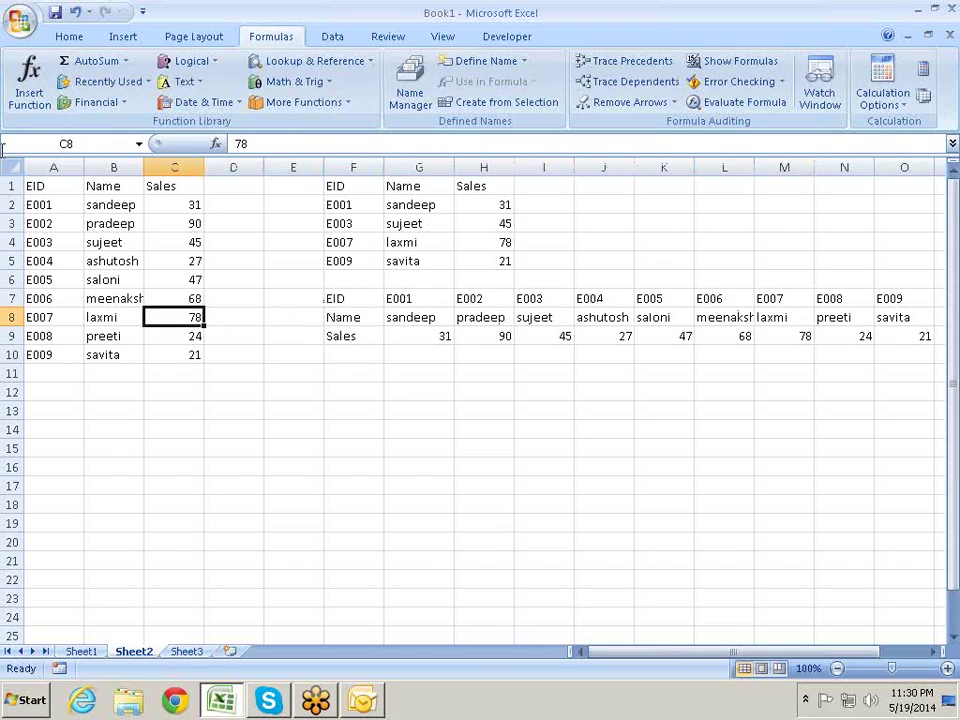
# Step: Copy the F1:H5 lookup block and paste it at A13
pyautogui.moveTo(366, 186)
pyautogui.mouseDown()
pyautogui.moveTo(503, 205)
pyautogui.moveTo(500, 263)
pyautogui.mouseUp()
pyautogui.hotkey('ctrl', 'c')
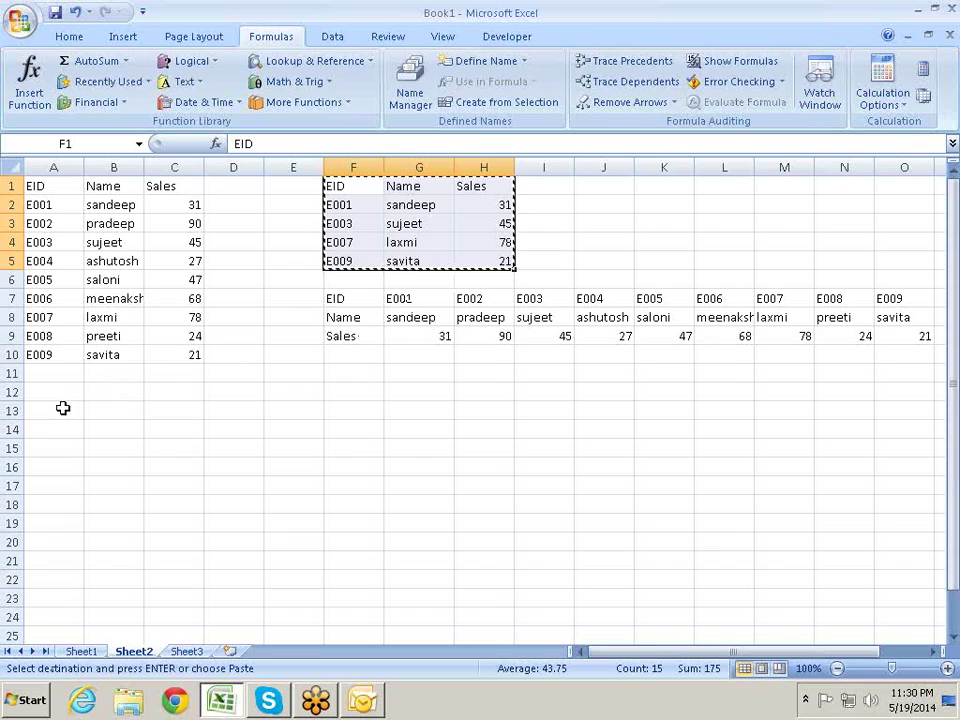
pyautogui.click(62, 408)
pyautogui.press('Return')
# Step: Clear the #N/A values in B14:C17, keeping EIDs E001, E003, E007, E009
pyautogui.click(273, 498)
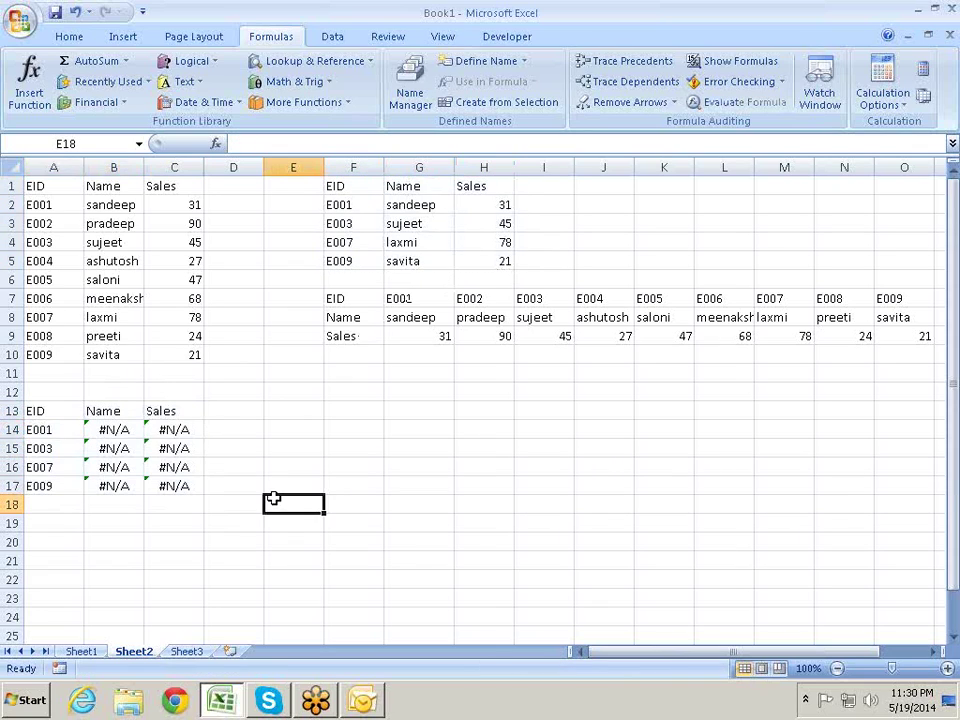
pyautogui.moveTo(120, 430); pyautogui.dragTo(188, 484)
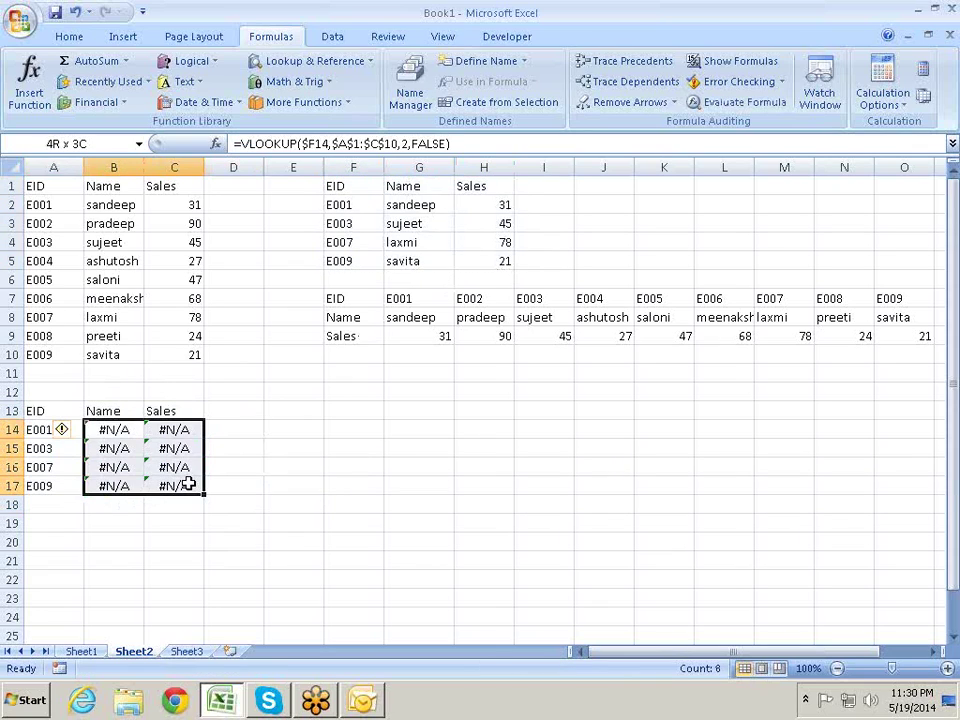
pyautogui.press('Delete')
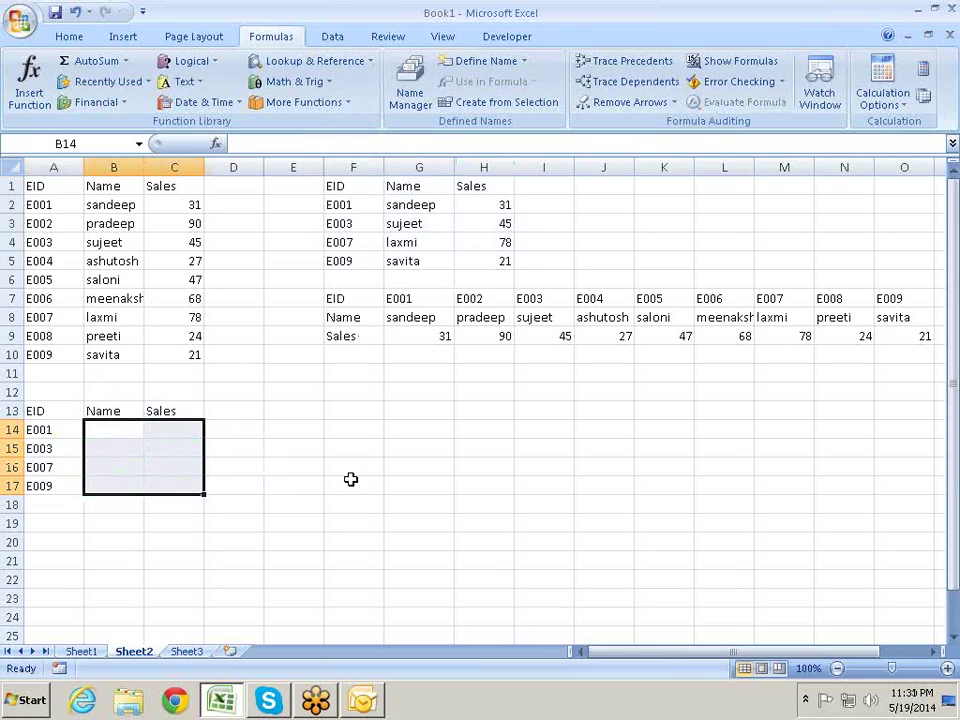
pyautogui.click(351, 479)
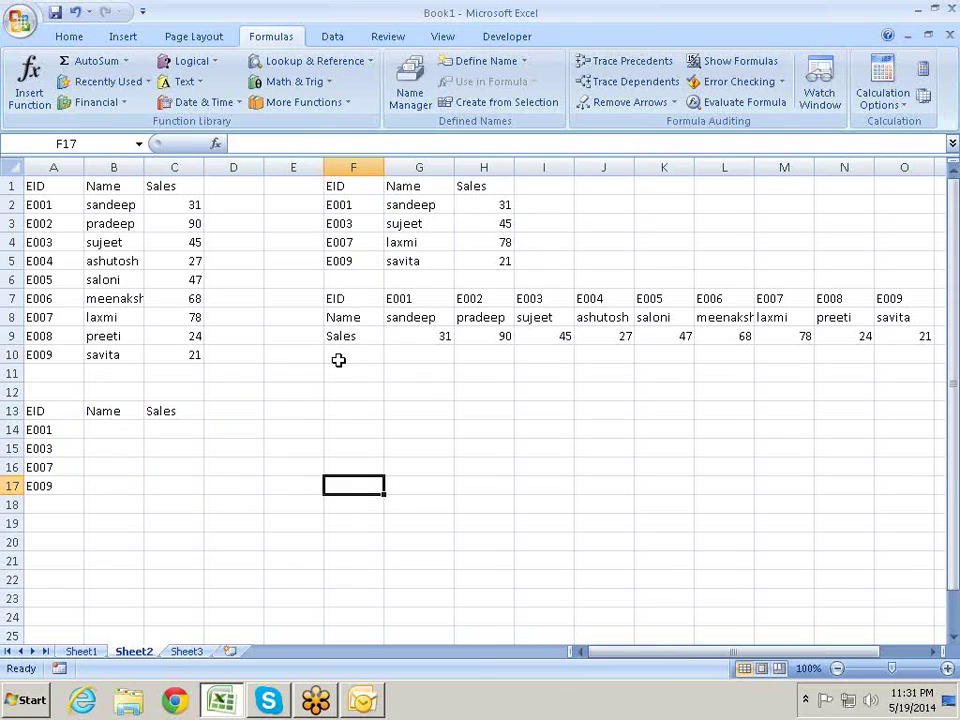
pyautogui.click(112, 427)
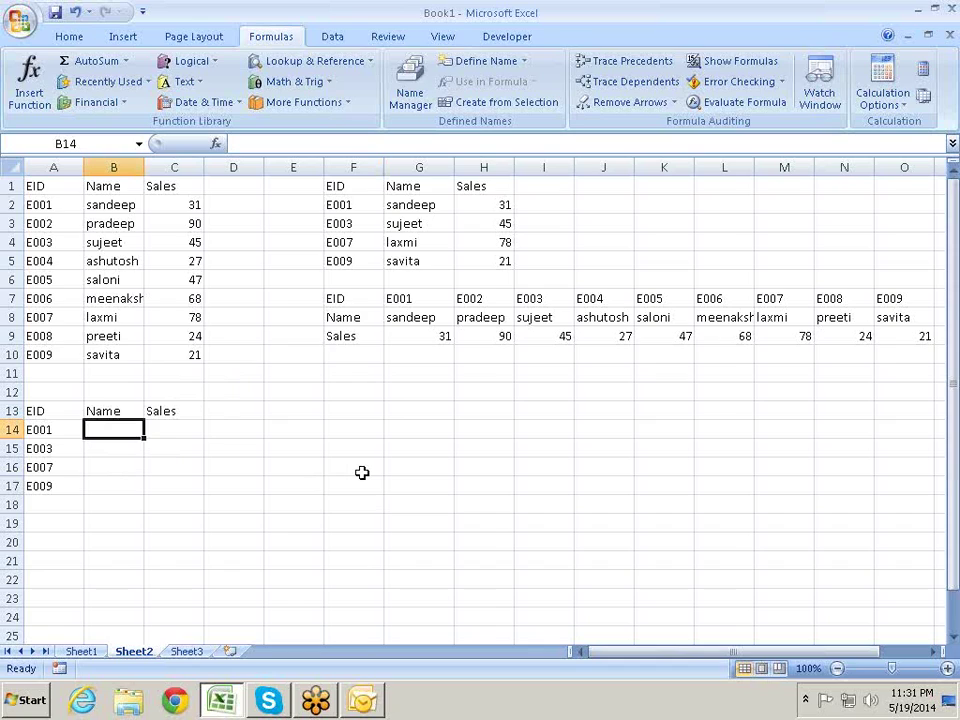
# Step: Start an HLOOKUP in B14 with A14 as the lookup value
pyautogui.write('=vl')
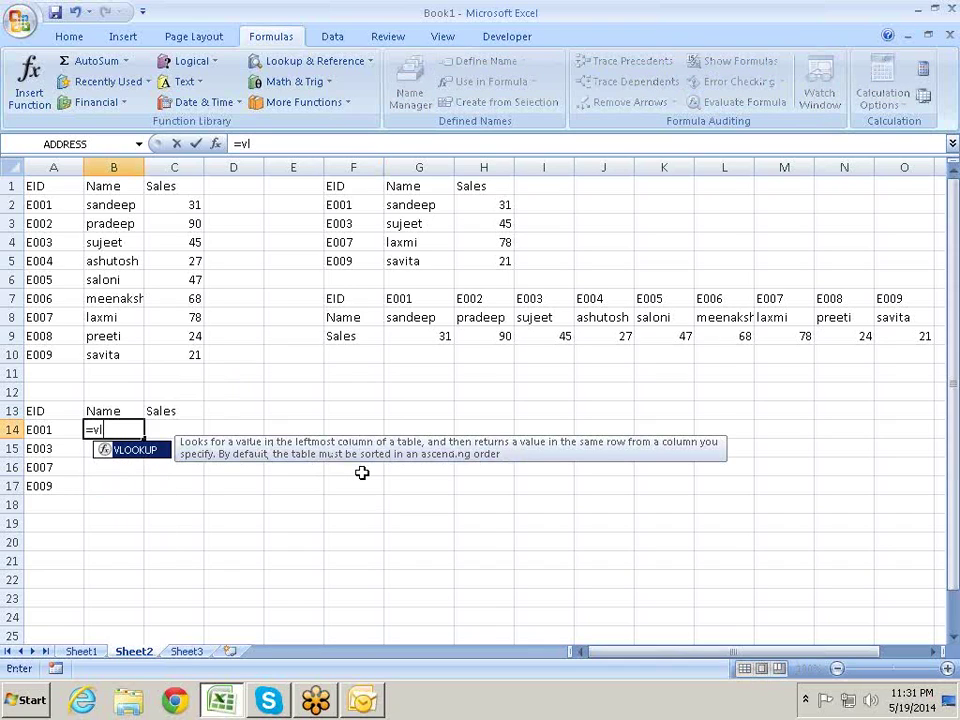
pyautogui.press('BackSpace')
pyautogui.press('BackSpace')
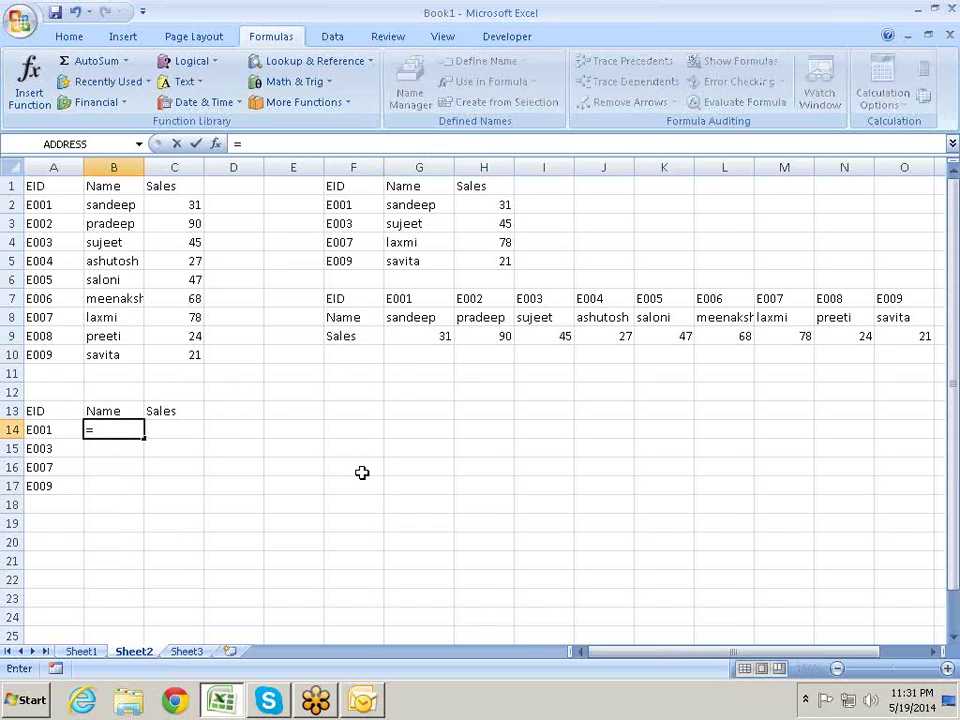
pyautogui.write('ih')
pyautogui.write('h')
pyautogui.write(';l')
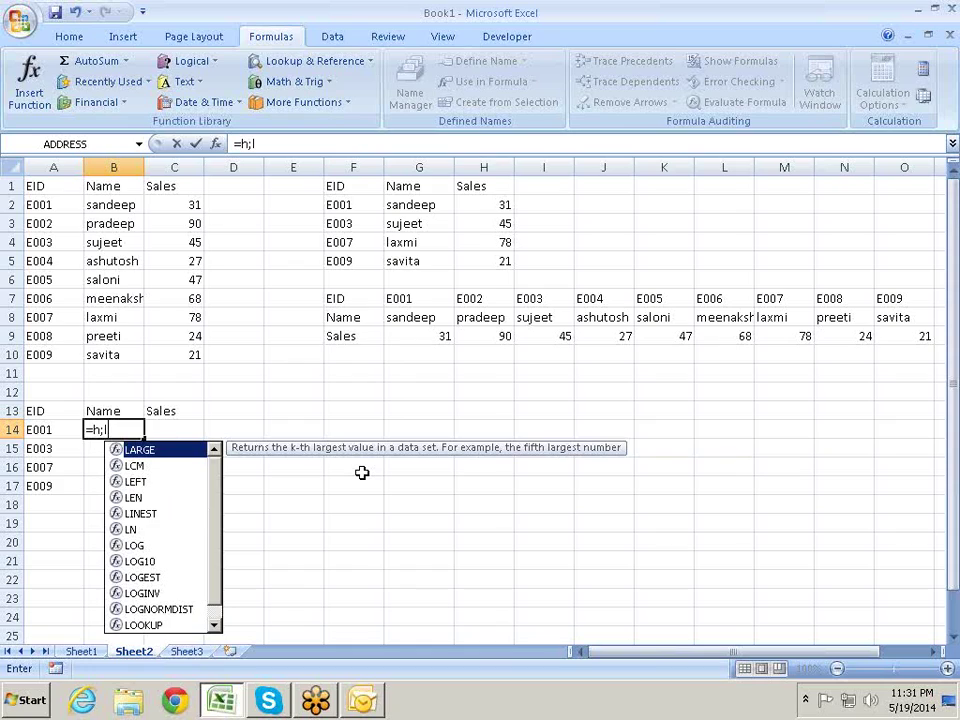
pyautogui.press('BackSpace')
pyautogui.press('BackSpace')
pyautogui.write('l')
pyautogui.press('Tab')
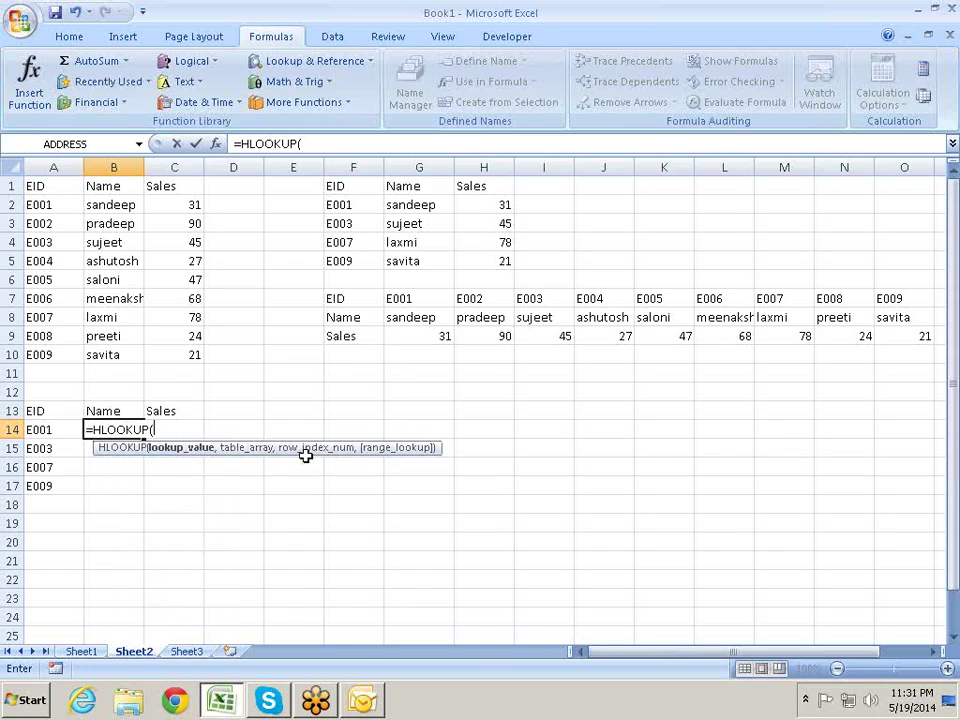
pyautogui.click(57, 435)
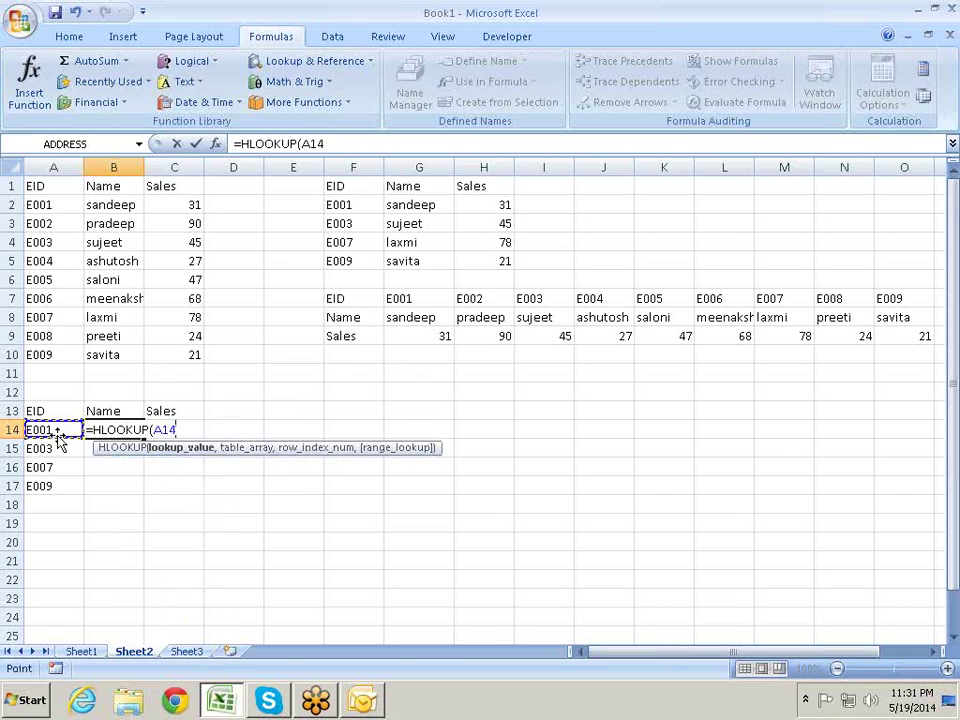
pyautogui.write(',')
# Step: Give it table F7:O9, row 2 and FALSE so B14 returns E001's name
pyautogui.moveTo(358, 301); pyautogui.dragTo(540, 336)
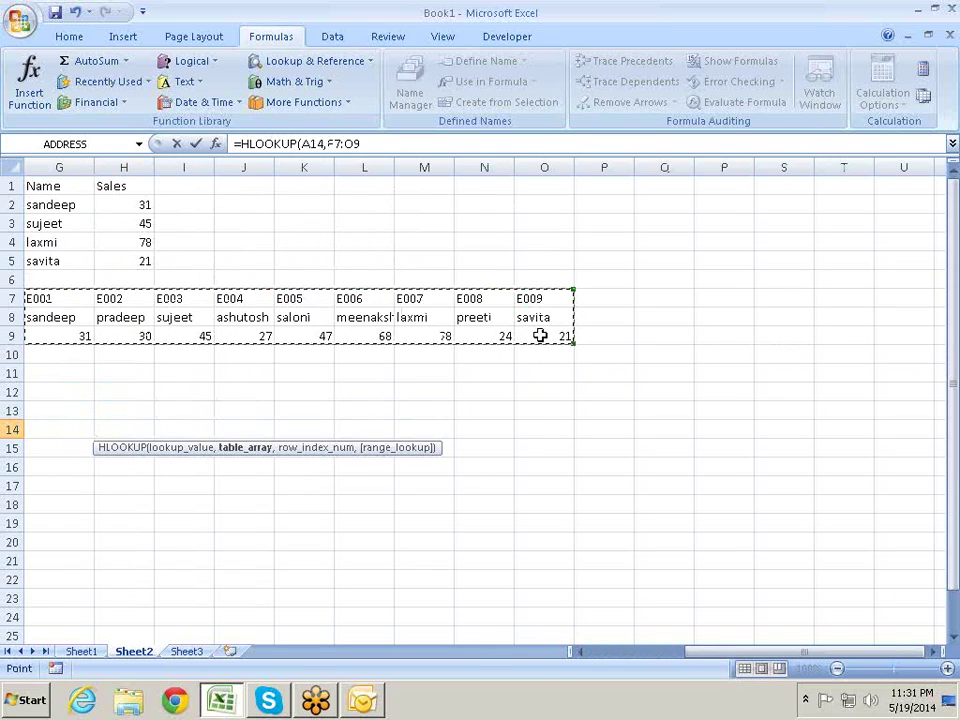
pyautogui.write(',')
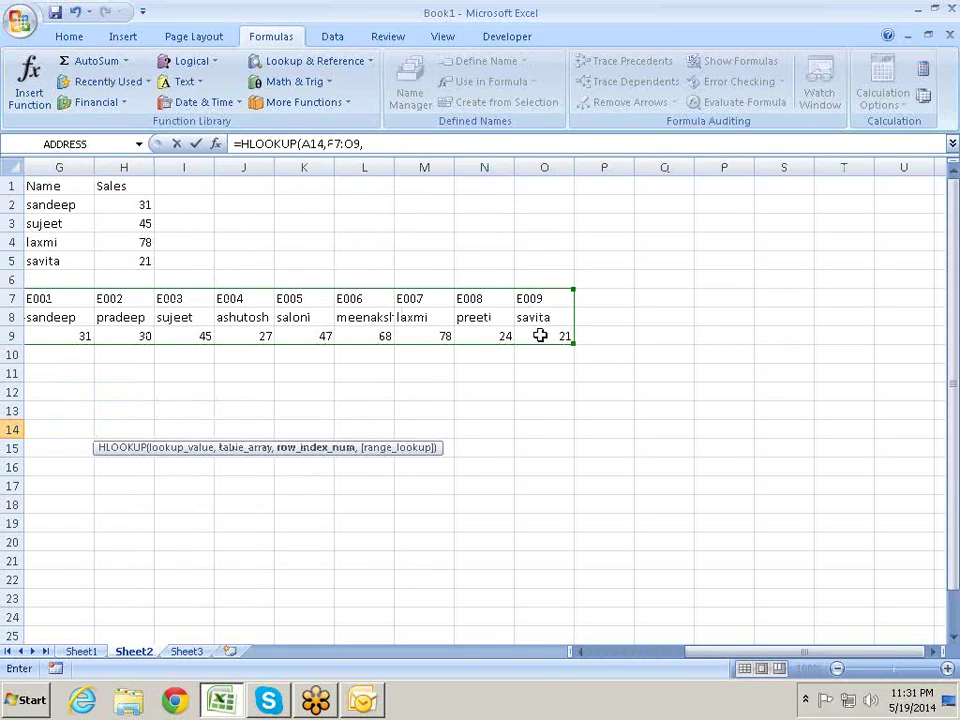
pyautogui.moveTo(745, 655); pyautogui.dragTo(594, 658)
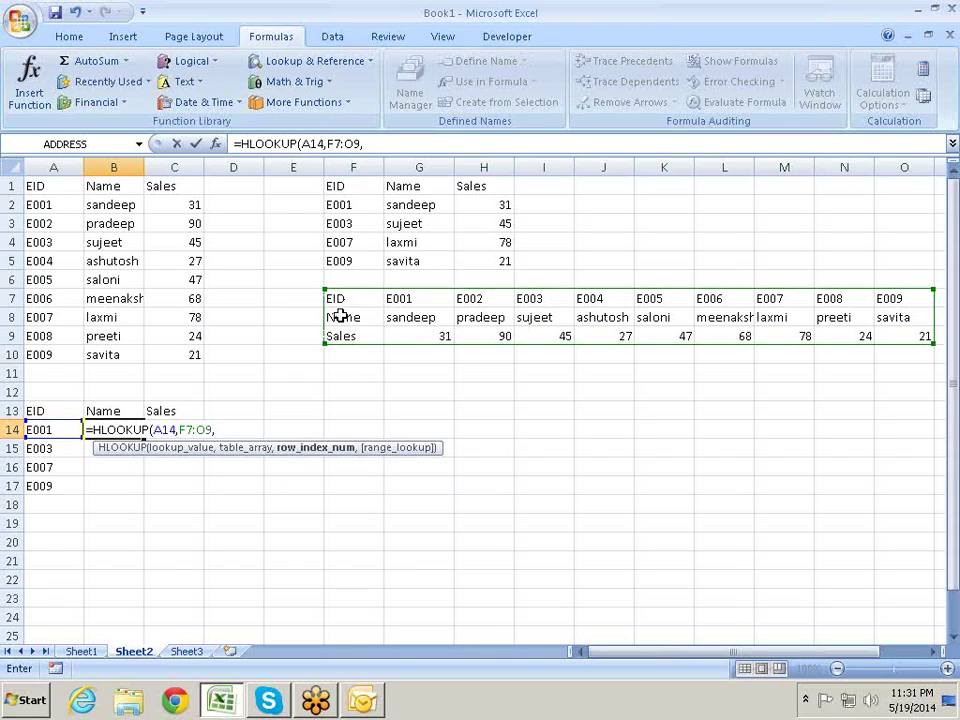
pyautogui.write('2')
pyautogui.write(',')
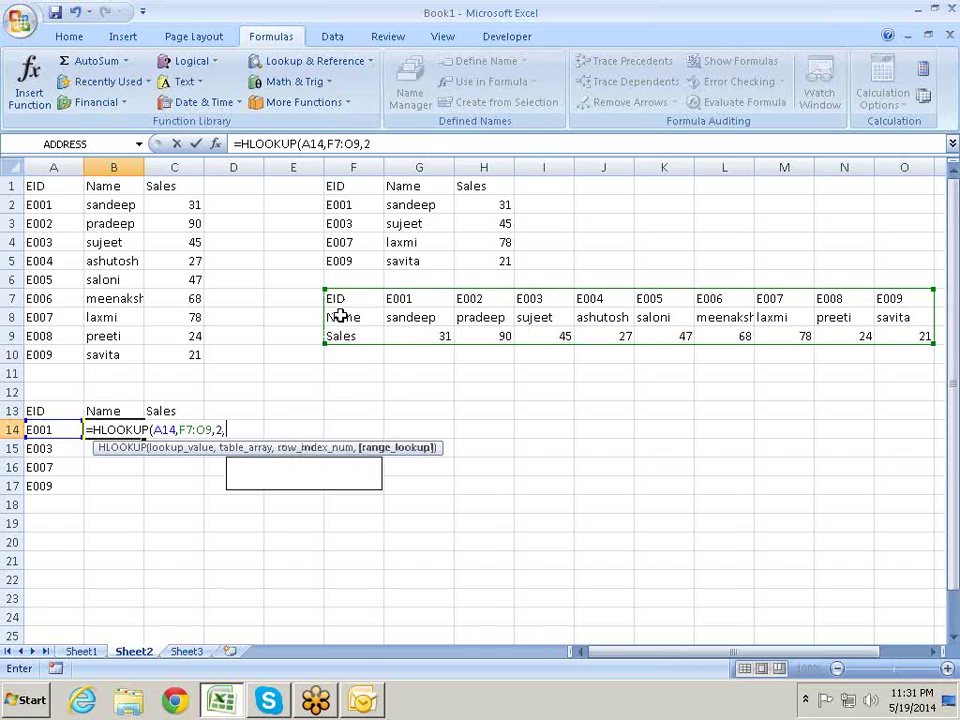
pyautogui.press('Down')
pyautogui.press('Tab')
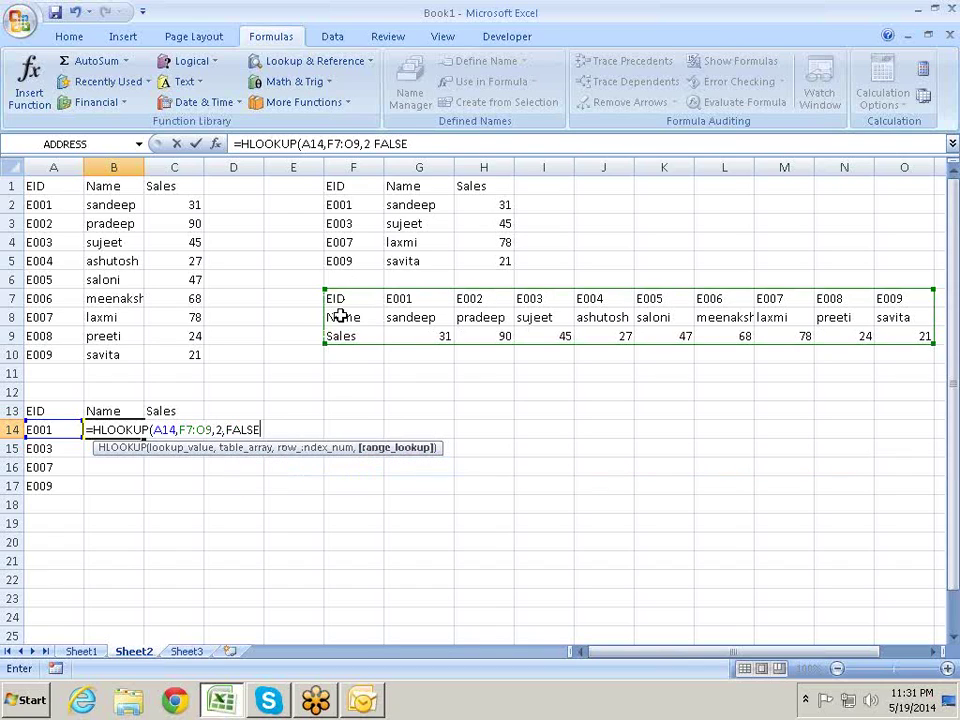
pyautogui.press('Return')
pyautogui.press('Up')
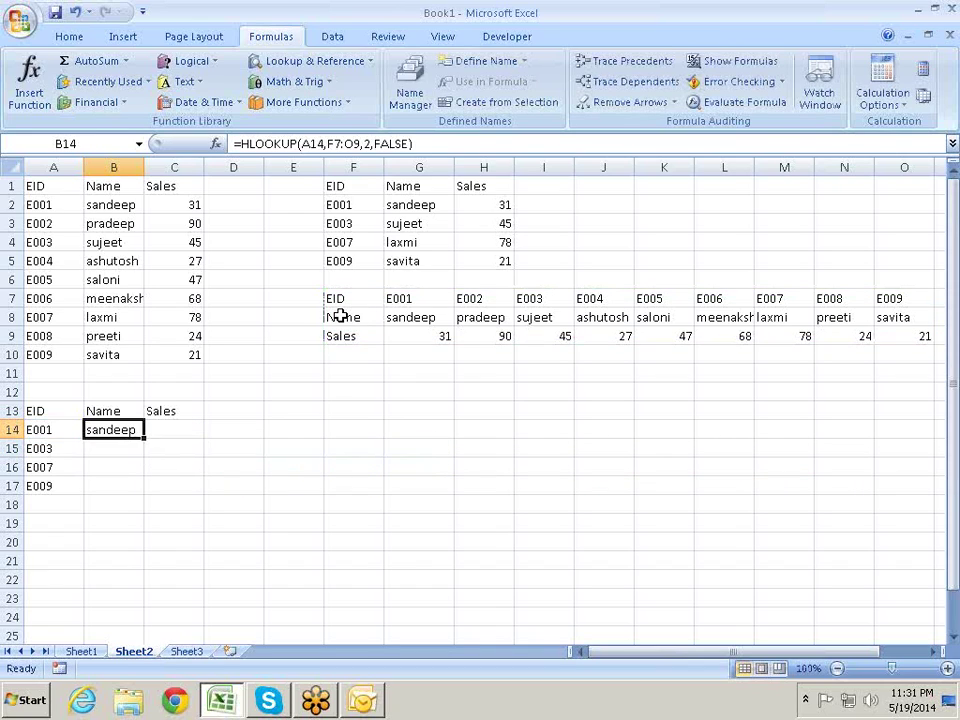
# Step: Anchor B14's references as $A14 and $F$7:$O$9
pyautogui.press('F2')
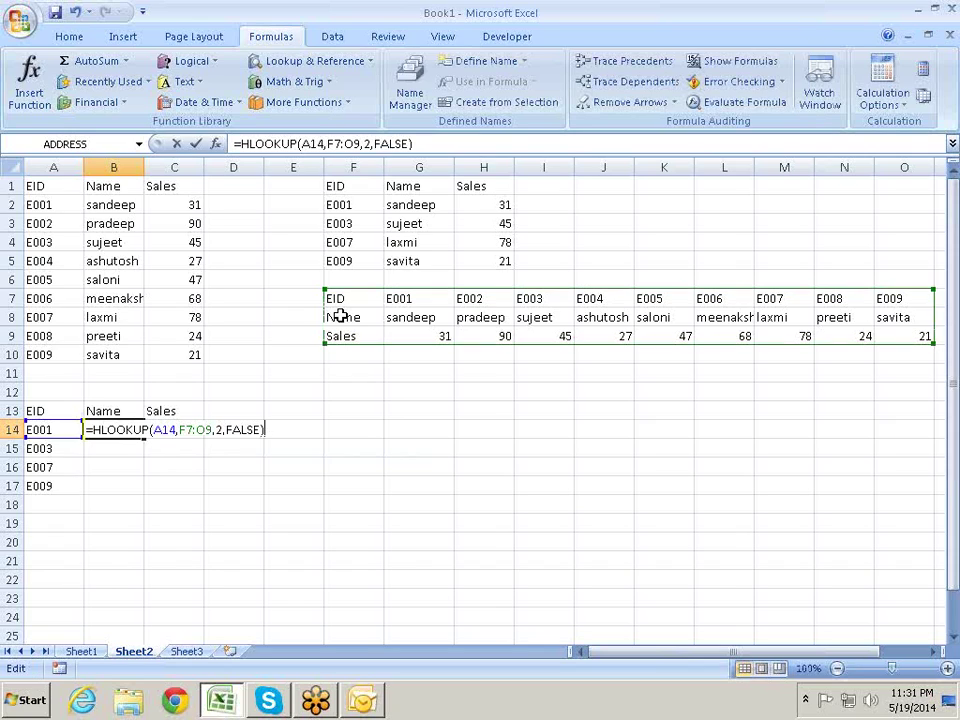
pyautogui.click(157, 429)
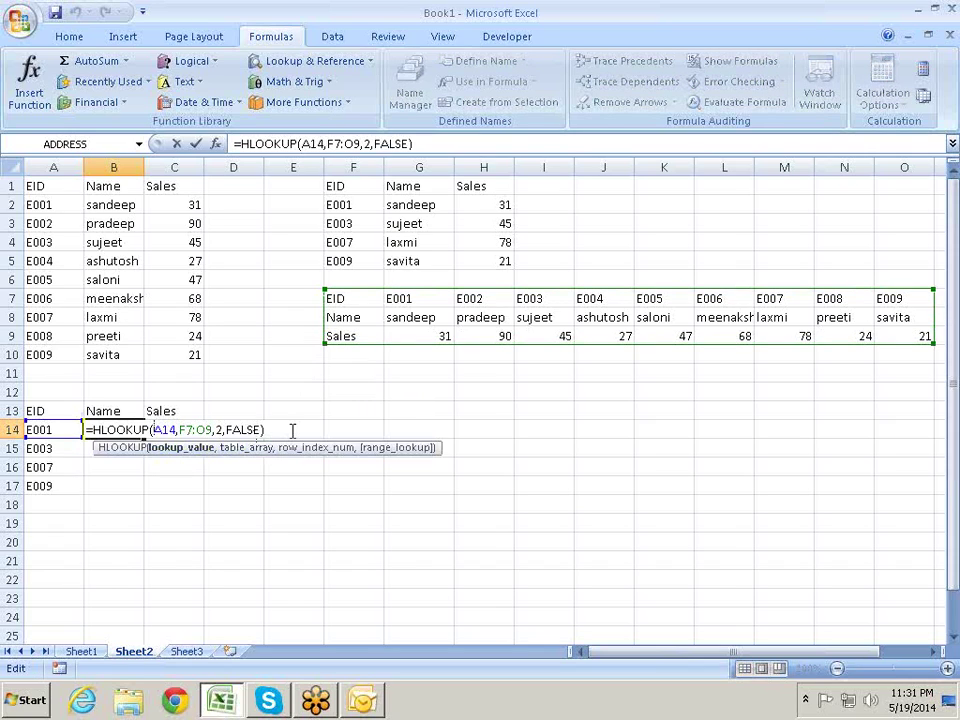
pyautogui.write('$')
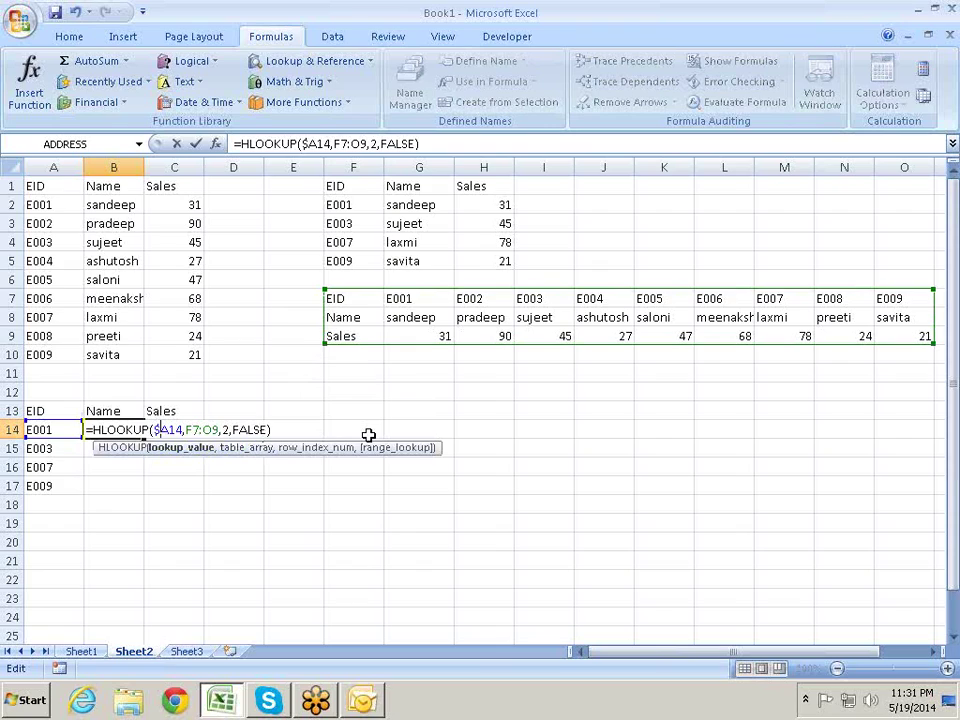
pyautogui.press('Right')
pyautogui.press('Right')
pyautogui.press('Right')
pyautogui.hotkey('shift', 'Right')
pyautogui.hotkey('shift', 'Right')
pyautogui.hotkey('shift', 'Right')
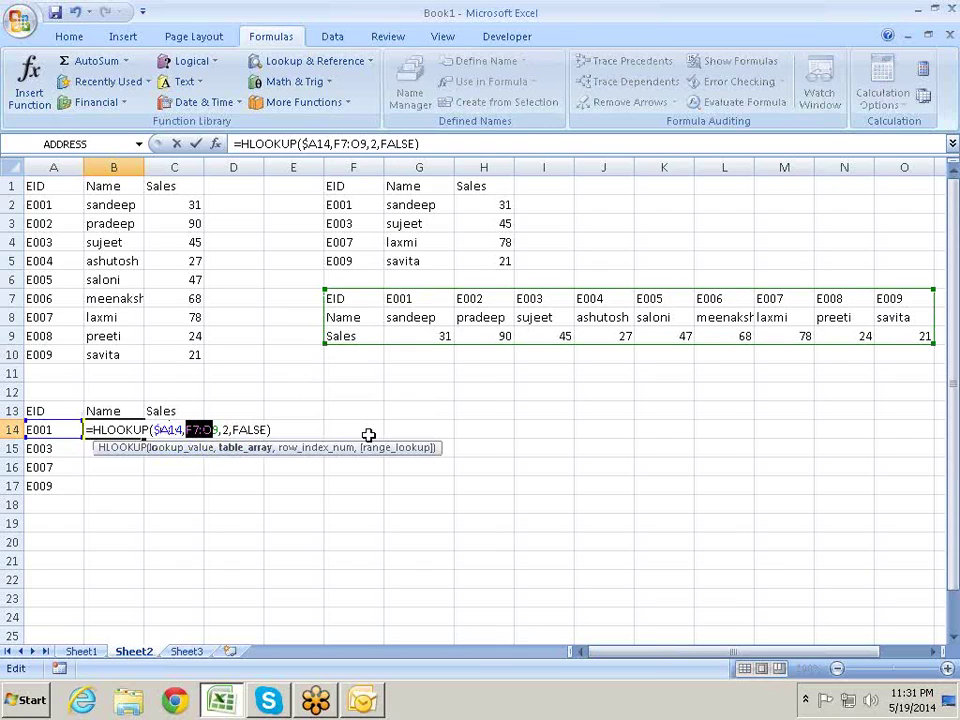
pyautogui.hotkey('shift', 'Right')
pyautogui.hotkey('shift', 'Right')
pyautogui.press('F4')
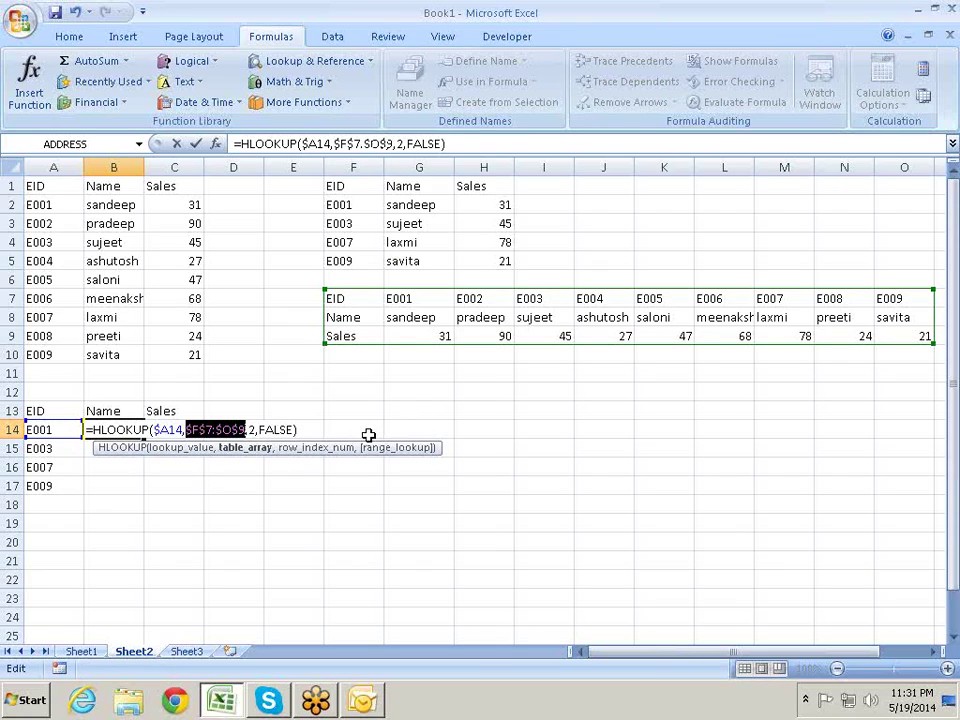
pyautogui.press('Return')
pyautogui.press('Up')
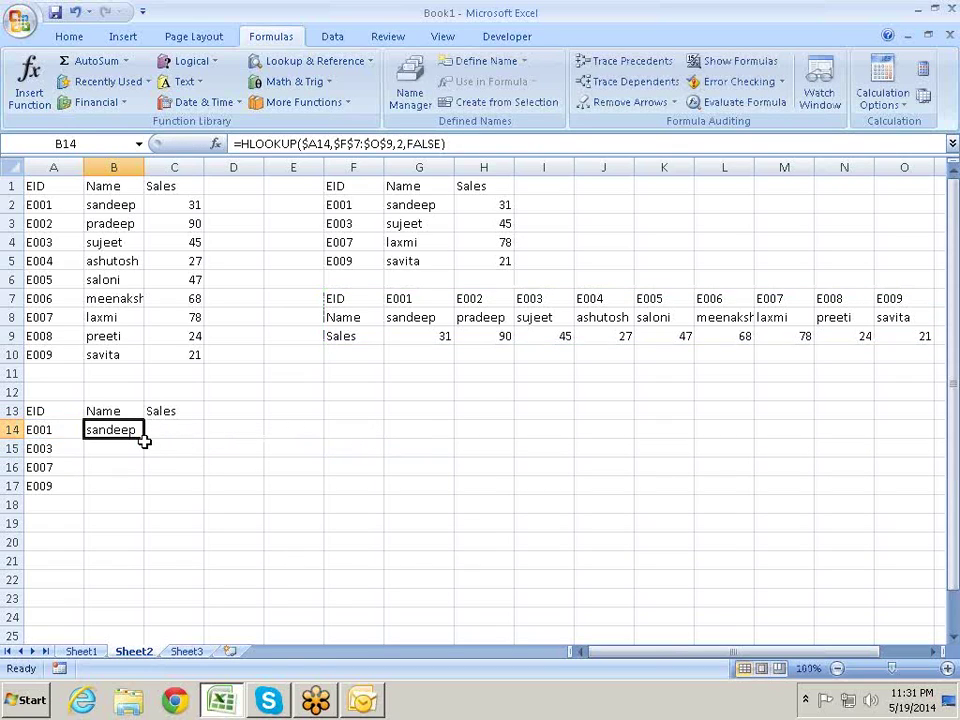
# Step: Copy B14's formula to C14 and change the row index to 3 for Sales
pyautogui.moveTo(145, 440); pyautogui.dragTo(192, 436)
pyautogui.doubleClick(191, 437)
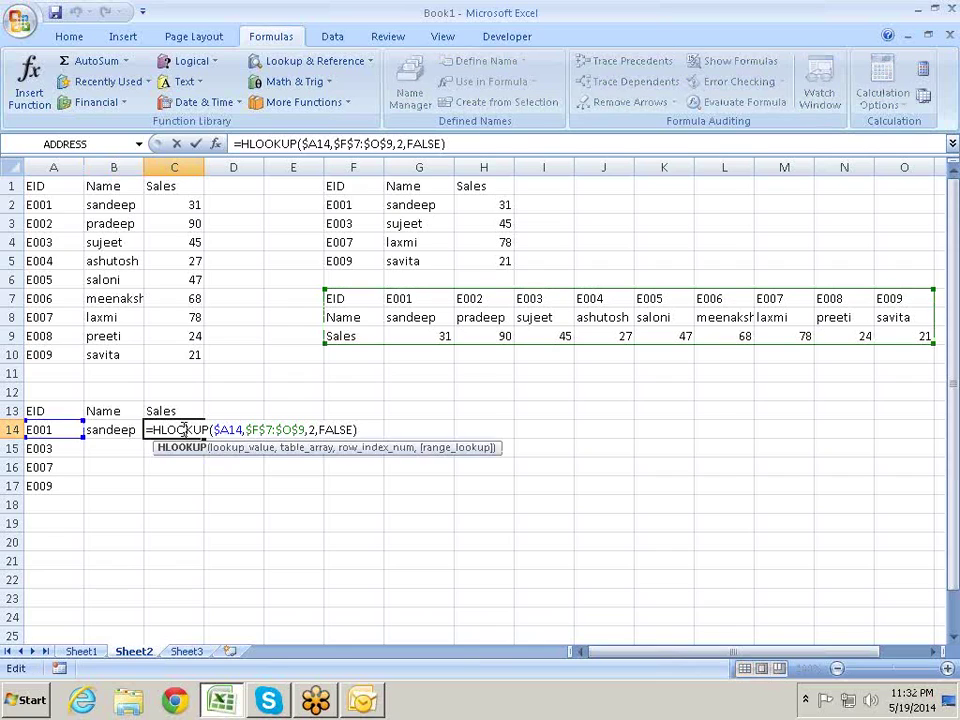
pyautogui.click(309, 429)
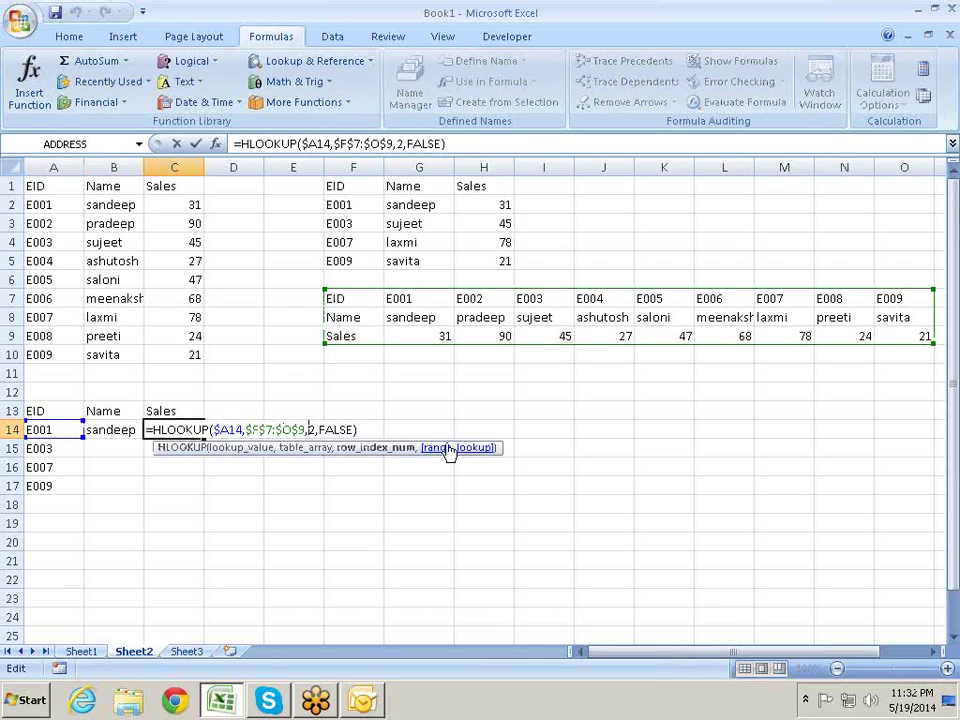
pyautogui.press('Delete')
pyautogui.write('3')
pyautogui.press('Return')
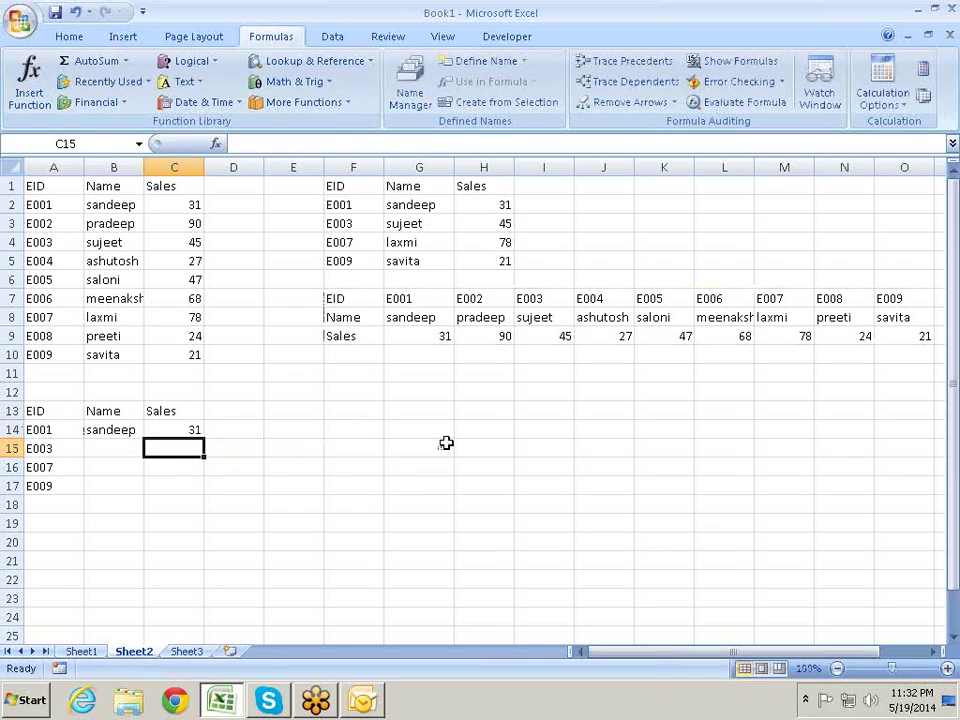
# Step: Fill B14:C14 down to row 17, giving sales 31, 45, 78 and 21
pyautogui.moveTo(122, 429)
pyautogui.mouseDown()
pyautogui.moveTo(169, 418)
pyautogui.moveTo(185, 429)
pyautogui.mouseUp()
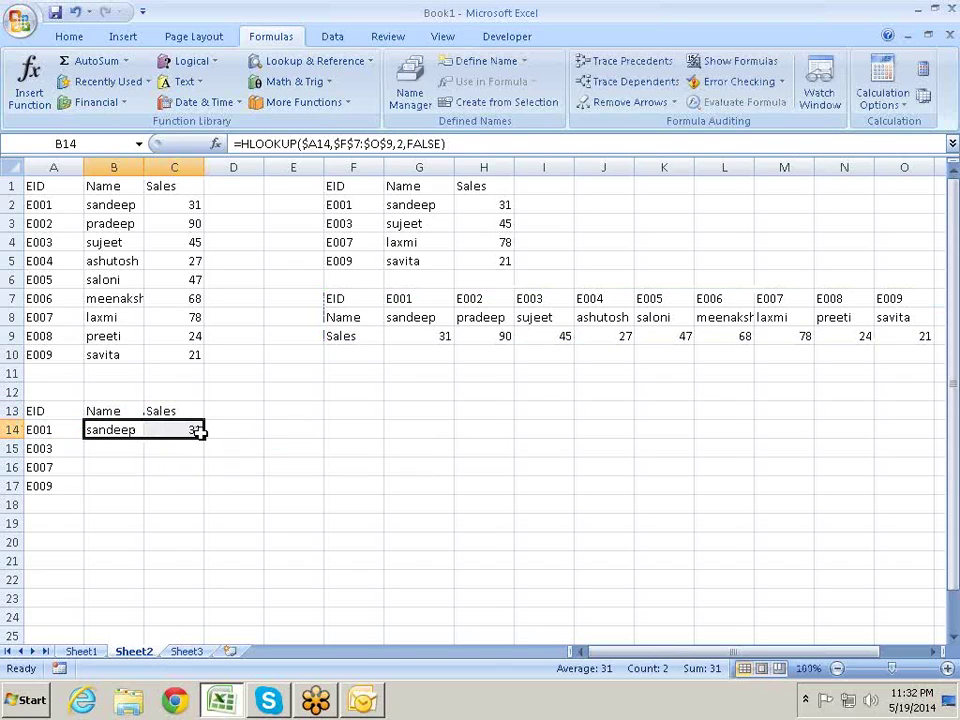
pyautogui.doubleClick(203, 438)
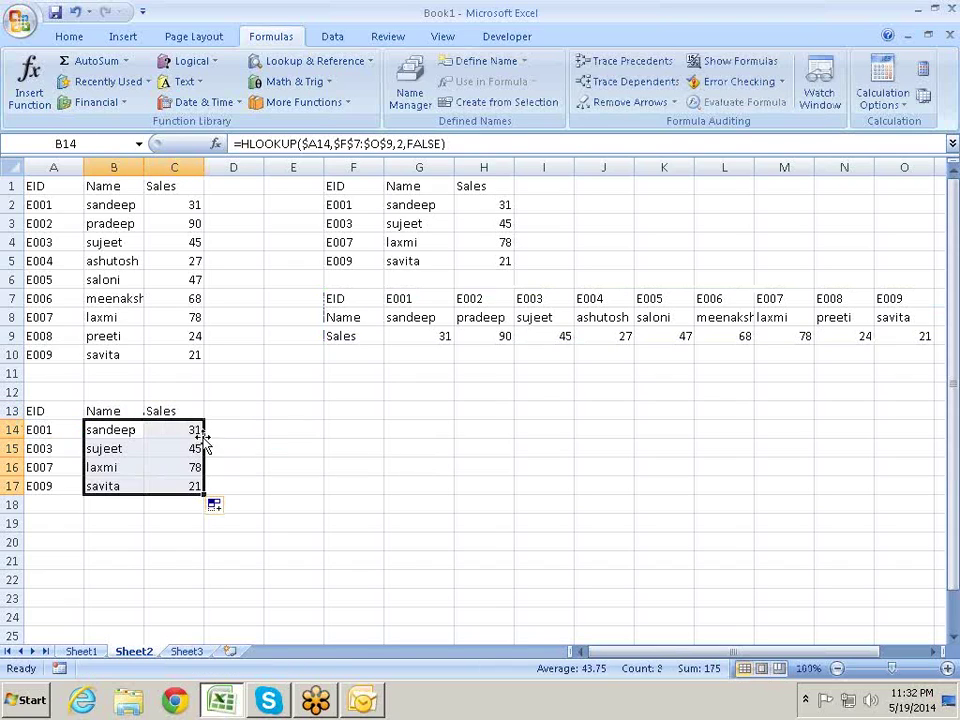
pyautogui.click(310, 452)
pyautogui.click(138, 430)
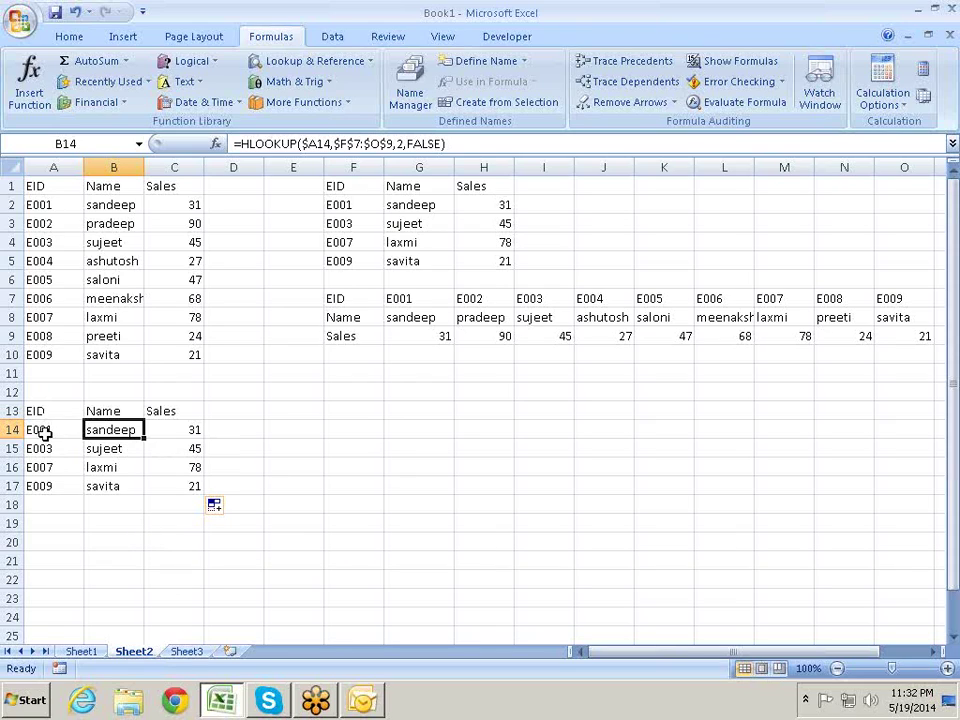
# Step: Make the EID values in A14:A17 bold, with the EID header included
pyautogui.moveTo(47, 429); pyautogui.dragTo(48, 493)
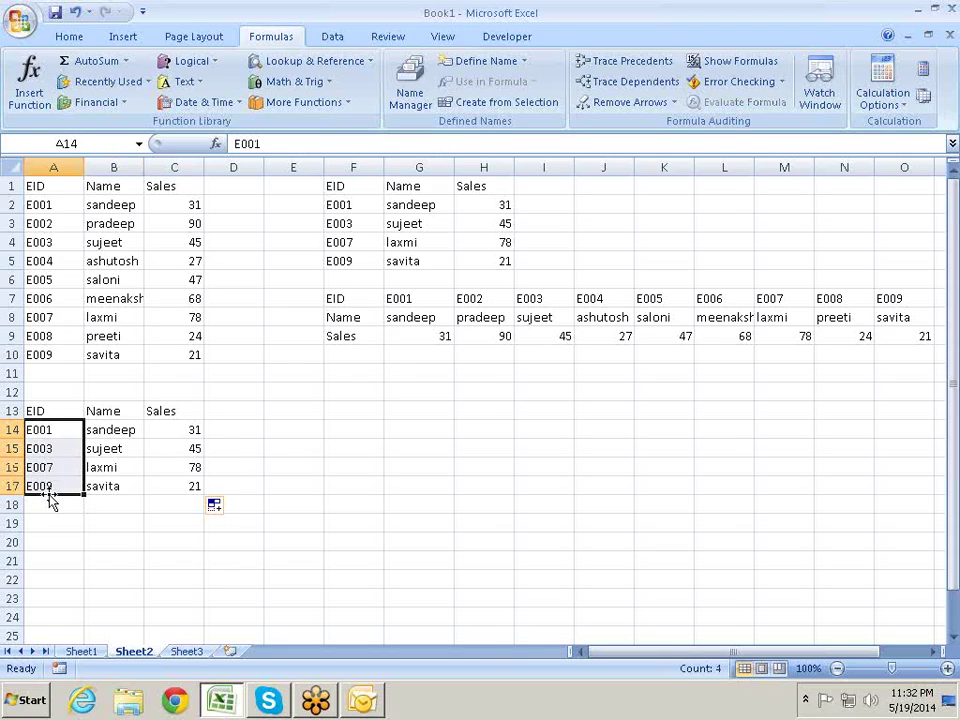
pyautogui.hotkey('ctrl', 'b')
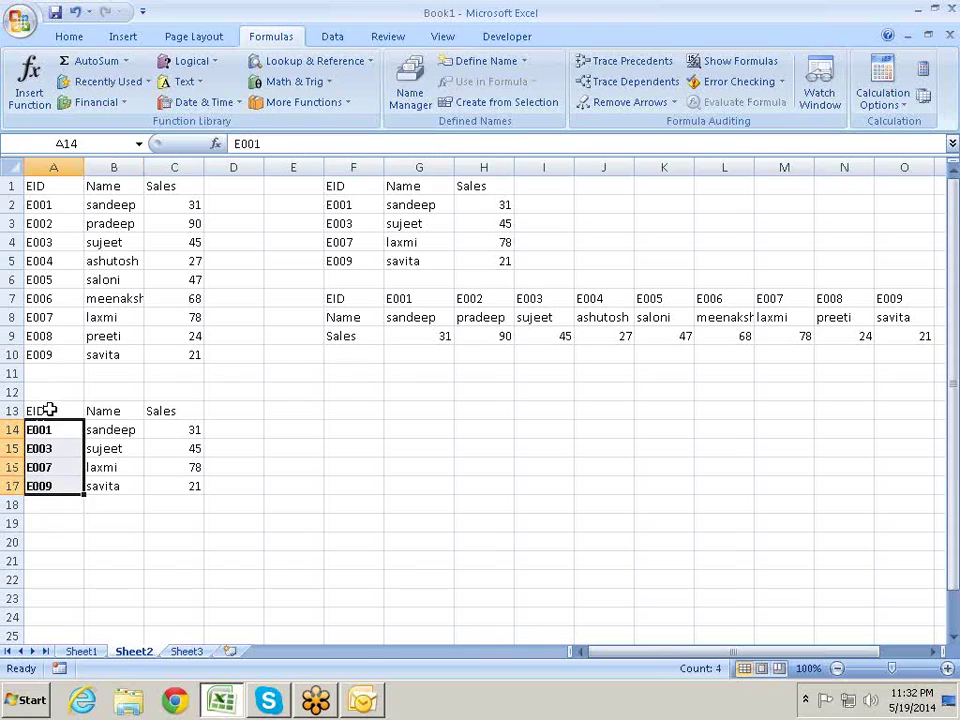
pyautogui.moveTo(47, 410); pyautogui.dragTo(52, 486)
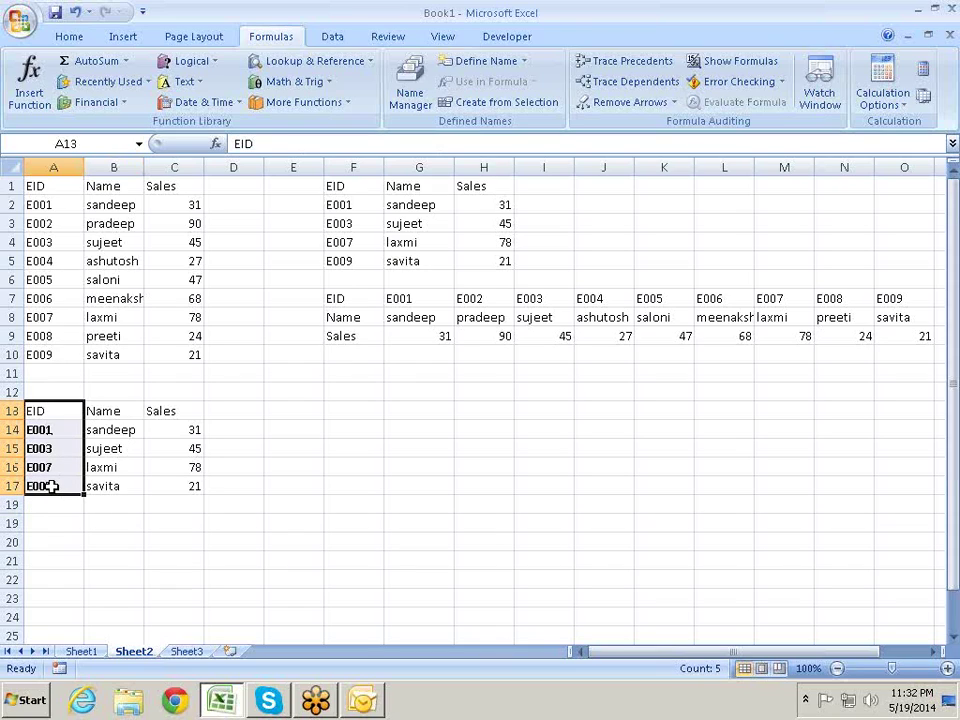
pyautogui.click(111, 581)
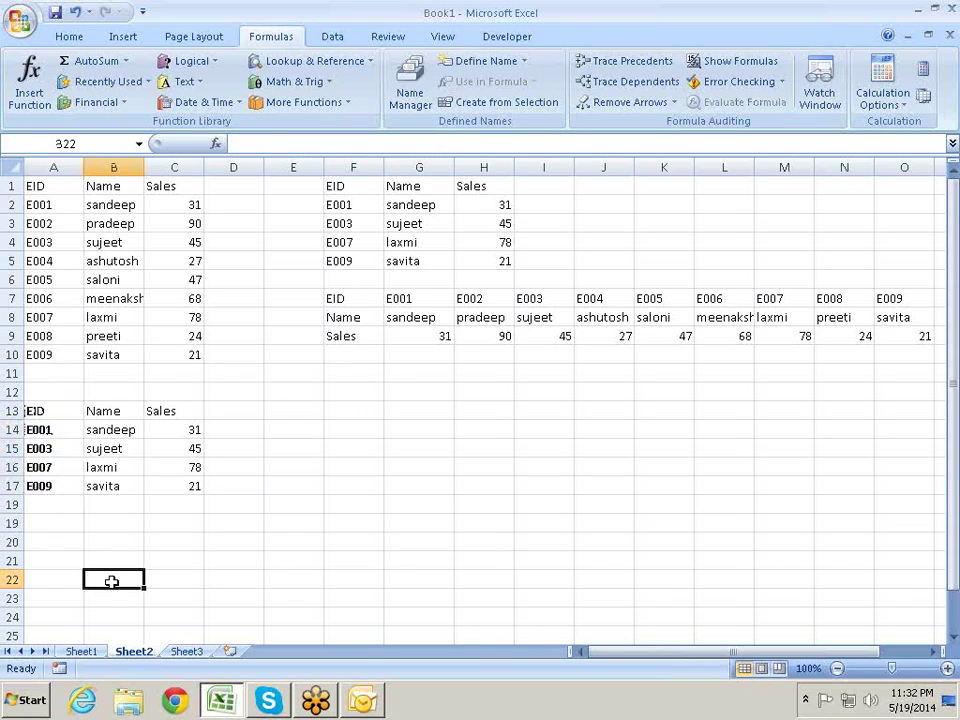
# Step: Check the HLOOKUP formula in cell B14 and confirm it unchanged
pyautogui.click(90, 430)
pyautogui.doubleClick(90, 430)
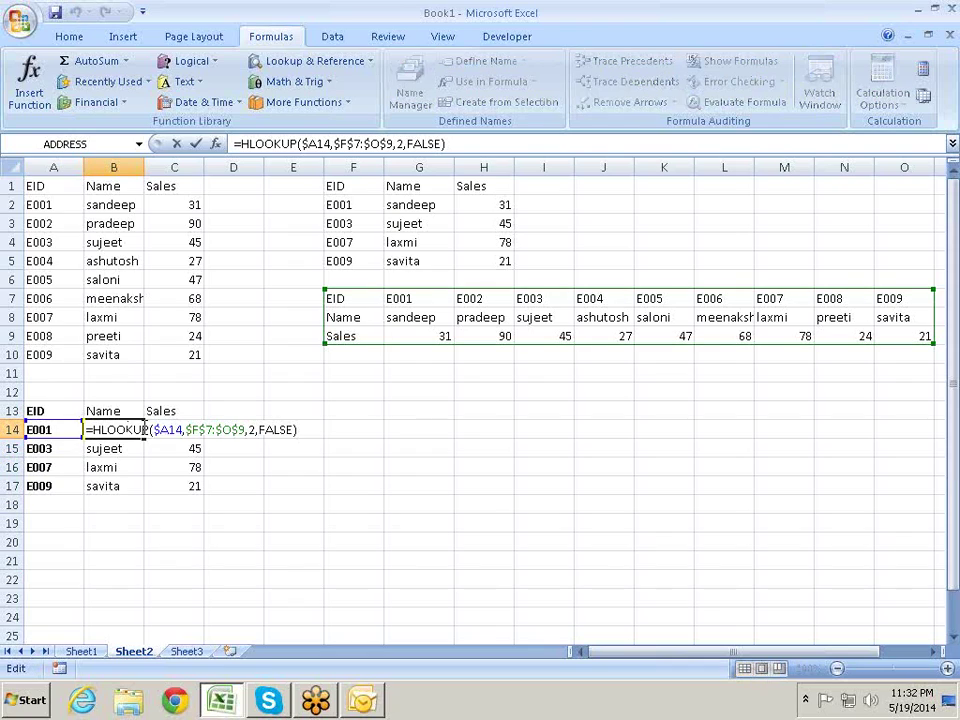
pyautogui.click(170, 429)
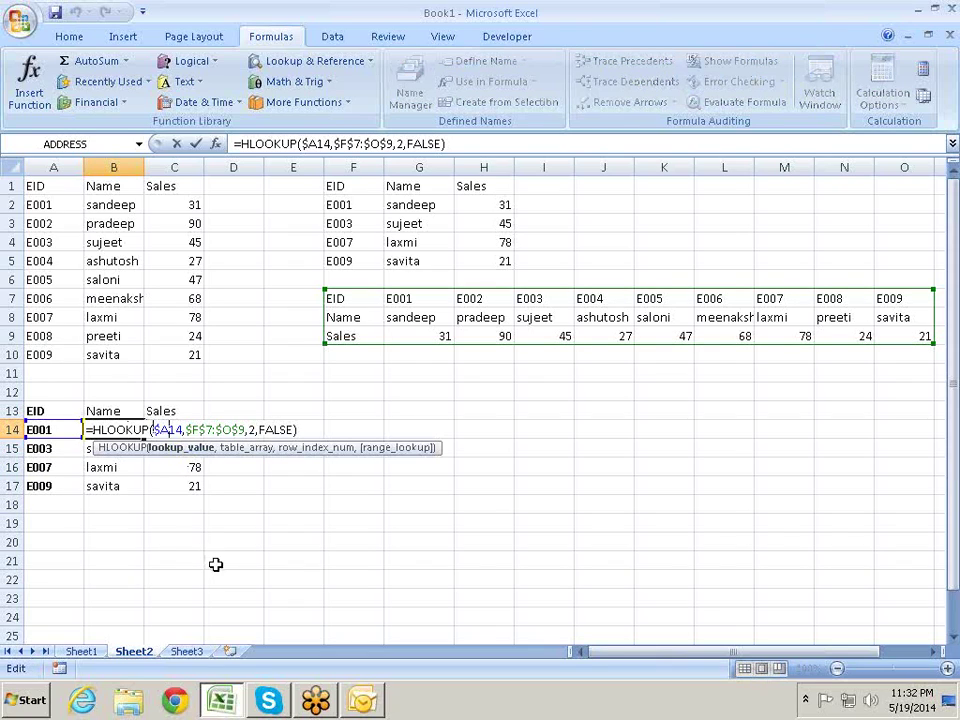
pyautogui.press('Return')
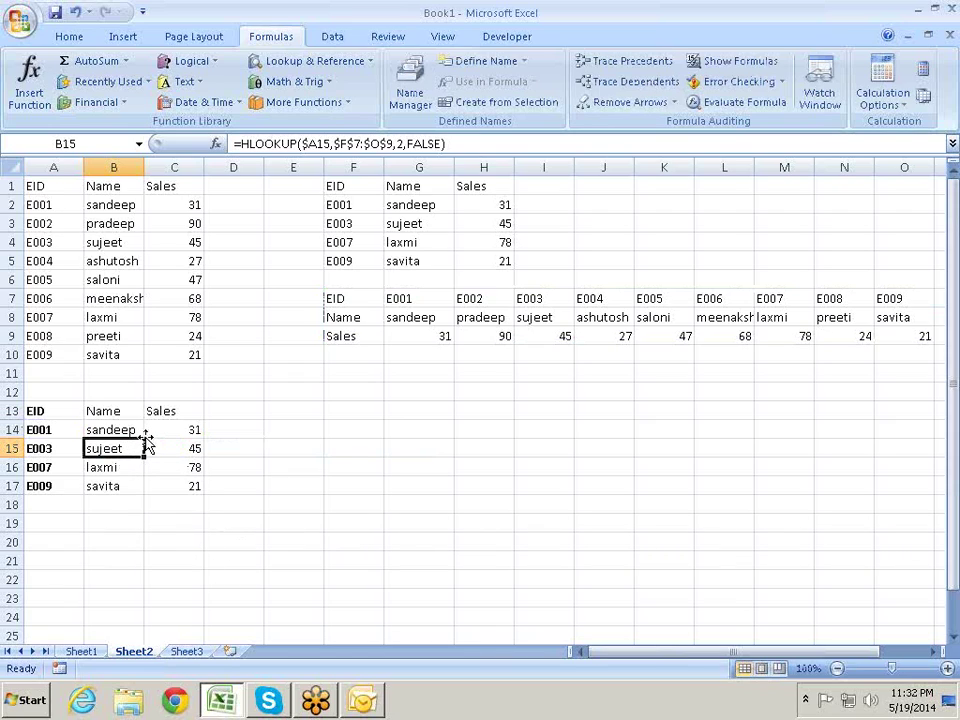
pyautogui.click(52, 165)
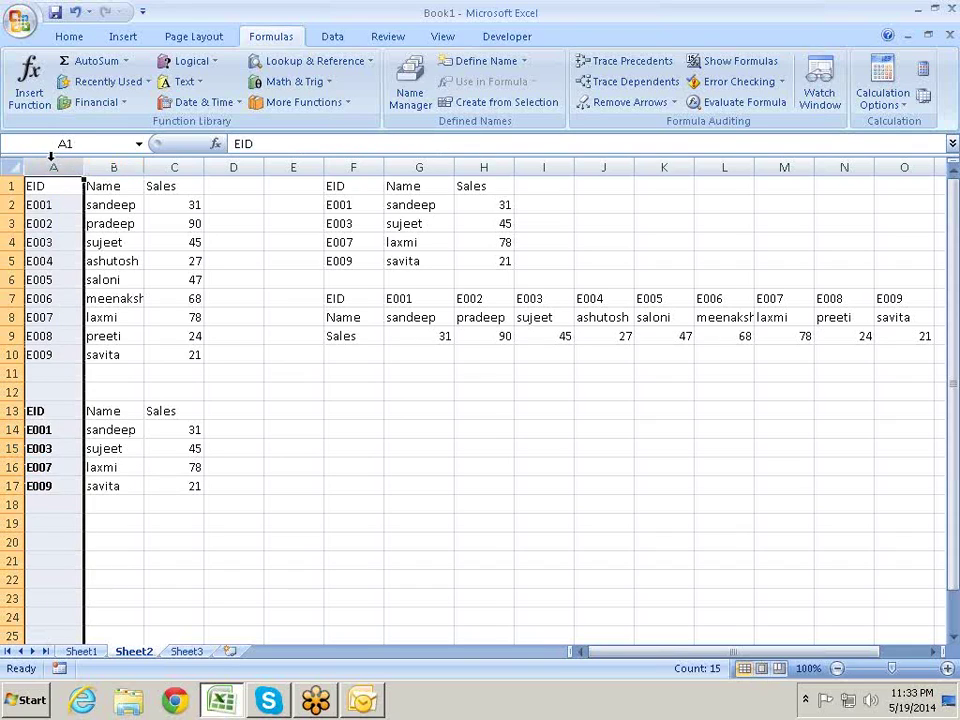
pyautogui.click(165, 155)
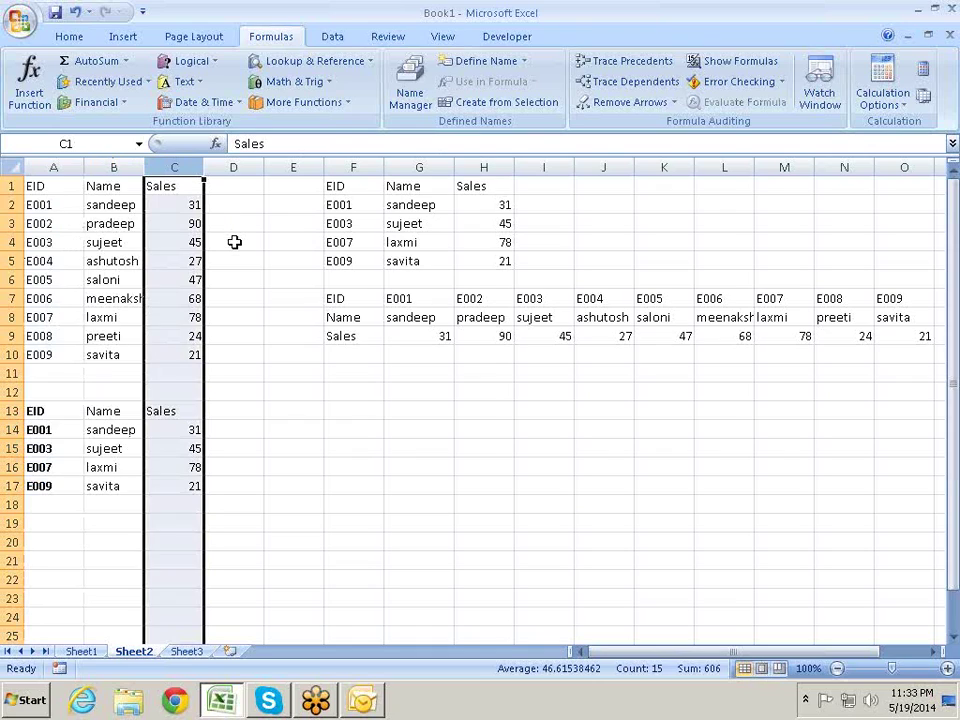
pyautogui.click(118, 200)
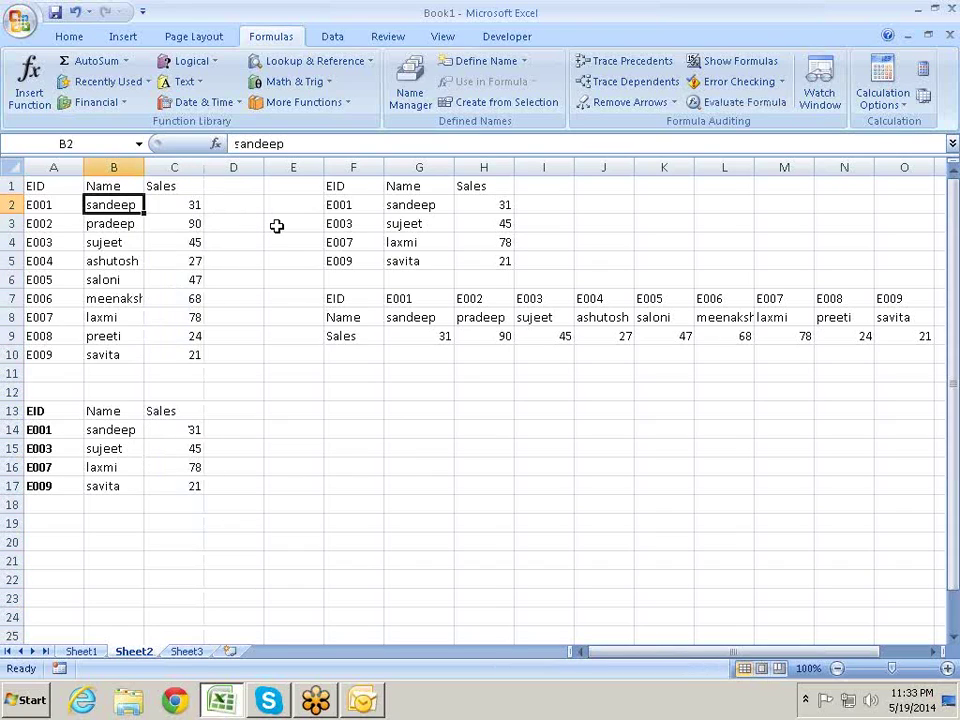
pyautogui.rightClick(178, 170)
pyautogui.click(240, 272)
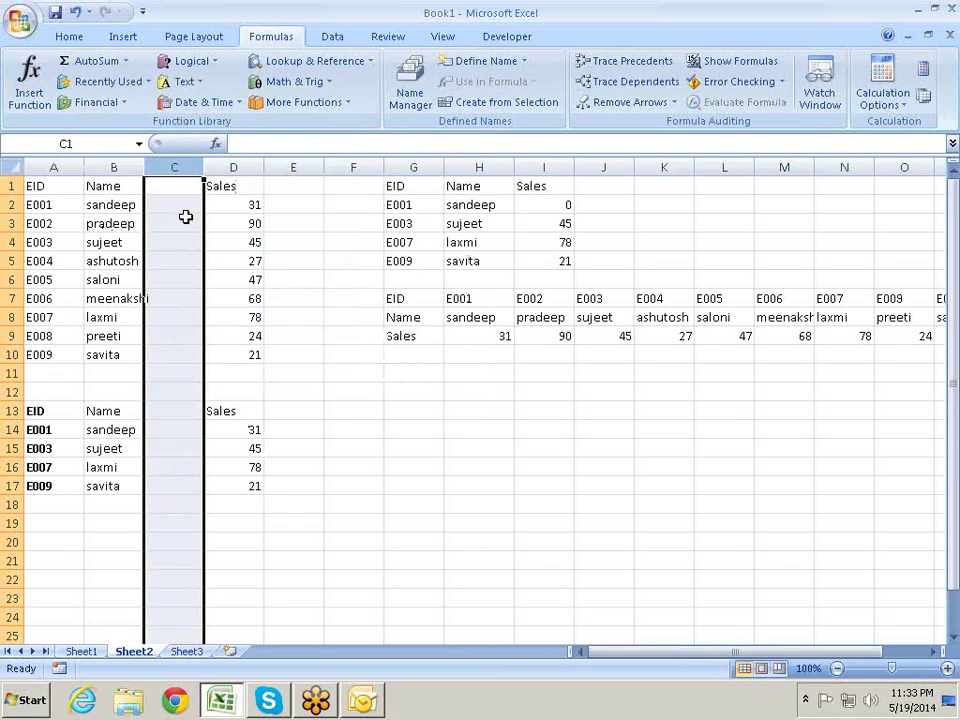
pyautogui.moveTo(152, 186)
pyautogui.mouseDown()
pyautogui.moveTo(160, 346)
pyautogui.moveTo(160, 333)
pyautogui.mouseUp()
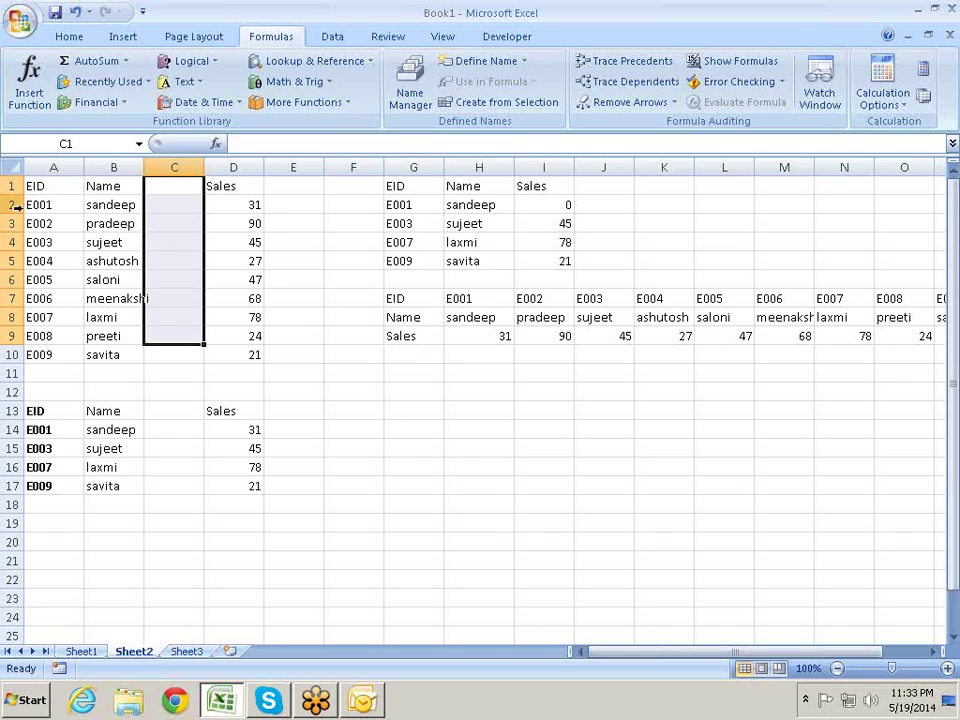
pyautogui.click(172, 166)
pyautogui.rightClick(174, 166)
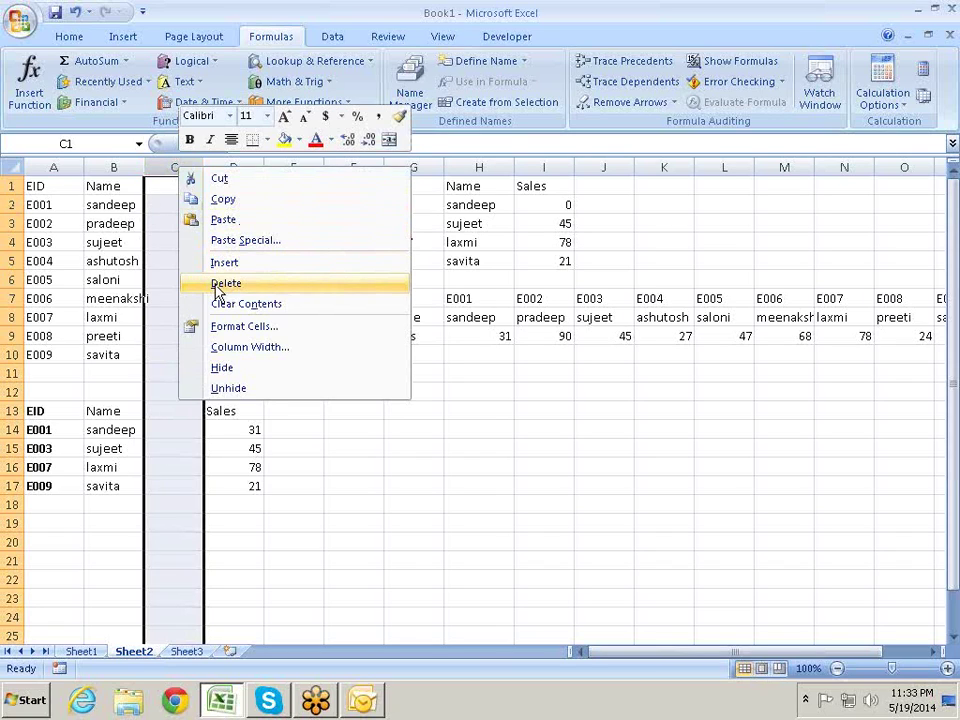
pyautogui.click(215, 282)
pyautogui.click(306, 376)
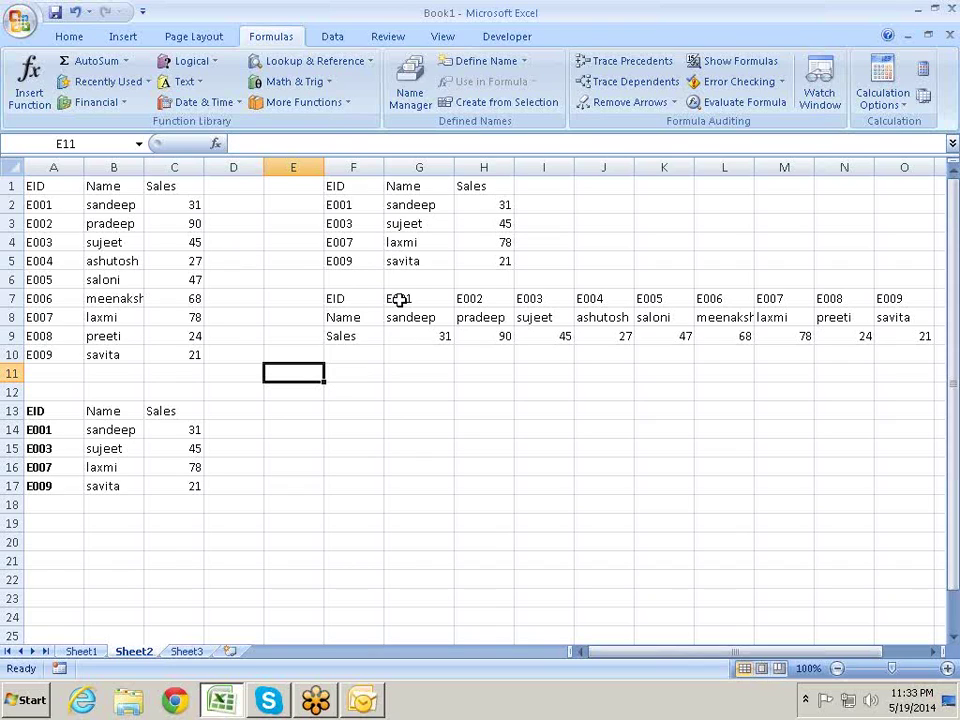
pyautogui.click(364, 61)
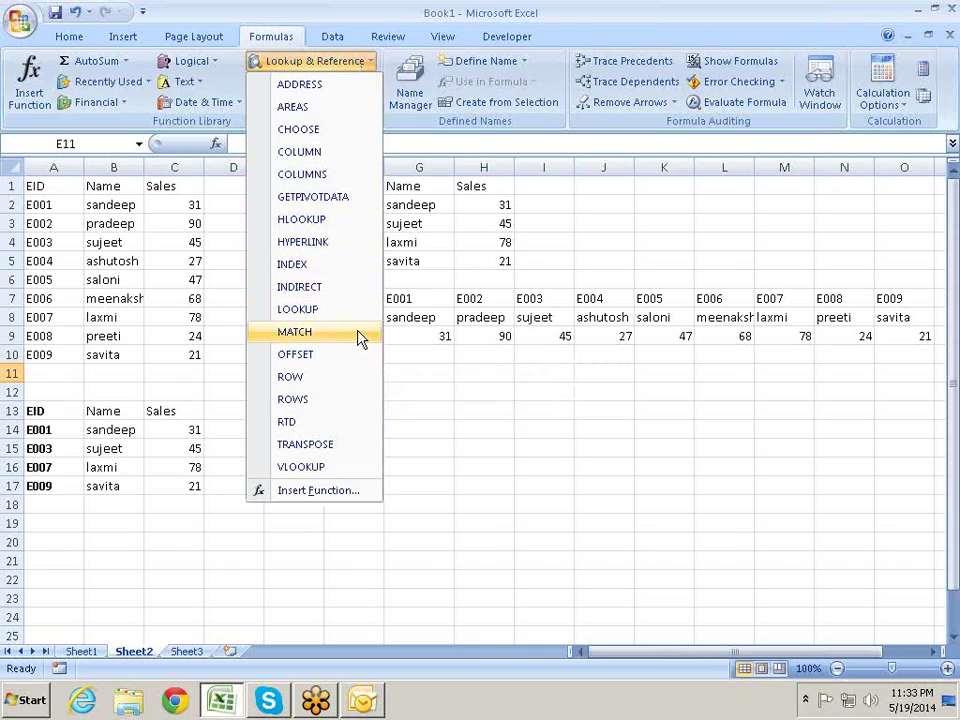
pyautogui.click(562, 388)
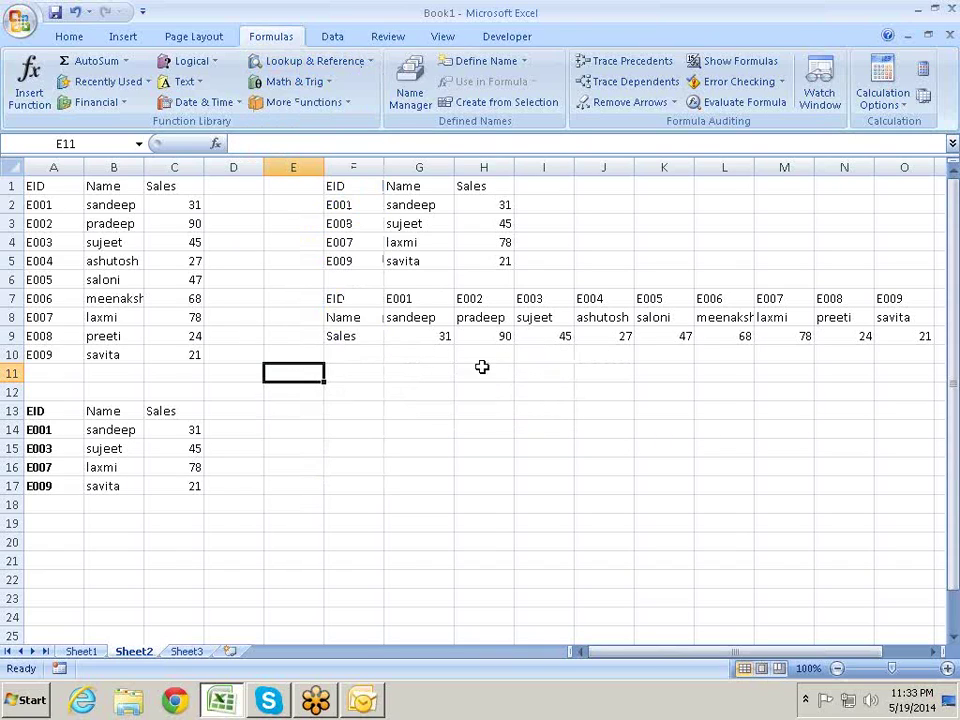
pyautogui.click(366, 63)
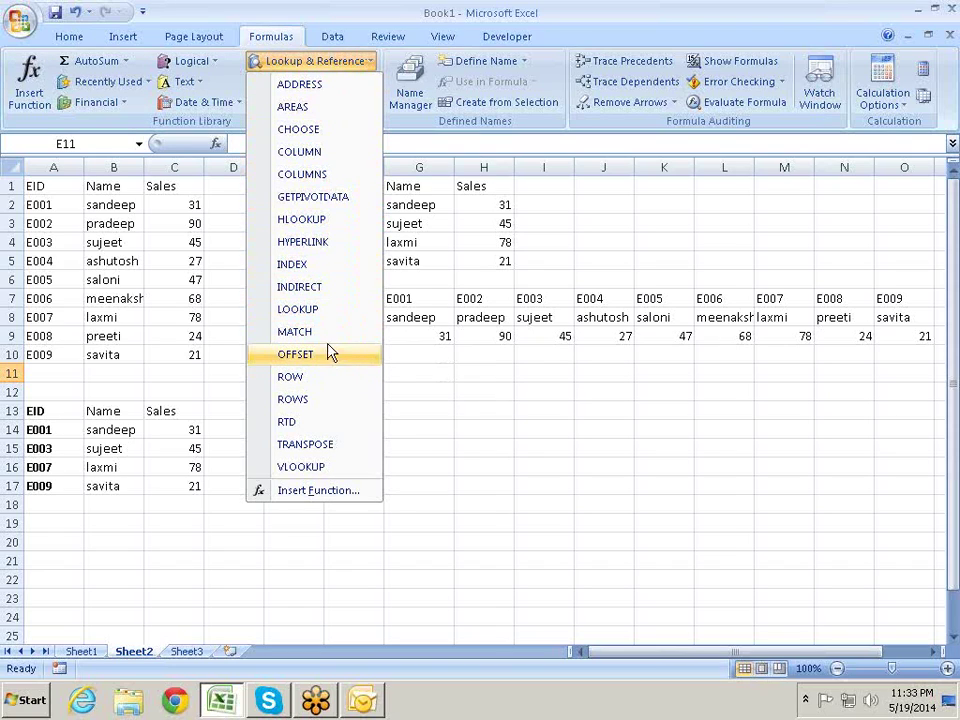
pyautogui.click(414, 368)
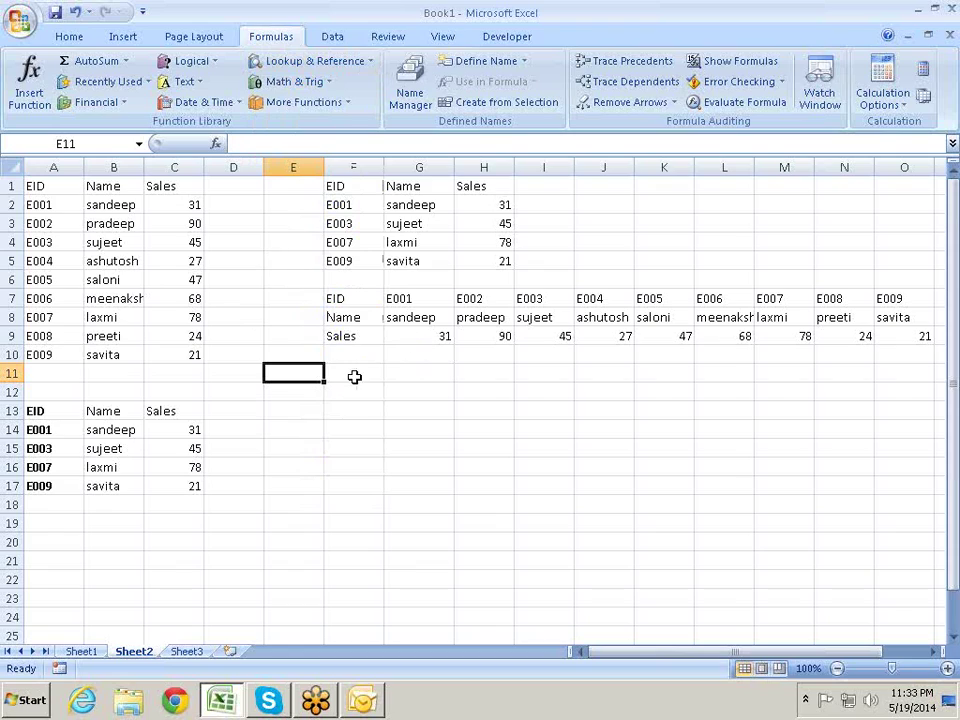